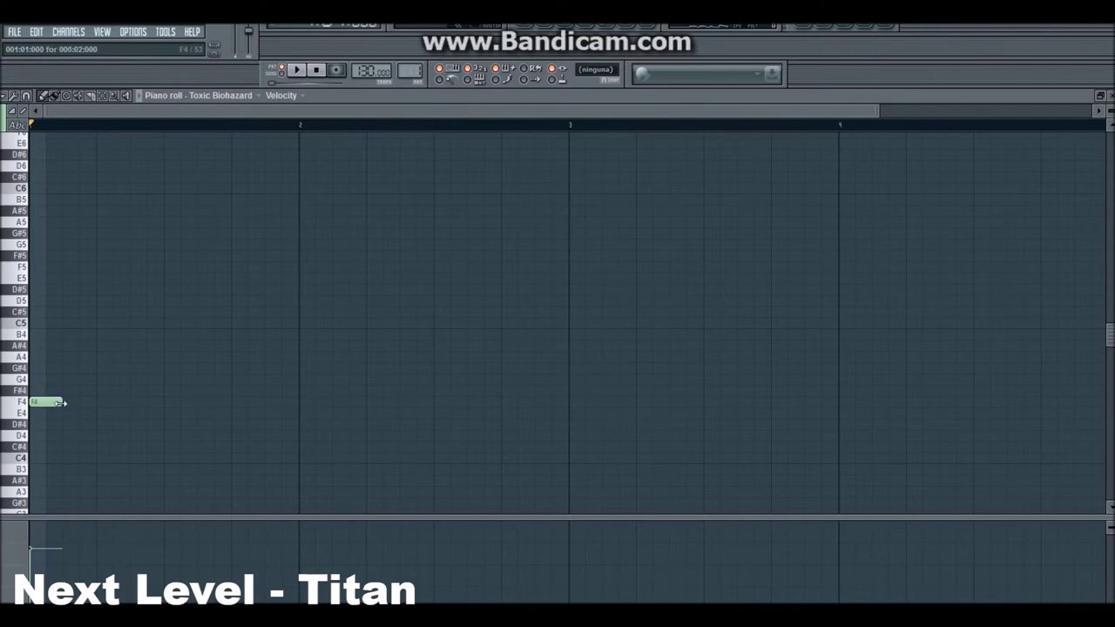
Step: Move the first note to F#4, lengthen it to half a bar, and add a half-bar F4 note right after it
left_click_drag(54, 402, 55, 389)
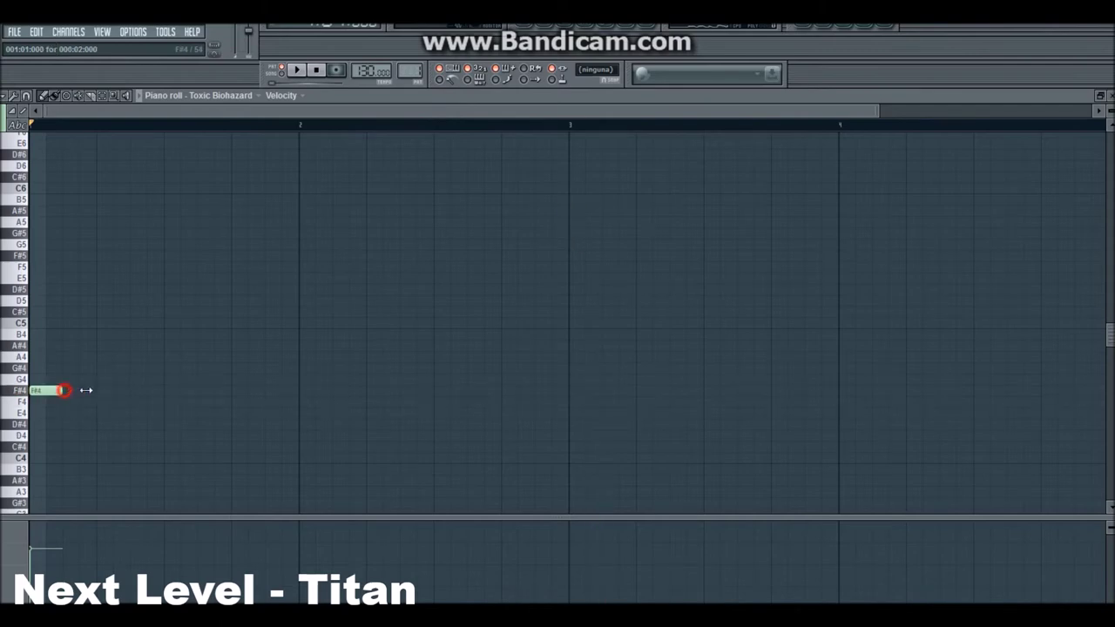
left_click(169, 400)
key("space")
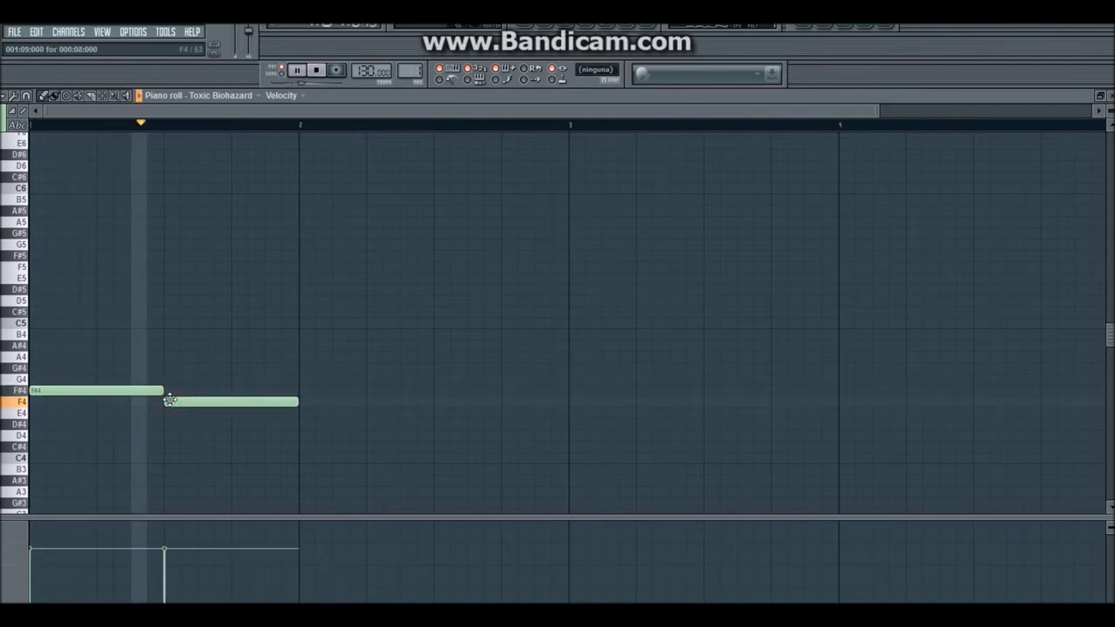
key("space")
right_click(171, 401)
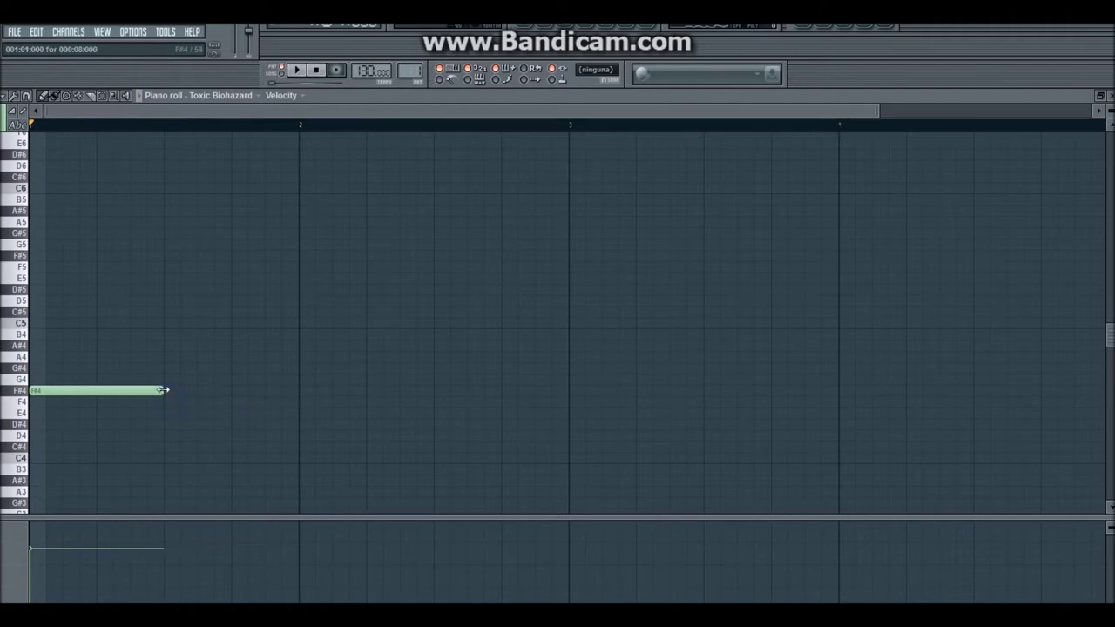
left_click(169, 401)
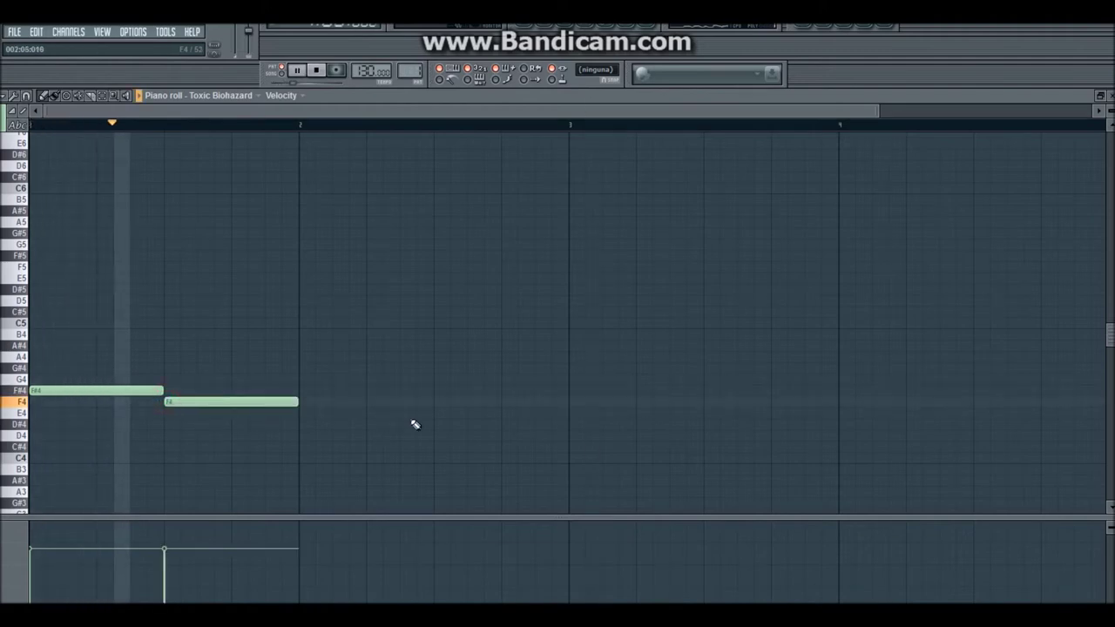
key("space")
Step: Continue the alternating half-bar F#4 and F4 notes through bars 2 and 3
left_click(305, 390)
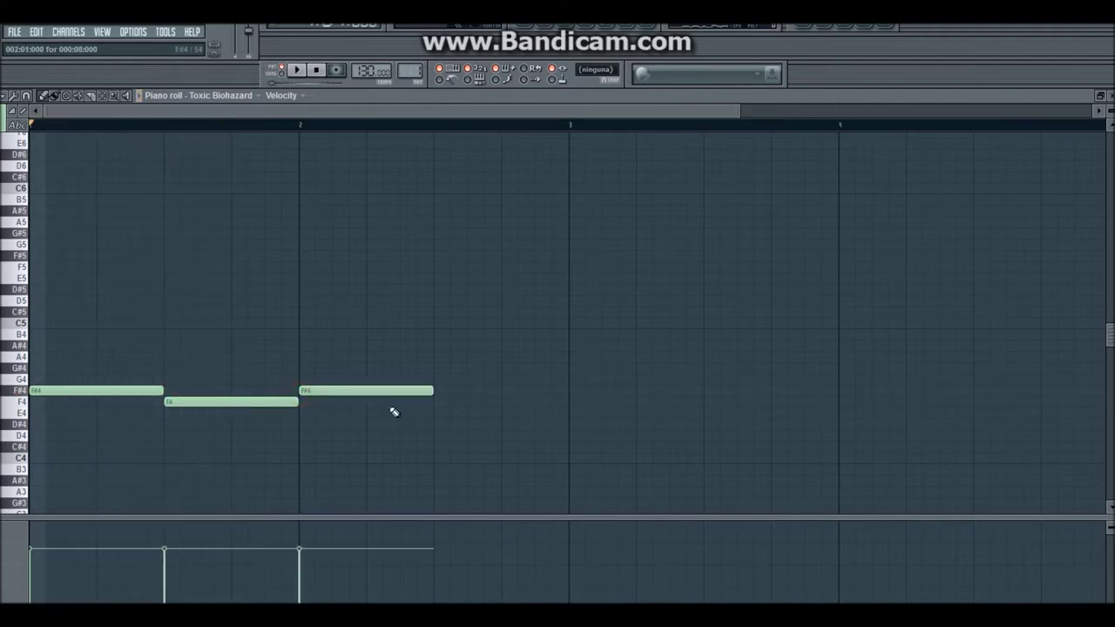
key("space")
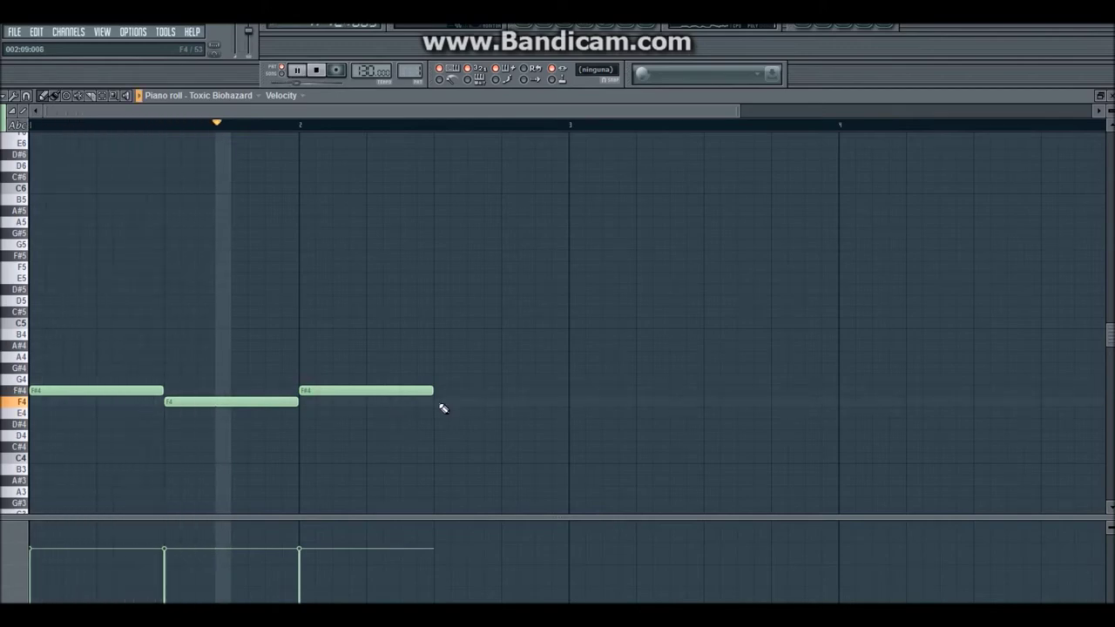
left_click(438, 402)
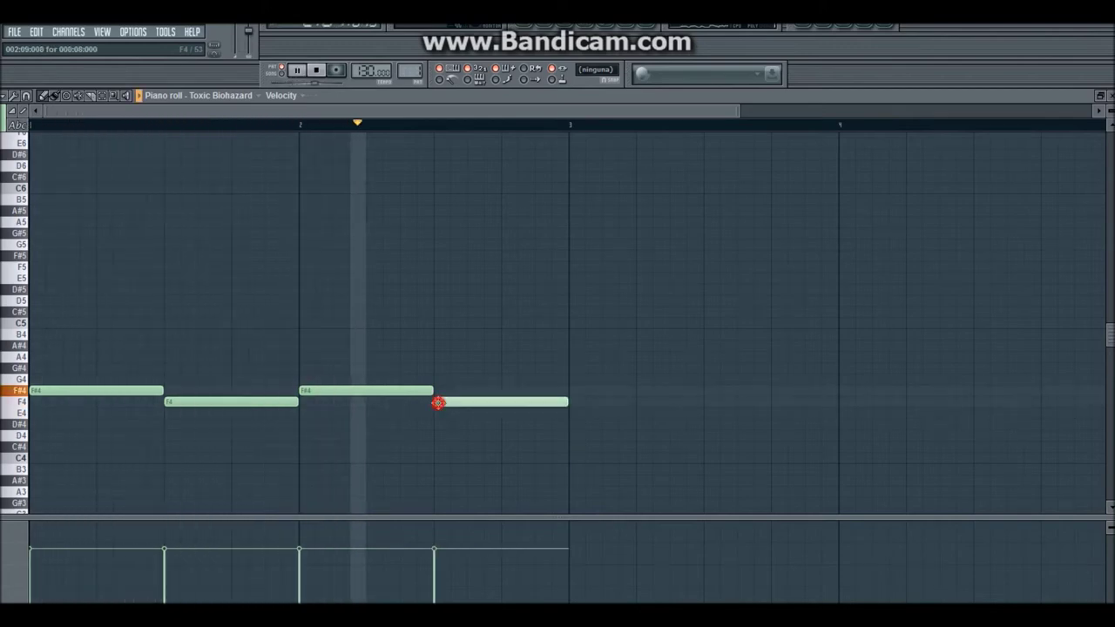
left_click(575, 391)
left_click(709, 403)
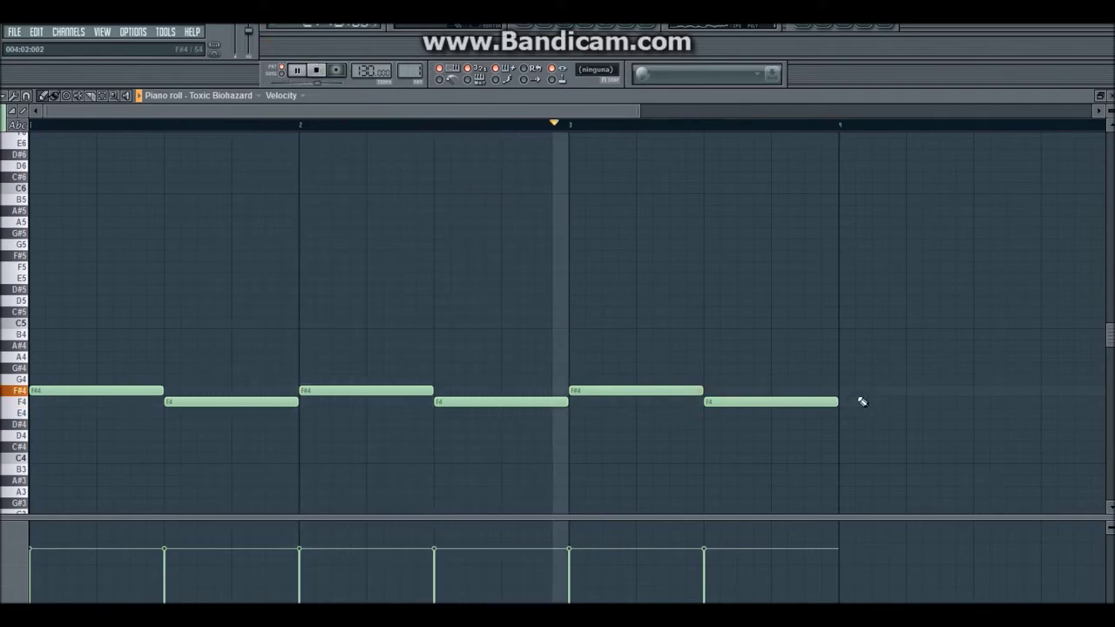
Step: Set the project tempo to 175 BPM and audition the note pattern
key("space")
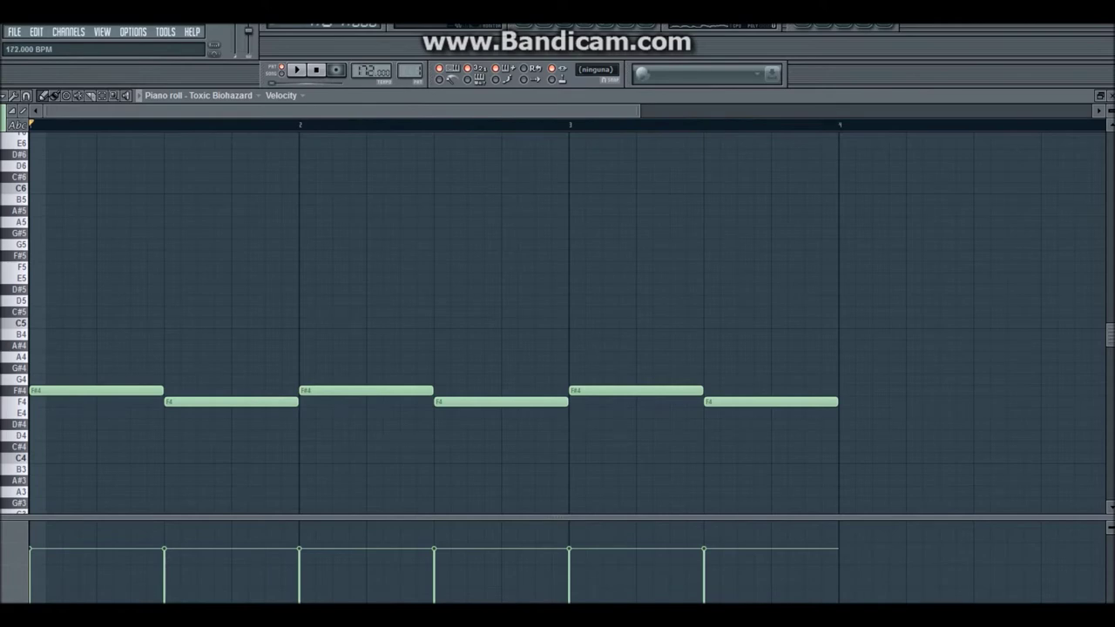
key("space")
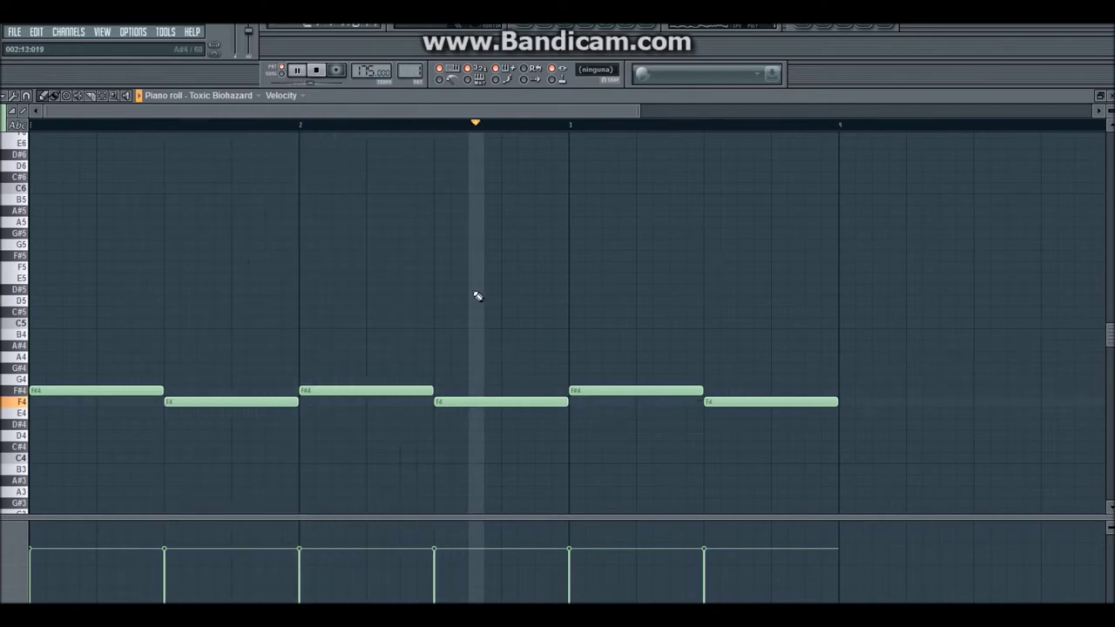
key("space")
Step: Replace the half-bar notes in bars 1 and 2 with a full-bar F#4 followed by a full-bar F4, and start playback
right_click(262, 402)
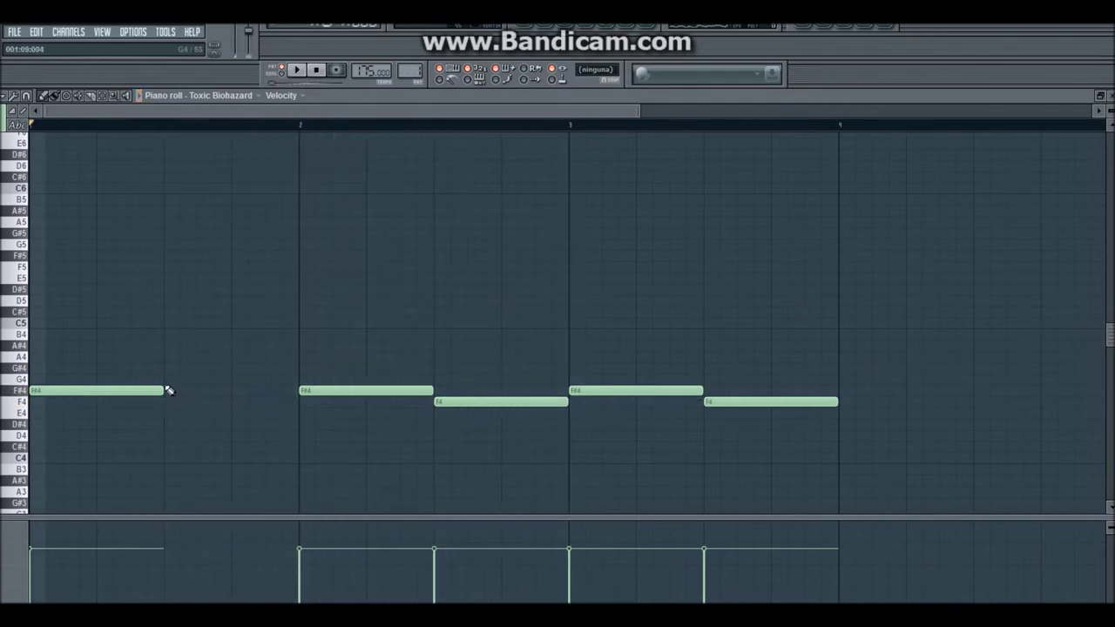
left_click_drag(246, 386, 299, 389)
right_click(389, 391)
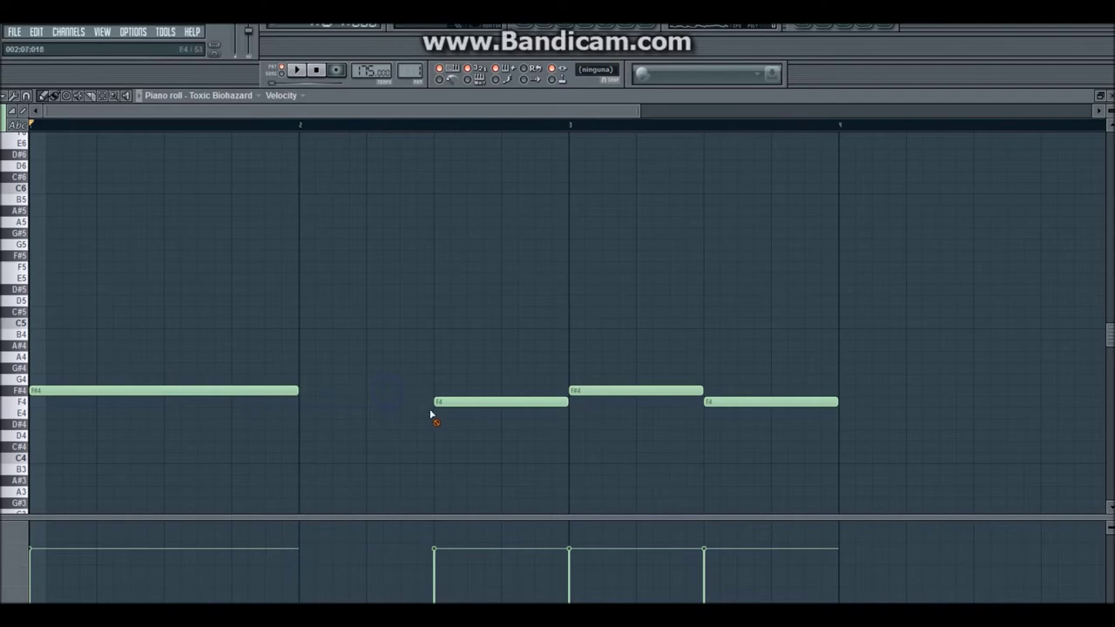
right_click(440, 402)
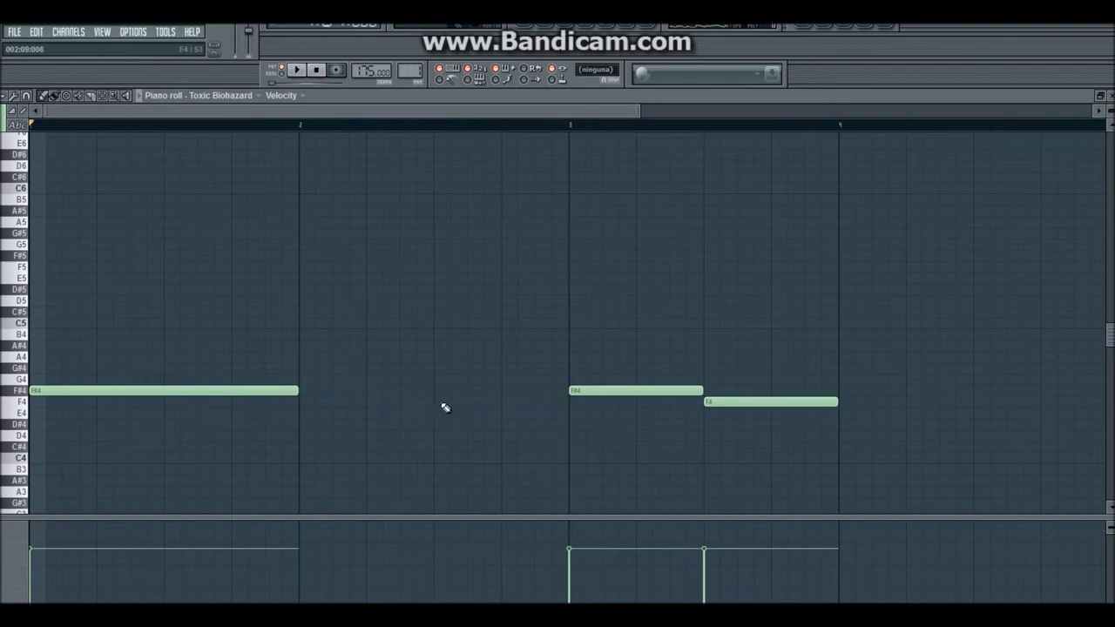
left_click(335, 402)
key("space")
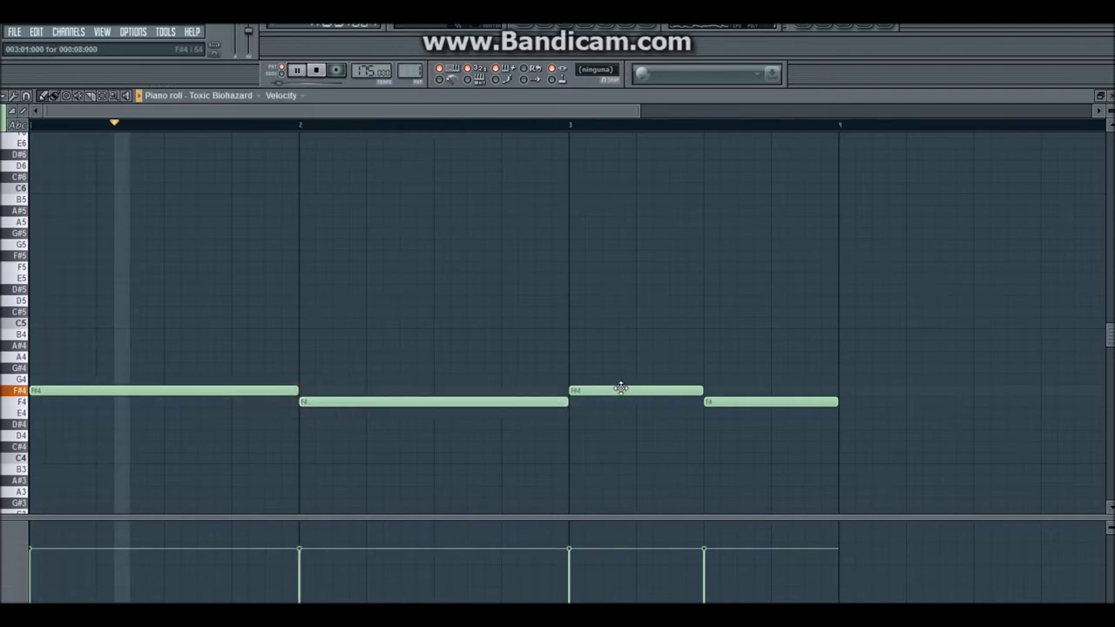
Step: Replace the half-bar notes in bar 3 with a full-bar F#4 and add a full-bar F4 in bar 4
right_click(621, 391)
right_click(730, 403)
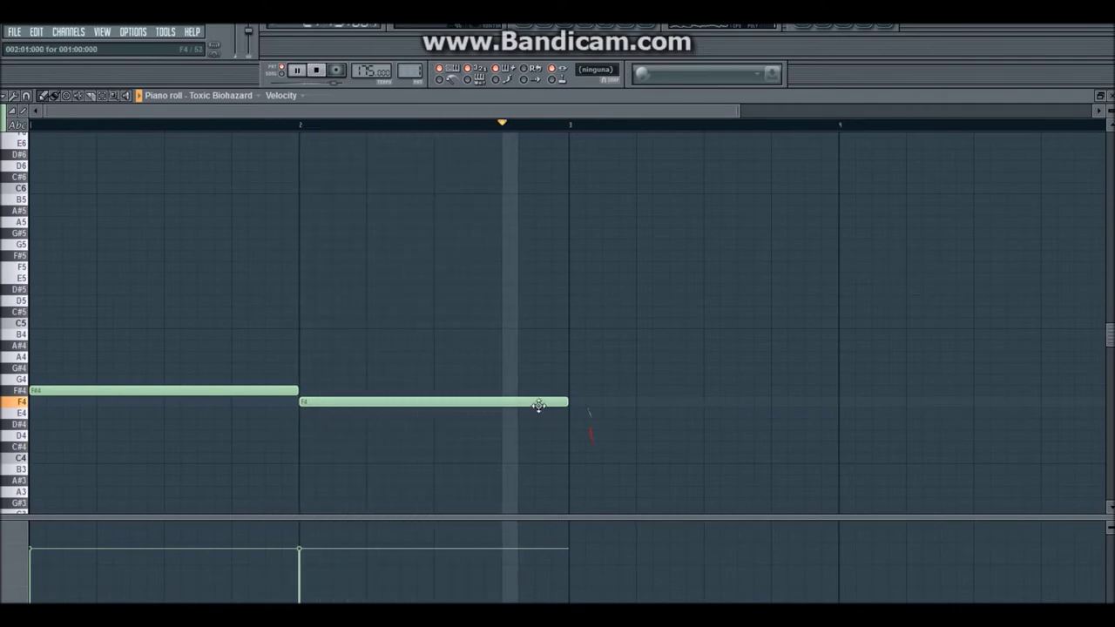
left_click(572, 391)
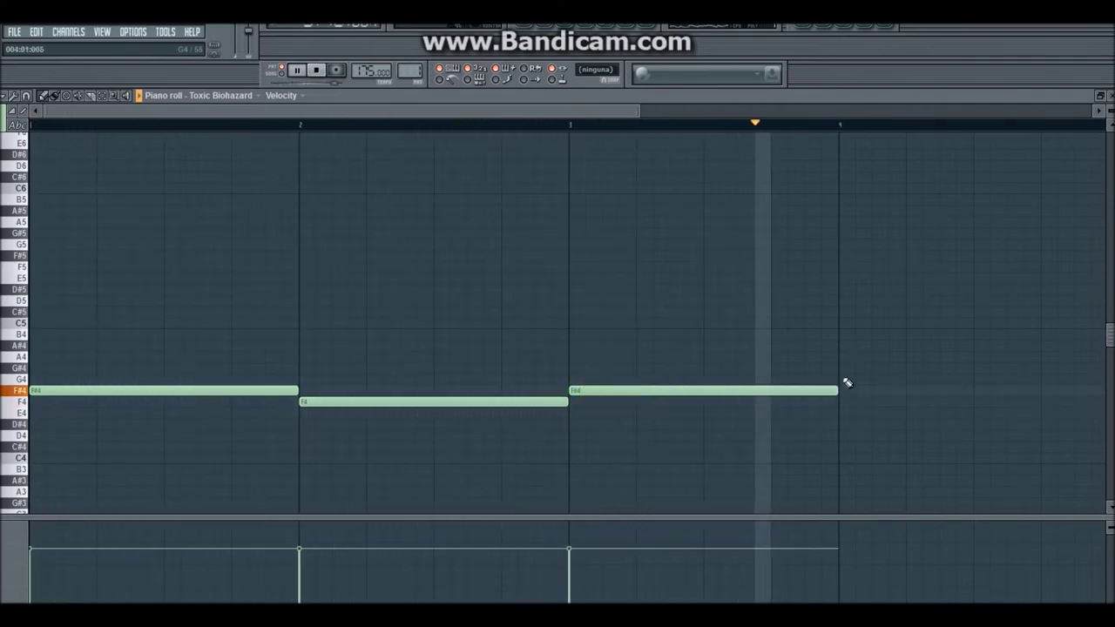
left_click(844, 405)
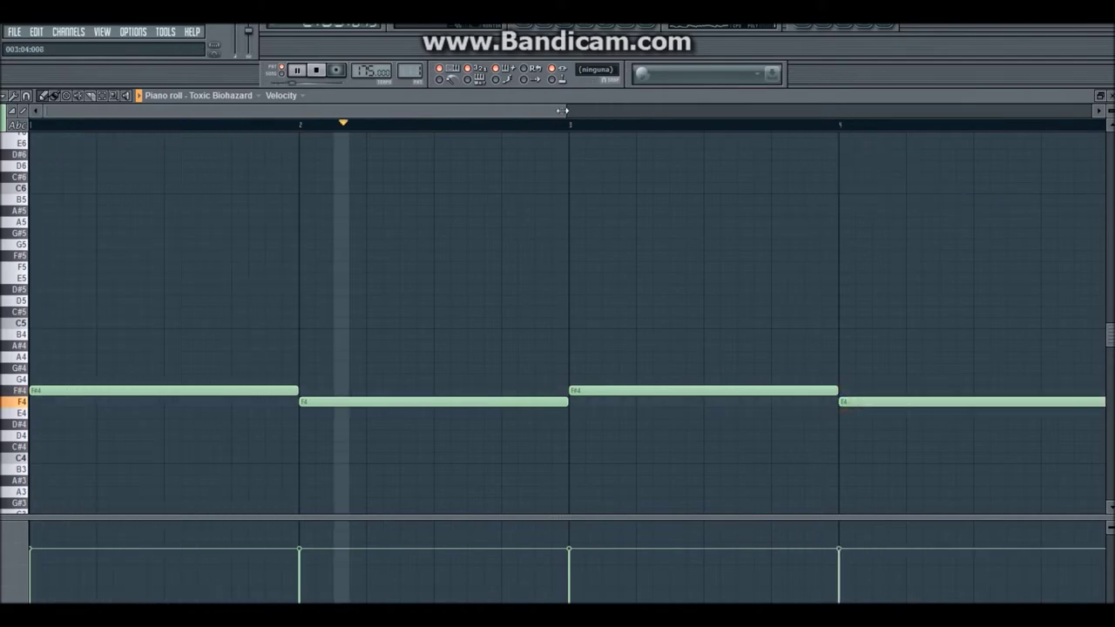
Step: Duplicate the four-bar note sequence and align the copy at bar 5 on the same F#4 and F4 pitches
left_click_drag(639, 110, 957, 109)
left_click_drag(841, 249, 120, 470)
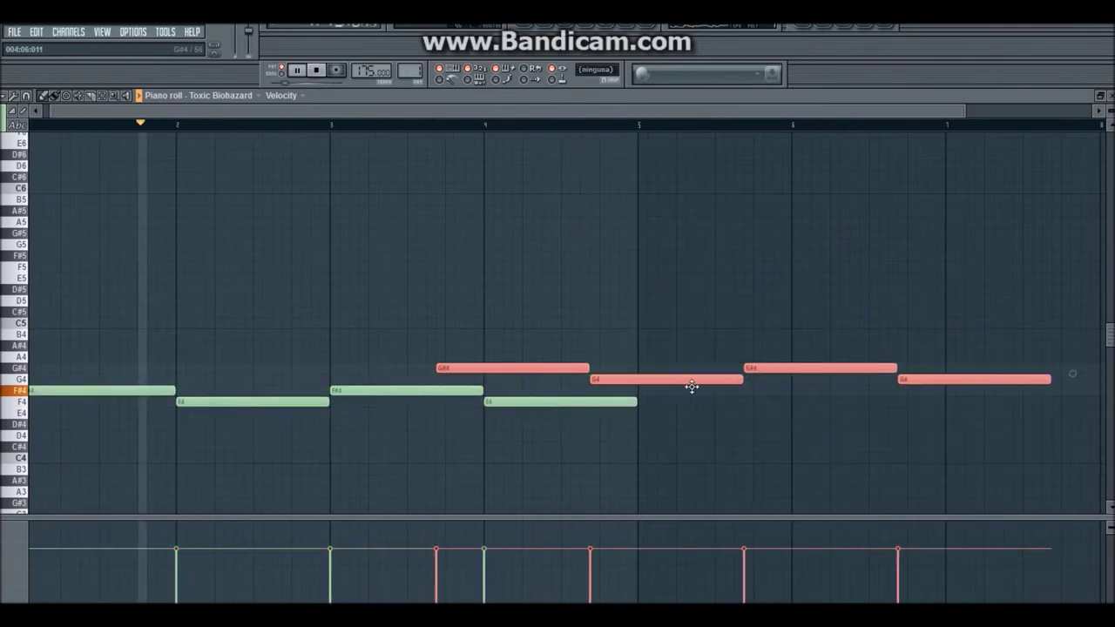
left_click_drag(691, 387, 734, 390)
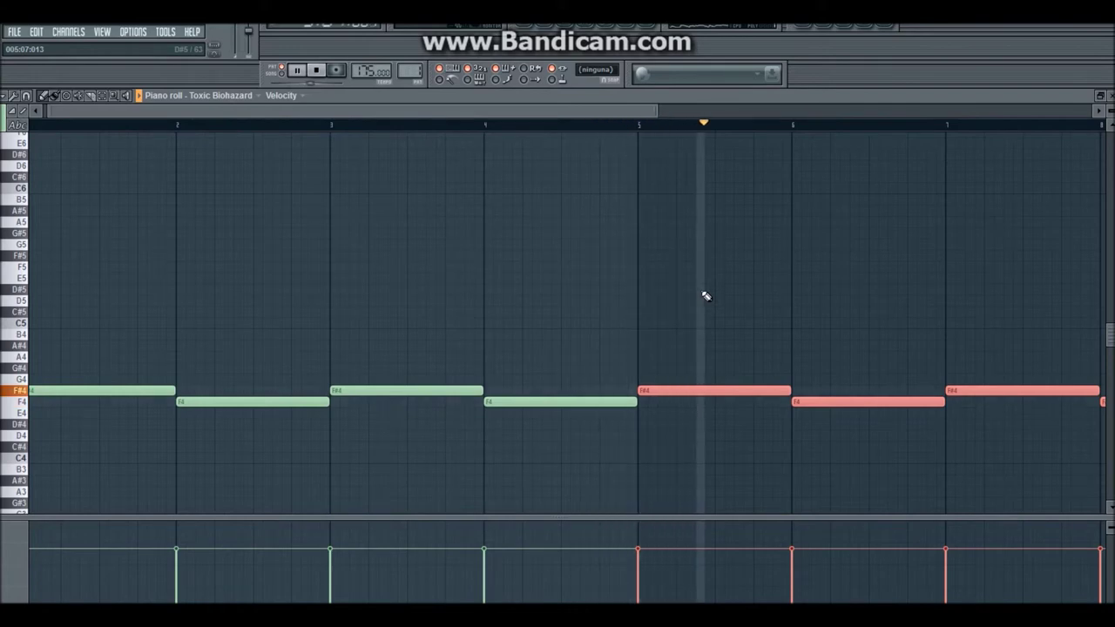
key("space")
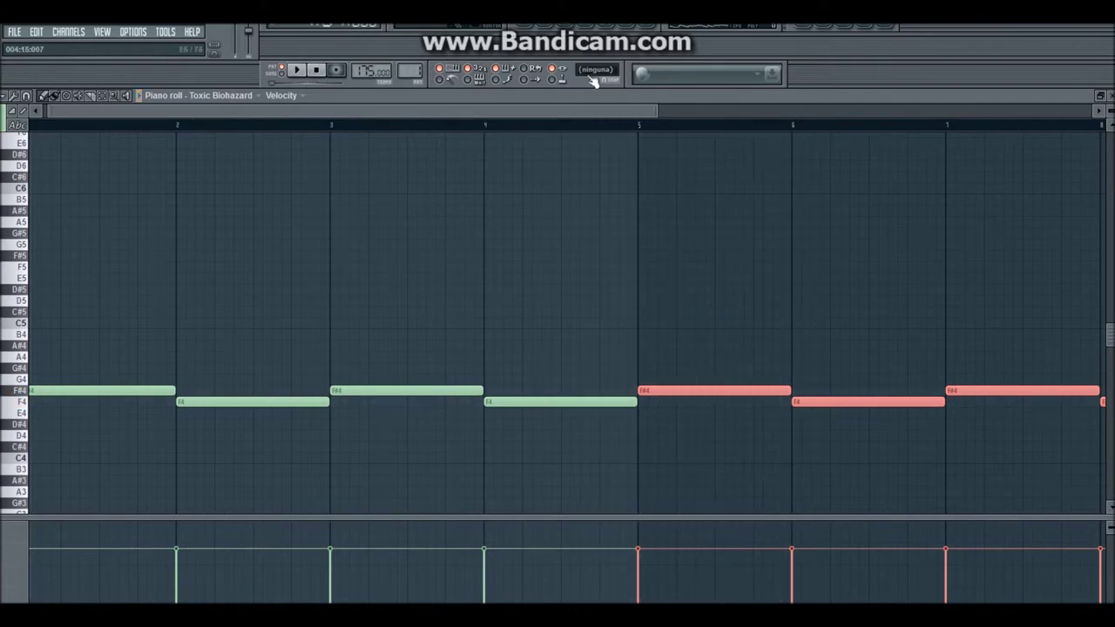
left_click_drag(653, 115, 881, 112)
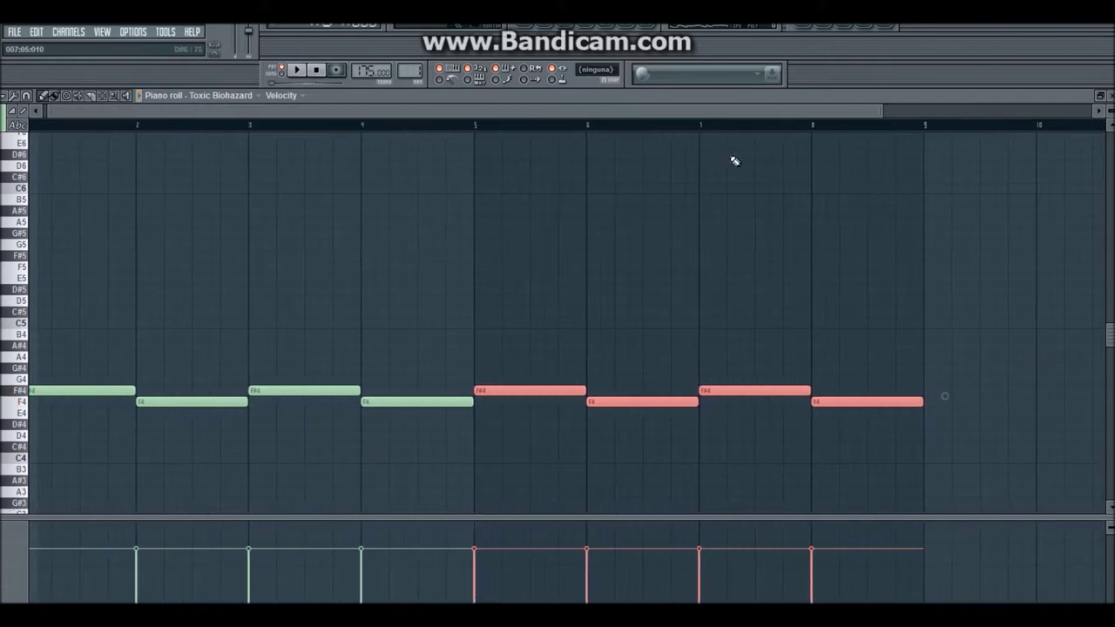
Step: Play the eight-bar pattern and open the Toxic Biohazard synth from its channel
key("space")
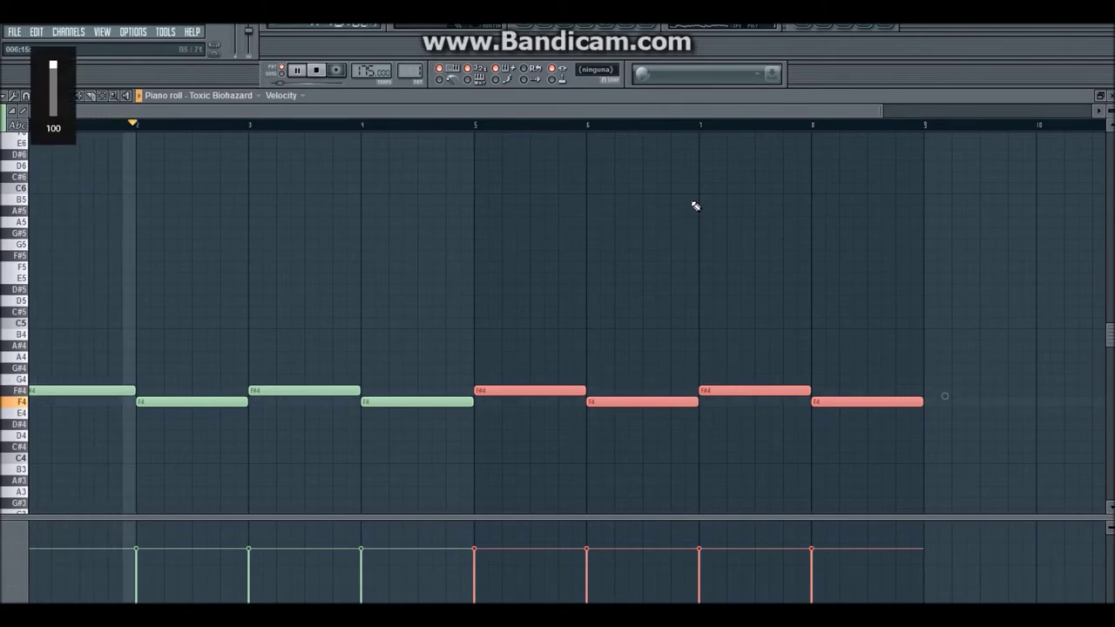
left_click(822, 29)
left_click(206, 333)
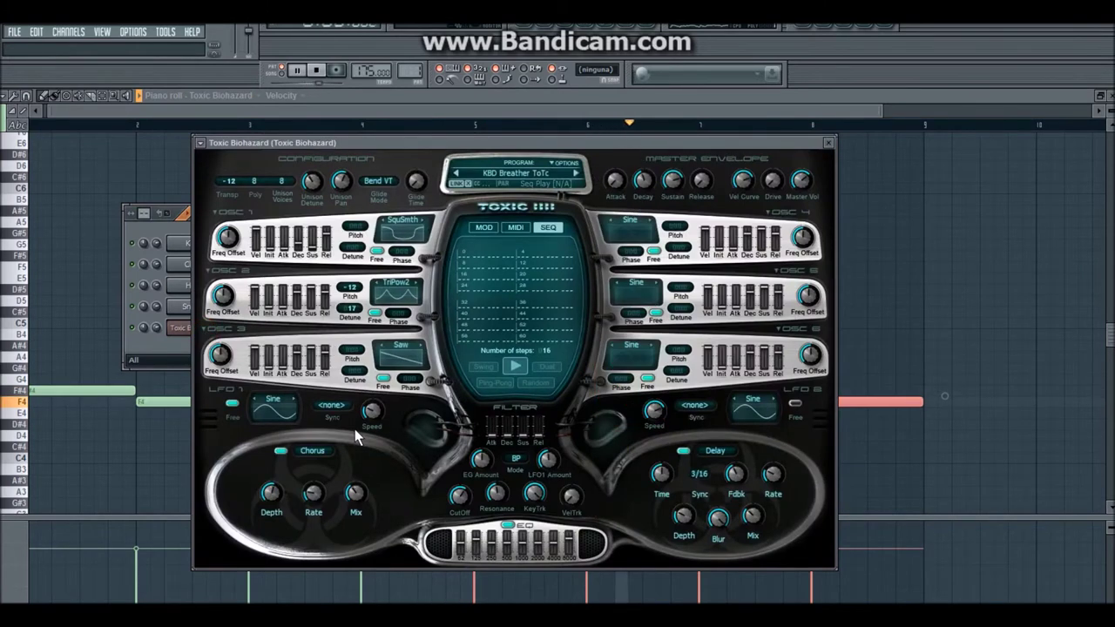
Step: Try the synth sound without the Delay effect and with the sequencer's Random option
left_click(686, 452)
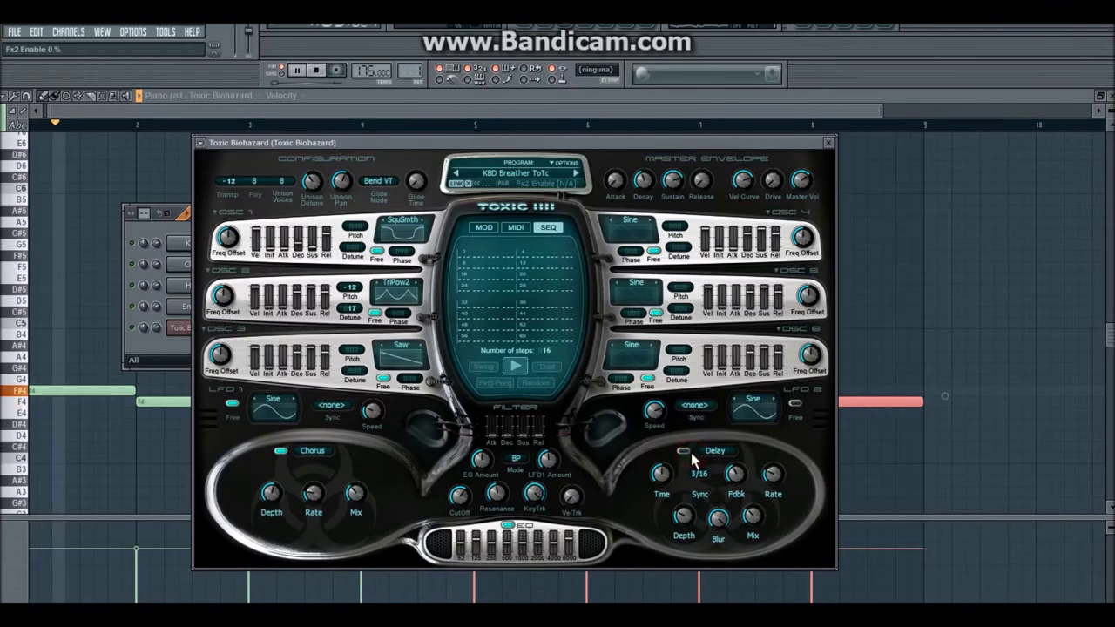
left_click(684, 451)
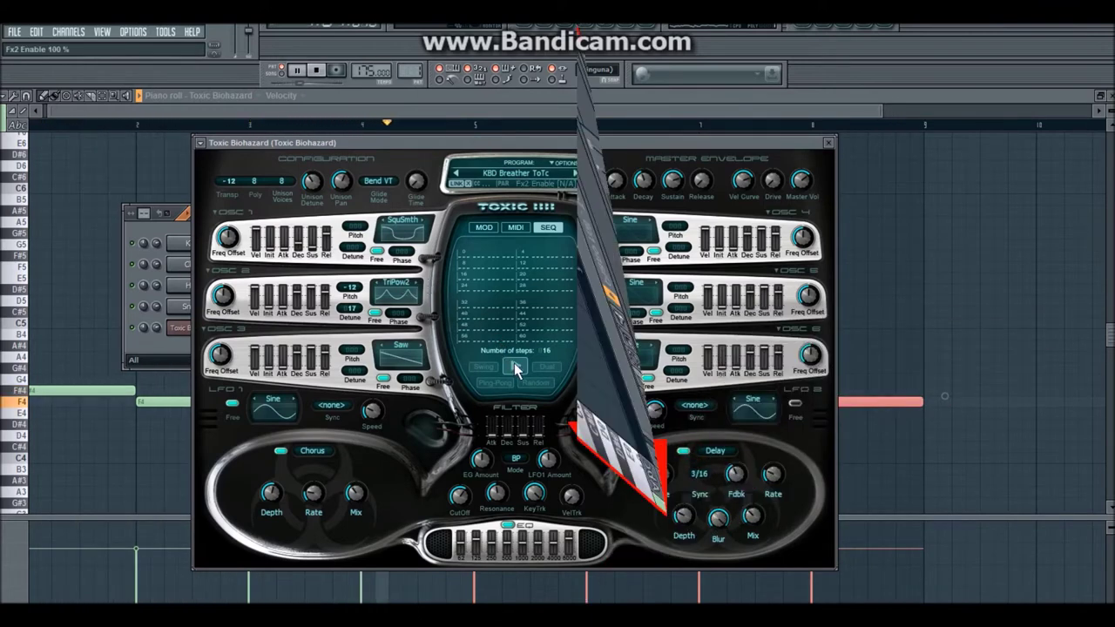
left_click(516, 366)
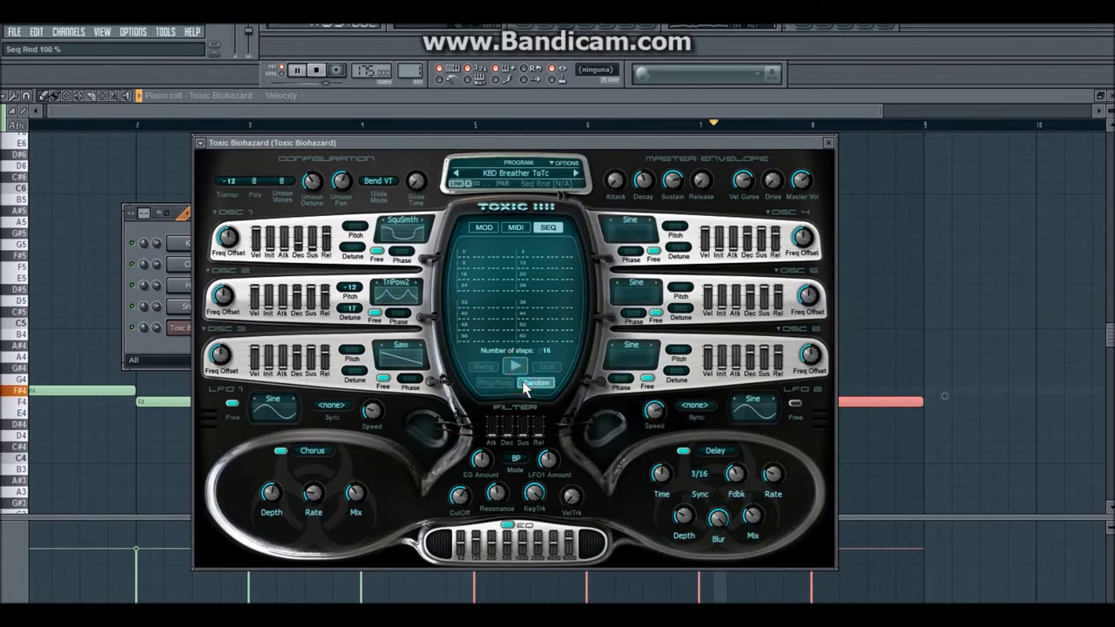
left_click(525, 383)
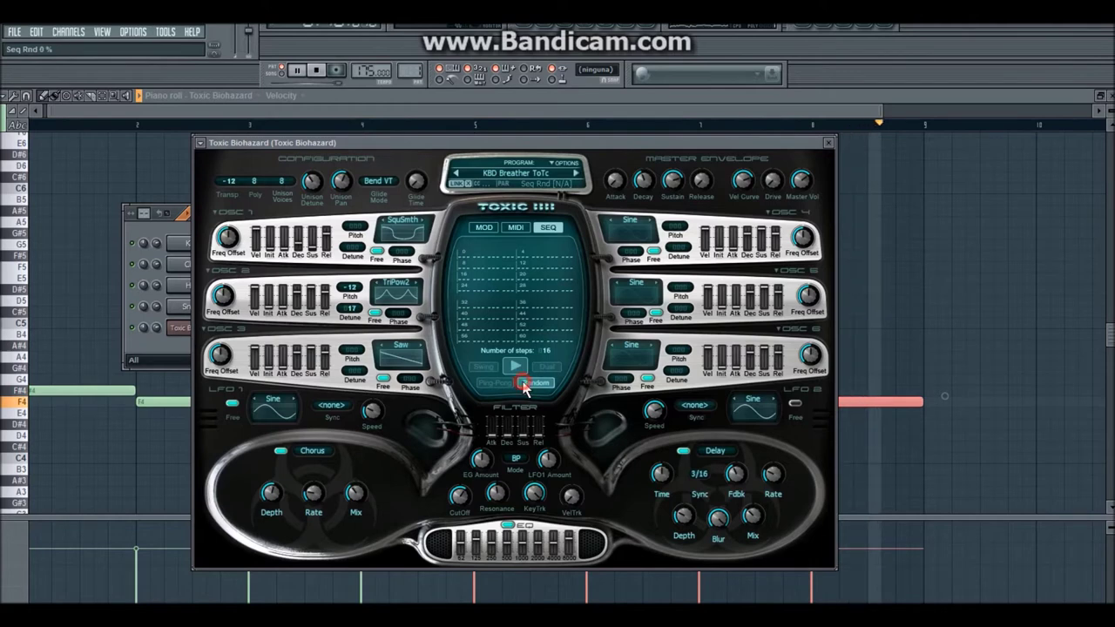
Step: Raise oscillator 2's frequency offset to about 102 Hz and set its attack to about 1.48 s
left_click_drag(228, 299, 230, 291)
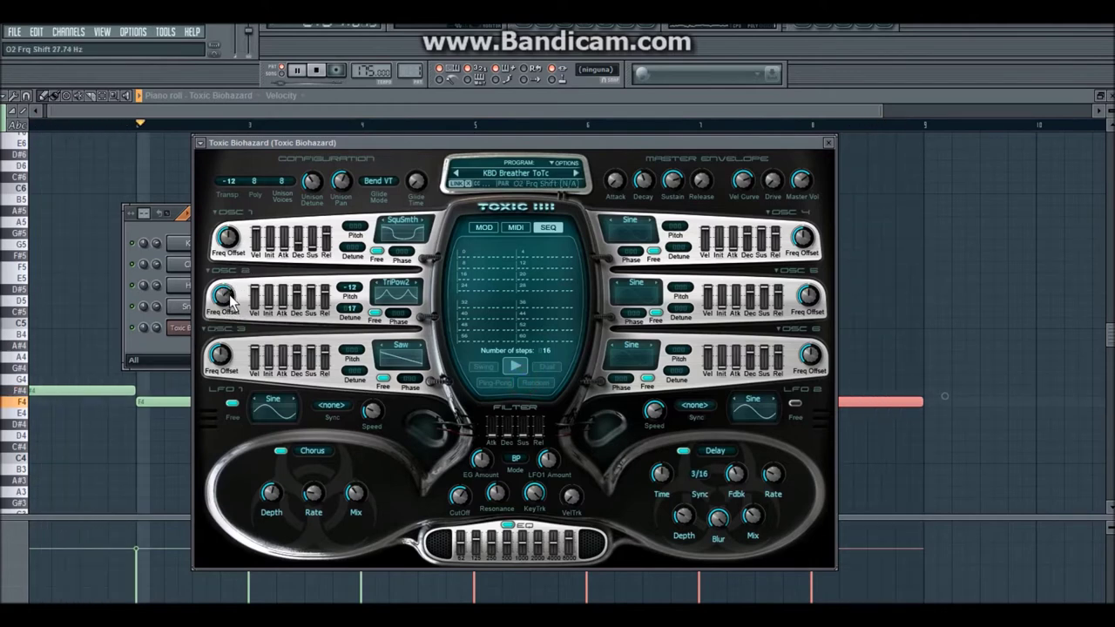
scroll(231, 298, "up", 4)
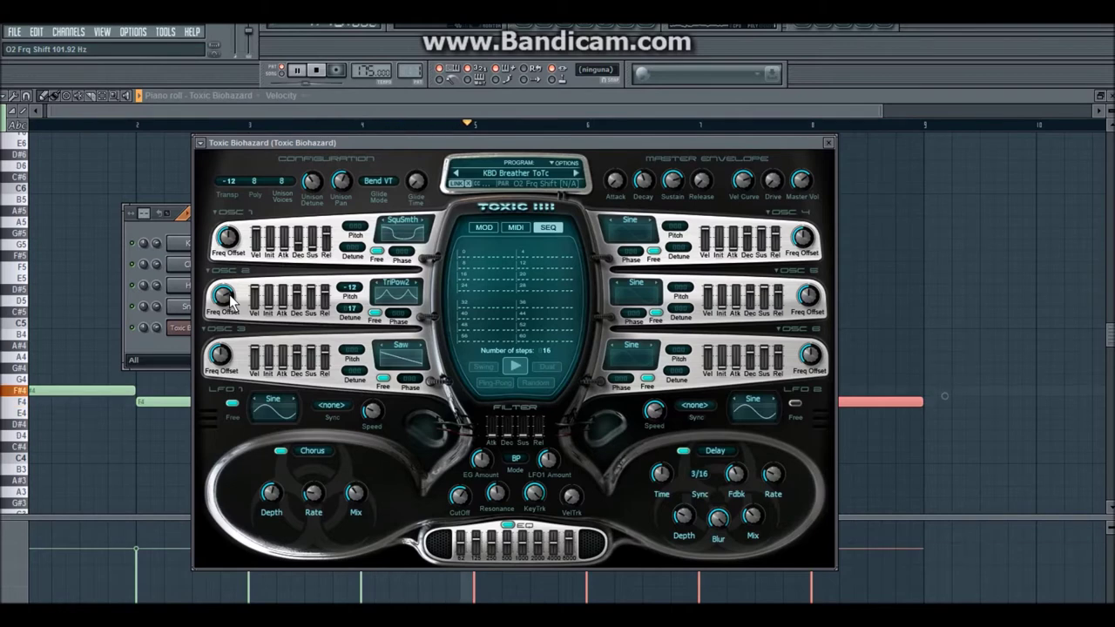
key("XF86AudioRaiseVolume")
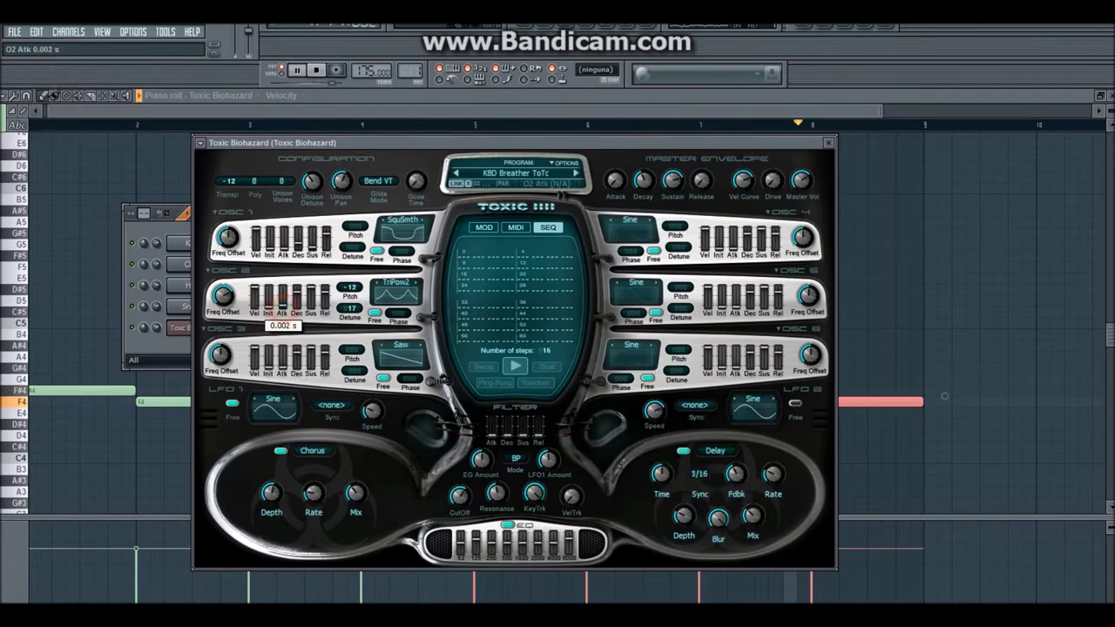
left_click_drag(282, 302, 282, 295)
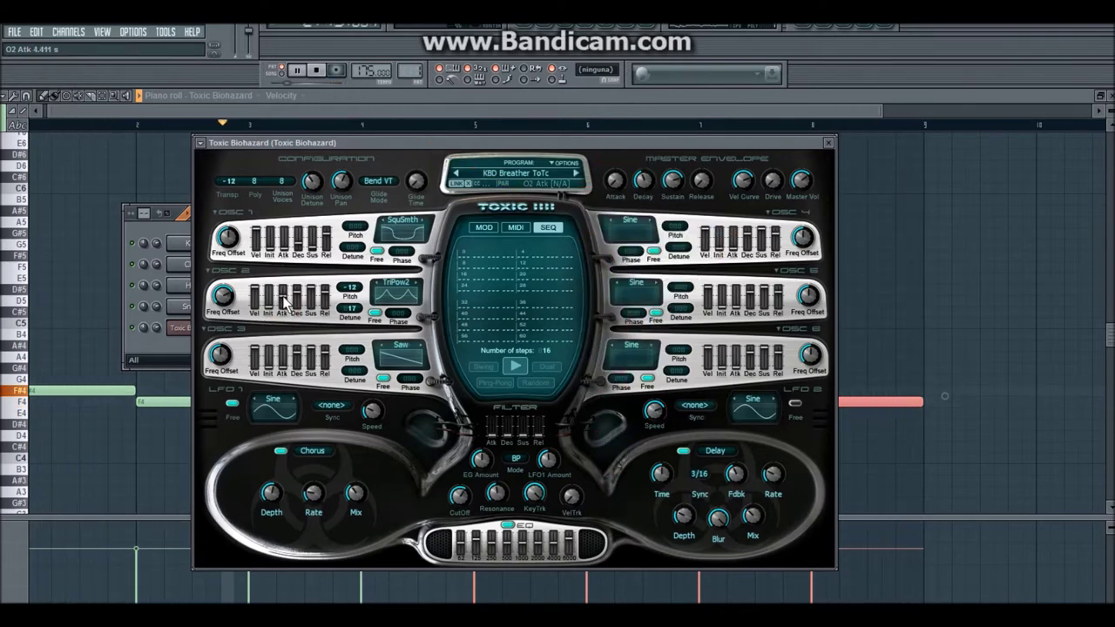
left_click_drag(284, 296, 285, 301)
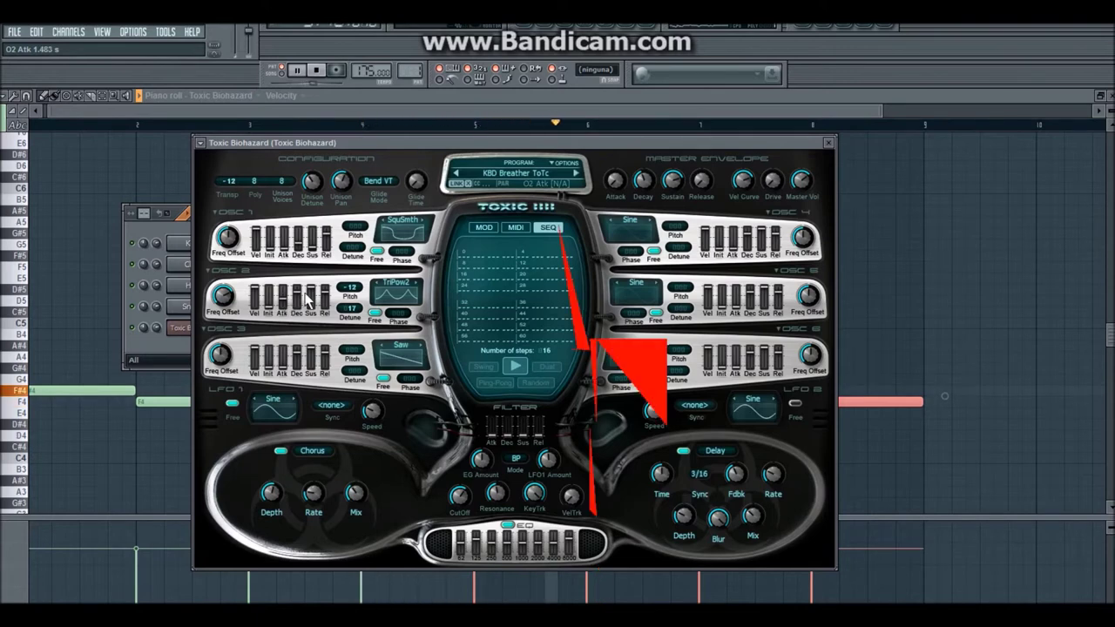
Step: Readjust oscillator 2's frequency offset and set its detune to 19
left_click(225, 301)
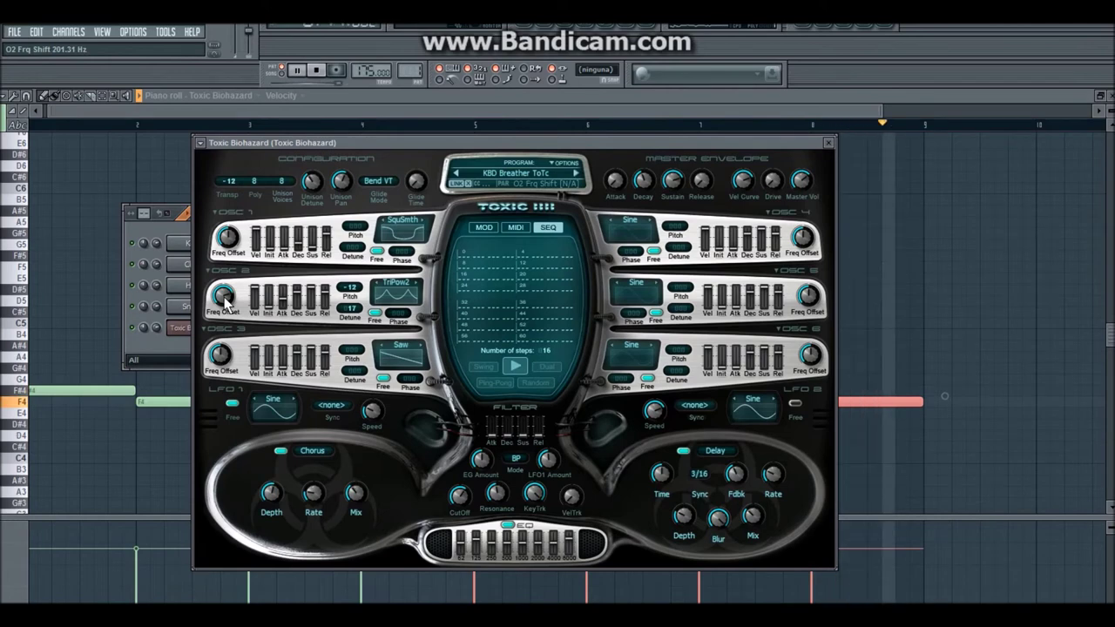
left_click_drag(225, 301, 355, 304)
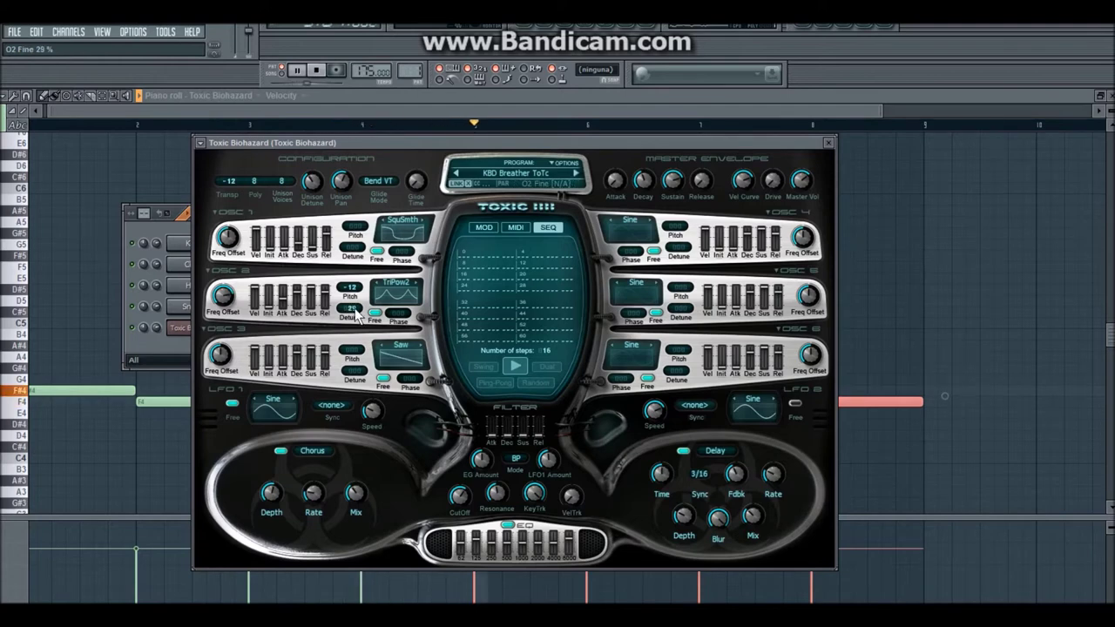
left_click_drag(354, 308, 354, 312)
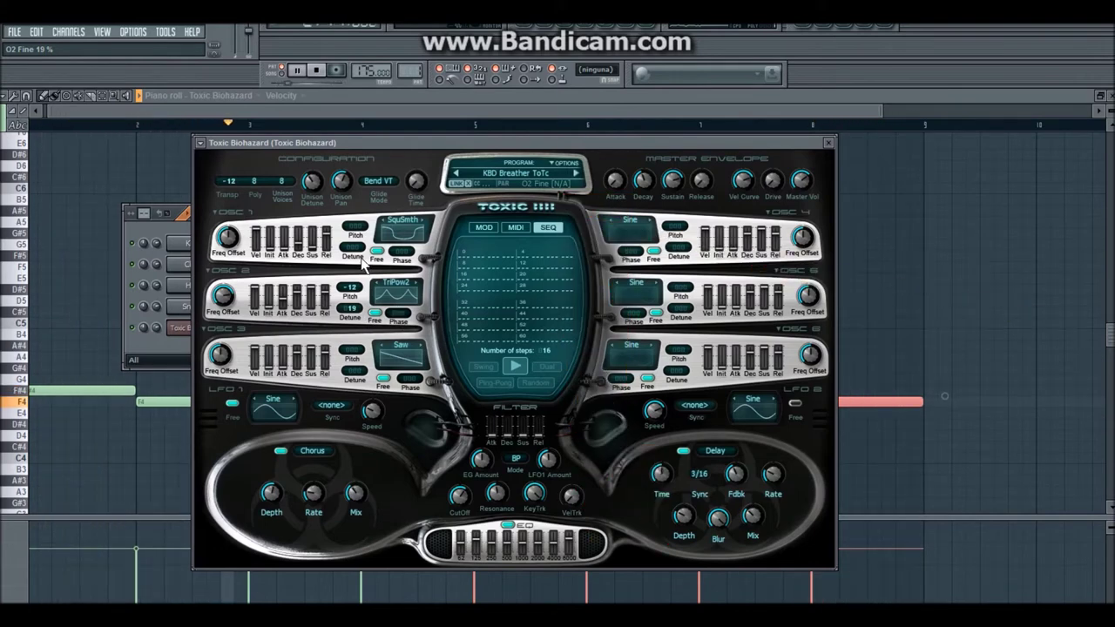
Step: Set oscillator 1's frequency offset to about 18 Hz and its initial envelope level to 29%
mouse_move(227, 238)
left_mouse_down()
mouse_move(227, 200)
mouse_move(228, 240)
left_mouse_up()
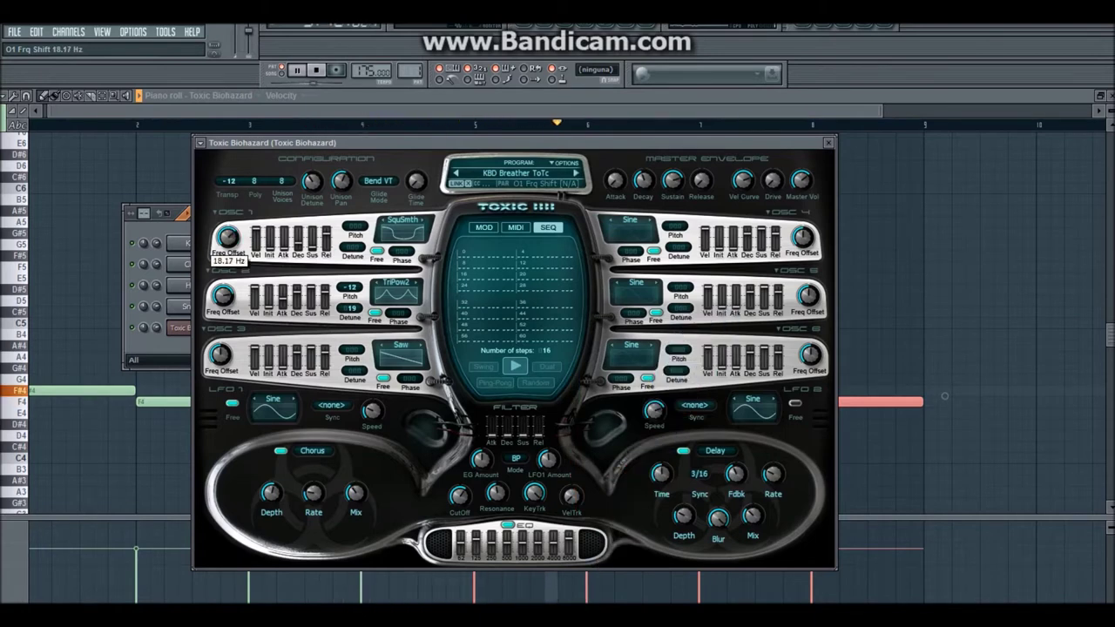
left_click_drag(271, 248, 270, 247)
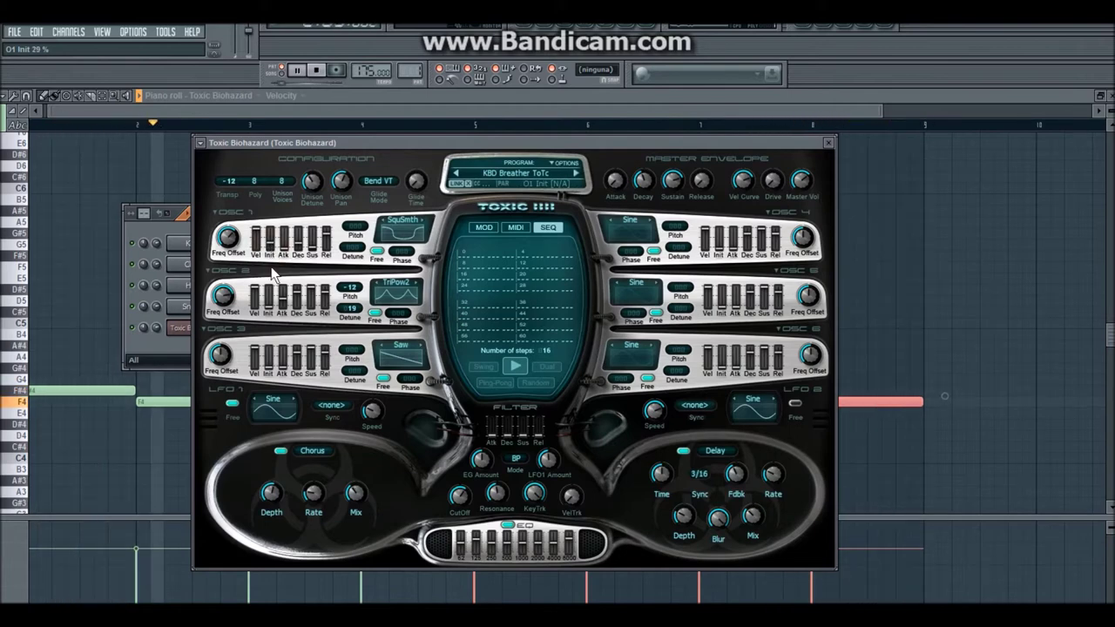
Step: Adjust oscillator 3's frequency offset to about -3.9 Hz
left_click(224, 355)
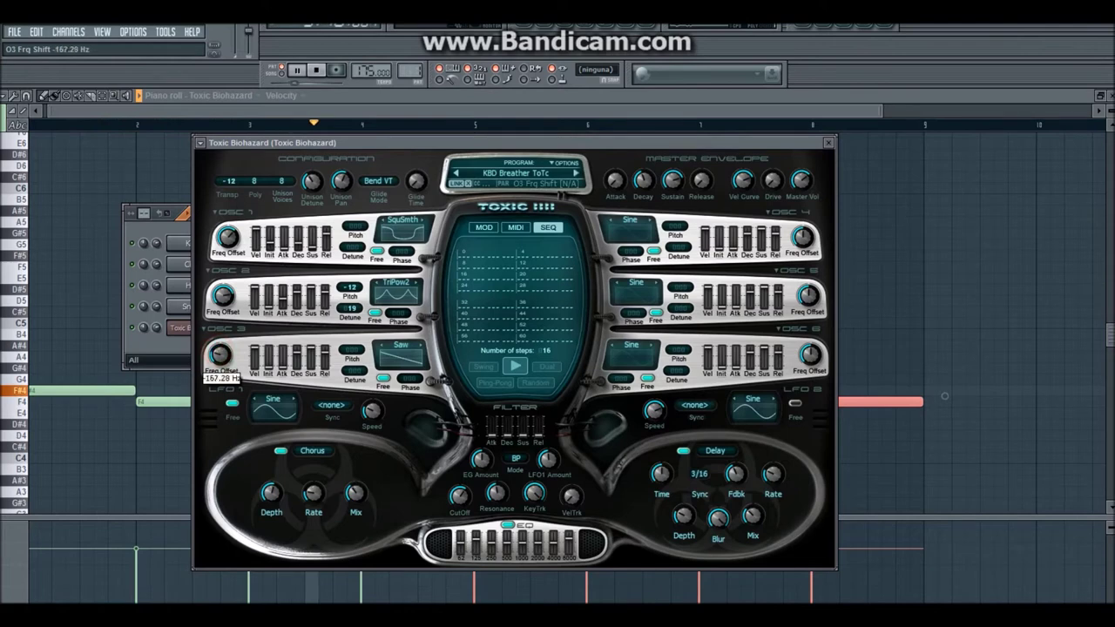
left_click_drag(220, 354, 220, 349)
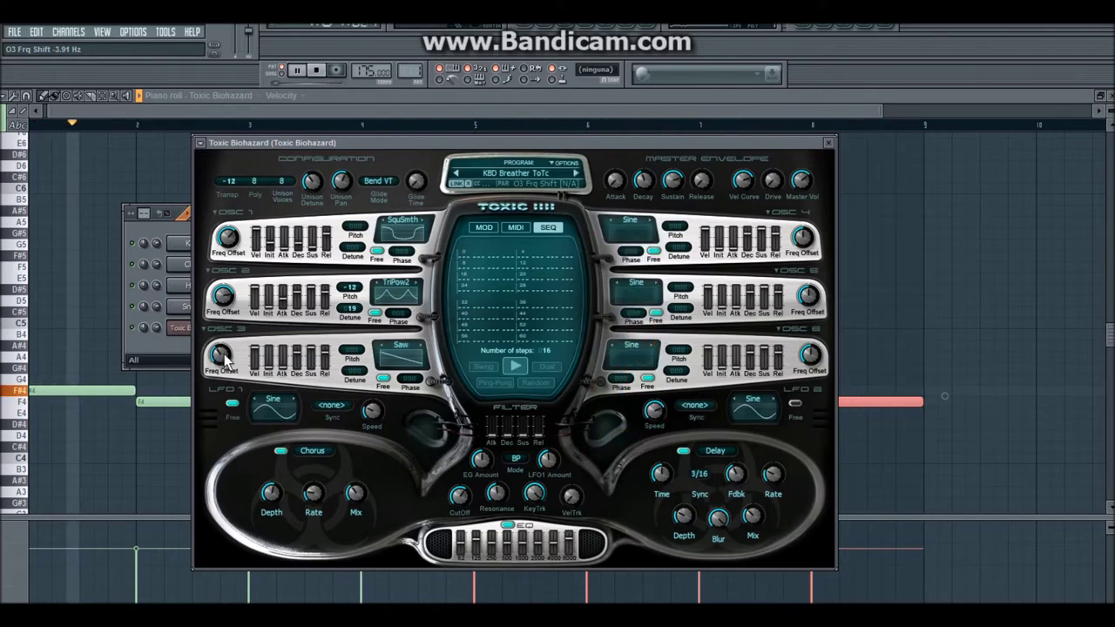
key("XF86AudioRaiseVolume")
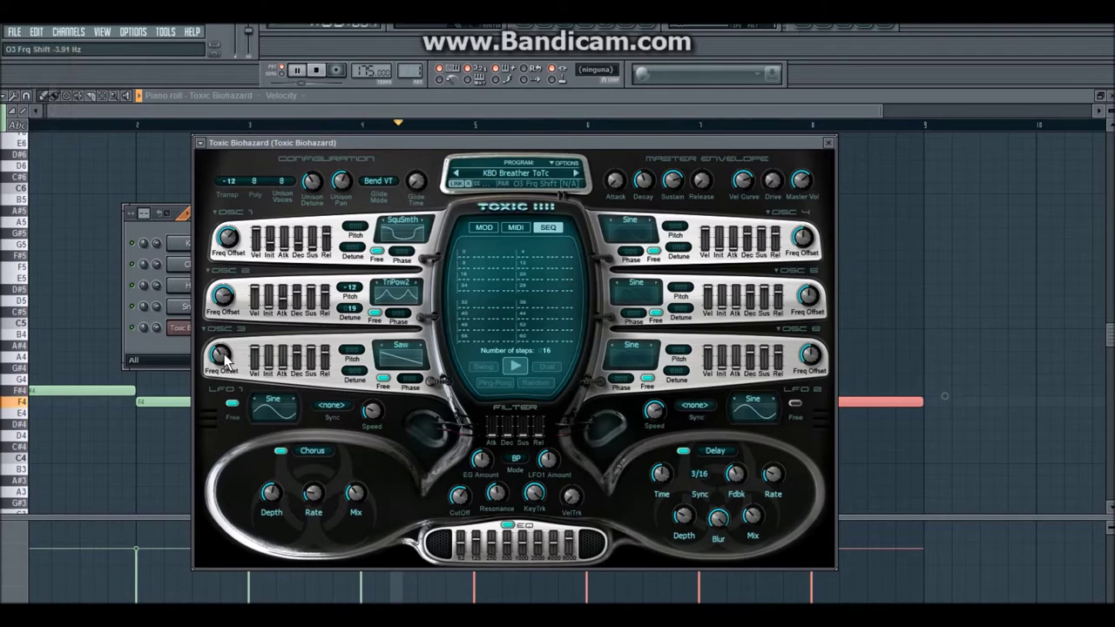
left_click_drag(224, 361, 224, 367)
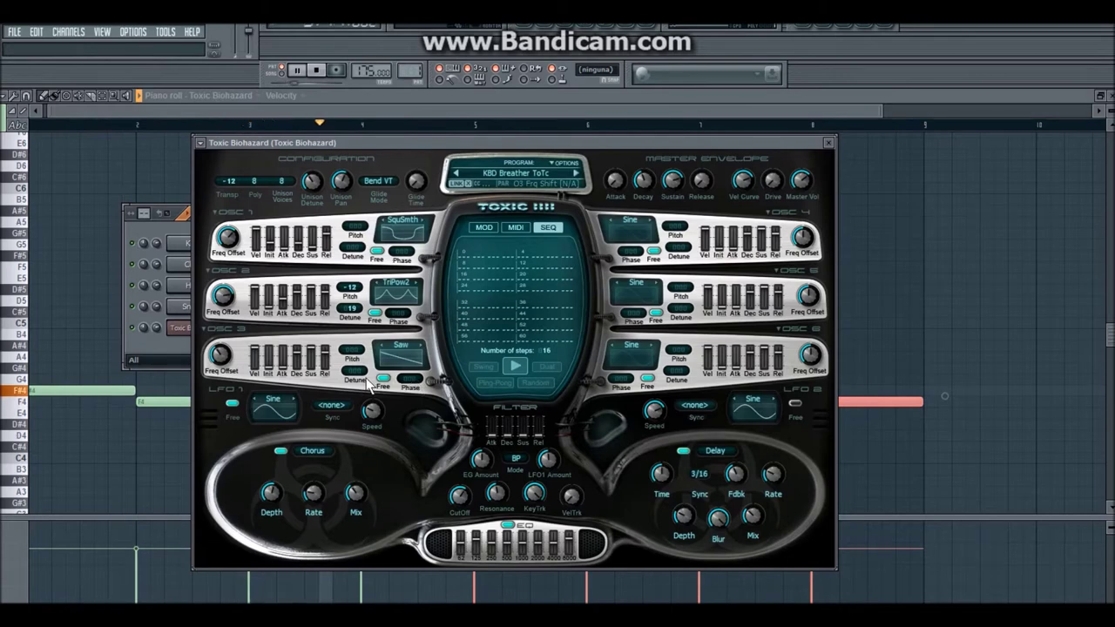
Step: Check the sound without the Chorus effect and lower the LFO 1 speed to about 0.36 Hz
key("space")
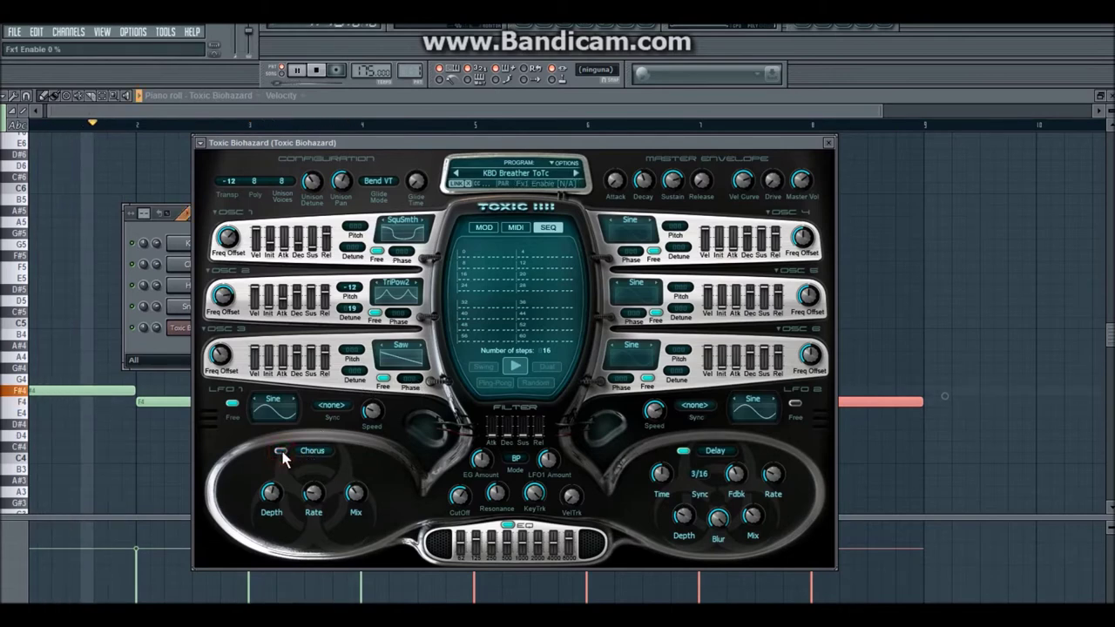
left_click(281, 452)
left_click(376, 423)
left_click_drag(376, 423, 377, 416)
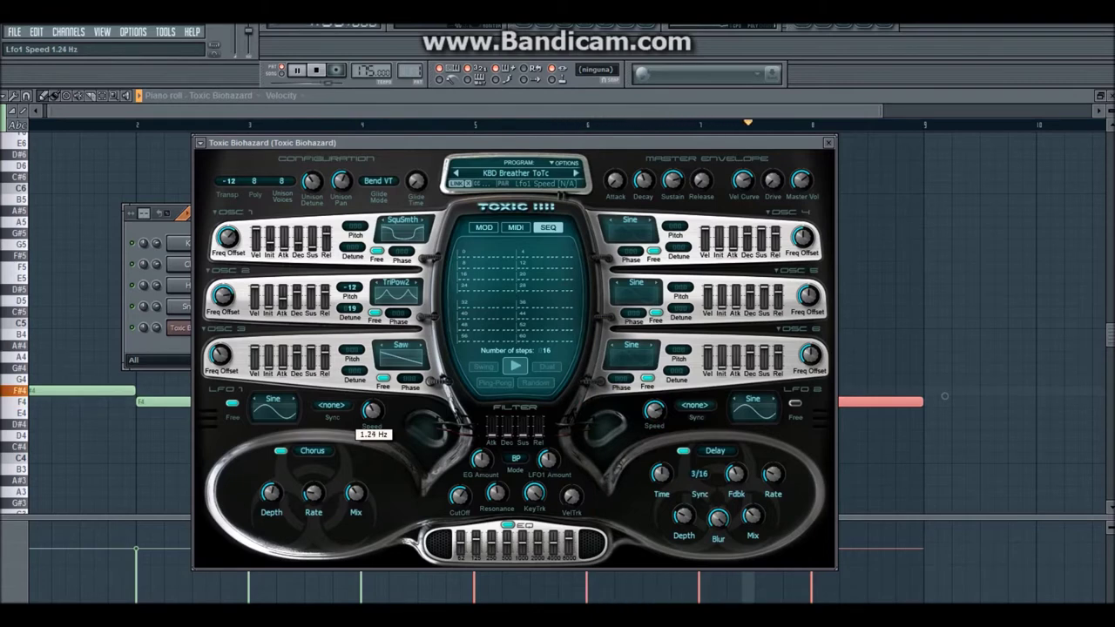
left_click_drag(376, 414, 376, 419)
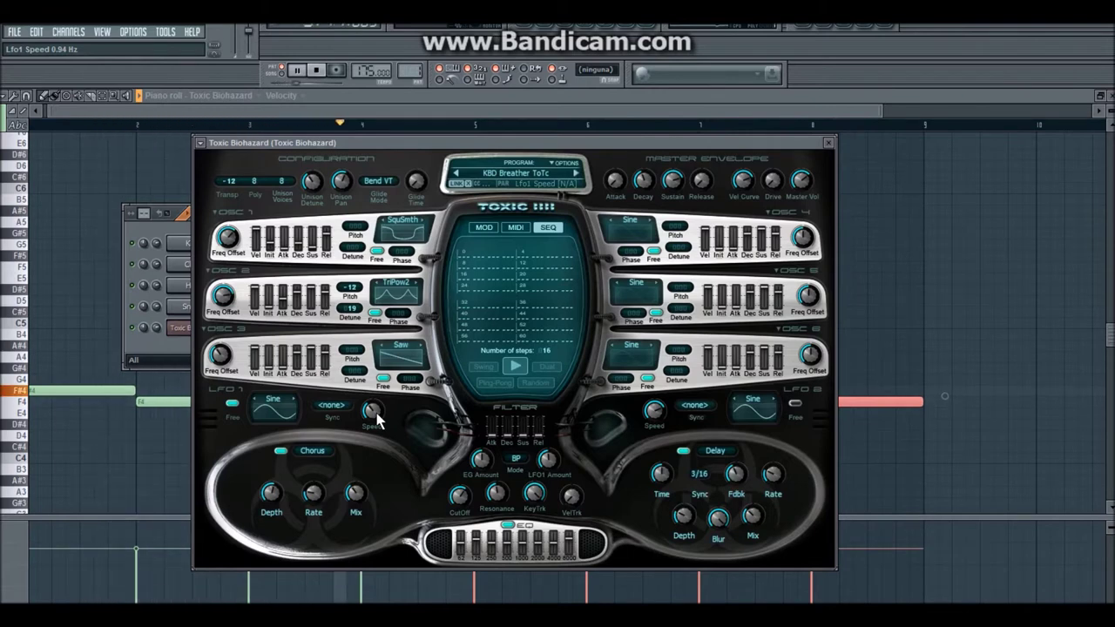
left_click_drag(378, 417, 377, 421)
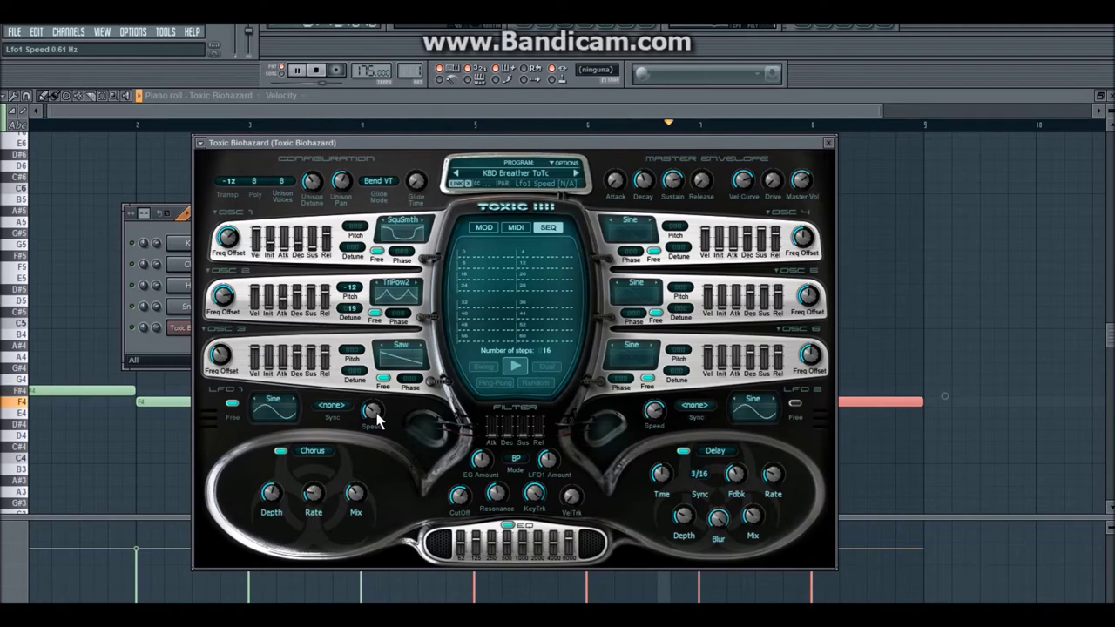
left_click_drag(376, 413, 376, 422)
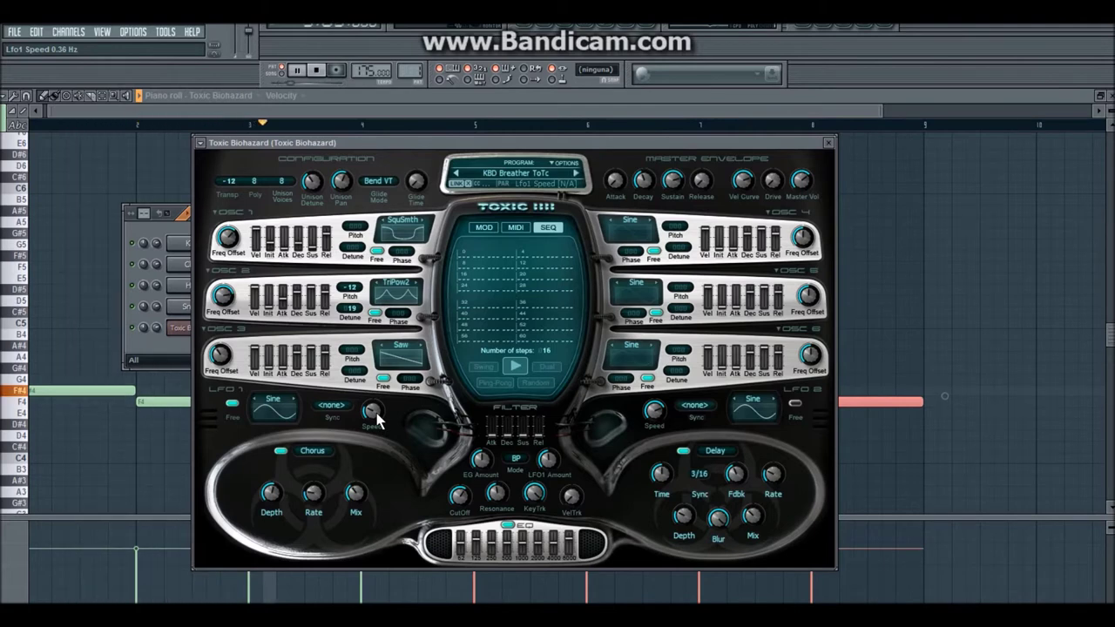
Step: Place the Pattern 1 clip on track 5 at bar 1 of the playlist
right_click(376, 417)
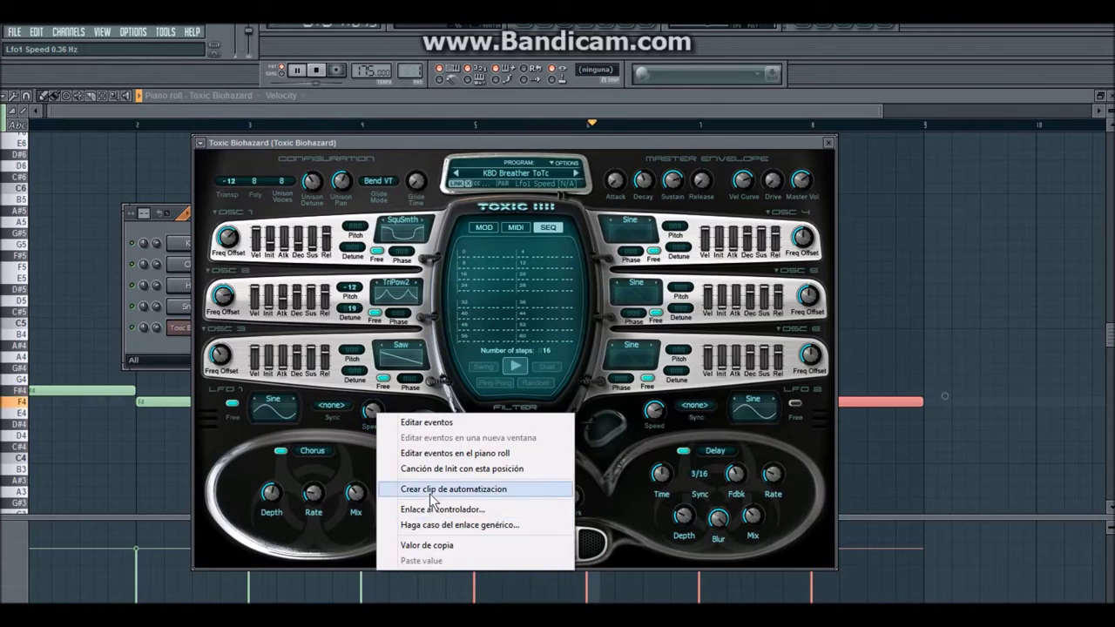
left_click(808, 51)
left_click(785, 27)
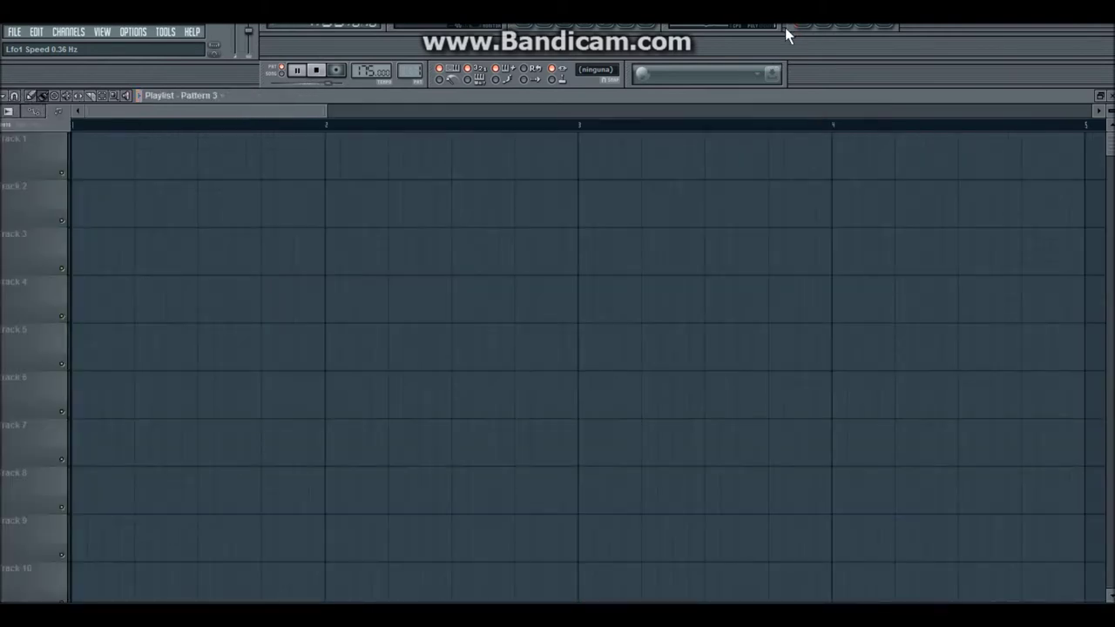
left_click(103, 296)
right_click(139, 301)
left_click(832, 31)
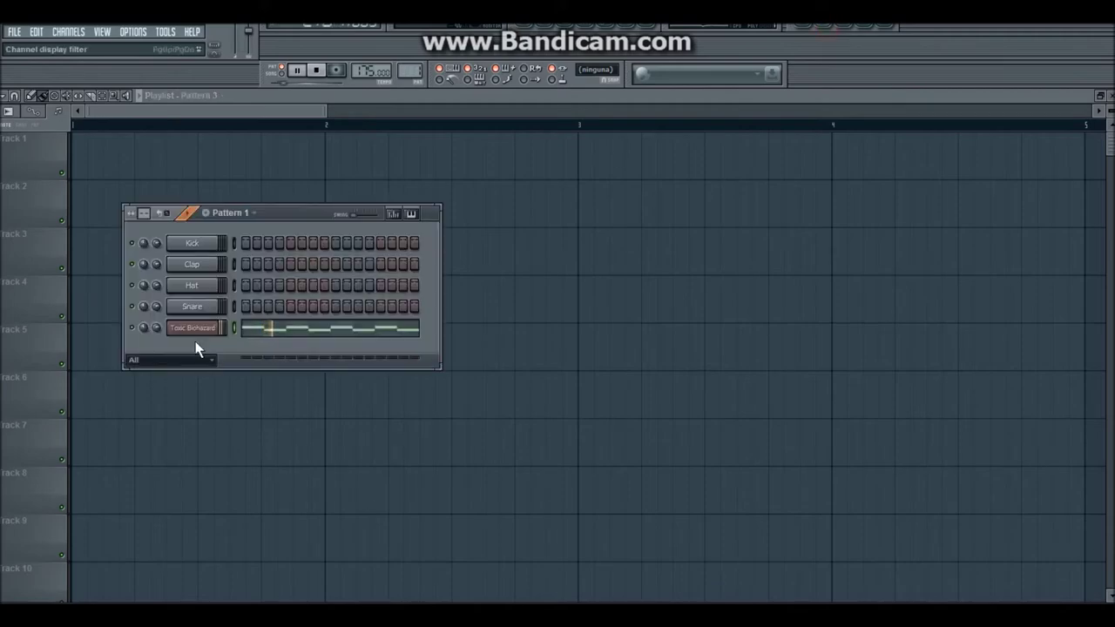
left_click(231, 215)
left_click(85, 311)
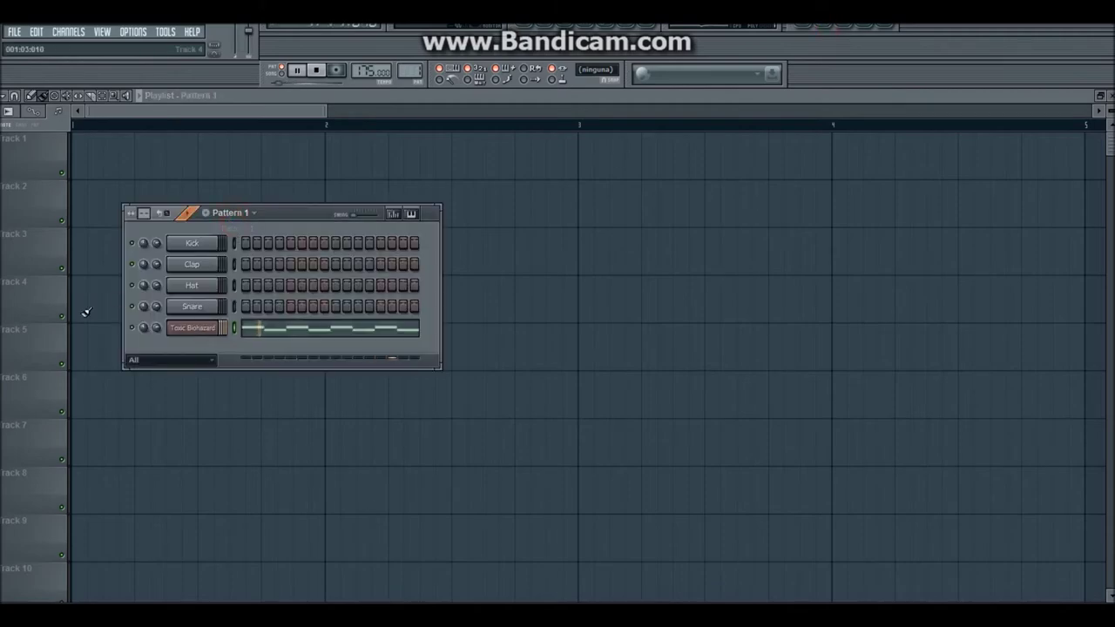
left_click(71, 346)
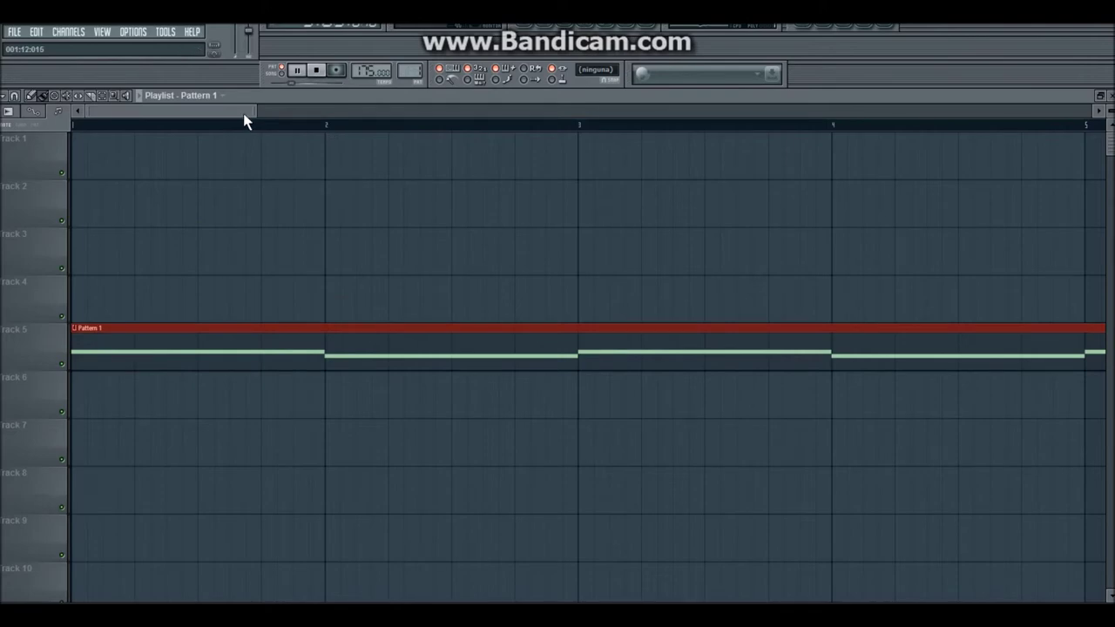
left_click_drag(253, 111, 562, 111)
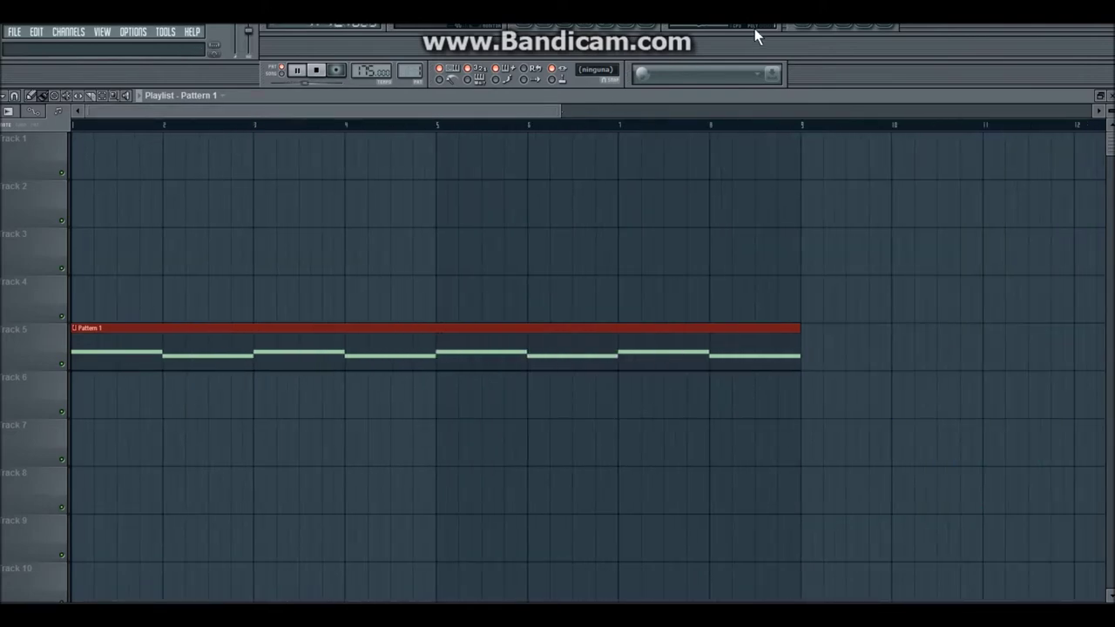
Step: Create an automation clip for Toxic Biohazard's LFO 1 speed and play the arrangement in song mode
left_click(826, 29)
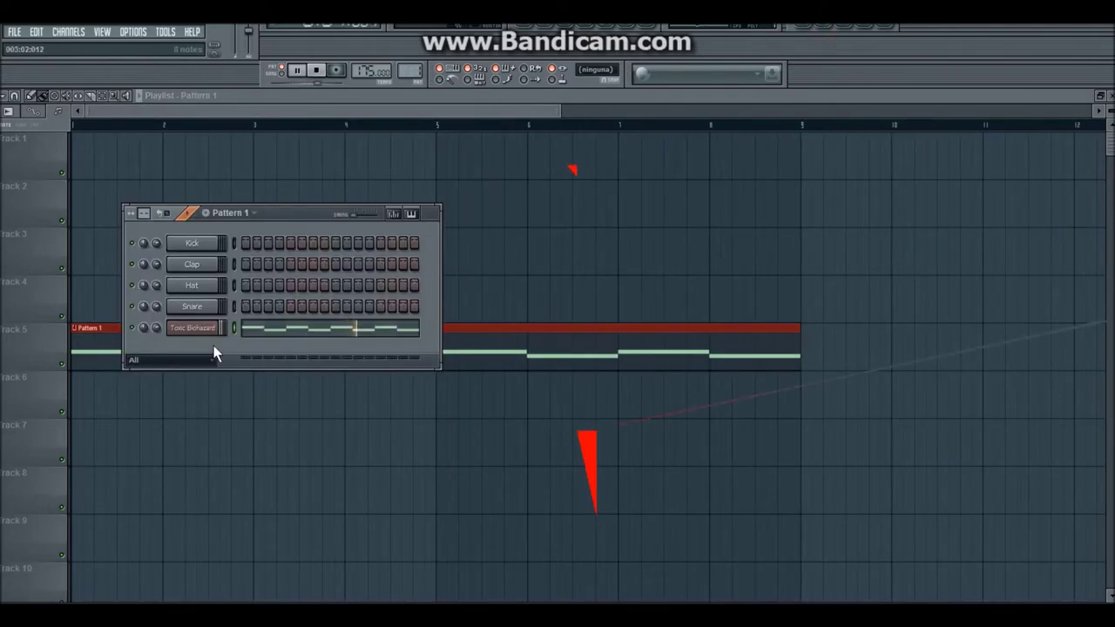
left_click(193, 328)
right_click(375, 415)
left_click(426, 491)
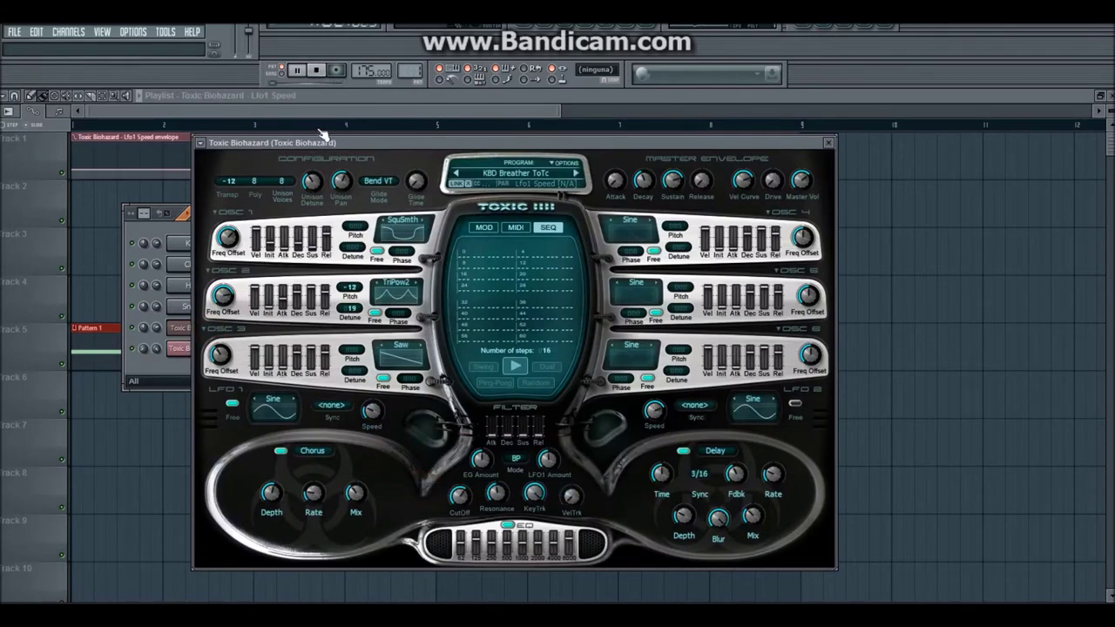
left_click(270, 113)
key("space")
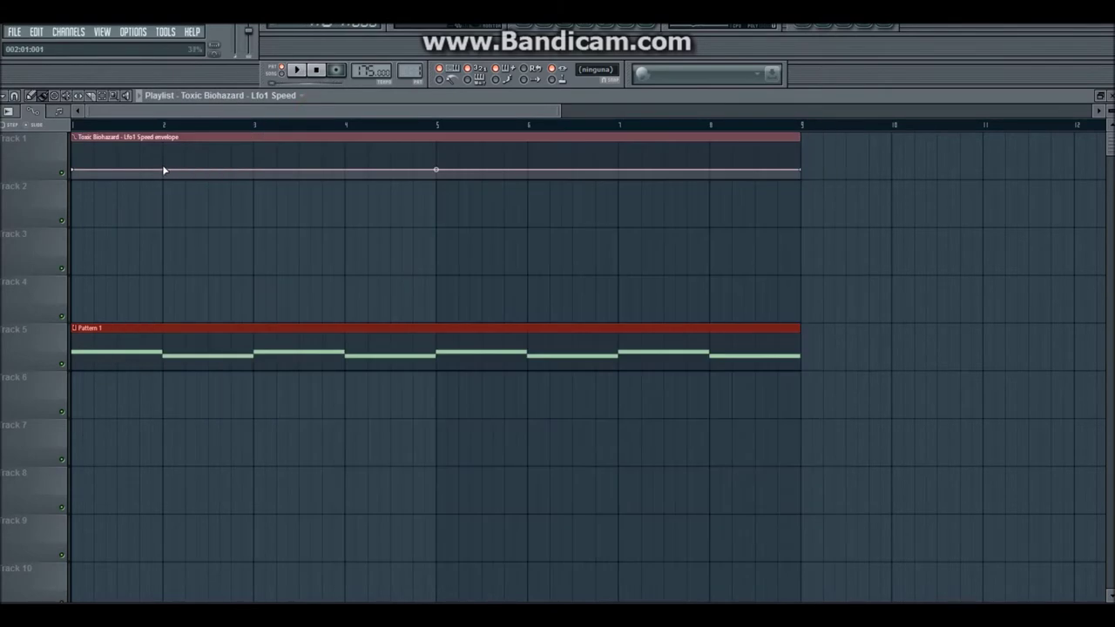
key("space")
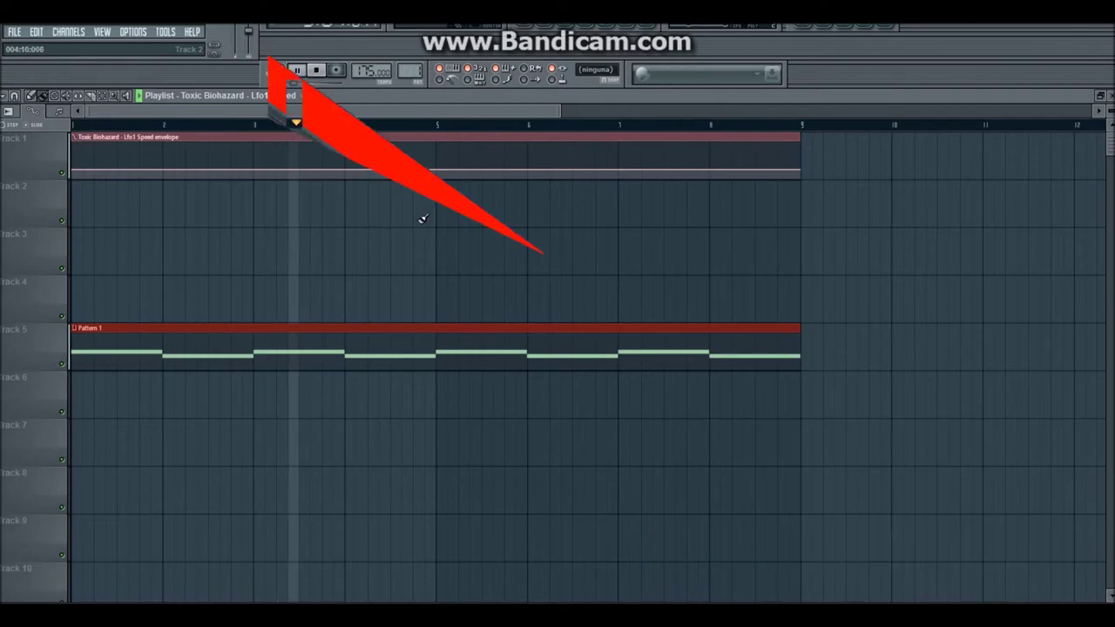
key("space")
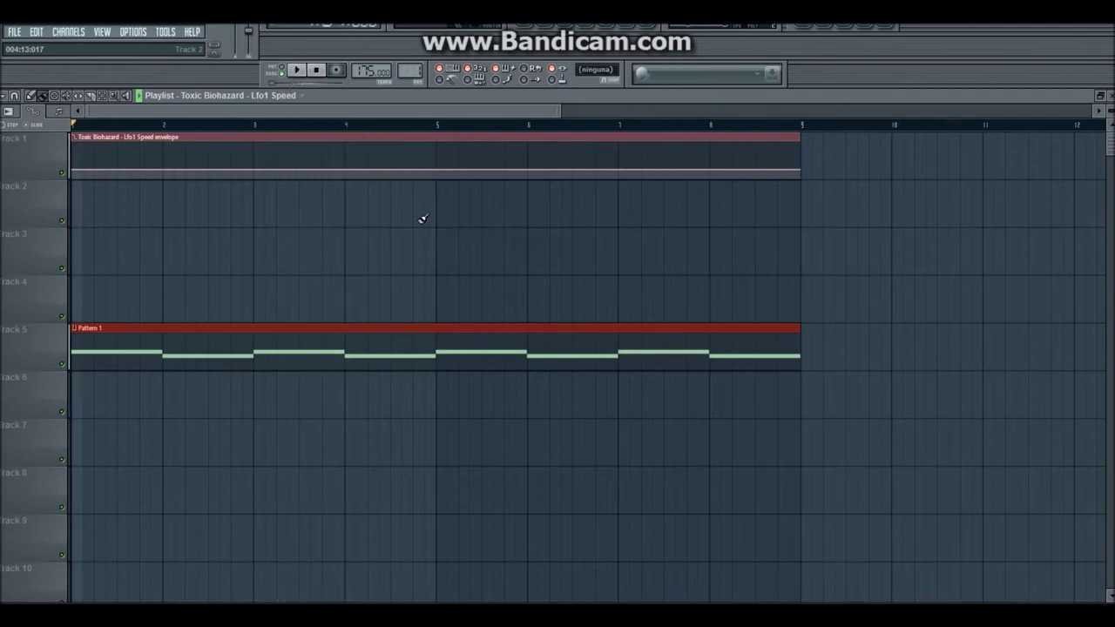
Step: Shape the LFO 1 speed envelope to ramp up from bar 4 to bar 5 and drop back there, and play it
right_click(346, 170)
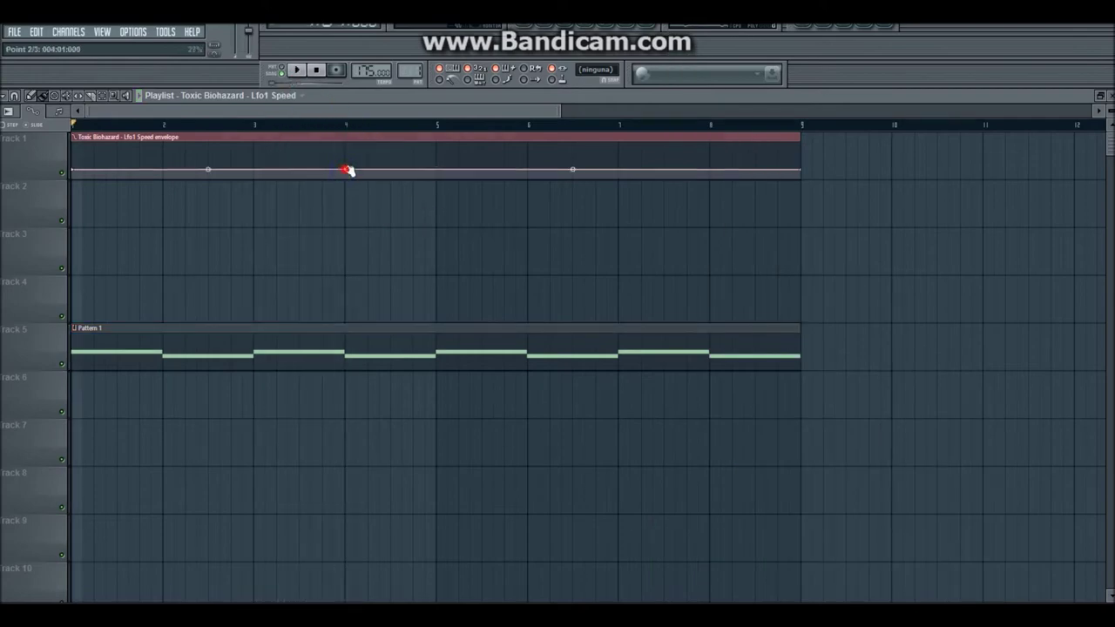
right_click(436, 168)
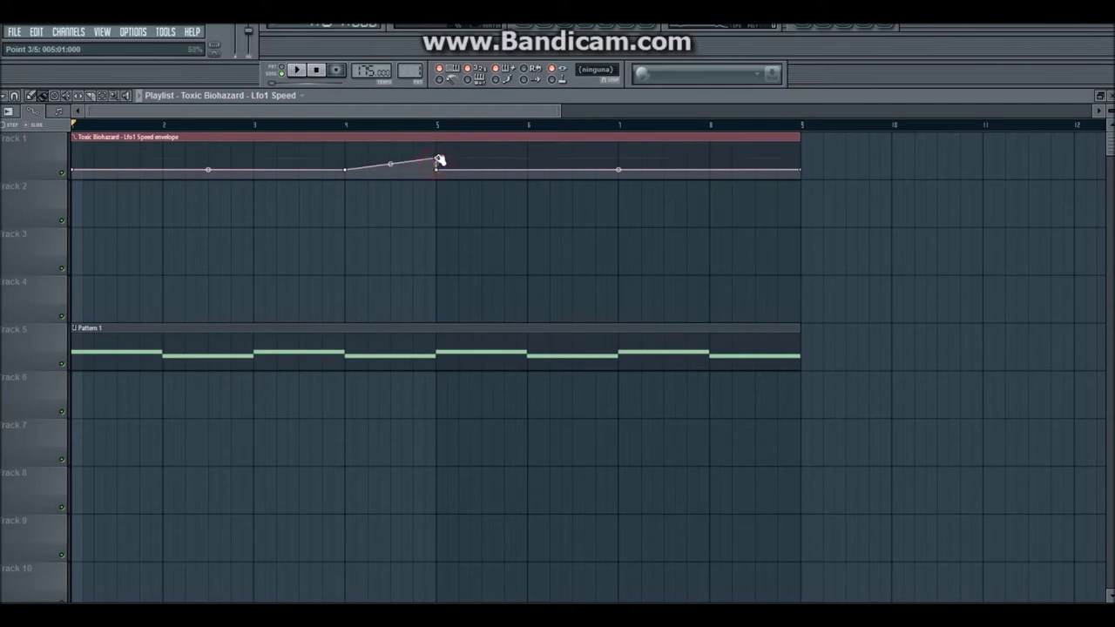
key("space")
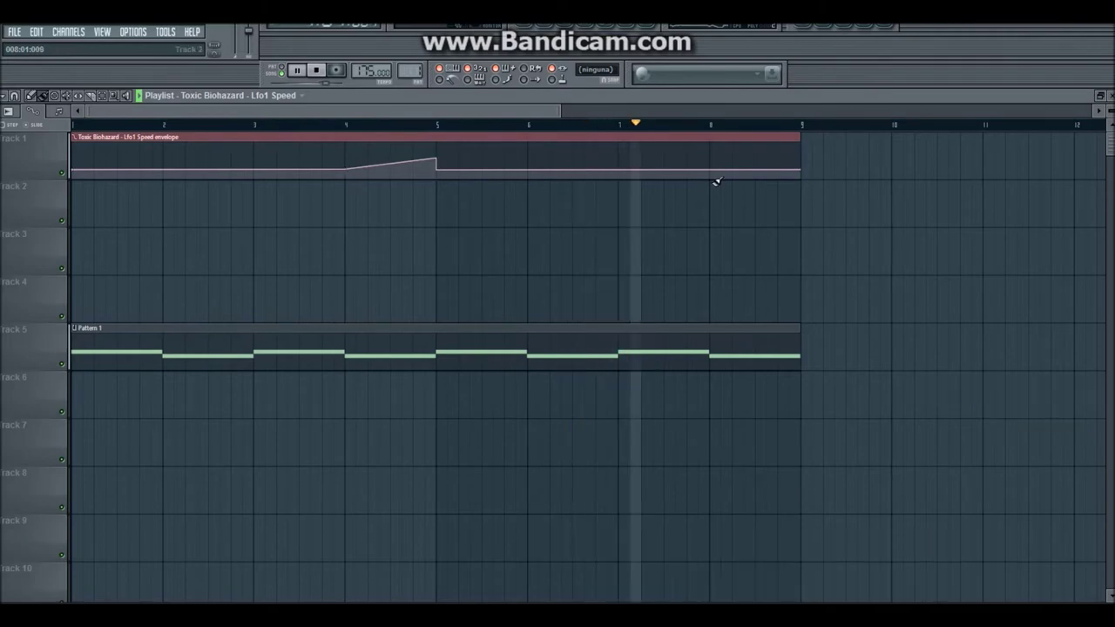
key("space")
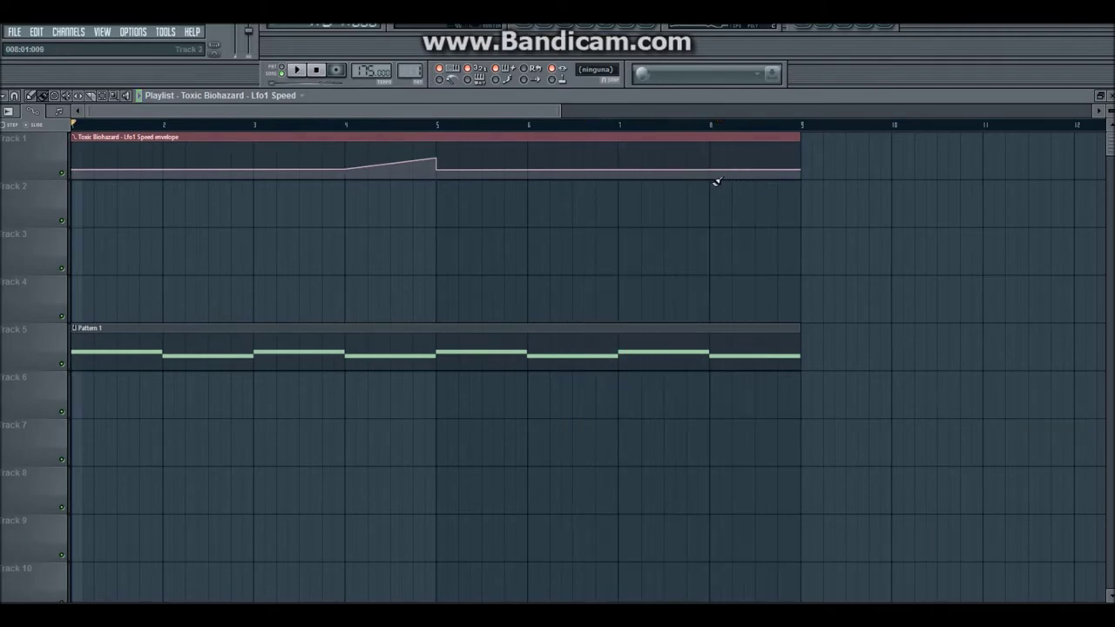
Step: Add an envelope point at bar 8, ramp the LFO 1 speed up to bar 9, and play the result
left_click(711, 170)
left_click_drag(802, 169, 807, 159)
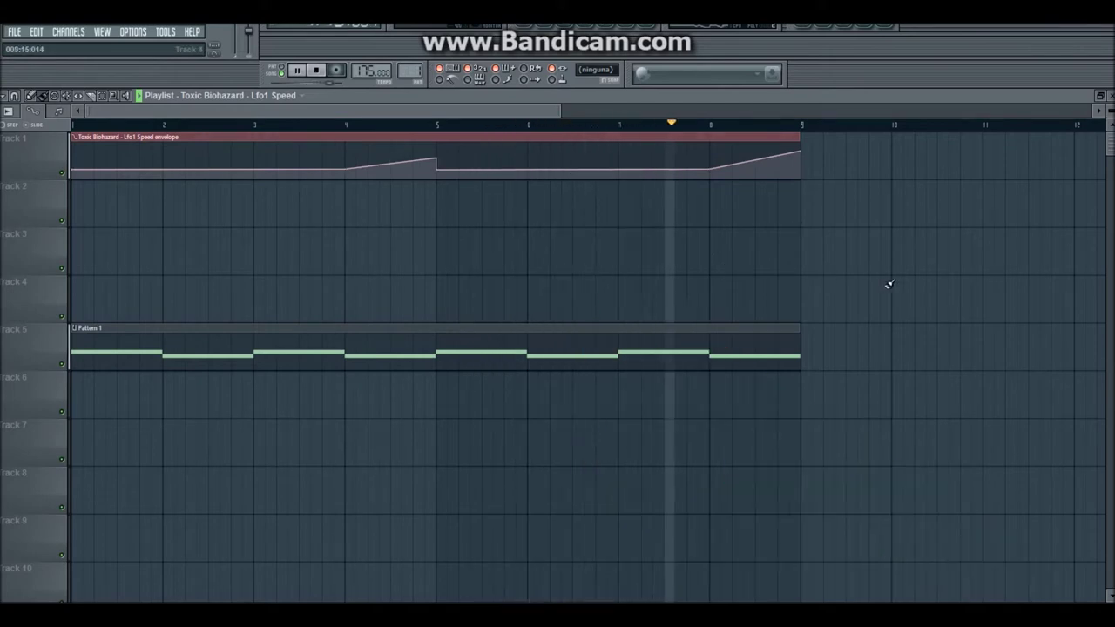
key("space")
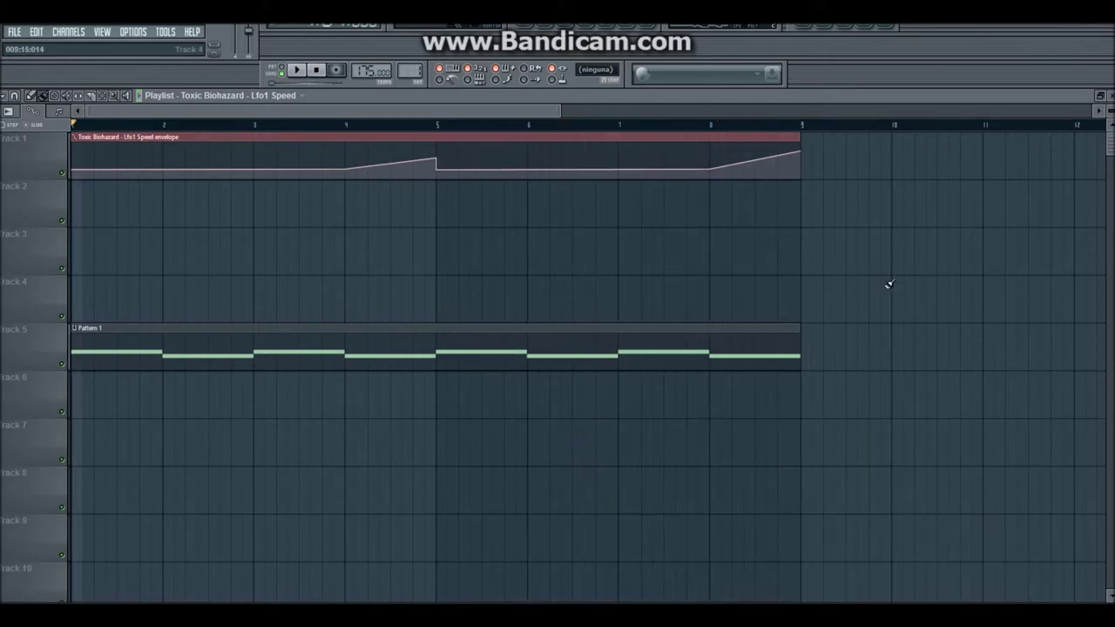
Step: Move the LFO 1 speed automation clip to track 4 and place a second Pattern 1 clip at bar 9
left_click_drag(558, 110, 824, 111)
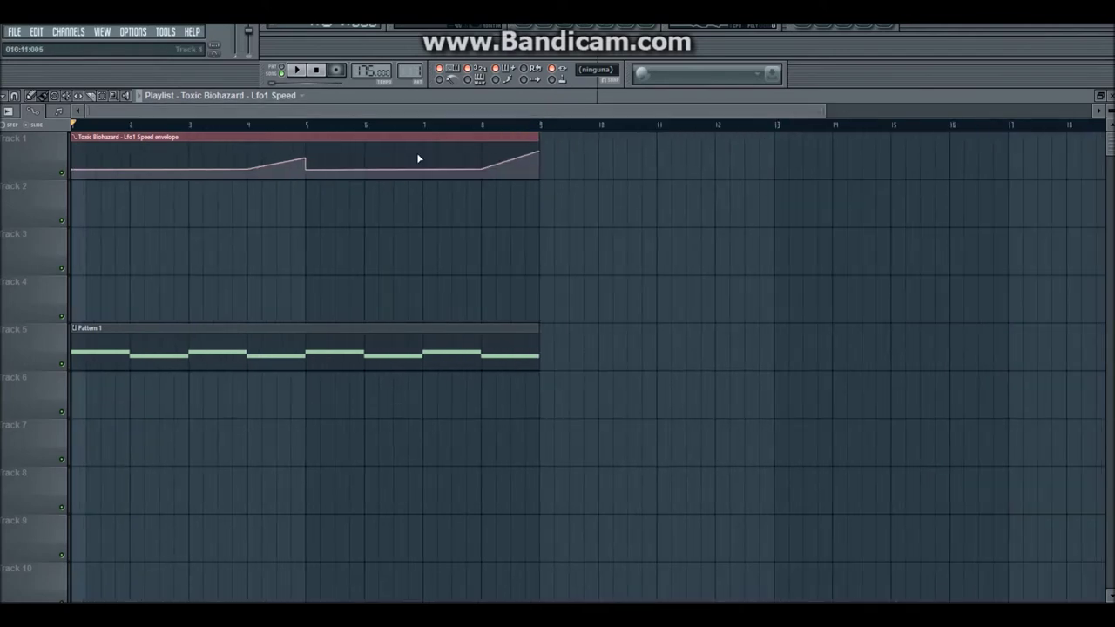
left_click_drag(404, 133, 387, 283)
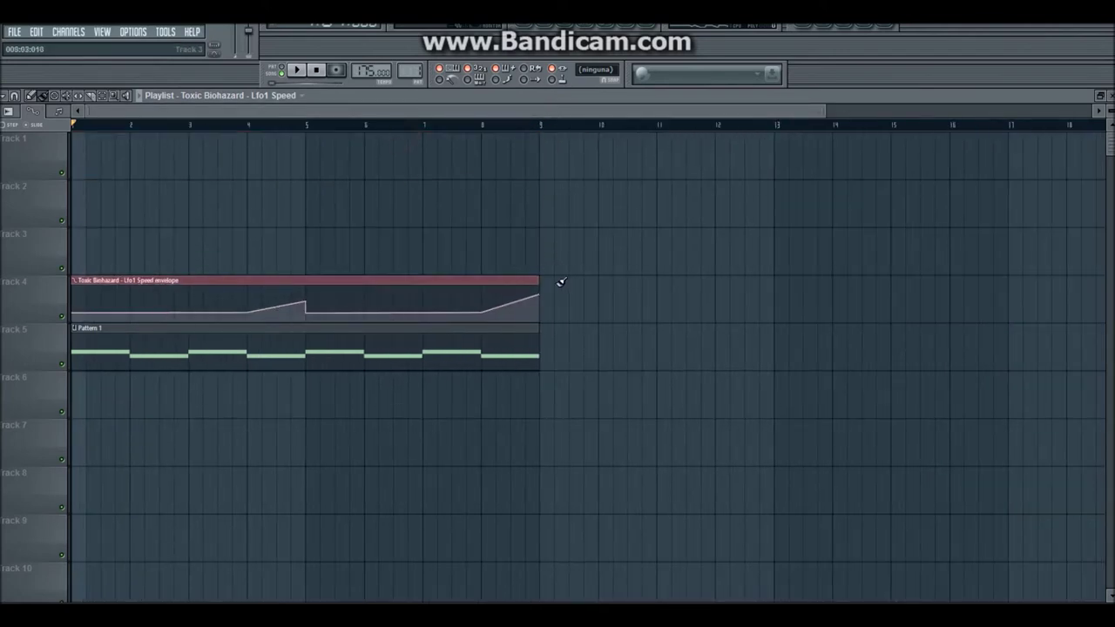
left_click(517, 346)
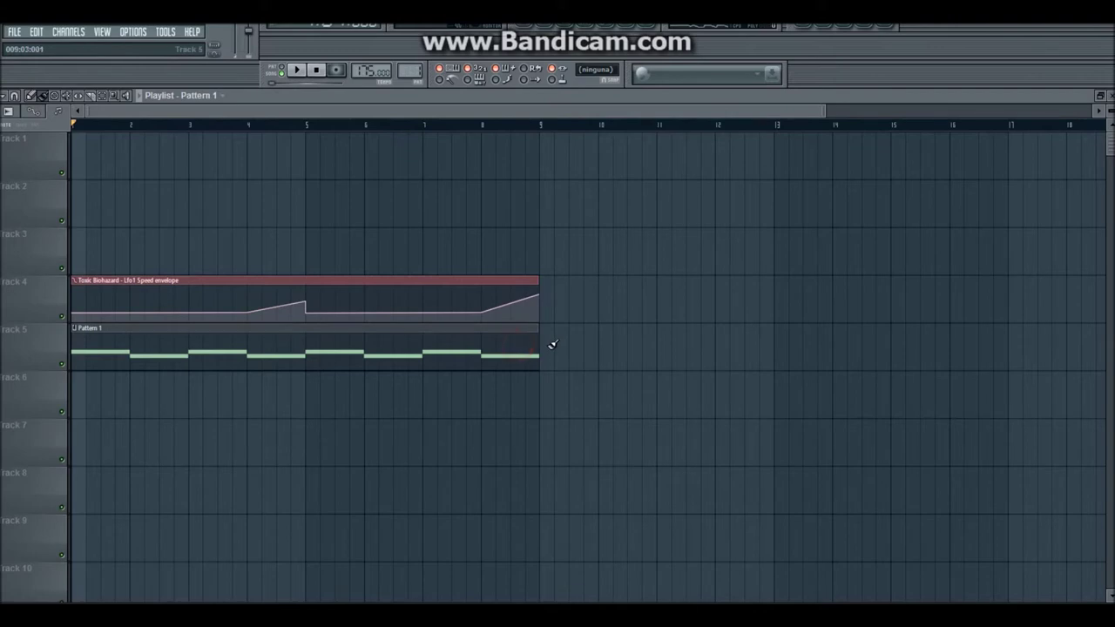
left_click(545, 345)
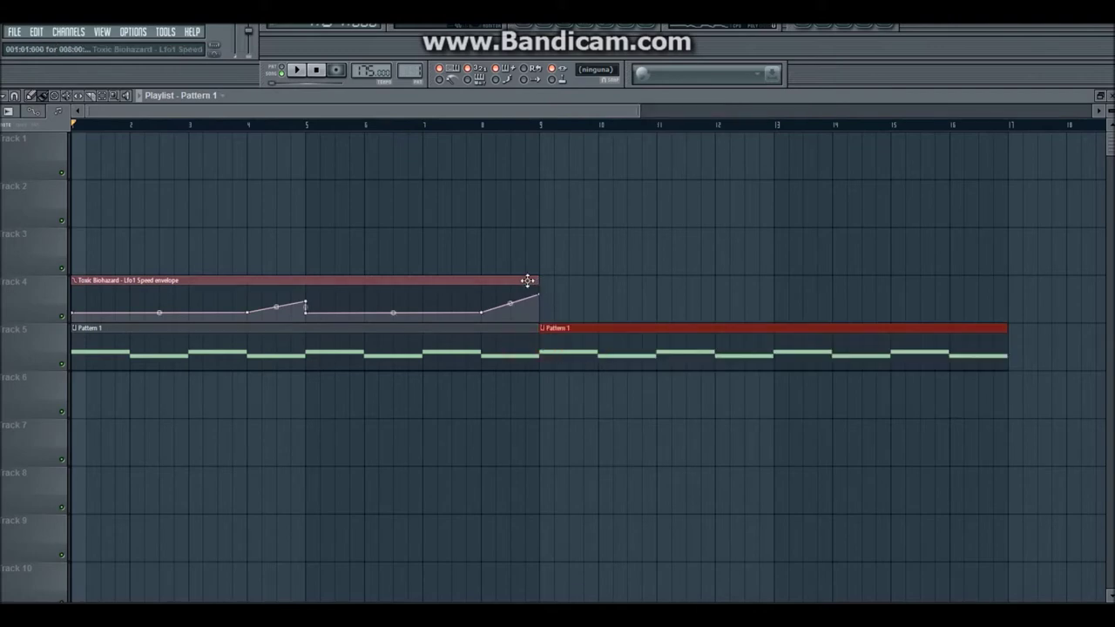
Step: Extend the automation clip to bar 17, return the envelope to 27% at bar 9, dip it between bars 12 and 13, and play it
left_click_drag(535, 281, 1008, 279)
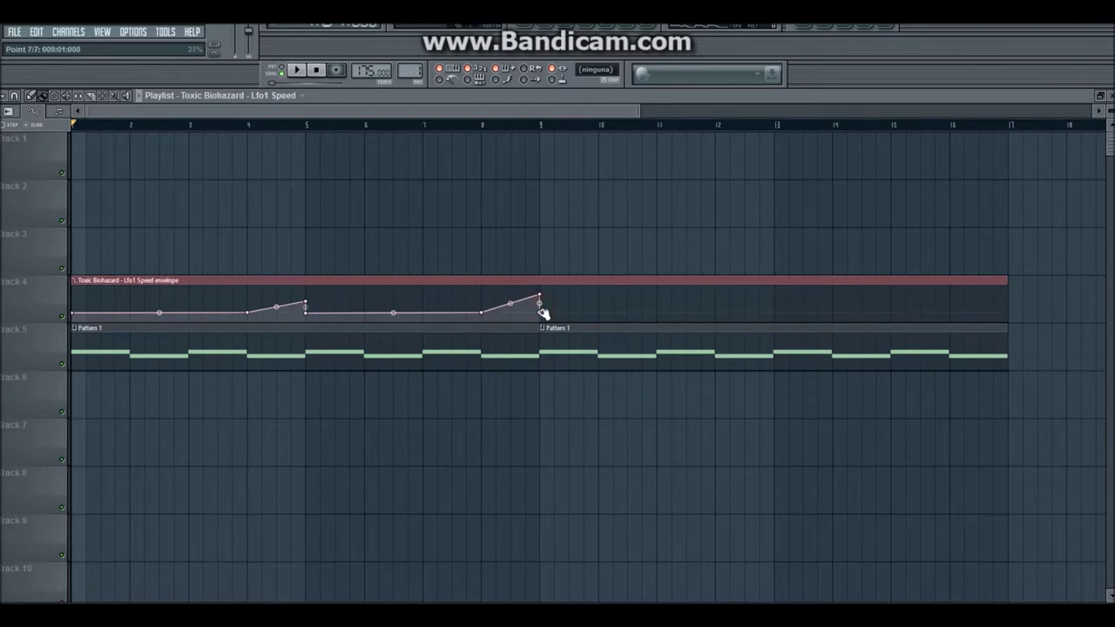
left_click(717, 313)
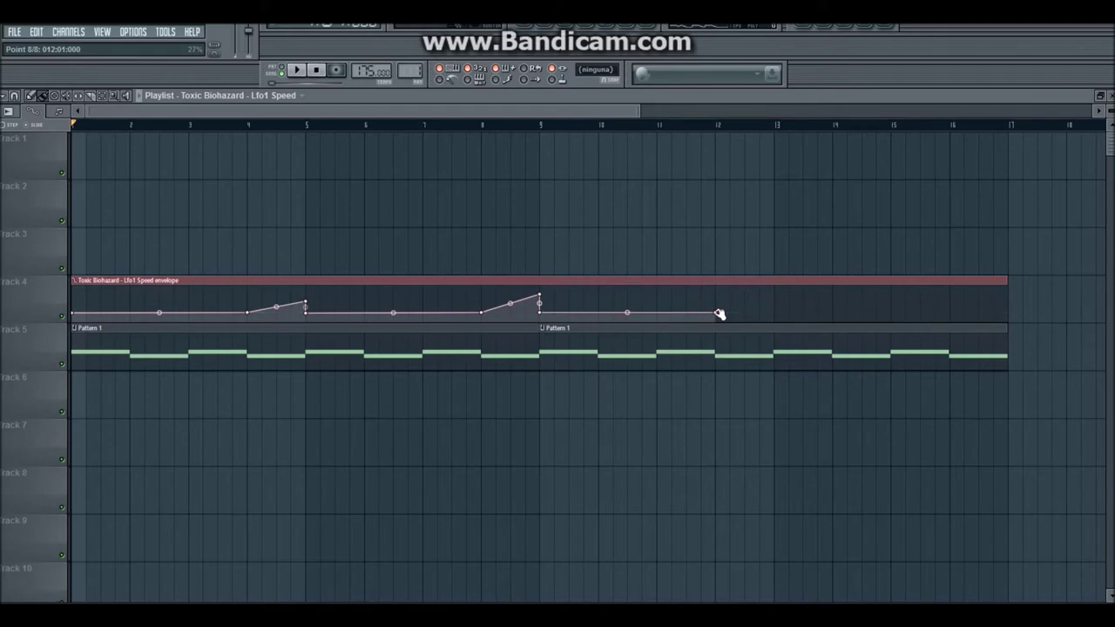
left_click(774, 315)
left_click(777, 315)
key("space")
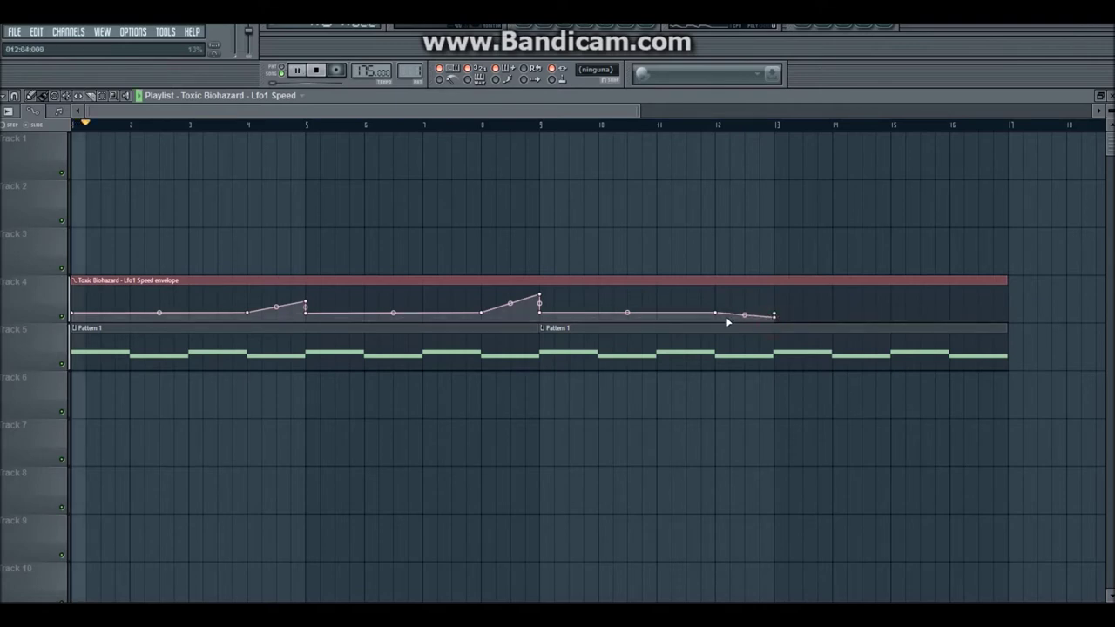
Step: Level the LFO 1 speed envelope points at bars 8, 9 and 12 with the base line and stop playback
scroll(1110, 111, "up", 4)
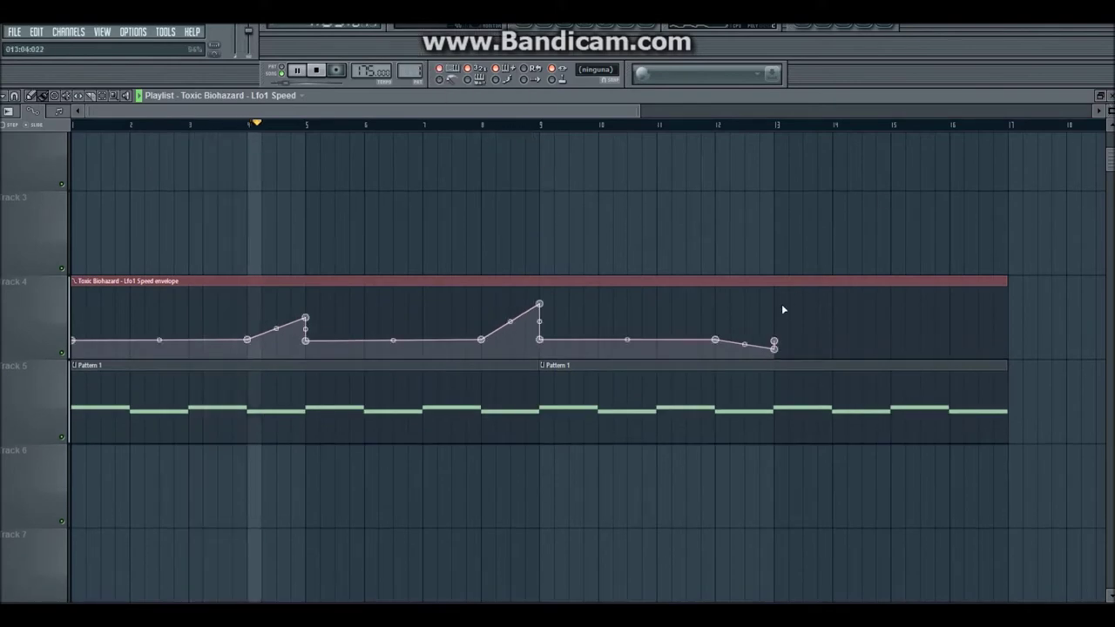
left_click_drag(483, 339, 482, 341)
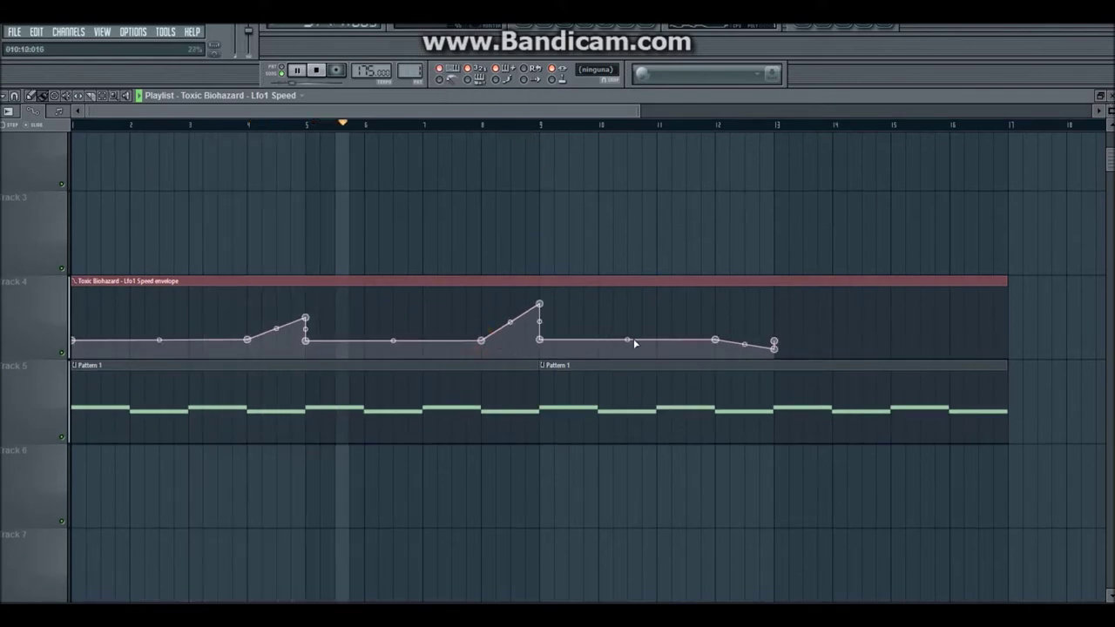
left_click(715, 339)
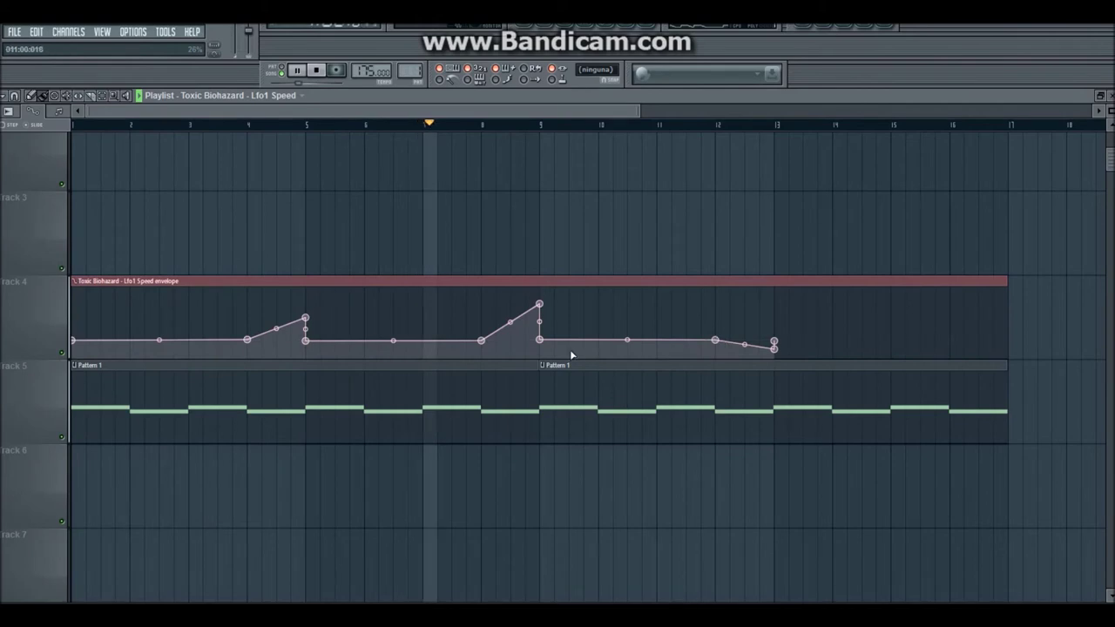
left_click(540, 340)
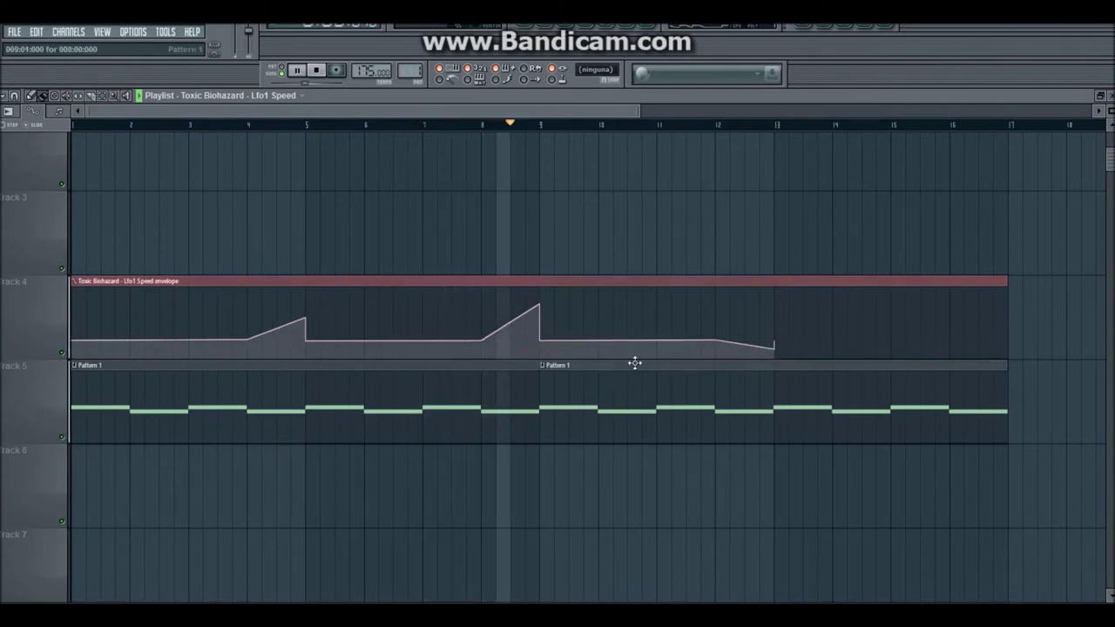
left_click(716, 341)
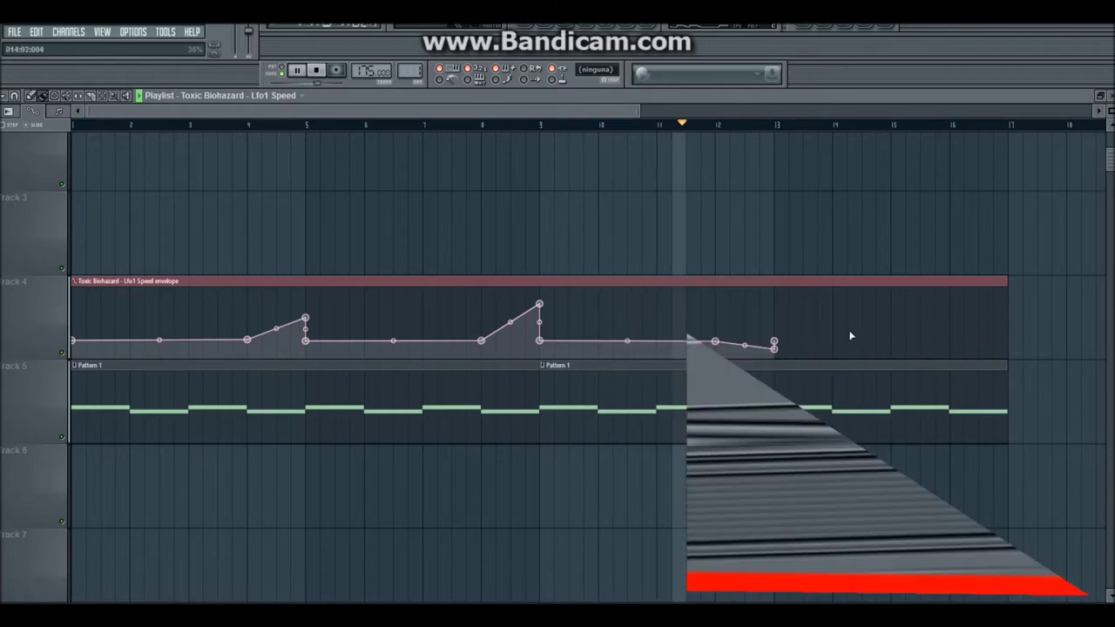
key("space")
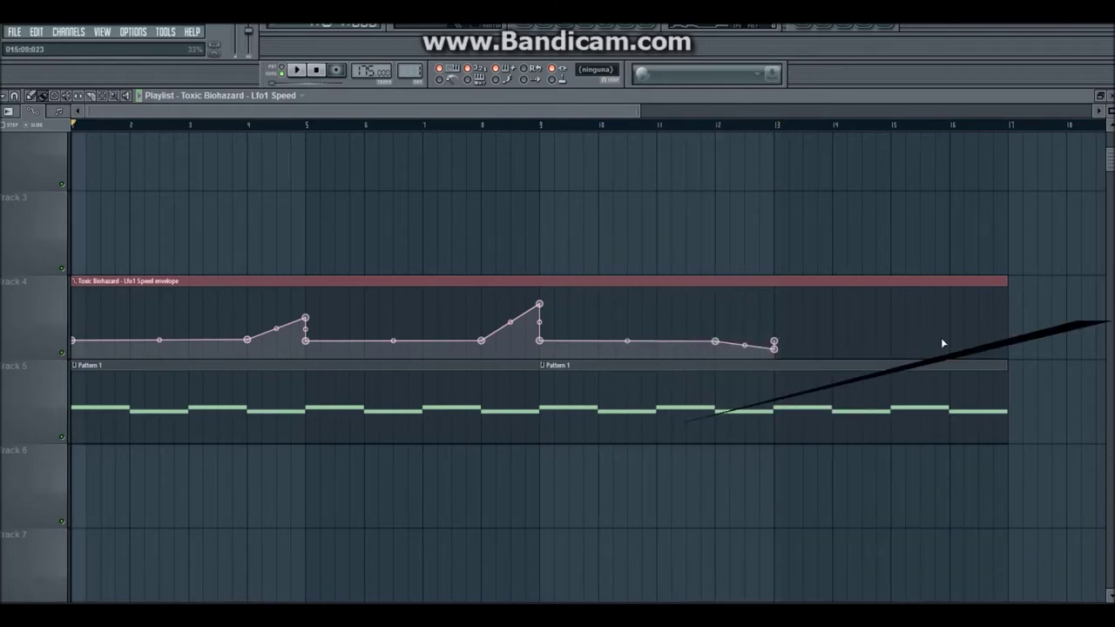
Step: Hold the LFO 1 speed envelope level to bar 16, jump it high until bar 17, drop it to 26% there, and play it
right_click(952, 339)
left_click_drag(950, 338, 953, 341)
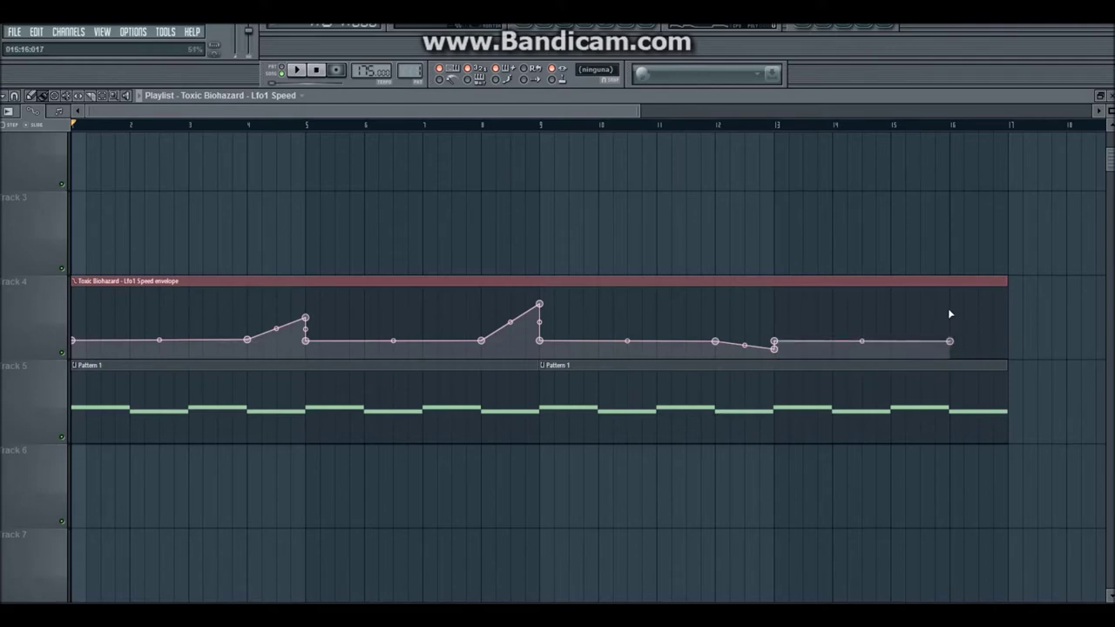
right_click(949, 301)
right_click(1008, 298)
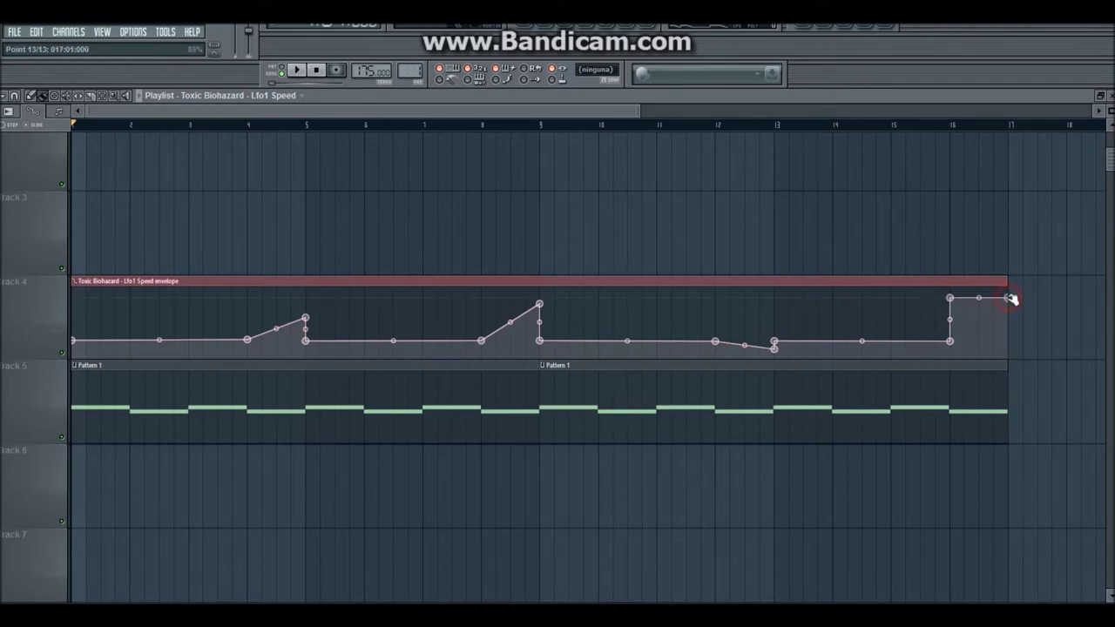
key("space")
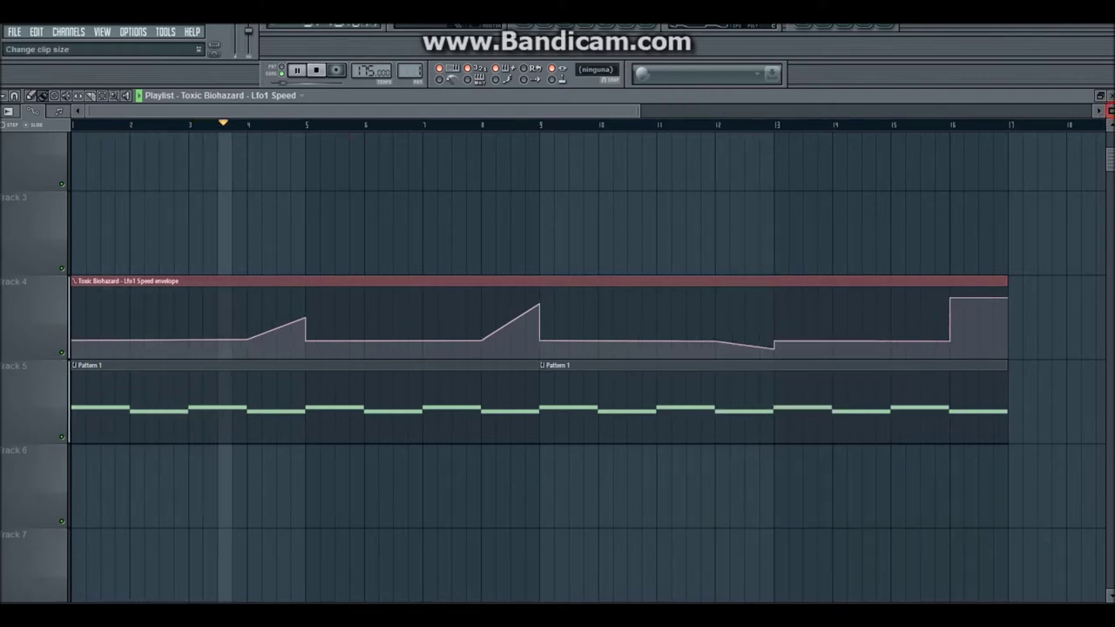
scroll(990, 259, "down", 3)
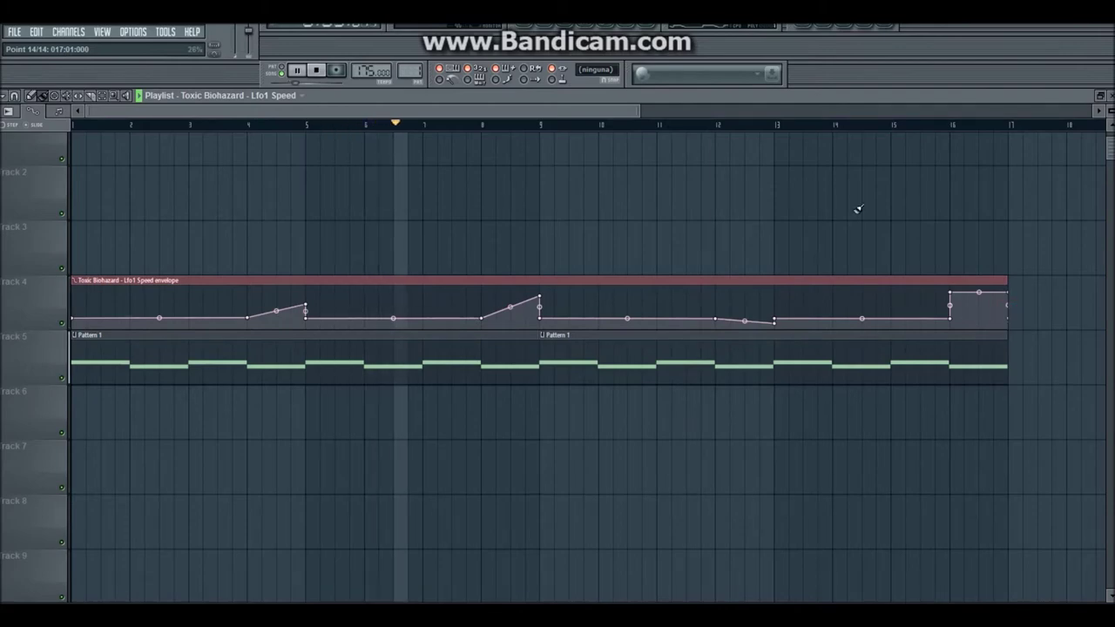
Step: Select the automation clip and both Pattern 1 clips and duplicate them at bar 17
left_click_drag(638, 111, 976, 112)
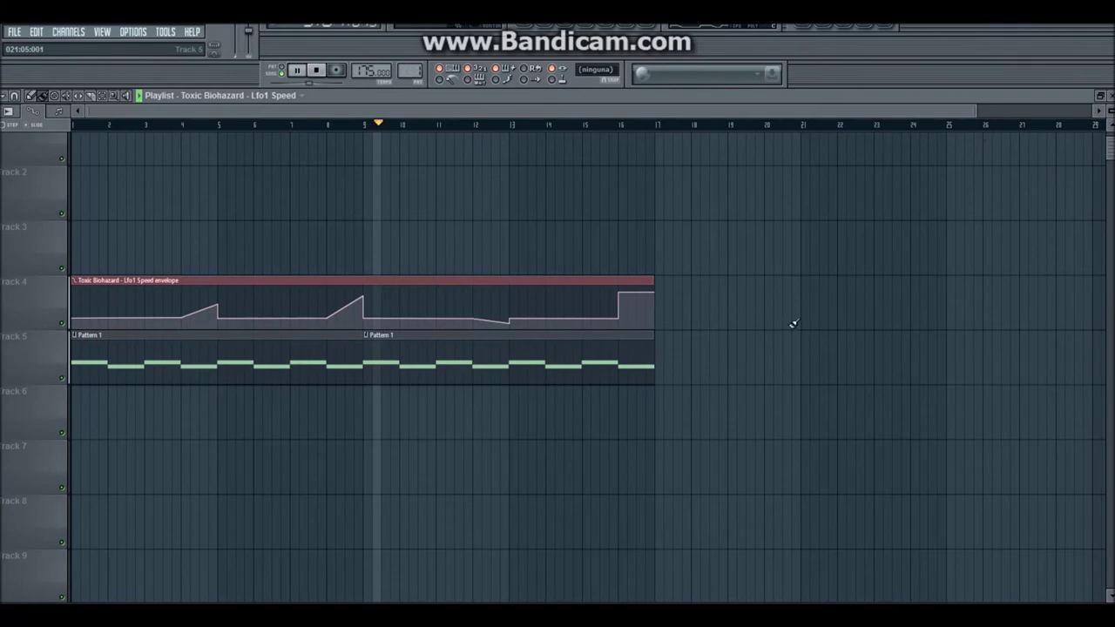
left_click_drag(754, 277, 217, 440)
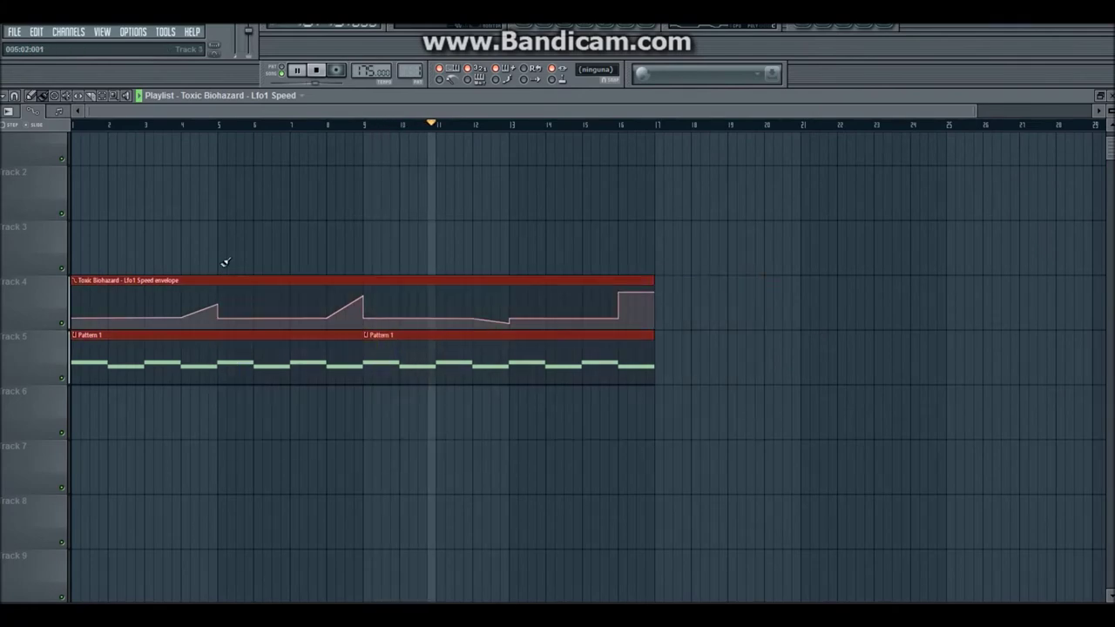
left_click_drag(219, 282, 799, 266)
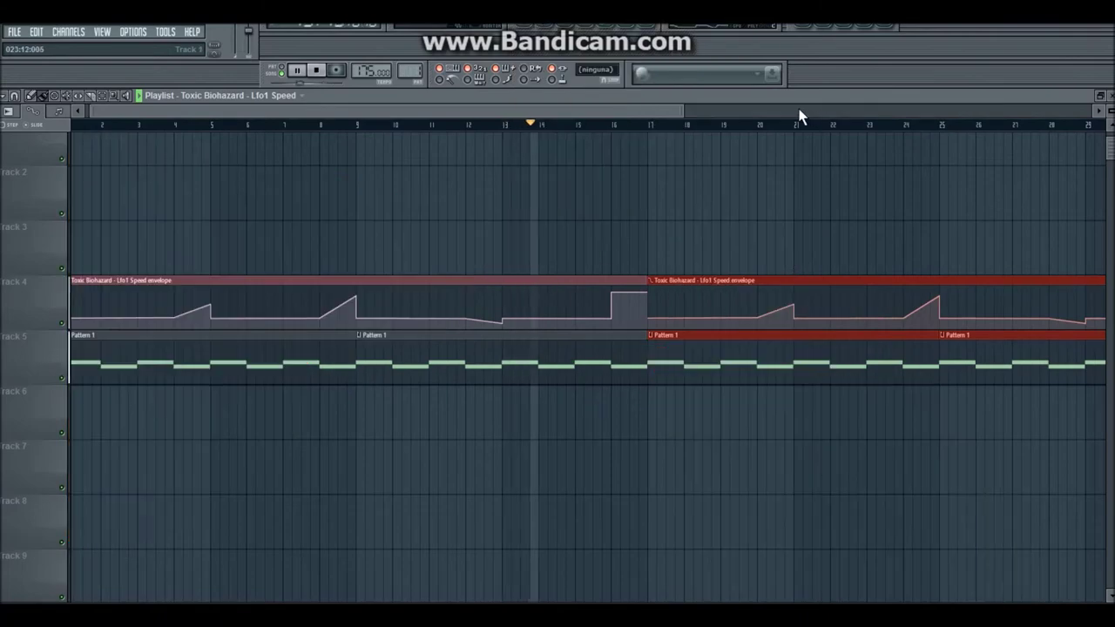
left_click_drag(688, 111, 948, 147)
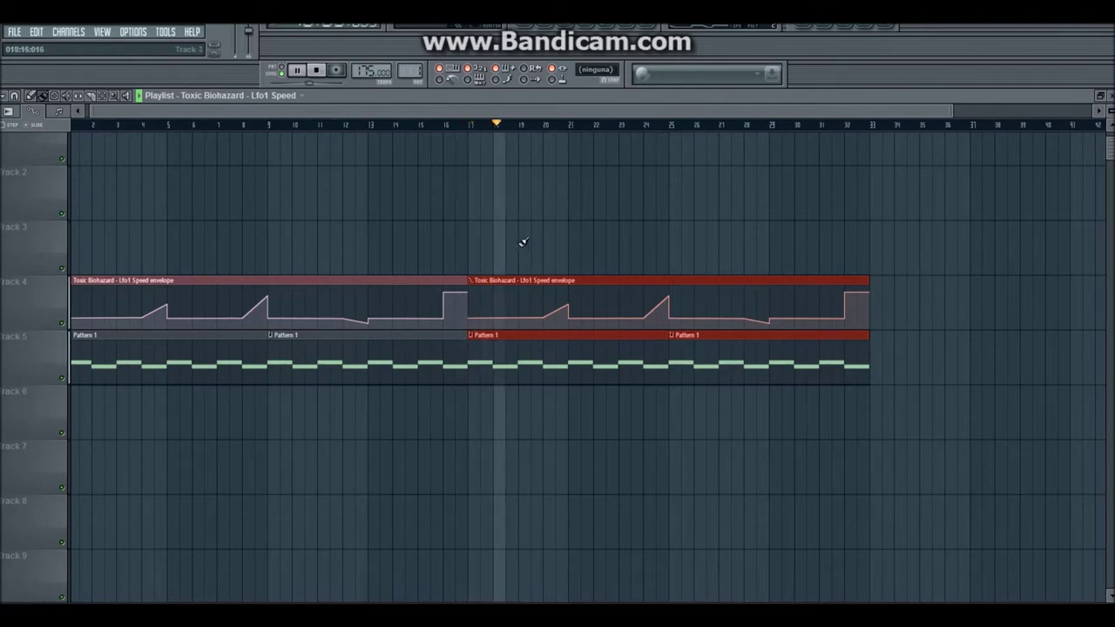
Step: Slope the end of the LFO 1 speed envelope down between bars 16 and 17 and raise the system volume to 100
mouse_move(470, 294)
left_click_drag(469, 299, 473, 307)
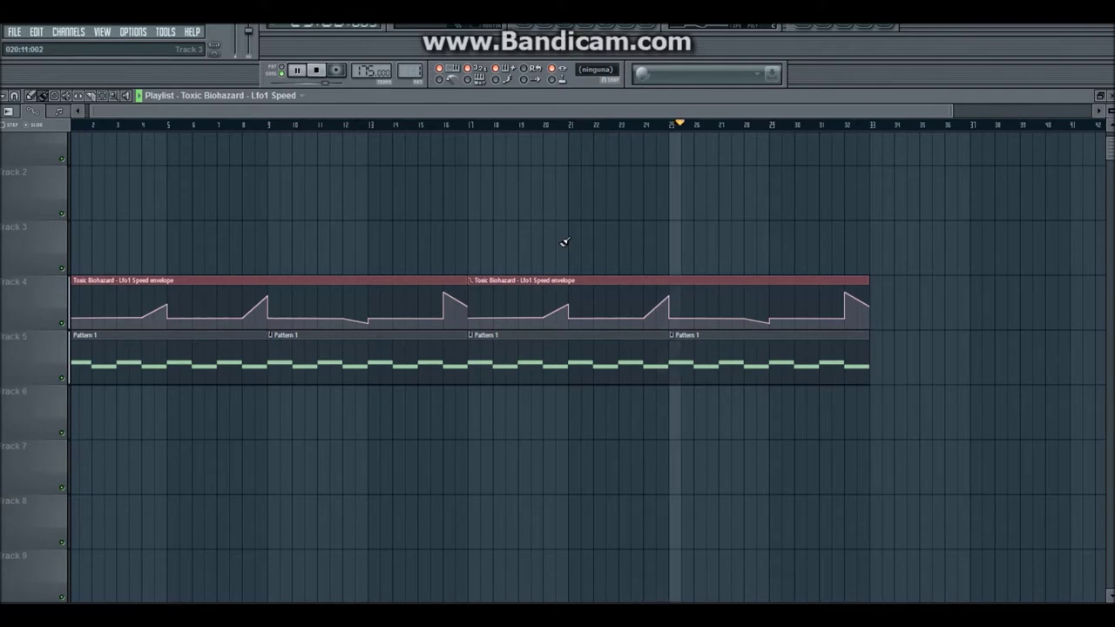
key("XF86AudioRaiseVolume")
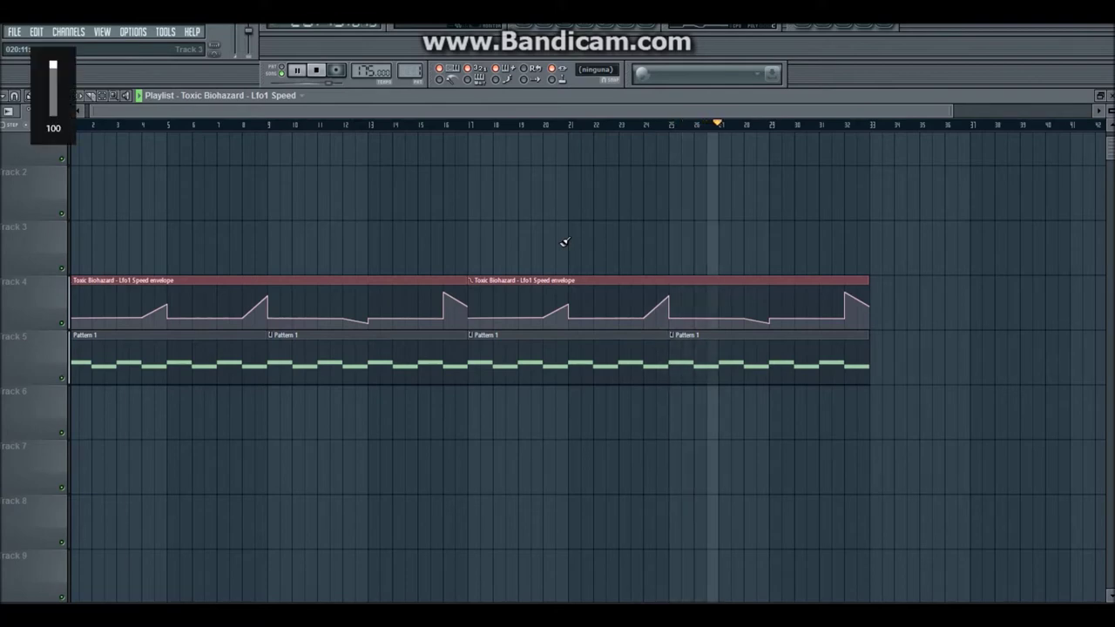
Step: Show the step sequencer, create a new empty pattern 2, and stop playback
left_click(824, 31)
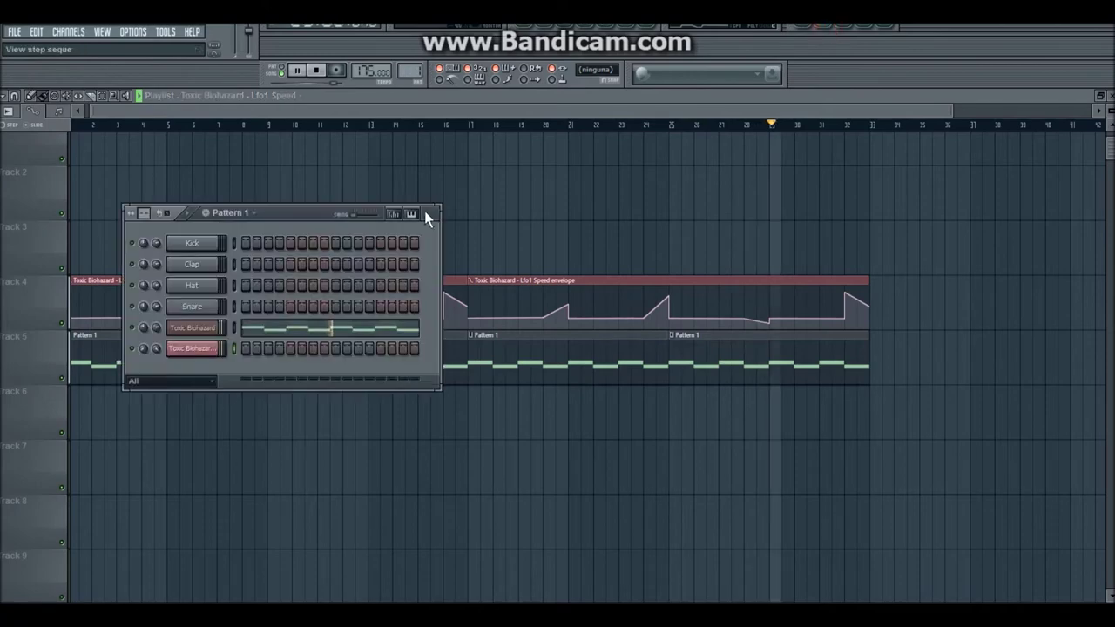
left_click(209, 218)
key("Return")
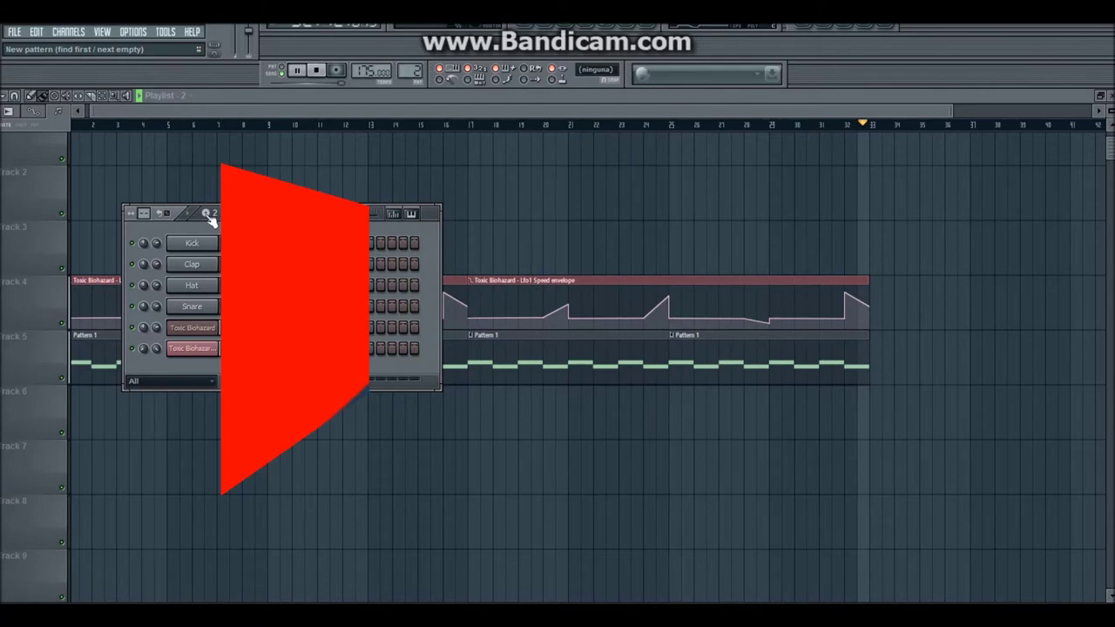
key("space")
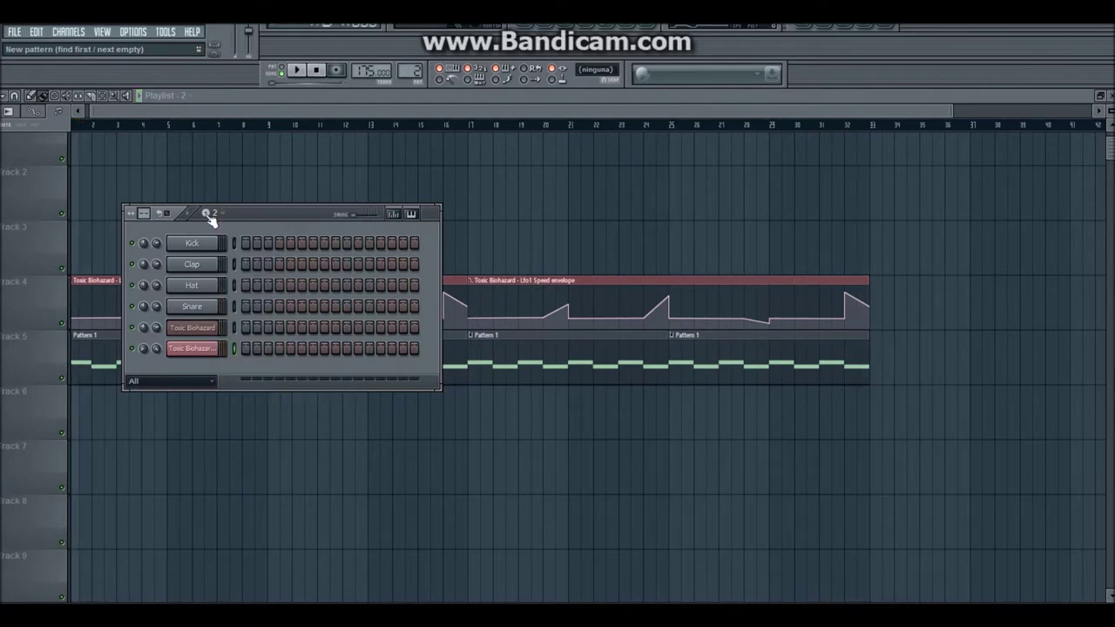
Step: Add a Harmless synth channel to the project
left_click(68, 32)
mouse_move(80, 45)
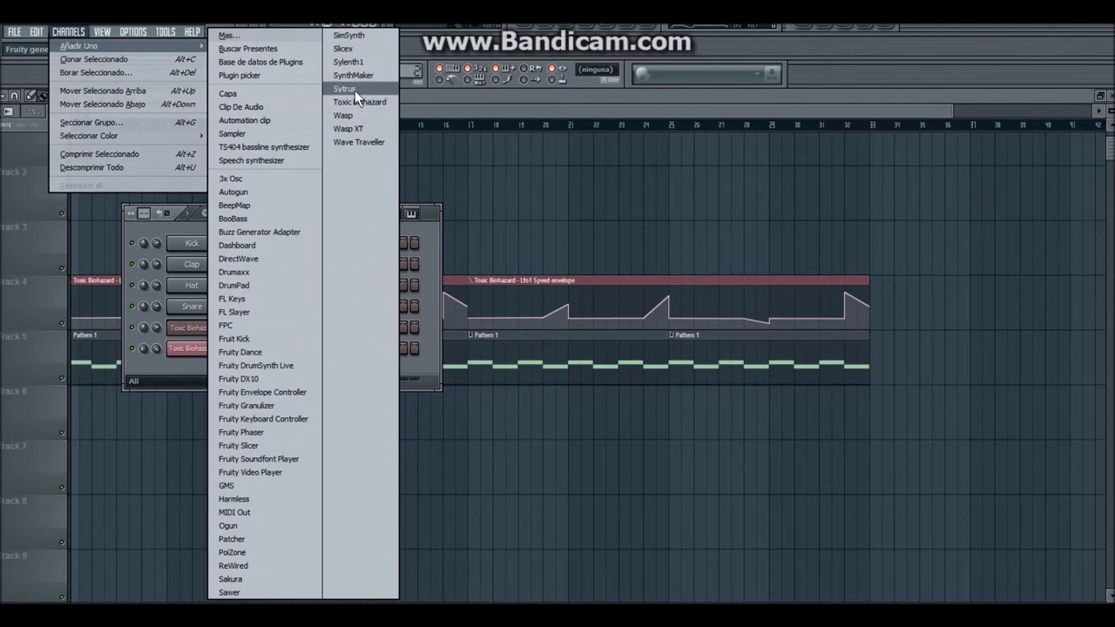
left_click(245, 499)
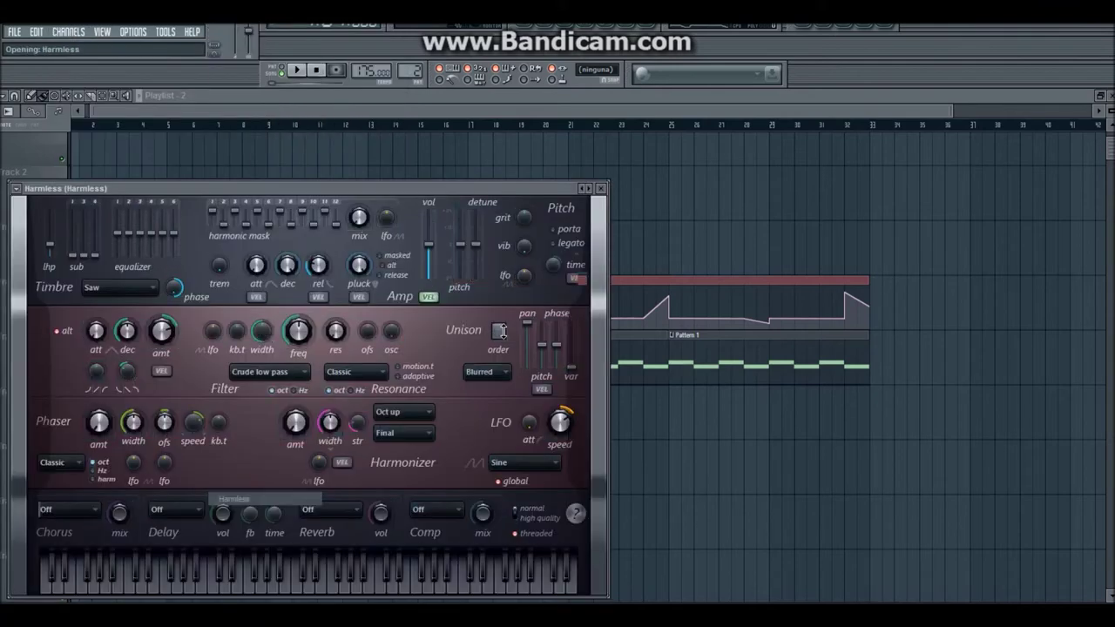
Step: Advance through the Harmless presets to Blue Sunday SF, auditioning them with the note F#4
left_click(588, 186)
left_click(590, 188)
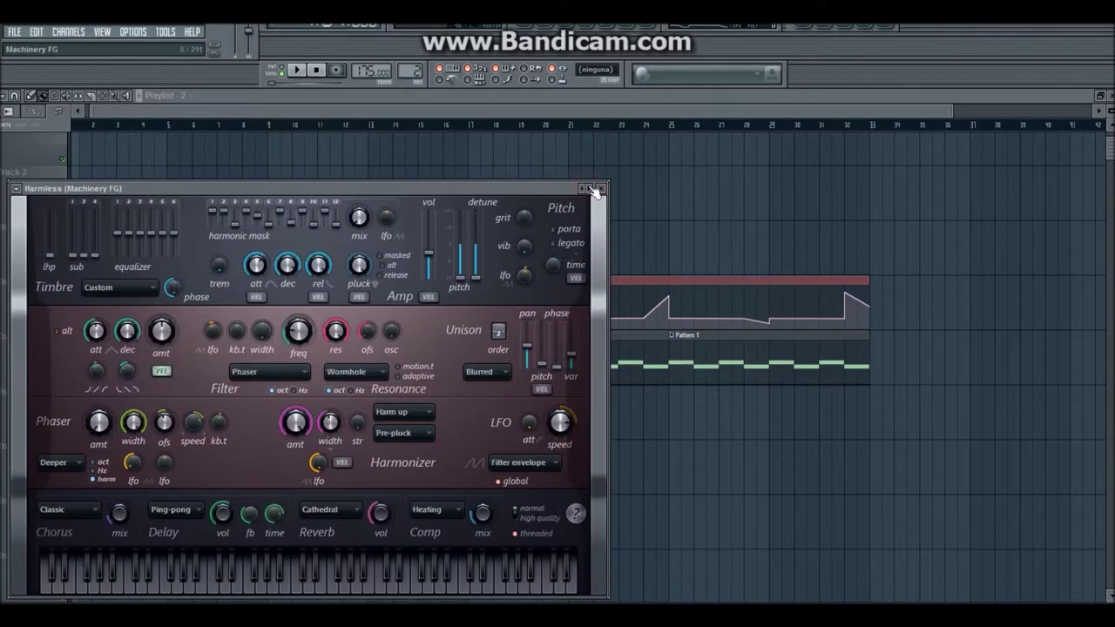
key("g")
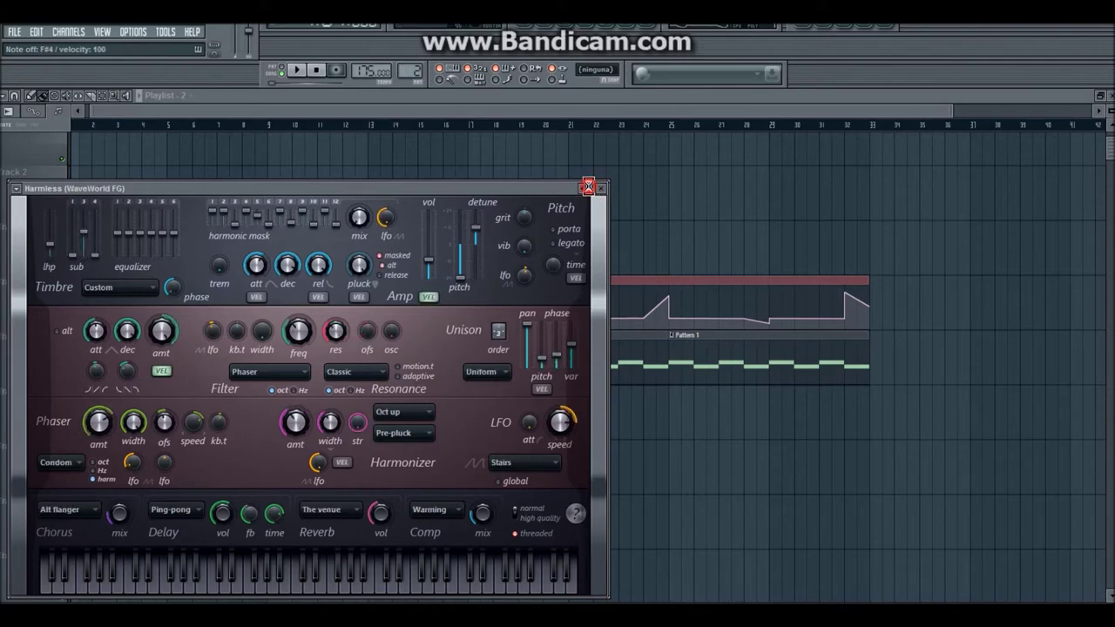
left_click(590, 189)
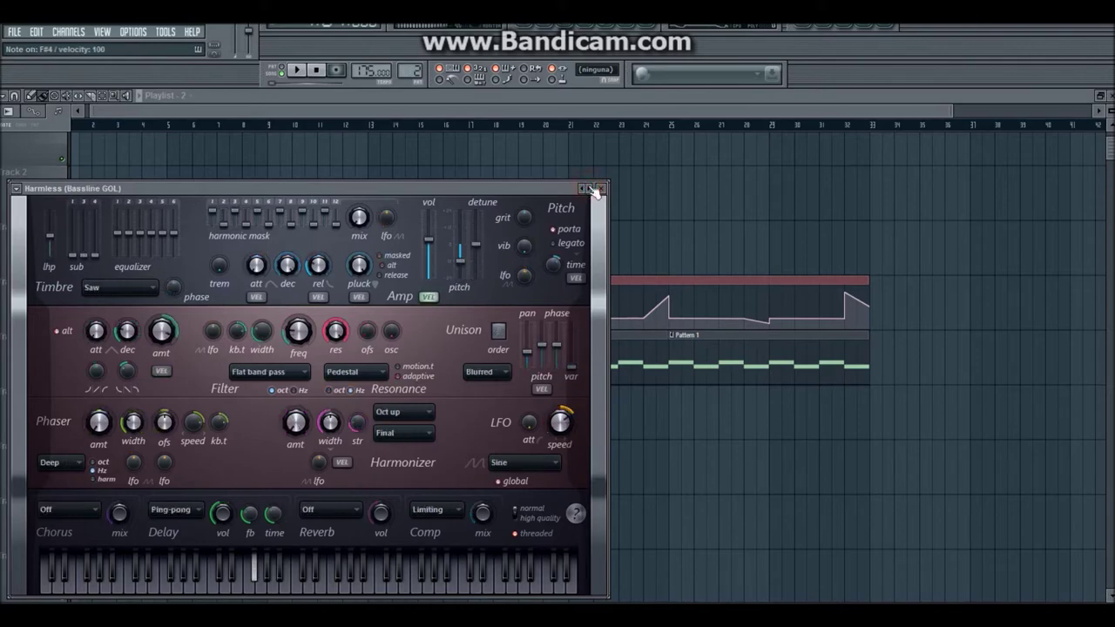
left_click(590, 189)
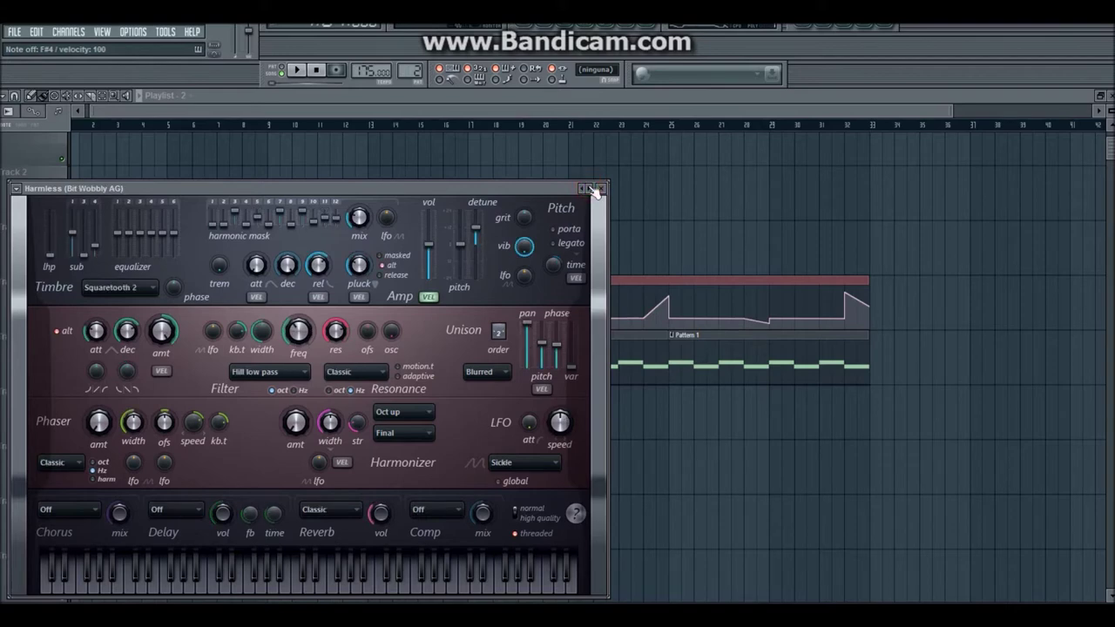
left_click(589, 188)
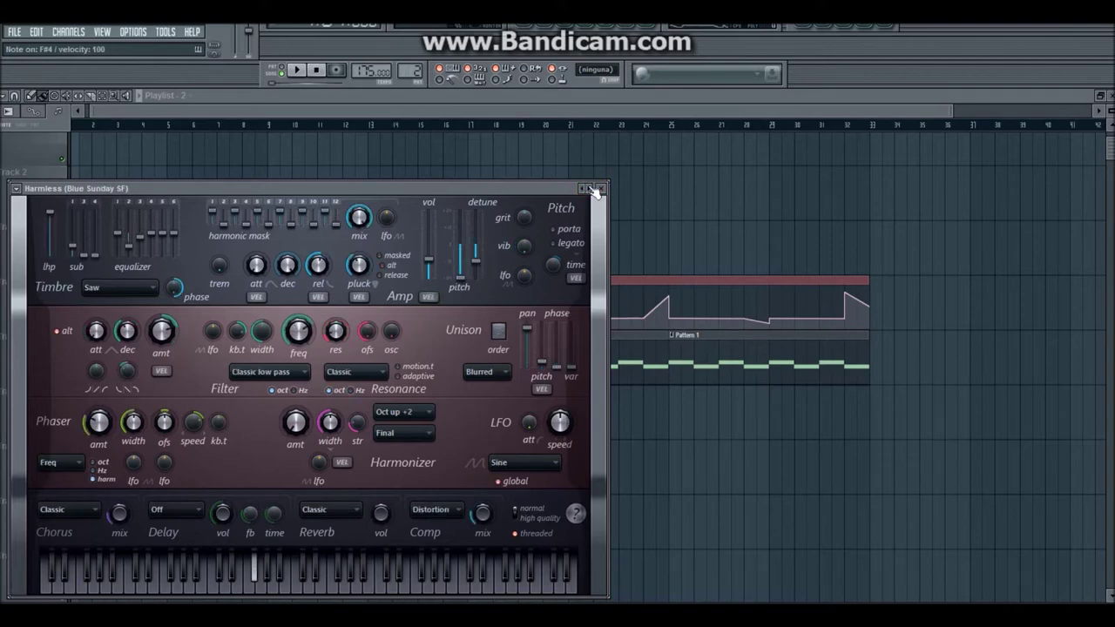
Step: Try a lower filter frequency on the Blue Sunday SF preset while playing F#4
key("g")
left_click_drag(299, 331, 299, 392)
key("g")
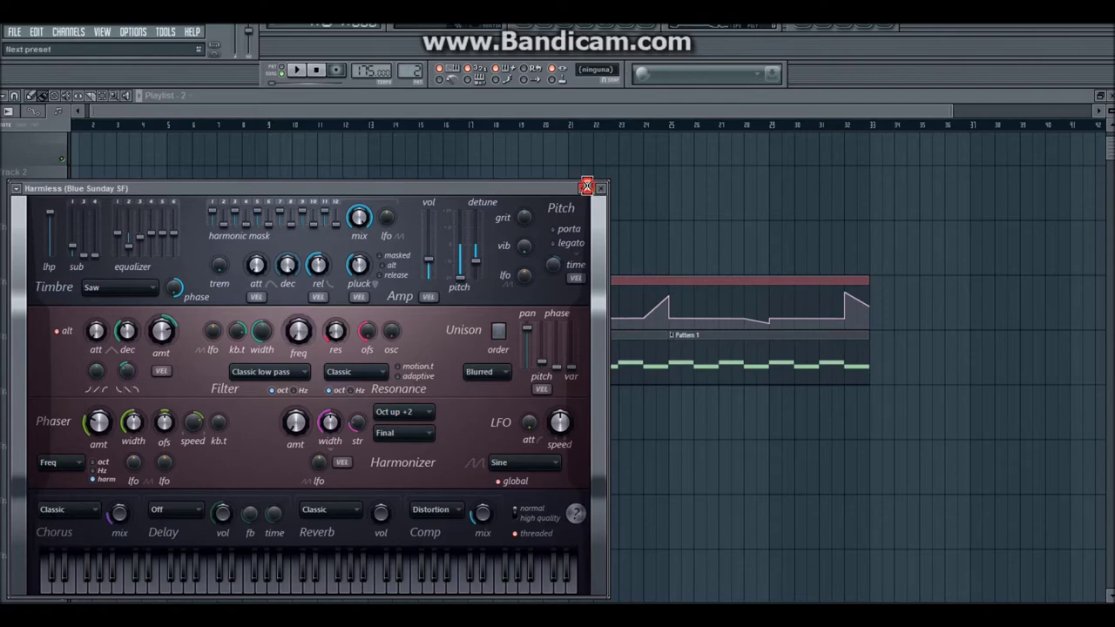
Step: Advance the Harmless presets to DX Bass 2 FG
left_click(589, 188)
left_click(587, 187)
left_click(589, 188)
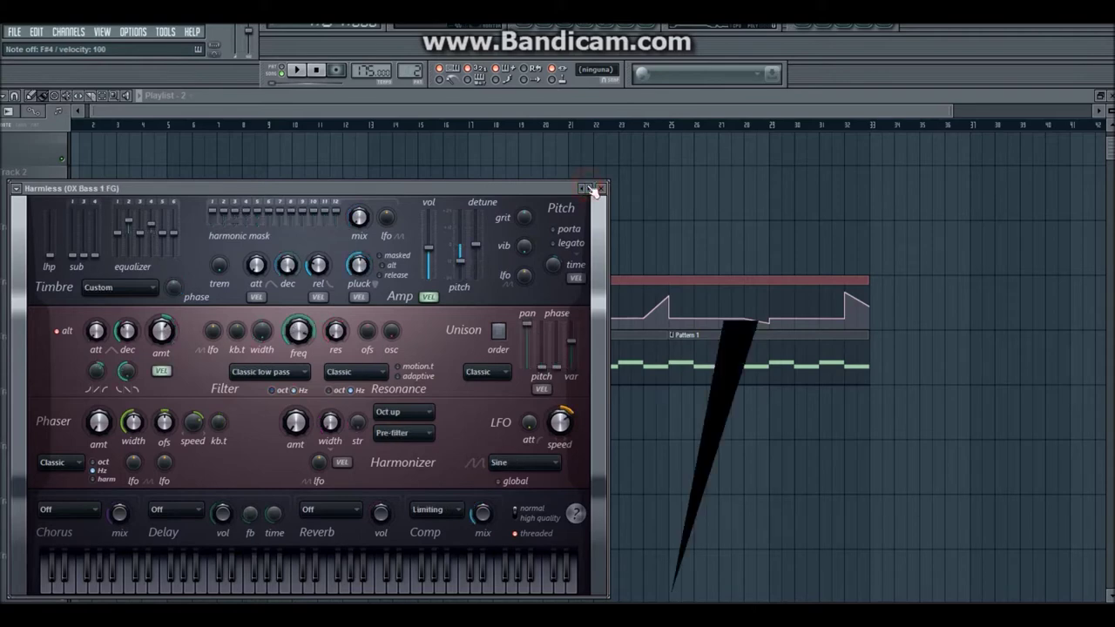
left_click(588, 188)
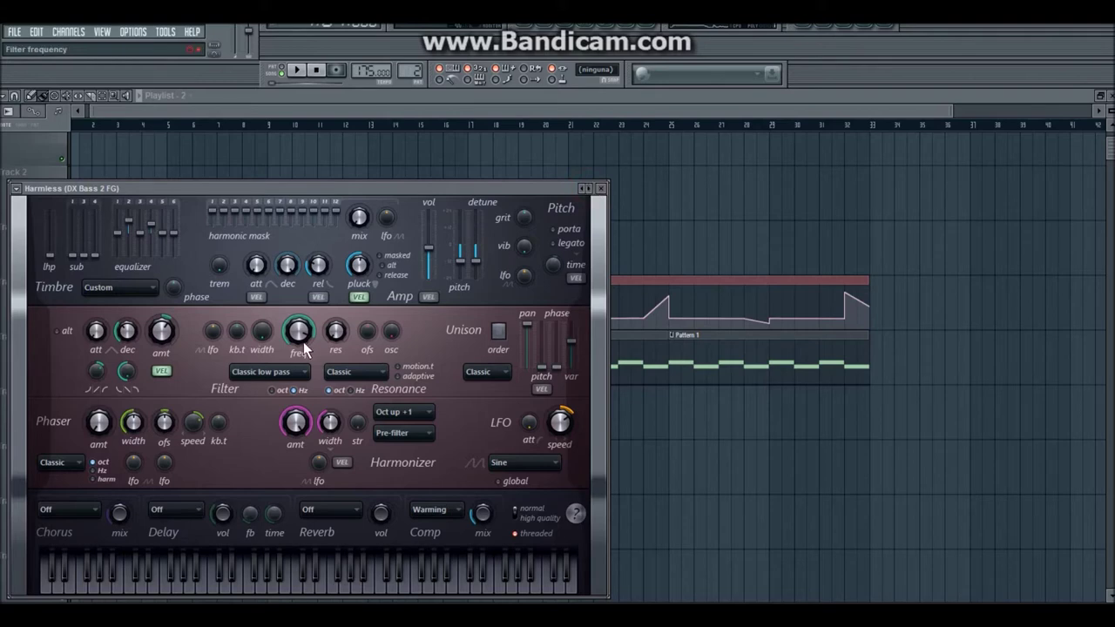
Step: Lower the filter frequency and the volume of the DX Bass 2 FG preset while auditioning F#4
key("g")
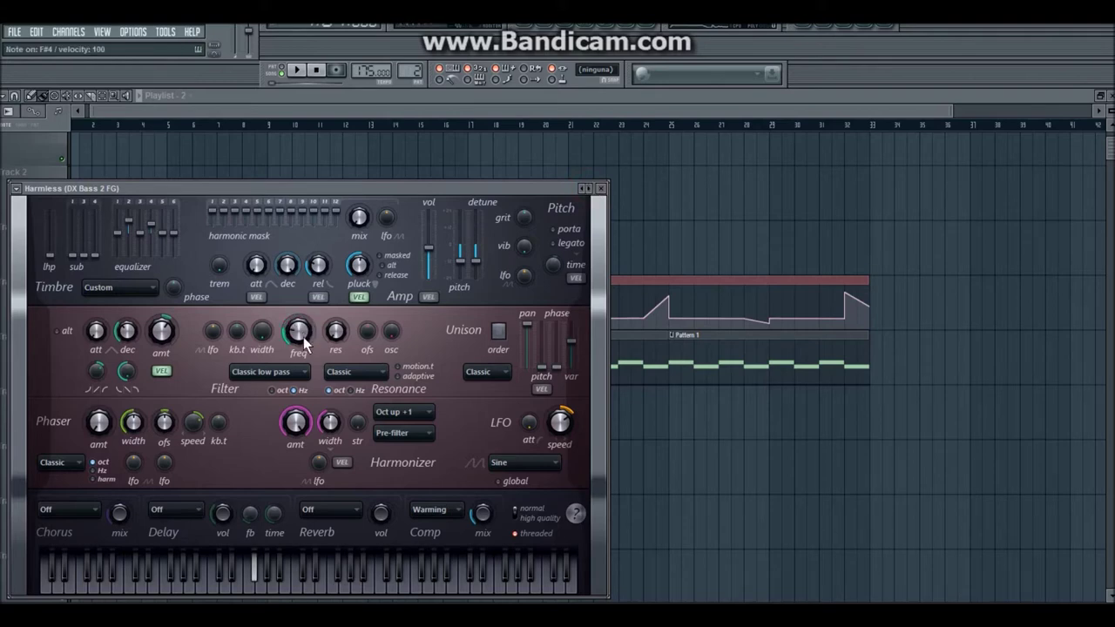
key("g")
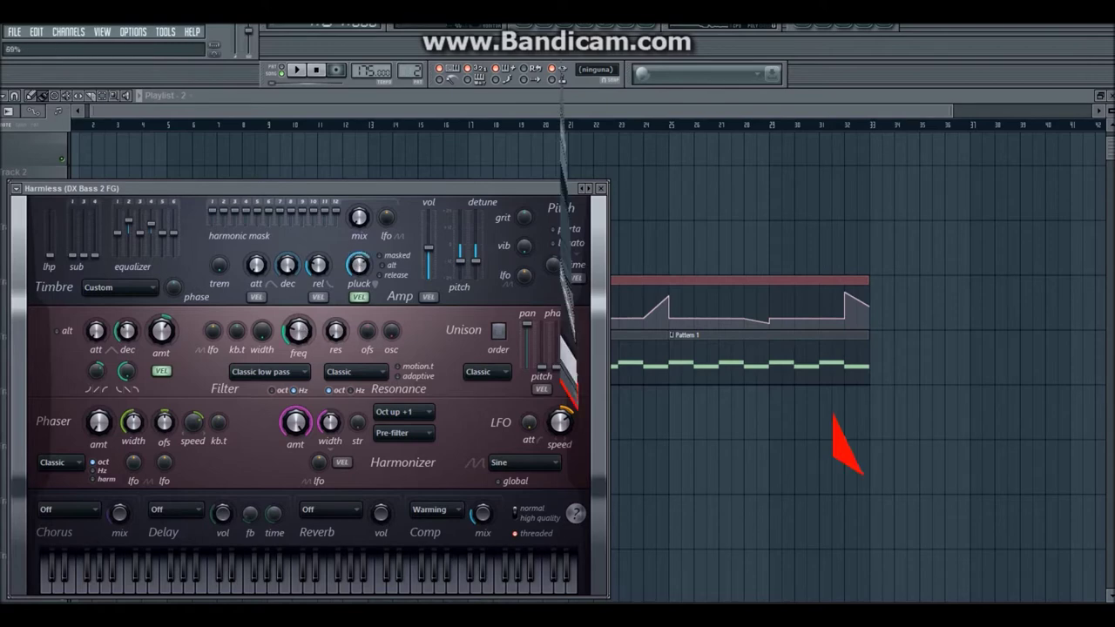
key("g")
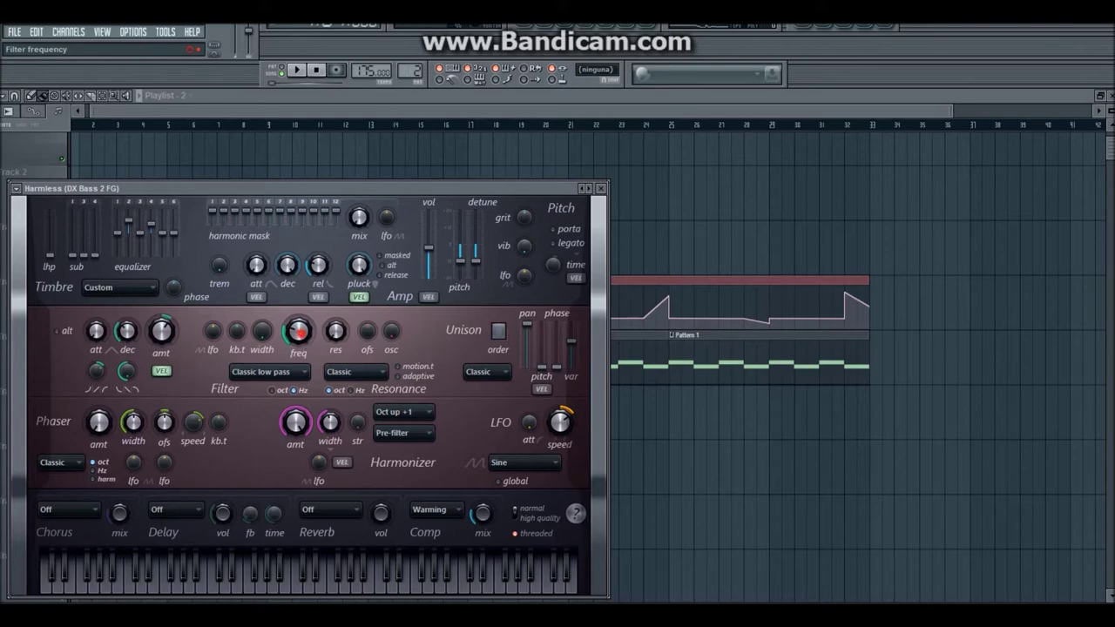
left_click_drag(428, 256, 428, 259)
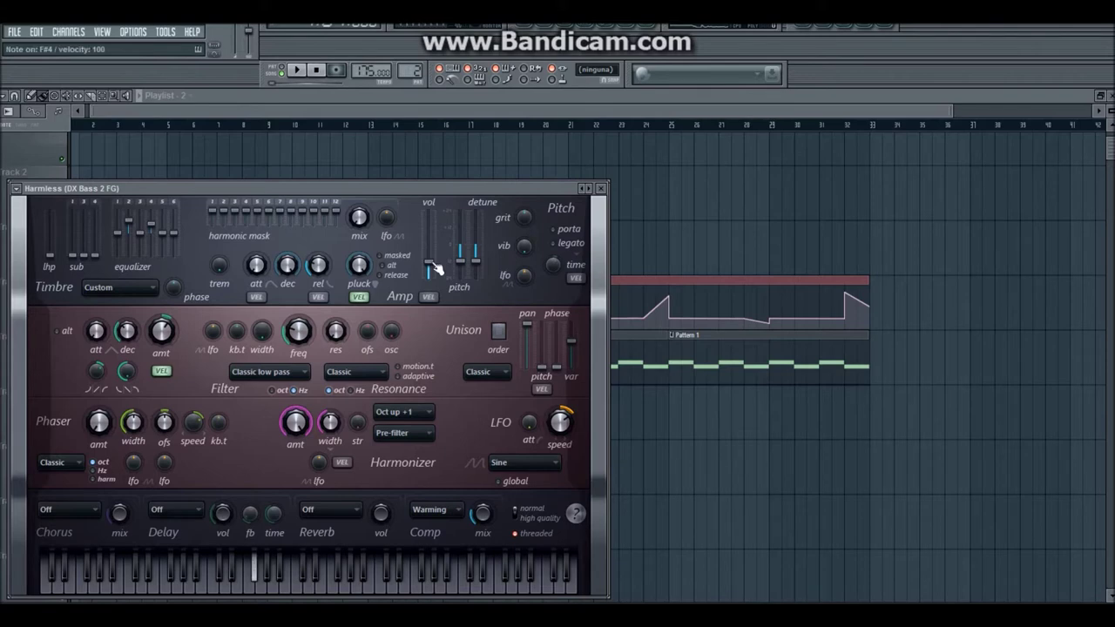
Step: Open the piano roll for the DX Bass 2 FG channel in pattern 2
left_click(16, 188)
left_click(17, 189)
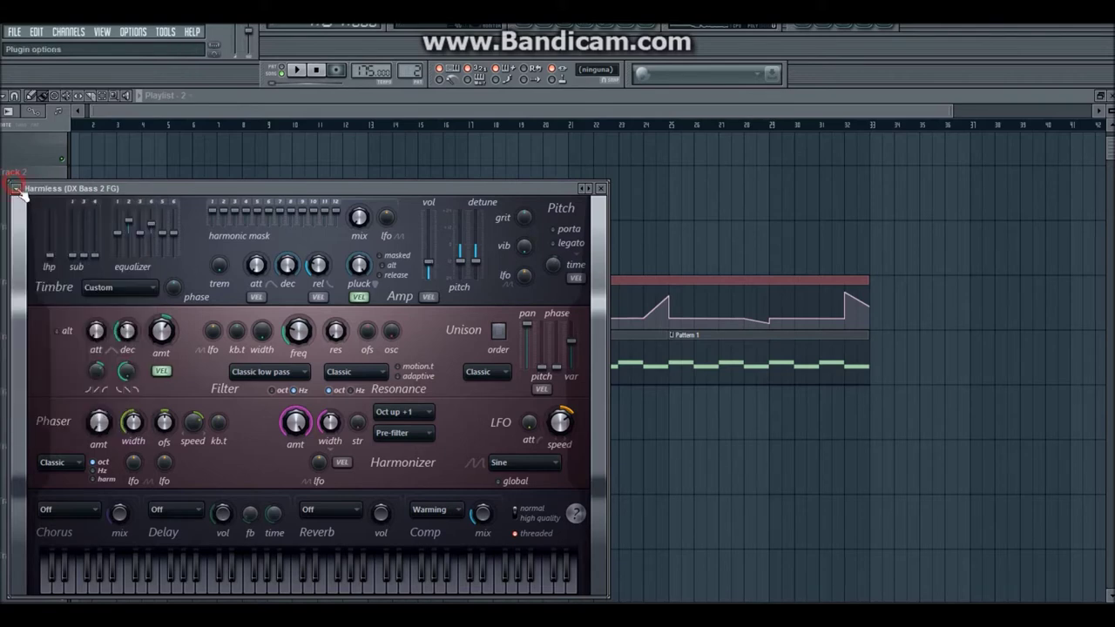
left_click(16, 188)
left_click(63, 250)
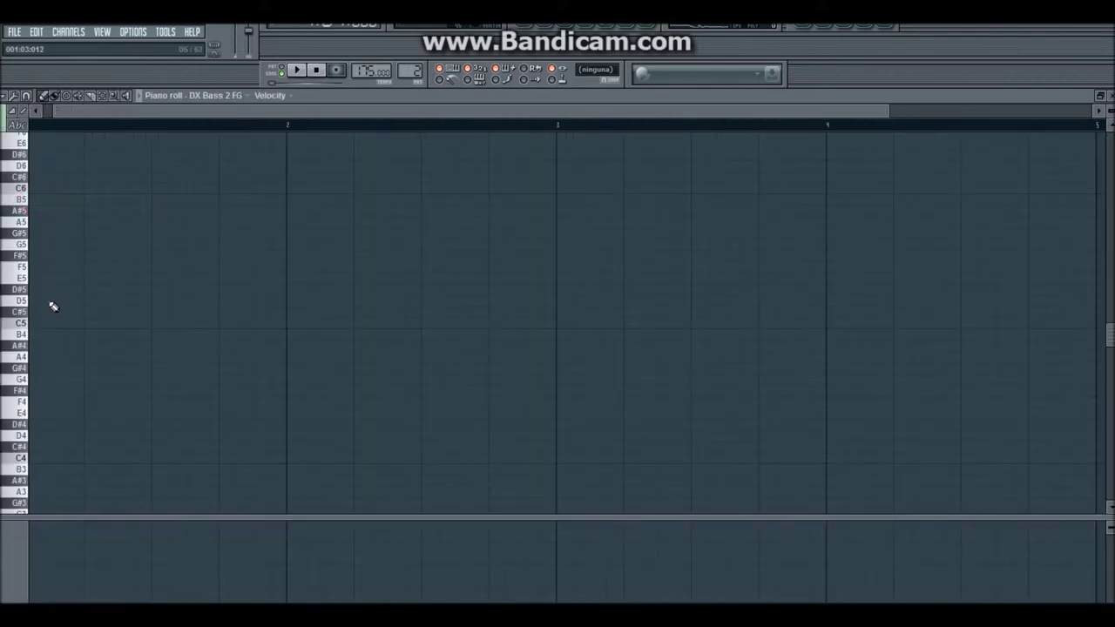
left_click(39, 323)
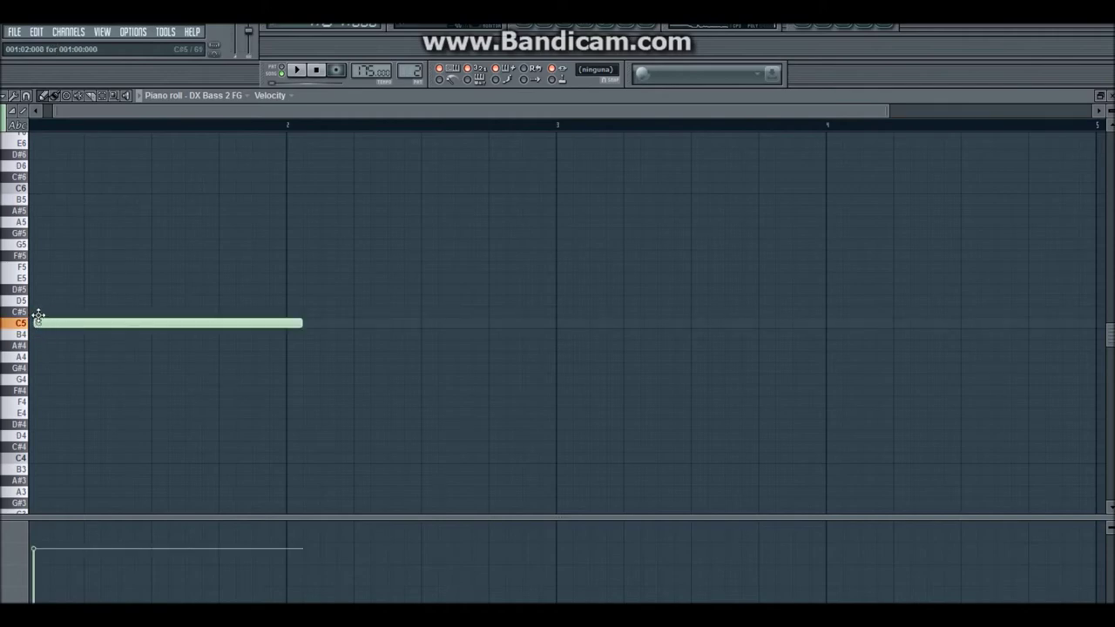
left_click_drag(38, 318, 38, 308)
right_click(41, 311)
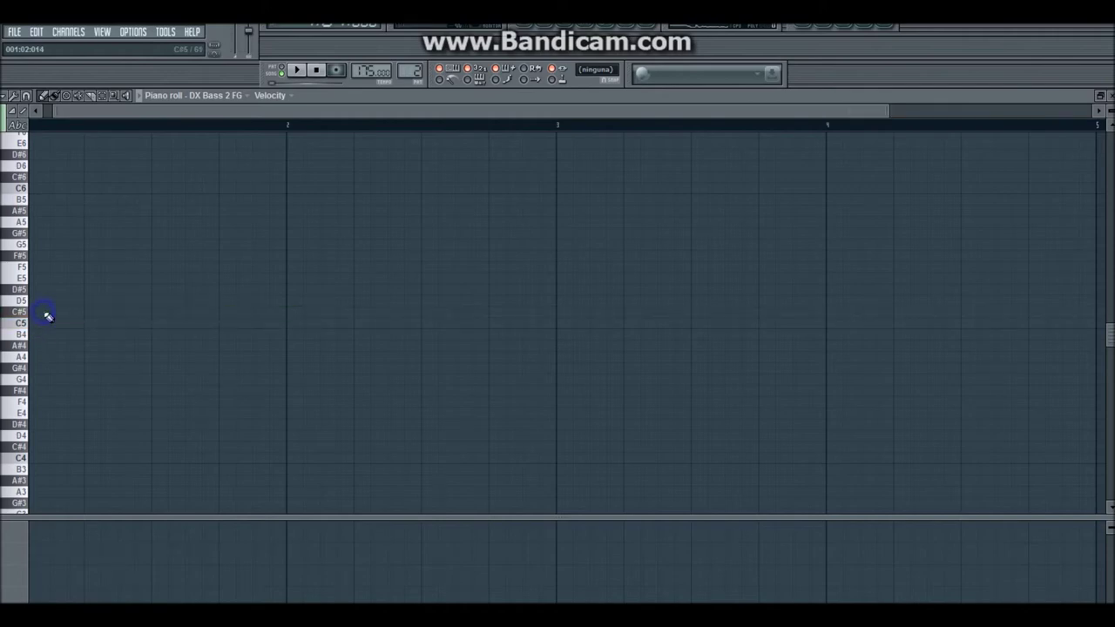
Step: Enter a one-bar F#4 note at the start of bar 1 and start playback of the pattern
left_click(39, 386)
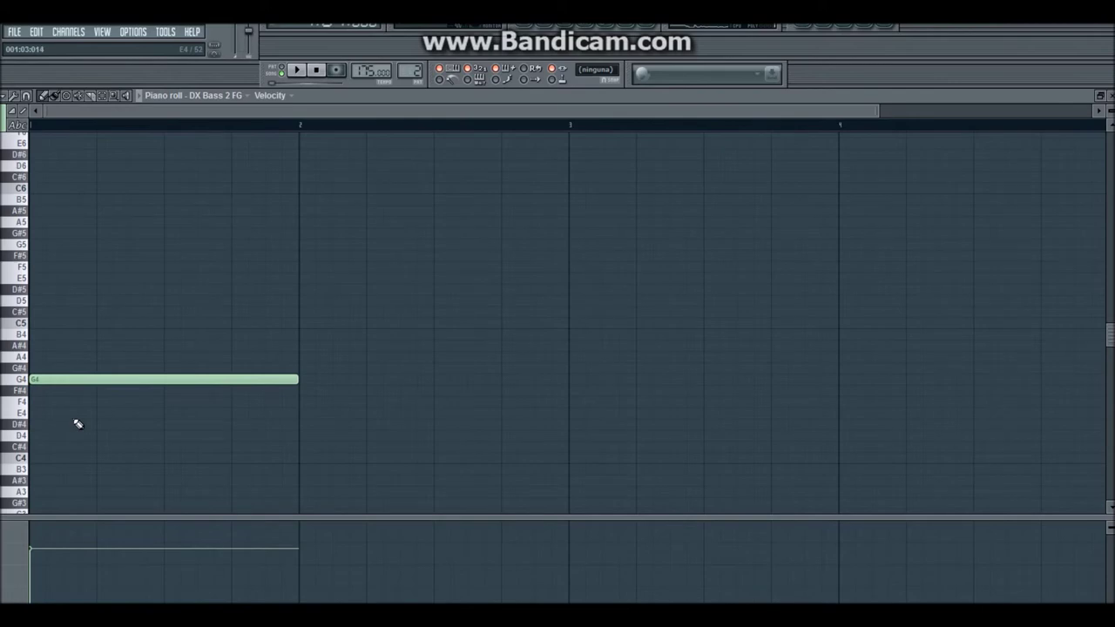
left_click_drag(77, 383, 78, 399)
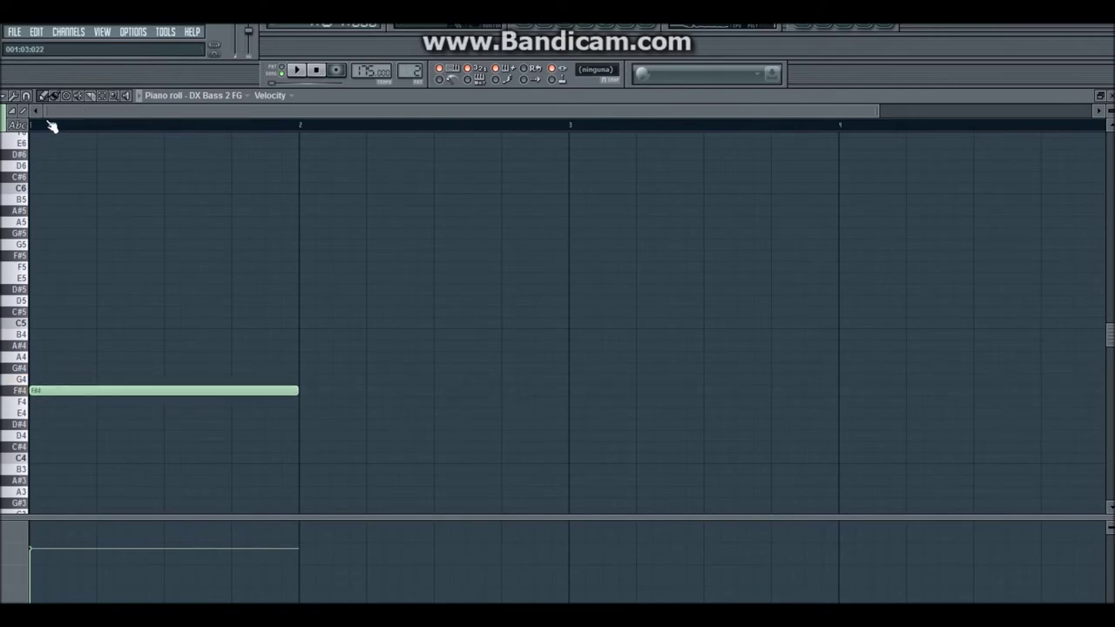
left_click(295, 69)
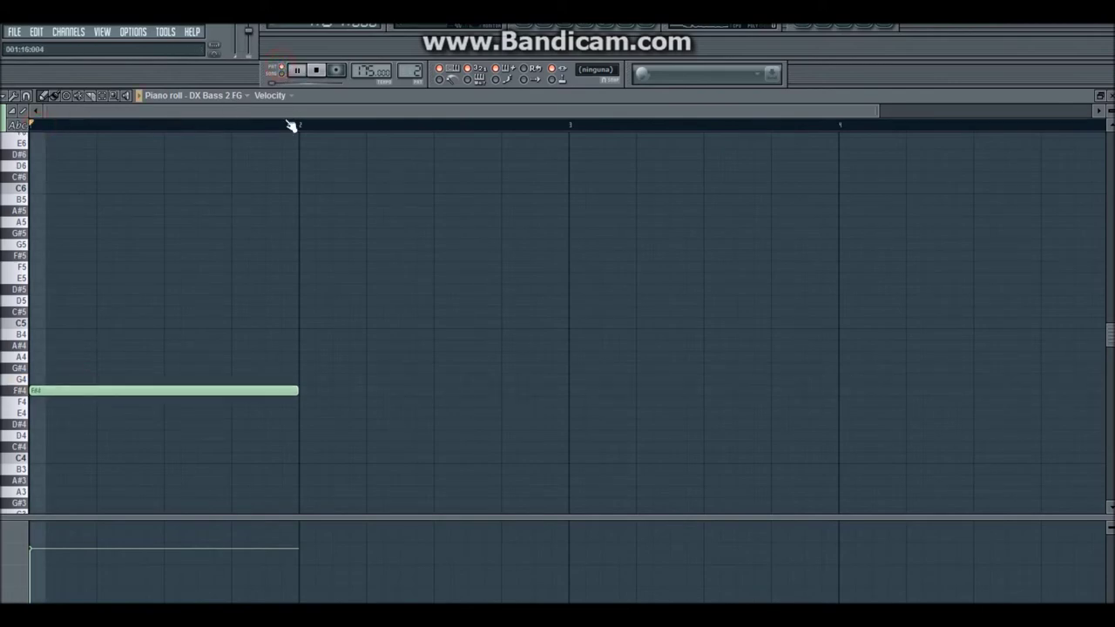
Step: Fill bar 2 with a half-bar F4 note followed by a half-bar D4 note, checking the phrase in playback
left_click(300, 401)
key("space")
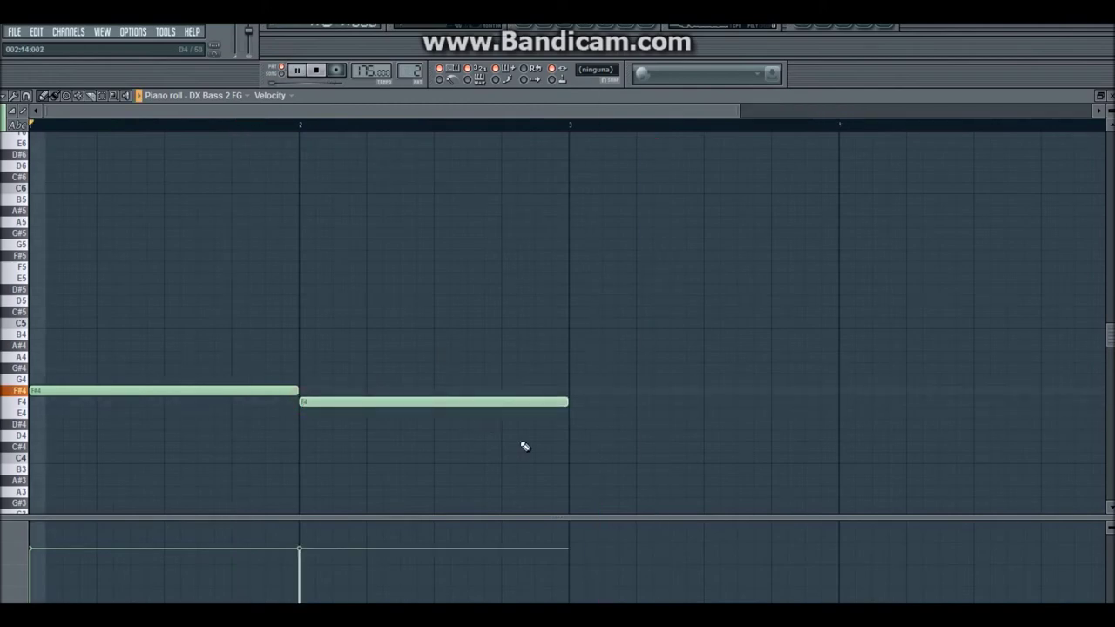
key("space")
left_click_drag(568, 403, 443, 442)
key("space")
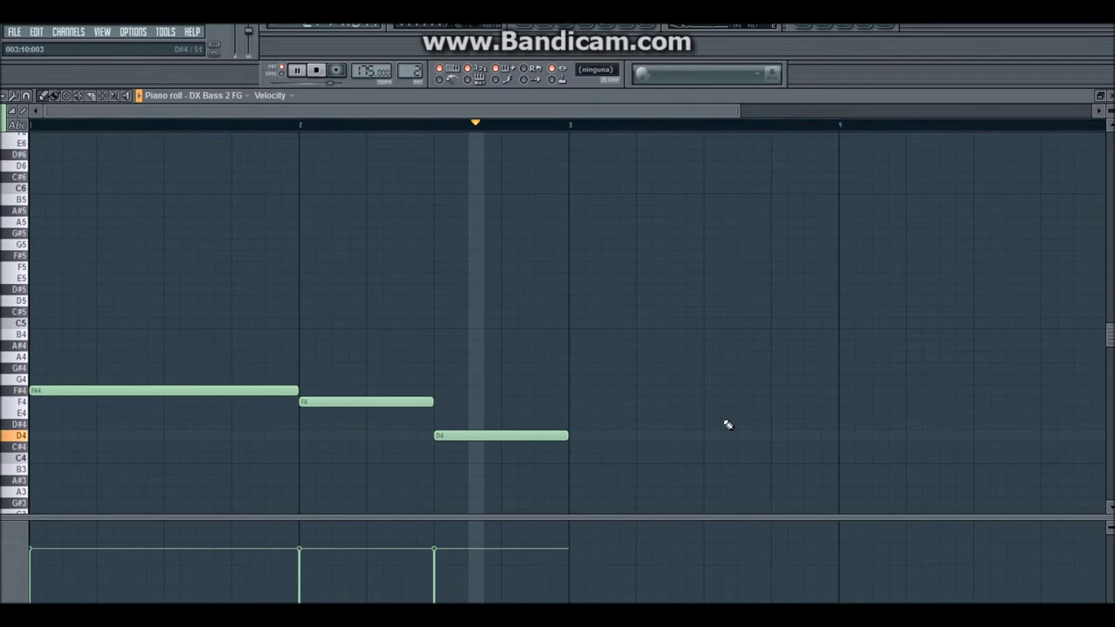
Step: Duplicate the F#4, F4, D4 phrase into bars 3 and 4 and play the pattern
key("space")
left_click_drag(697, 335, 146, 528)
scroll(244, 358, "down", 1)
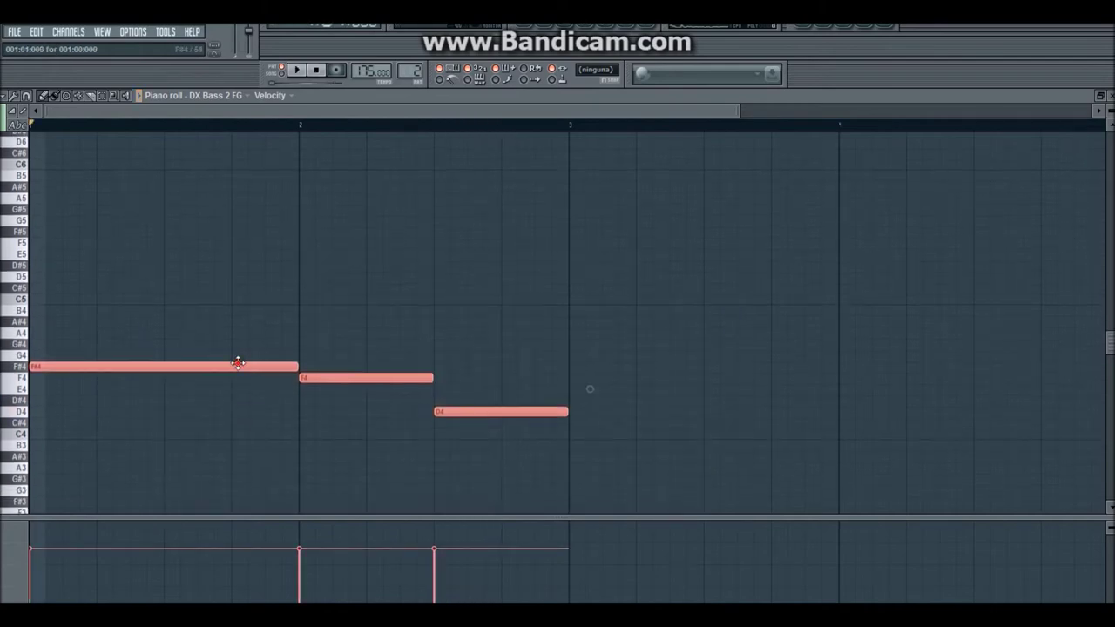
key("ctrl+b")
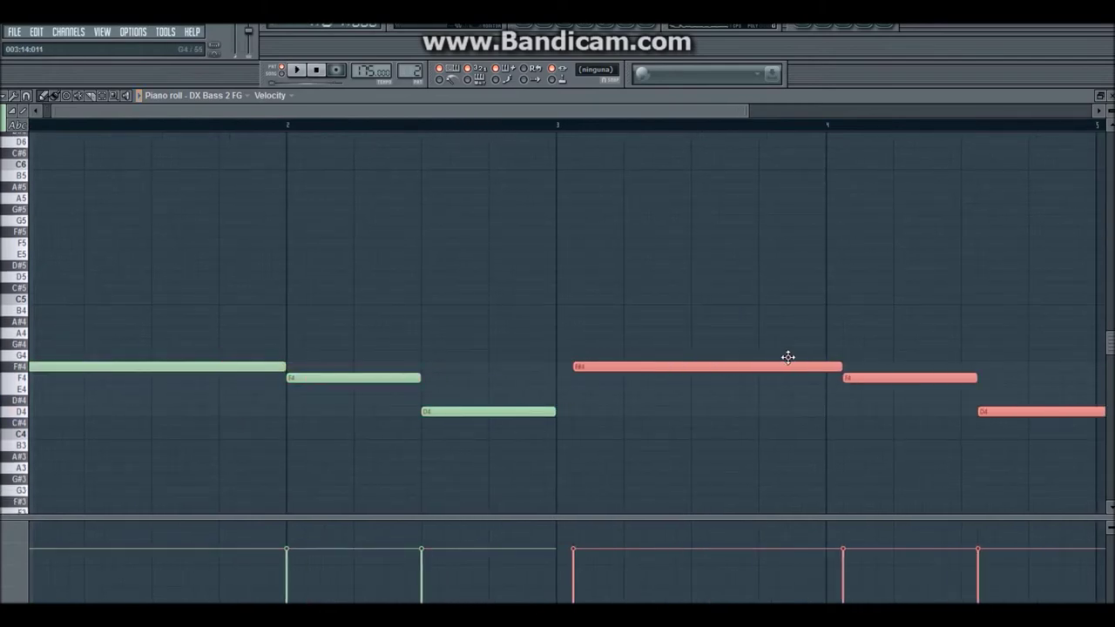
left_click_drag(568, 108, 852, 160)
key("space")
Step: Copy all notes of the four-bar bass line into bars 5 to 8
left_click(849, 285, "ctrl")
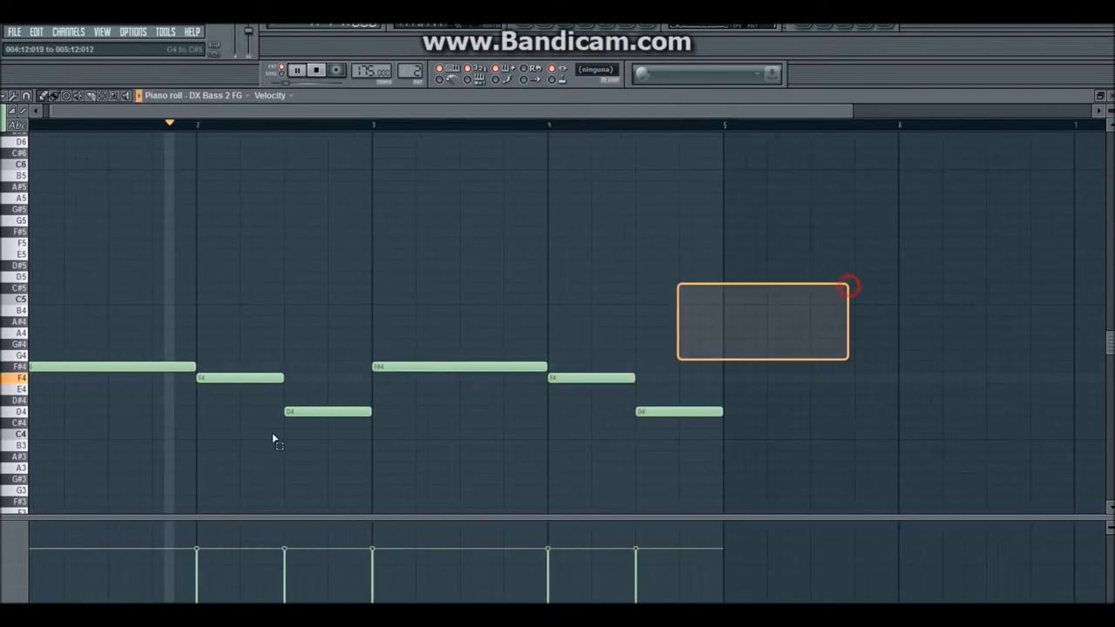
left_click_drag(277, 438, 80, 462)
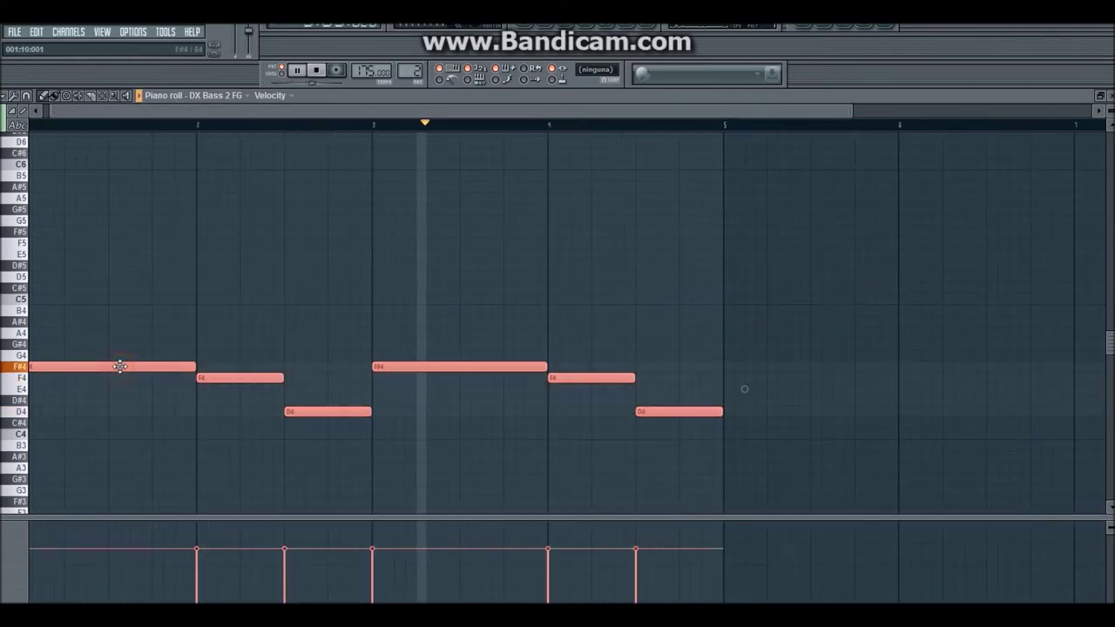
left_click_drag(120, 366, 821, 381)
key("space")
Step: Replace the closing D4 notes of bars 4 and 8 with half-bar G#4 notes ending on the bar line
mouse_move(629, 346)
left_mouse_down()
mouse_move(629, 322)
mouse_move(631, 357)
left_mouse_up()
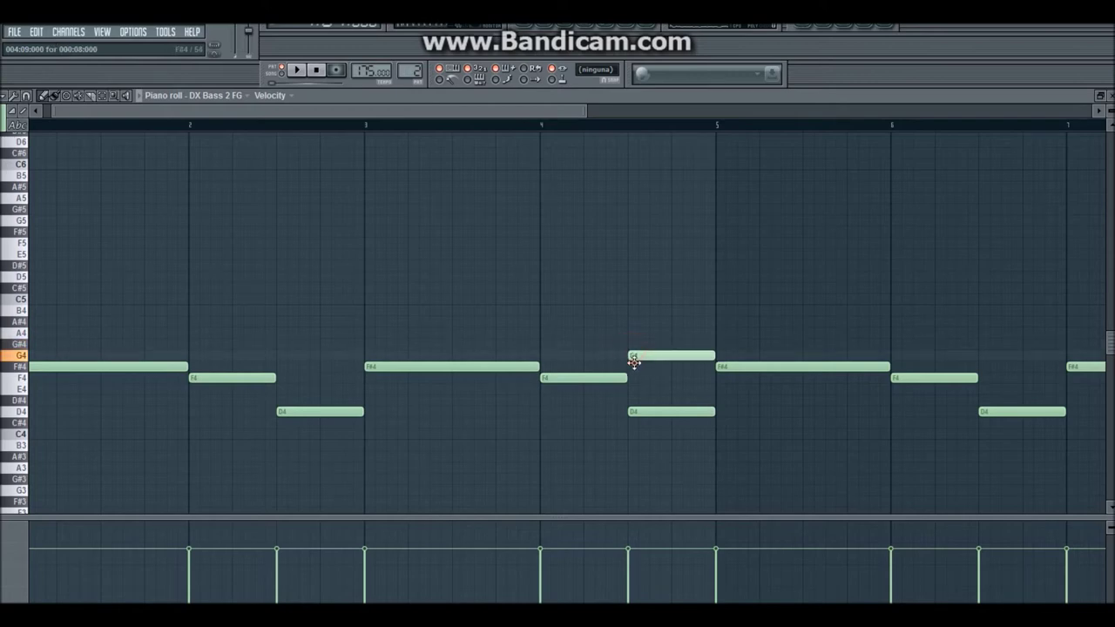
right_click(650, 413)
left_click_drag(497, 109, 828, 316)
left_click_drag(851, 407, 845, 350)
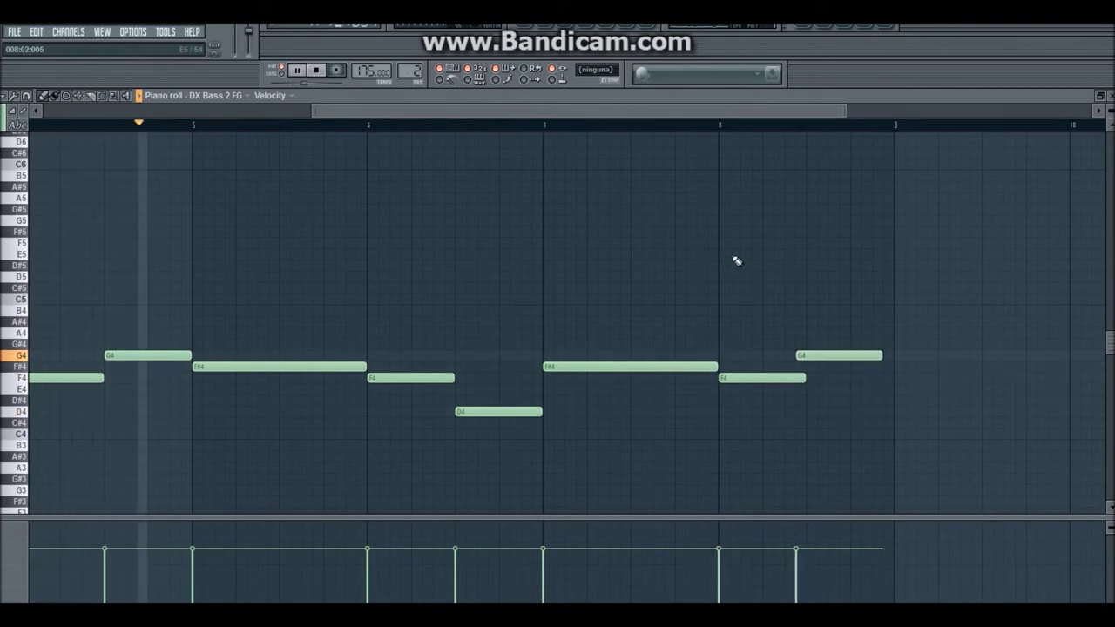
left_click_drag(164, 356, 162, 345)
mouse_move(844, 353)
left_mouse_down()
mouse_move(855, 355)
mouse_move(849, 344)
left_mouse_up()
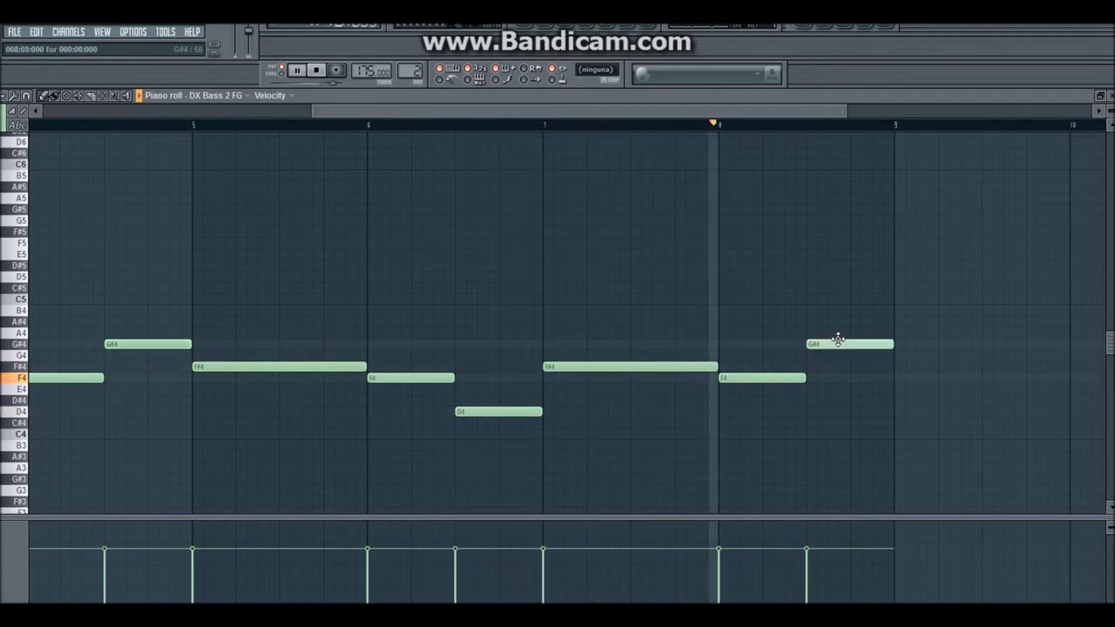
Step: Place pattern 2 in the playlist on Track 7 from bar 1 and repeat it back to back through bar 32
left_click(802, 30)
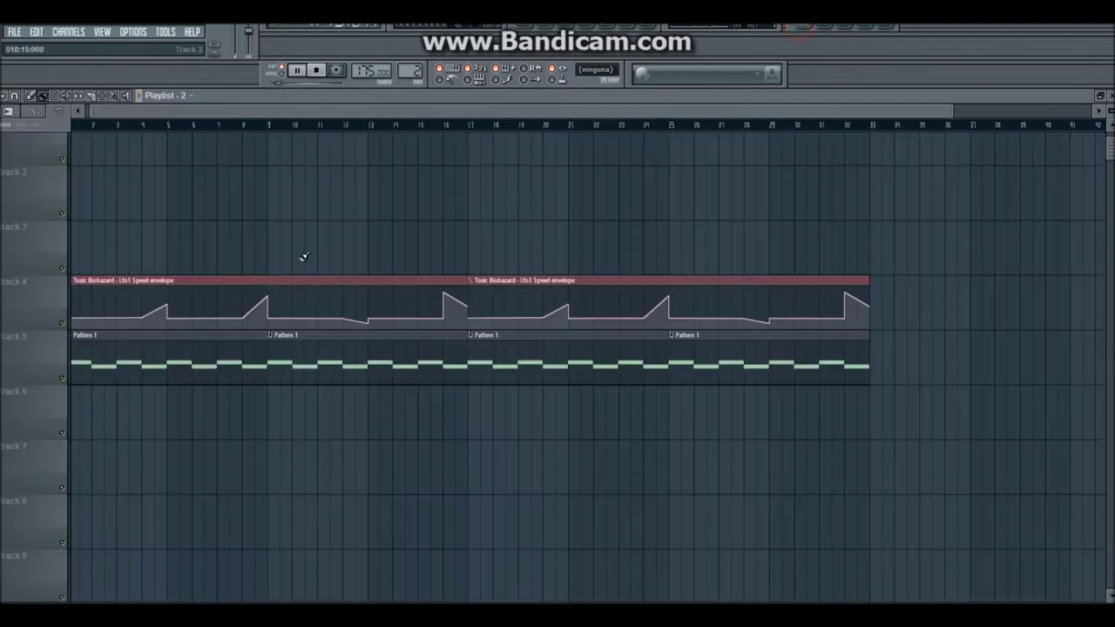
left_click(87, 410)
left_click_drag(149, 410, 117, 470)
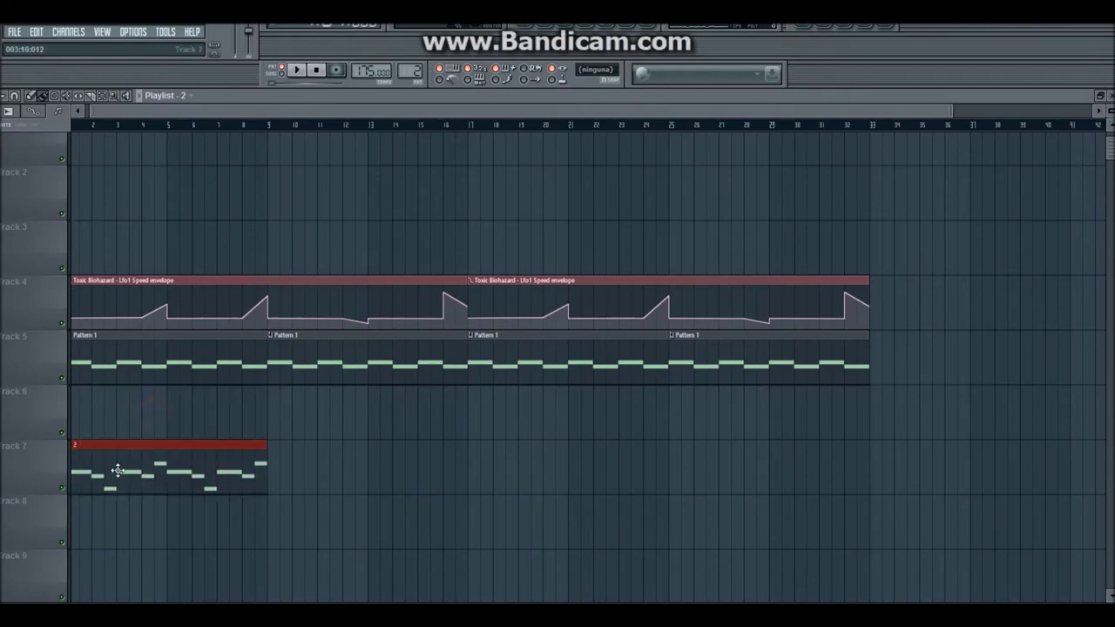
key("space")
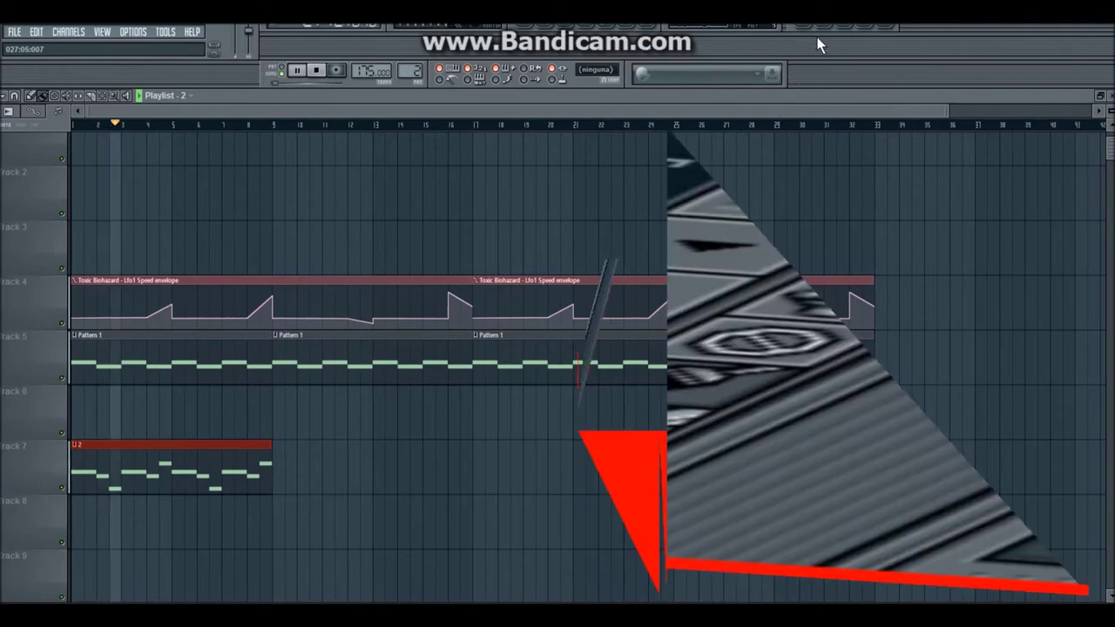
key("ctrl+b")
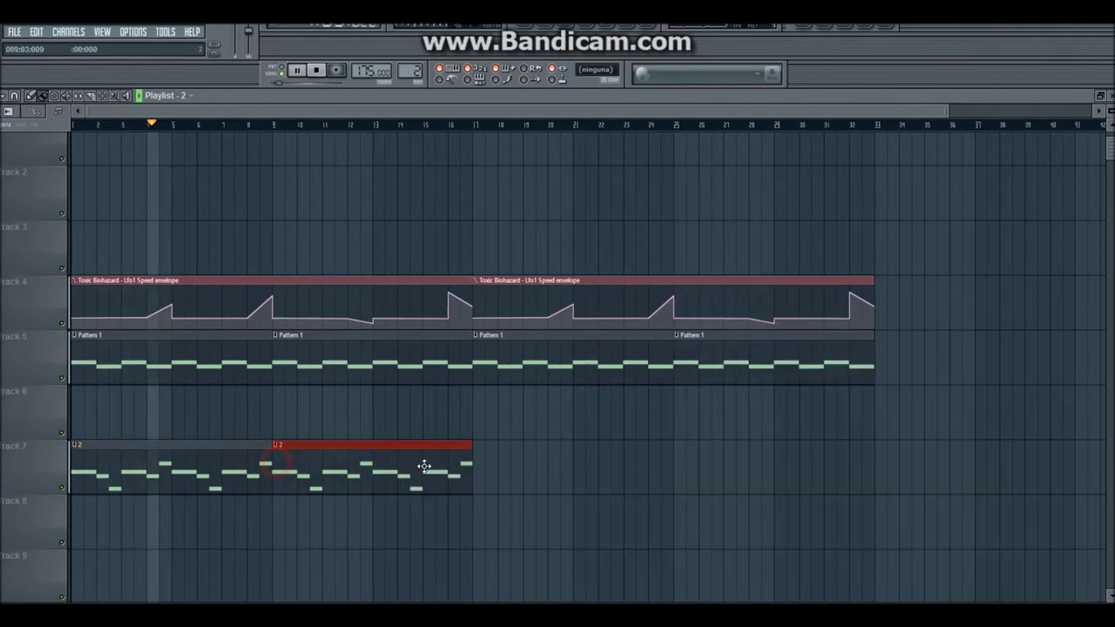
key("ctrl+b")
key("ctrl+b")
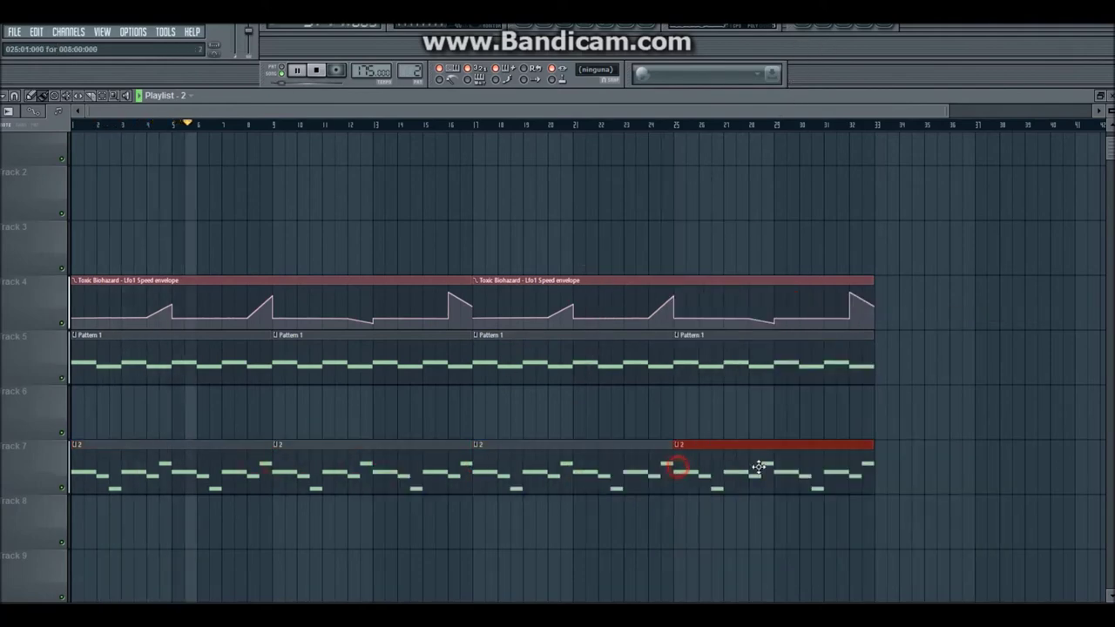
Step: Lower the volume of the DX Bass 2 FG Harmless channel to about -22.9 dB during playback
left_click(824, 28)
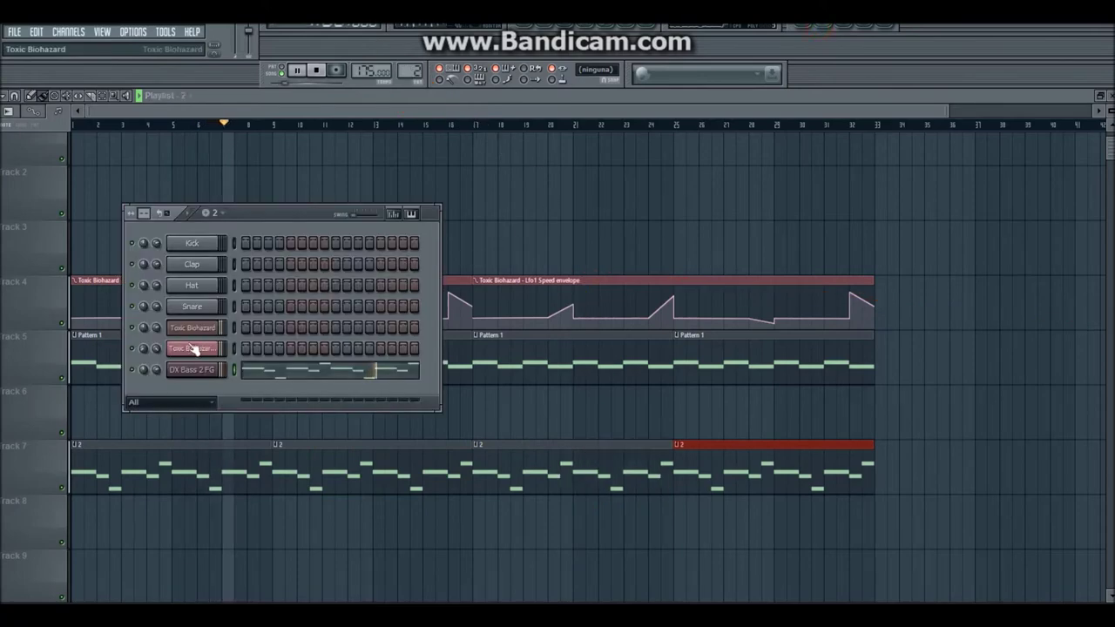
left_click(193, 373)
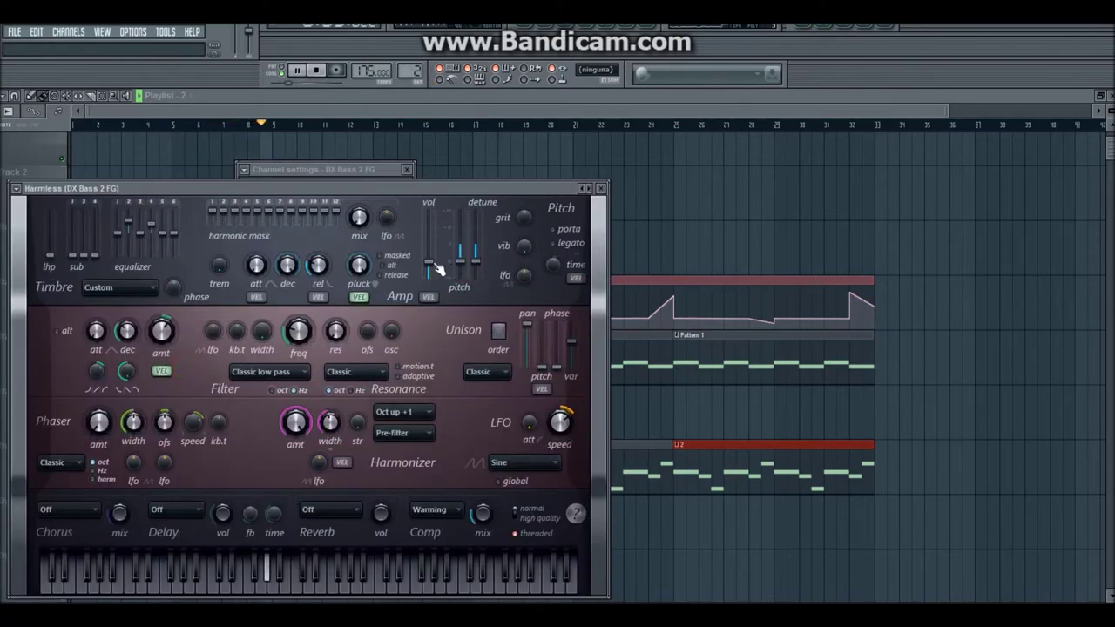
left_click_drag(428, 261, 429, 275)
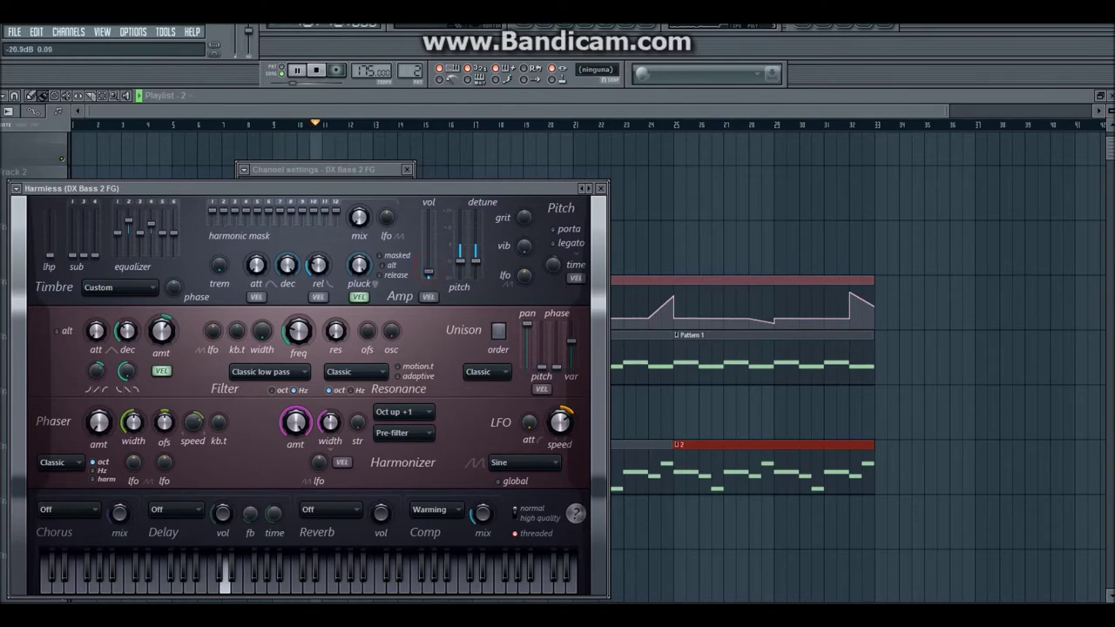
left_click(428, 273)
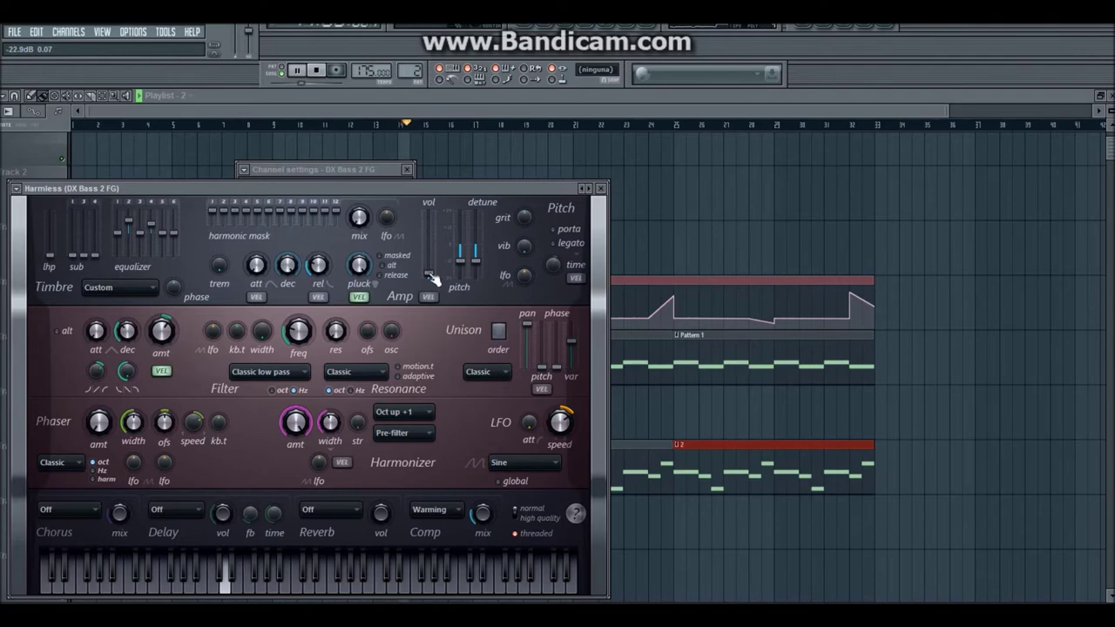
Step: Set the Harmless reverb to Large hall with a volume of about 18% and return to the playlist
left_click(349, 510)
left_click(349, 532)
left_click_drag(383, 511, 383, 497)
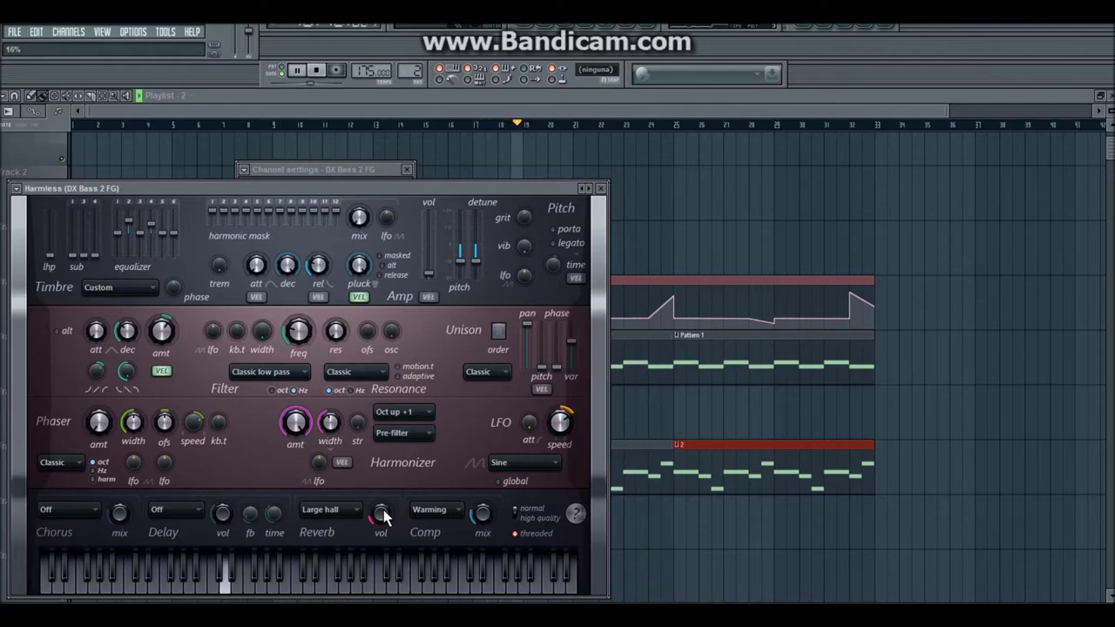
key("XF86AudioRaiseVolume")
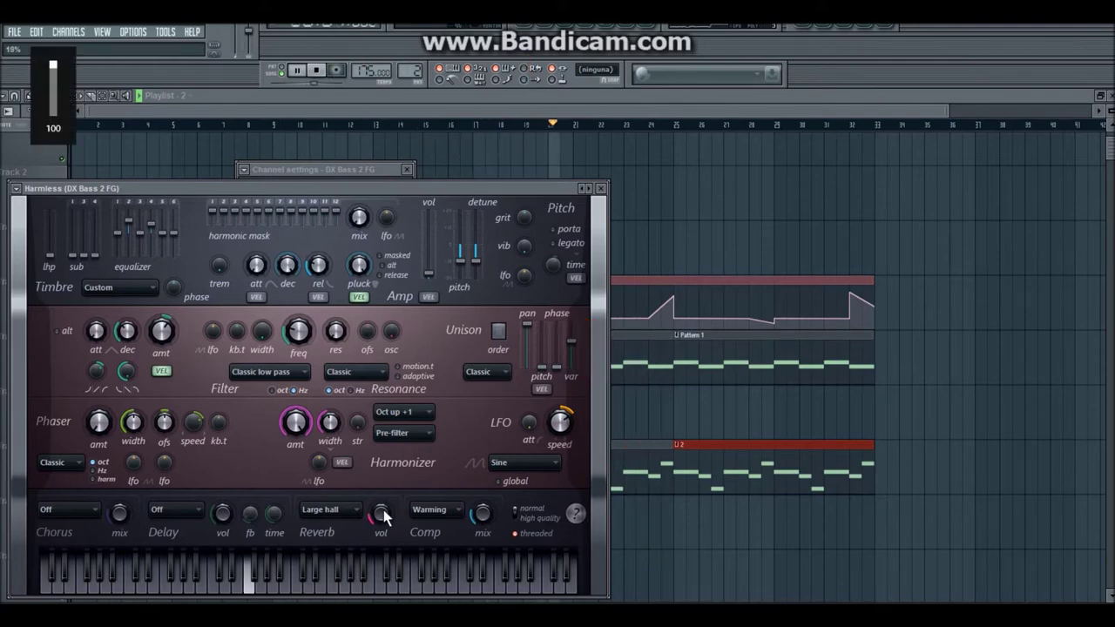
left_click(368, 112)
Step: Create a new pattern named 3, stop playback and close the channel rack
mouse_move(833, 276)
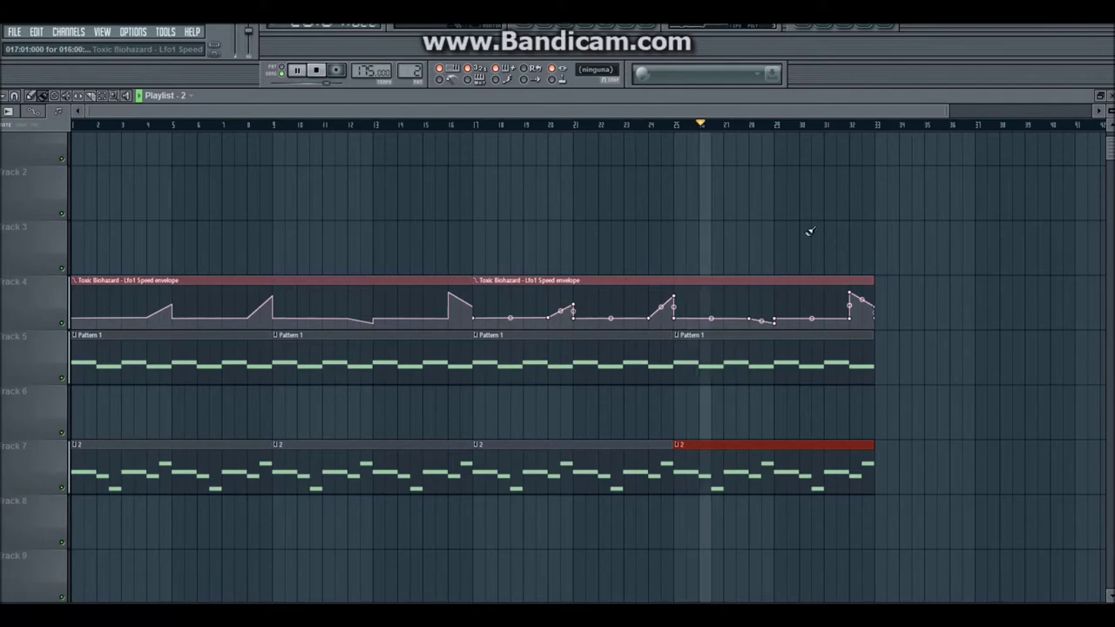
left_click(822, 29)
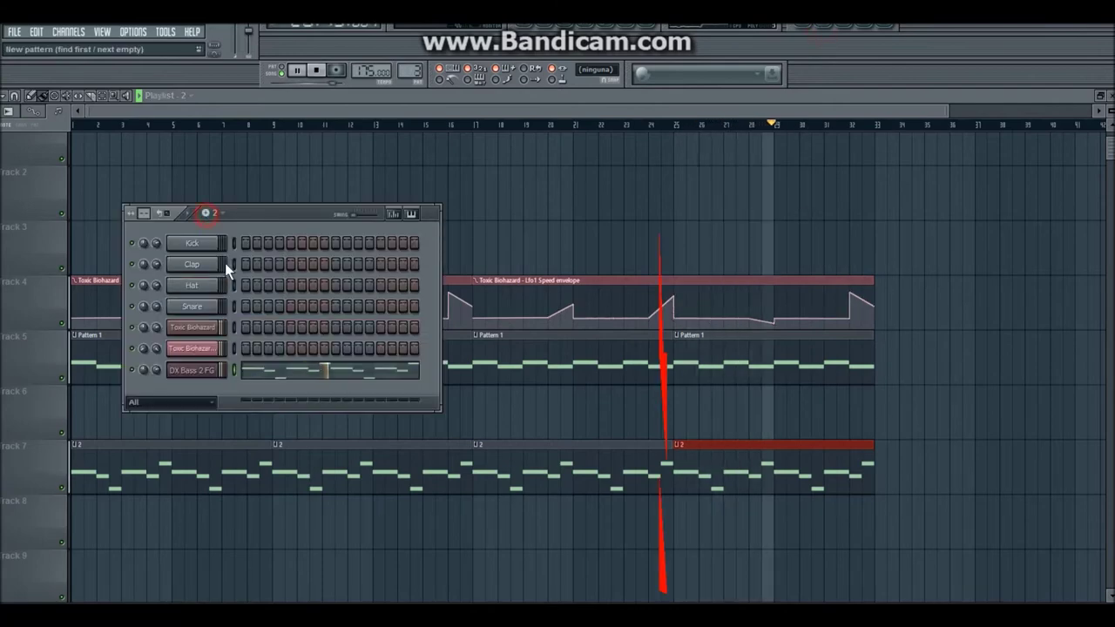
left_click(205, 212)
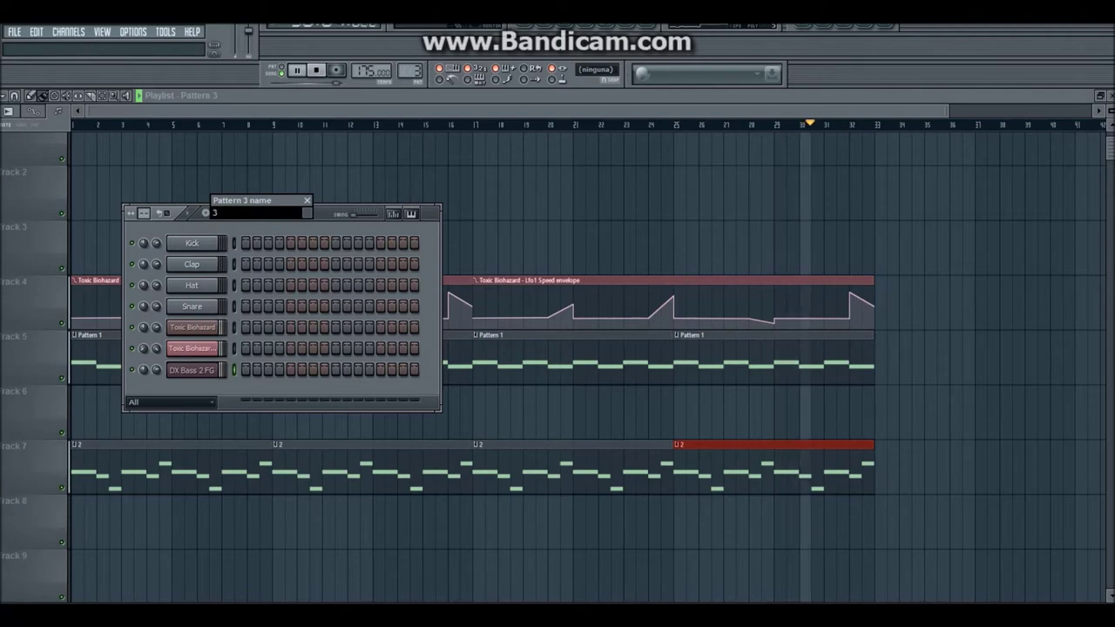
key("Return")
key("space")
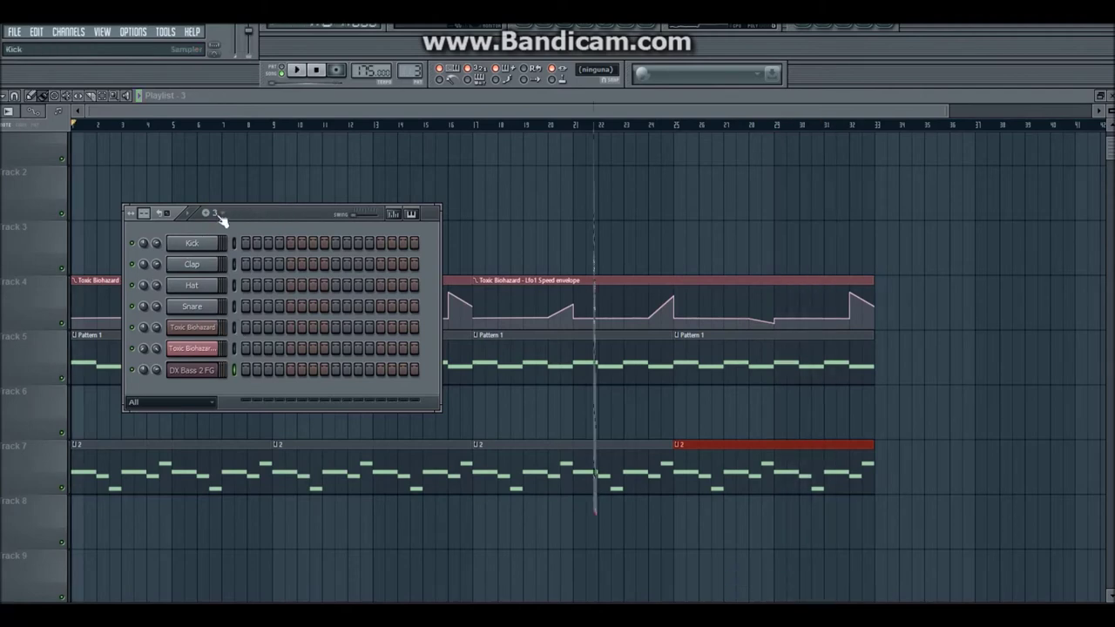
key("F6")
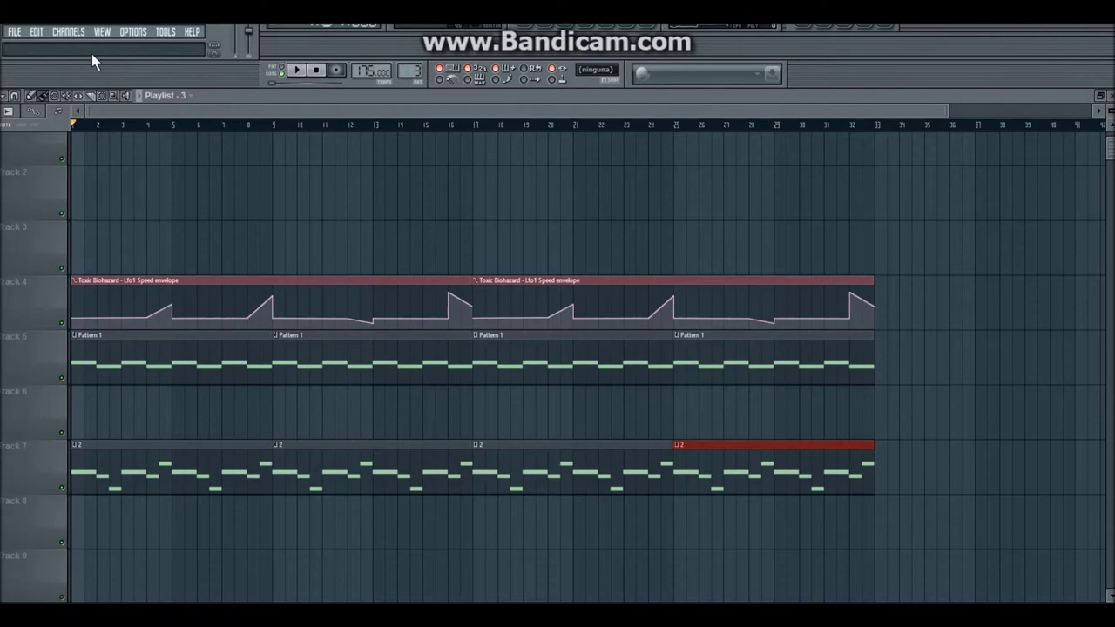
Step: Add a second Toxic Biohazard synth channel to the project
left_click(69, 35)
mouse_move(83, 46)
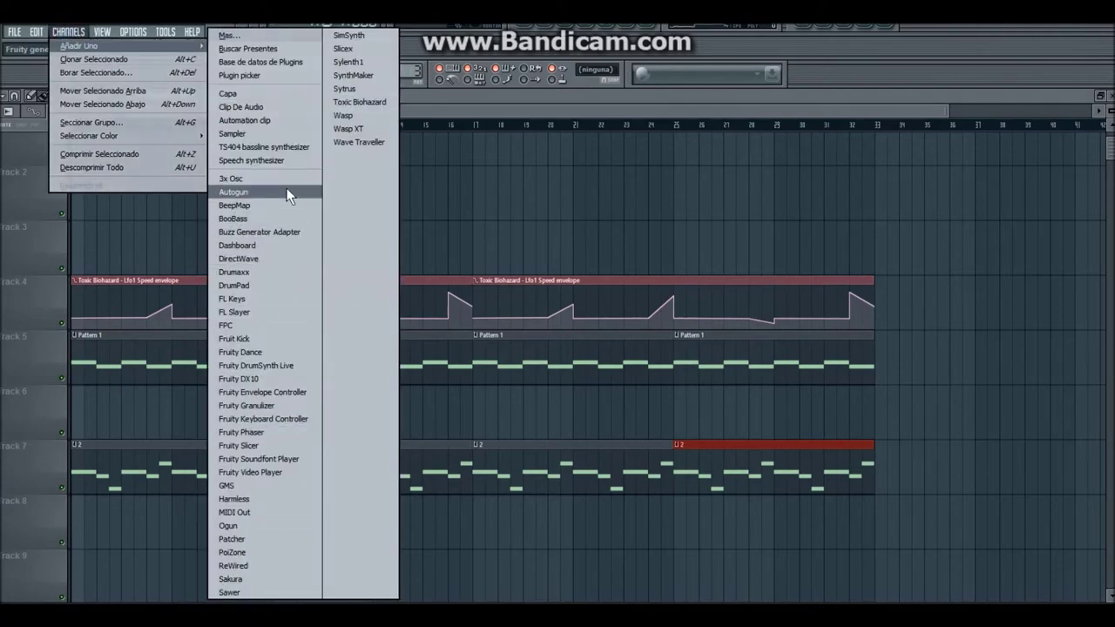
left_click(343, 104)
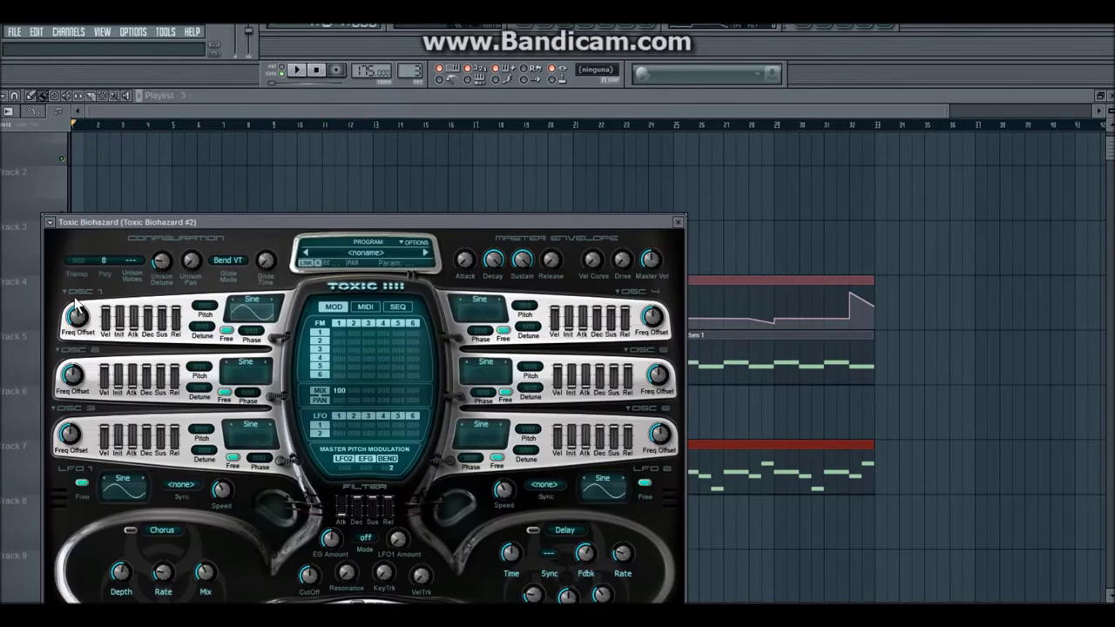
Step: Open the piano roll for the new Toxic Biohazard #2 channel in pattern 3
left_click(50, 223)
left_click(56, 237)
left_click(58, 222)
right_click(68, 223)
Step: Place a one-beat C#6 note at the start of bar 1 and a short C#6 note just after beat 2, and play them
left_click_drag(61, 213, 4, 177)
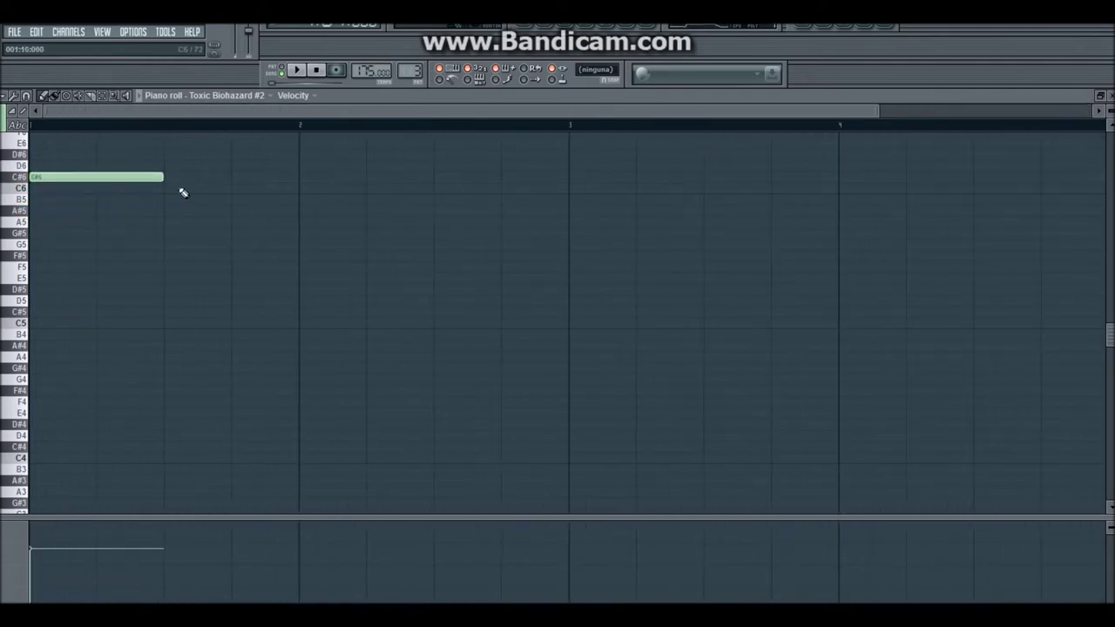
left_click_drag(163, 177, 96, 179)
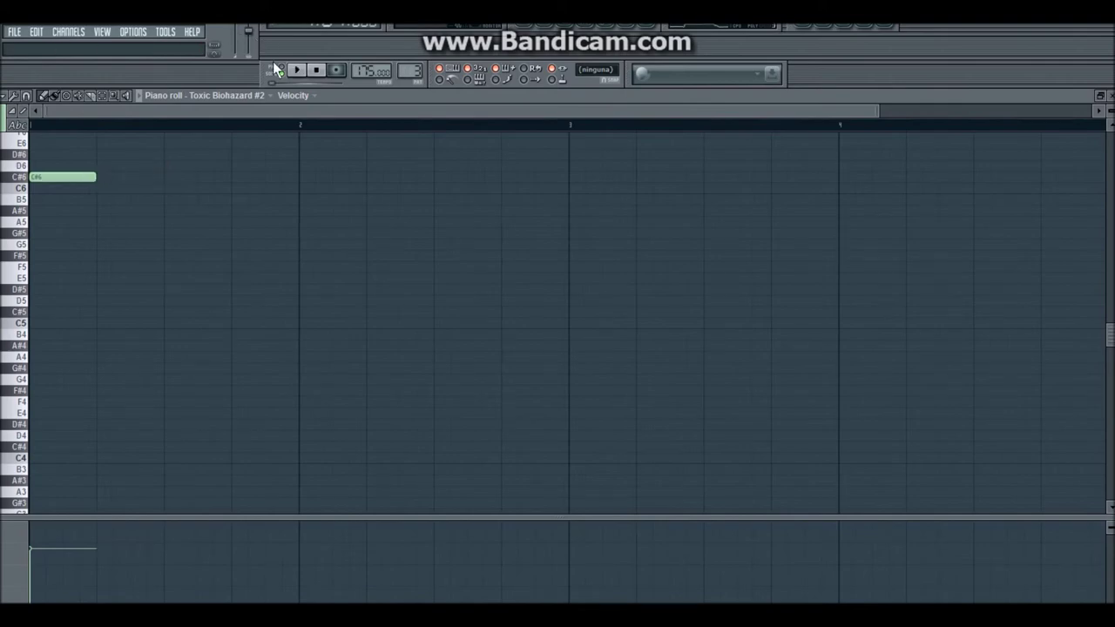
key("space")
left_click(132, 178)
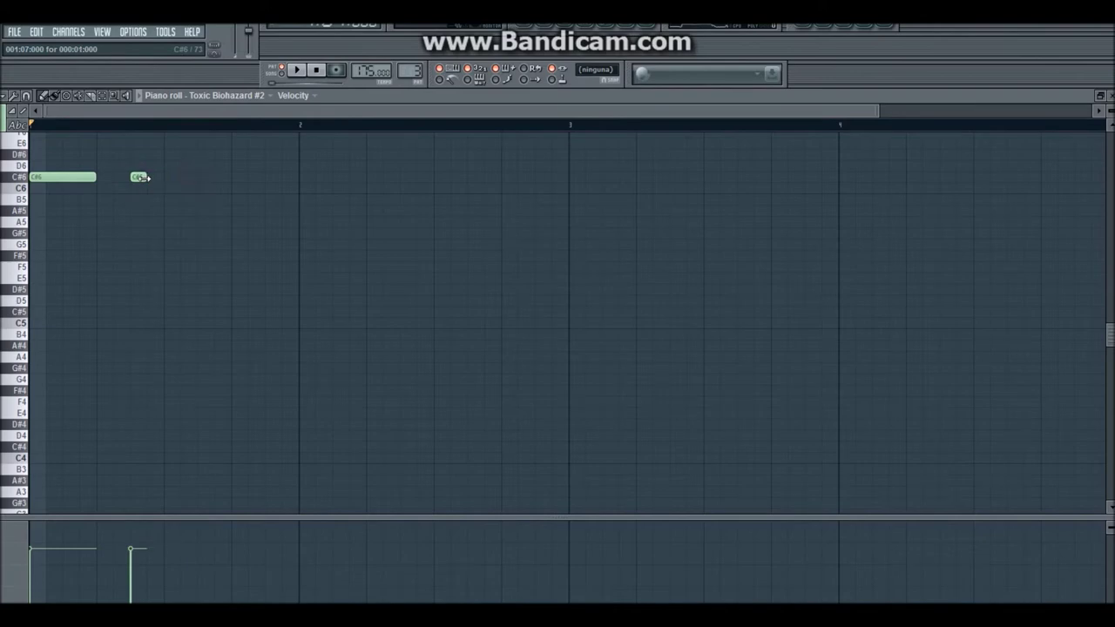
left_click_drag(136, 178, 121, 178)
key("space")
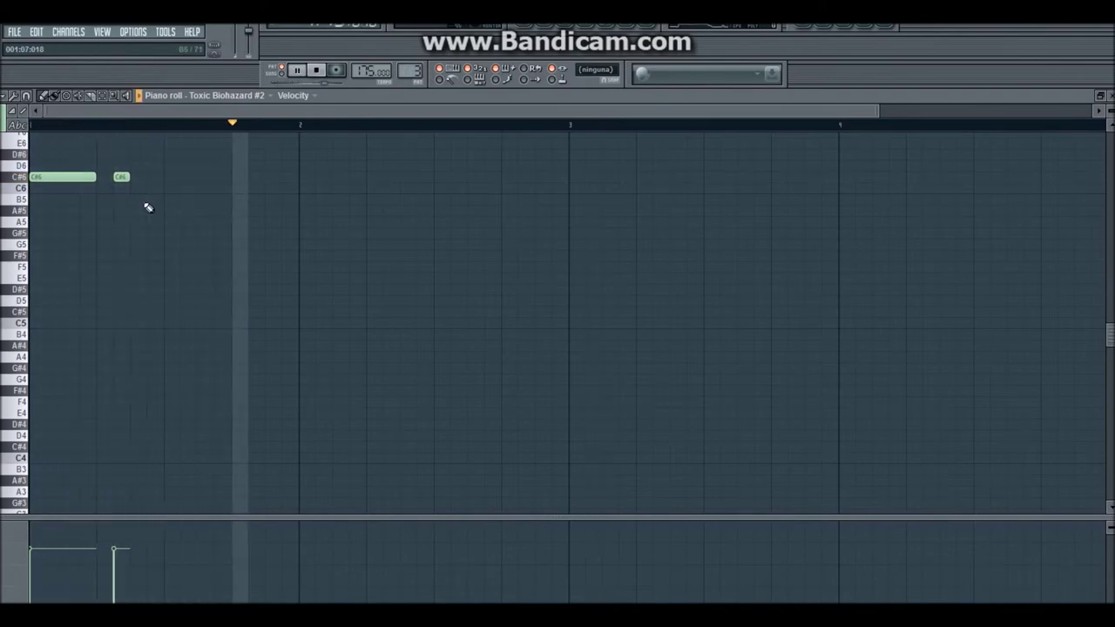
key("space")
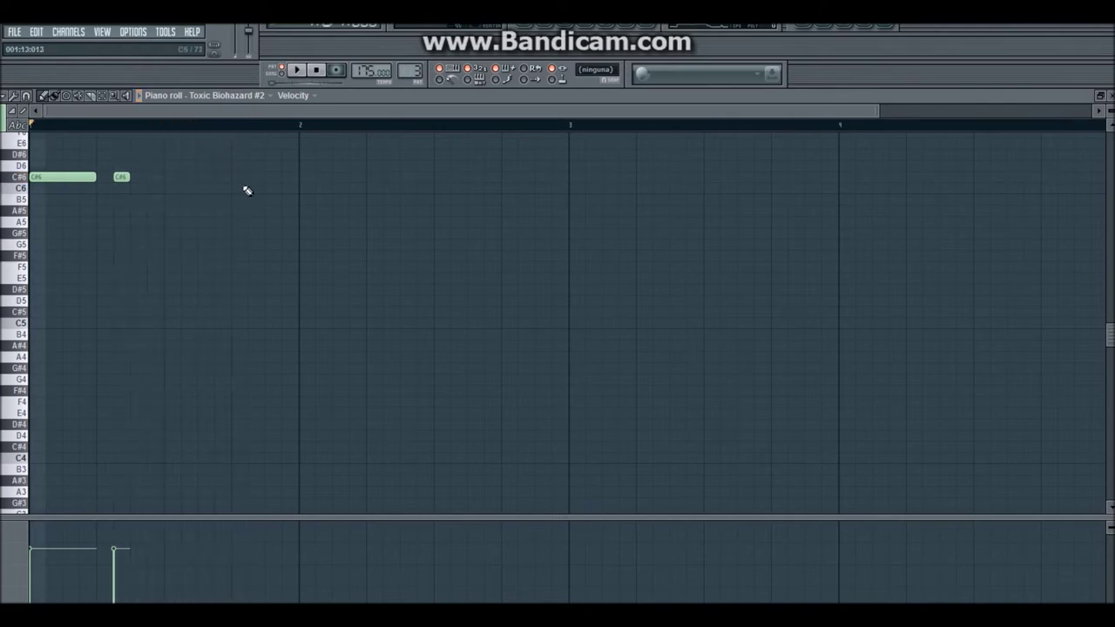
Step: Add four short, evenly spaced C#6 notes across the first two beats of bar 2 and play the pattern
left_click(306, 178)
left_click(340, 178)
key("space")
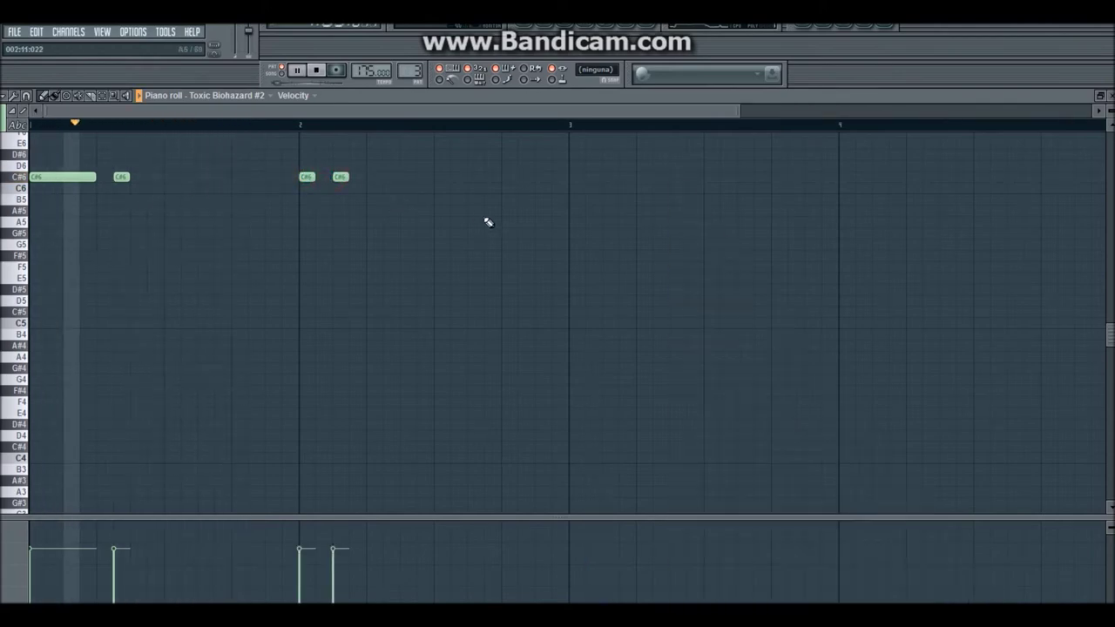
key("space")
left_click(374, 177)
left_click(406, 177)
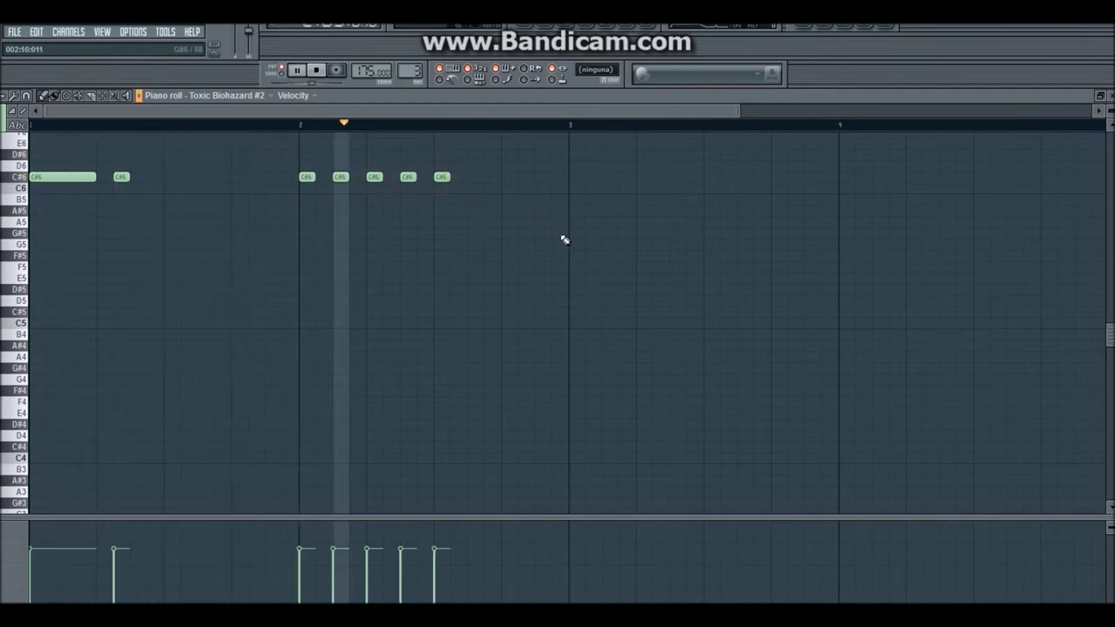
key("space")
right_click(443, 177)
key("space")
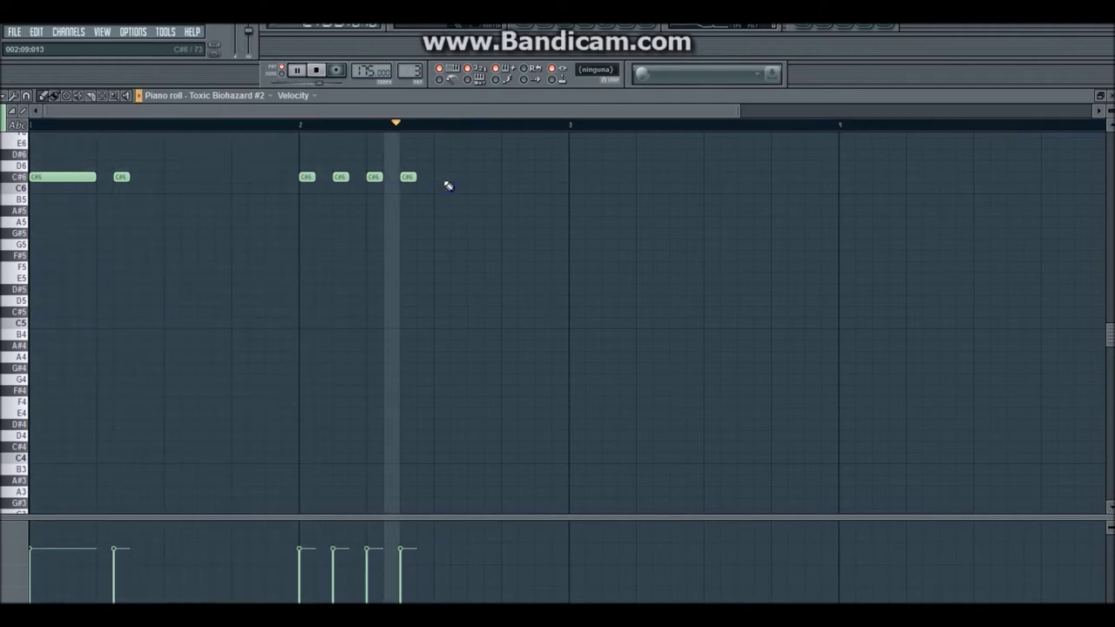
key("space")
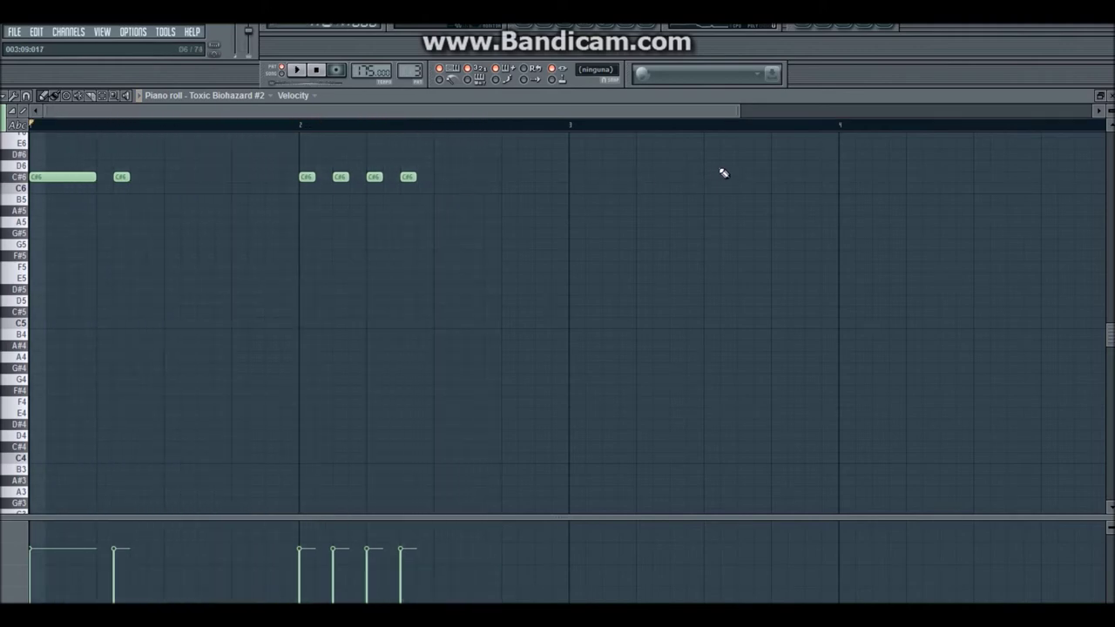
Step: Add two short G6 notes in the second half of bar 3 and play the pattern
left_click(762, 154)
left_click_drag(762, 135, 767, 145)
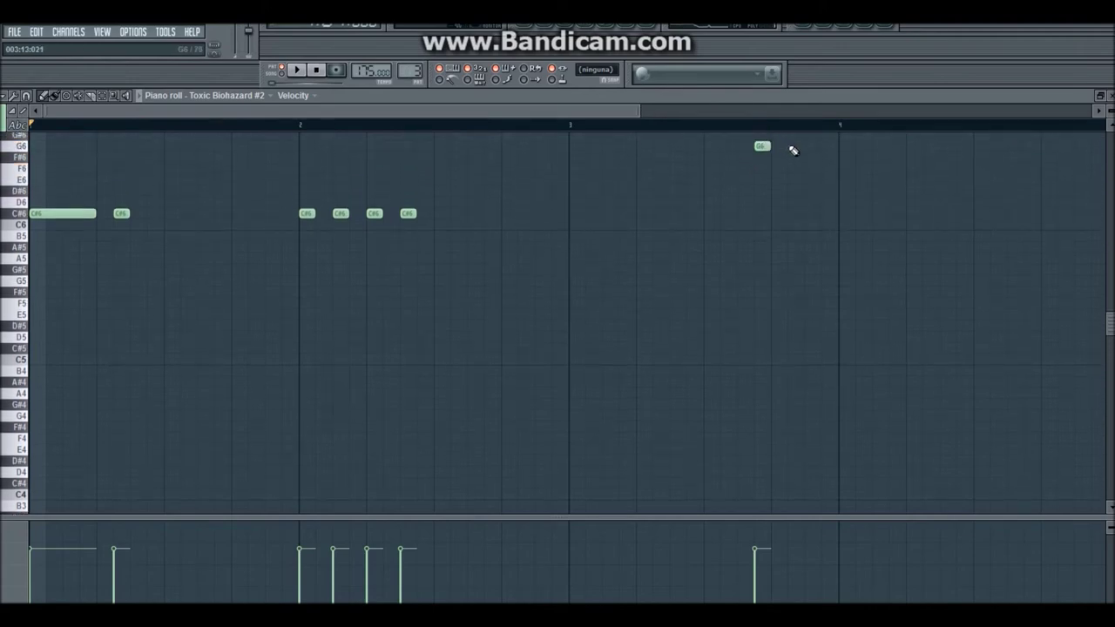
key("space")
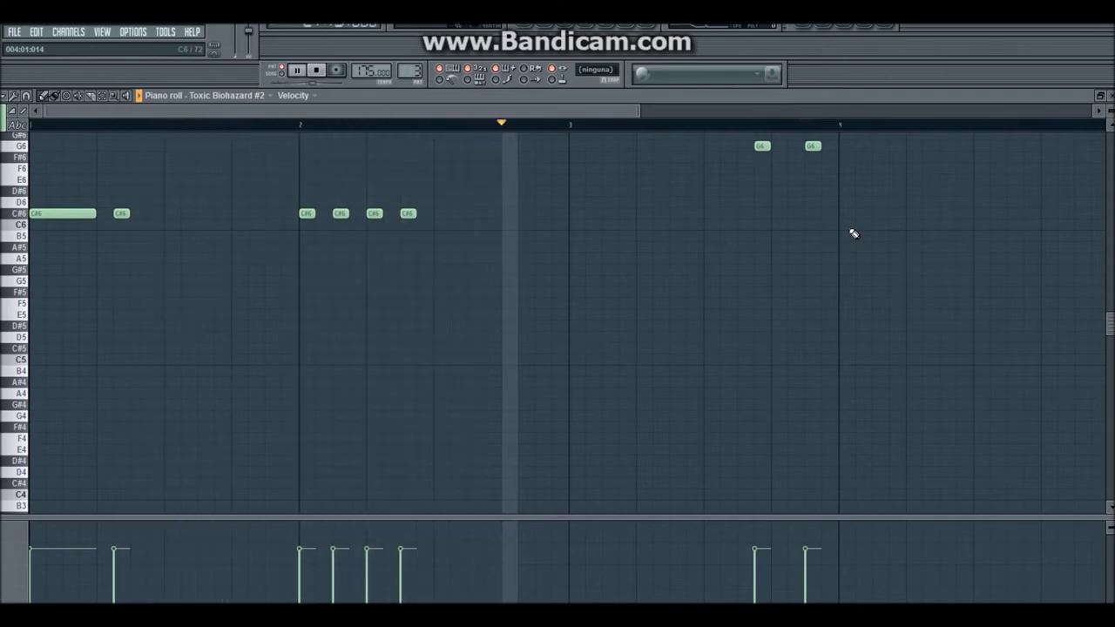
key("space")
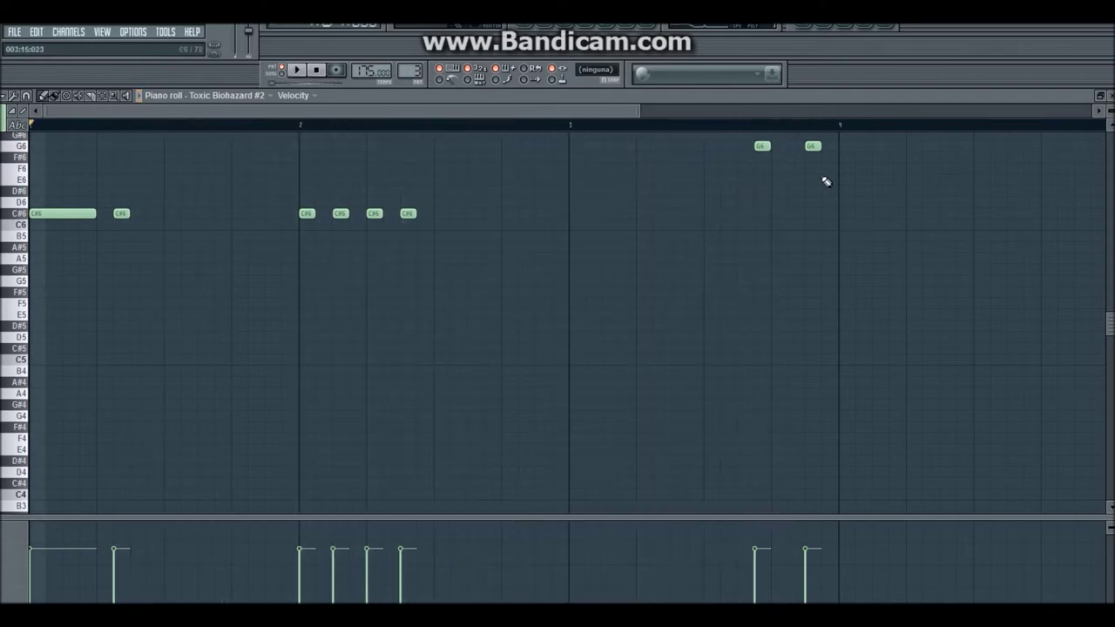
Step: Place pattern 3 on track 3 of the playlist at bar 17, play from there and extend the clip to bar 25
left_click(806, 33)
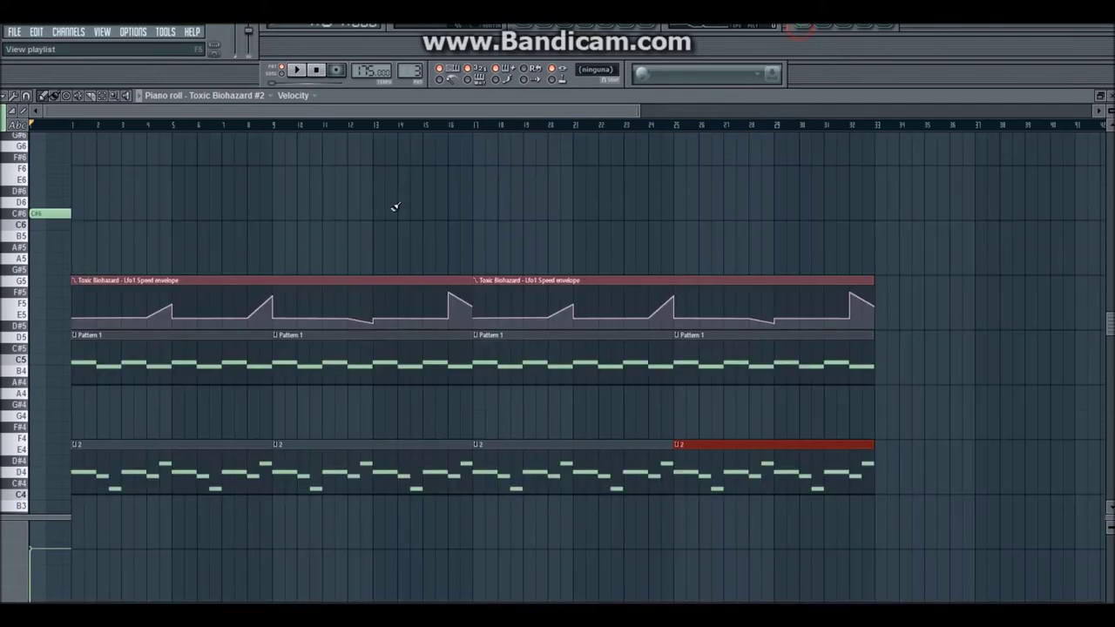
left_click(473, 252)
left_click(473, 122)
key("space")
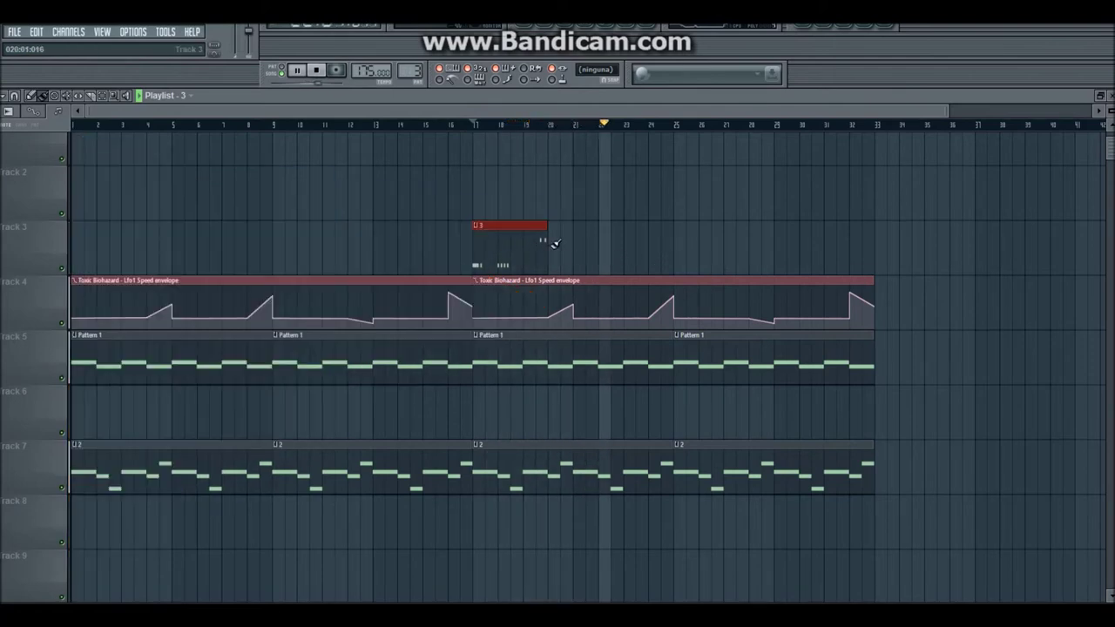
left_click_drag(544, 245, 670, 243)
Step: Add a D7 note six steps long at 005:07:000 in pattern 3, play it and return to the playlist
double_click(597, 243)
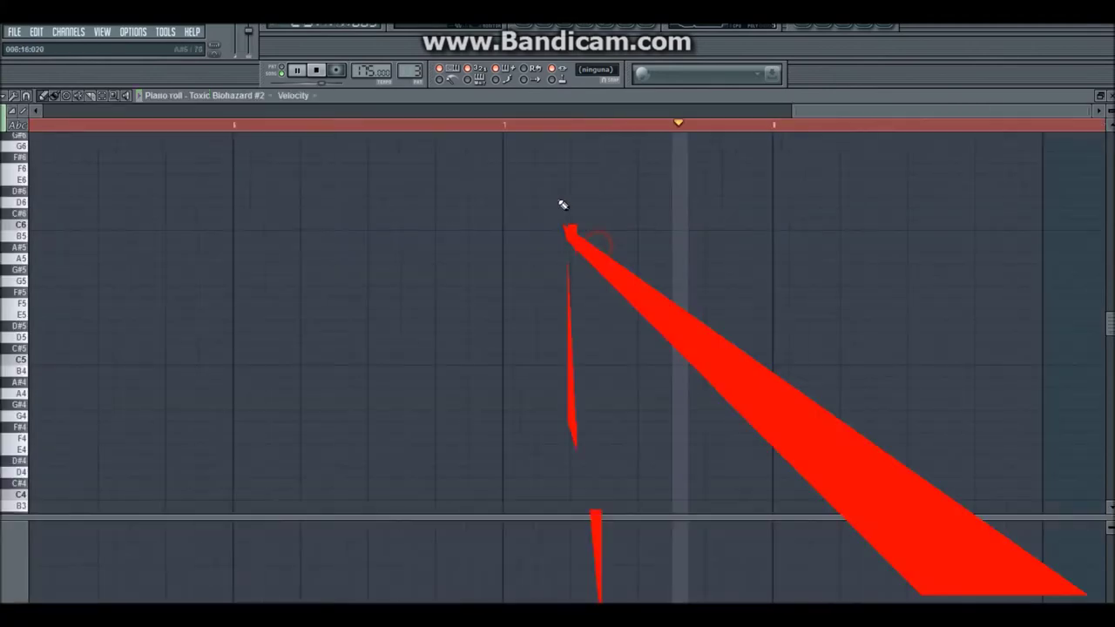
left_click_drag(803, 109, 108, 126)
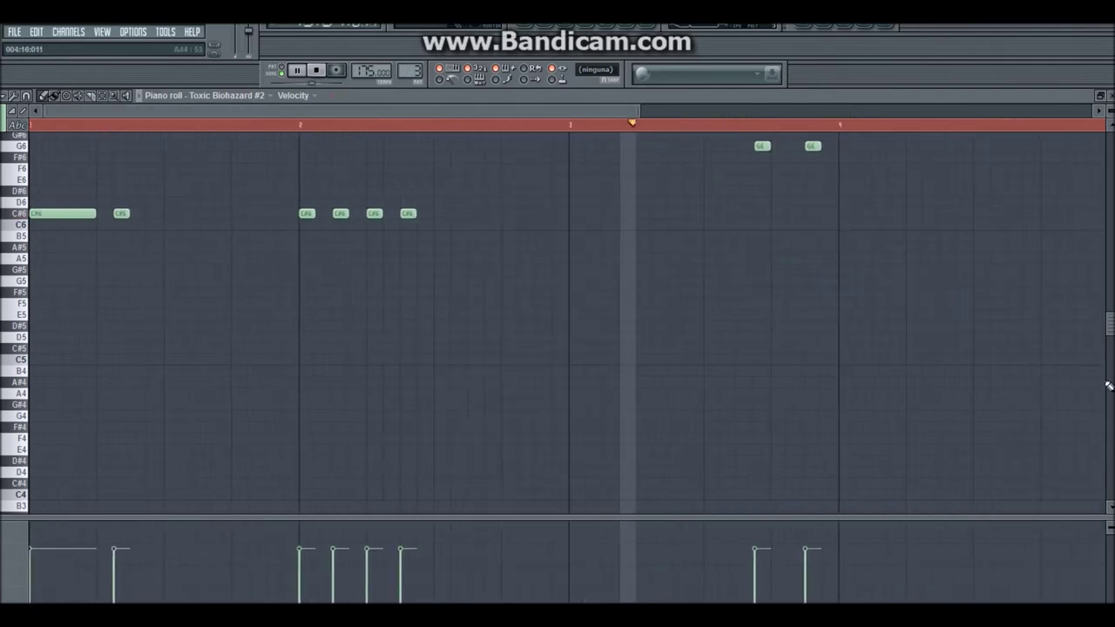
left_click_drag(1109, 333, 1107, 293)
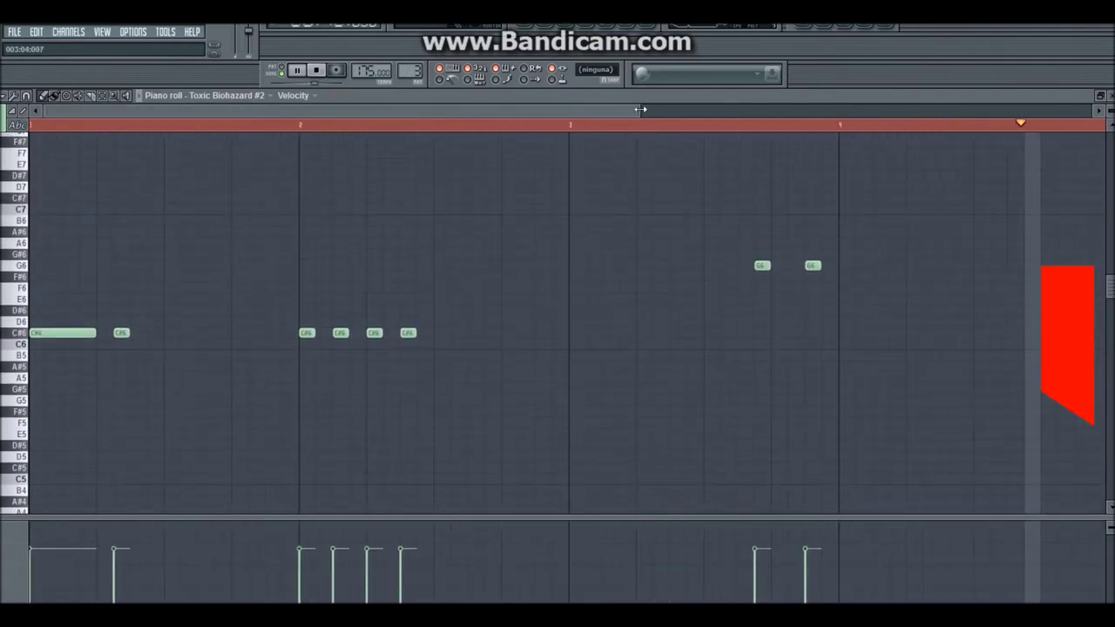
left_click_drag(640, 109, 801, 125)
left_click(967, 175)
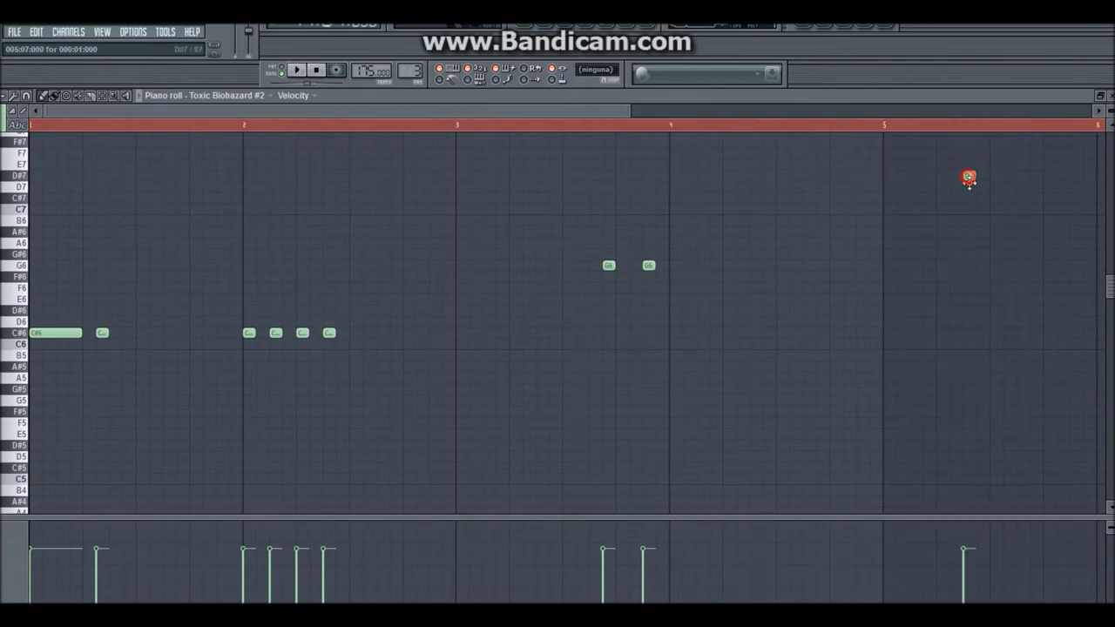
mouse_move(1036, 187)
left_mouse_down()
mouse_move(1071, 187)
mouse_move(1042, 187)
left_mouse_up()
key("space")
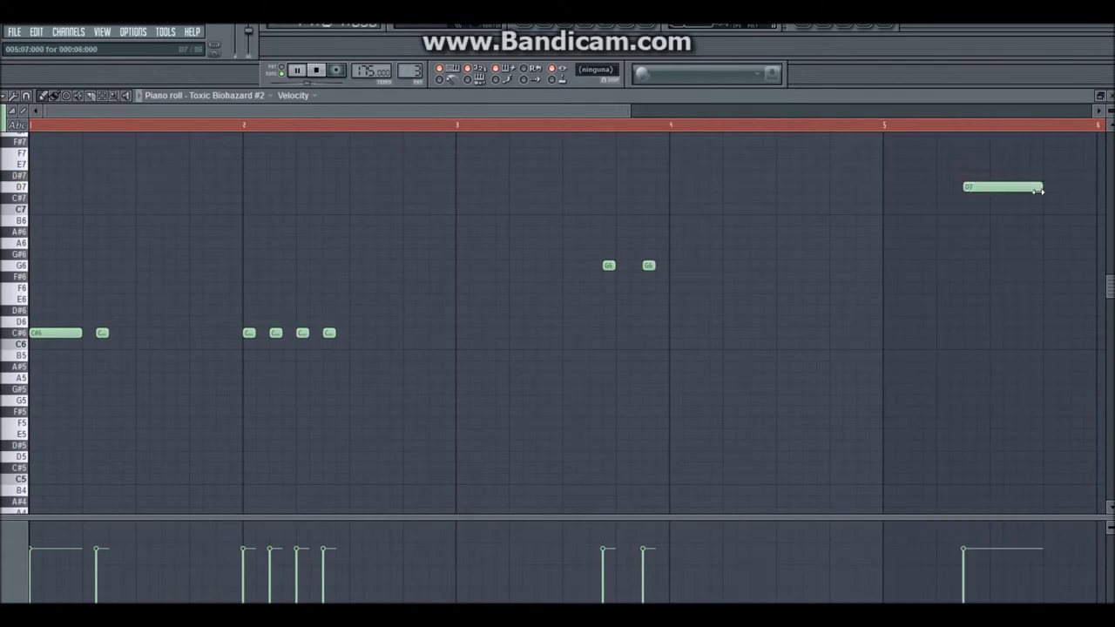
left_click(803, 30)
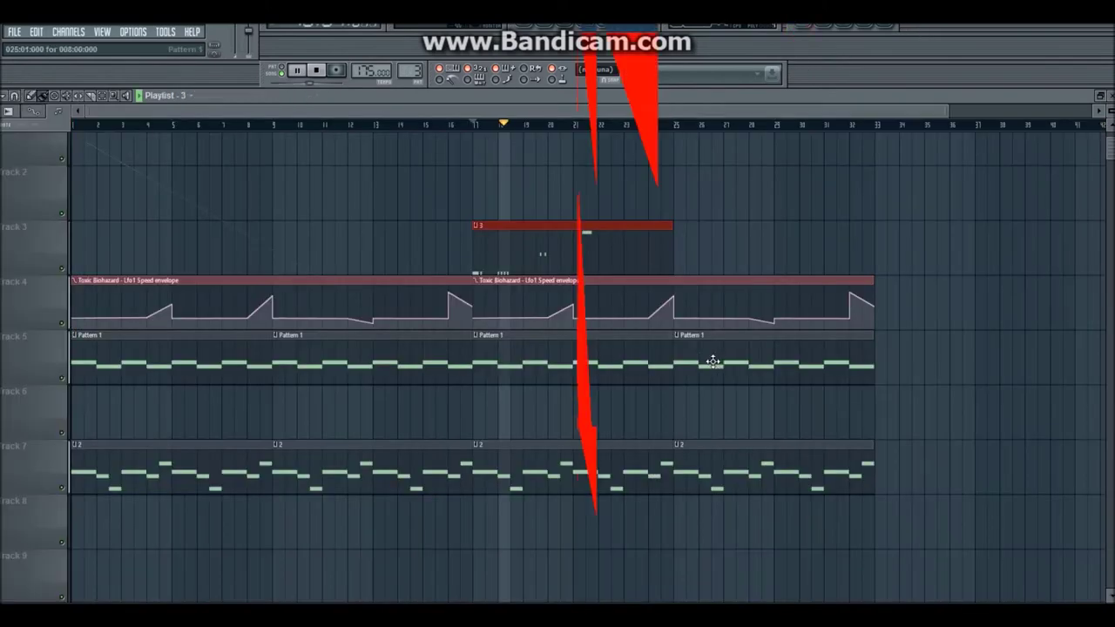
Step: Stop playback and delete the pattern 3 clip from track 3
left_click(520, 251)
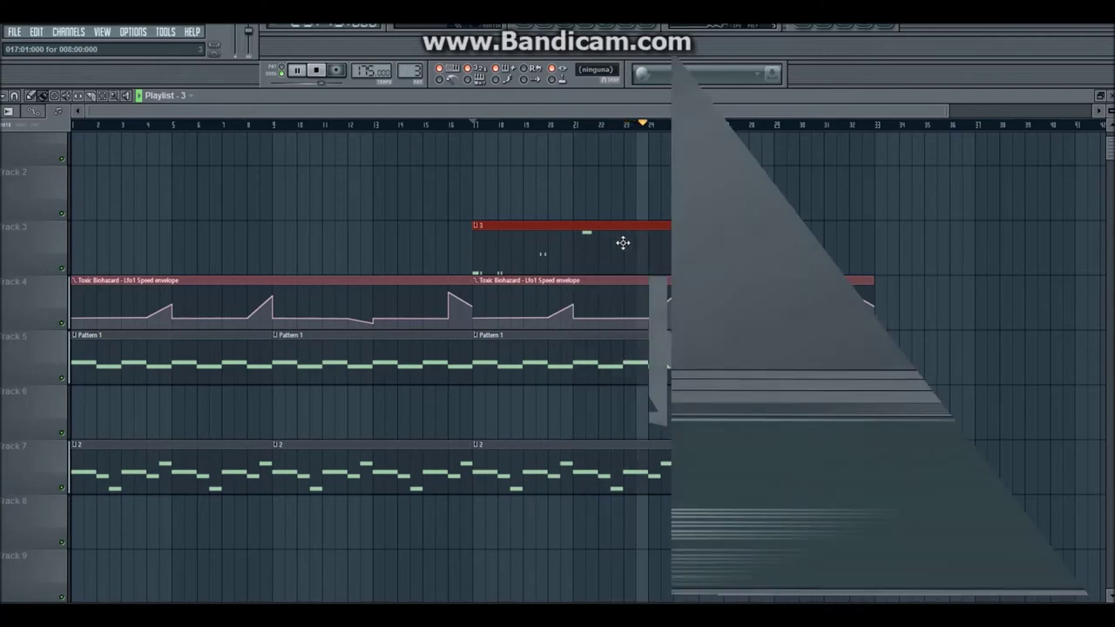
key("space")
right_click(584, 244)
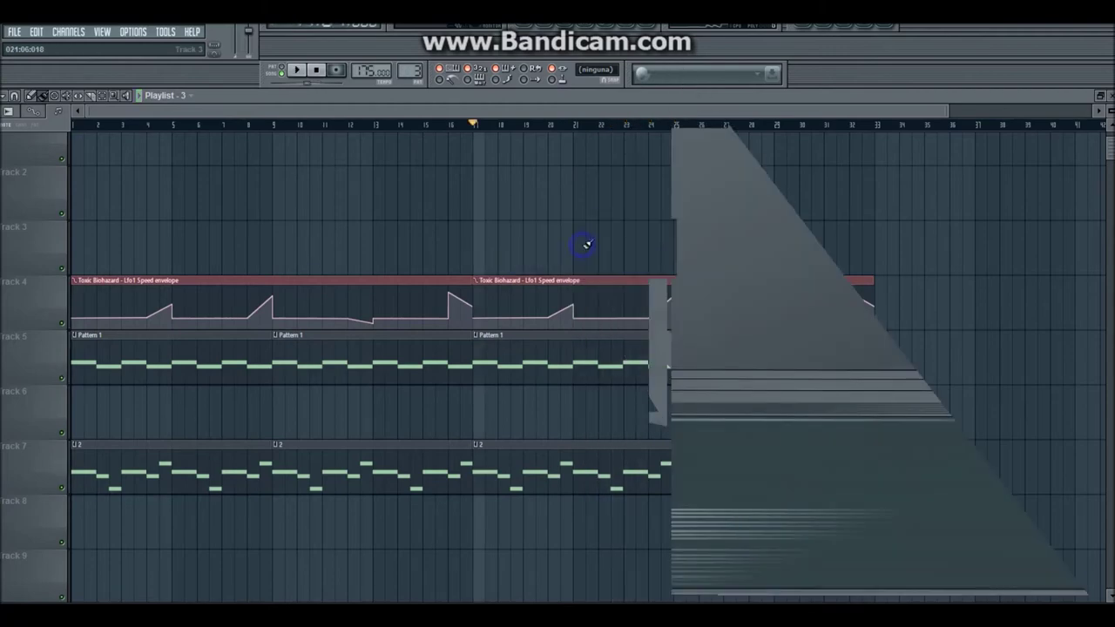
Step: Create an automation clip for the OSC 3 frequency offset of Toxic Biohazard #2 and return to the playlist
left_click(832, 26)
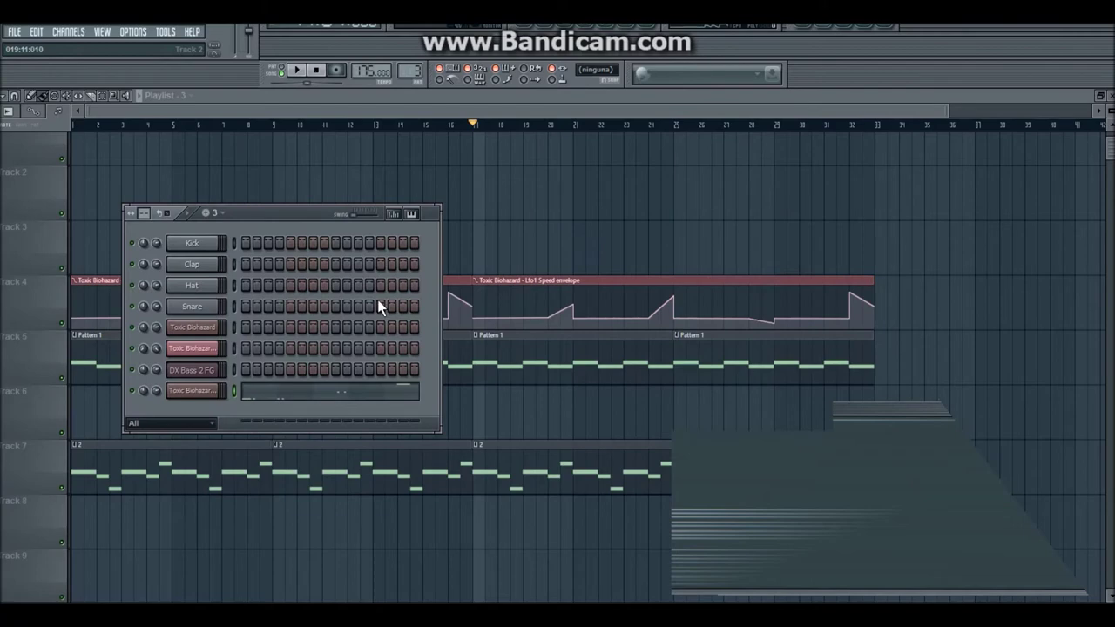
left_click(193, 391)
right_click(71, 440)
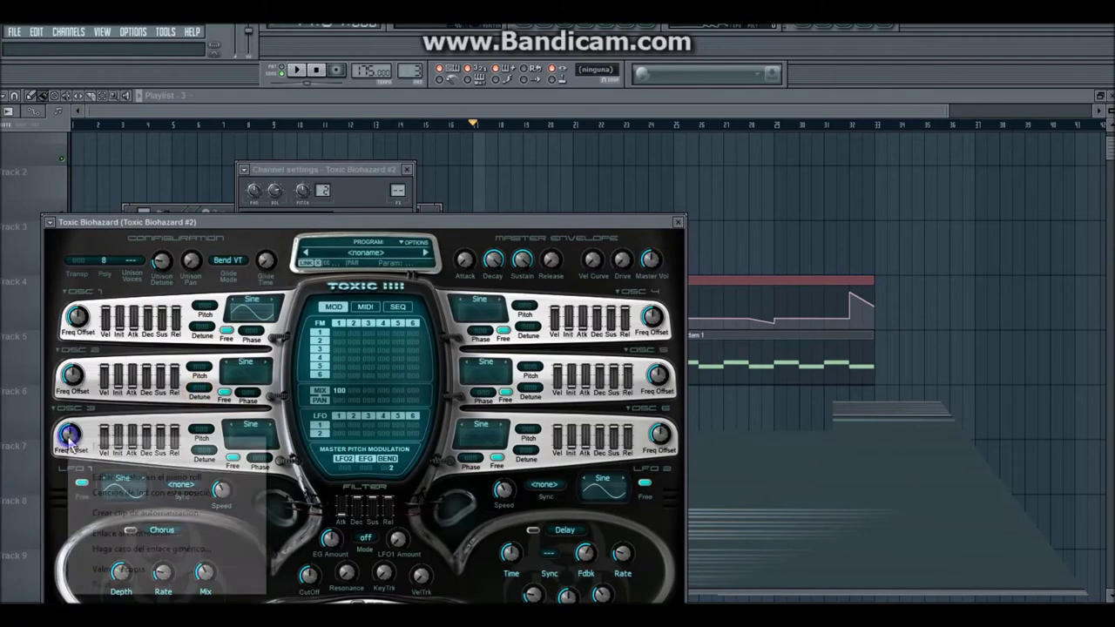
left_click(119, 512)
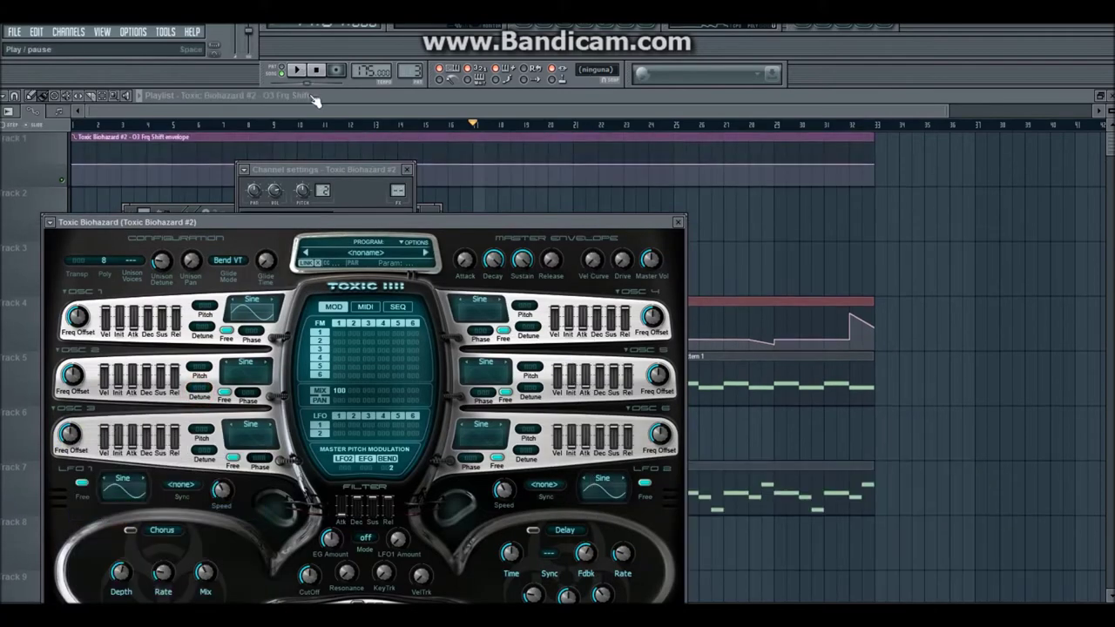
left_click(311, 109)
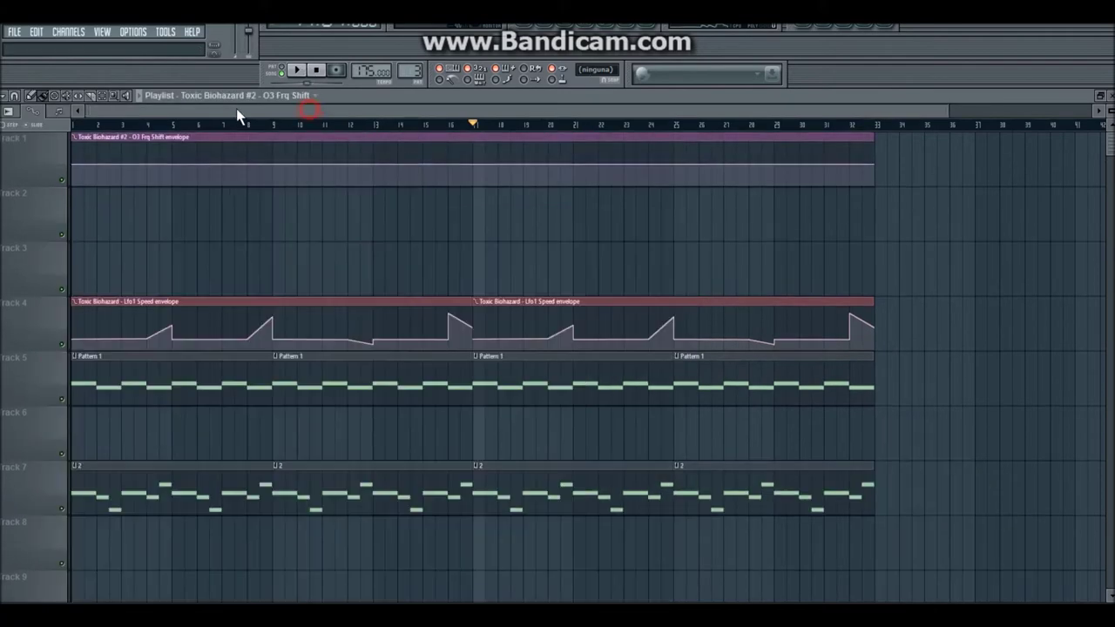
Step: Add a point at bar 3 of the O3 Frq Shift envelope, slightly below the starting level, and play from bar 1
right_click(121, 170)
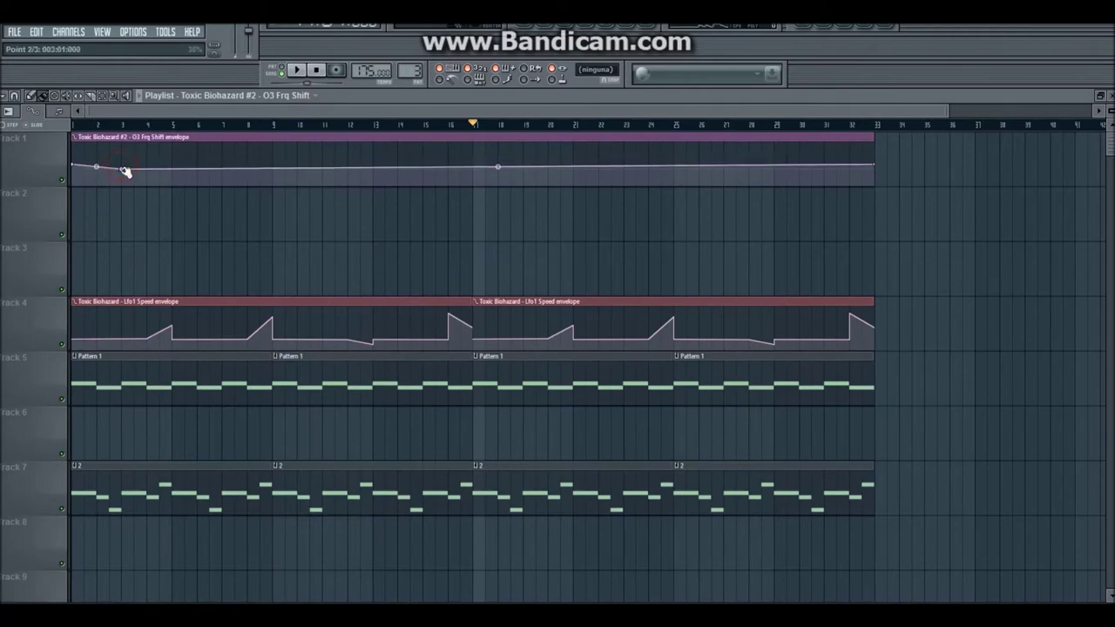
left_click(72, 127)
key("space")
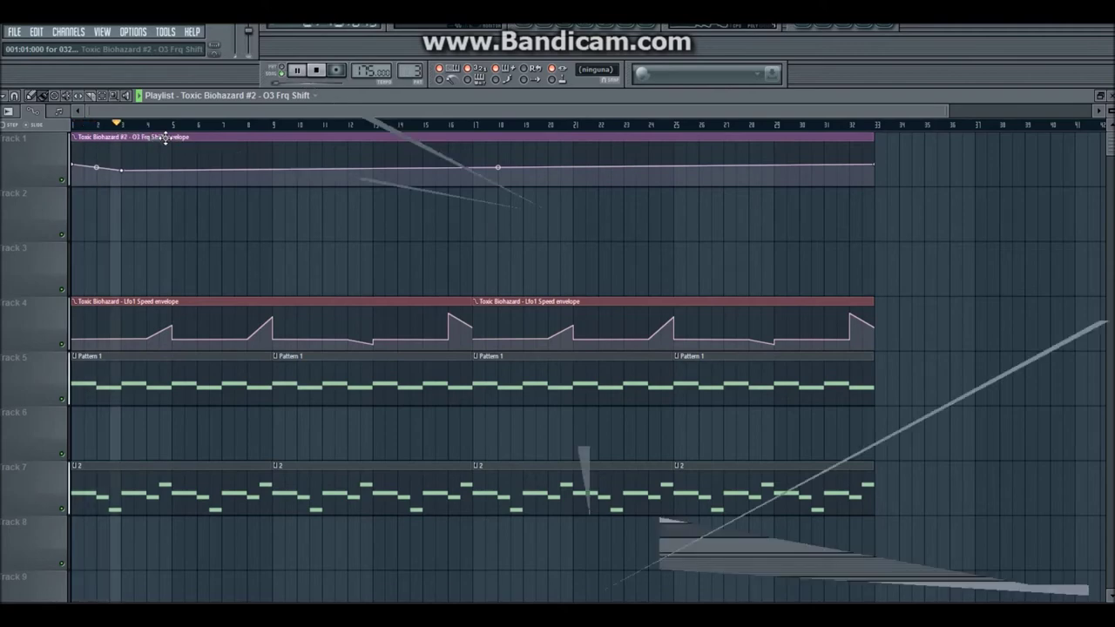
key("space")
Step: Shape the O3 Frq Shift envelope as a curved dip ending at bar 2 that jumps back to the starting level, and play it
mouse_move(111, 176)
left_mouse_down()
mouse_move(89, 174)
mouse_move(101, 169)
left_mouse_up()
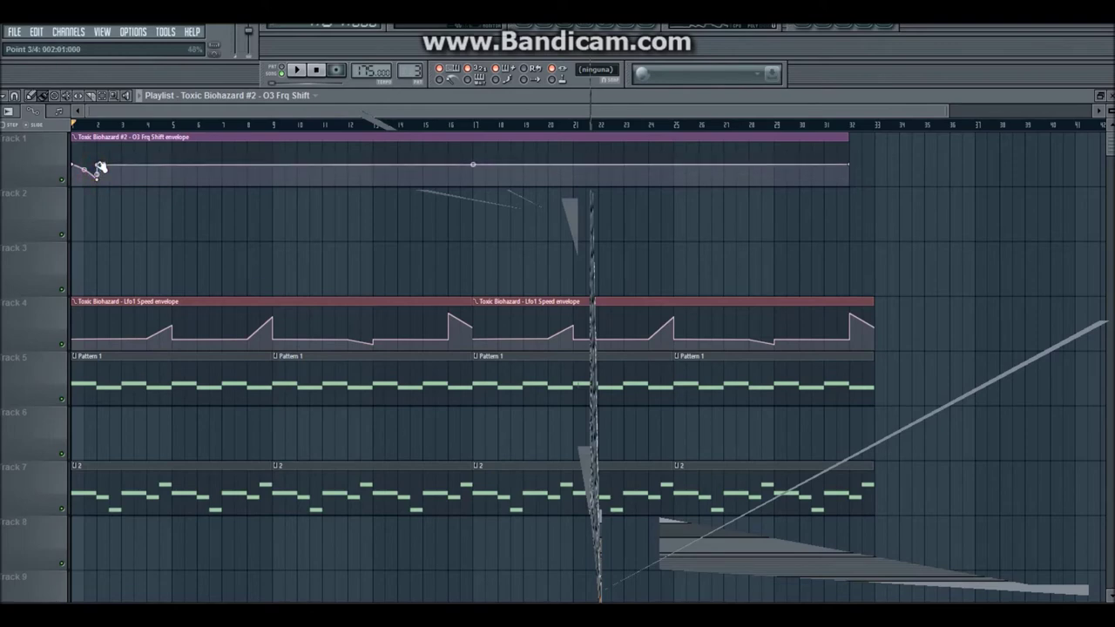
left_click_drag(1109, 111, 1108, 122)
key("space")
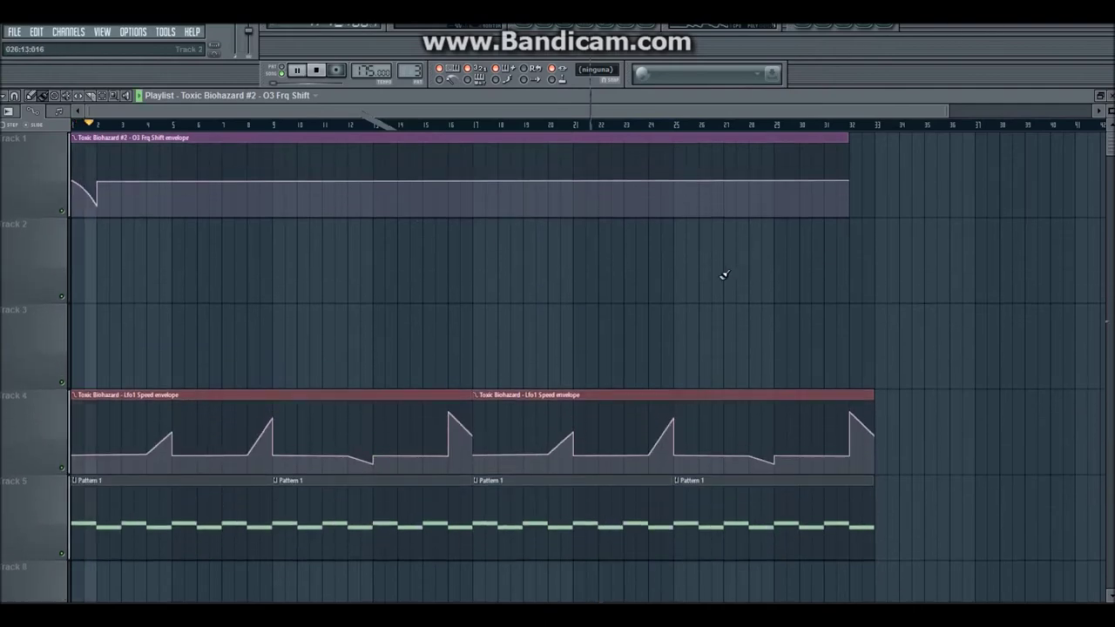
left_click_drag(947, 111, 599, 138)
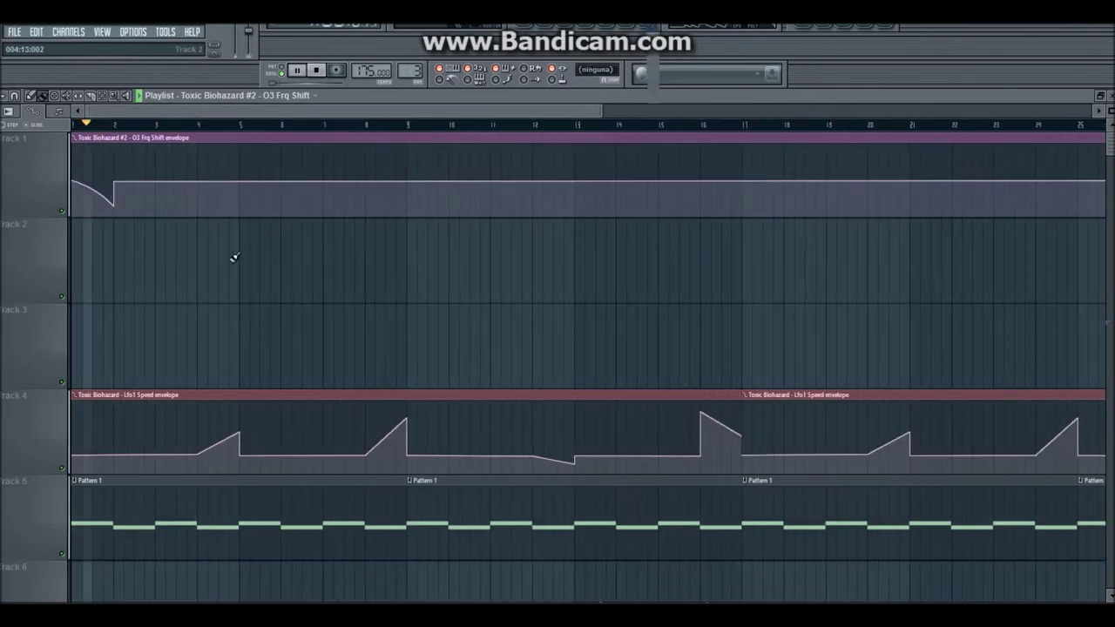
key("space")
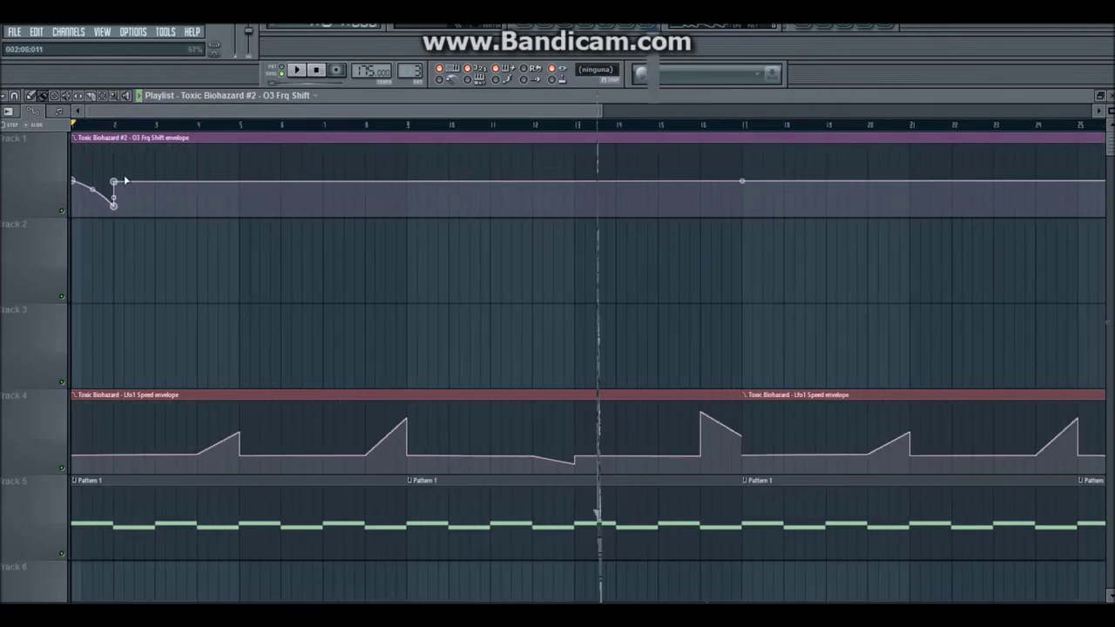
Step: Raise the lowered envelope point at bar 2 to about 86% to form a rising curve, and play it
left_click_drag(117, 164, 114, 156)
key("space")
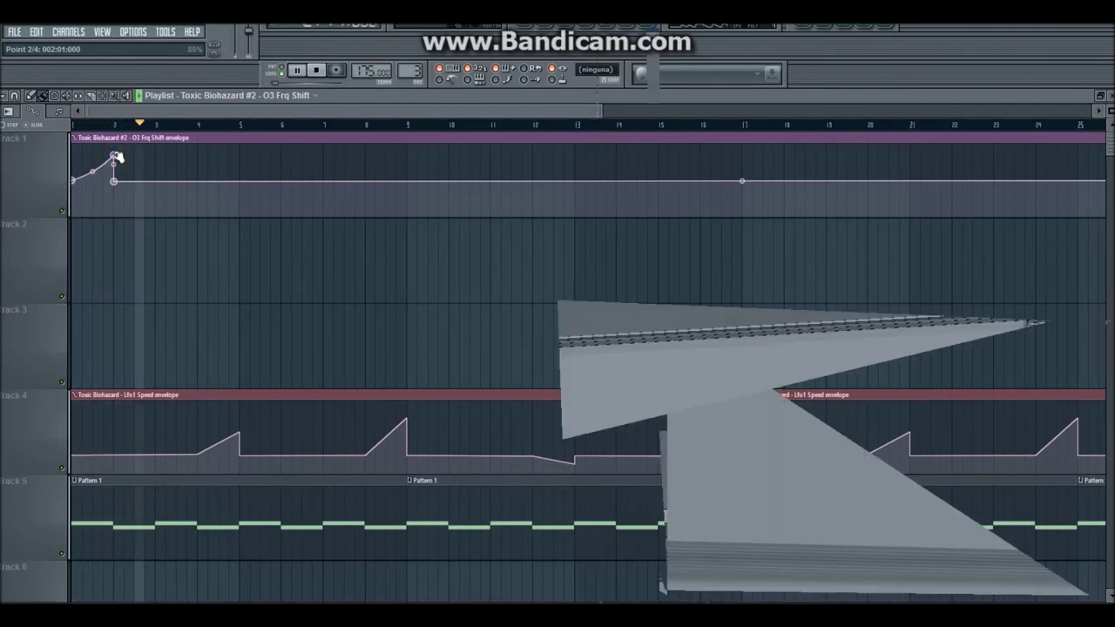
key("space")
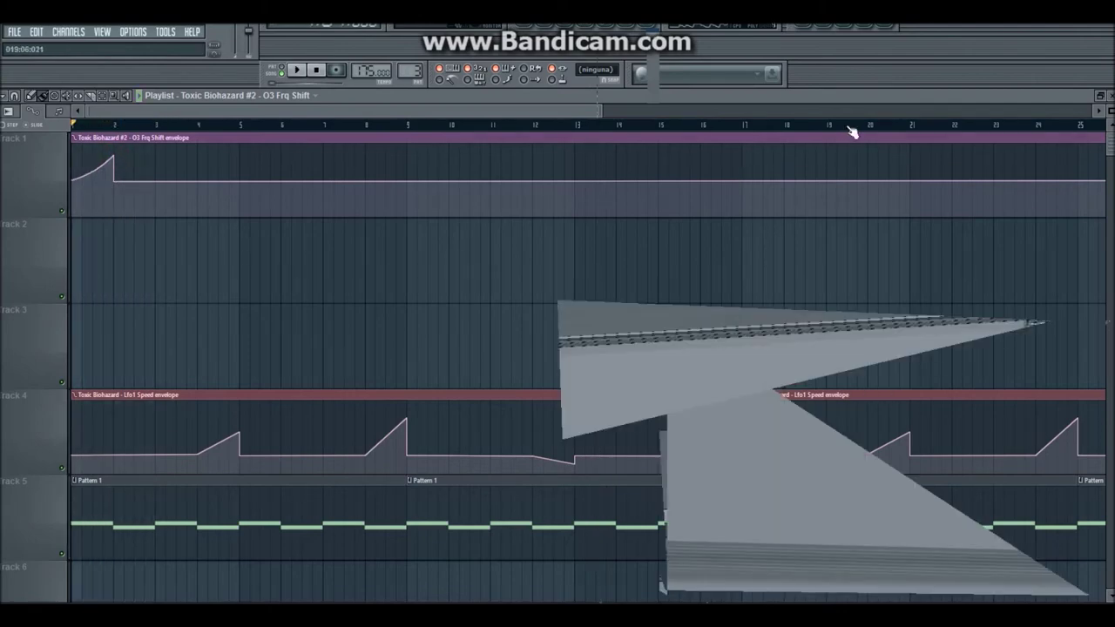
key("space")
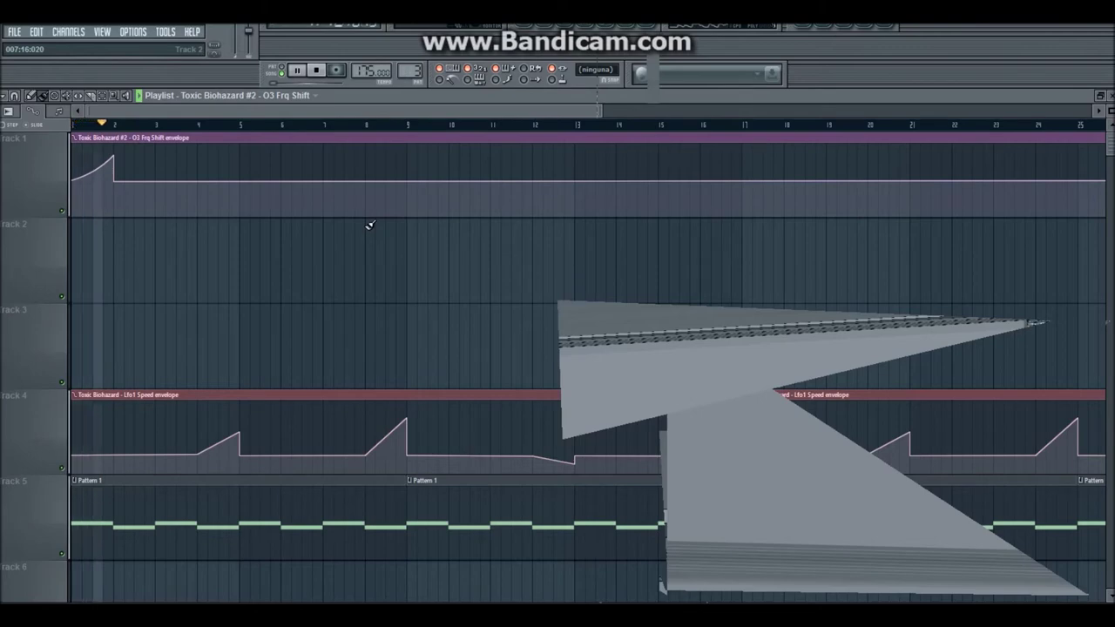
key("space")
left_click_drag(183, 138, 246, 133)
key("space")
key("space")
key("ctrl+z")
Step: Lower the O3 Frq Shift envelope's first-bar points to the minimum, raise the points at bars 1 and 2 to 100%, and play it
mouse_move(116, 157)
left_mouse_down()
mouse_move(122, 249)
mouse_move(124, 219)
mouse_move(114, 215)
left_mouse_up()
left_click_drag(76, 178, 76, 224)
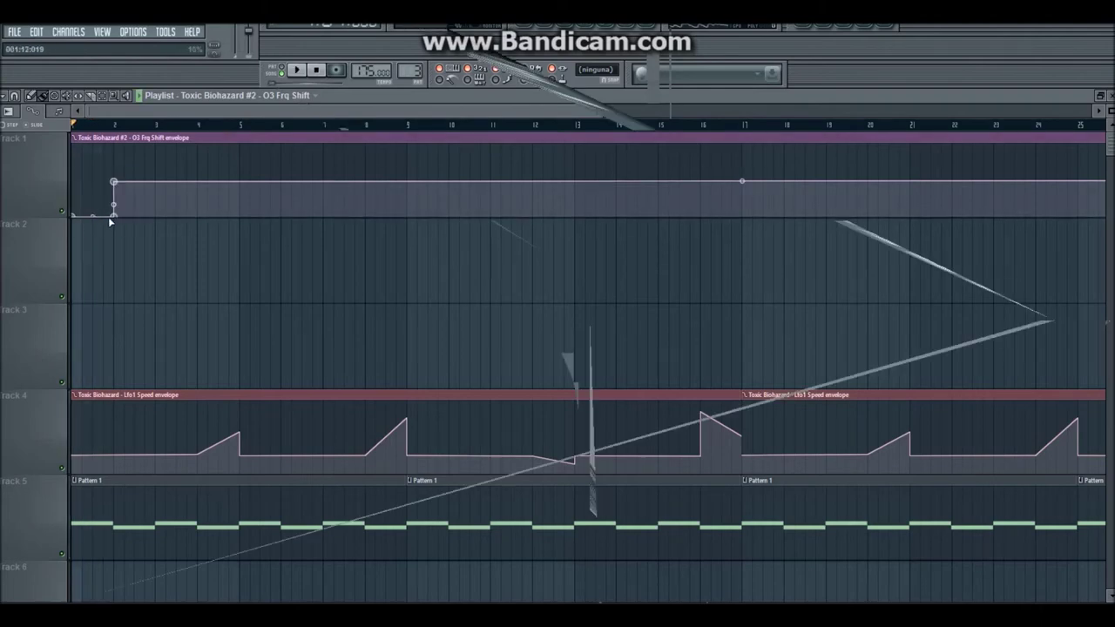
left_click_drag(114, 214, 113, 147)
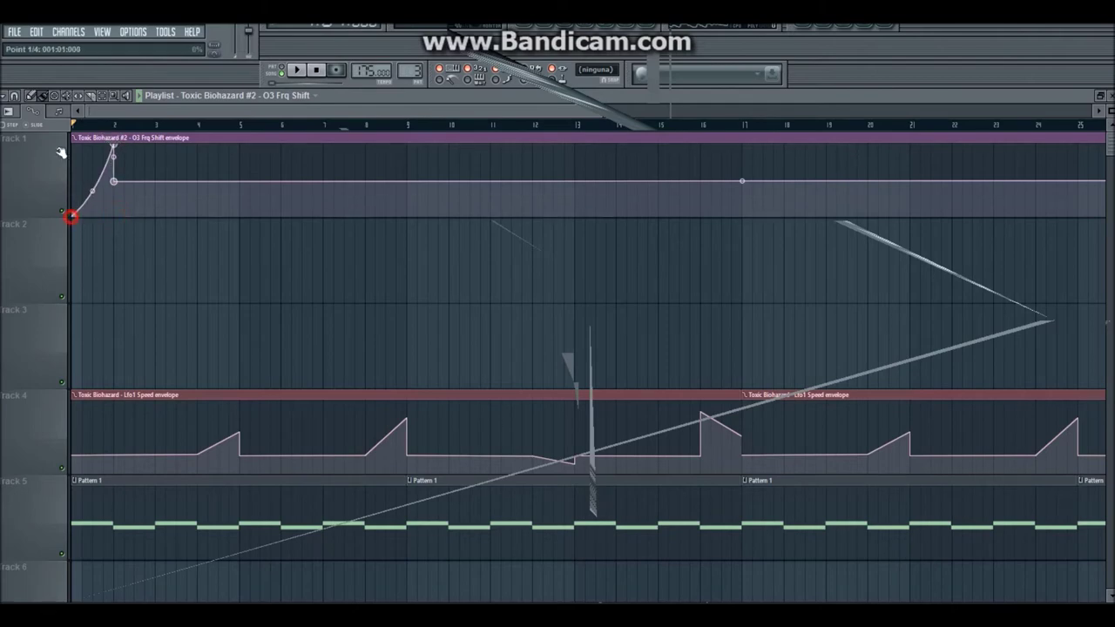
left_click_drag(64, 172, 56, 129)
key("space")
key("space")
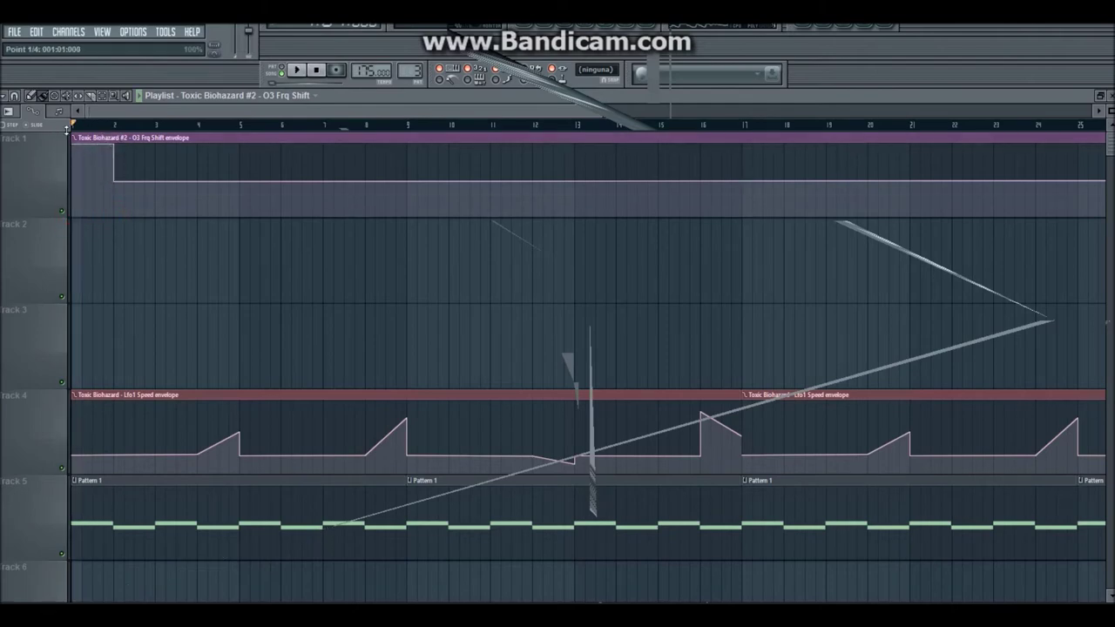
Step: Remove the O3 Frq Shift envelope clip from Track 1 and play the arrangement without it
right_click(175, 133)
key("space")
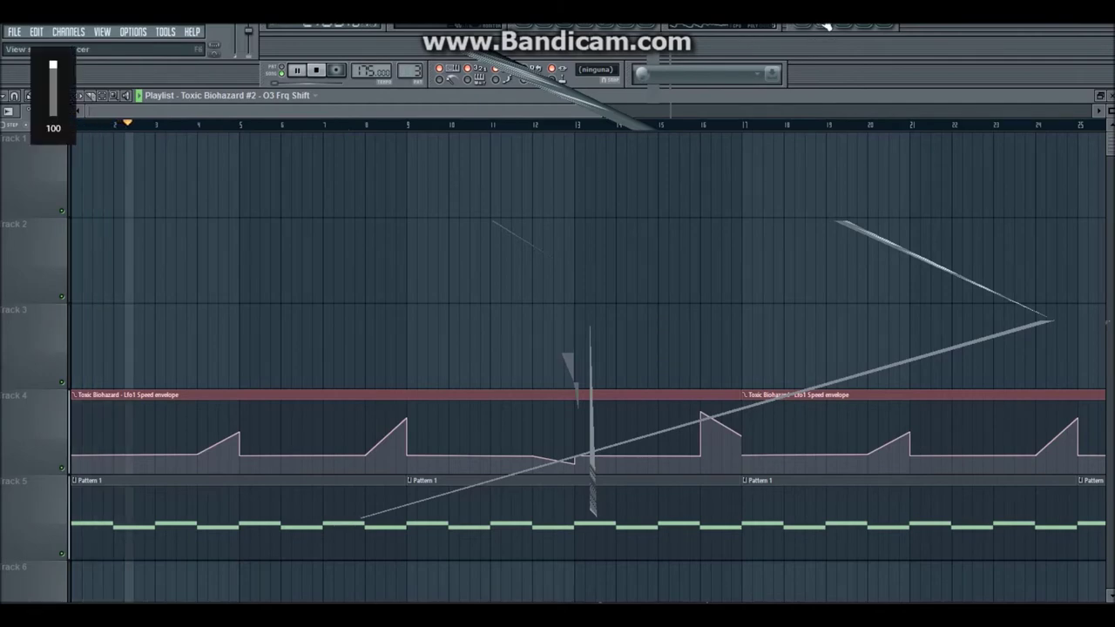
Step: Stop playback, switch the step sequencer to pattern 4, and set the playlist to show audio clips
left_click(828, 26)
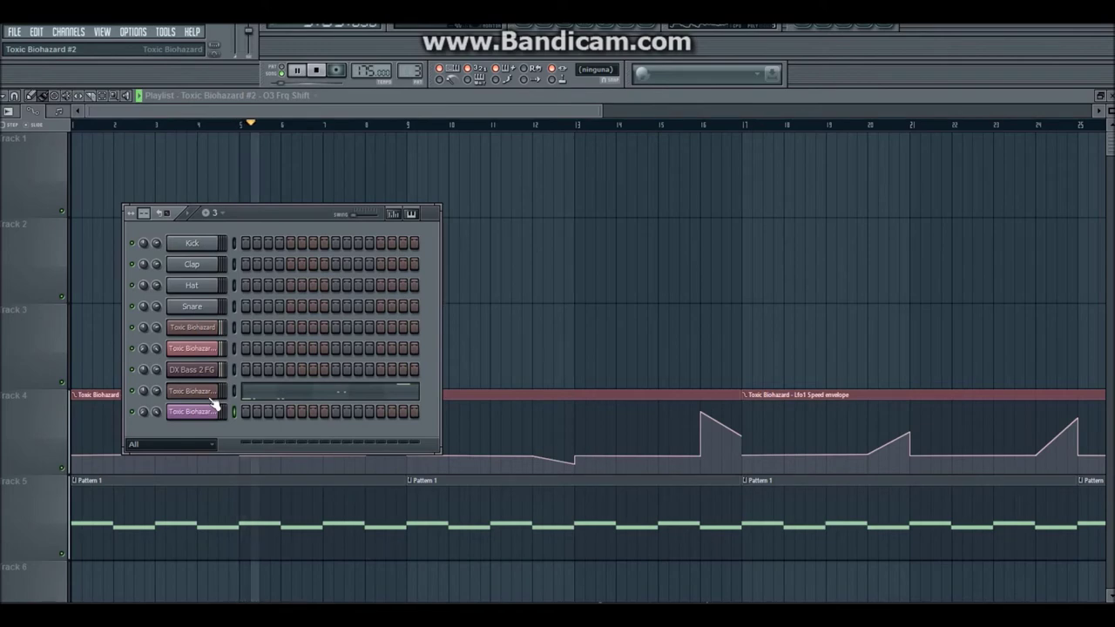
key("space")
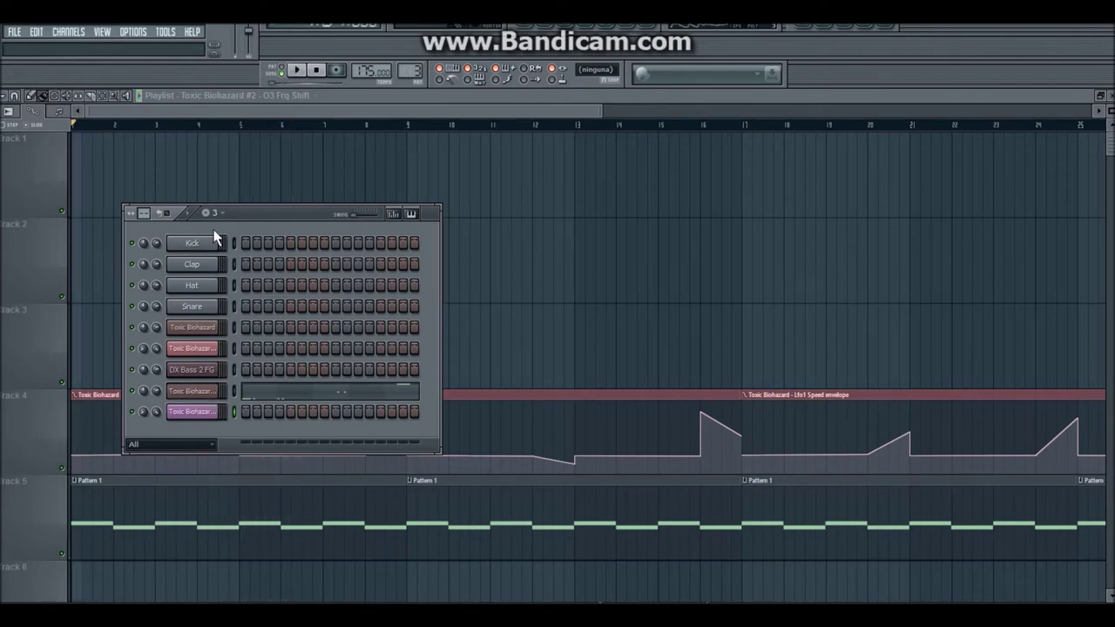
left_click(206, 214)
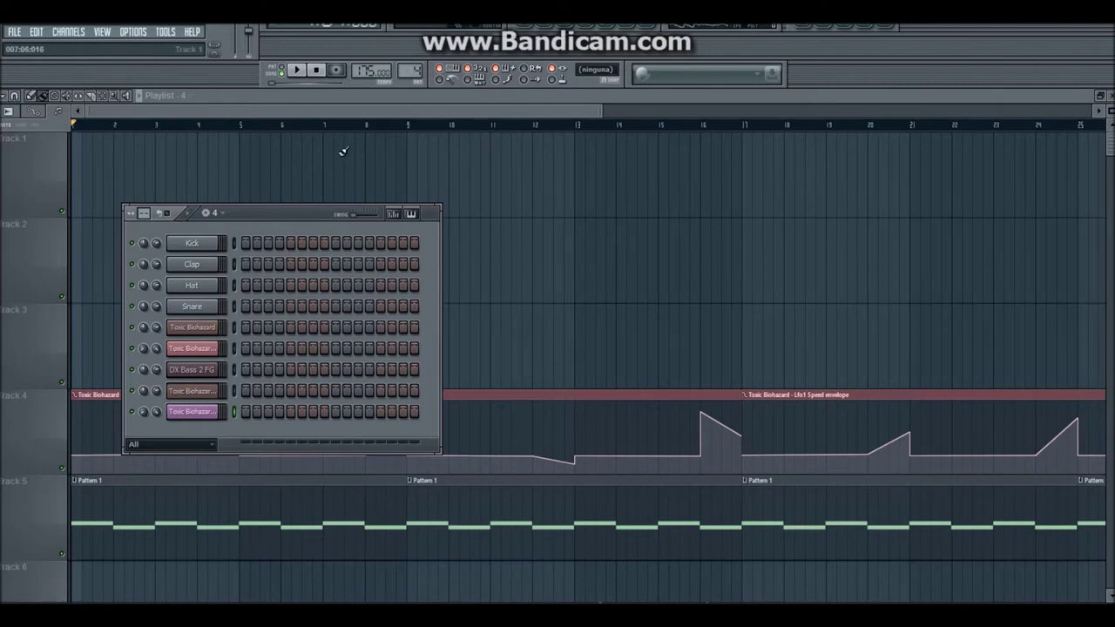
left_click(10, 113)
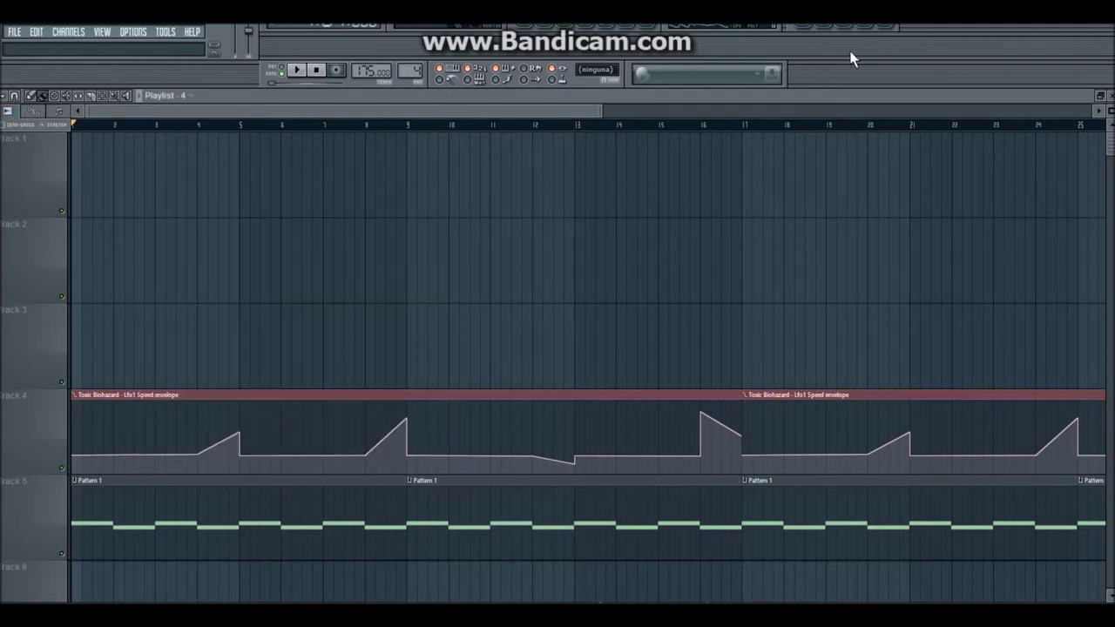
Step: Show the browser and expand the VES1 Bassdrums folder inside the vengeance electroshock vol1 pack
left_click(873, 25)
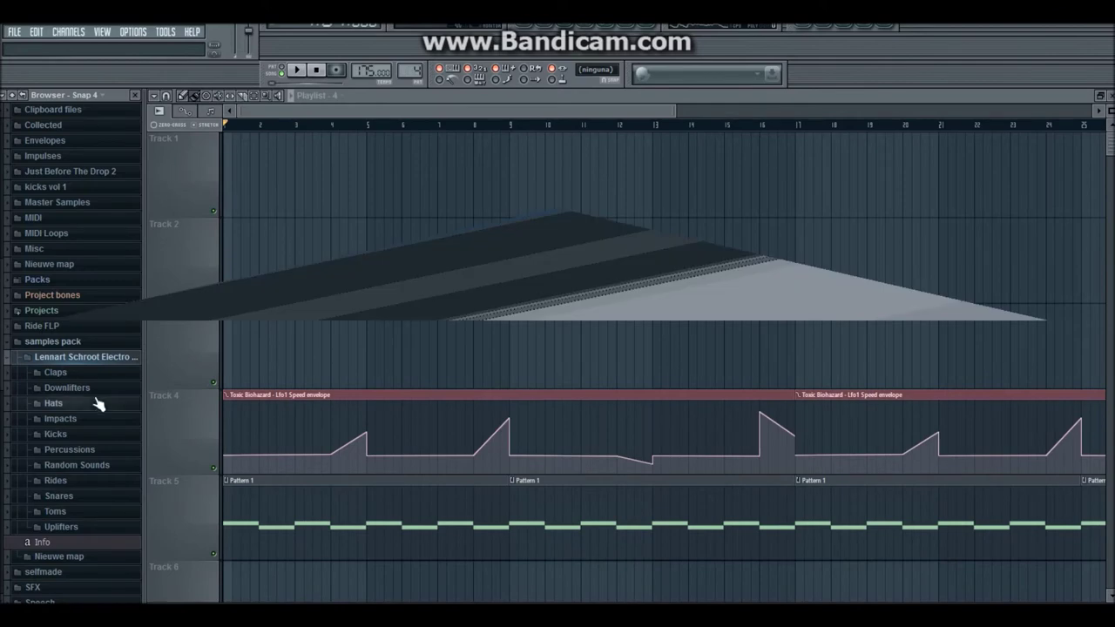
scroll(4, 374, "down", 3)
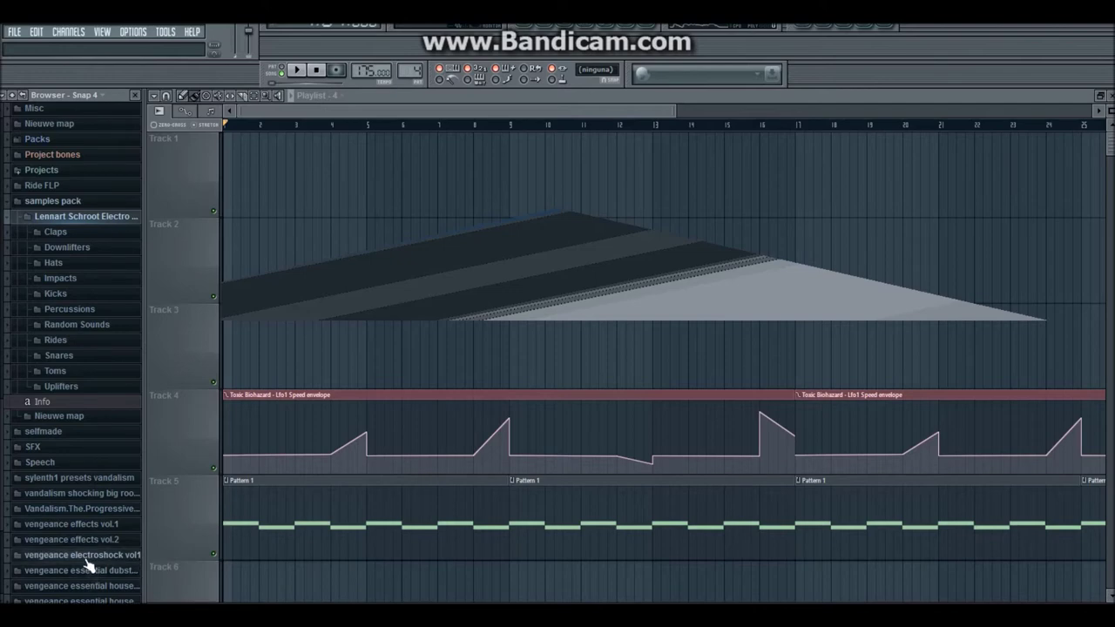
left_click(86, 556)
left_click(87, 571)
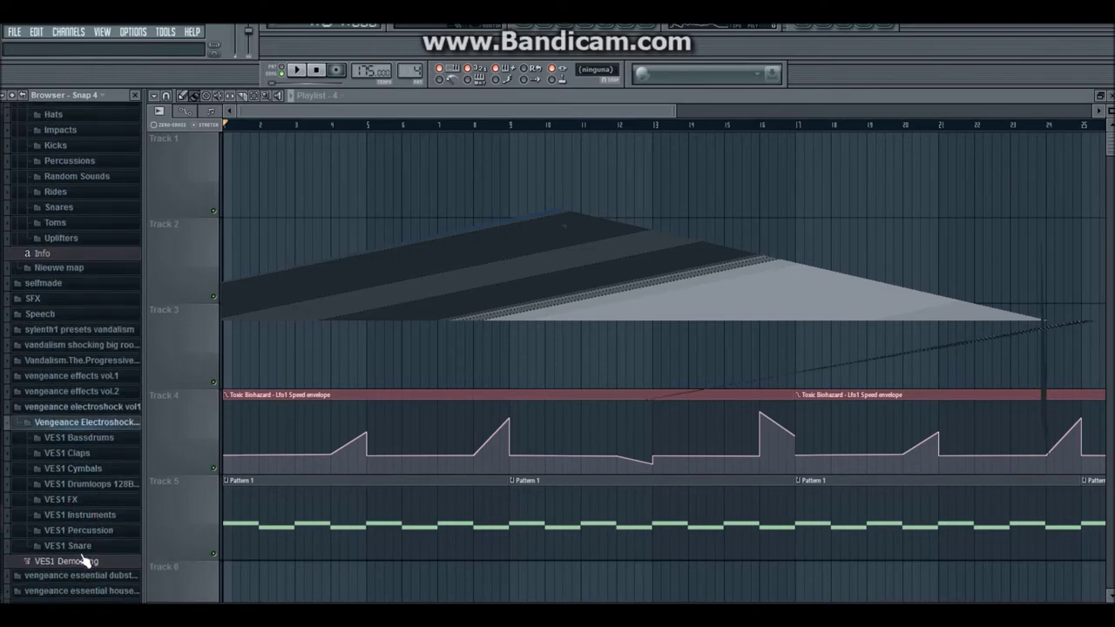
left_click(82, 437)
Step: Audition several VES1 bassdrum samples, including 007 and 006, to choose a kick
left_click(87, 392)
left_click(90, 277)
left_click(87, 320)
left_click(101, 214)
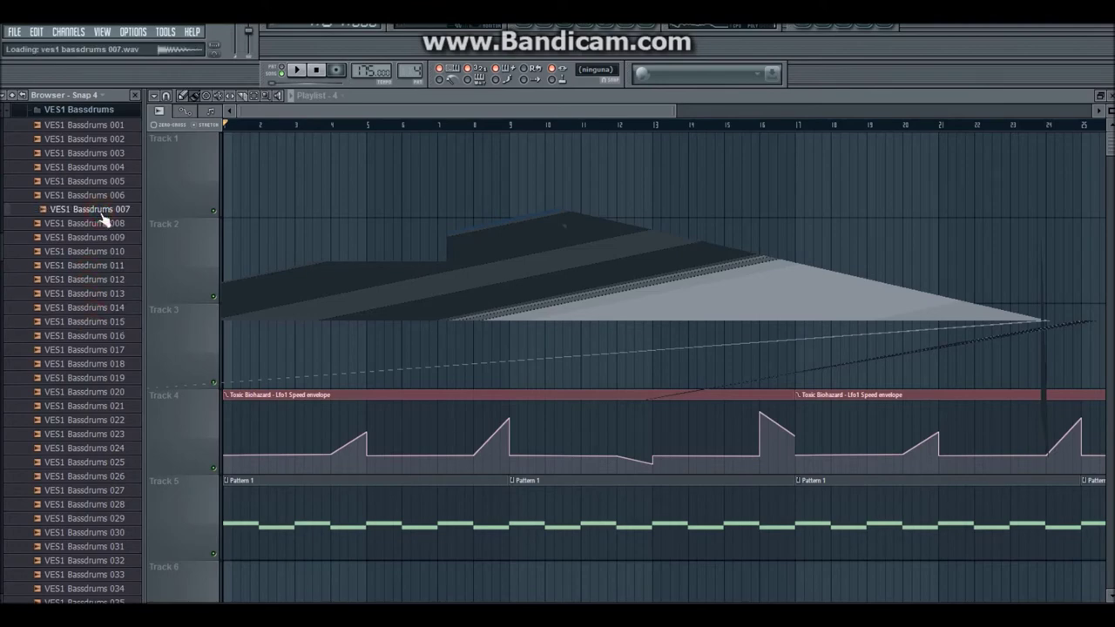
left_click(101, 195)
left_click(102, 170)
left_click(102, 196)
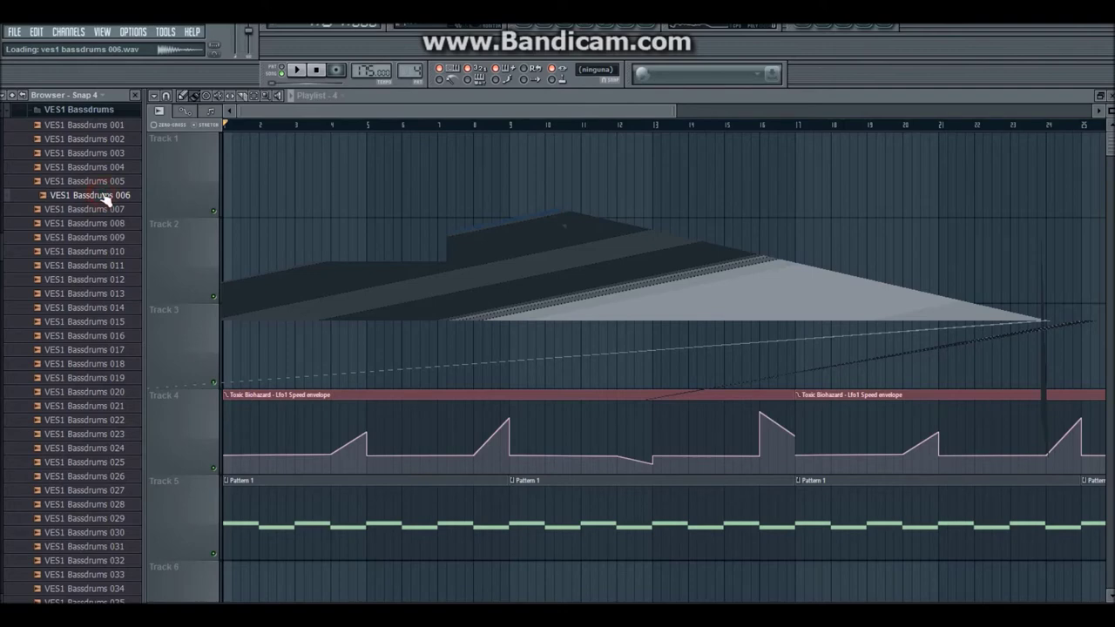
Step: Place VES1 Bassdrums 006 on Track 2 at bar 1, add a second copy at step 5, and play the kicks
left_click_drag(101, 196, 250, 259)
key("space")
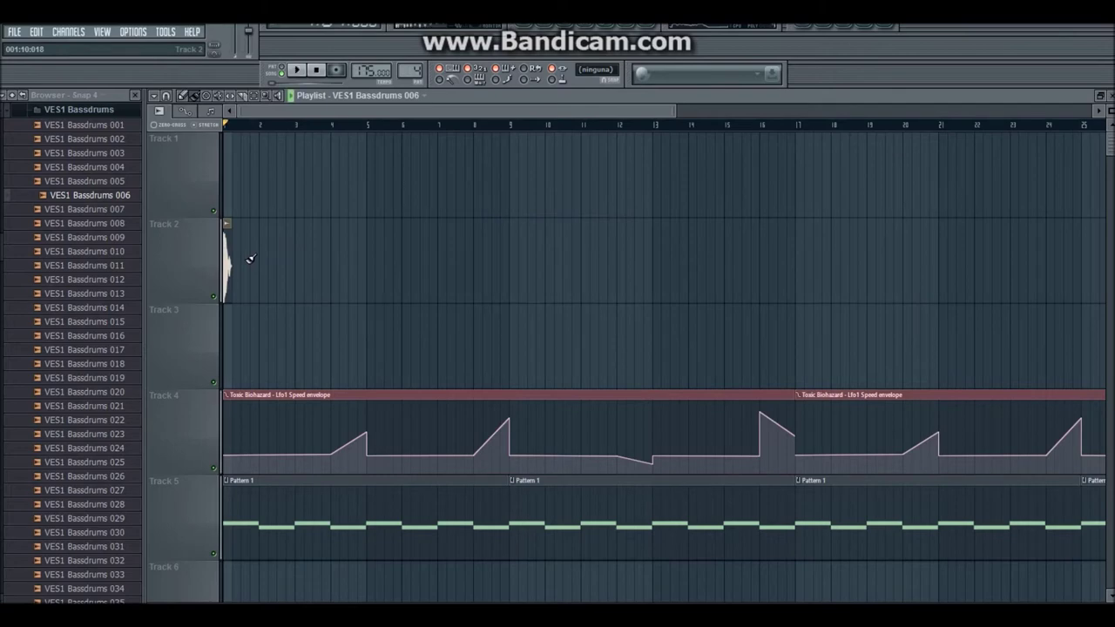
left_click(246, 253)
left_click_drag(245, 253, 236, 249)
key("space")
key("space")
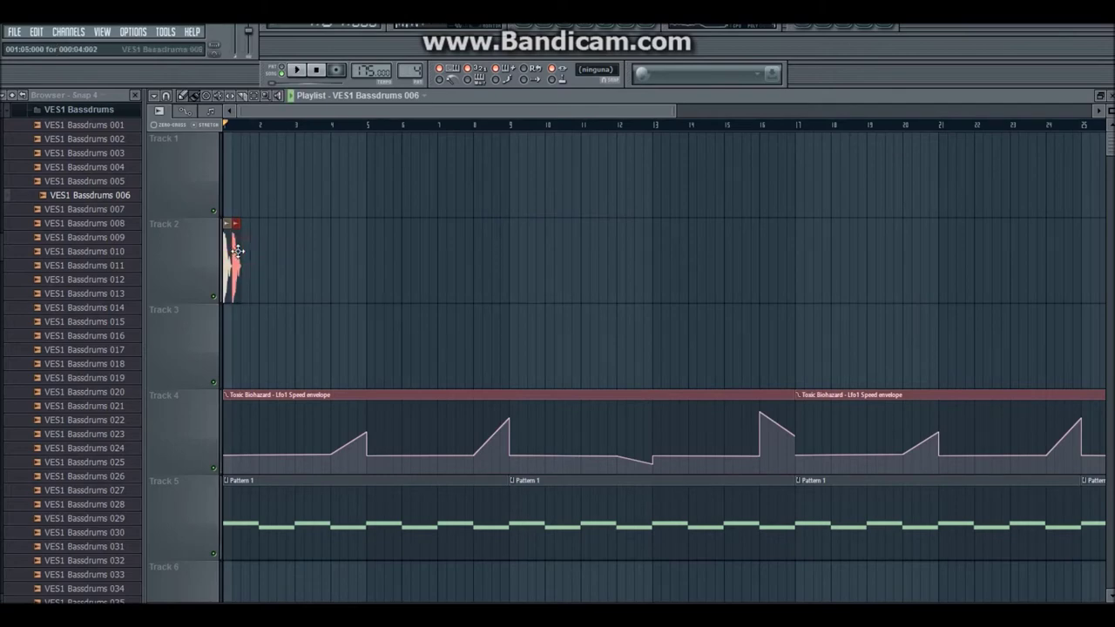
Step: Move the second kick on Track 2 to step 3 of bar 1 and play it
left_click_drag(672, 111, 321, 111)
key("space")
key("space")
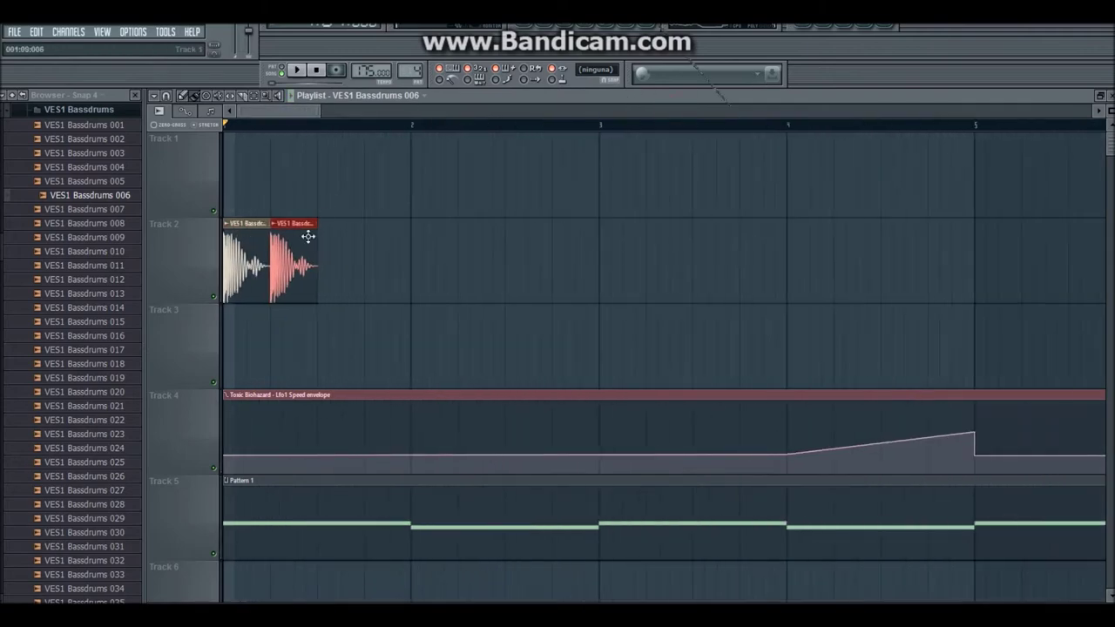
left_click_drag(298, 255, 280, 252)
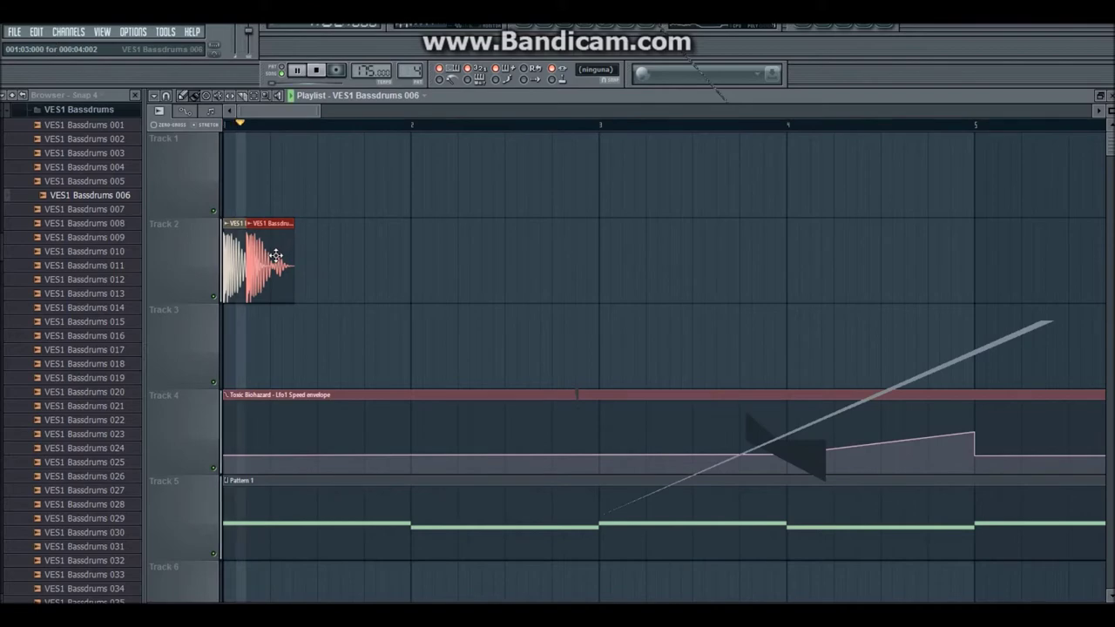
key("space")
key("space")
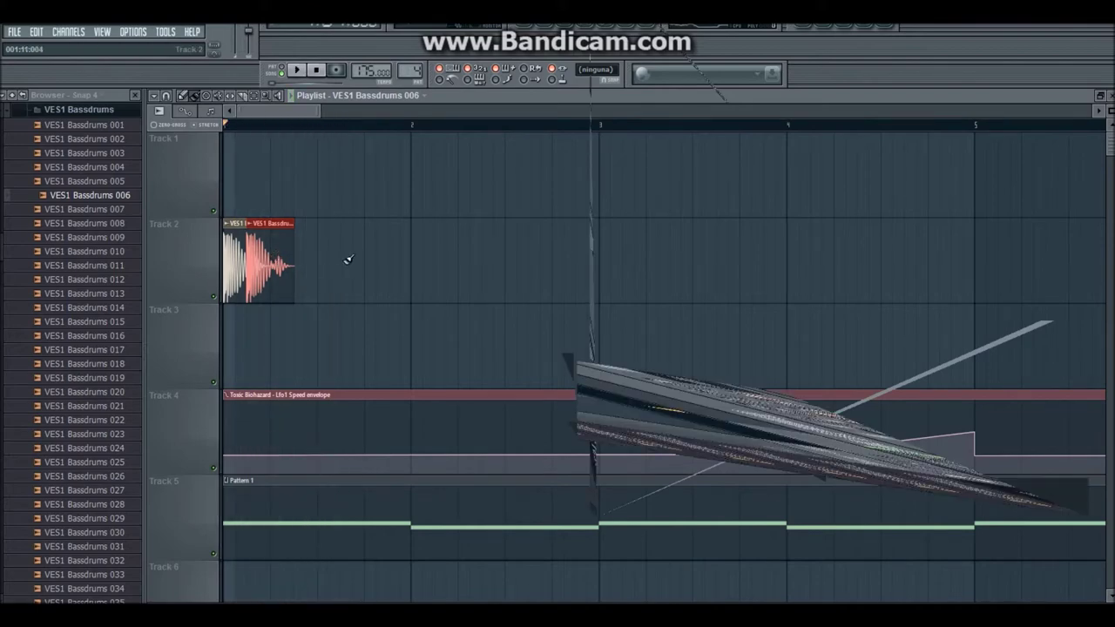
Step: Add a third VES1 Bassdrums 006 clip on Track 2, shift it to step 12 and on to step 13 of bar 1, playing each position
left_click(348, 259)
key("space")
key("space")
left_click_drag(356, 248, 369, 248)
key("space")
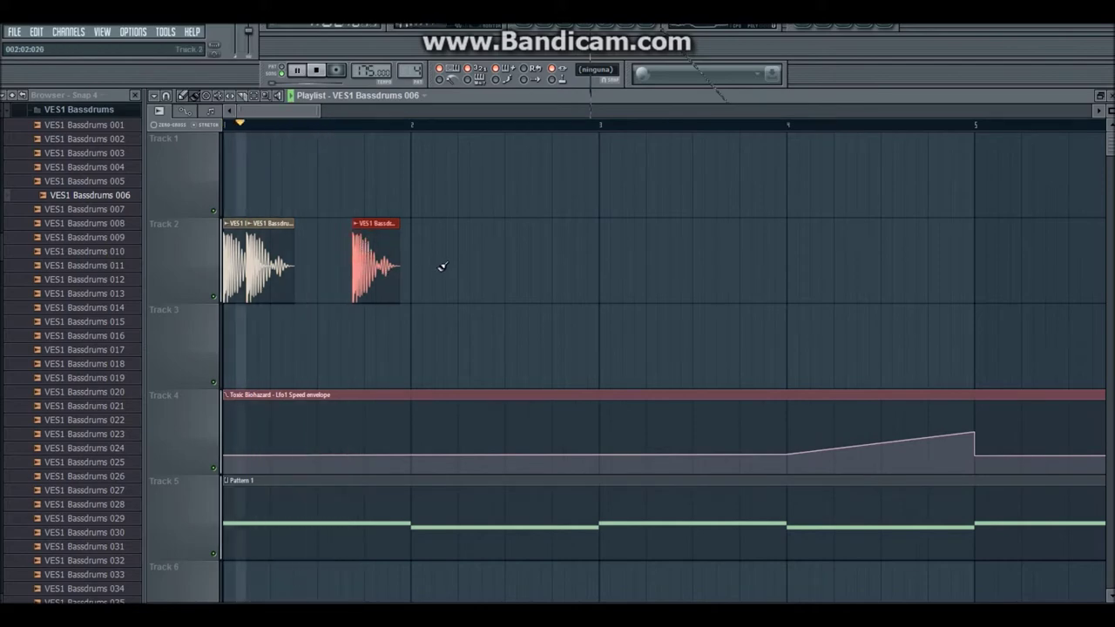
key("space")
key("space")
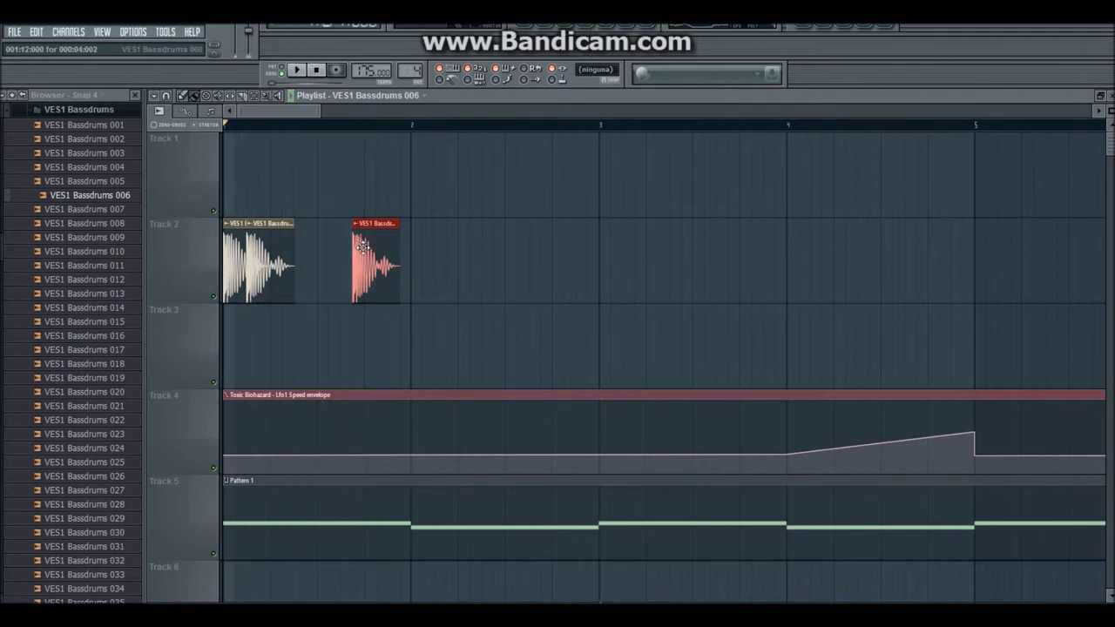
left_click_drag(365, 250, 378, 250)
key("space")
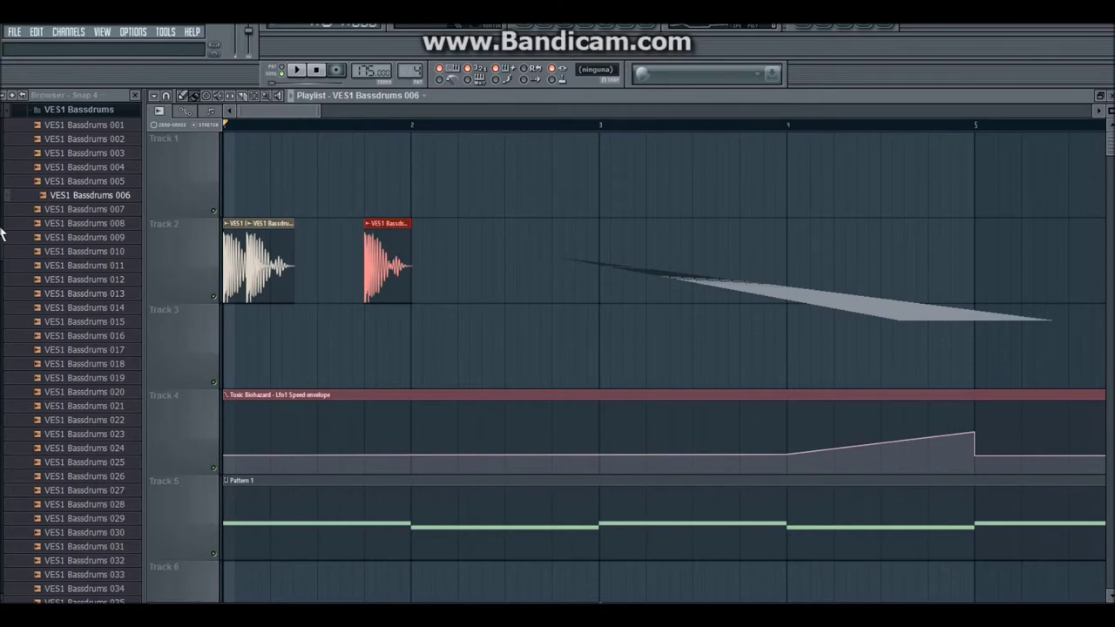
Step: Open the VES1 Snare folder in the browser and audition snare samples, including 025 and 029
scroll(34, 226, "up", 10)
left_click(50, 232)
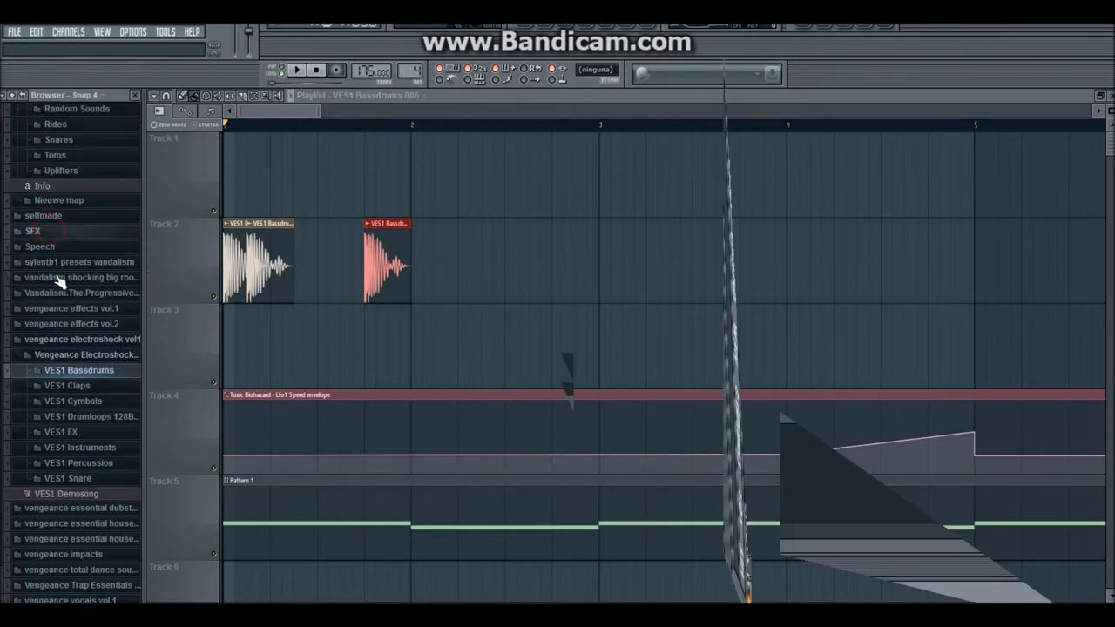
left_click(98, 478)
left_click(93, 409)
left_click(102, 465)
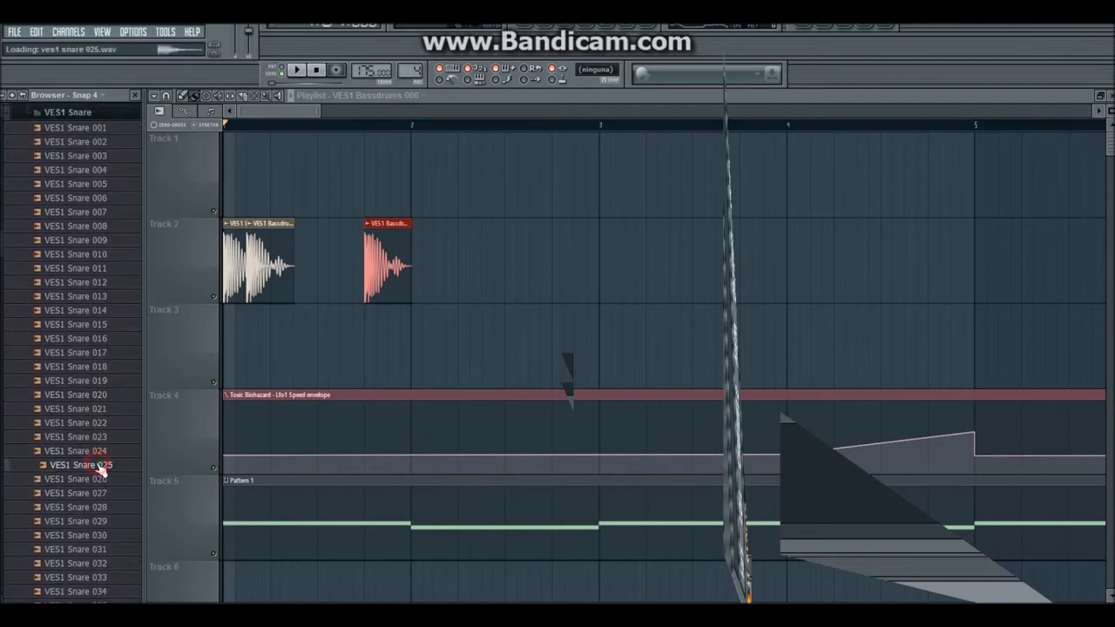
left_click(103, 519)
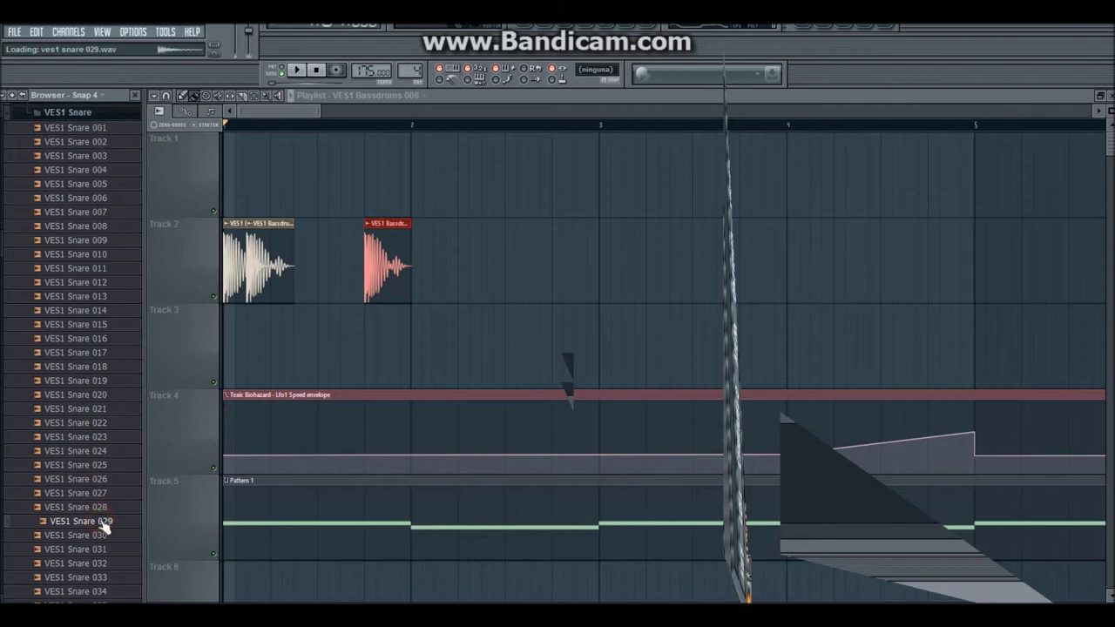
Step: Place VES1 Snare 029 on Track 3 at step 5 of bar 1 and play the beat
left_click_drag(103, 522, 281, 340)
key("space")
key("space")
key("space")
key("space")
Step: Move the last kick on Track 2 to step 11 of bar 1 and delete the kick at step 3, playing the beat
left_click_drag(379, 273, 356, 272)
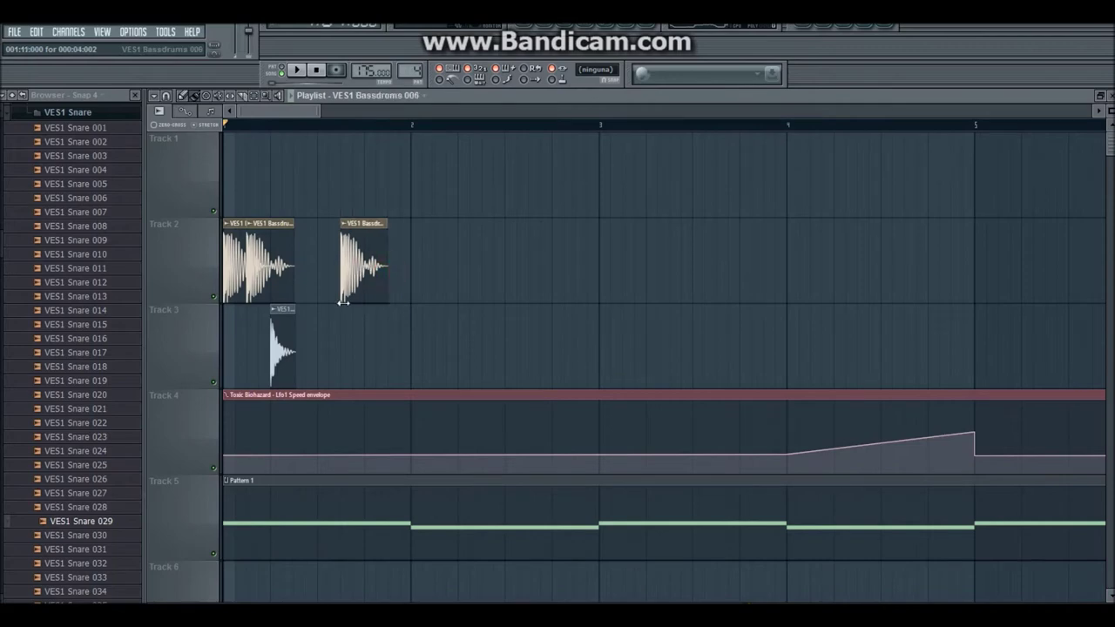
key("space")
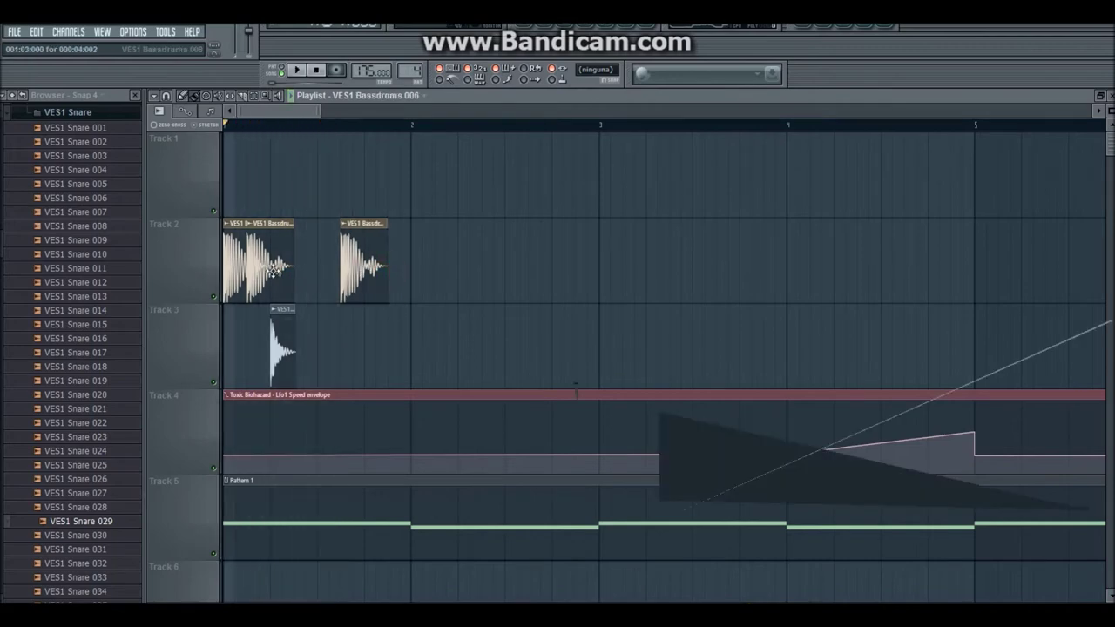
right_click(274, 270)
key("space")
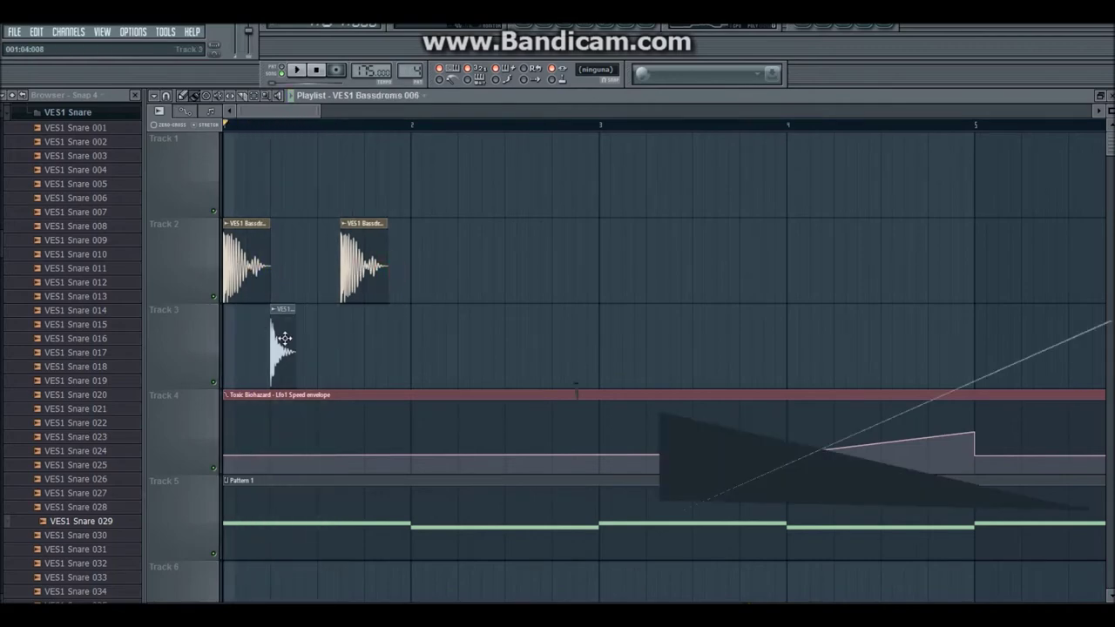
Step: Add a second VES1 Snare 029 clip on Track 3 at step 13 of bar 1 and play it
left_click(284, 338)
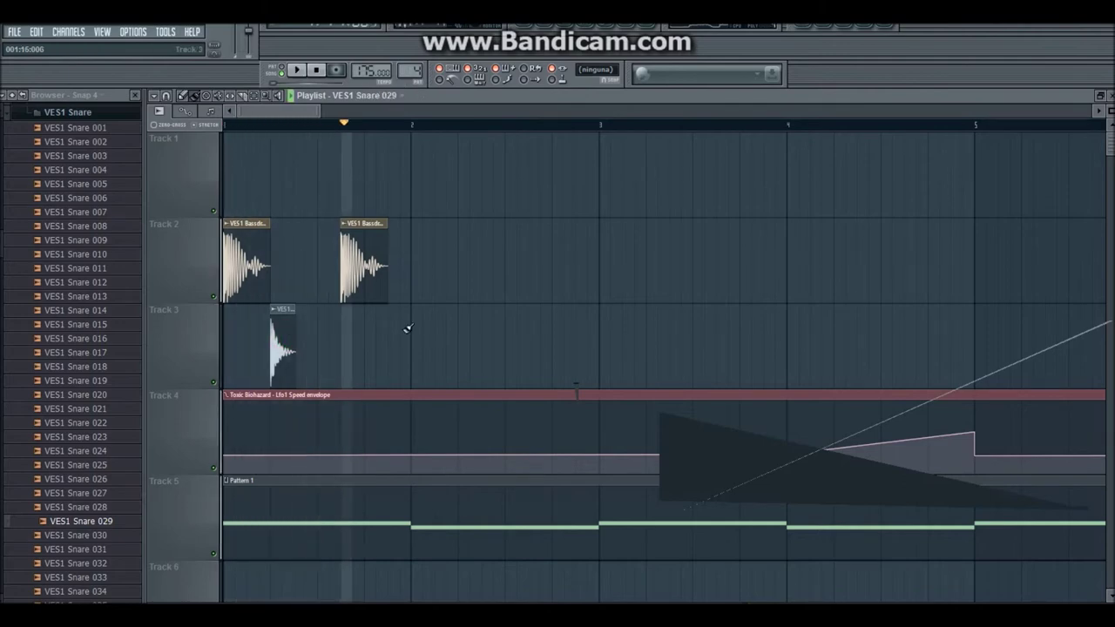
left_click(364, 327)
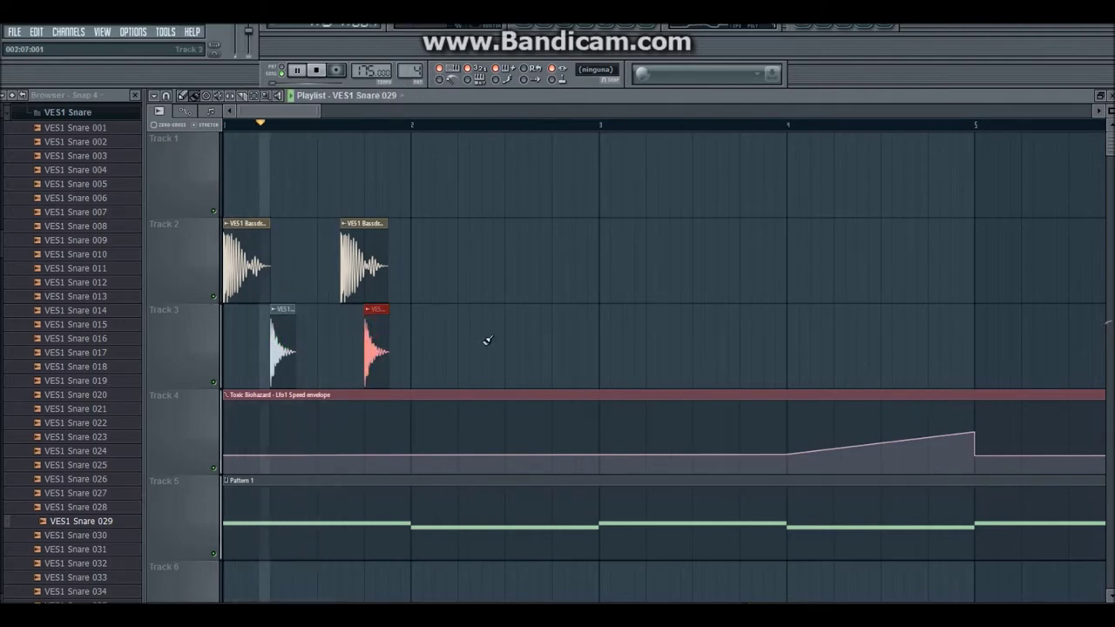
key("space")
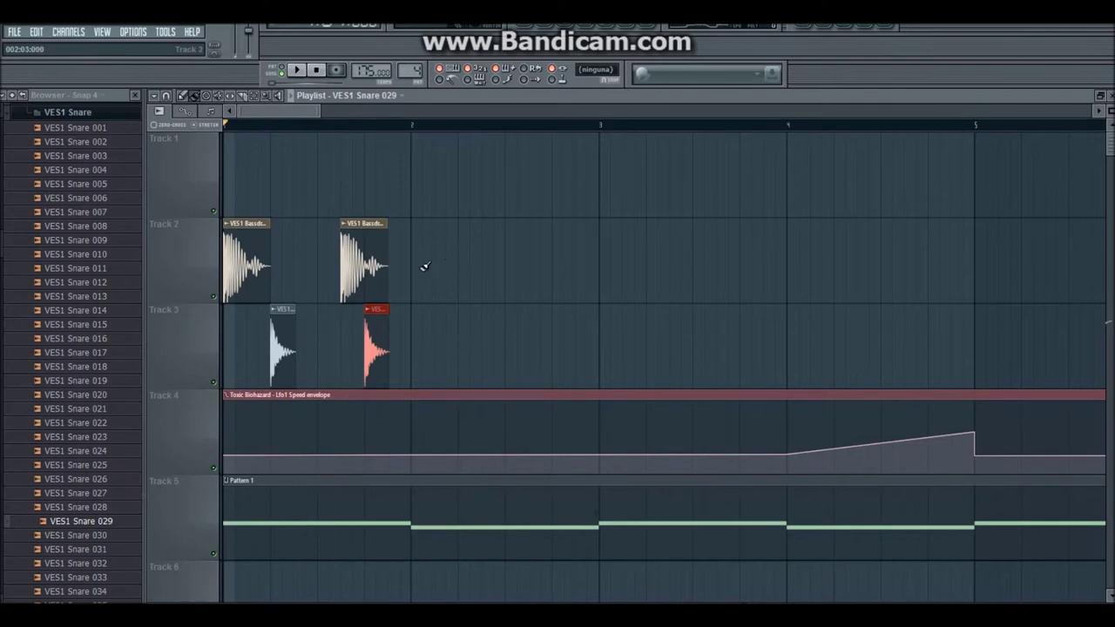
Step: Add a kick on Track 2 at the start of bar 2 and a snare on Track 3 at step 5 of bar 2, and play them
left_click(361, 265)
left_click(412, 266)
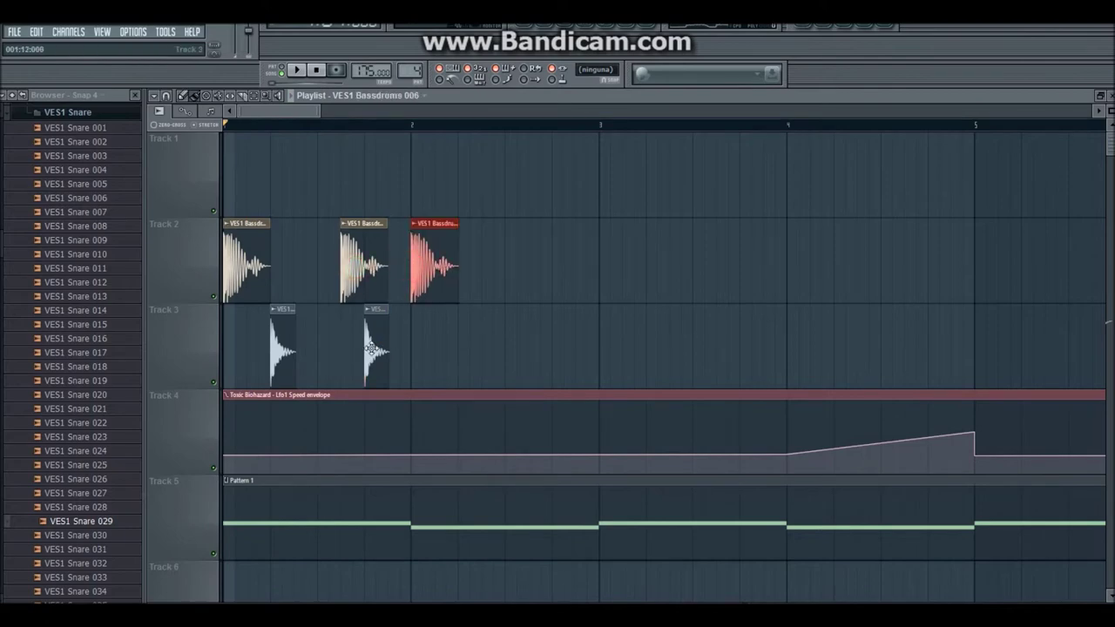
left_click(369, 349)
left_click(461, 351)
key("space")
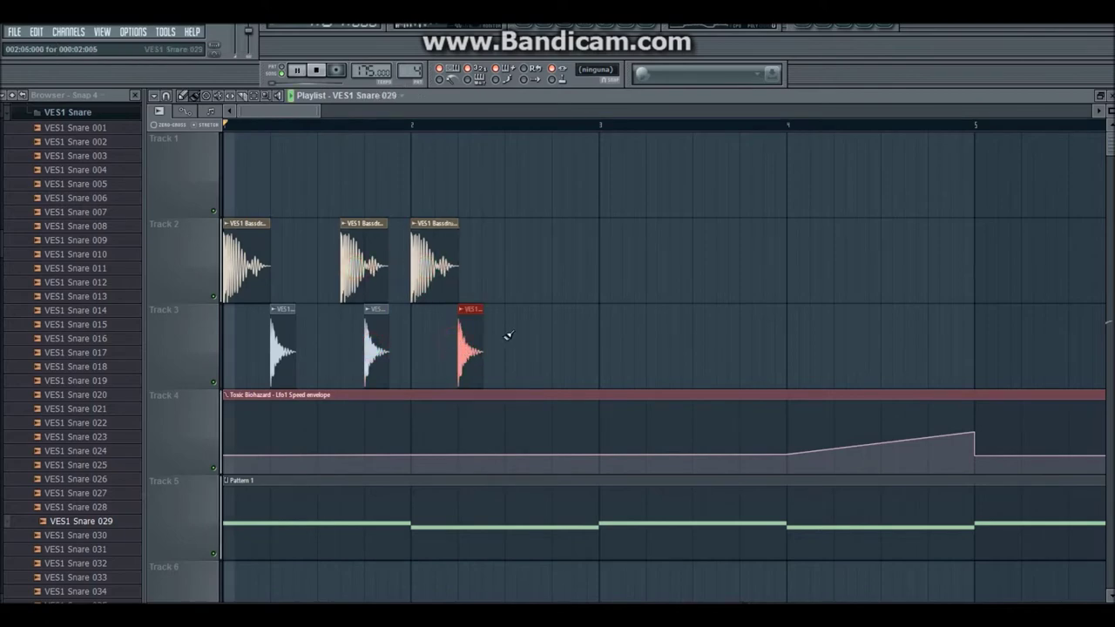
key("space")
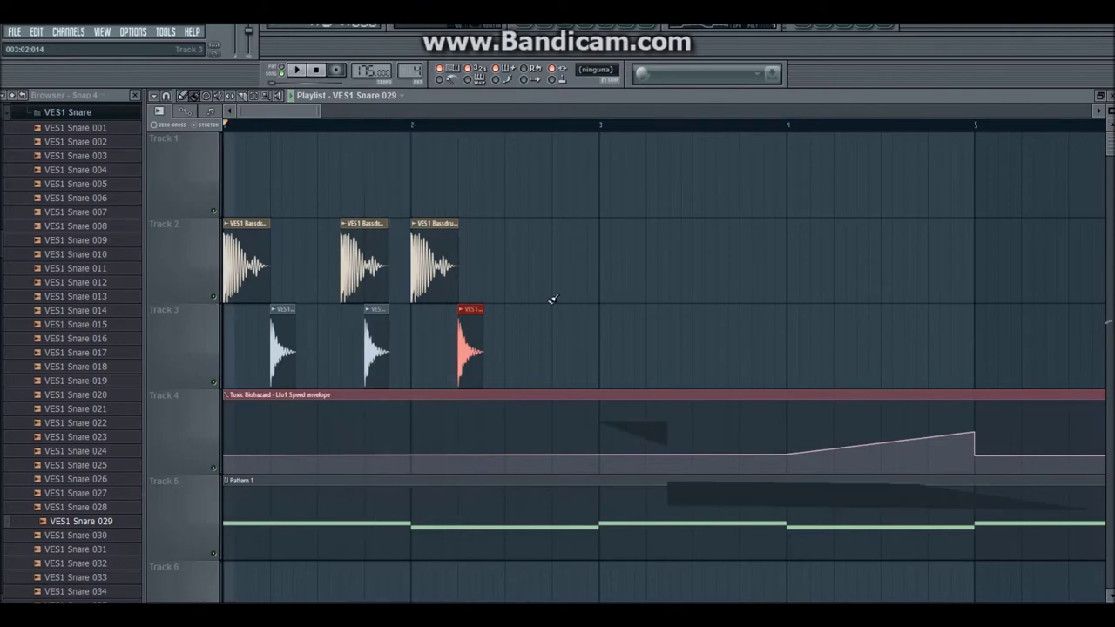
Step: Shift the bar 2 snare to step 6 and the bar 2 kick to step 3, and play the beat
key("space")
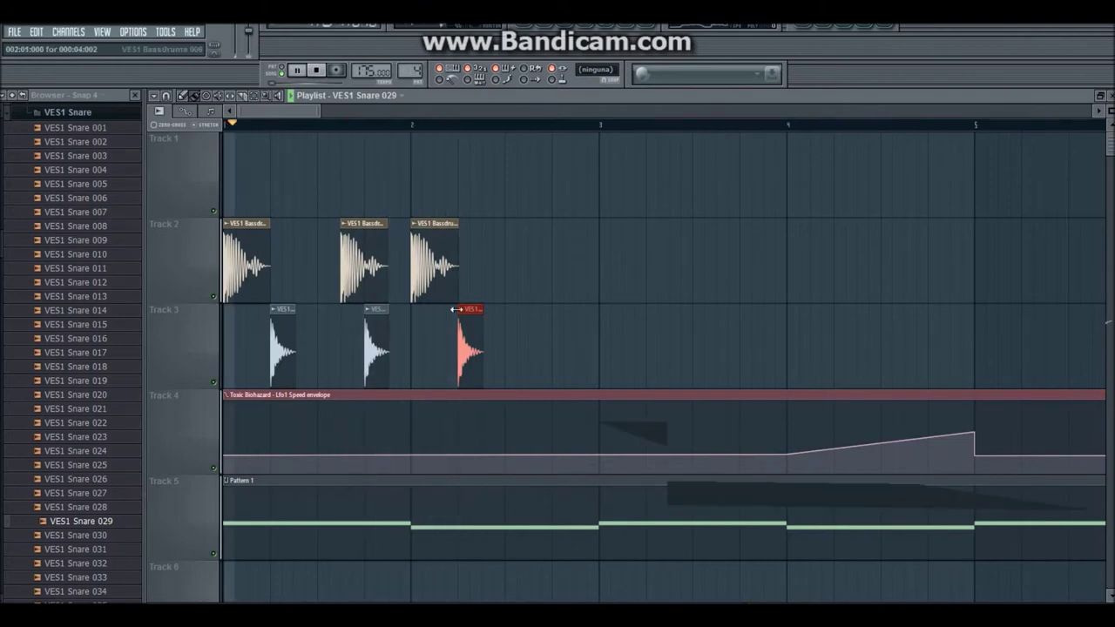
left_click_drag(468, 325, 446, 322)
key("space")
left_click_drag(478, 258, 456, 278)
key("space")
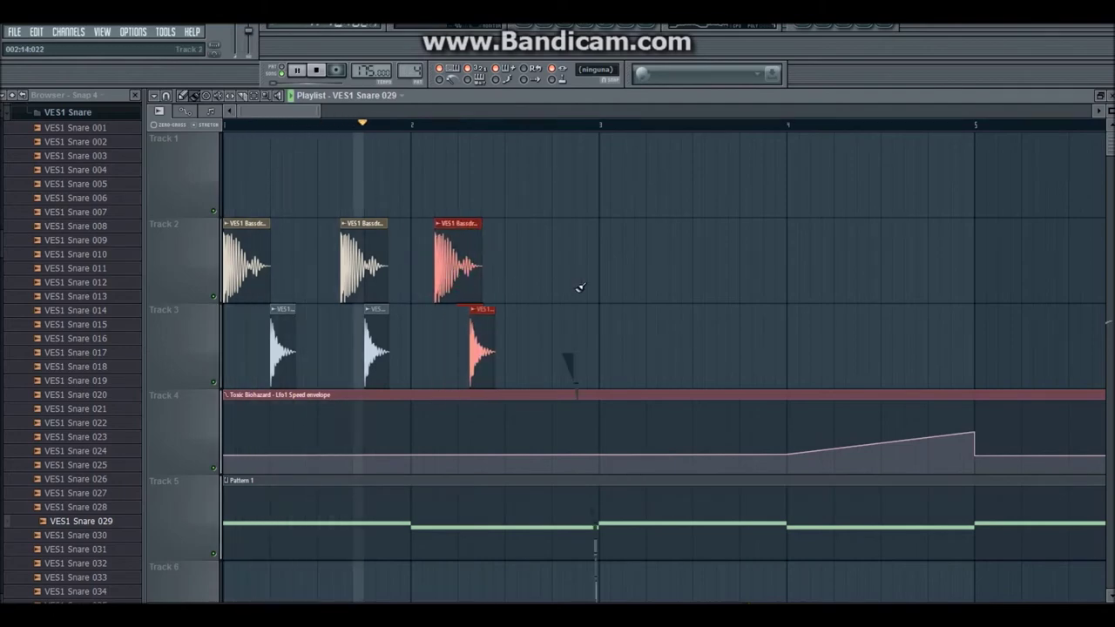
Step: Move the bar 2 snare to step 5, add a kick at step 11 and a snare at step 13 of bar 2, and play them
key("space")
left_click(460, 272)
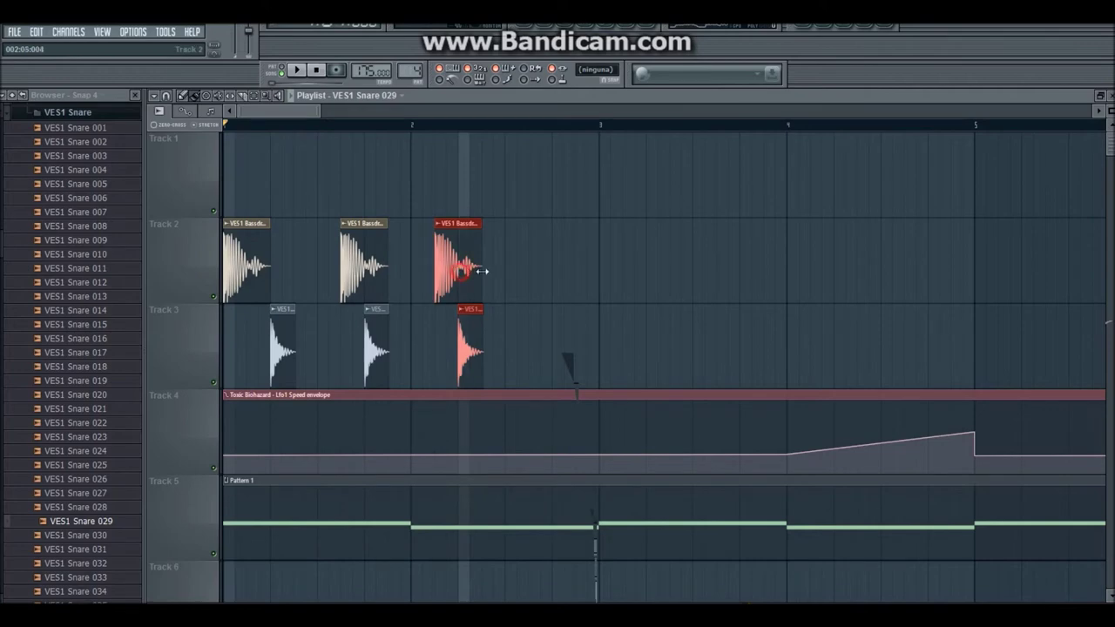
left_click(512, 272)
left_click_drag(515, 275, 560, 350)
mouse_move(459, 272)
left_mouse_down()
mouse_move(471, 271)
mouse_move(459, 266)
left_mouse_up()
left_click(538, 273)
key("space")
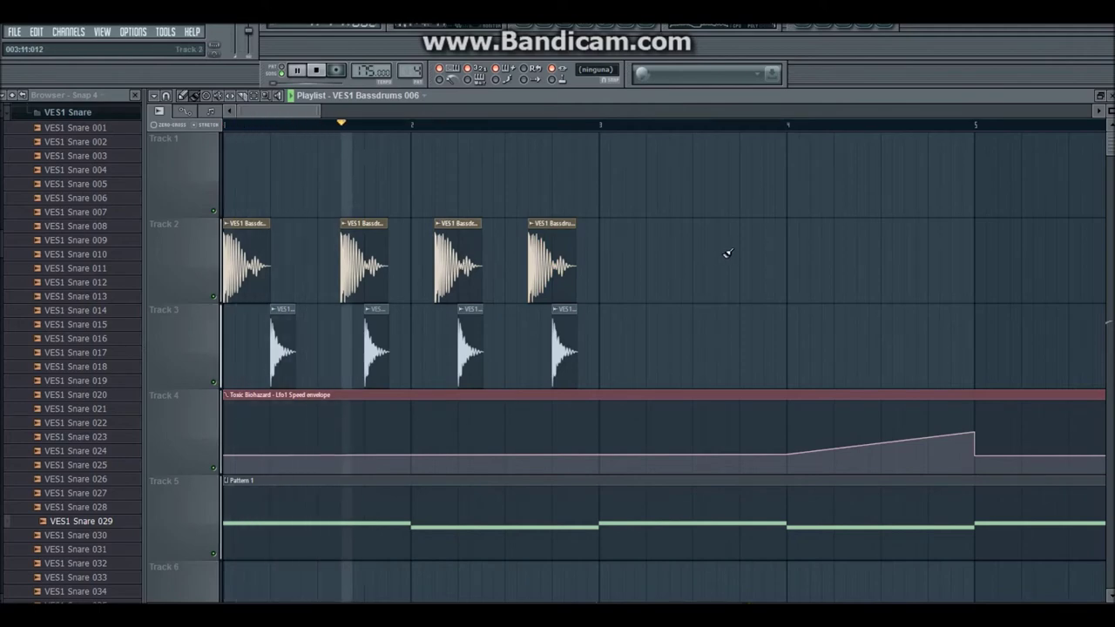
key("space")
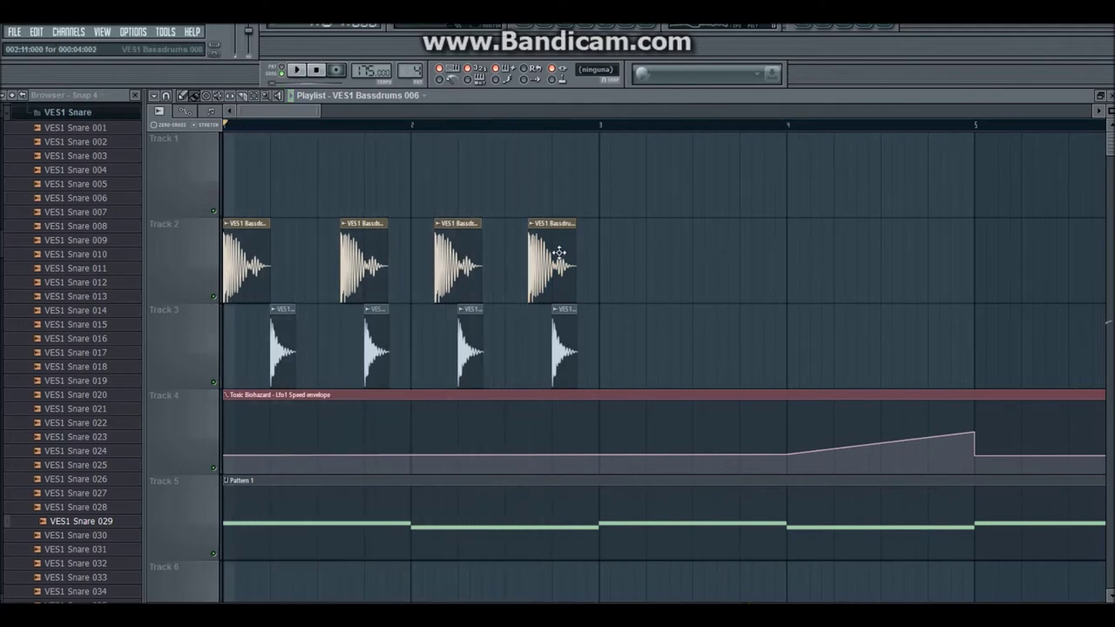
Step: Add kicks on Track 2 at step 15 of bar 2 and at the start of bar 3, playing the beat after each
left_click(601, 269)
key("space")
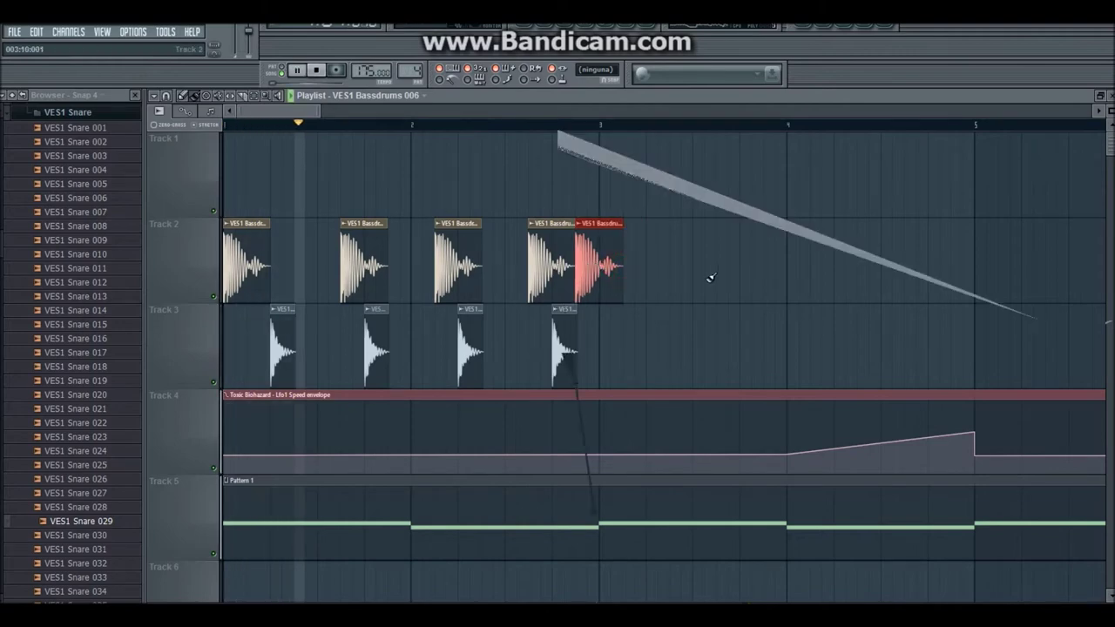
key("space")
left_click_drag(622, 316, 619, 235)
key("space")
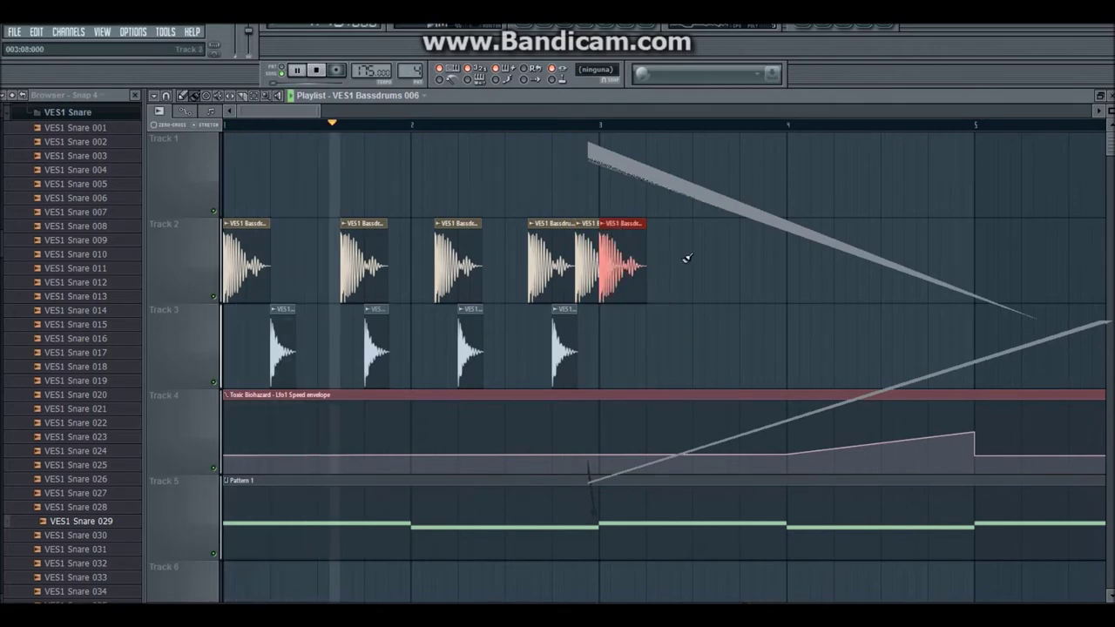
key("space")
left_click(646, 332)
key("space")
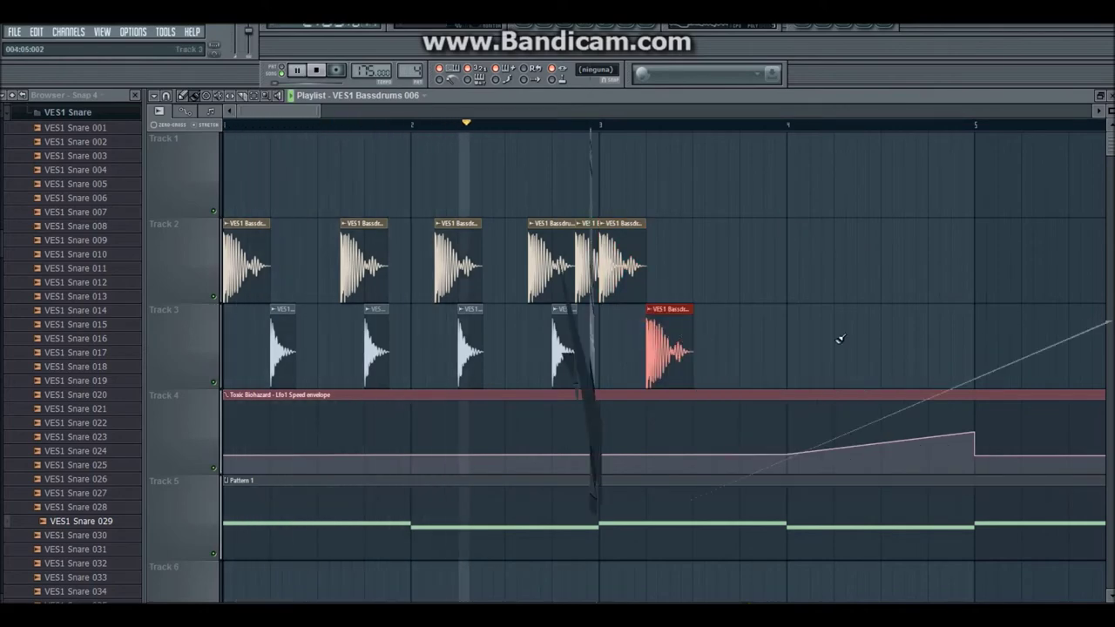
key("space")
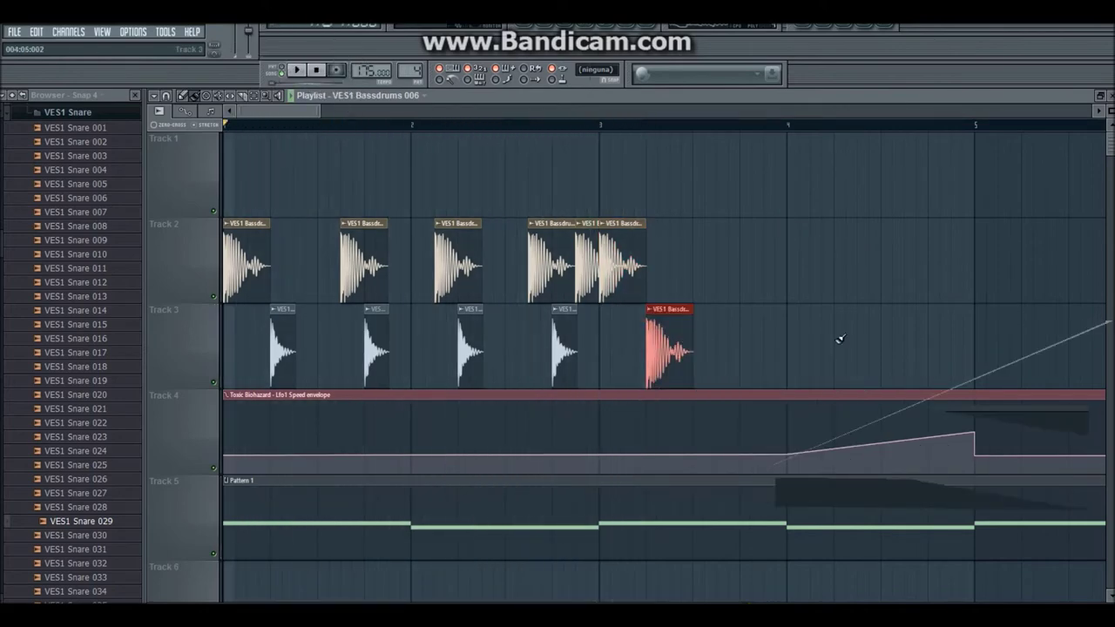
right_click(680, 328)
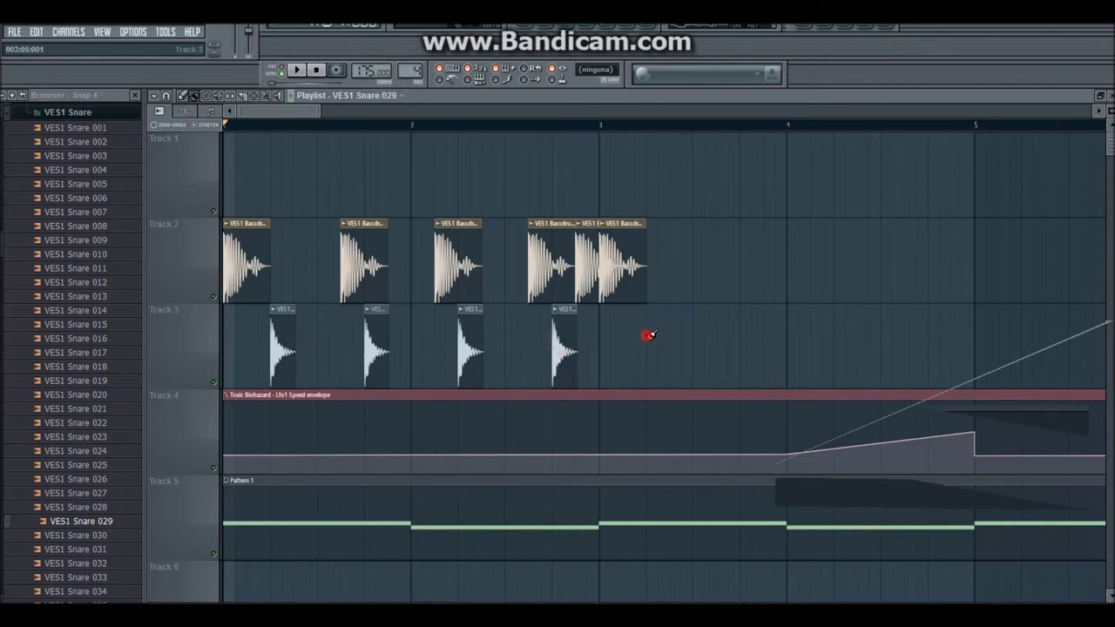
Step: Add a VES1 Snare 029 clip on Track 3 at step 5 and a kick on Track 2 at step 7 of bar 3, playing the beat
left_click(649, 335)
key("space")
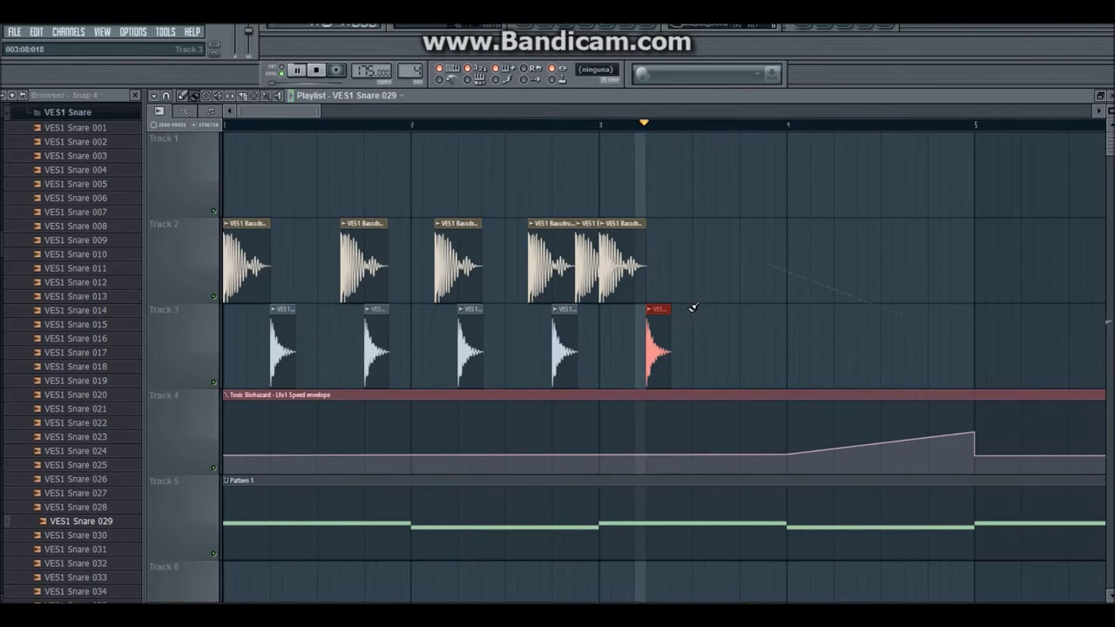
left_click(693, 277)
key("space")
key("space")
right_click(697, 272)
left_click(622, 261)
left_click(695, 264)
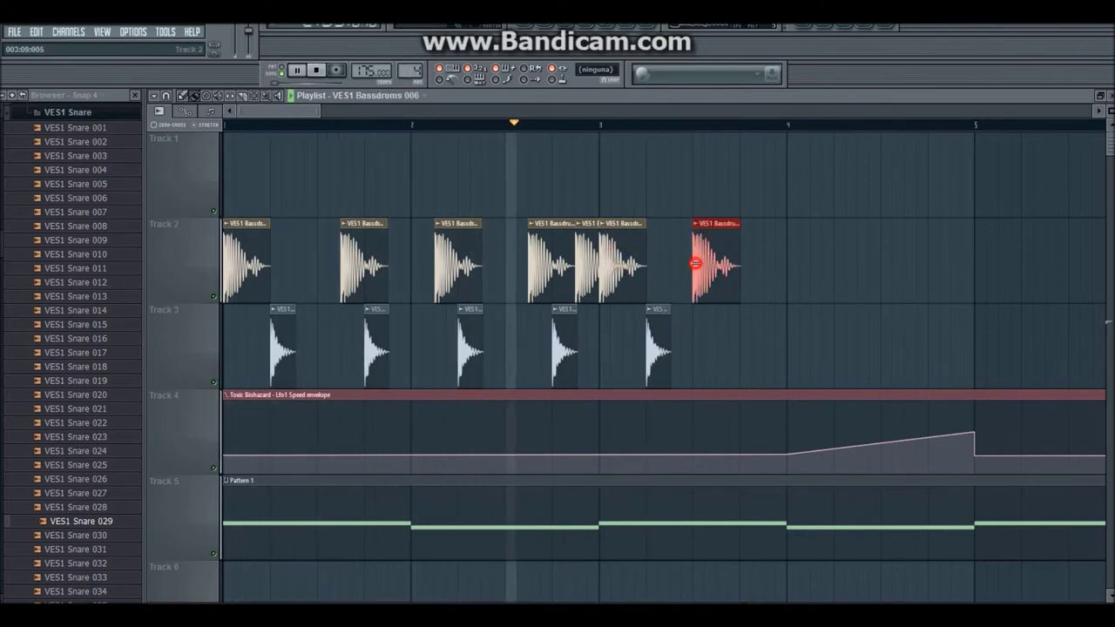
key("space")
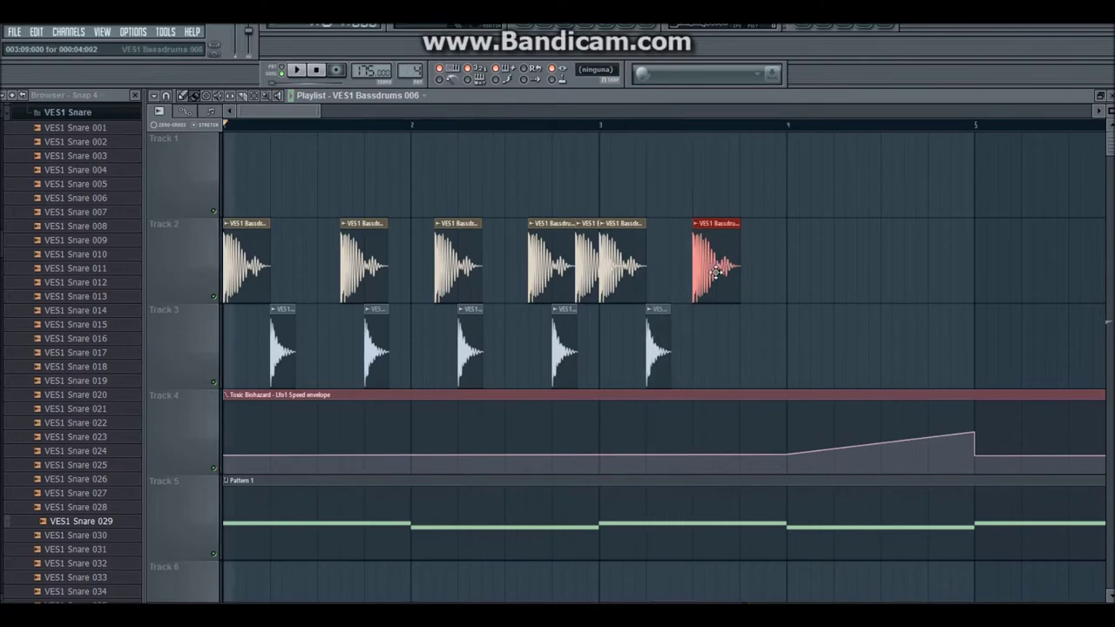
left_click_drag(702, 273, 693, 273)
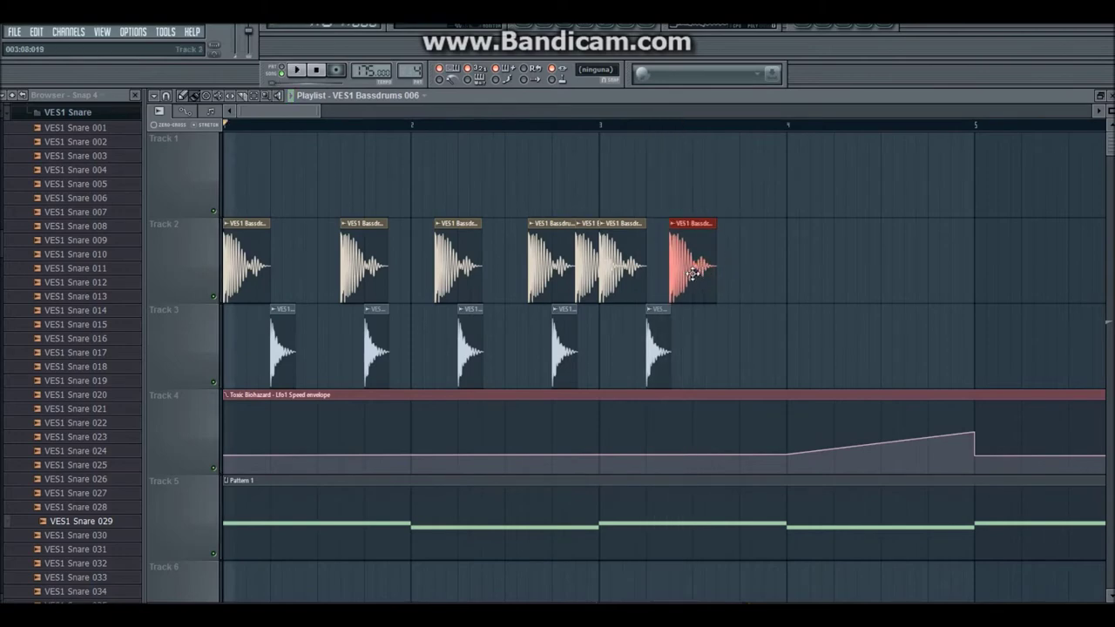
Step: Add a kick on Track 2 at step 11 and a snare on Track 3 at step 13 of bar 3, and play the beat
left_click(740, 274)
key("space")
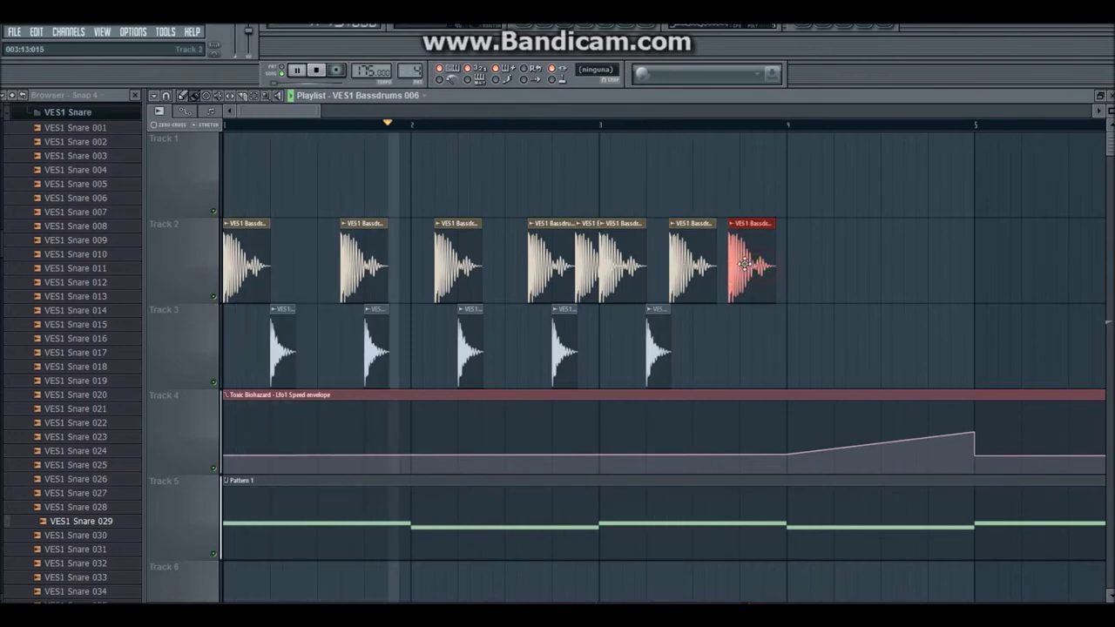
left_click_drag(744, 264, 733, 265)
key("space")
left_click(741, 345)
key("space")
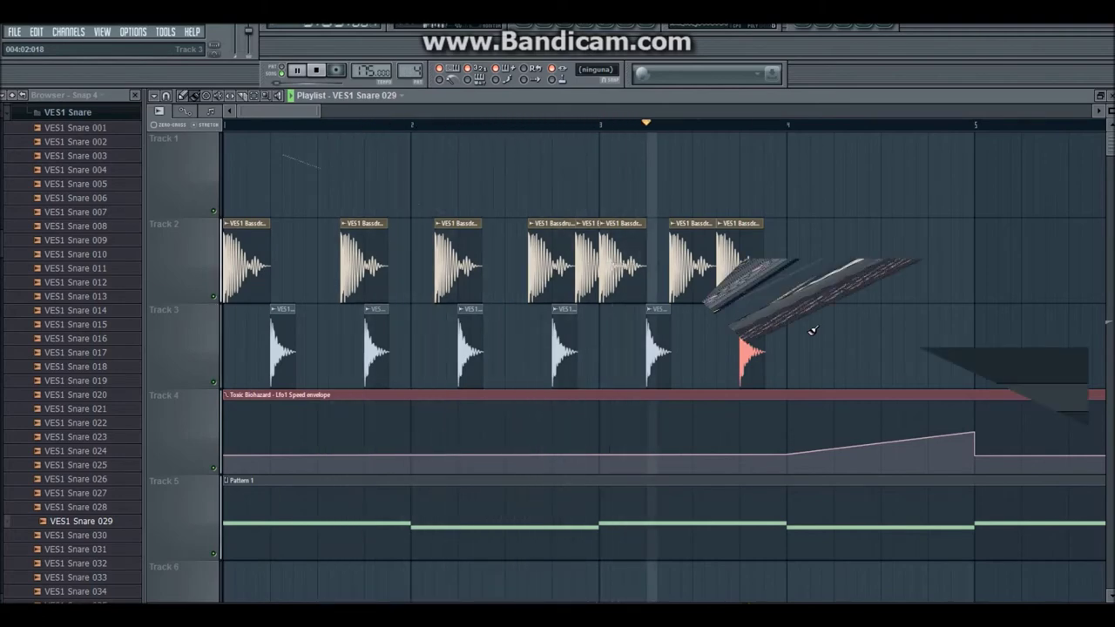
key("space")
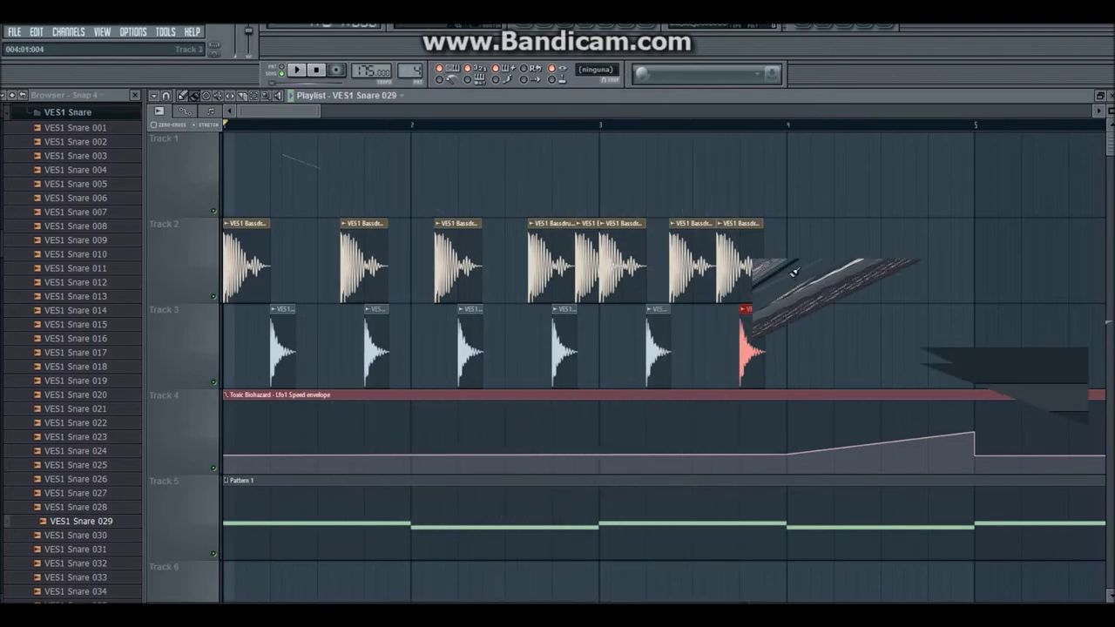
Step: Add a kick on Track 2 at step 3 and a snare on Track 3 at step 5 of bar 4
left_click(736, 266)
left_click(813, 270)
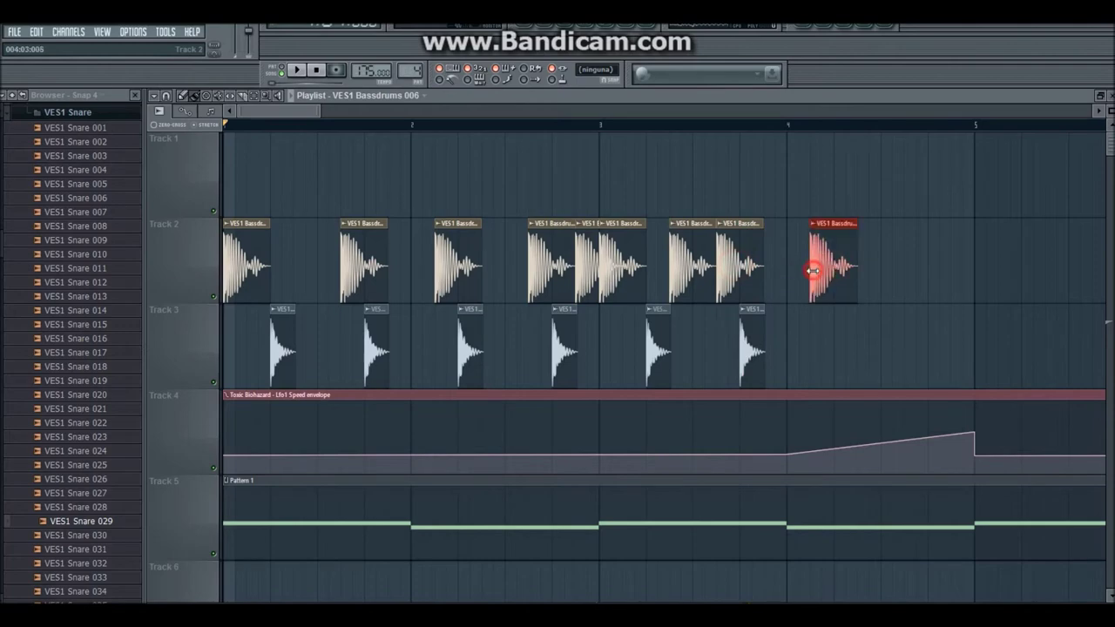
left_click(834, 344)
Step: Add two more VES1 Bassdrums 006 kicks on Track 2 at steps 7 and 11 of bar 4, playing the beat in between
left_click(832, 277)
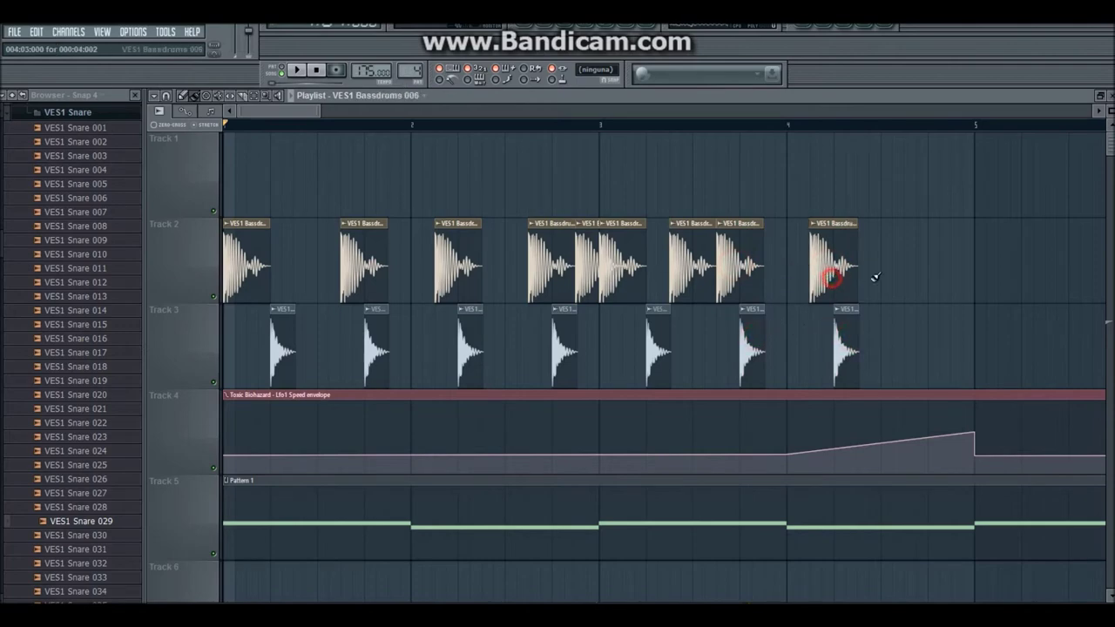
left_click(902, 277)
key("space")
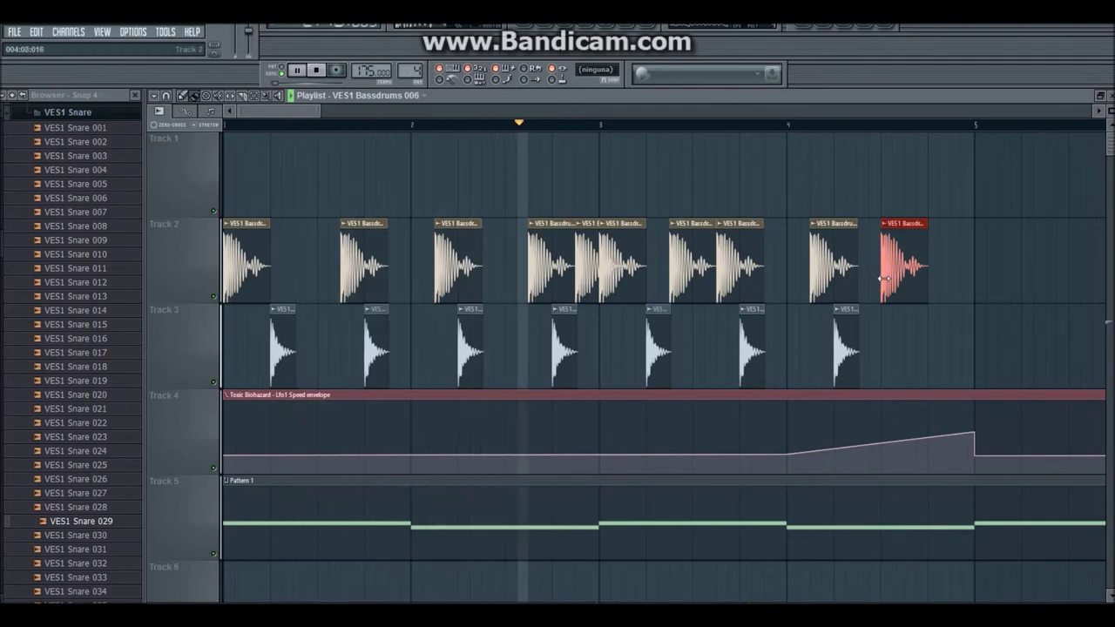
left_click_drag(903, 273, 878, 275)
key("space")
left_click_drag(910, 280, 921, 279)
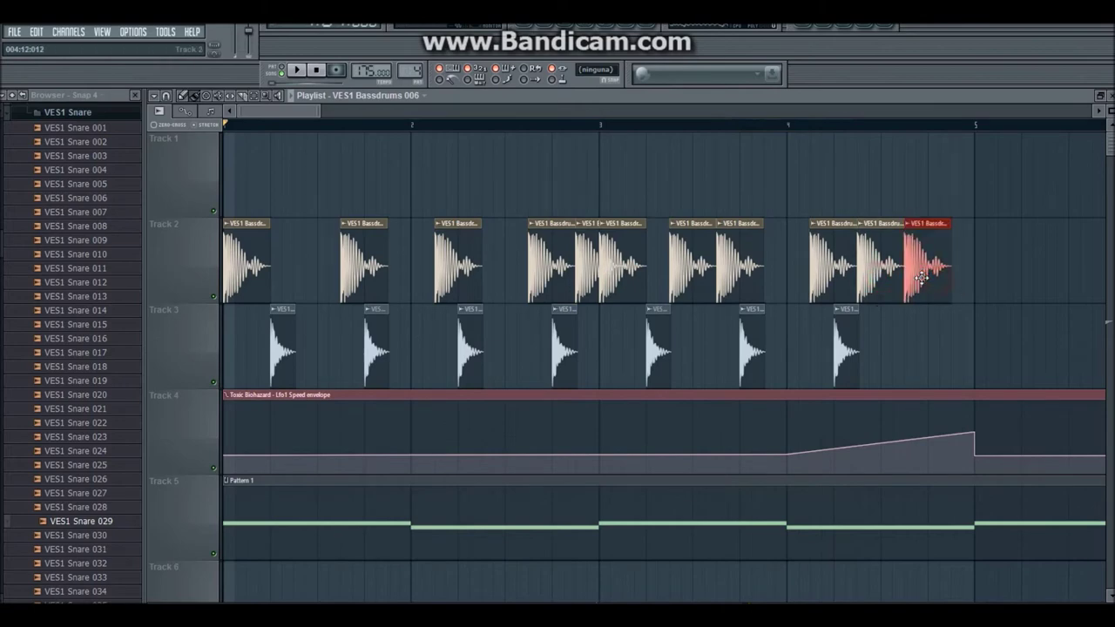
Step: Add a VES1 Snare 029 clip on Track 3 at step 13 of bar 4 and play the whole beat
left_click(851, 334)
left_click(926, 340)
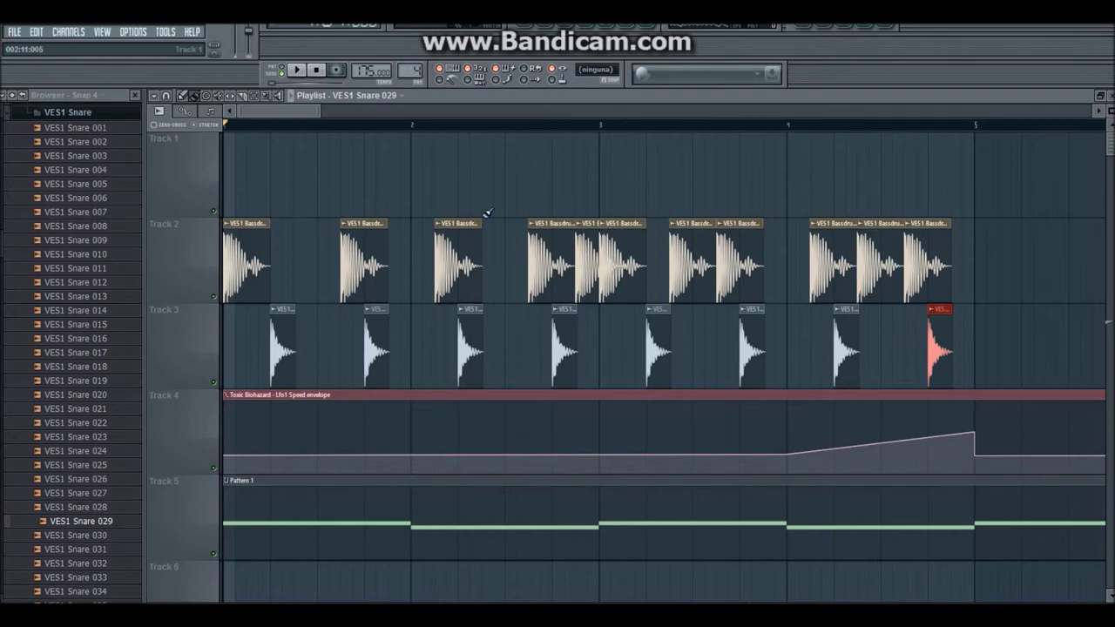
key("space")
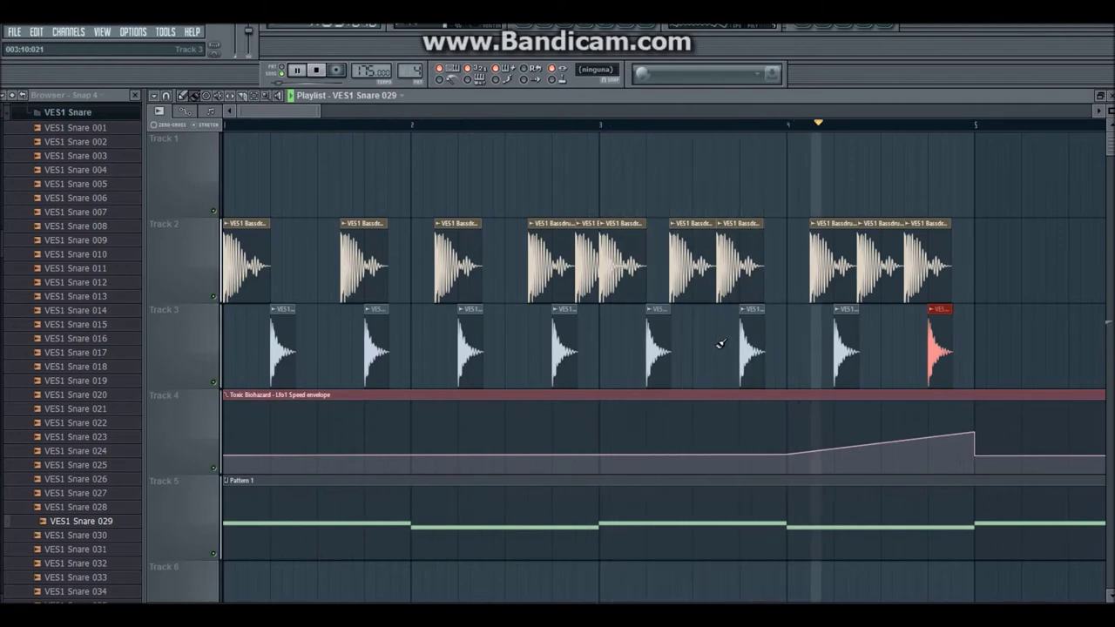
key("space")
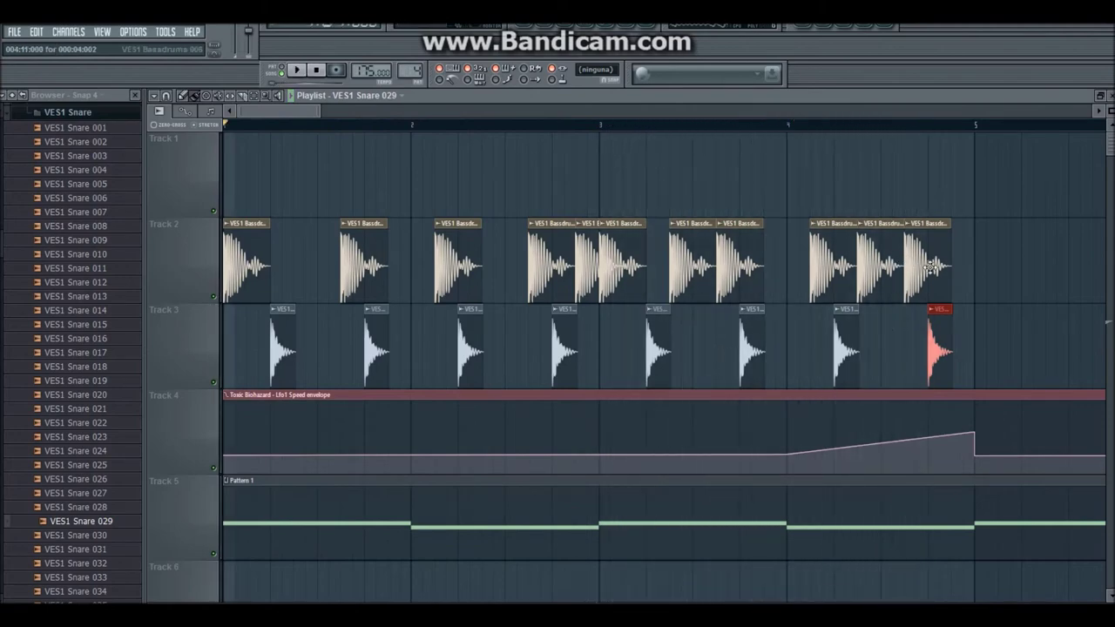
Step: Try two VES1 Snare 016 clips on Track 1 at steps 15 and 16 of bar 4, play them and remove both
left_click(102, 331)
left_click(104, 338)
left_click(108, 352)
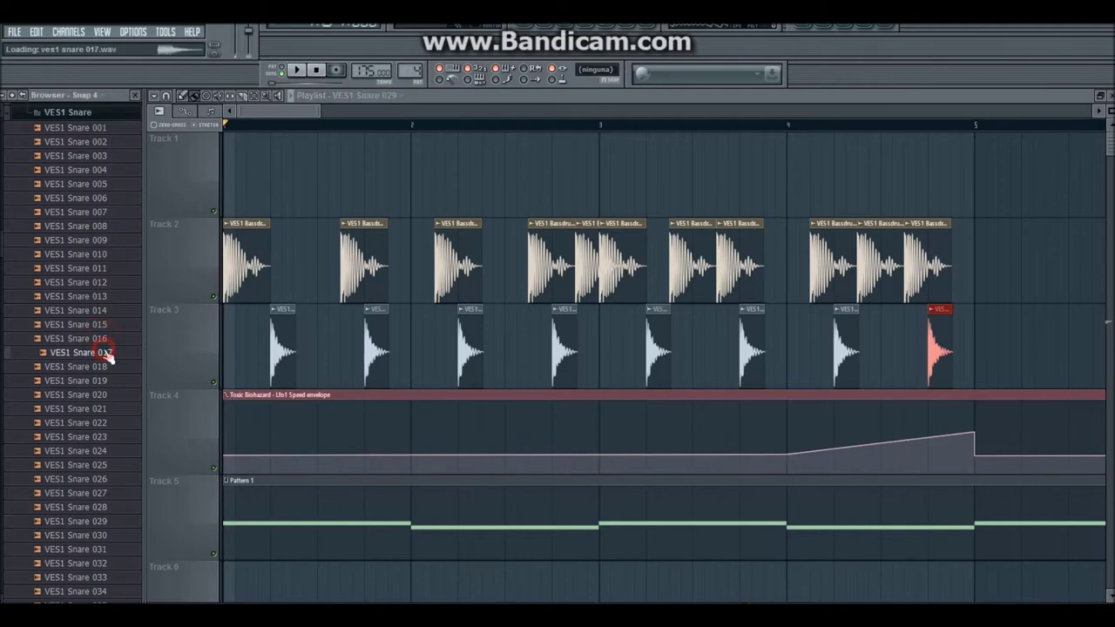
left_click(109, 343)
left_click_drag(111, 347, 973, 196)
left_click(981, 198)
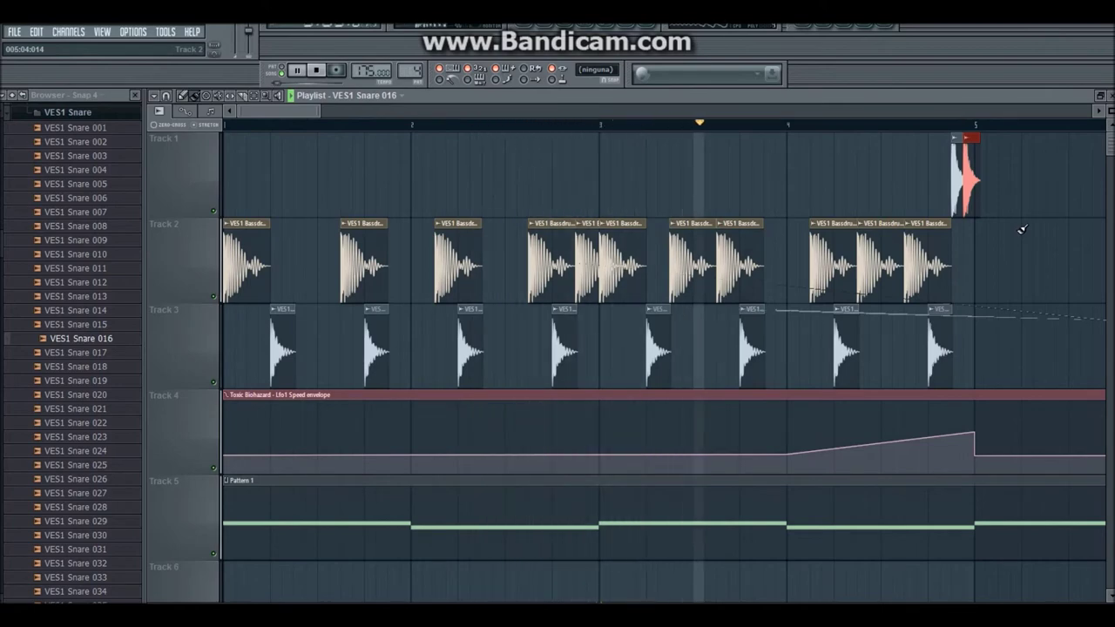
key("space")
right_click(965, 183)
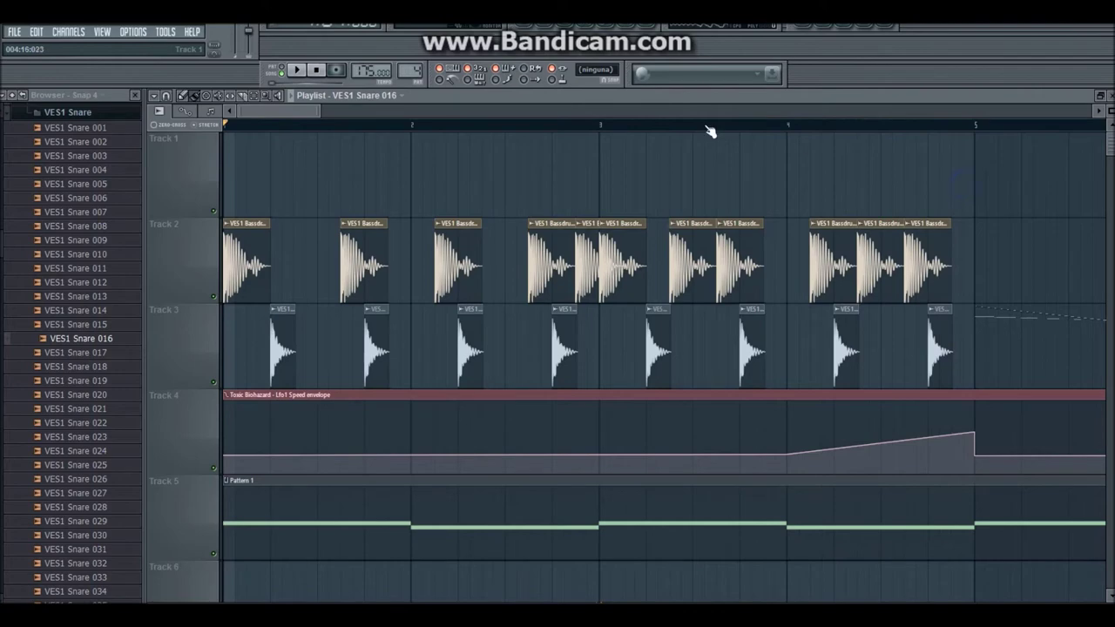
Step: Audition open hi-hat samples from the VES1 Cymbals folder, including VES1 OP Hihat 005 and 001
scroll(78, 252, "up", 10)
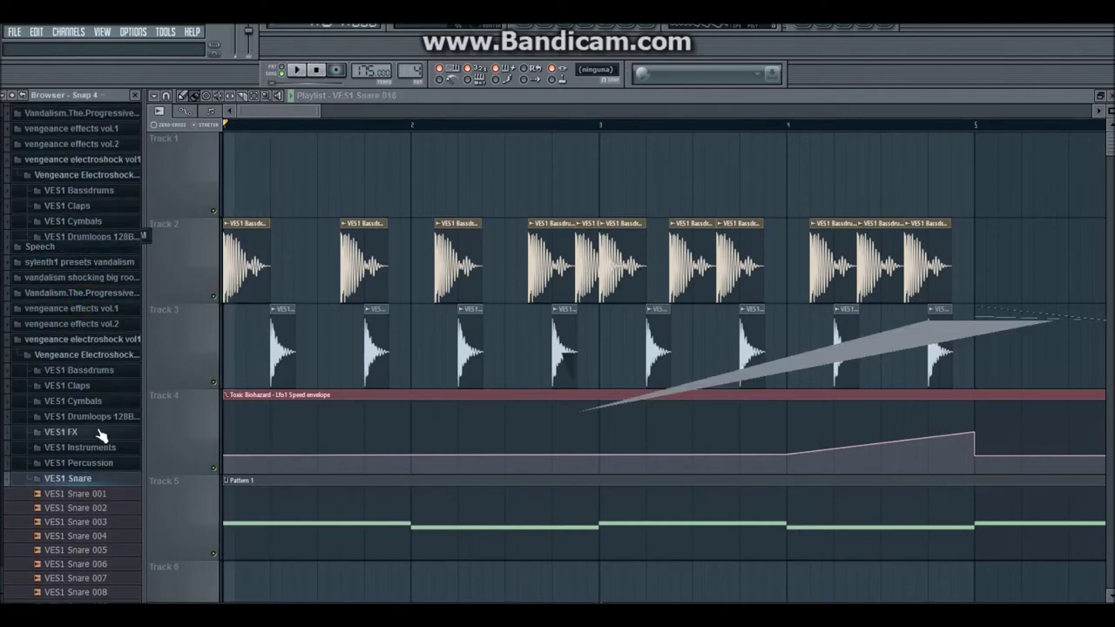
left_click(91, 403)
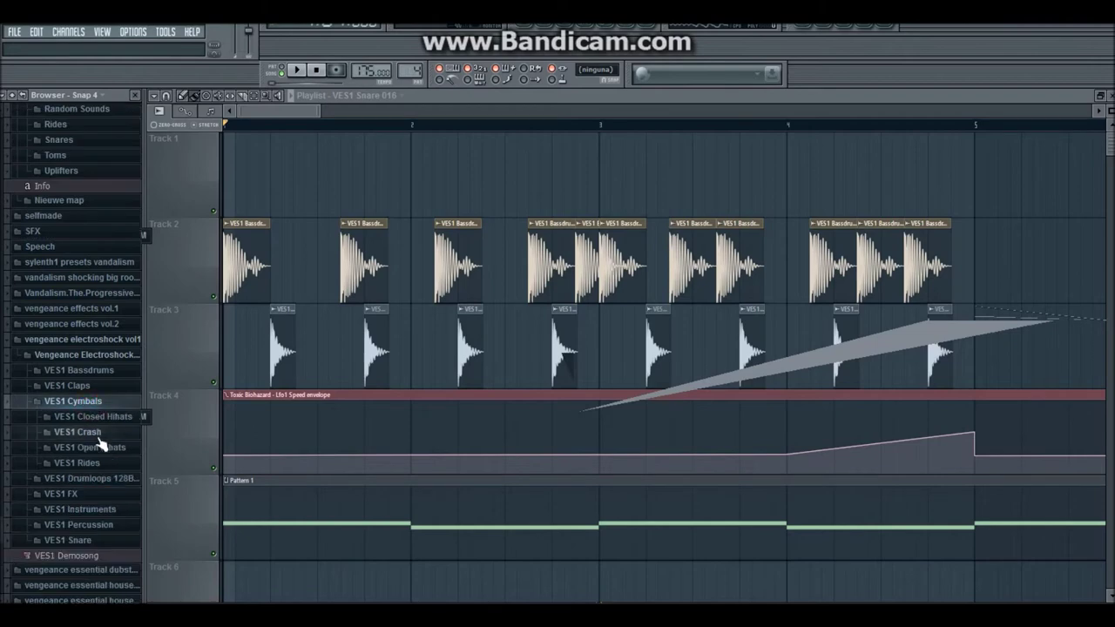
left_click(97, 447)
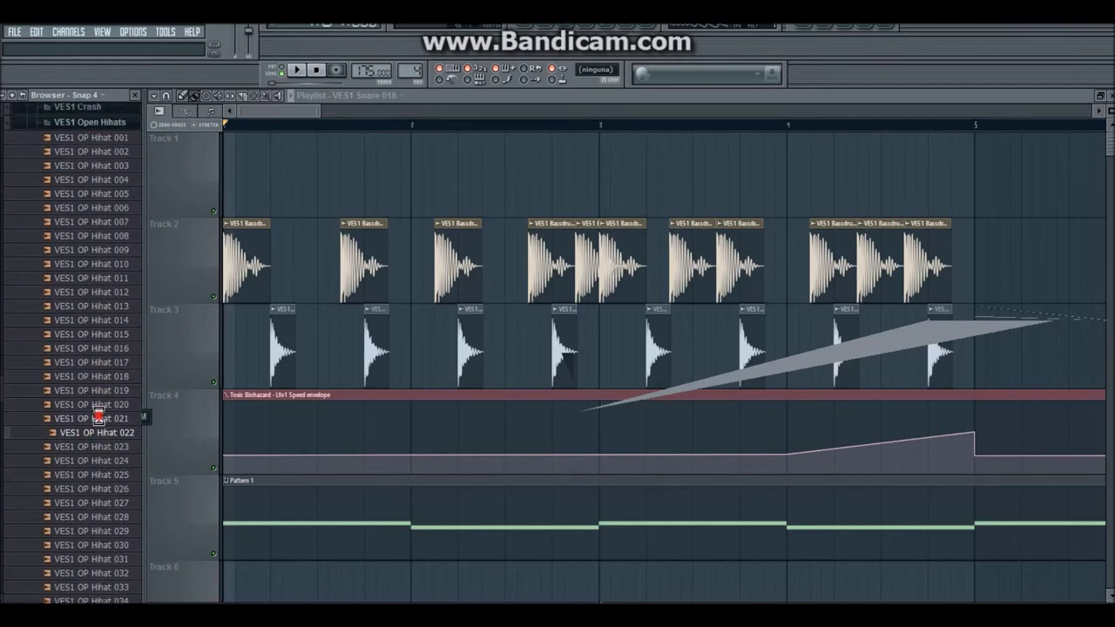
left_click(96, 223)
left_click(93, 208)
left_click(92, 191)
left_click(92, 180)
left_click(101, 194)
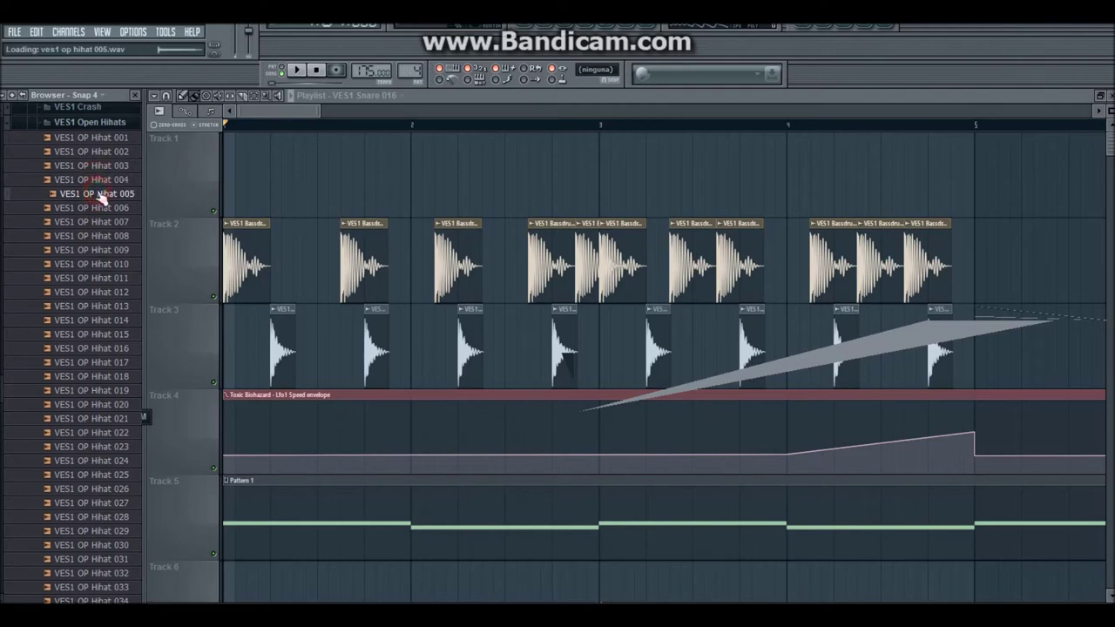
left_click(101, 165)
left_click(99, 140)
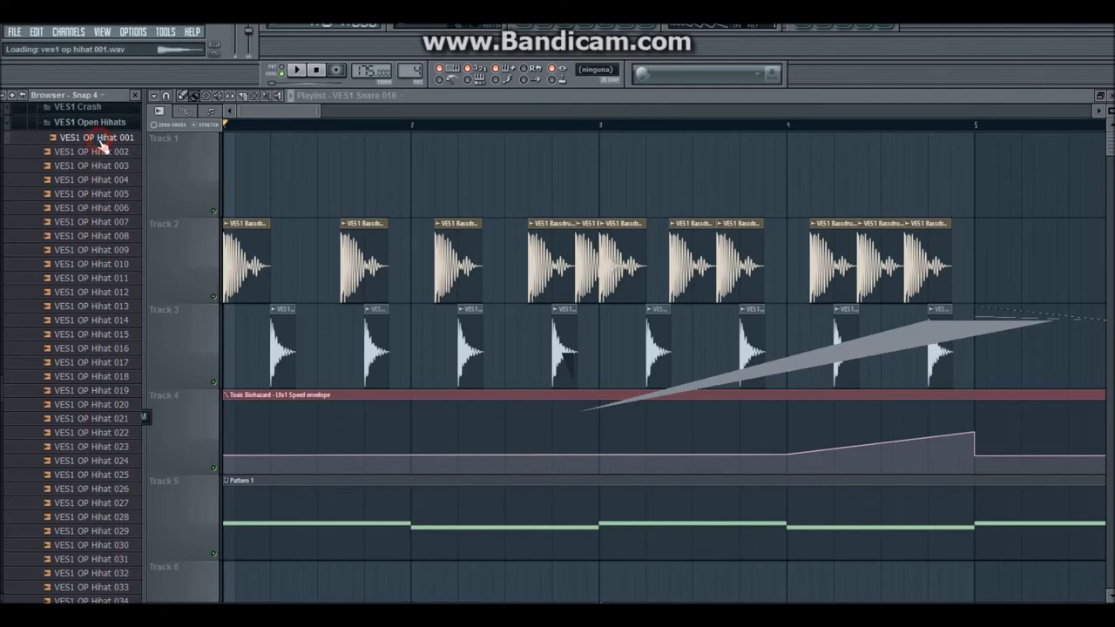
Step: Close the VES1 Open Hihats folder and audition closed hi-hats from VES1 Closed Hihats, including CL Hihat 006, 002 and 001
scroll(70, 348, "up", 5)
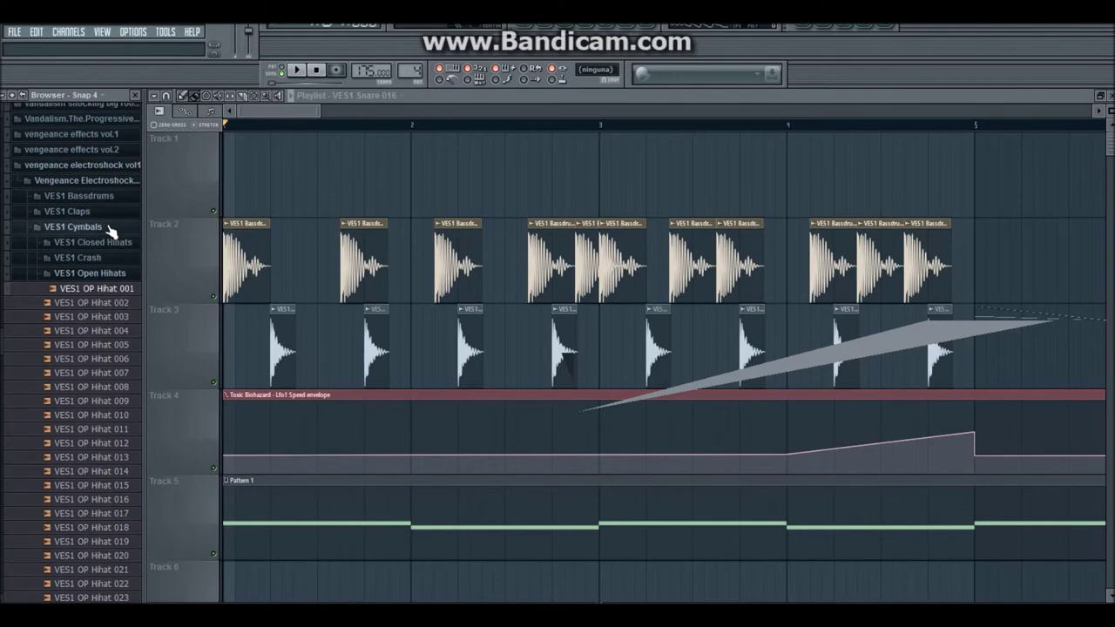
left_click(103, 270)
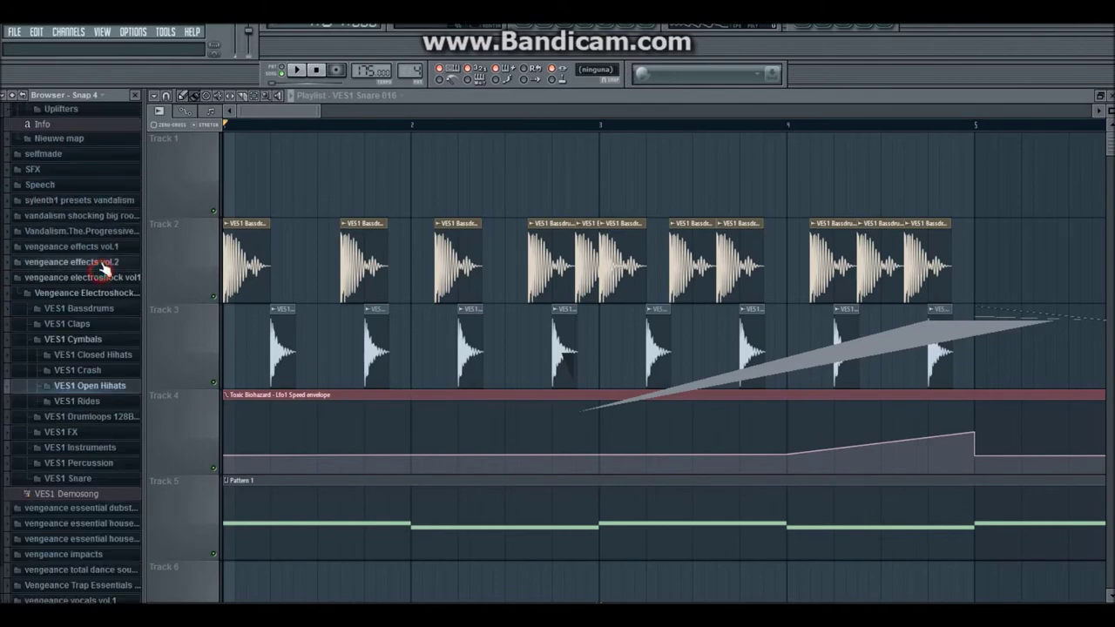
left_click(100, 357)
left_click(98, 340)
left_click(100, 198)
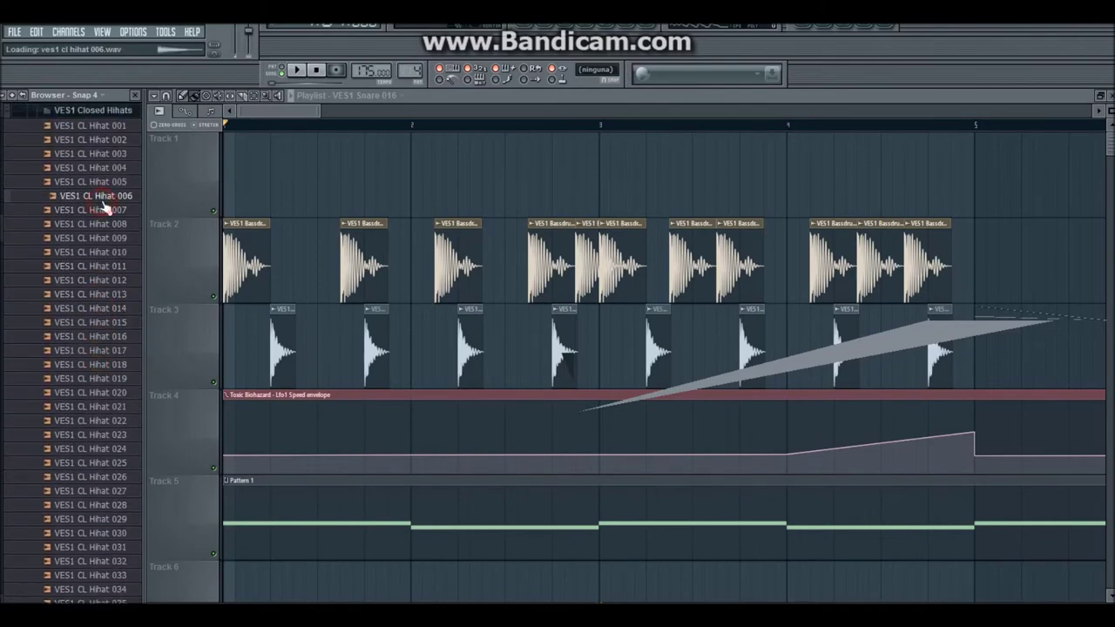
left_click(98, 154)
left_click(102, 140)
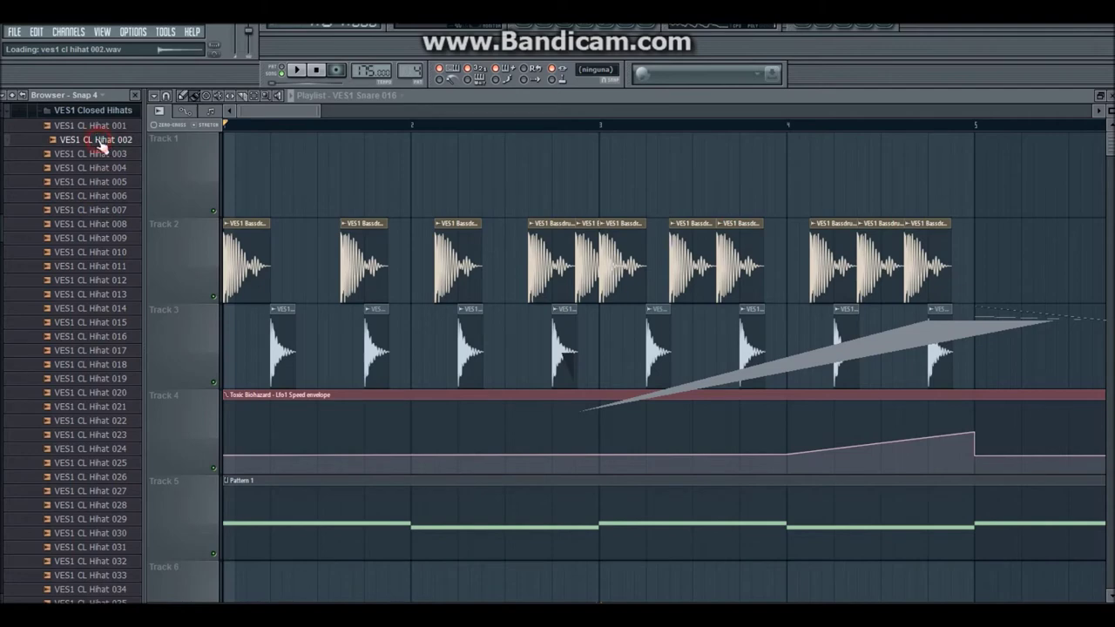
left_click(102, 127)
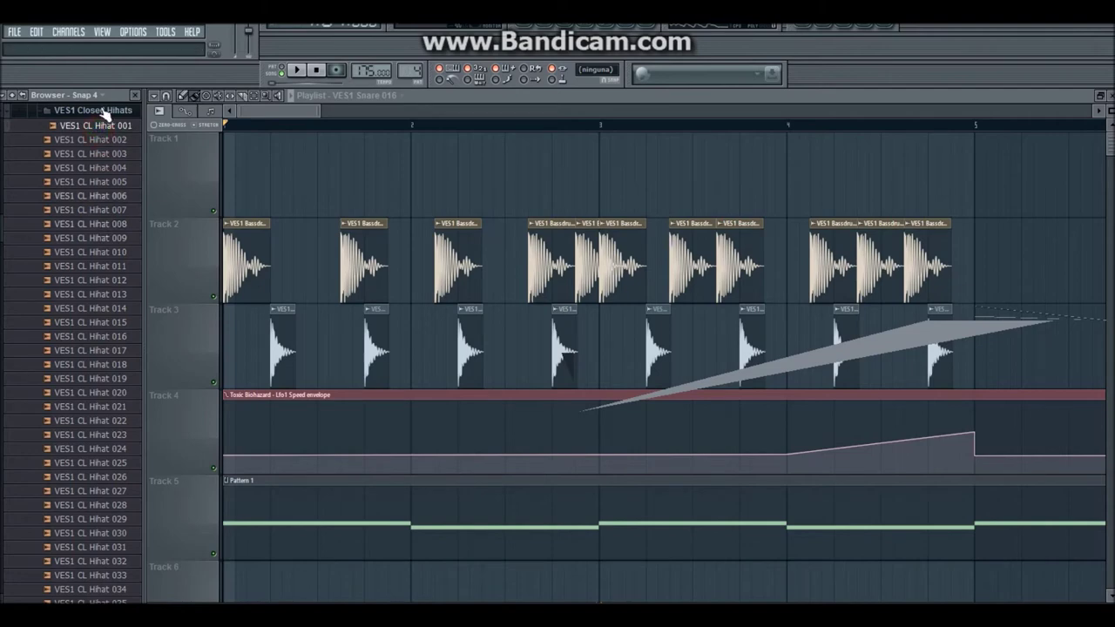
Step: Place eight VES1 CL Hihat 001 clips on Track 1, on every odd step of bar 1, and play them
left_click(102, 125)
left_click_drag(283, 212, 228, 192)
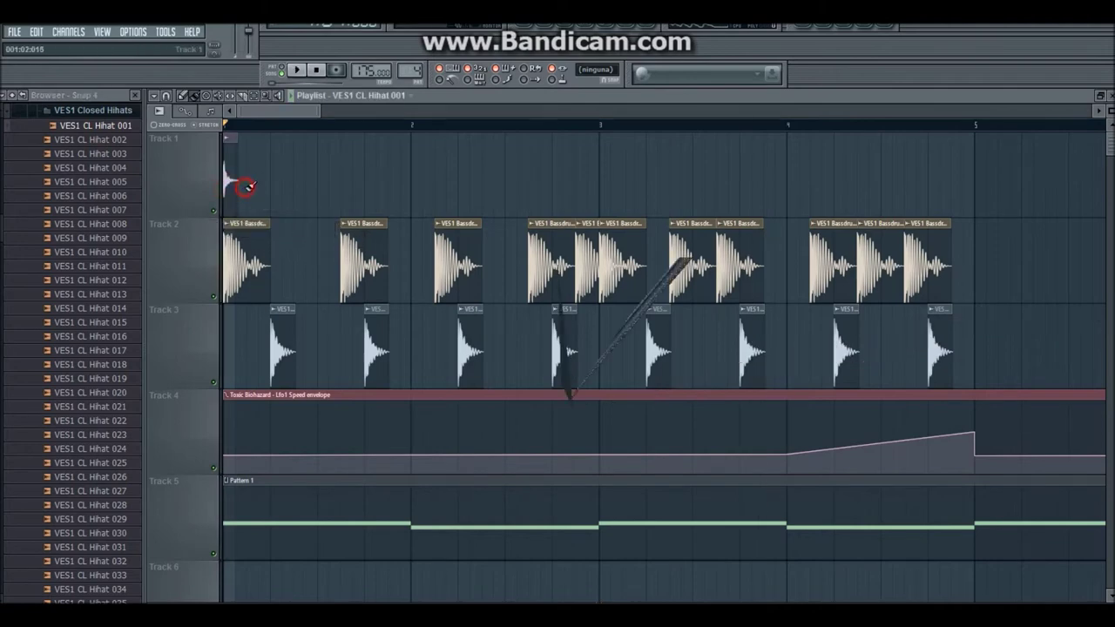
left_click(252, 184)
left_click(272, 184)
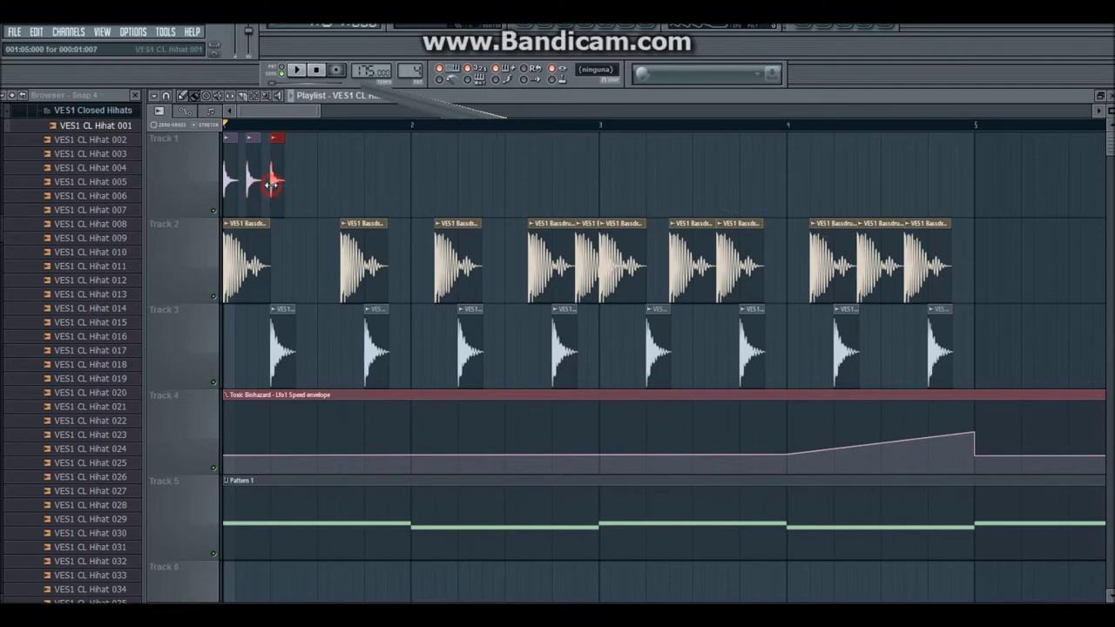
left_click(297, 184)
left_click(322, 182)
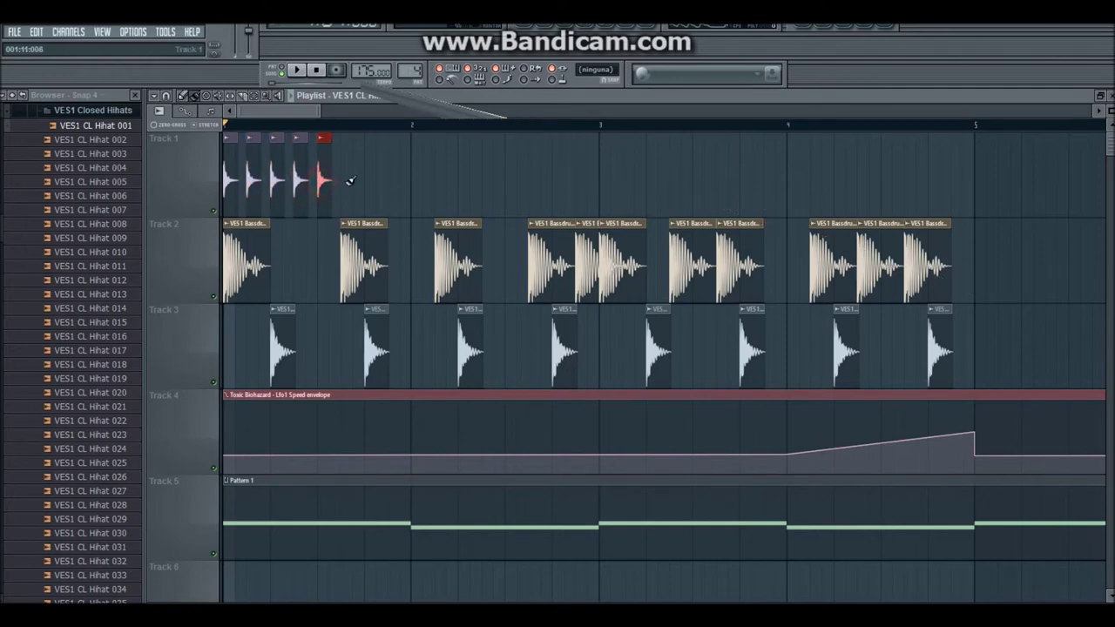
left_click(368, 181)
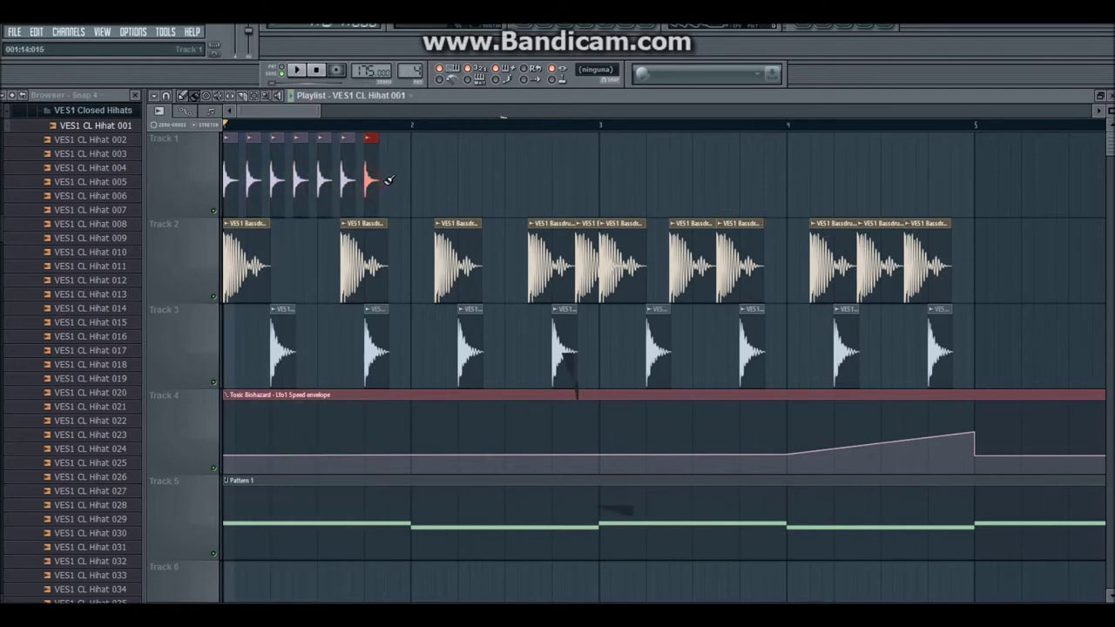
left_click(392, 180)
key("space")
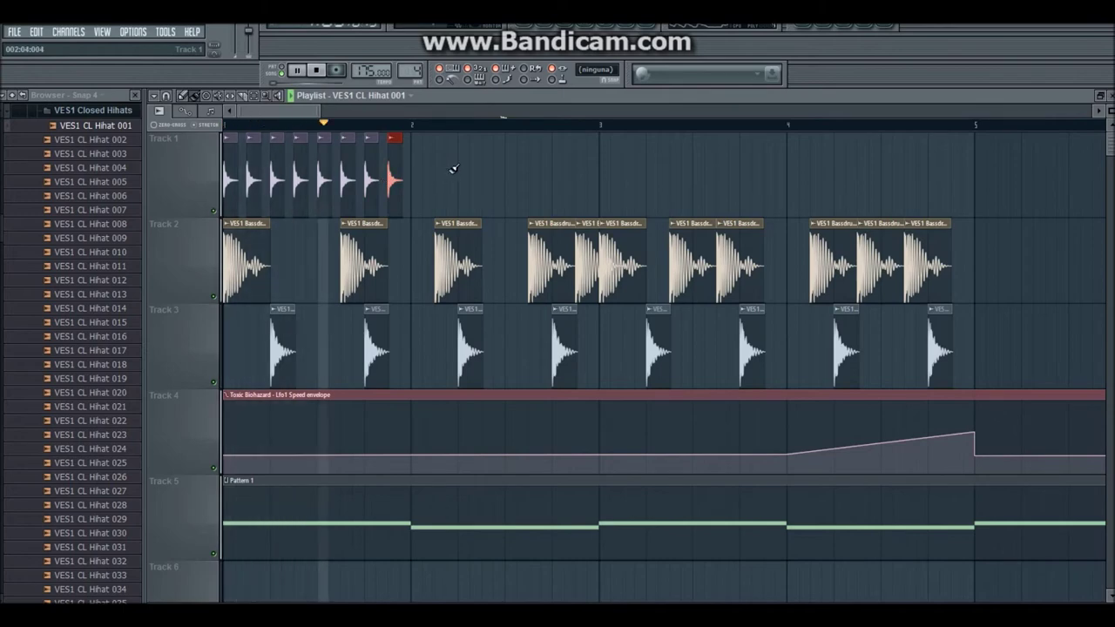
key("space")
Step: Duplicate the closed hi-hat clips of bar 1 on Track 1 so the pattern fills bars 2 to 4
left_click_drag(460, 170, 223, 168)
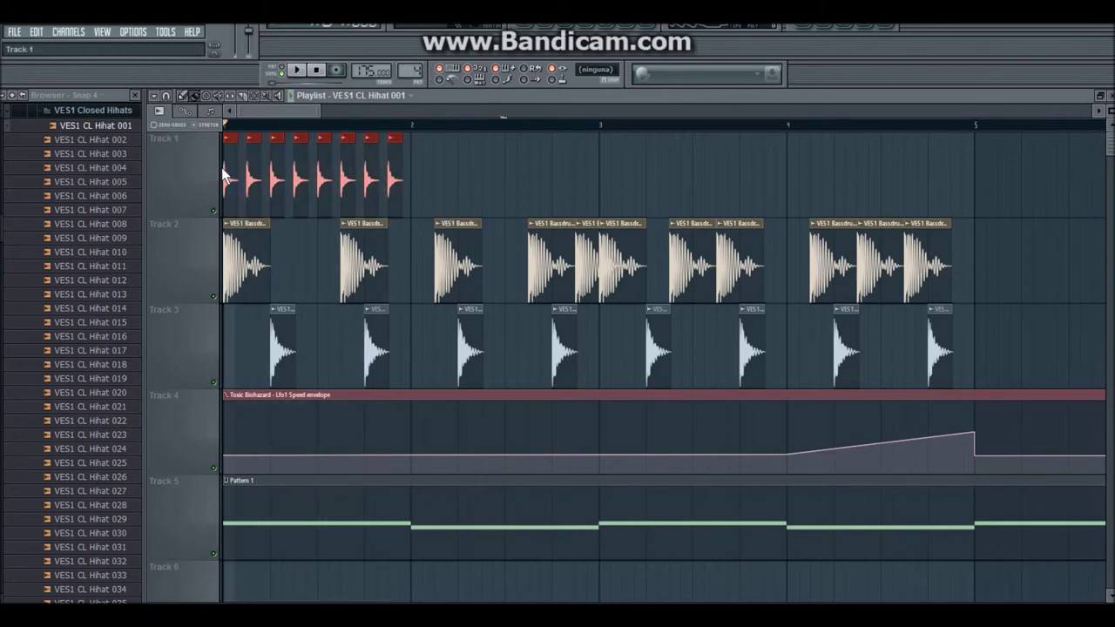
key("ctrl+b")
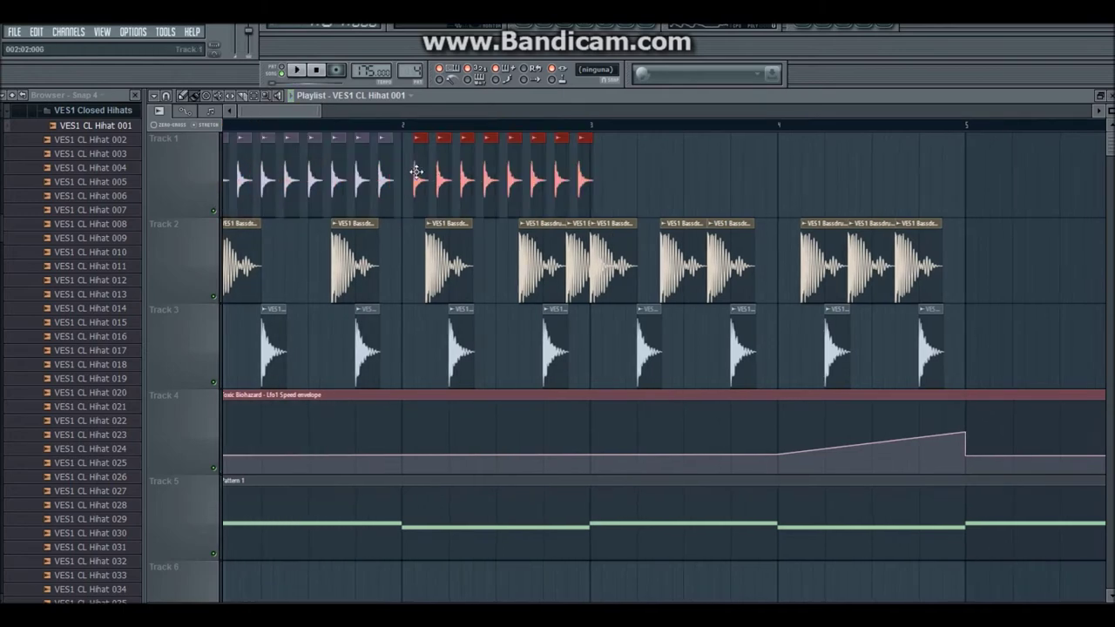
key("space")
left_click_drag(670, 161, 226, 179)
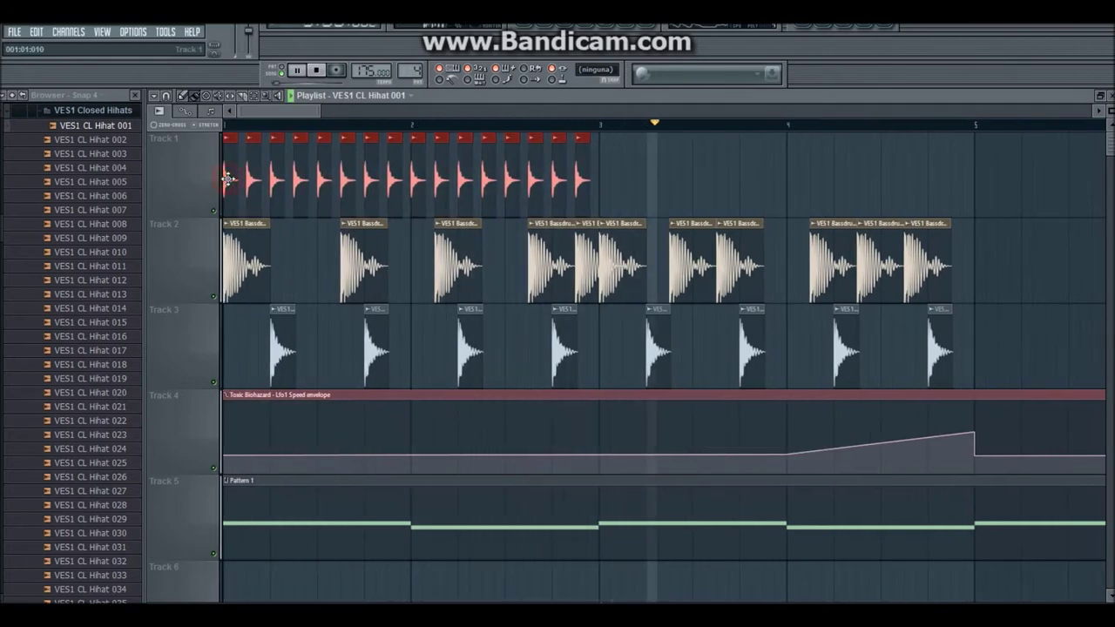
mouse_move(228, 179)
left_mouse_down("shift")
mouse_move(366, 190)
mouse_move(596, 183)
left_mouse_up("shift")
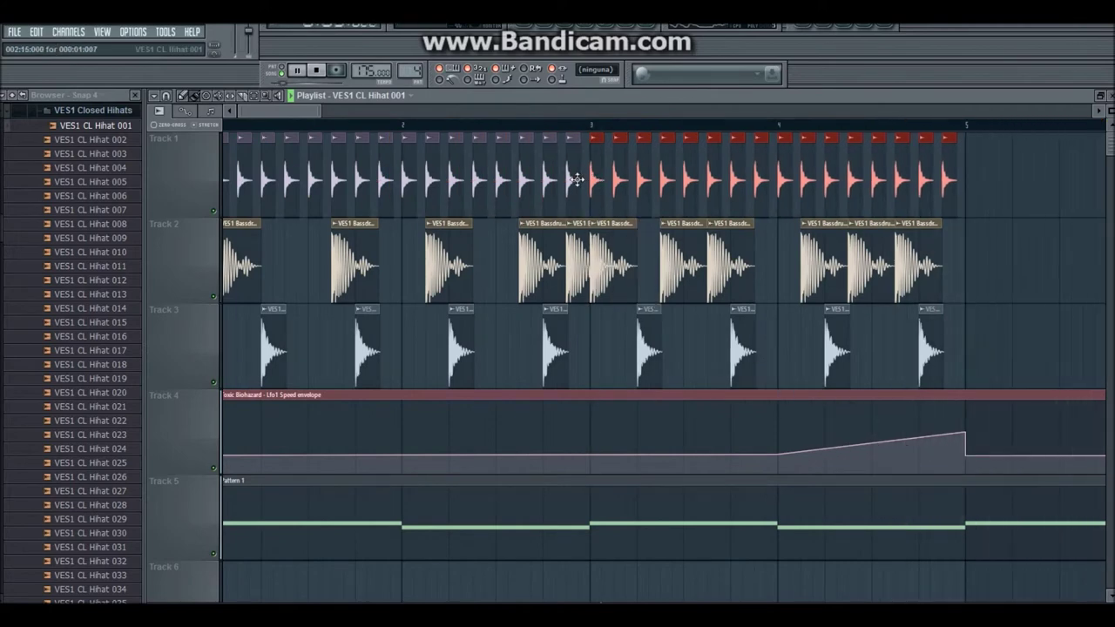
left_click(577, 179)
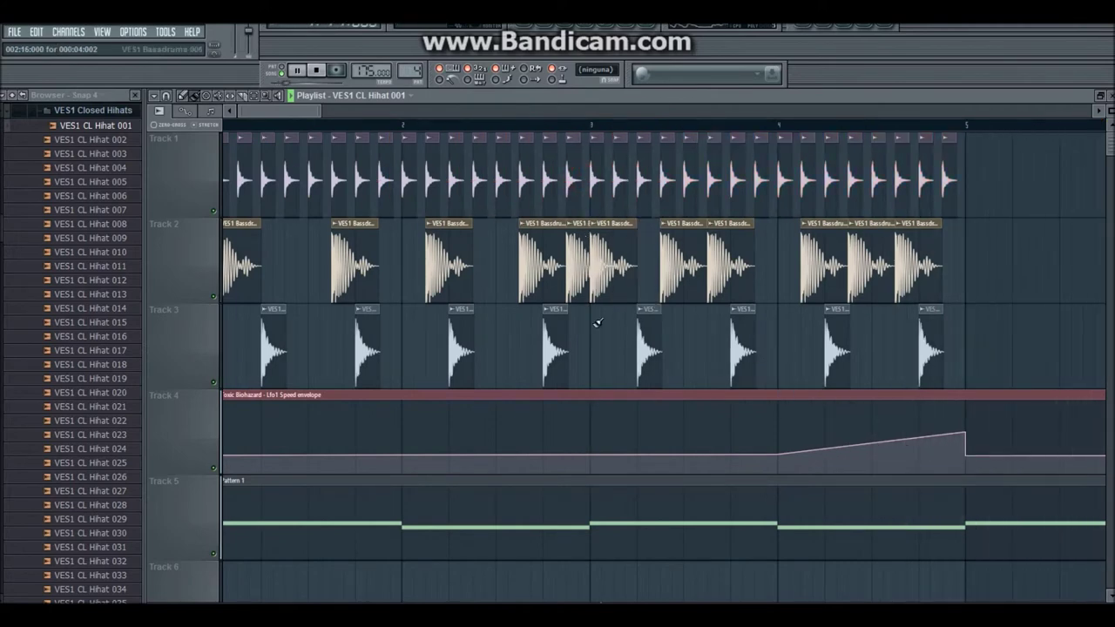
Step: Add extra VES1 CL Hihat 001 hits on Track 1 at step 16 of bars 2 and 4 and play the beat
left_click_drag(597, 322, 590, 323)
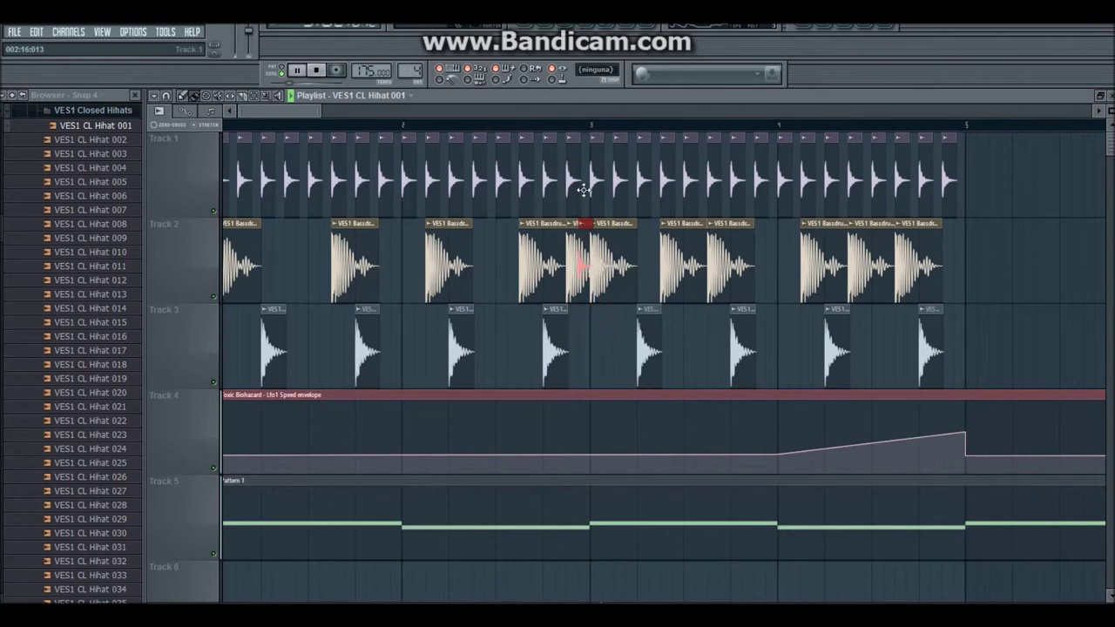
left_click_drag(584, 164, 957, 153)
key("space")
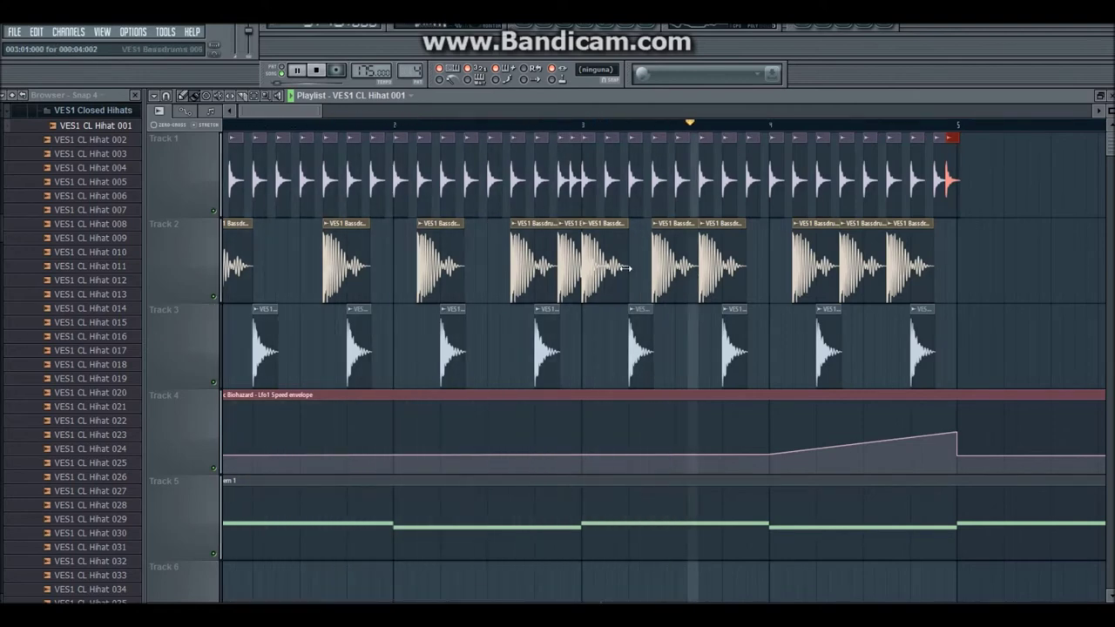
key("space")
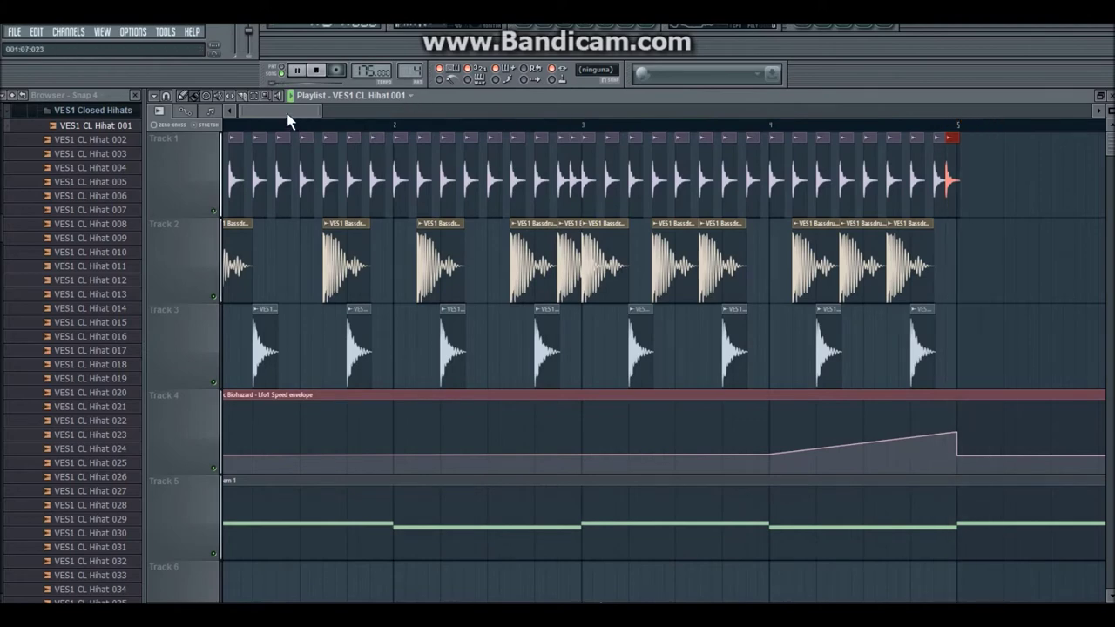
Step: Audition further closed hi-hat samples, from VES1 CL Hihat 002 through 006 and VES1 CL Hihat 008
left_click(125, 142)
left_click(114, 155)
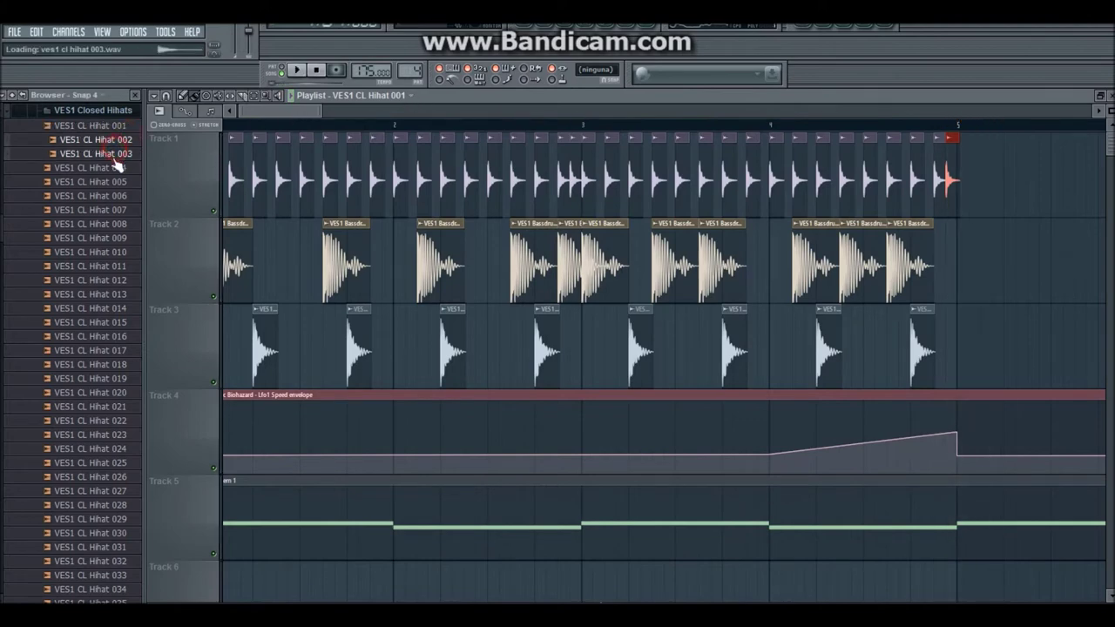
left_click(109, 168)
left_click(111, 183)
left_click(106, 198)
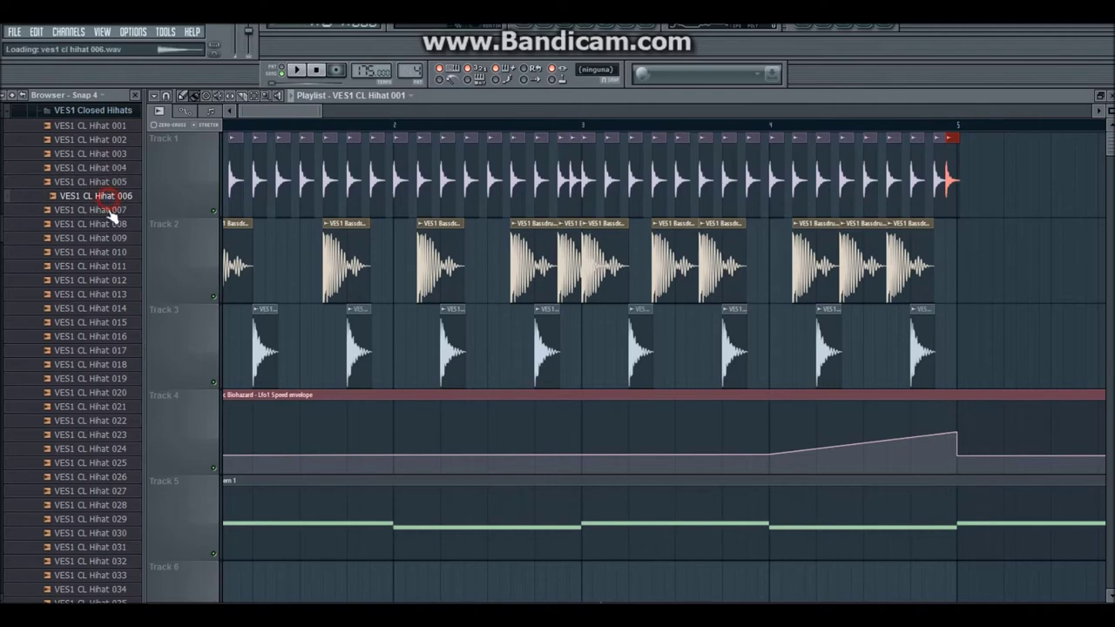
left_click(102, 223)
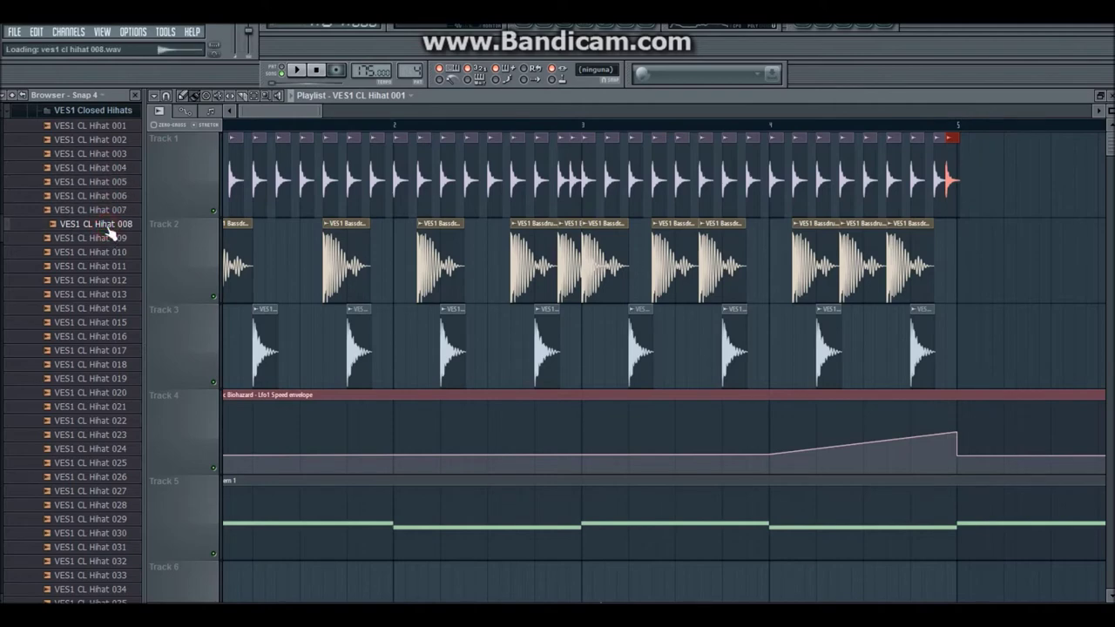
Step: Place a VES1 CL Hihat 008 clip in bar 5 of Track 2 and move the first 16 bars' envelope and Pattern 1 clips to Tracks 5 and 6
left_click_drag(105, 228, 1017, 252)
scroll(533, 161, "down", 1)
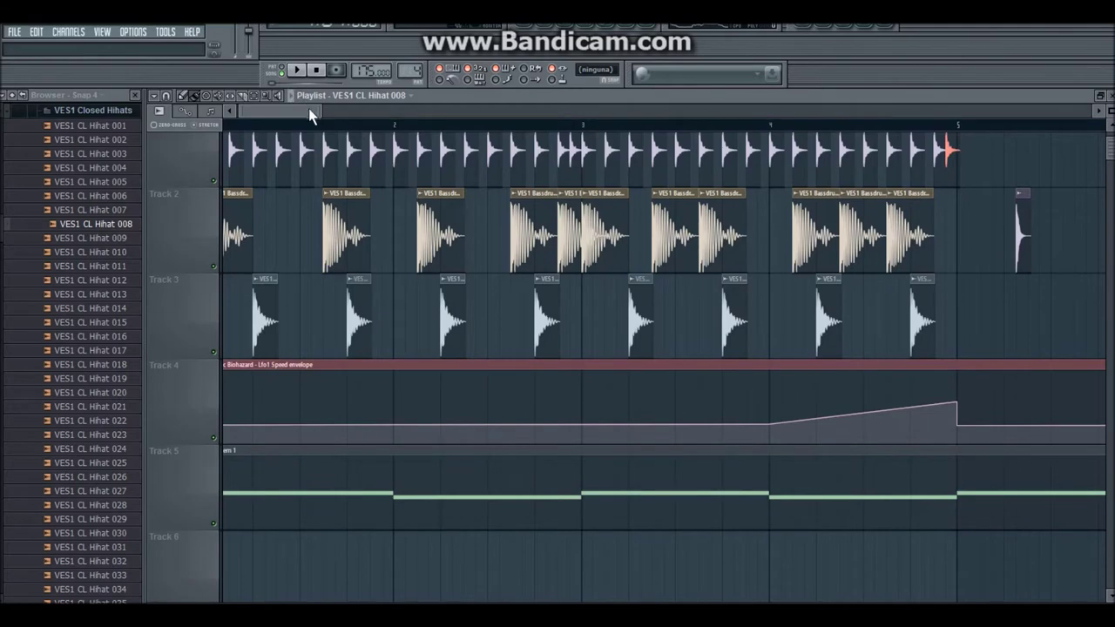
left_click_drag(318, 109, 701, 109)
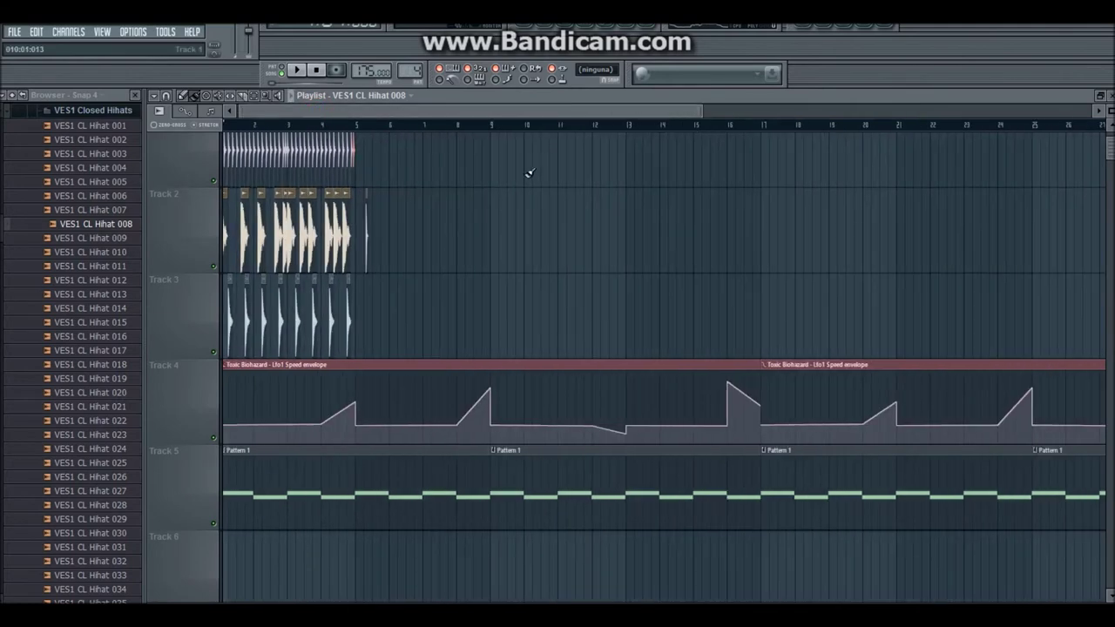
left_click_drag(498, 336, 455, 540)
left_click_drag(448, 363, 448, 503)
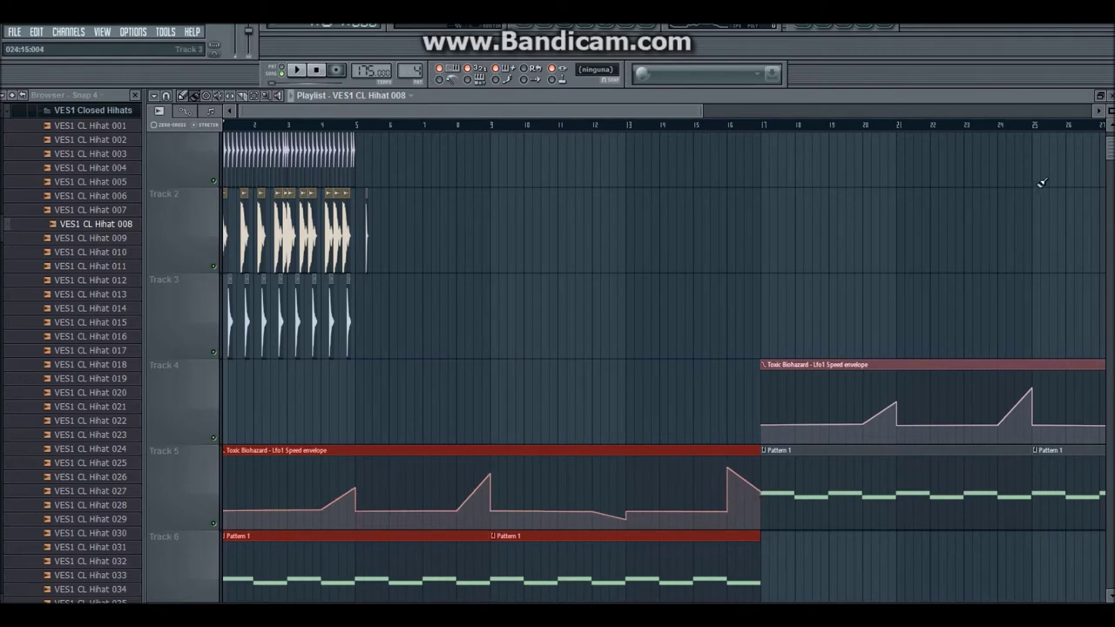
left_click_drag(672, 109, 567, 113)
left_click_drag(697, 110, 338, 110)
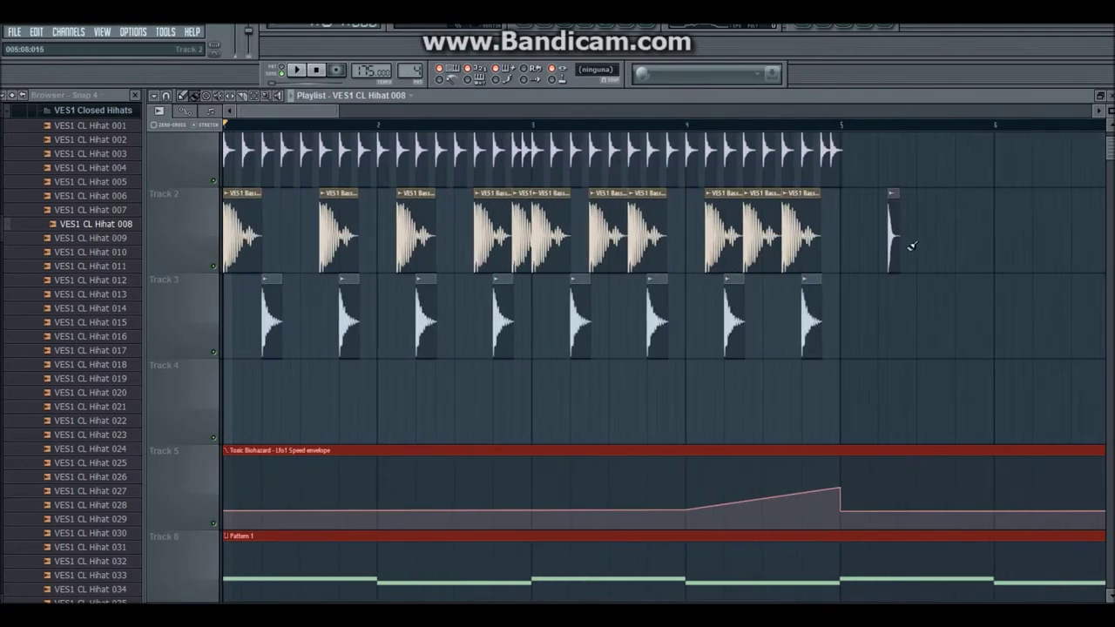
Step: Move the VES1 CL Hihat 008 clip to step 5 of bar 1 on Track 4 and add clips at steps 9 and 13
left_click_drag(894, 238, 266, 426)
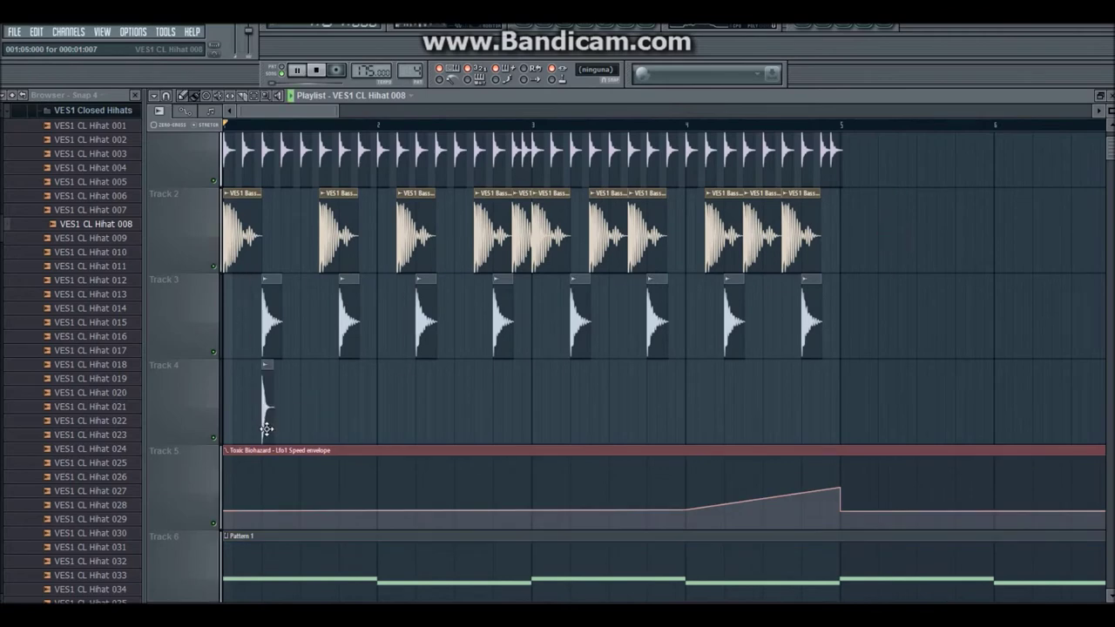
key("space")
key("space")
key("space")
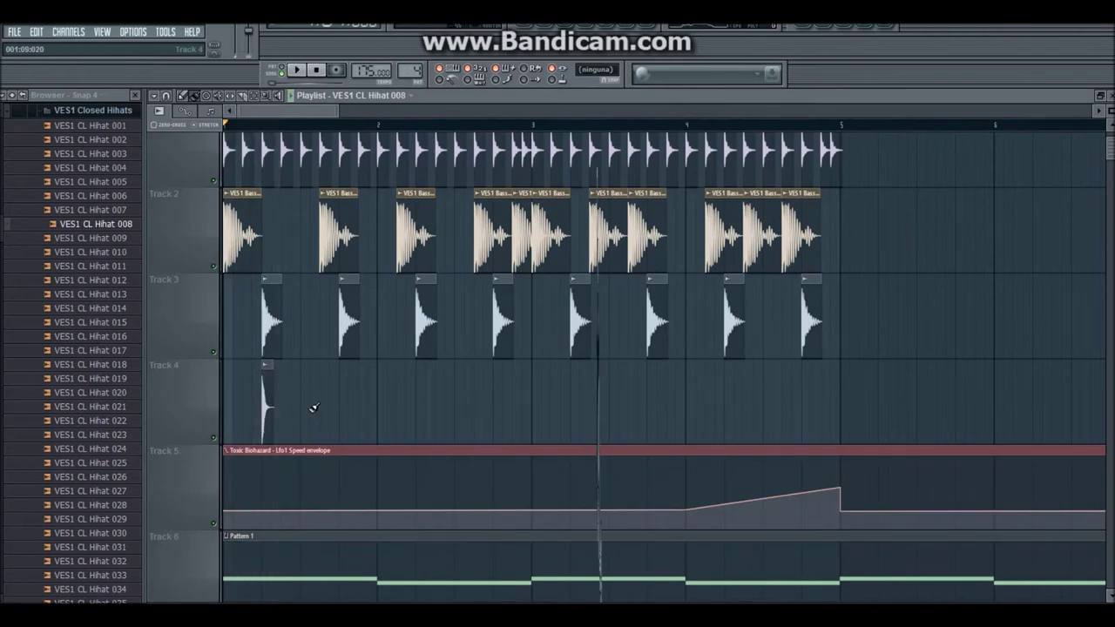
left_click(299, 406)
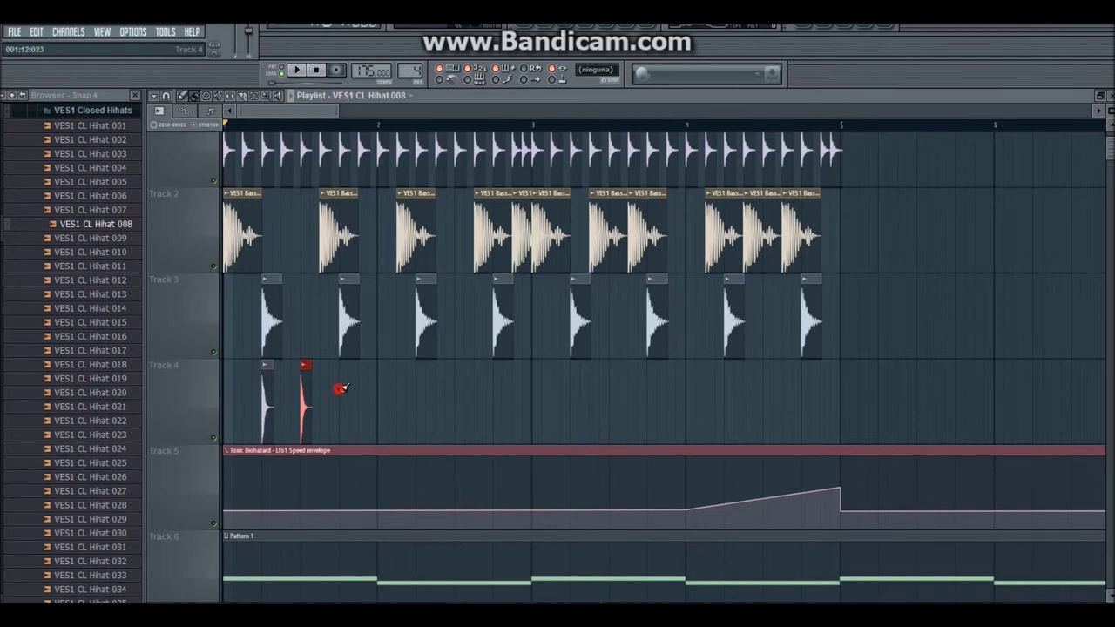
key("space")
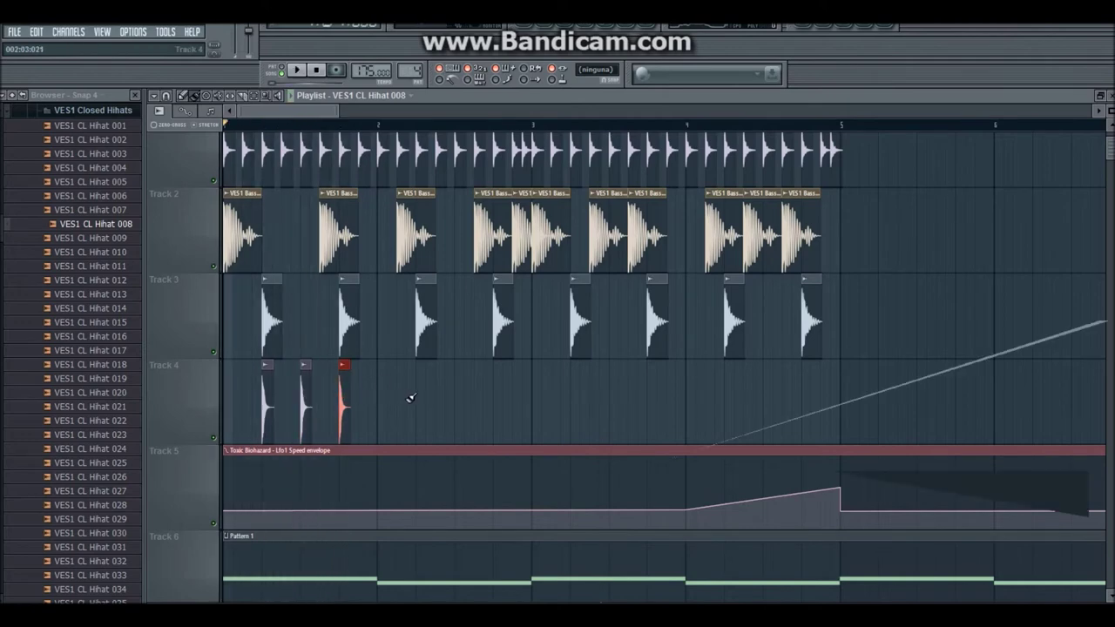
key("space")
Step: Shift the first Track 4 hi-hat to step 2 of bar 1, add another at step 4, and play the pattern
left_click_drag(267, 397, 247, 398)
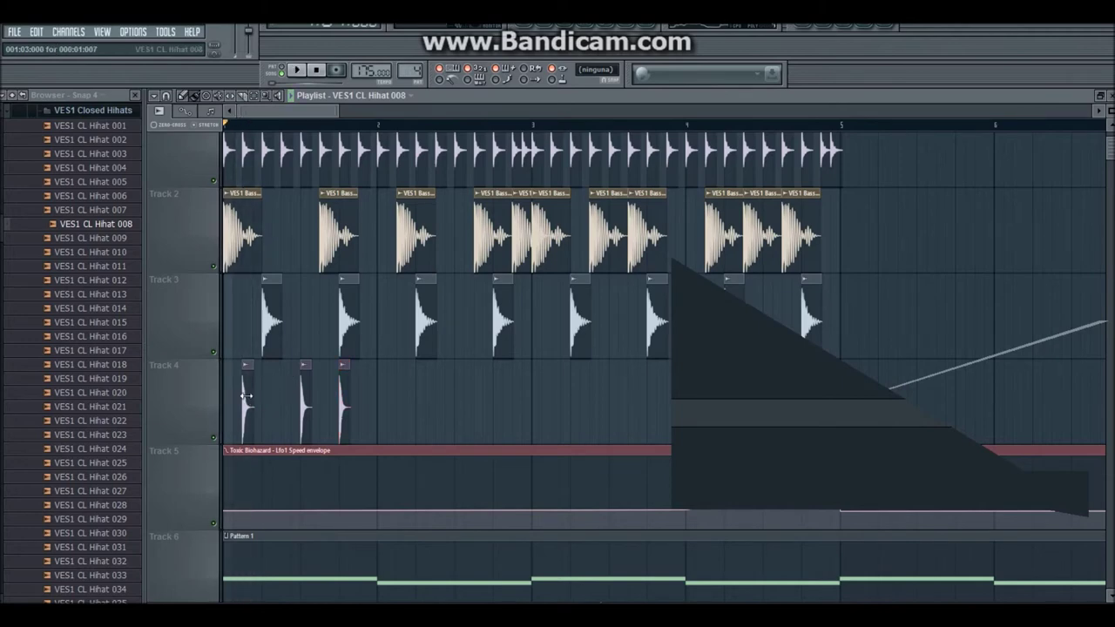
mouse_move(247, 402)
left_mouse_down()
mouse_move(267, 401)
mouse_move(240, 386)
left_mouse_up()
key("space")
left_click(253, 383)
key("space")
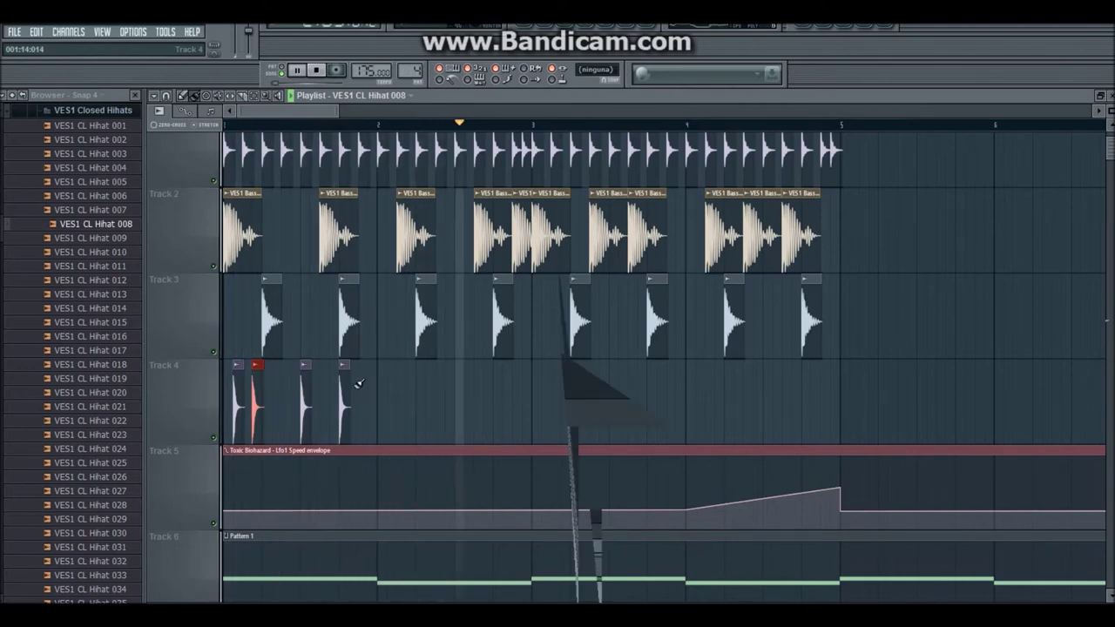
Step: Copy the four VES1 CL Hihat 008 clips of bar 1 on Track 4 to bar 3 and play the beat
left_click_drag(357, 383, 235, 396)
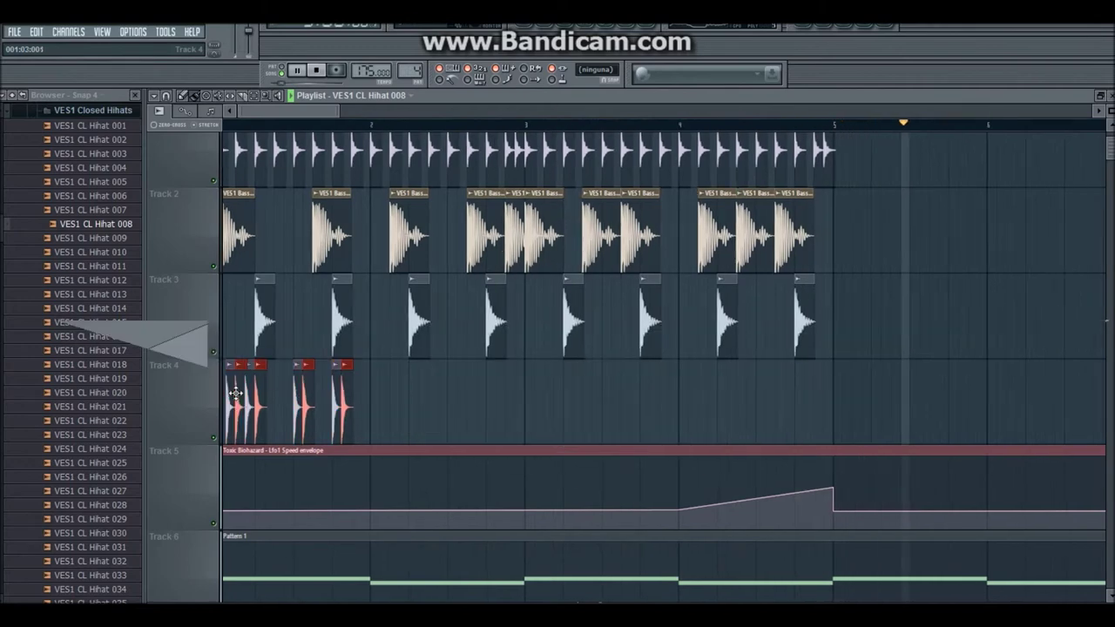
left_click_drag(236, 394, 540, 409)
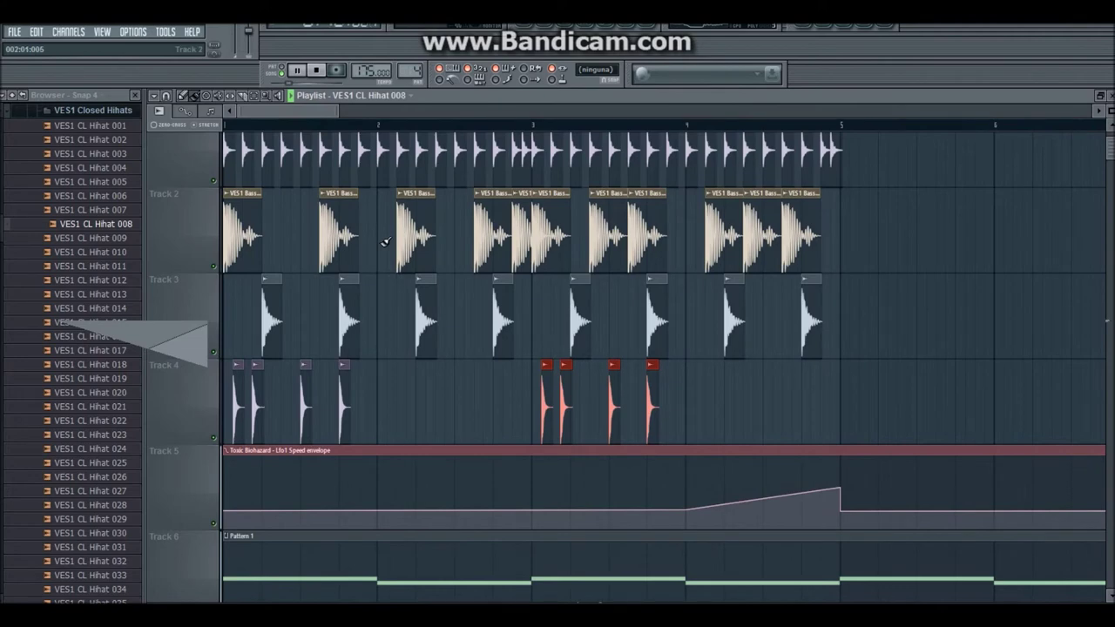
key("space")
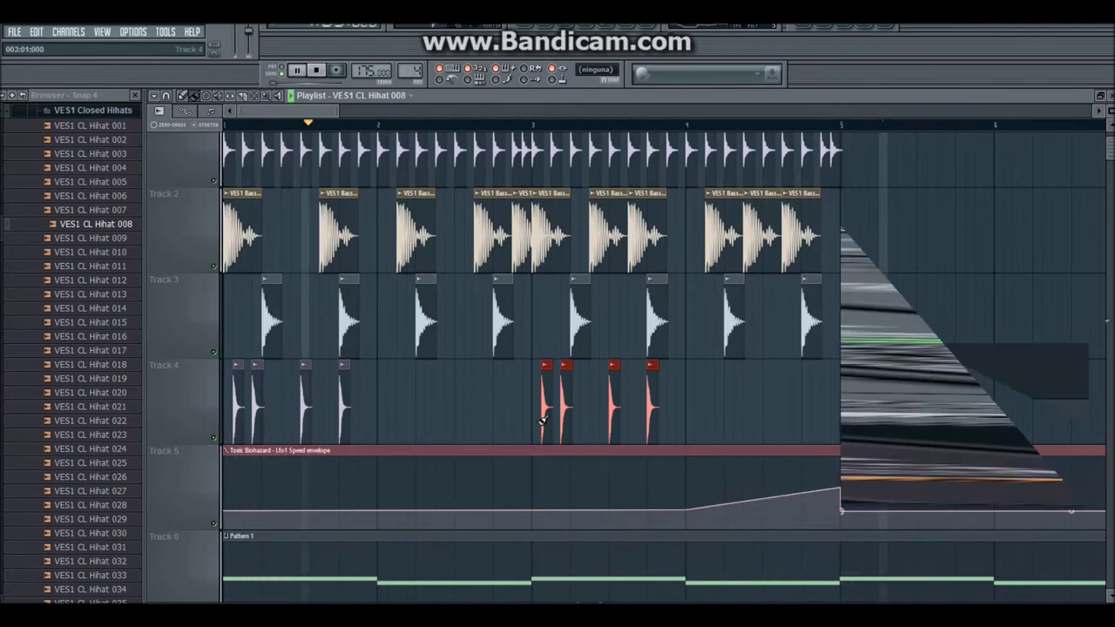
Step: View the VES1 CL Hihat 008 channel settings, then try an extra clip at step 14 of bar 4 on Track 4 and remove it
double_click(544, 409)
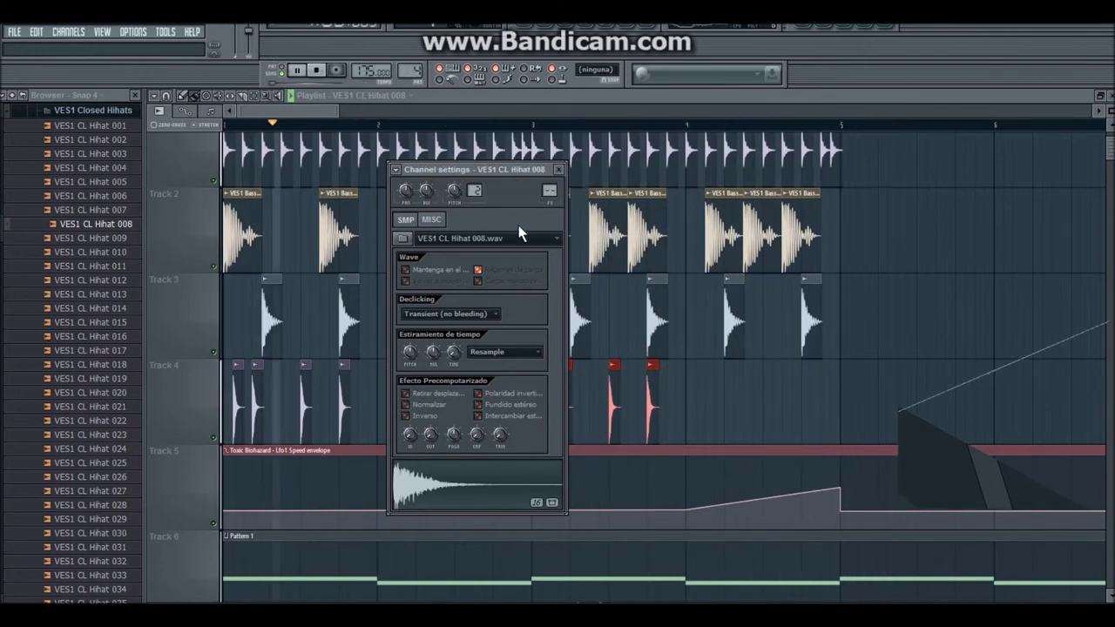
left_click(814, 411)
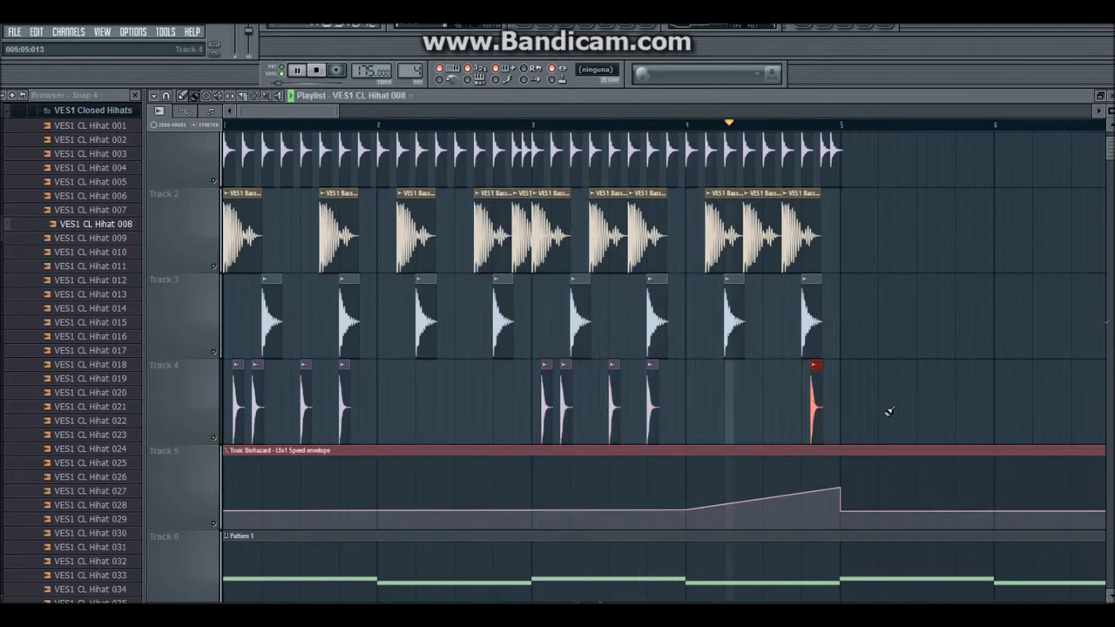
right_click(825, 404)
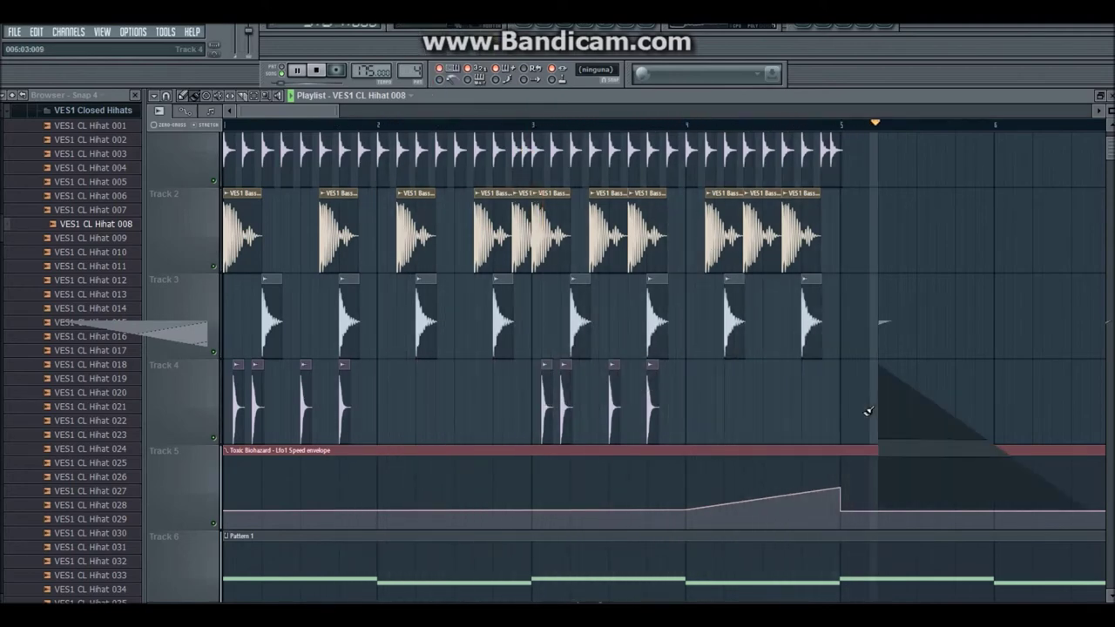
key("space")
Step: View the VES1 Bassdrums 006 channel settings during playback, then set the VES1 Snare 029 channel volume to about 68%
double_click(234, 223)
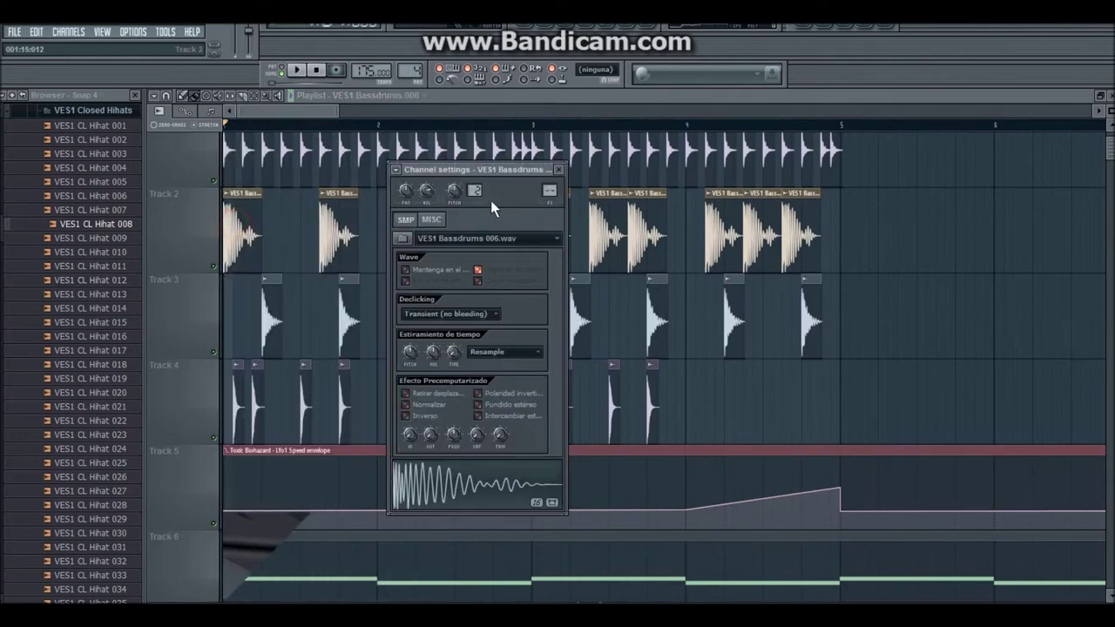
key("space")
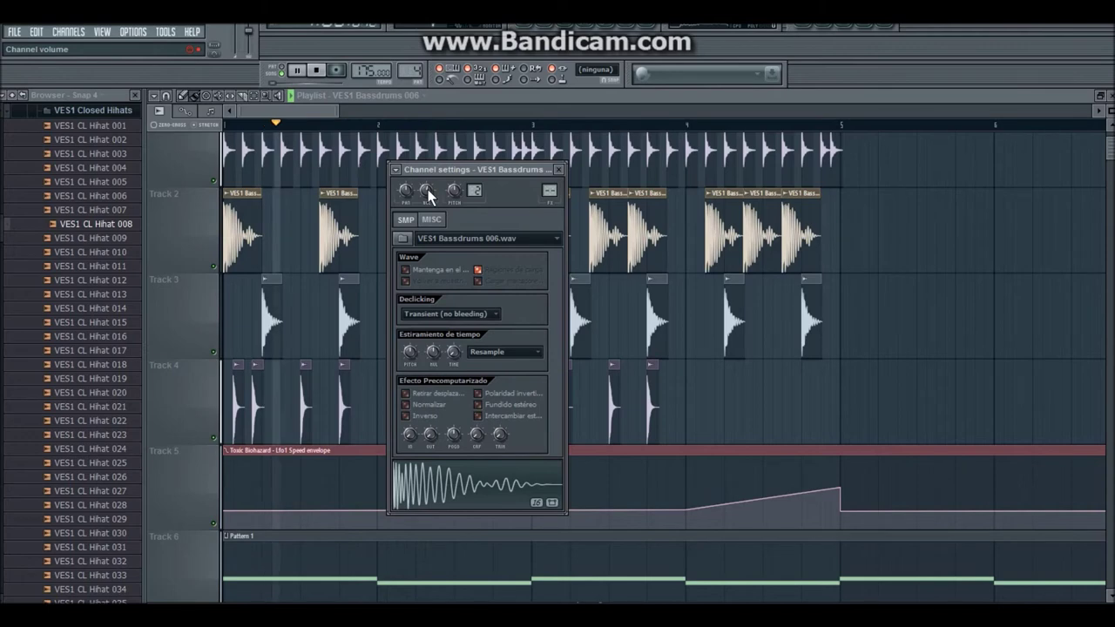
left_click(272, 319)
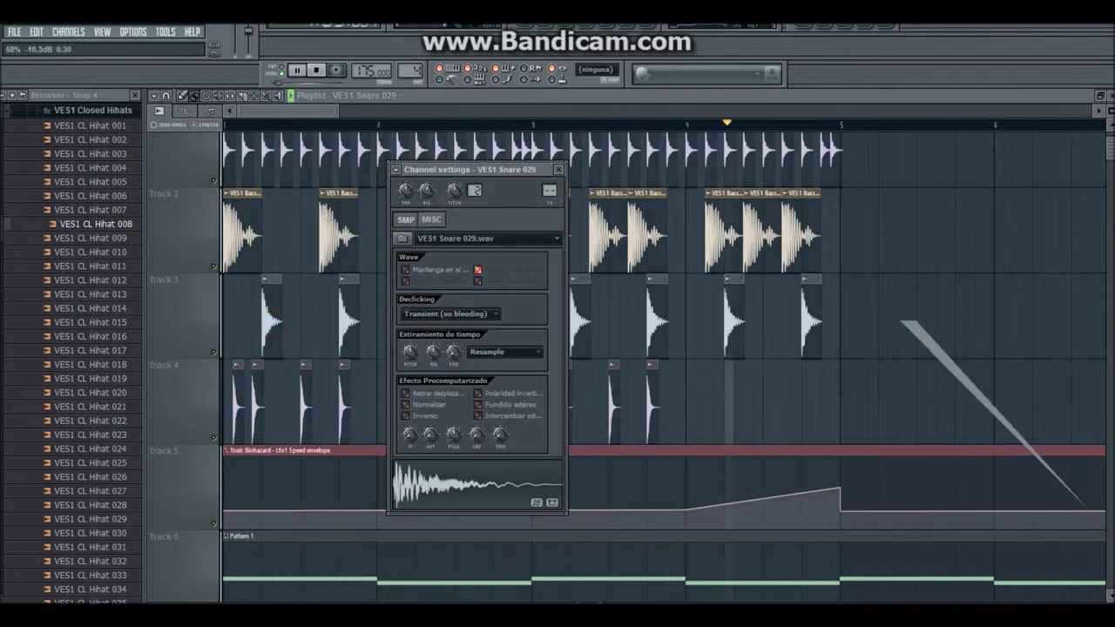
left_click(427, 189)
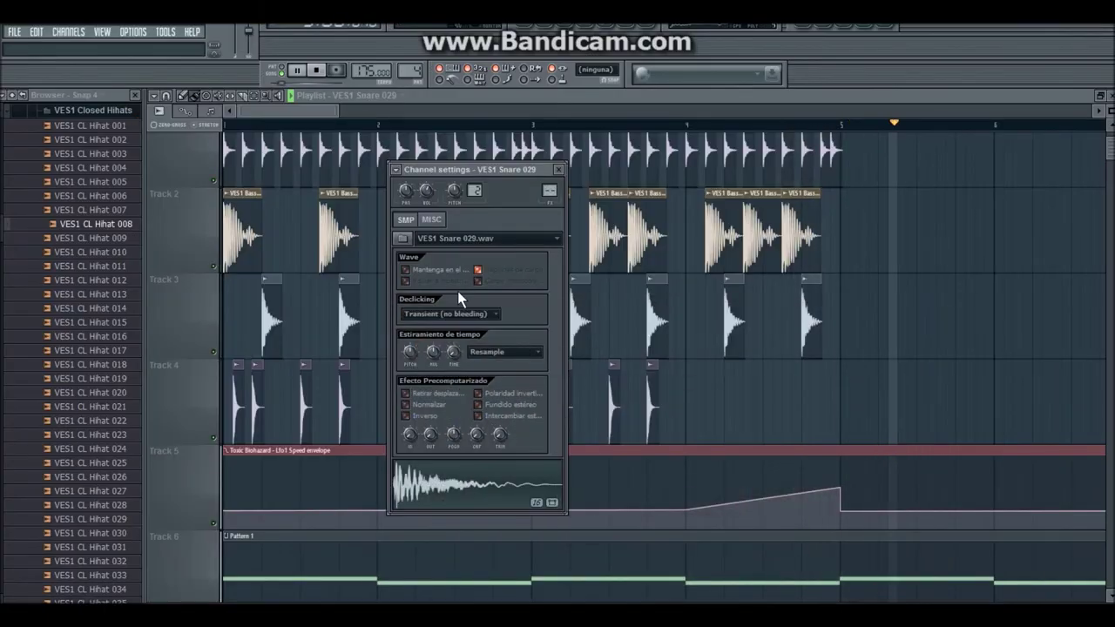
key("space")
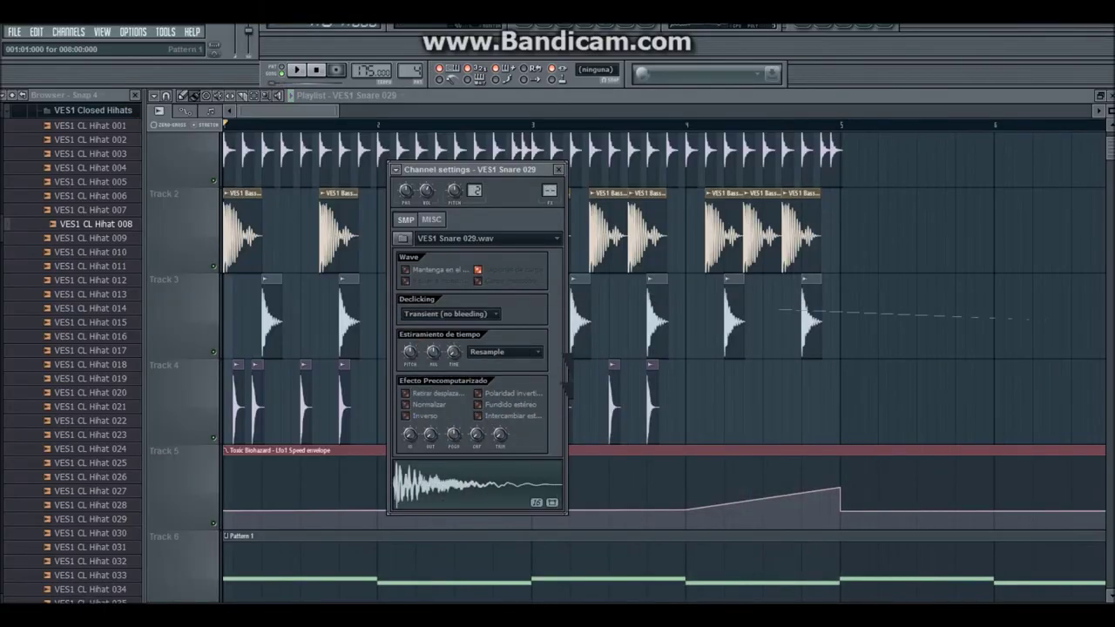
key("alt+Tab")
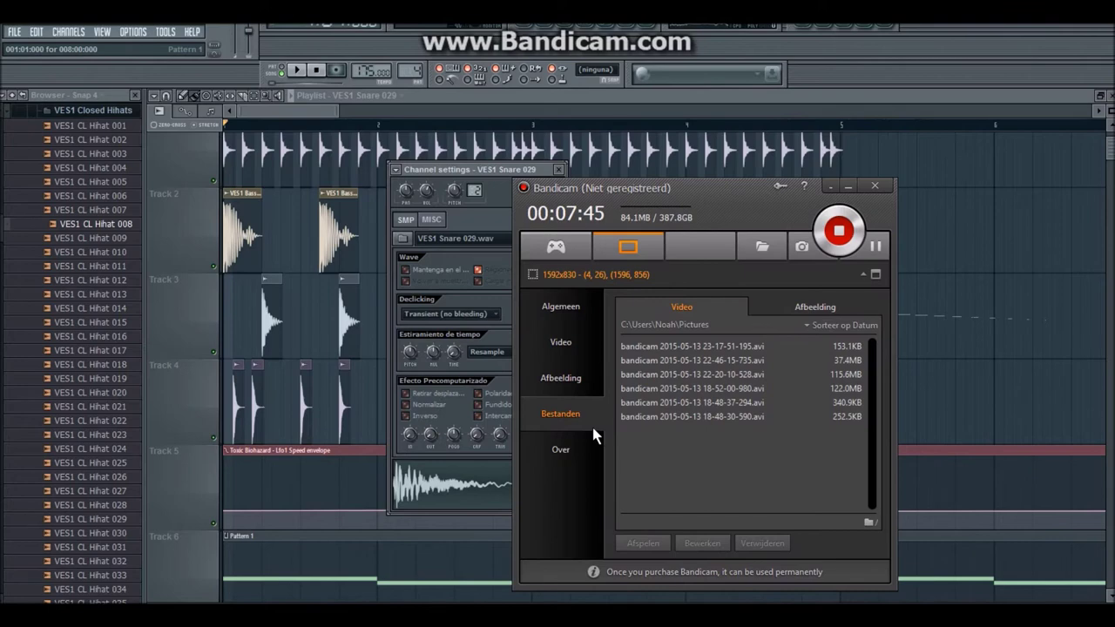
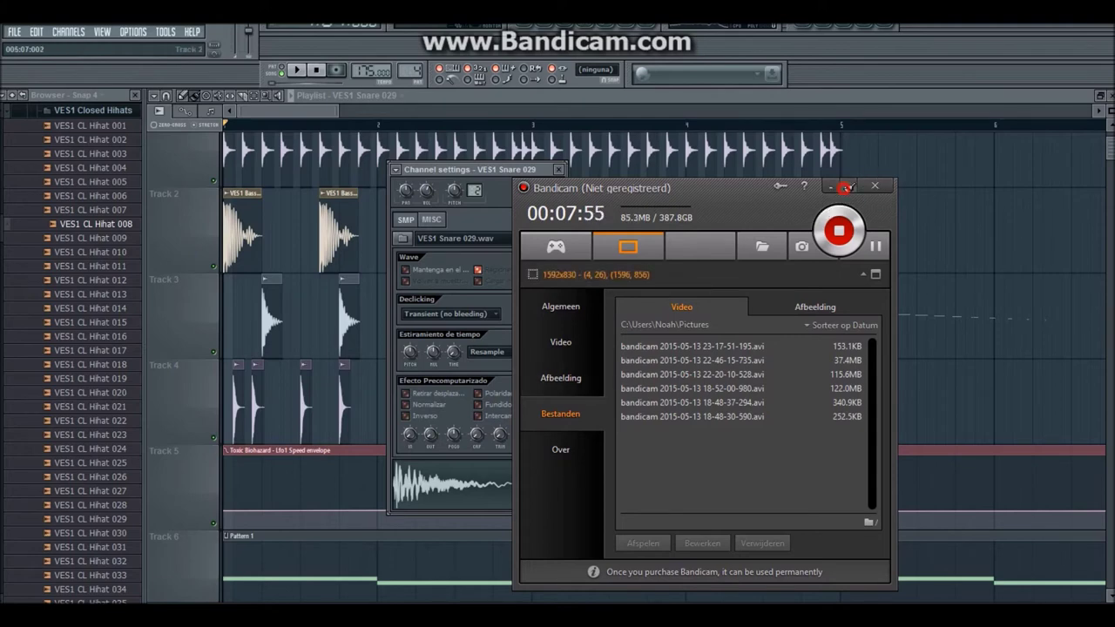
left_click(844, 188)
Step: Audition the VES1 Snare 029 sample and the VES1 CL Hihat samples 009 to 015
left_click(465, 481)
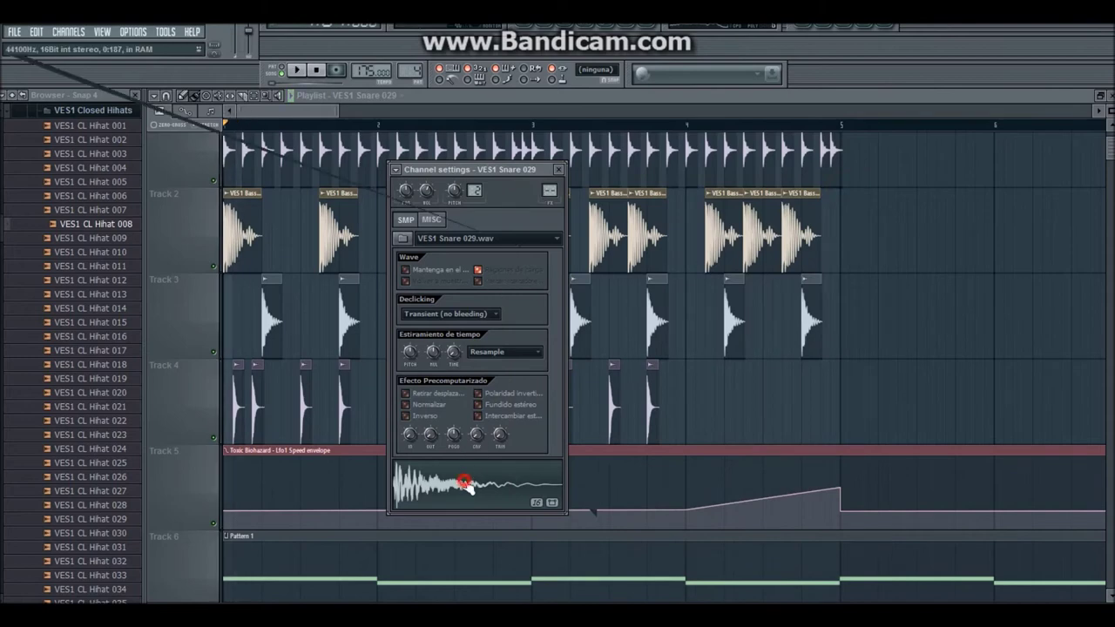
left_click(82, 237)
left_click(85, 253)
left_click(87, 266)
left_click(91, 279)
left_click(91, 294)
left_click(92, 309)
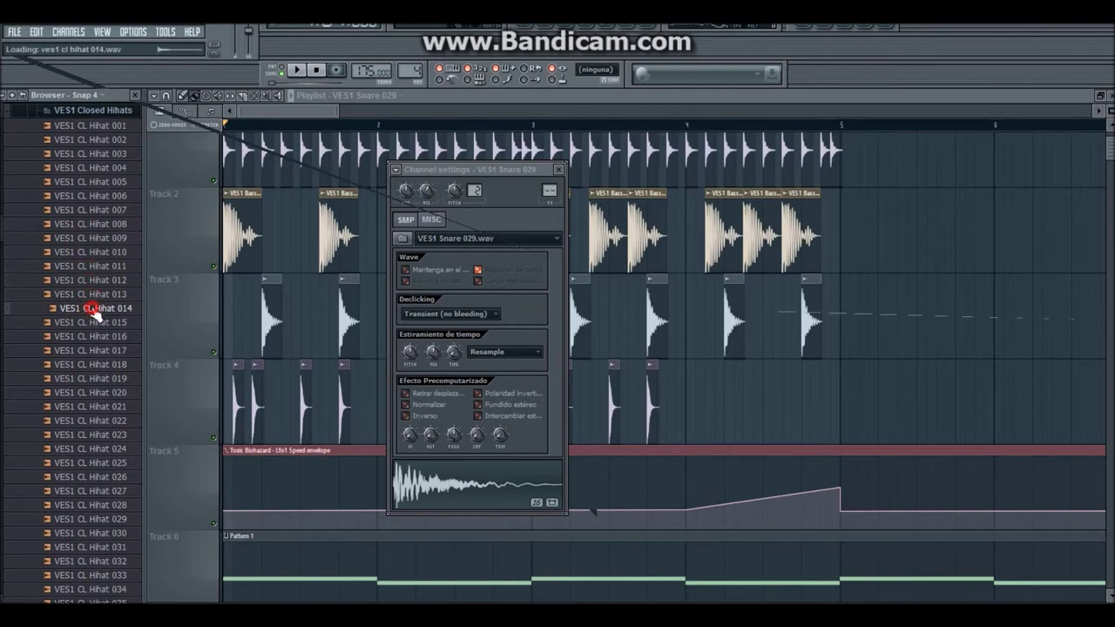
left_click(98, 322)
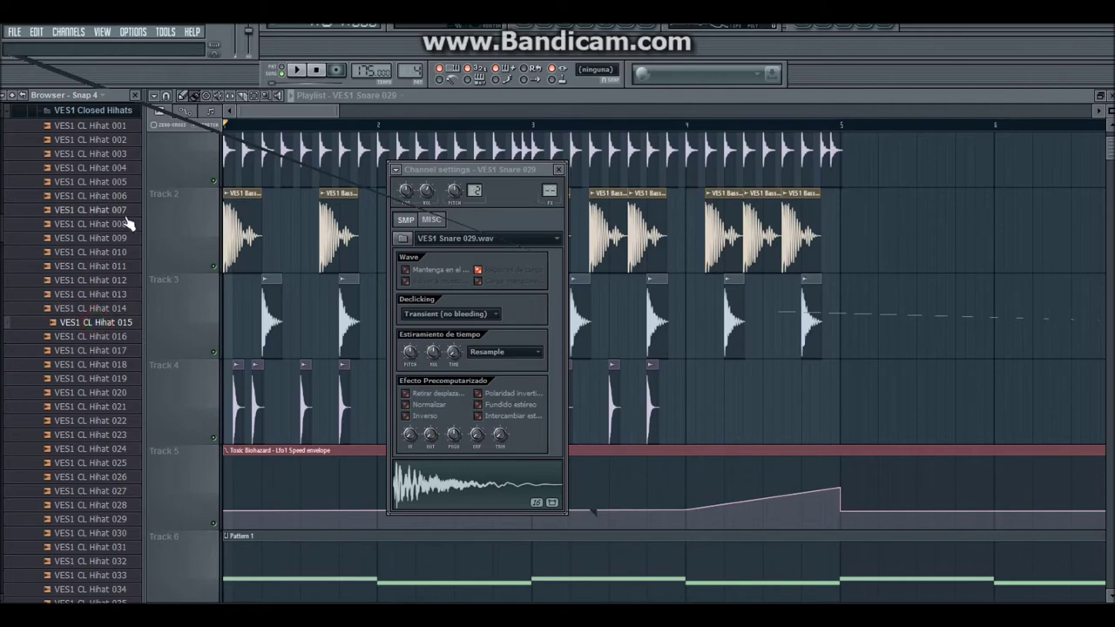
Step: Close the VES1 Snare 029 channel settings and play the beat
left_click(281, 108)
key("space")
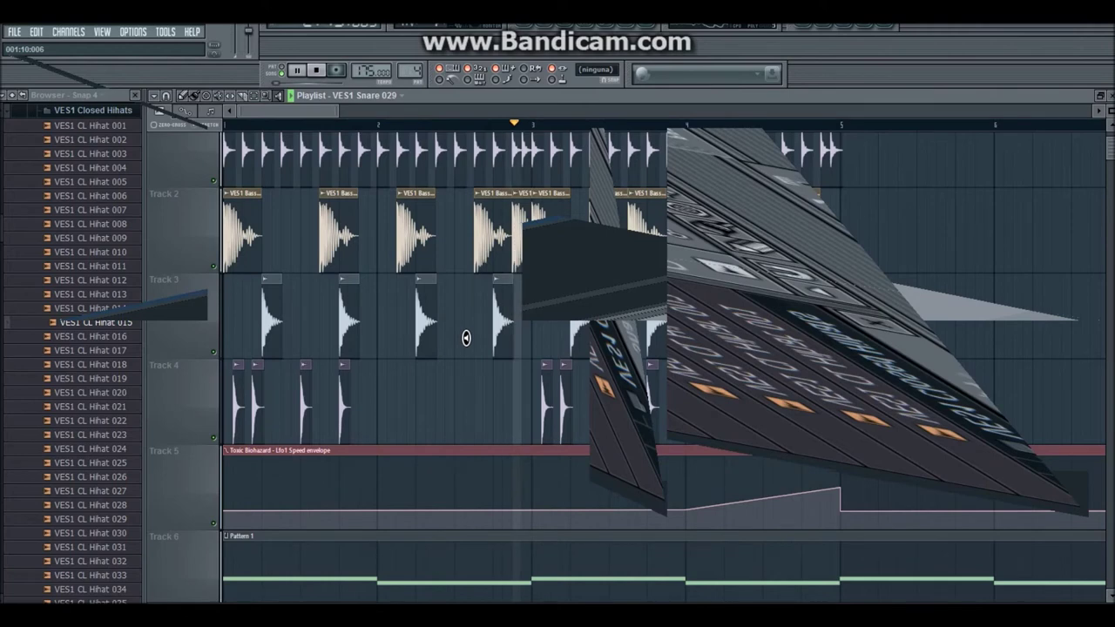
key("space")
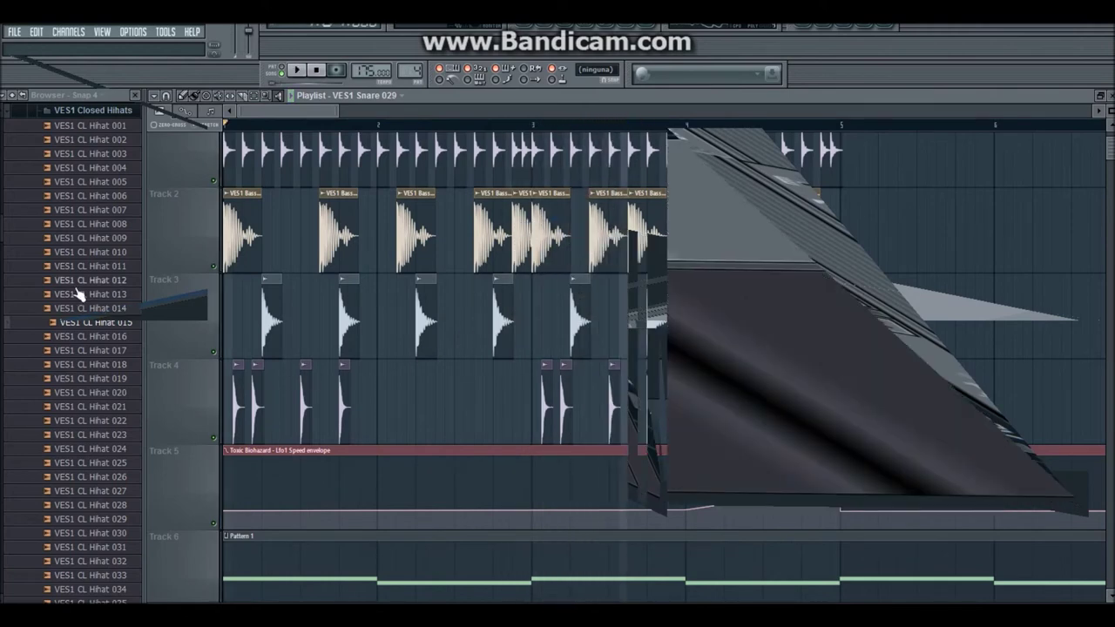
Step: Audition samples in the VES1 Crash folder, place VES1 Crash 025 at bar 2 on Track 4, and play from there
scroll(87, 224, "up", 3)
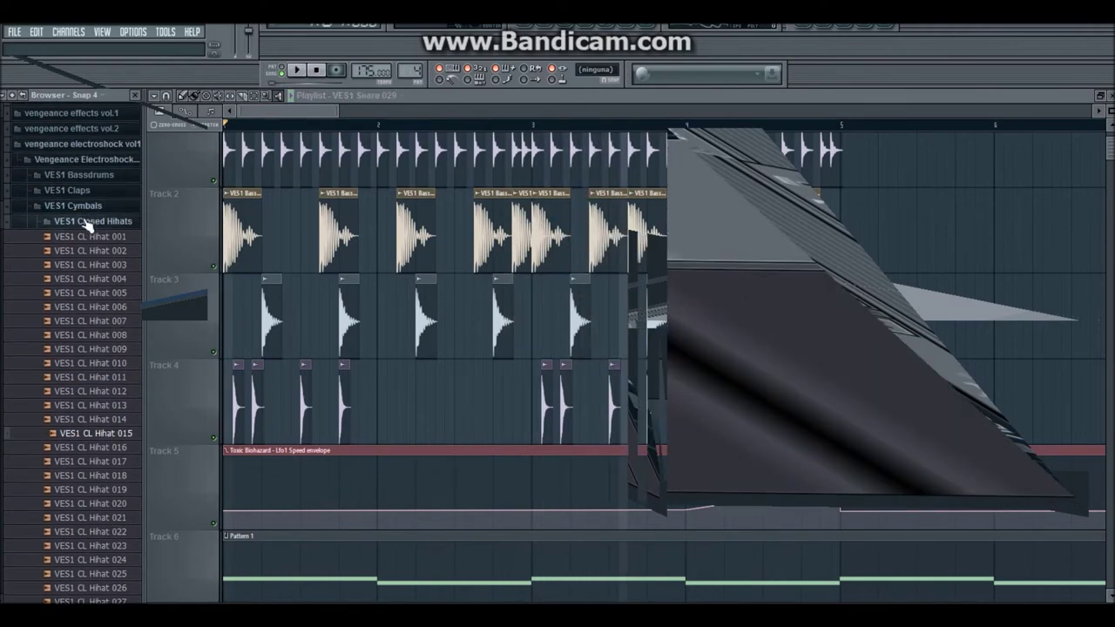
left_click(87, 223)
left_click(107, 371)
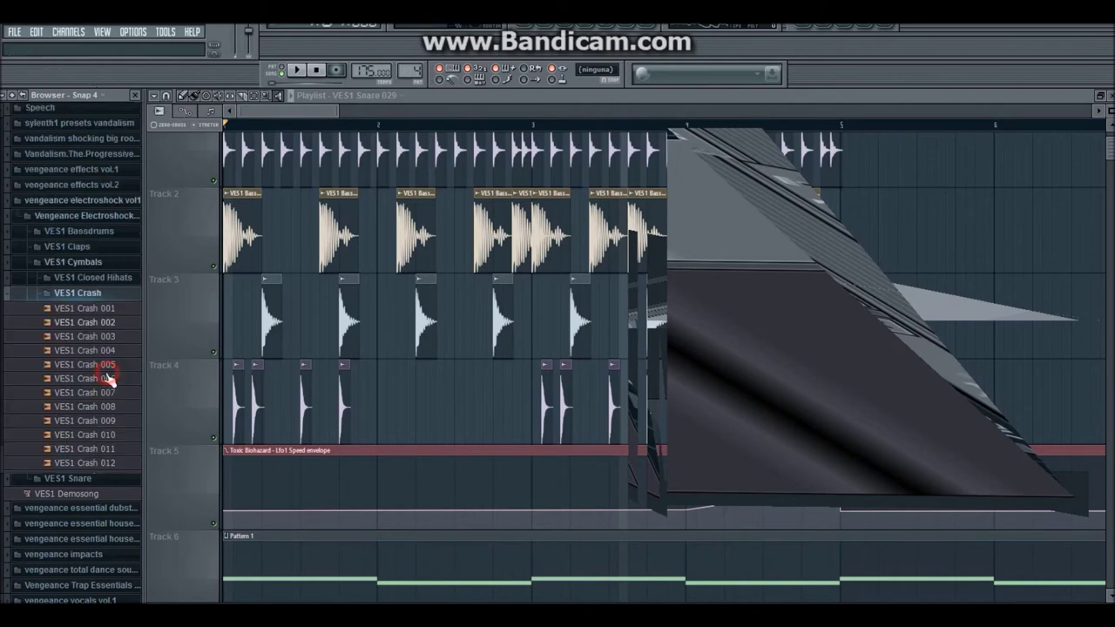
left_click(109, 470)
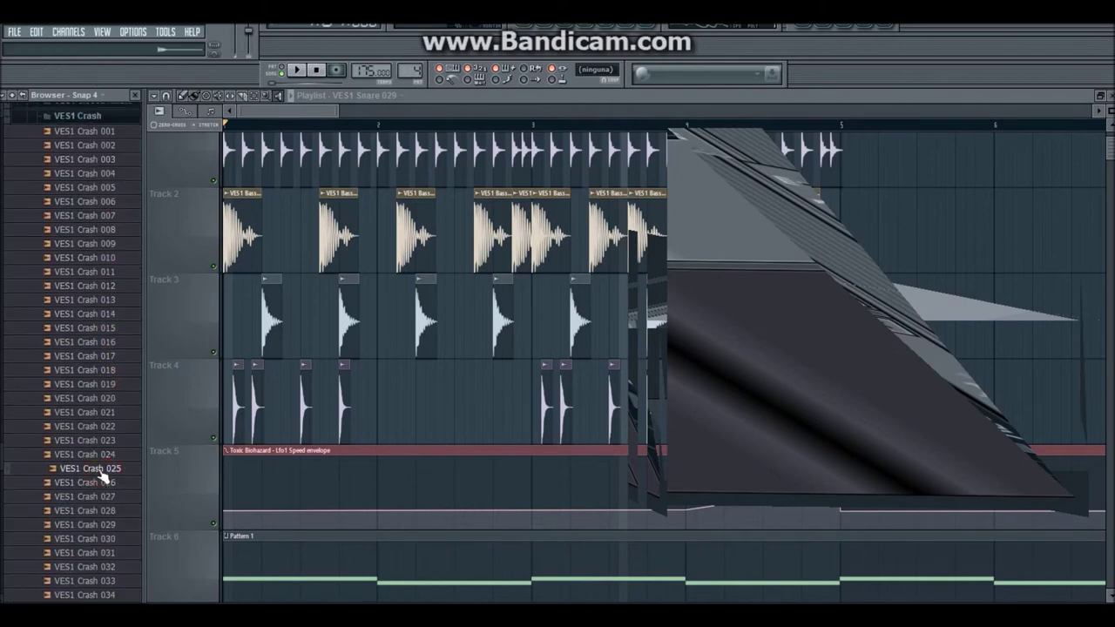
left_click_drag(101, 471, 380, 409)
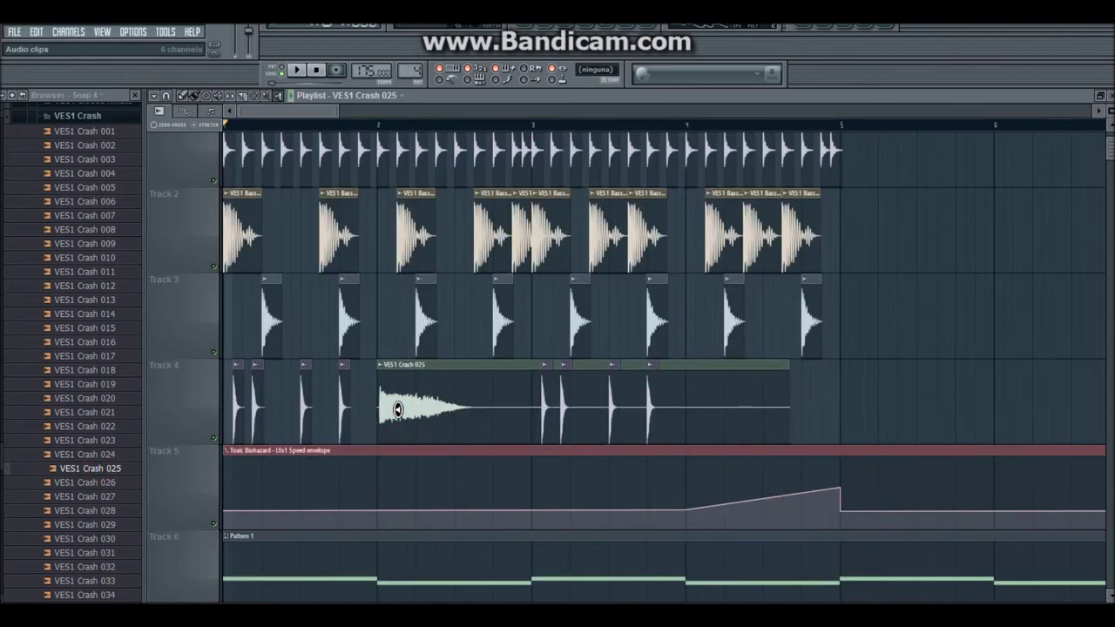
left_click(377, 126)
key("space")
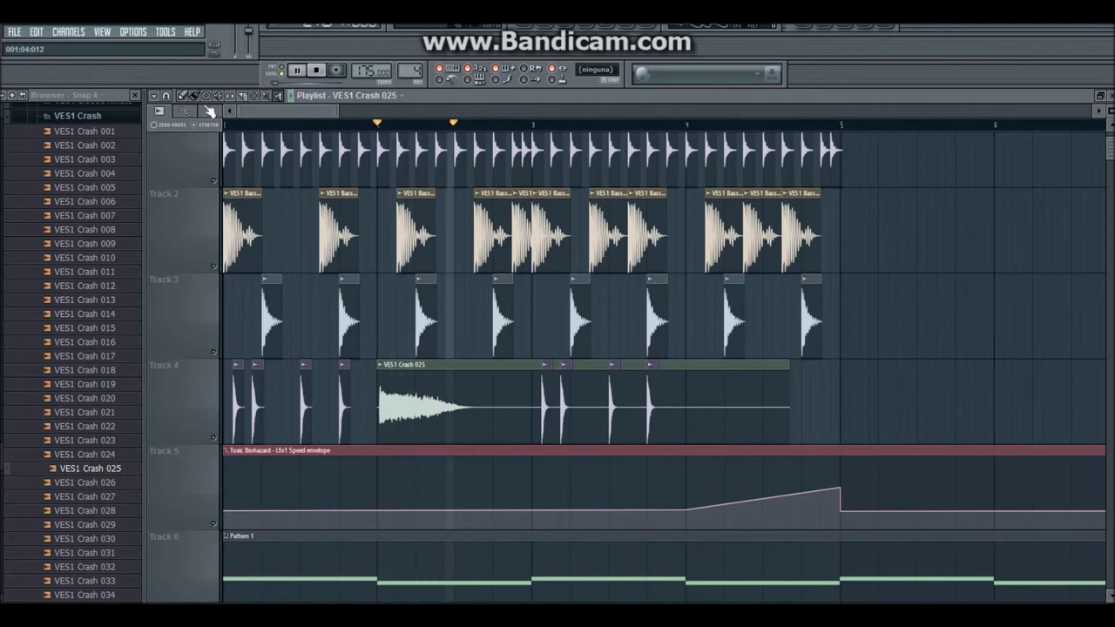
Step: Reverse and preview the VES1 Crash 025 sample, and move its Track 4 clip to start at step 6 of bar 2
double_click(413, 401)
key("space")
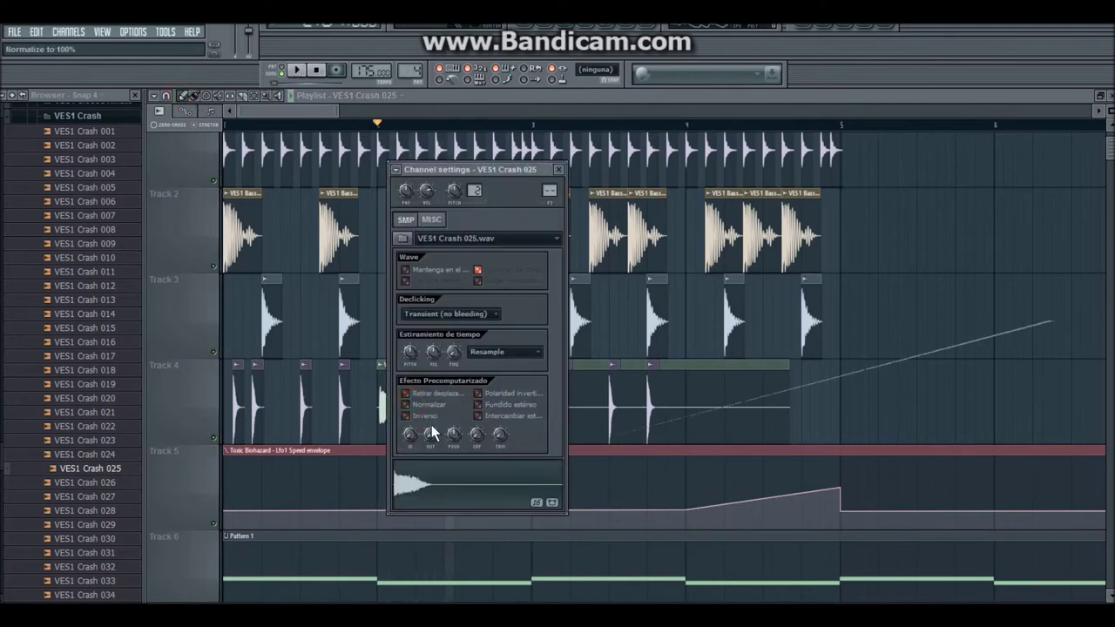
left_click(405, 417)
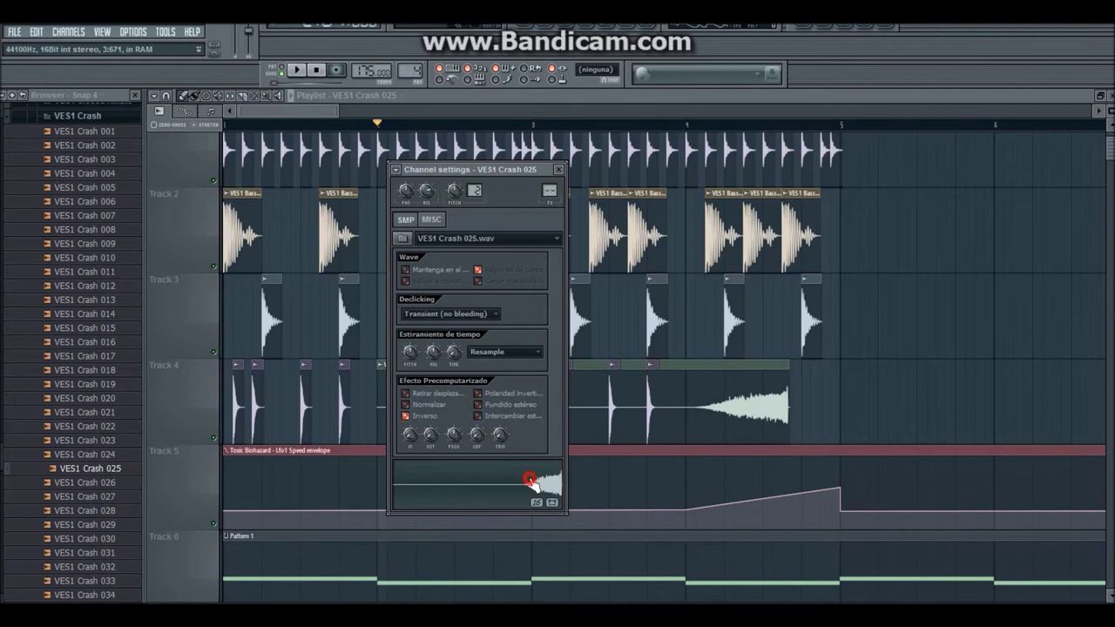
key("space")
left_click(737, 395)
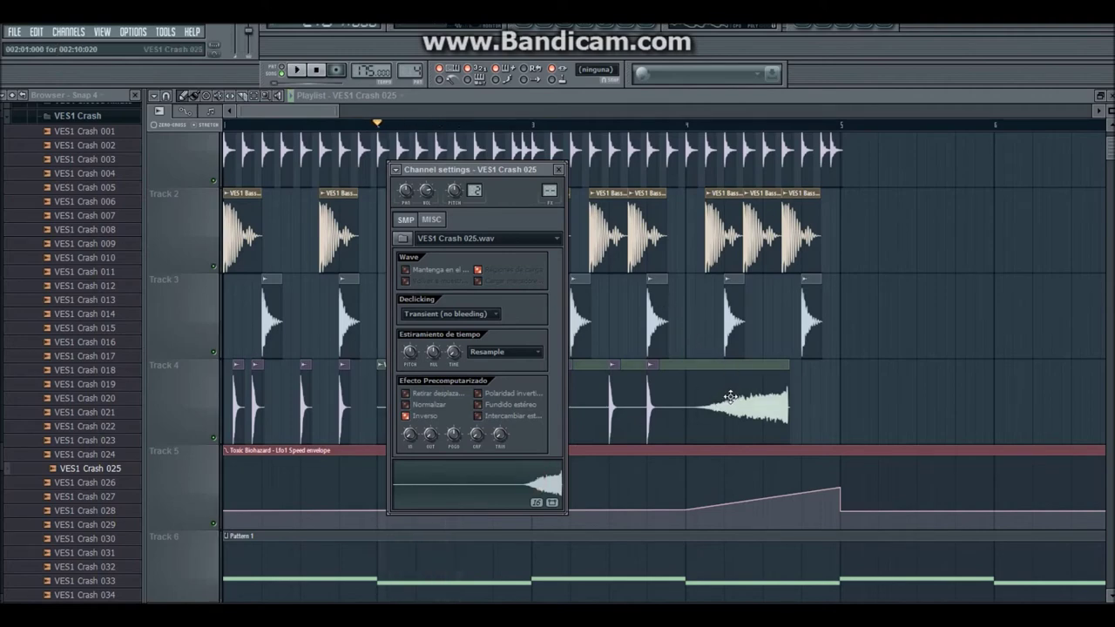
left_click_drag(737, 394, 773, 397)
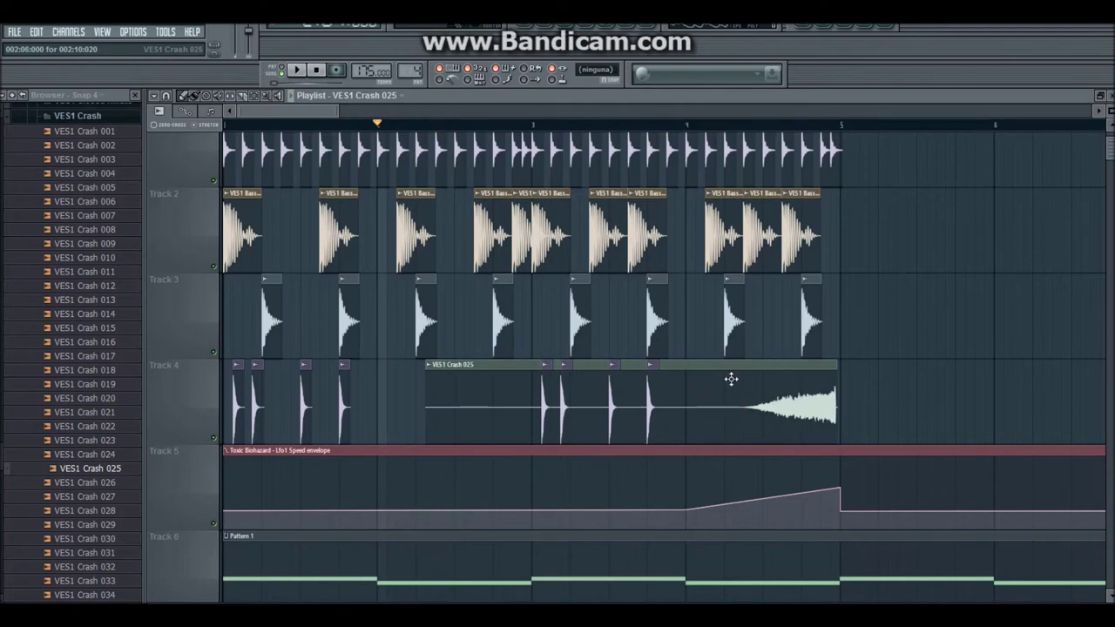
Step: Align the reversed crash's peak with the start of bar 5 on Track 4 and remove the silent tail after it
mouse_move(324, 116)
left_mouse_down()
mouse_move(392, 116)
mouse_move(307, 110)
left_mouse_up()
left_click_drag(278, 370, 337, 405)
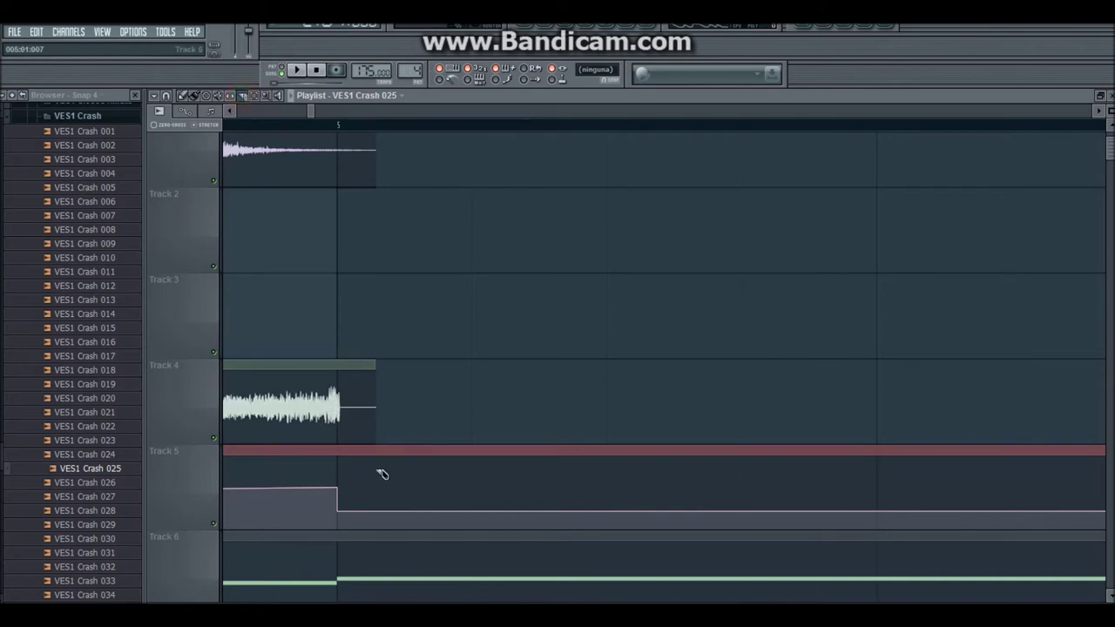
right_click(358, 398)
mouse_move(310, 112)
left_mouse_down()
mouse_move(296, 110)
mouse_move(347, 112)
mouse_move(305, 111)
left_mouse_up()
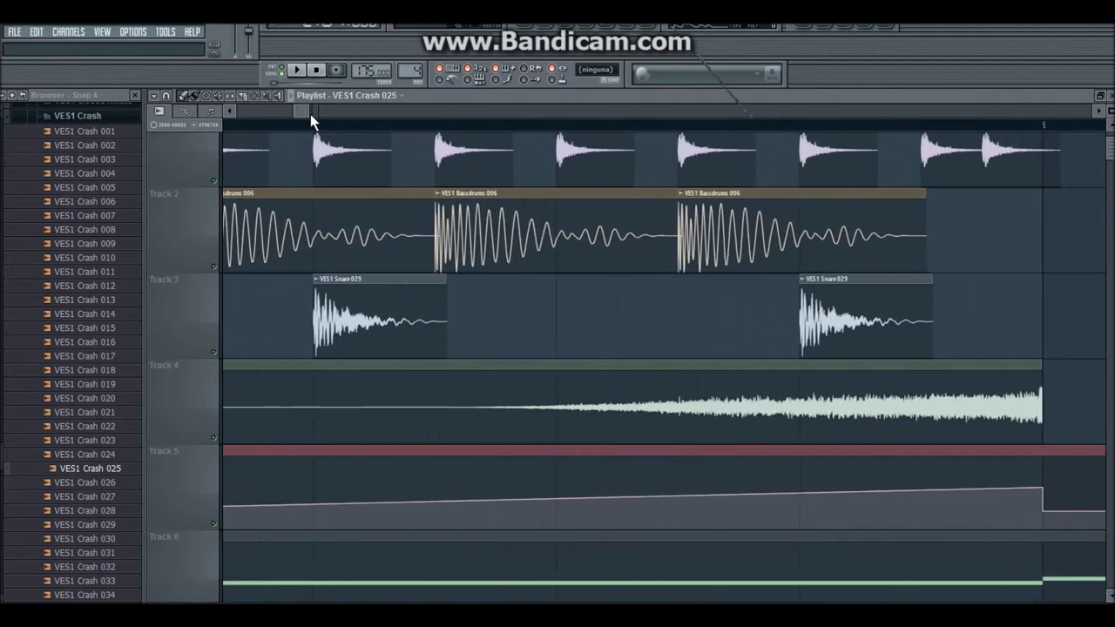
Step: Shift the trimmed VES1 Crash 025 clip on Track 4 to start at 002:07:011, extending it past the start of bar 5
left_click_drag(512, 393, 566, 398)
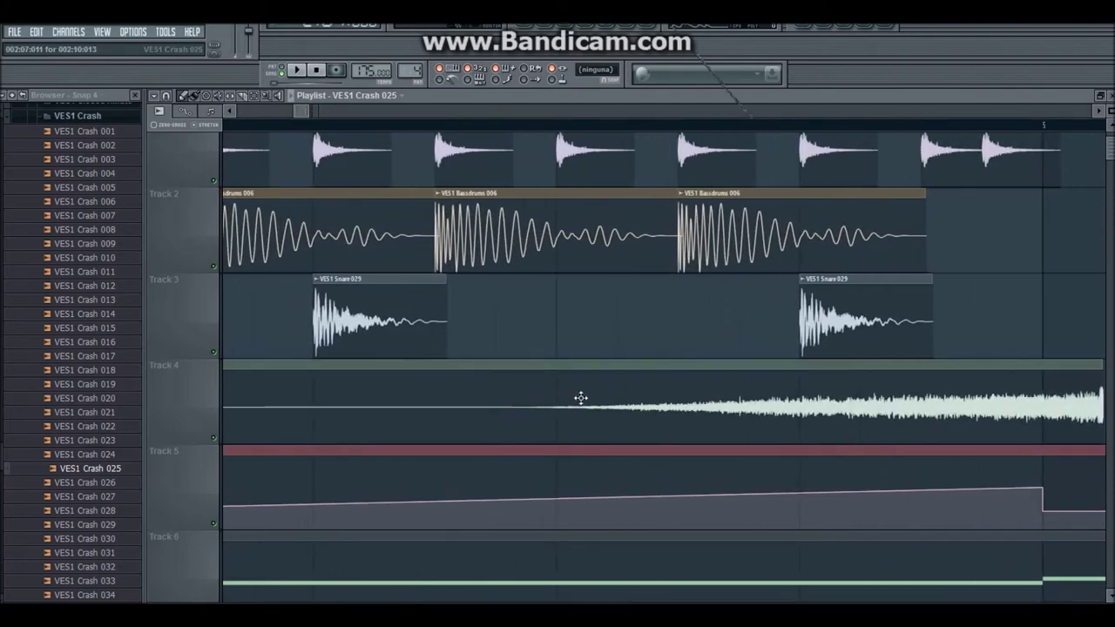
left_click_drag(305, 112, 318, 116)
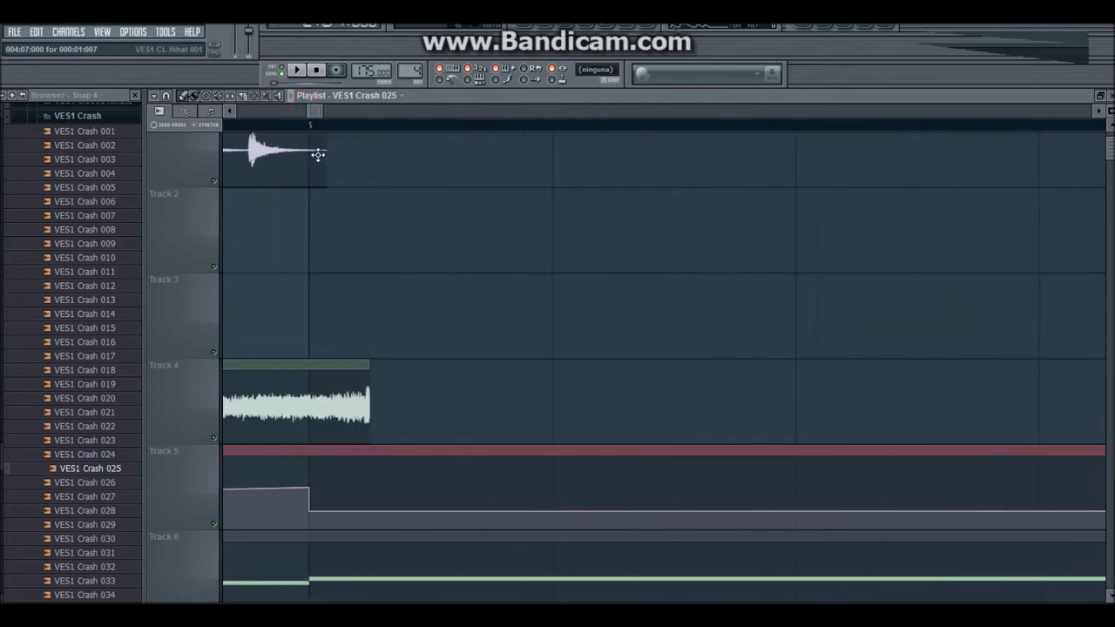
Step: Trim the reversed crash clip on Track 4 to end at bar 5 and delete the longer crash clip overlapping it
left_click_drag(371, 391, 322, 390)
mouse_move(320, 109)
left_mouse_down()
mouse_move(349, 112)
mouse_move(307, 111)
left_mouse_up()
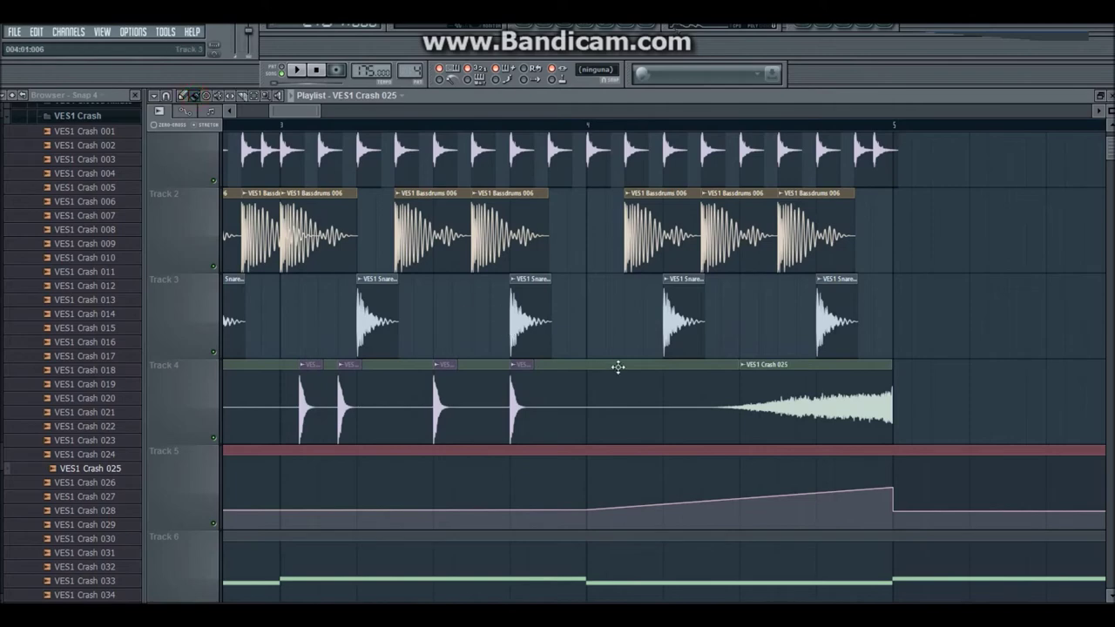
right_click(632, 388)
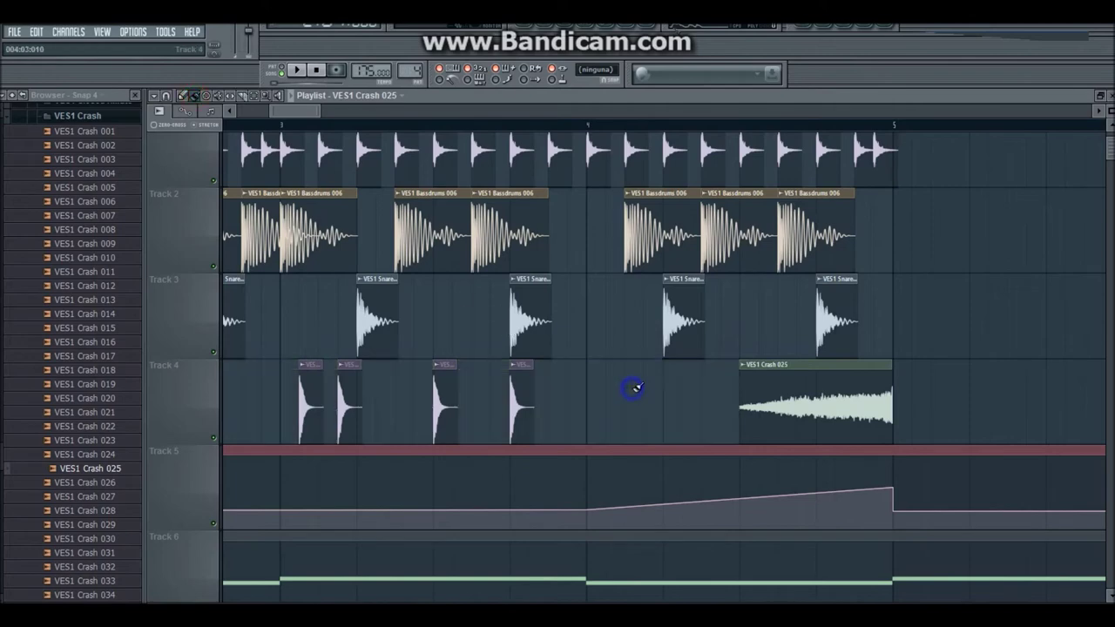
Step: Adjust the In and Out precomputed effects of VES1 Crash 025 to soften the reversed crash, and play the arrangement
double_click(792, 392)
left_click_drag(434, 442, 433, 427)
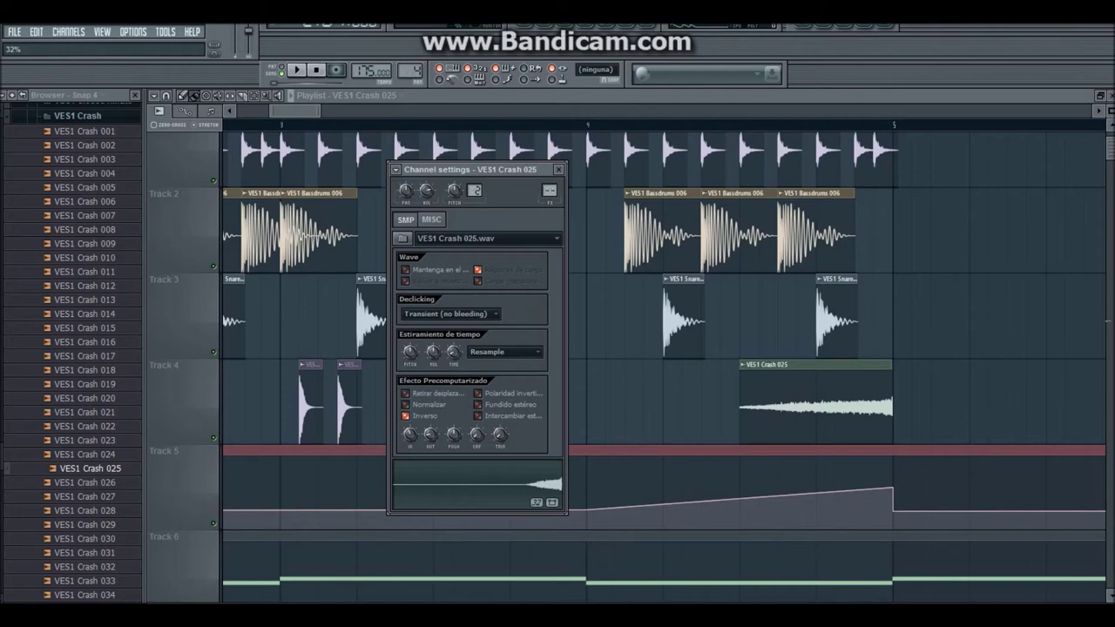
left_click_drag(410, 435, 410, 425)
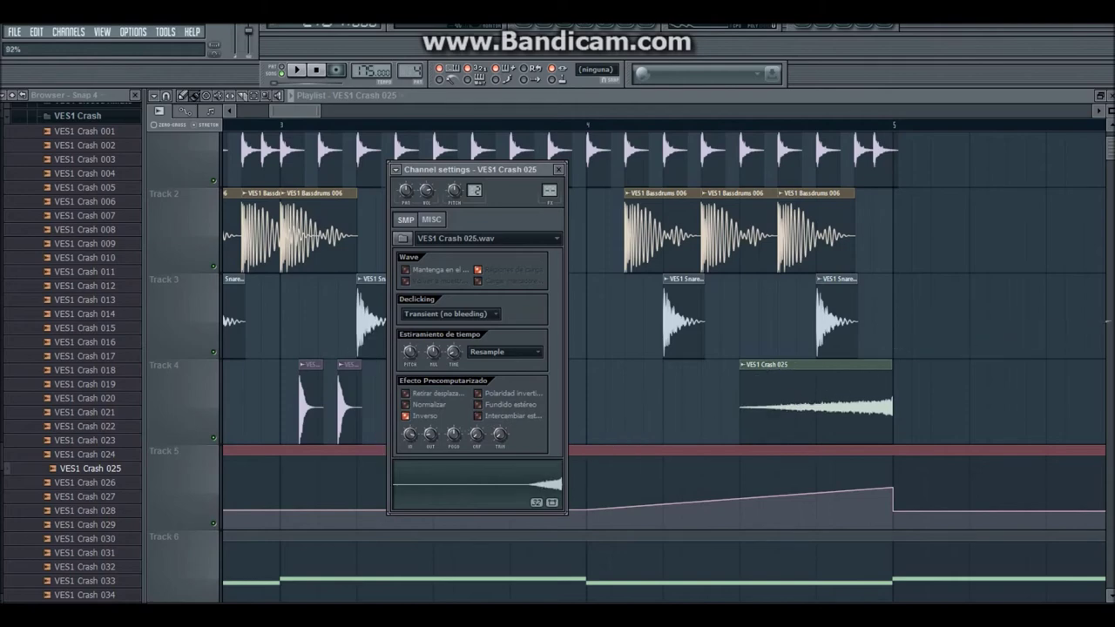
left_click_drag(409, 434, 409, 431)
key("space")
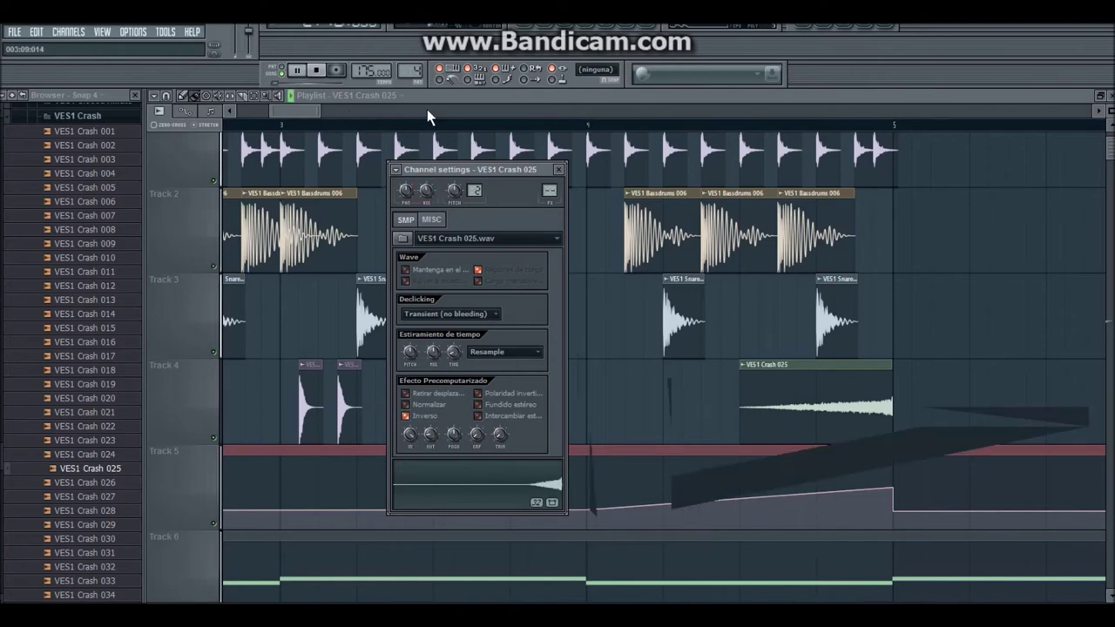
Step: Shorten the reversed crash clip from its start so it begins at 004:13:000, and play the section to check it
left_click_drag(318, 110, 520, 112)
key("space")
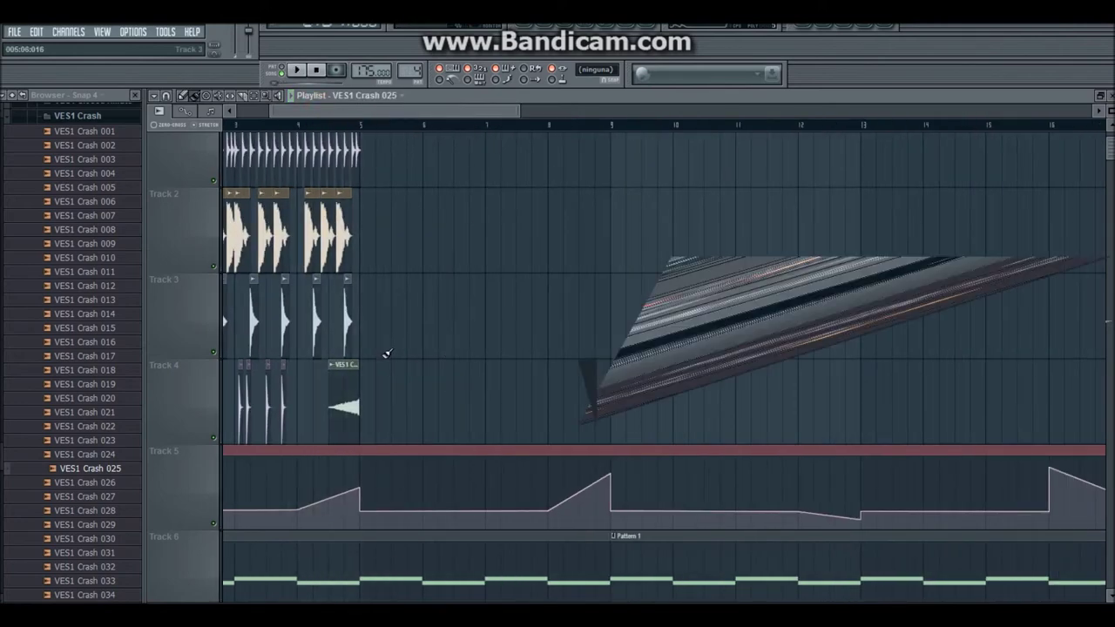
left_click_drag(327, 397, 343, 396)
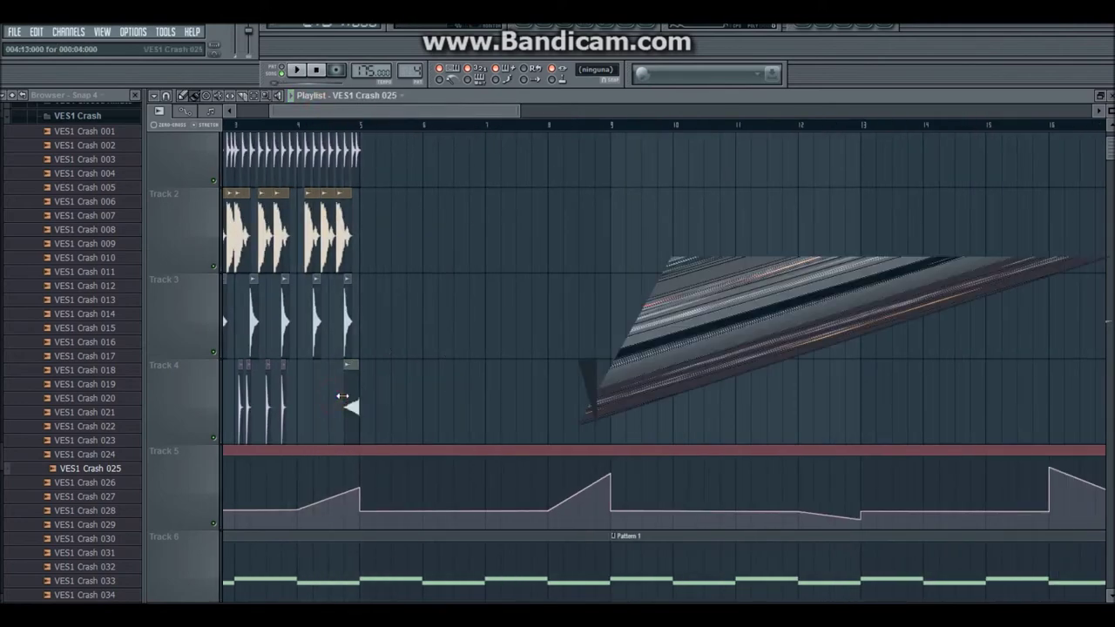
key("space")
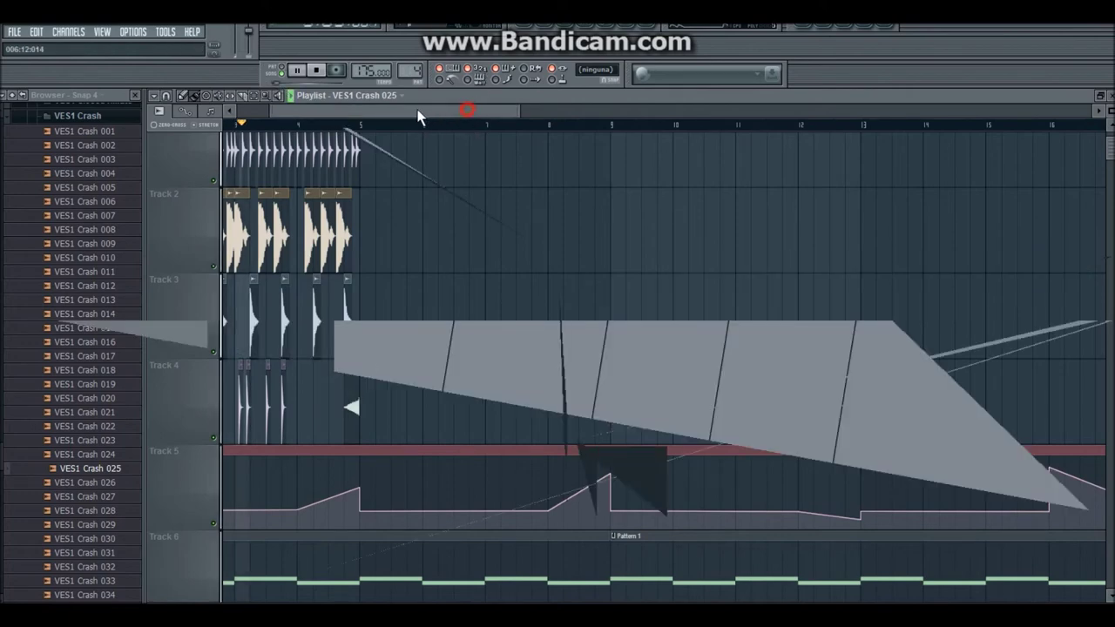
left_click_drag(418, 112, 386, 112)
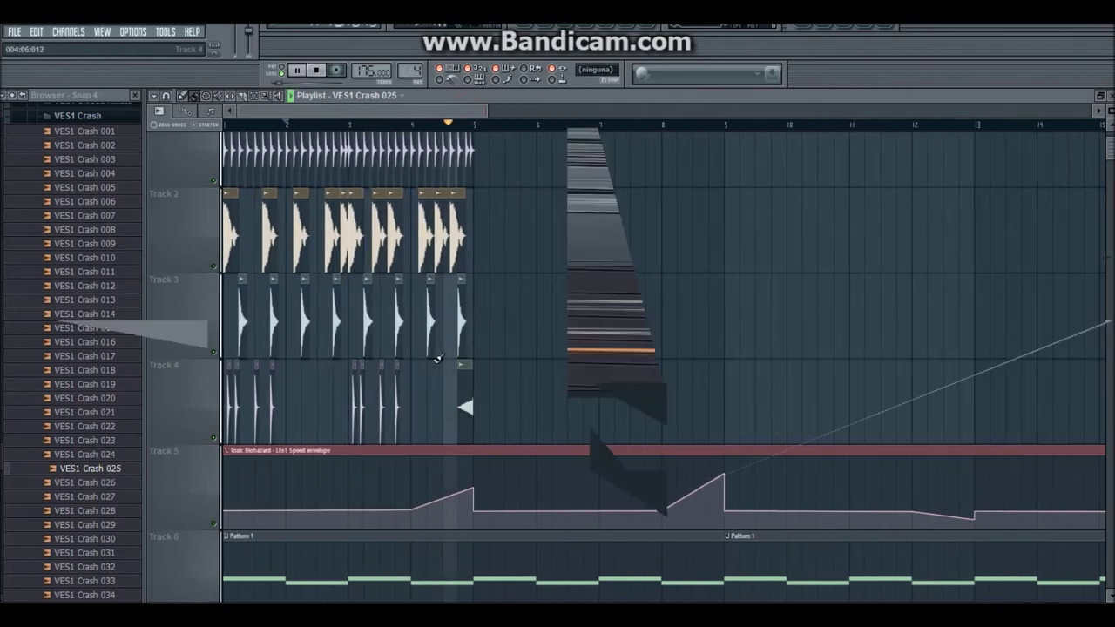
key("space")
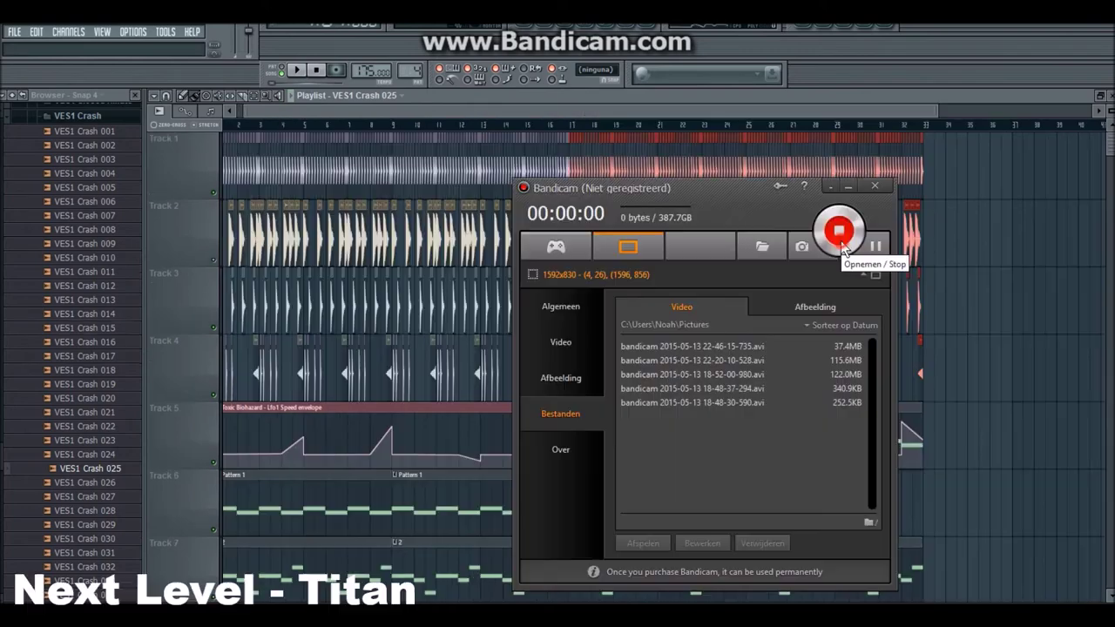
left_click(839, 232)
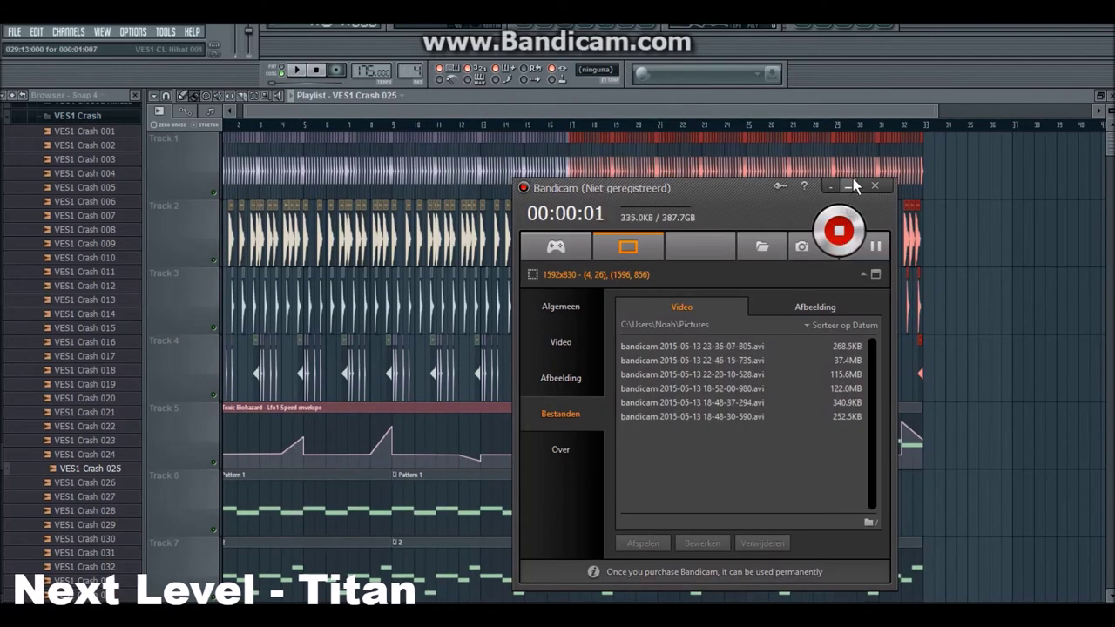
left_click(852, 187)
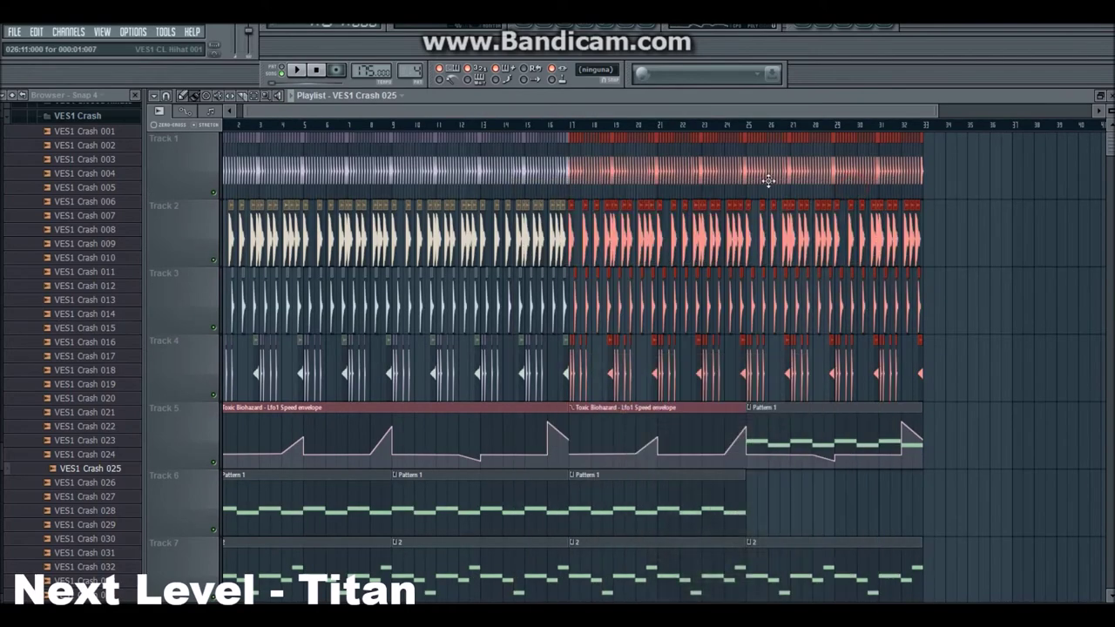
Step: Play the full arrangement from the start of the playlist to review it
left_click(239, 126)
key("space")
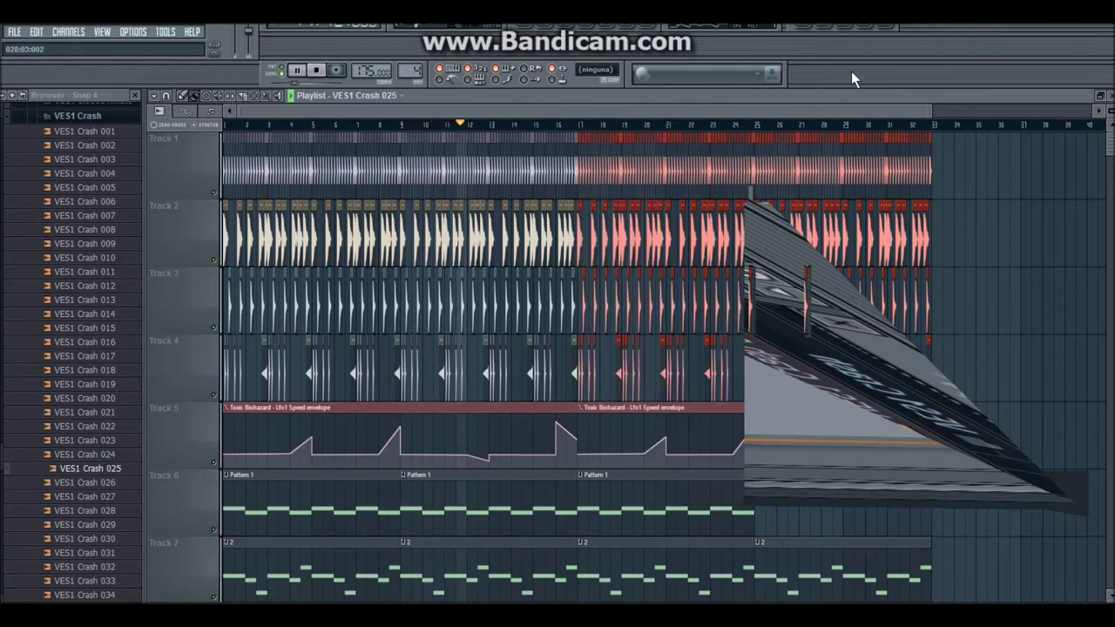
key("space")
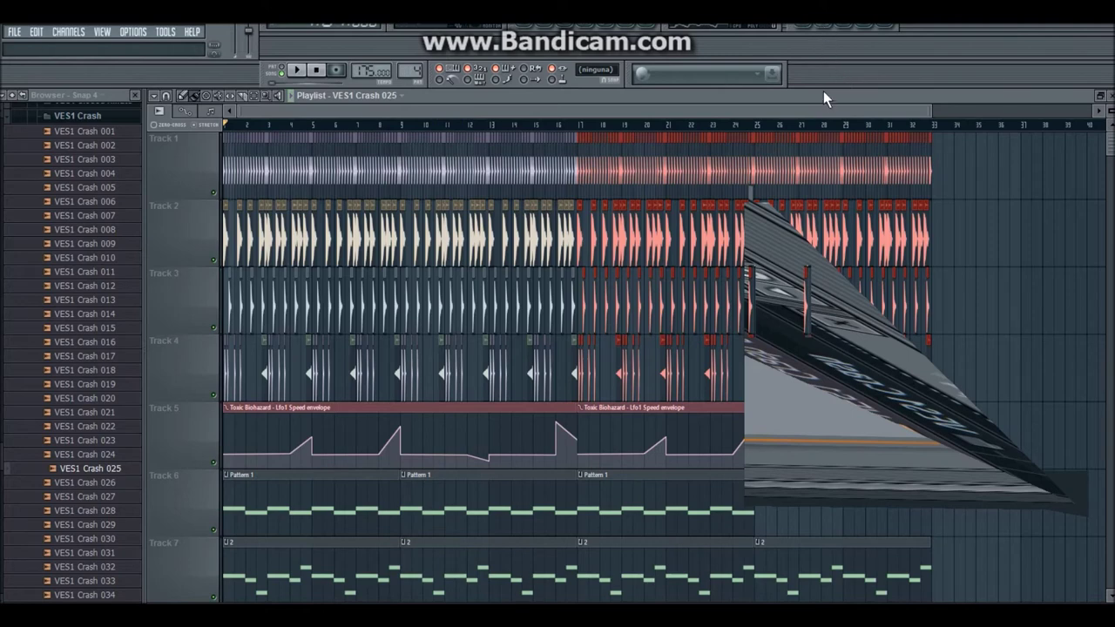
Step: Make pattern 2 the active pattern in the step sequencer
key("F6")
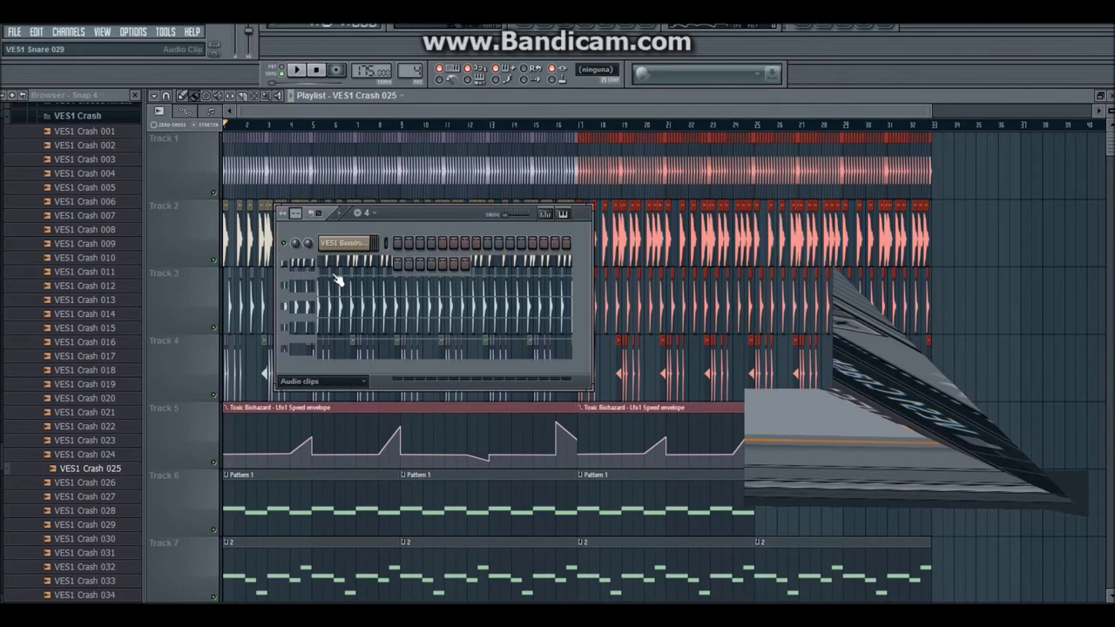
left_click(372, 217)
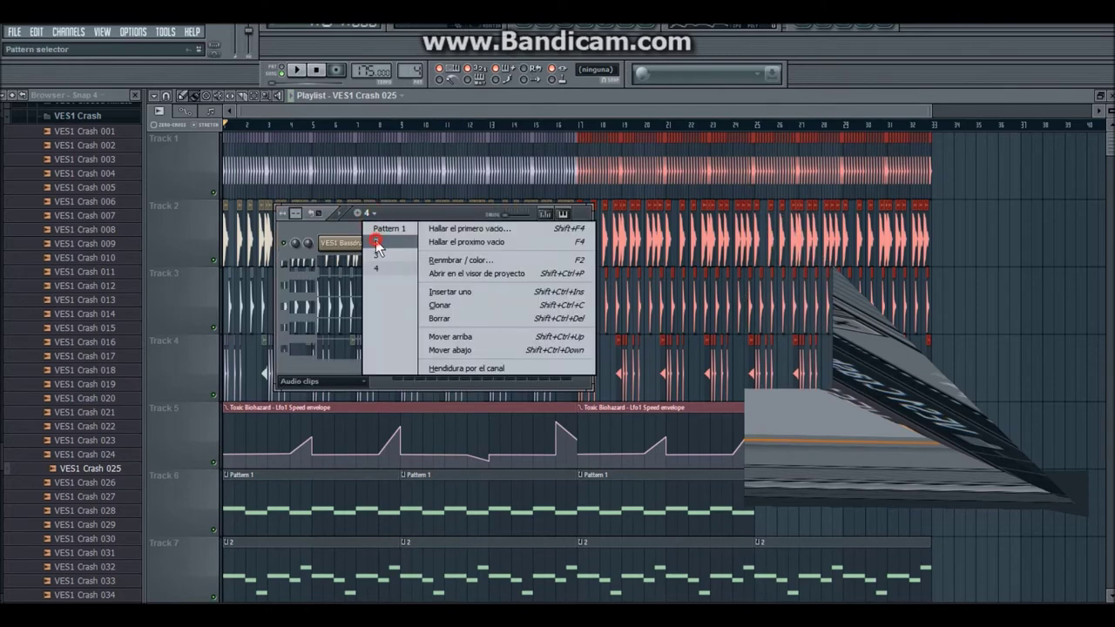
left_click(375, 239)
left_click(370, 213)
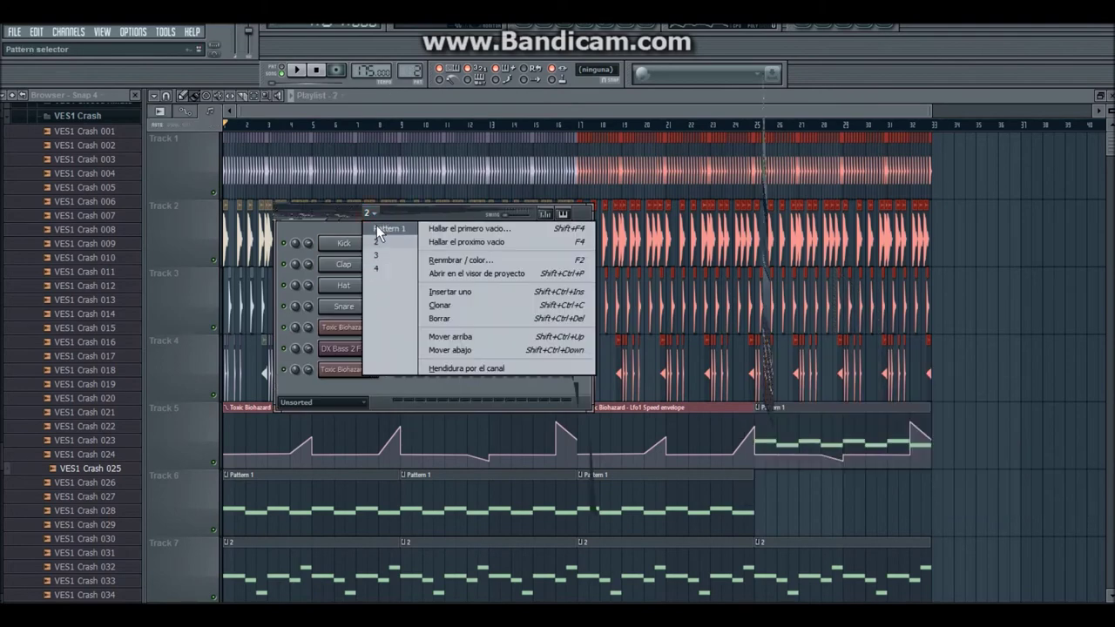
left_click(397, 213)
Step: Create an automation clip for the channel volume of VES1 CL Hihat 001
double_click(395, 180)
right_click(430, 187)
right_click(430, 190)
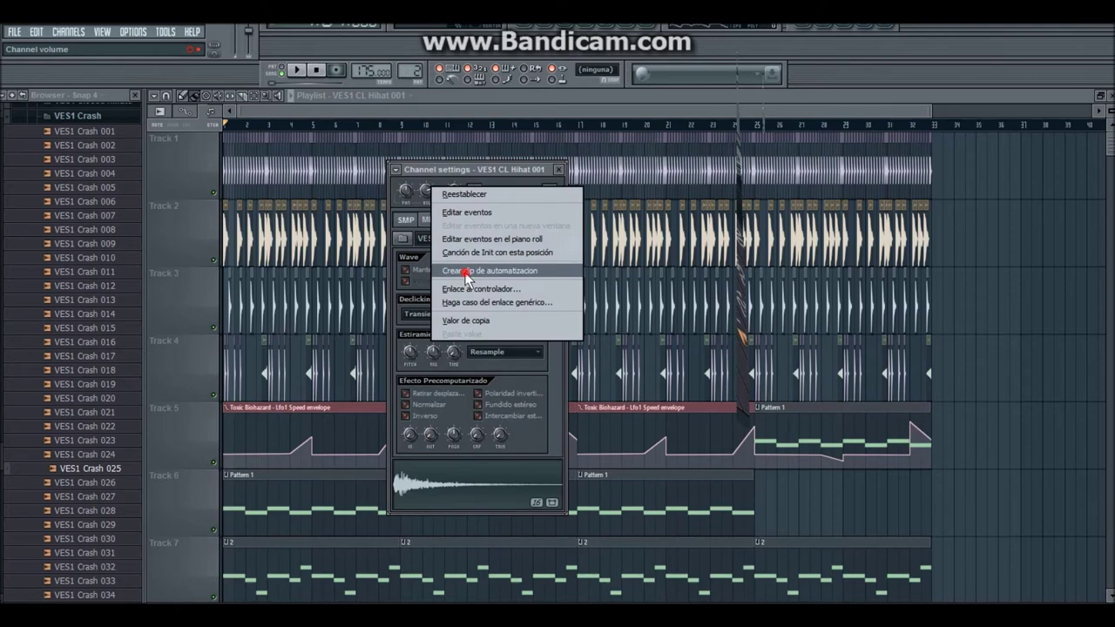
left_click(464, 268)
Step: Lower the end point of the hi-hat volume envelope to 19% for a gradual fade, and play the arrangement
left_click_drag(929, 109, 958, 110)
left_click_drag(899, 551, 915, 581)
key("space")
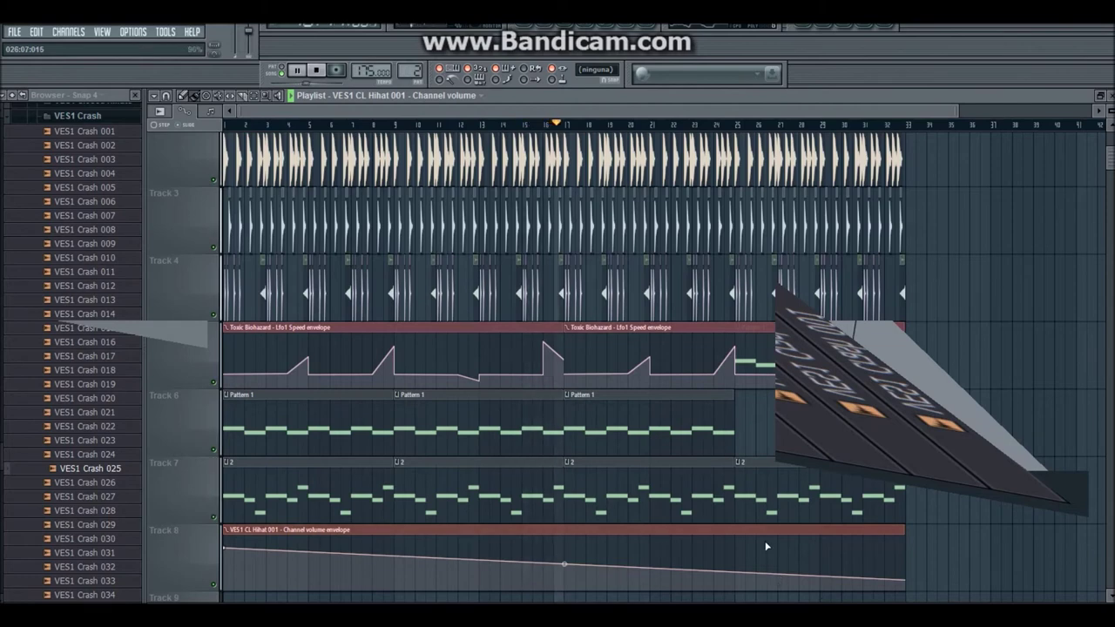
key("space")
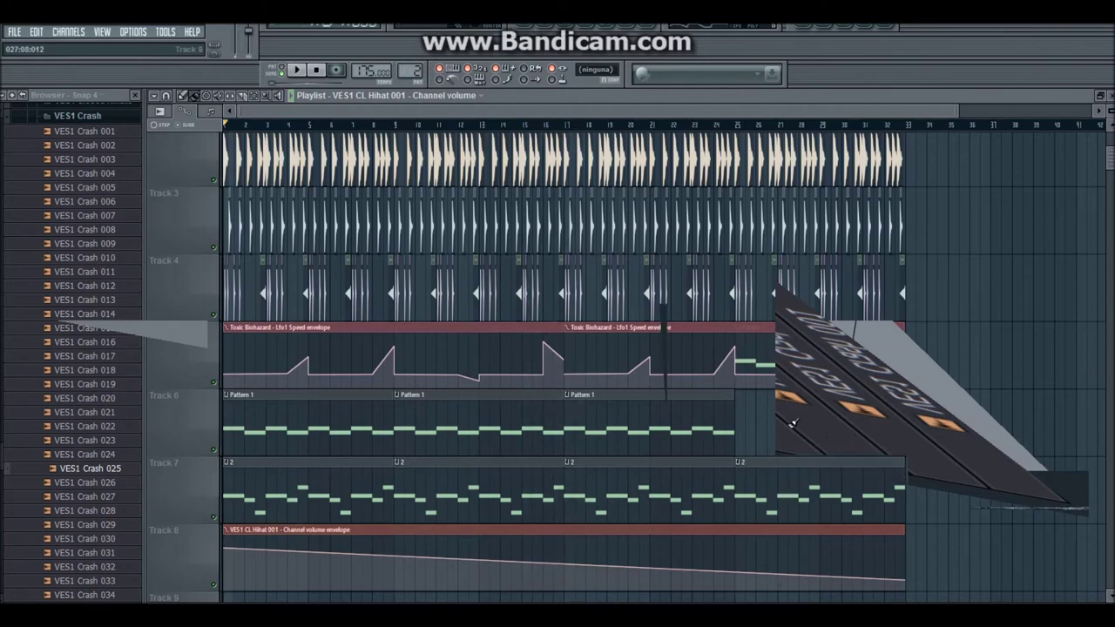
Step: Move the Pattern 1 clip at bar 25 from Track 5 to Track 6, keeping the Lfo1 Speed envelope on Track 5
left_click_drag(782, 326, 781, 396)
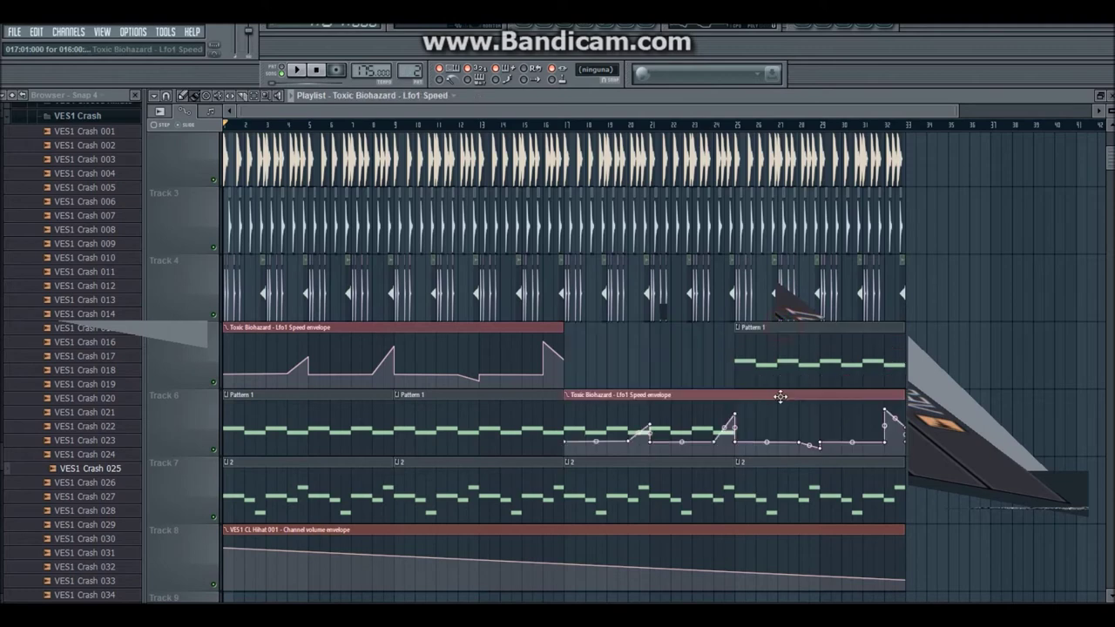
left_click_drag(778, 336, 1006, 336)
left_click(814, 391)
left_click_drag(820, 330, 803, 326)
left_click_drag(1005, 340, 786, 419)
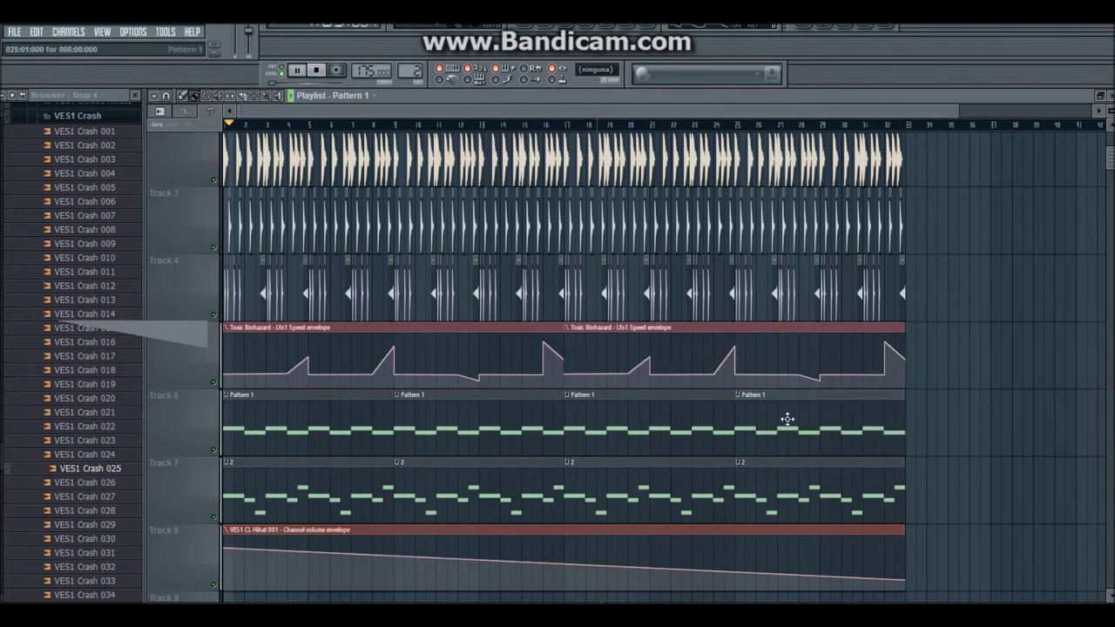
Step: Bend the hi-hat volume envelope slightly downward and lower its end point to 14% while playing from about bar 22
left_click(677, 124)
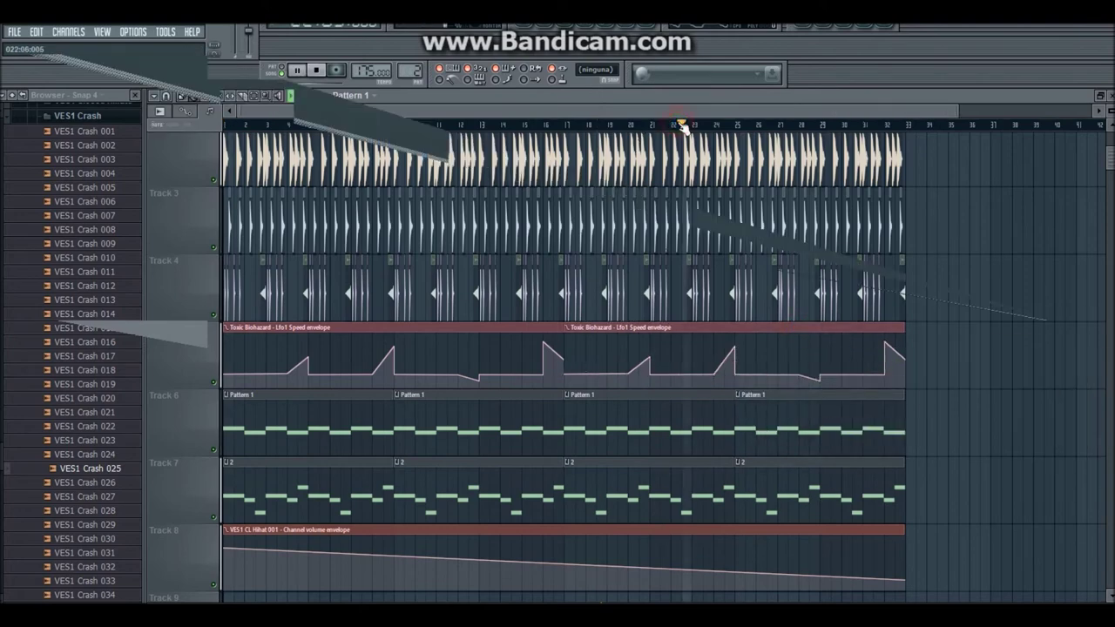
key("space")
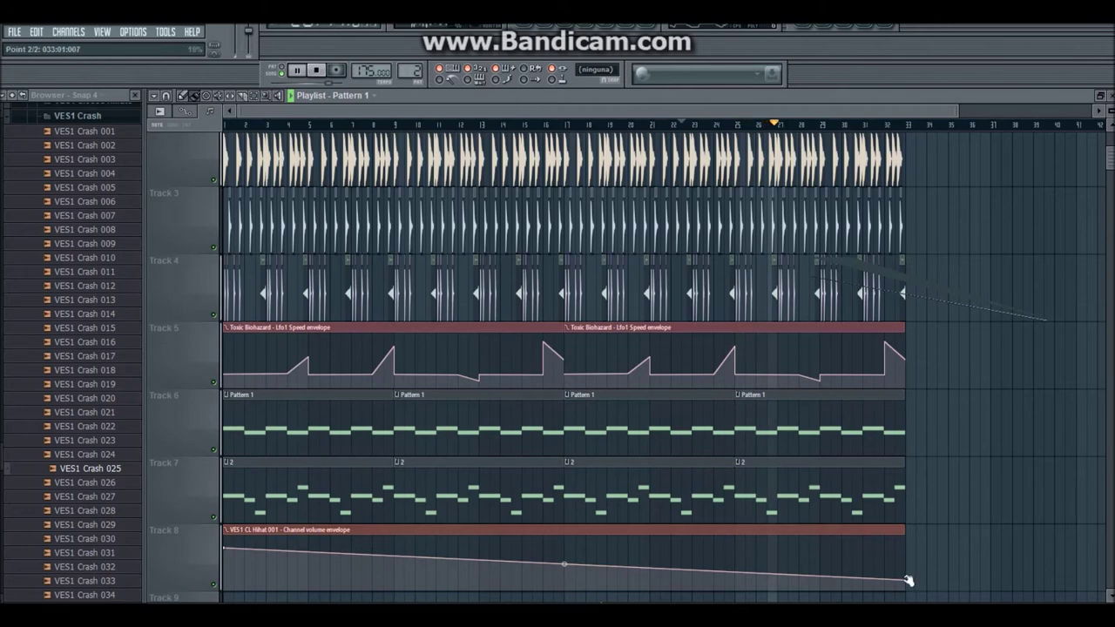
left_click(544, 557)
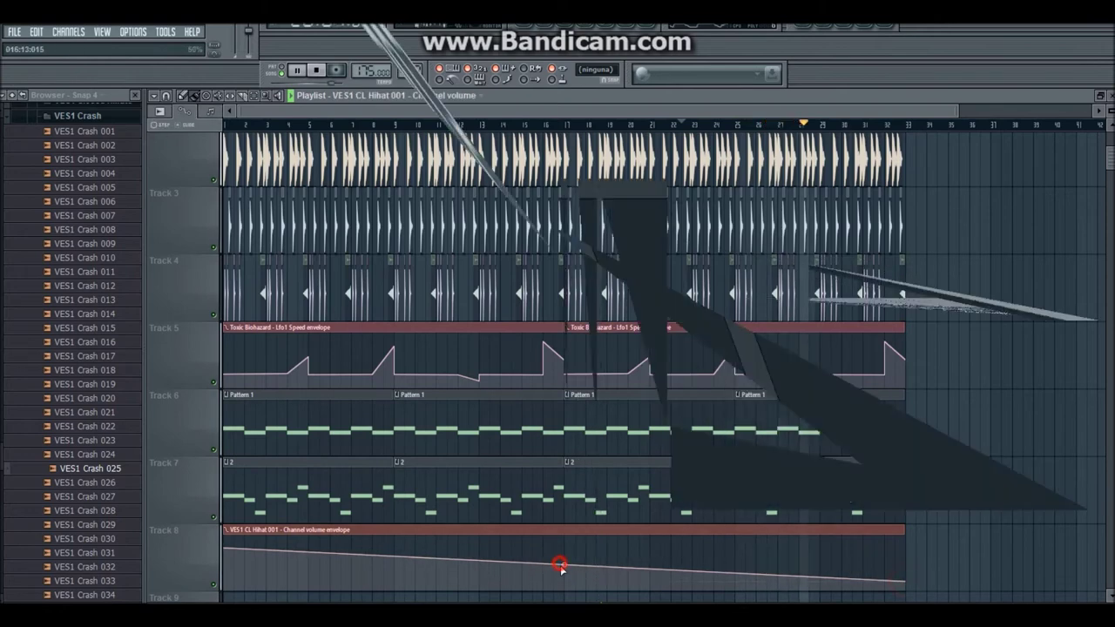
mouse_move(562, 567)
left_mouse_down()
mouse_move(563, 579)
mouse_move(564, 567)
left_mouse_up()
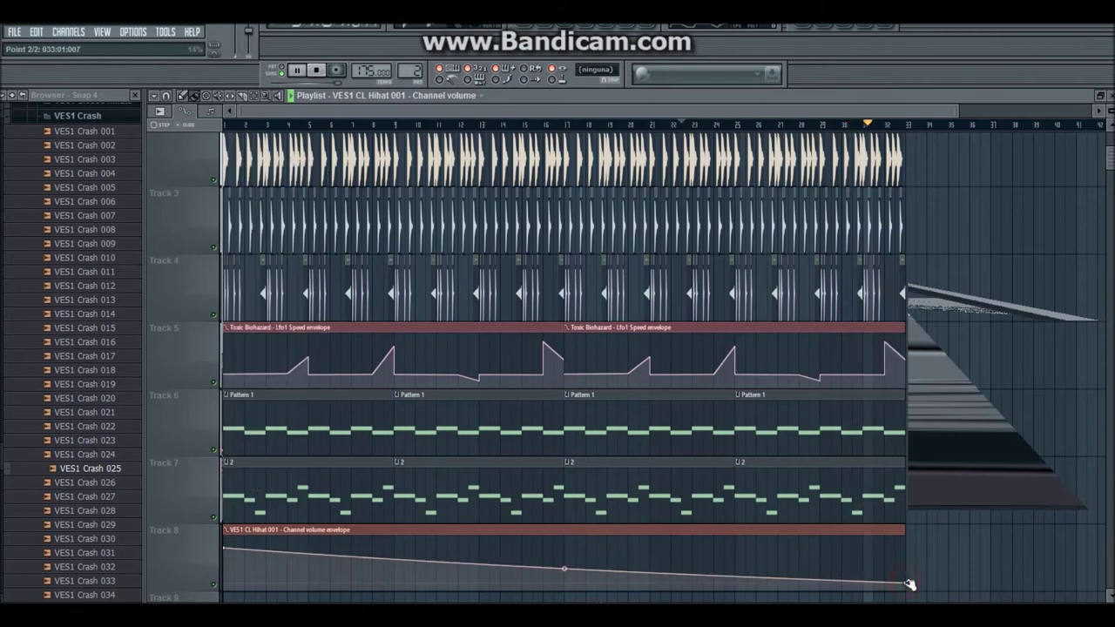
key("space")
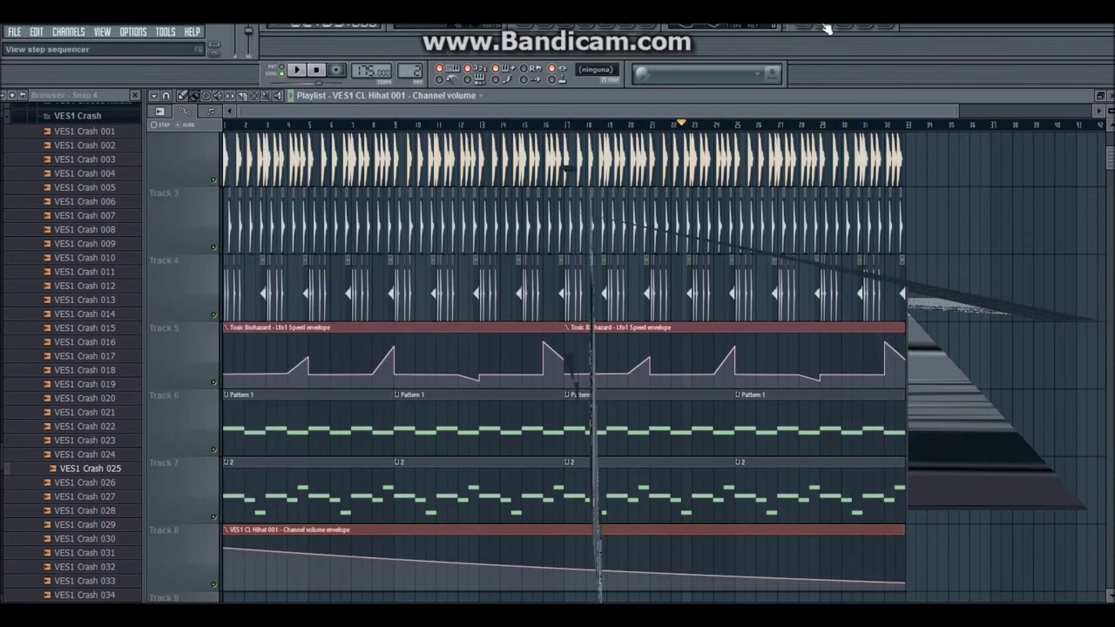
Step: Create an automation clip for the channel volume of VES1 Snare 029 and close its channel settings
left_click(828, 29)
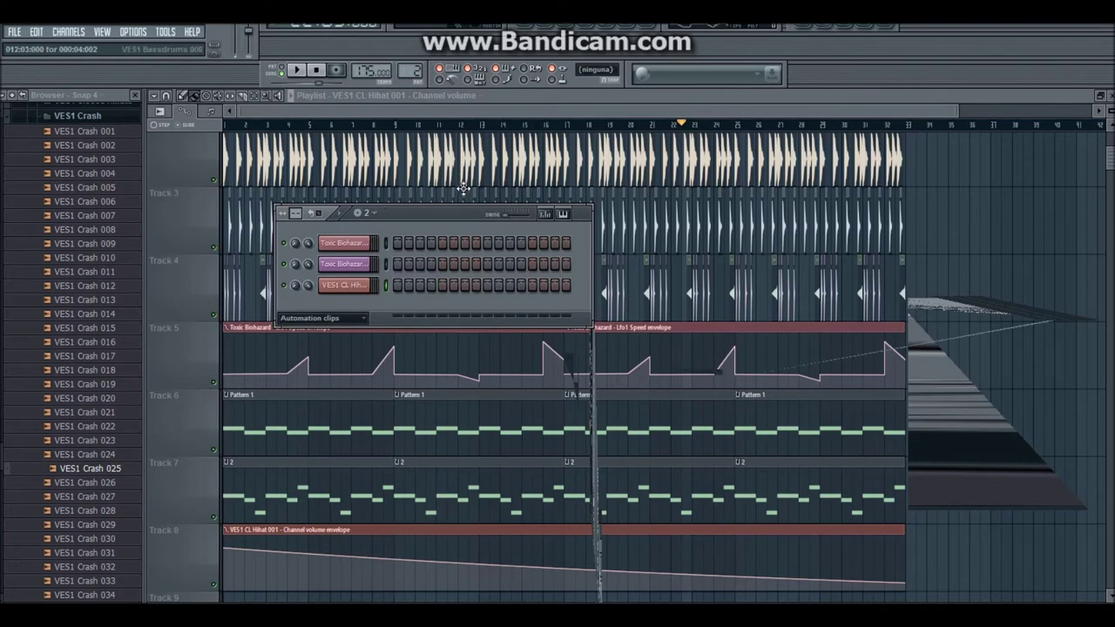
left_click(604, 199)
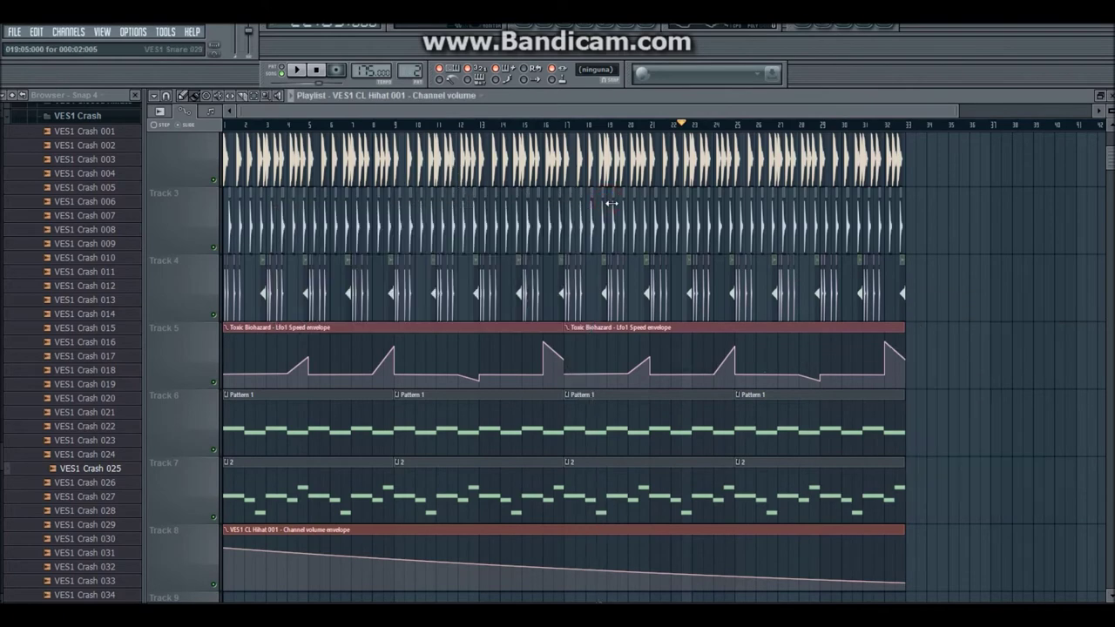
left_click(463, 478)
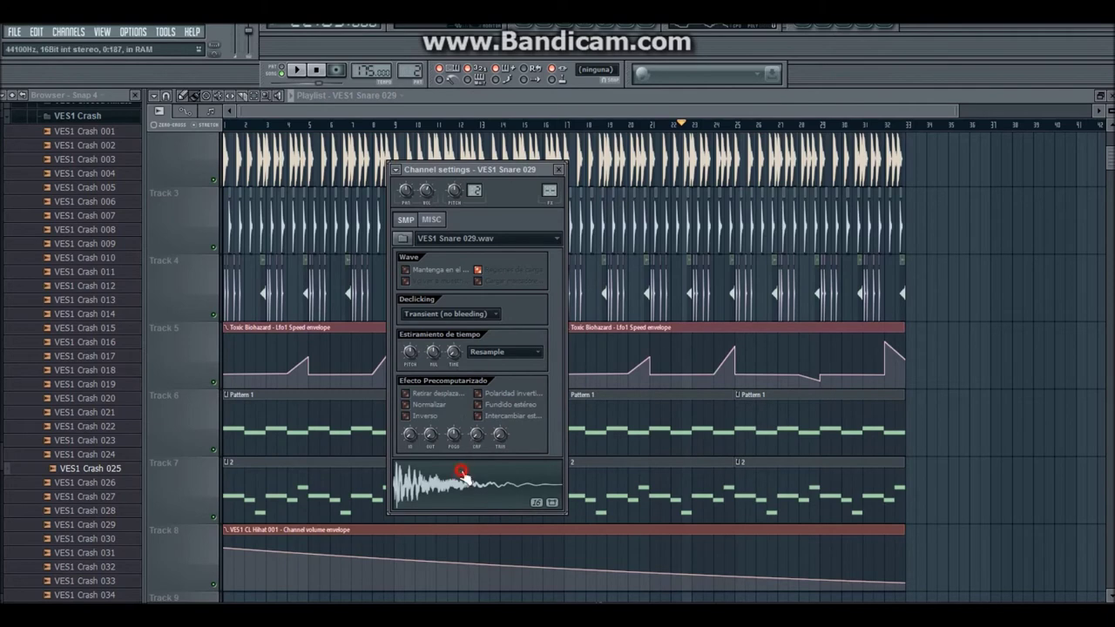
right_click(426, 193)
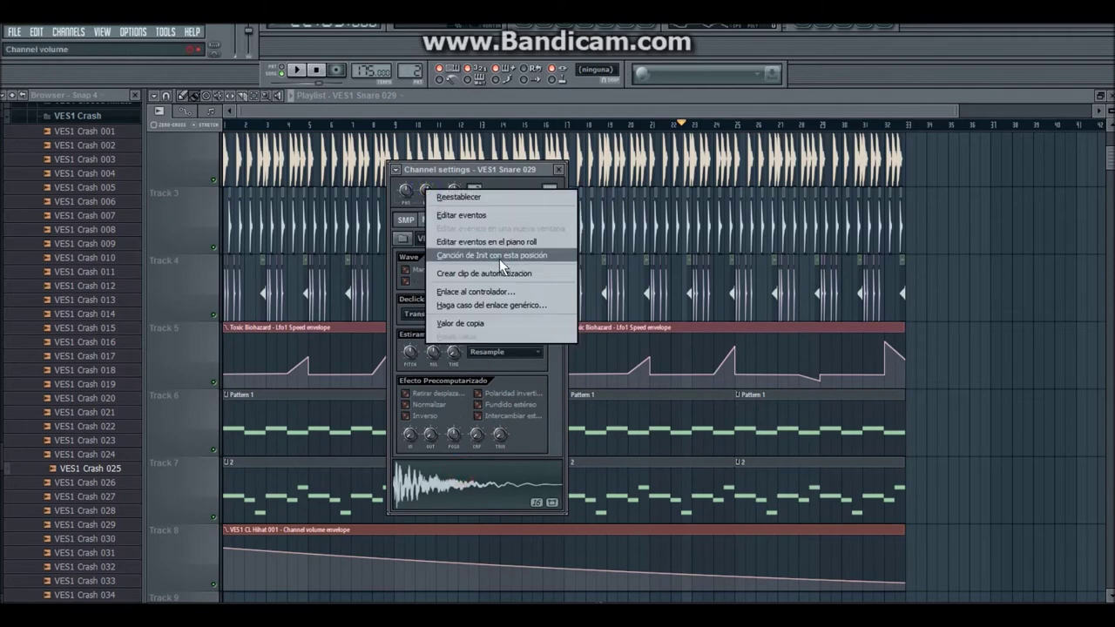
left_click(488, 278)
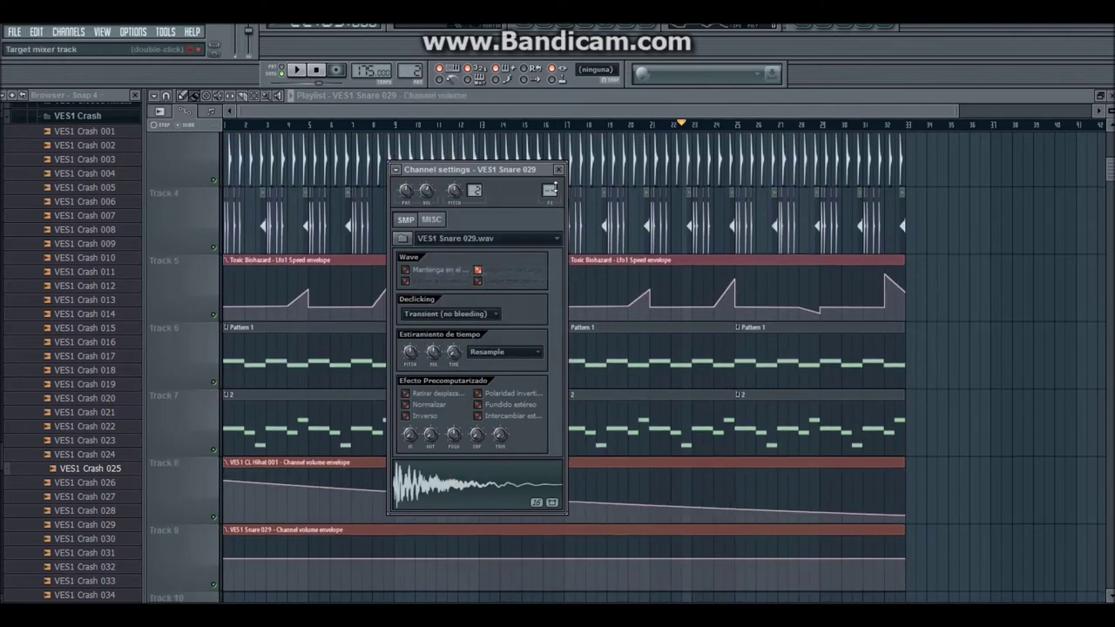
left_click(557, 104)
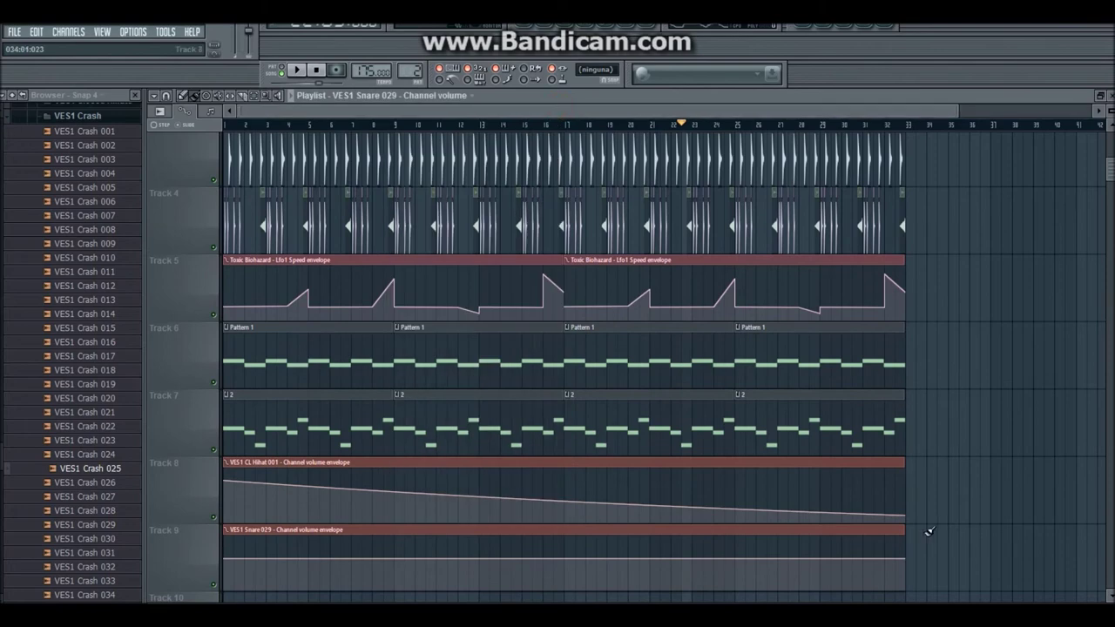
Step: Shape the snare volume envelope into a gradual, slightly curved fade to near zero, and play the arrangement from the start
left_click_drag(908, 562, 912, 589)
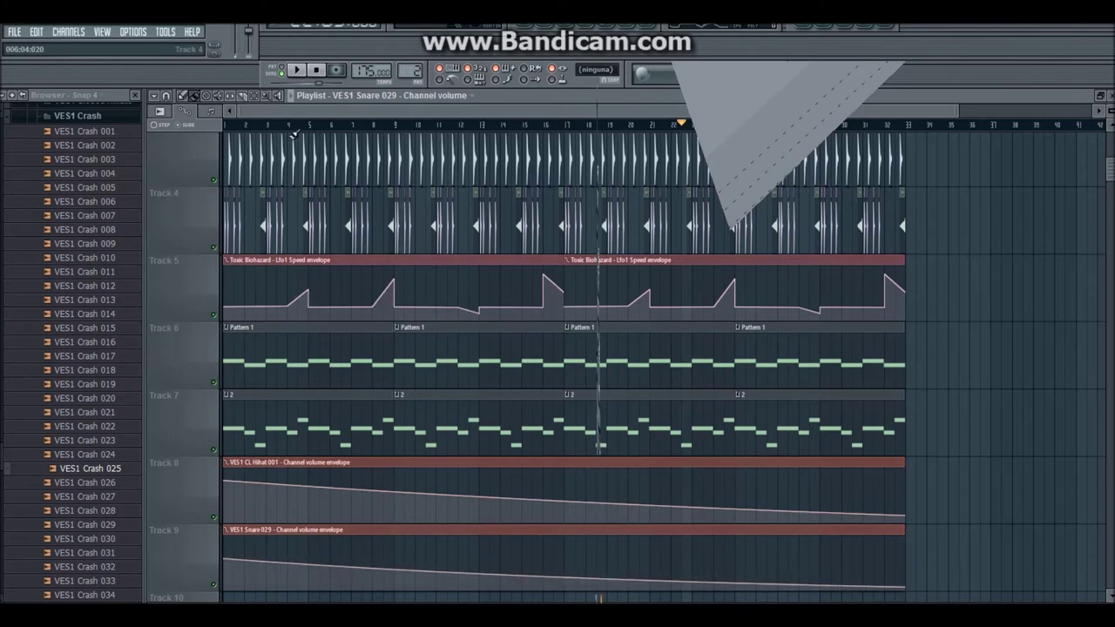
left_click_drag(246, 124, 160, 134)
key("space")
key("XF86AudioRaiseVolume")
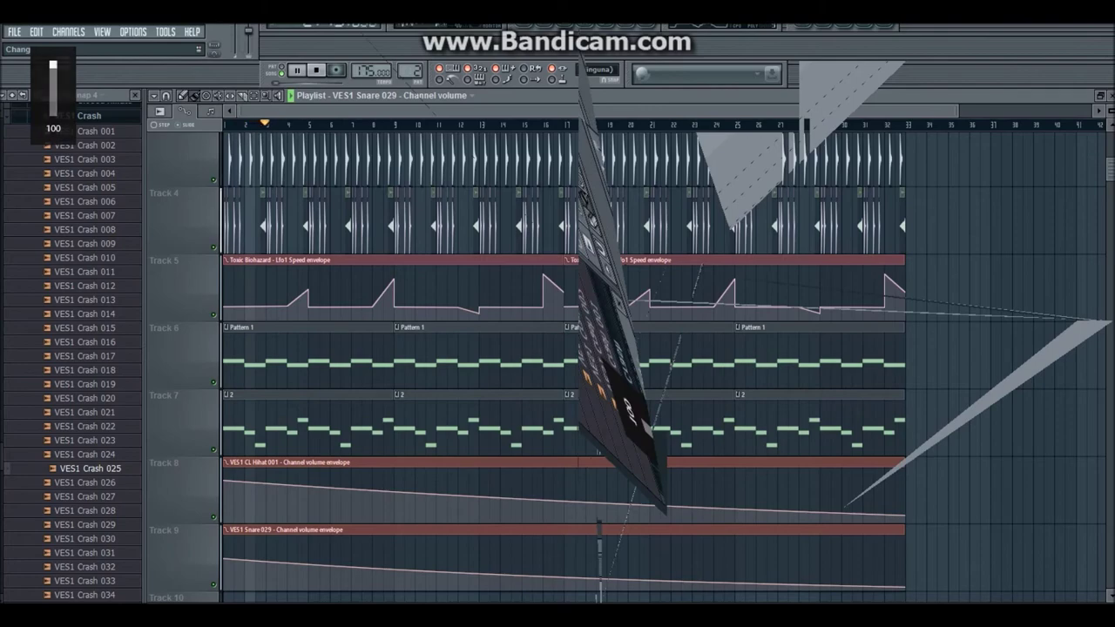
Step: Review the playlist tracks while listening to the arrangement up to about bar 28, and stop playback
scroll(563, 365, "up", 3)
scroll(562, 366, "down", 2)
scroll(563, 366, "up", 2)
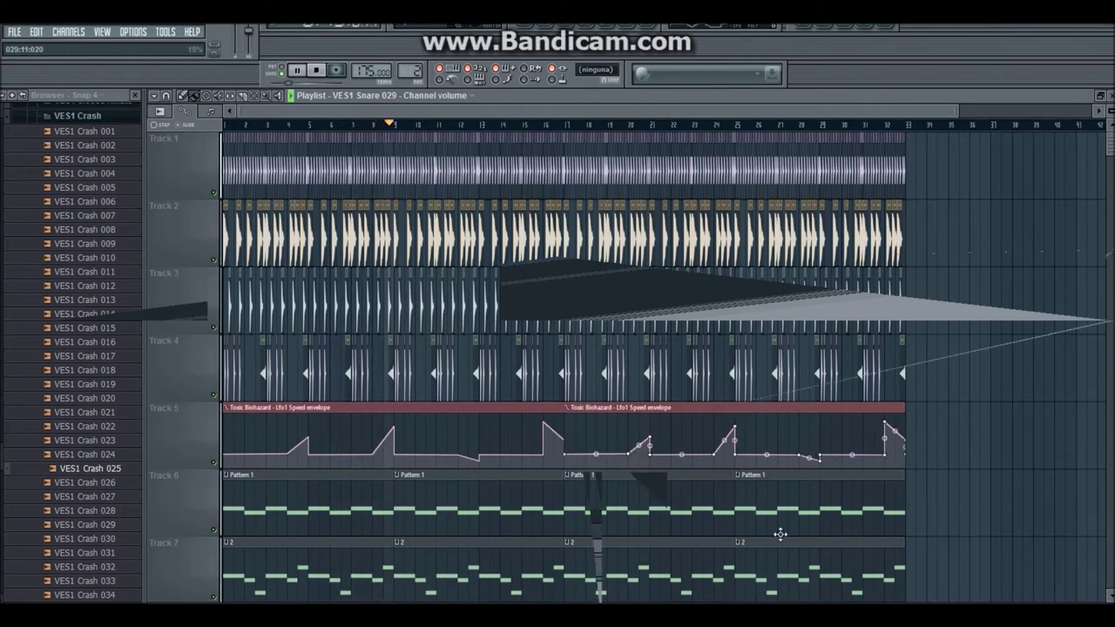
key("alt+Tab")
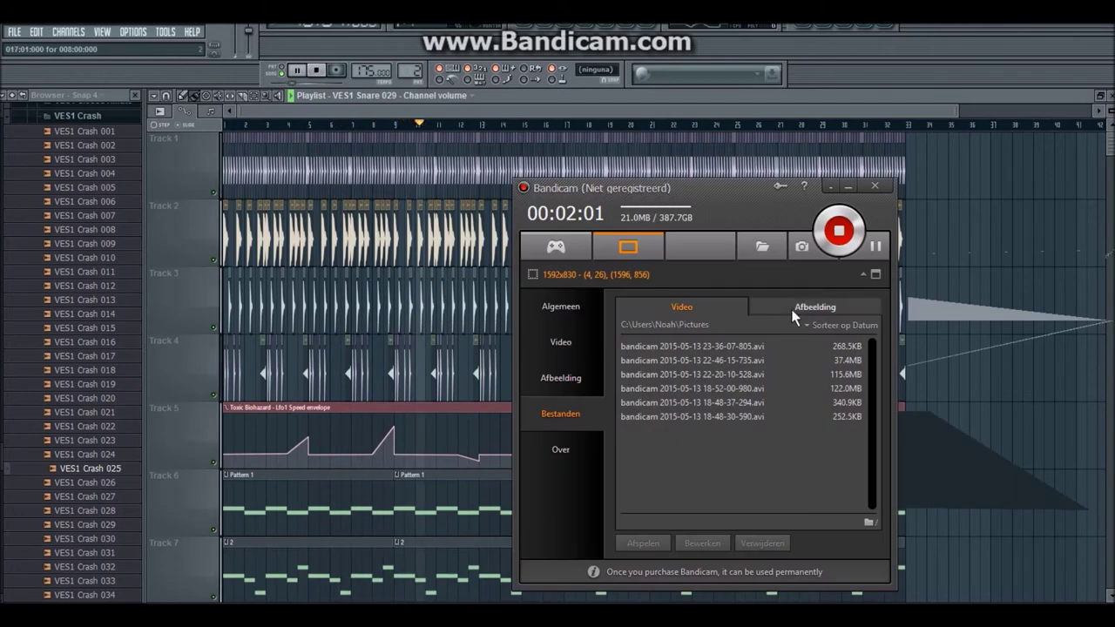
left_click(844, 186)
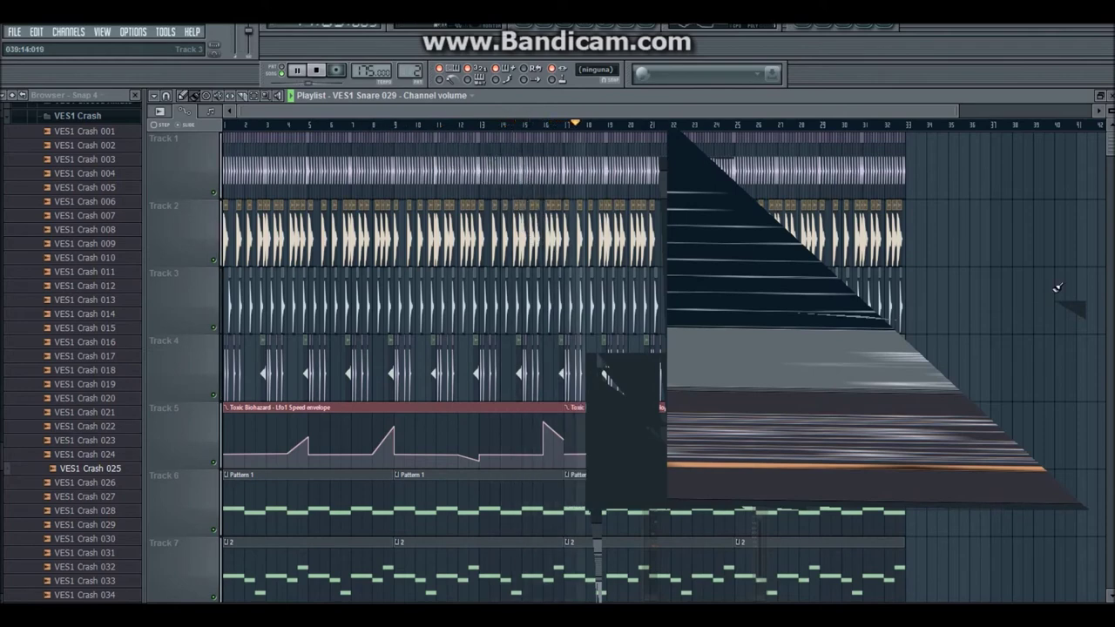
key("XF86AudioRaiseVolume")
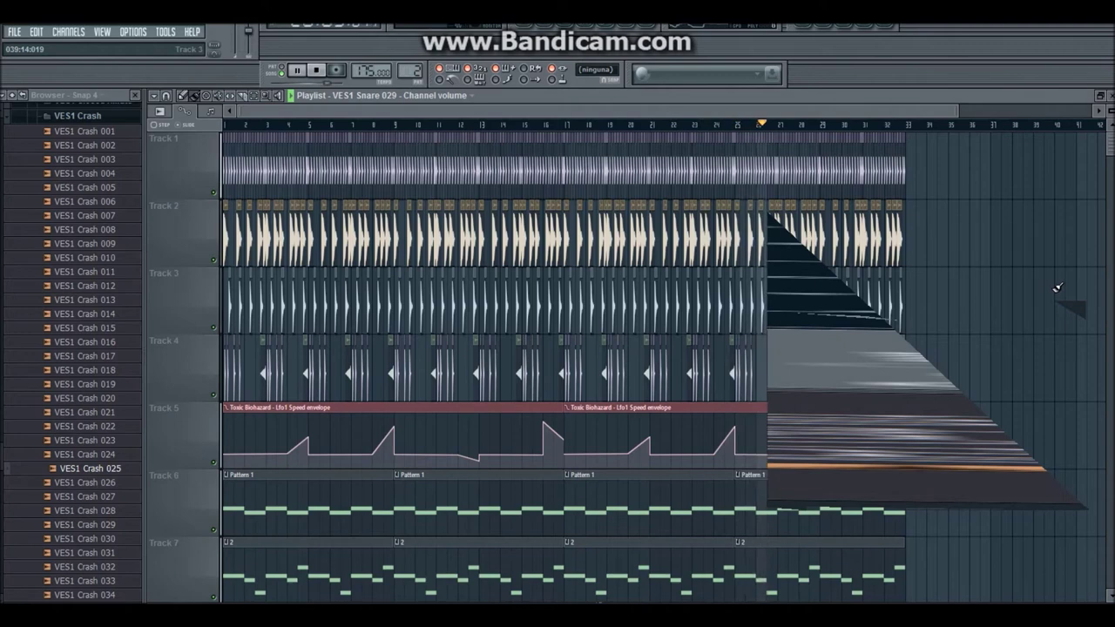
key("space")
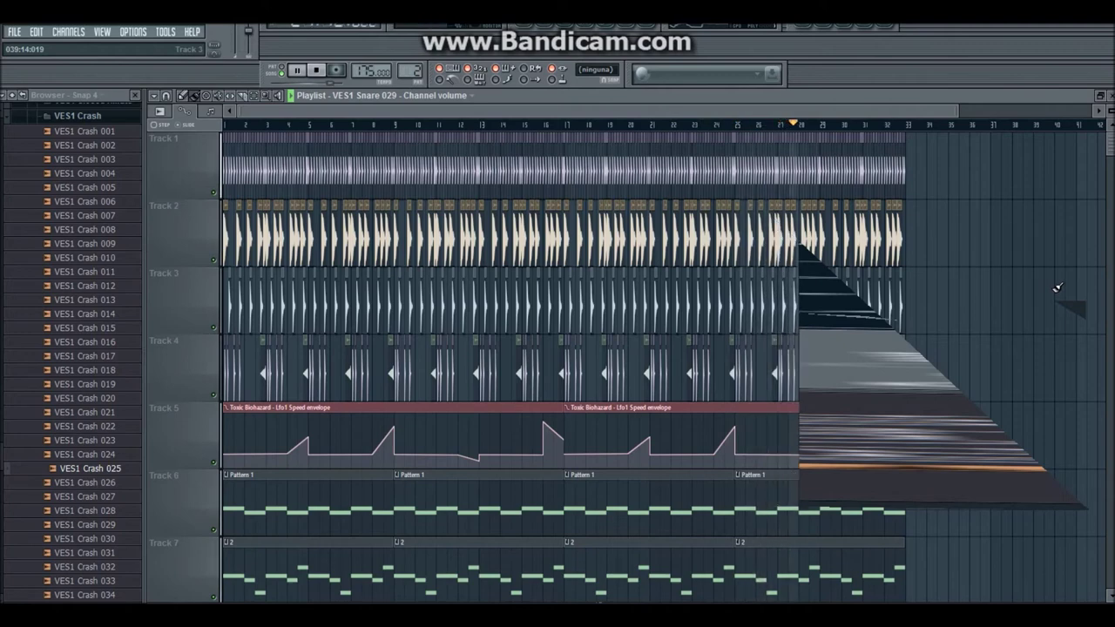
Step: Show the channel rack and add a new, empty pattern 5
left_click(829, 28)
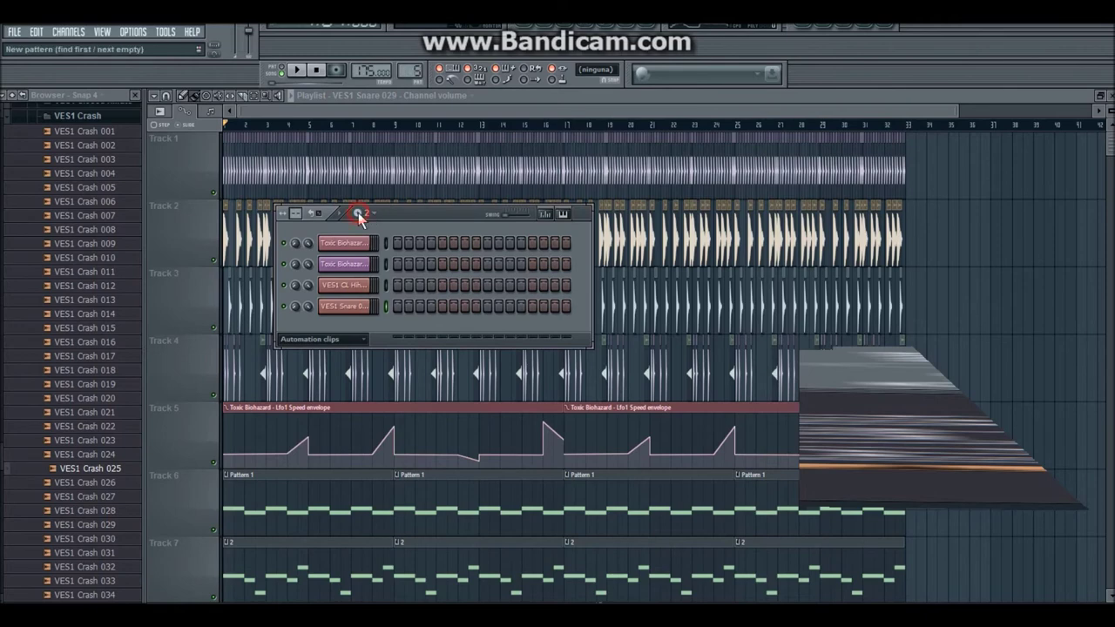
left_click(358, 215)
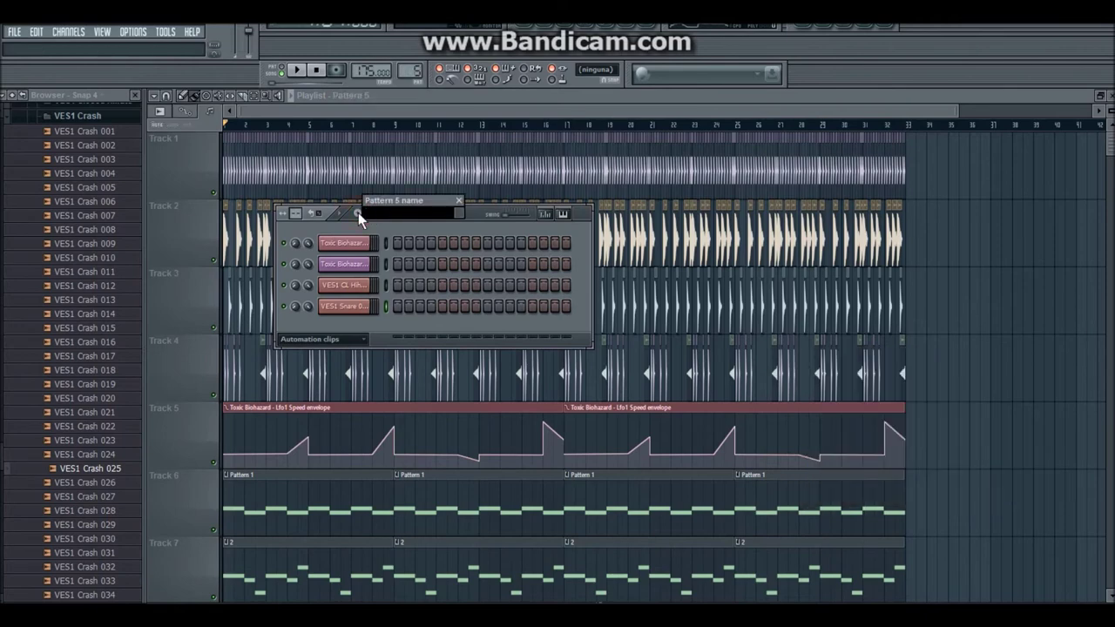
key("Return")
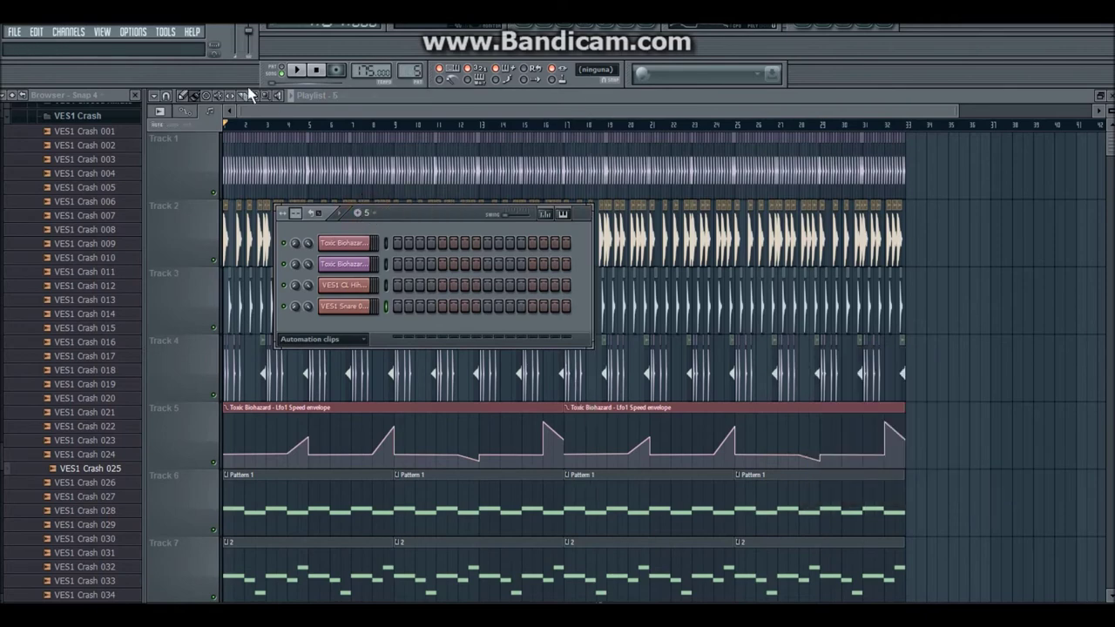
Step: Add a Speech synthesizer channel to pattern 5 and enter "next" as its speech text
left_click(74, 35)
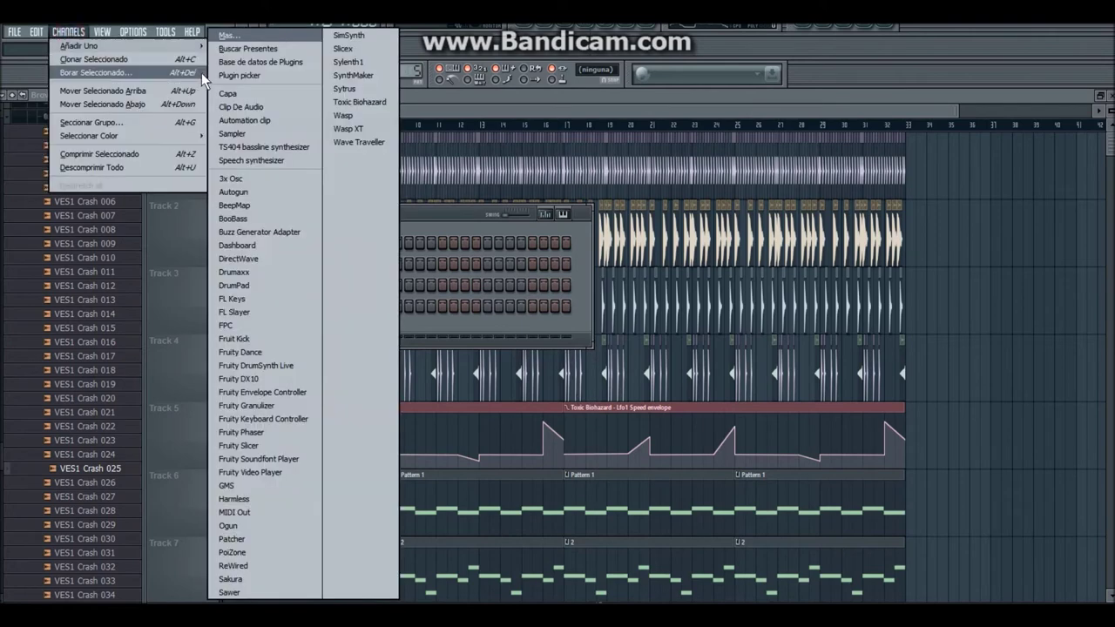
mouse_move(78, 45)
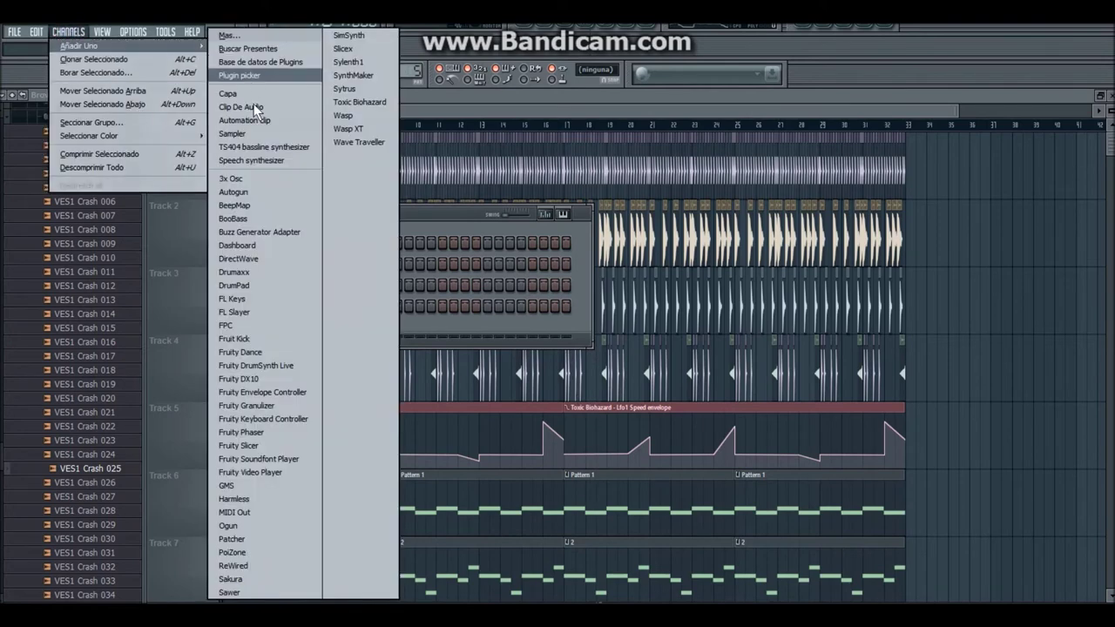
left_click(258, 161)
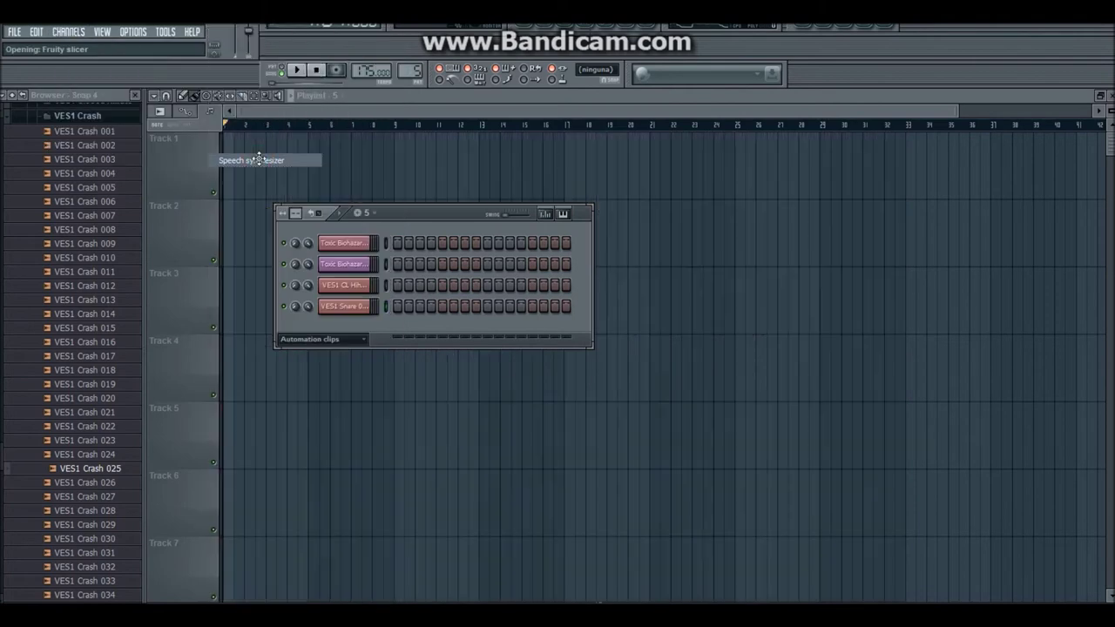
key("BackSpace")
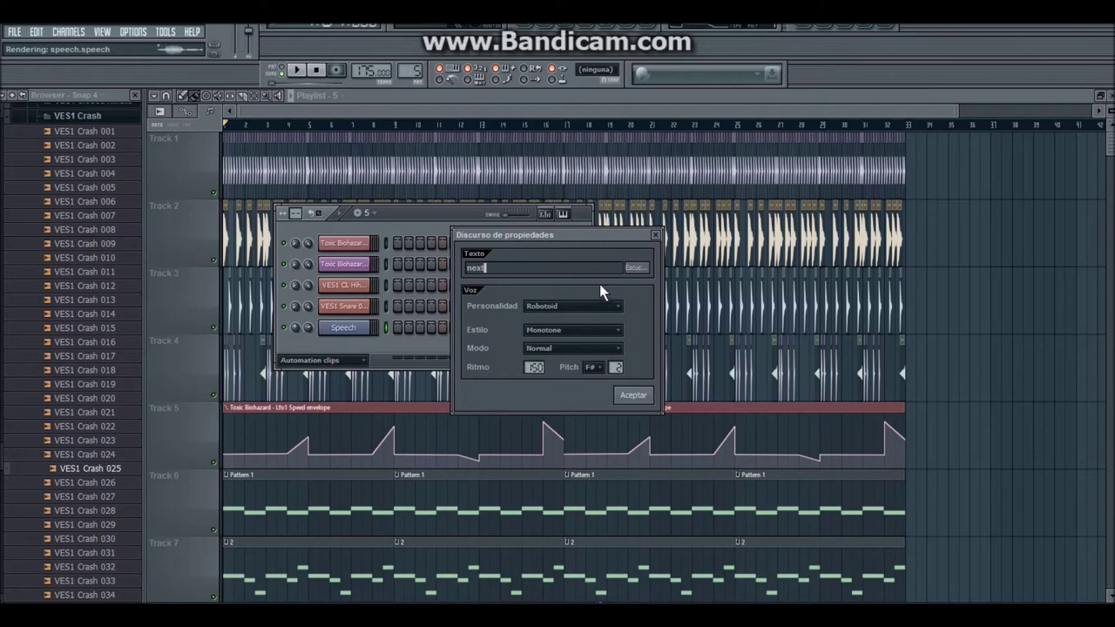
Step: Set the voice personality to Colossus, the text to "next level" and the rate to about 175 words per minute, and preview it
left_click(600, 306)
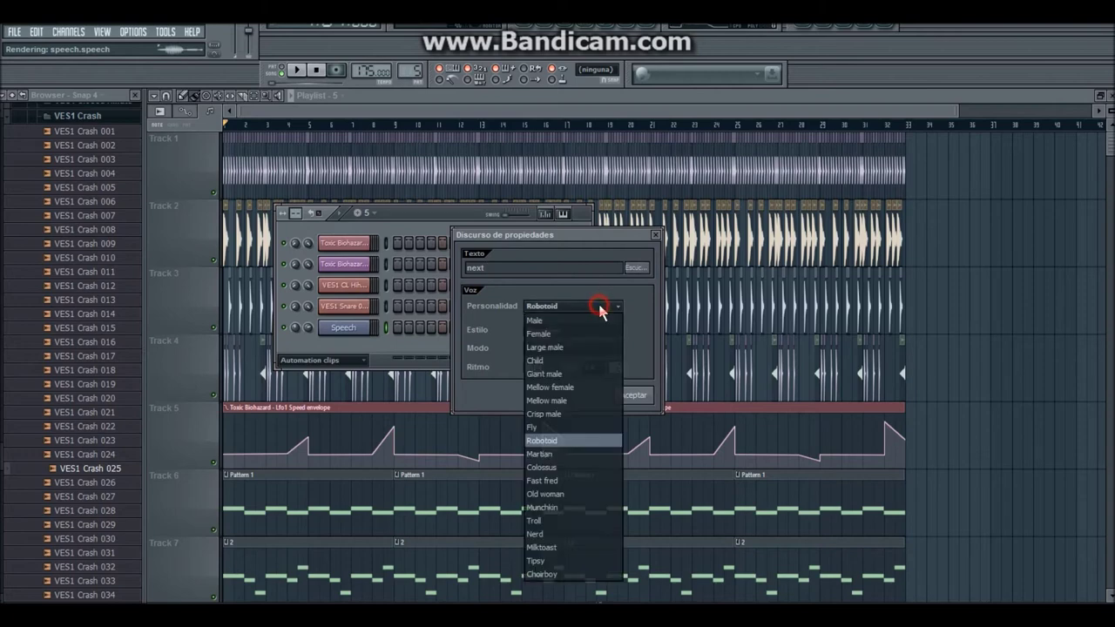
left_click(582, 466)
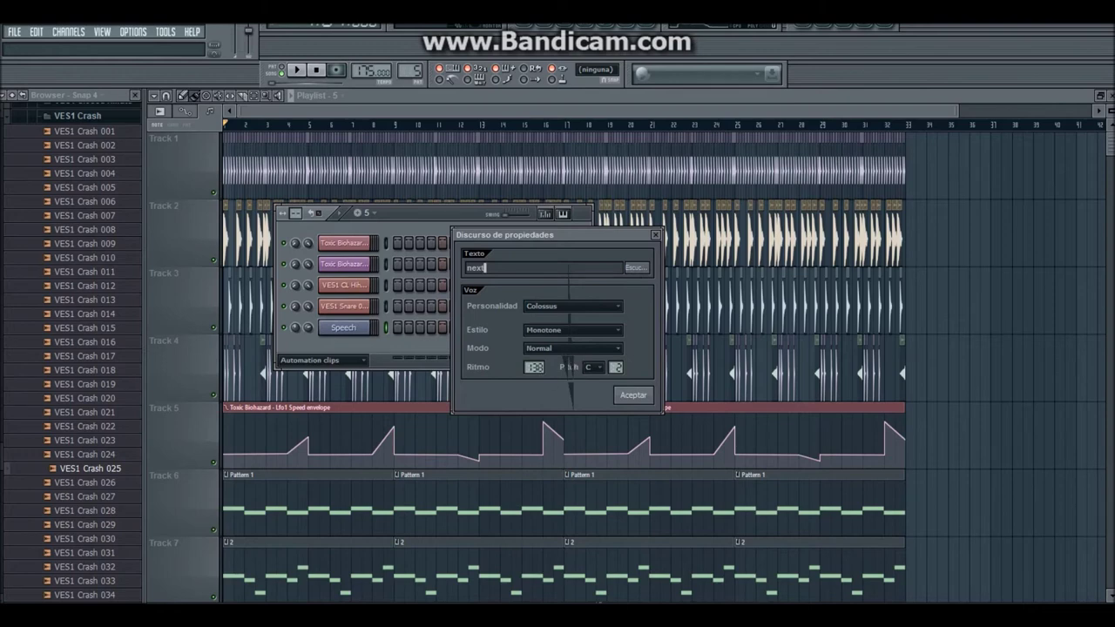
left_click(641, 268)
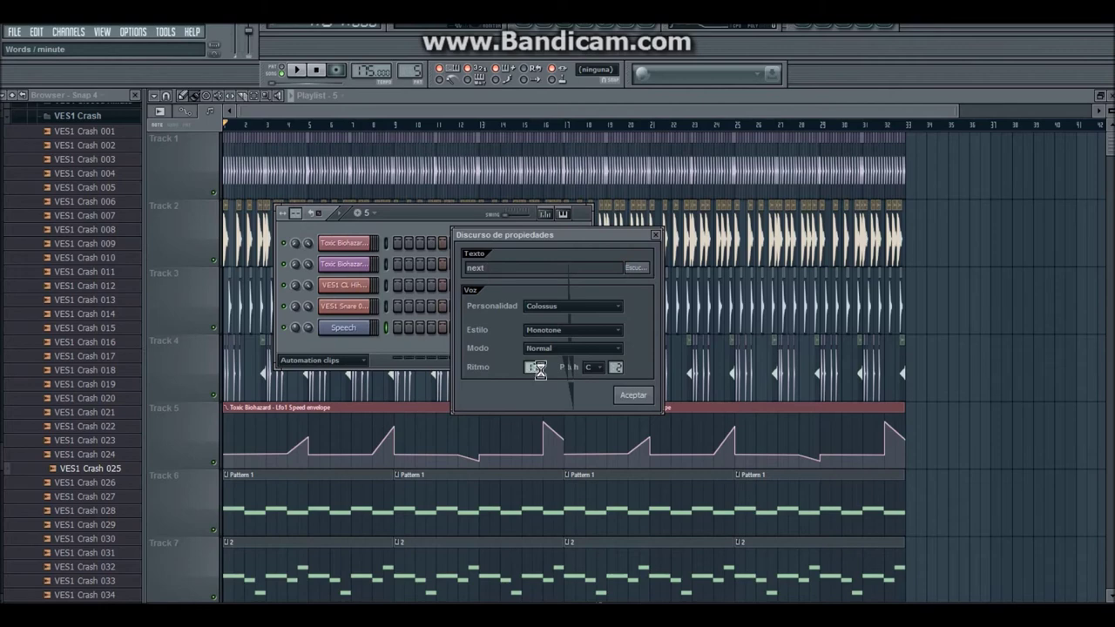
left_click(638, 268)
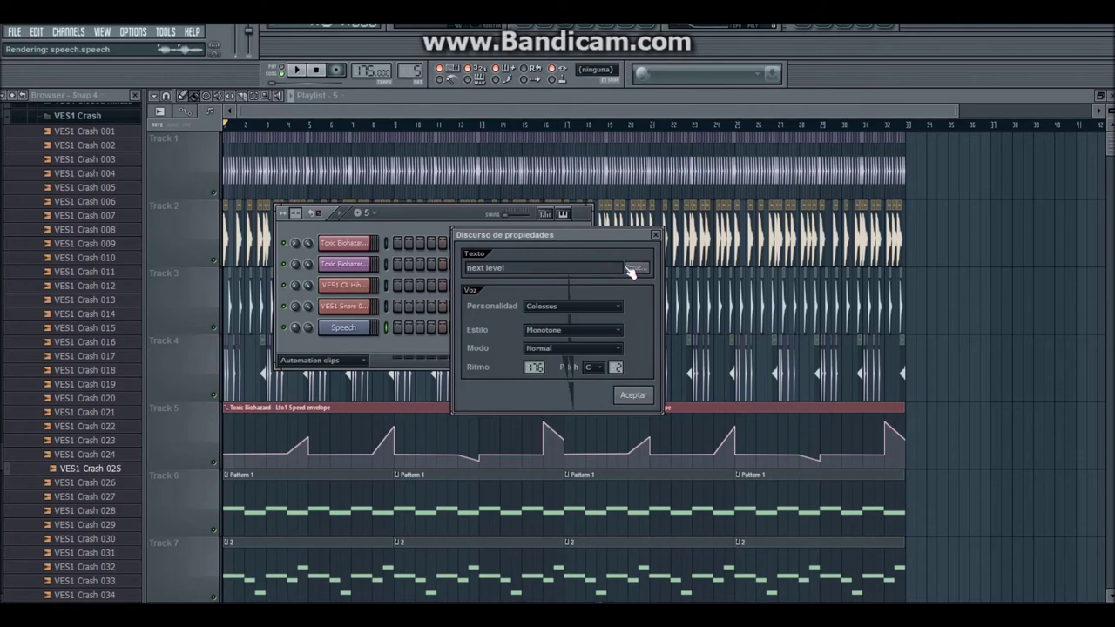
Step: Try the Breathy and Whispered voice modes, and return the mode to Normal
left_click(597, 348)
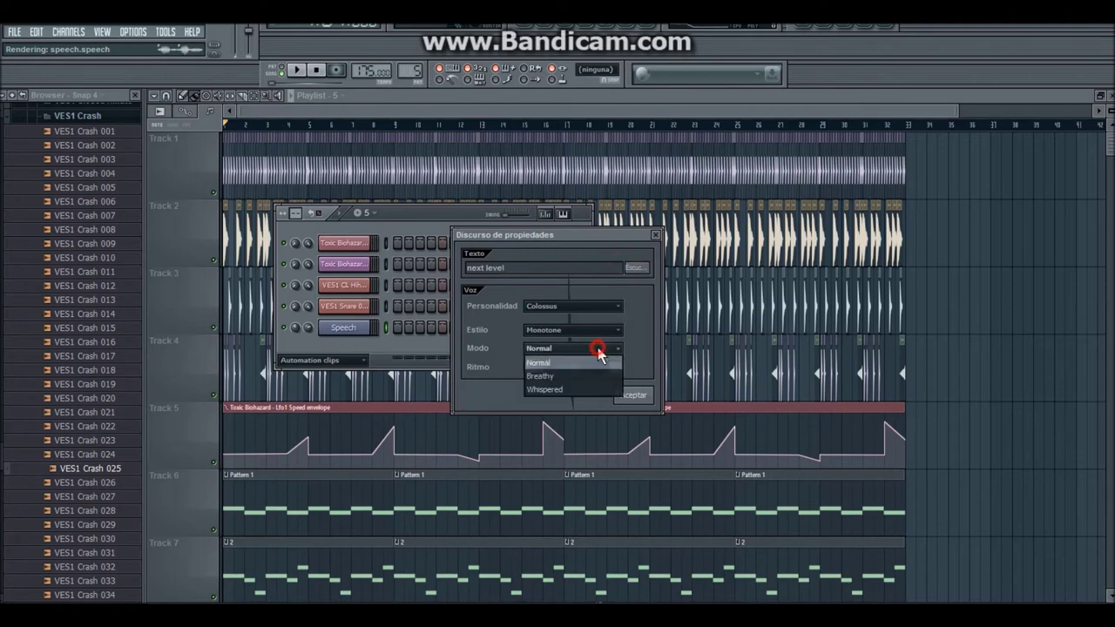
left_click(587, 376)
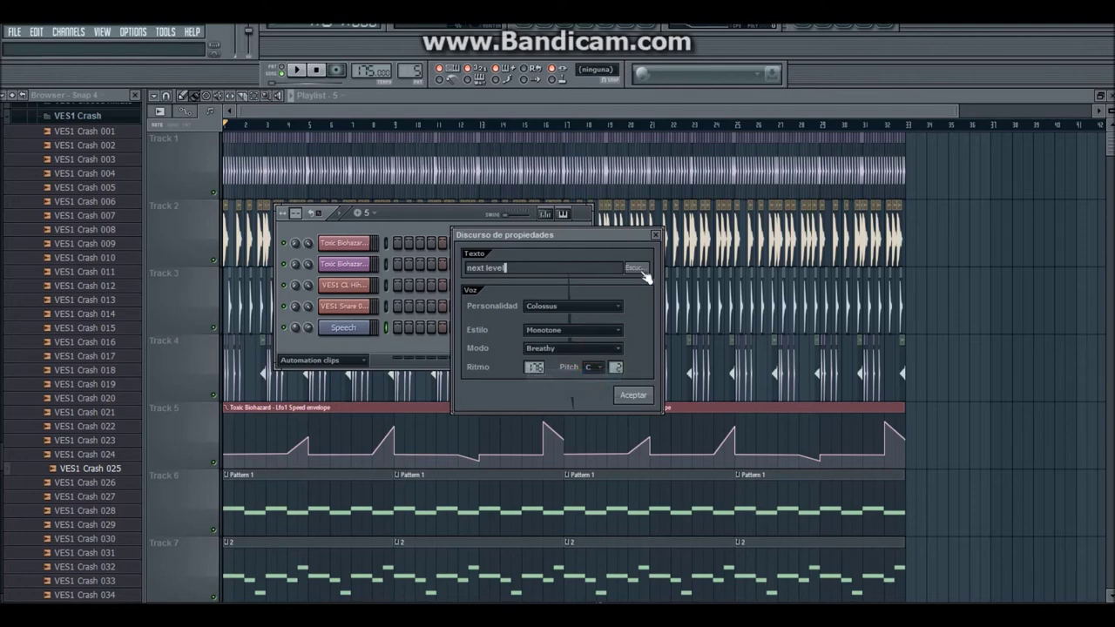
left_click(611, 350)
left_click(605, 392)
left_click(608, 353)
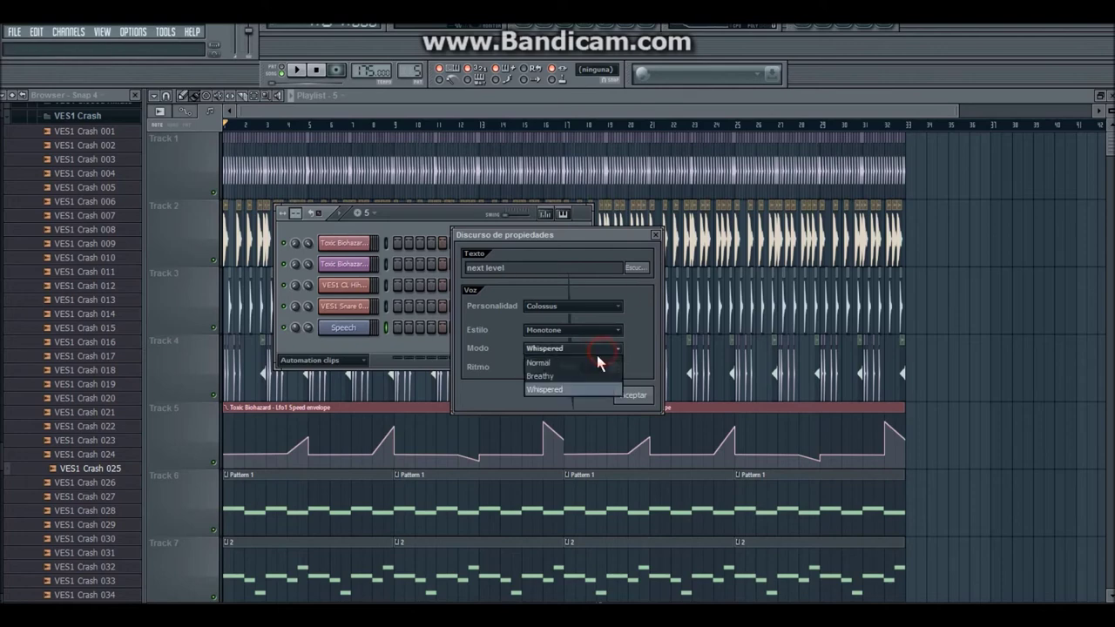
left_click(588, 362)
Step: Try the Sing, Random and Natural voice styles, and return the style to Monotone
left_click(601, 325)
left_click(596, 369)
left_click(604, 333)
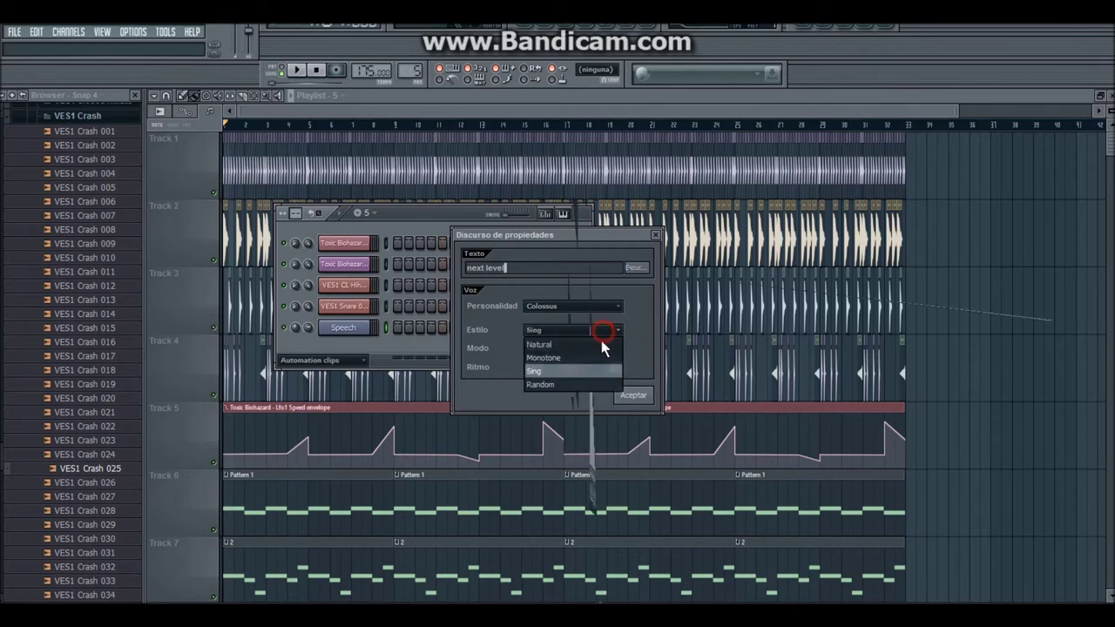
left_click(586, 384)
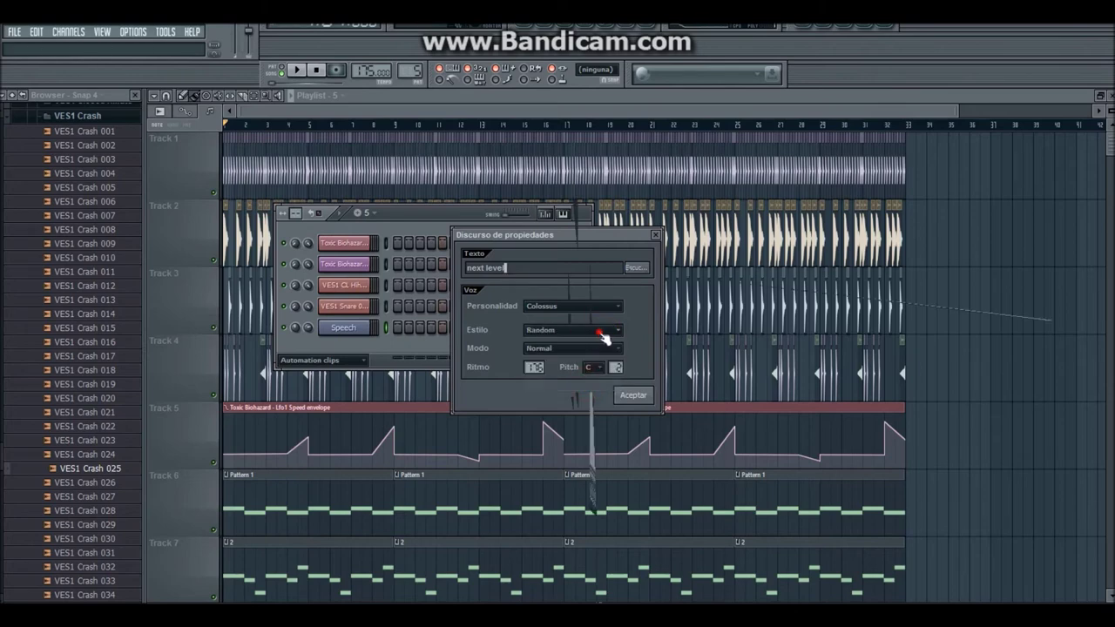
left_click(604, 335)
left_click(591, 345)
left_click(597, 332)
left_click(591, 359)
Step: Accept the speech settings and save the speech file as NextLevel in the Speech folder
left_click(628, 397)
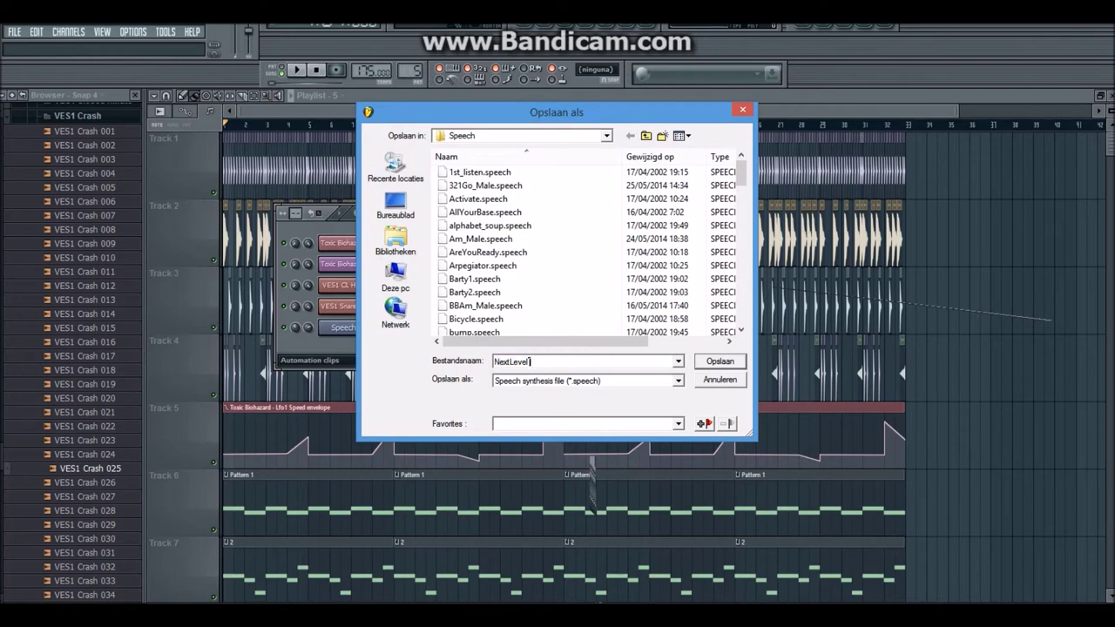
left_click(721, 364)
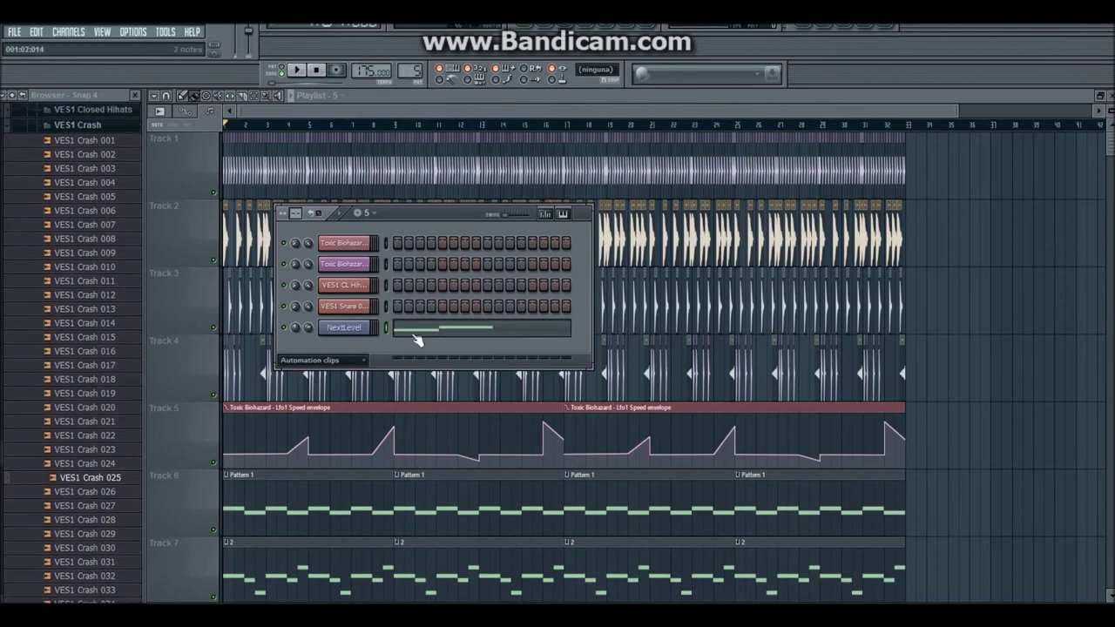
Step: Open the NextLevel notes in the piano roll, move the "level" note to the start of bar 2, and preview the timing
left_click(416, 338)
left_click_drag(442, 112, 209, 87)
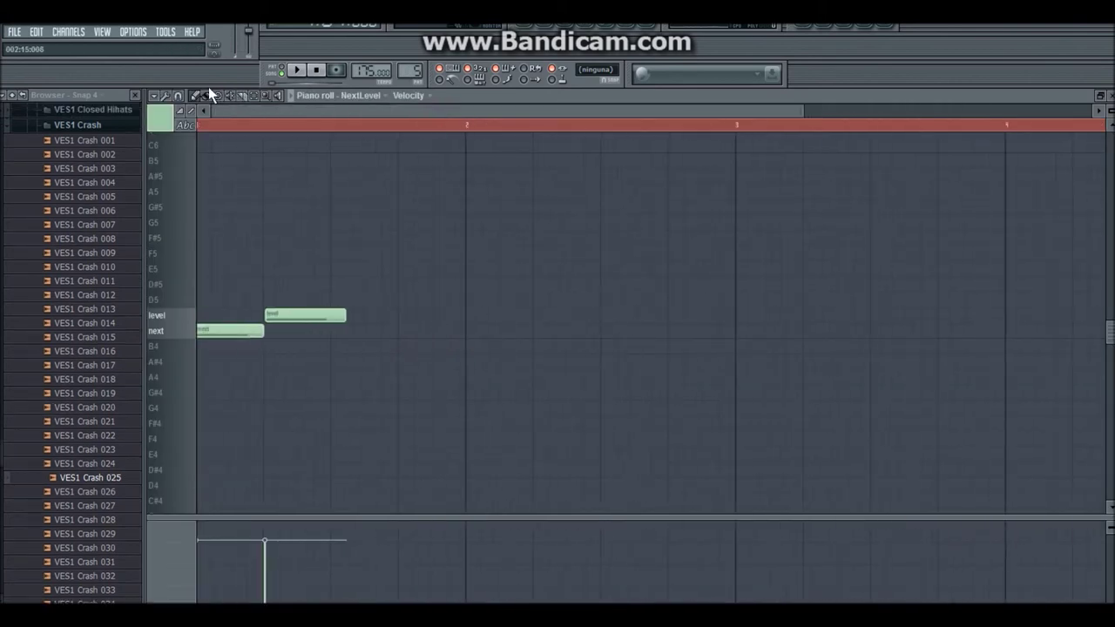
left_click_drag(287, 316, 760, 316)
key("space")
key("space")
left_click_drag(770, 315, 499, 318)
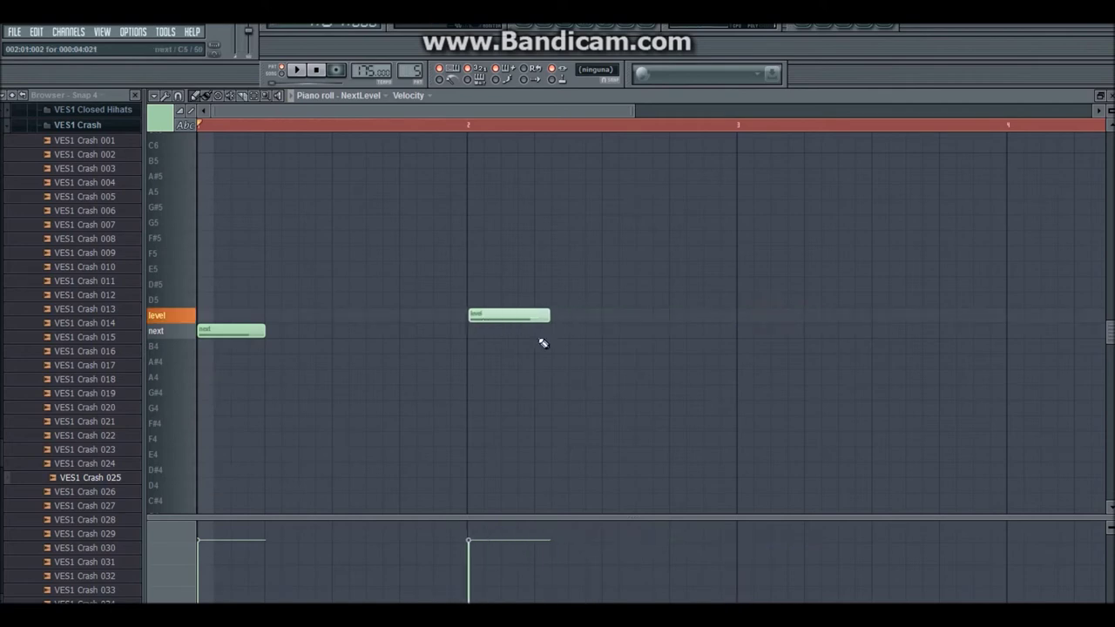
key("space")
key("space")
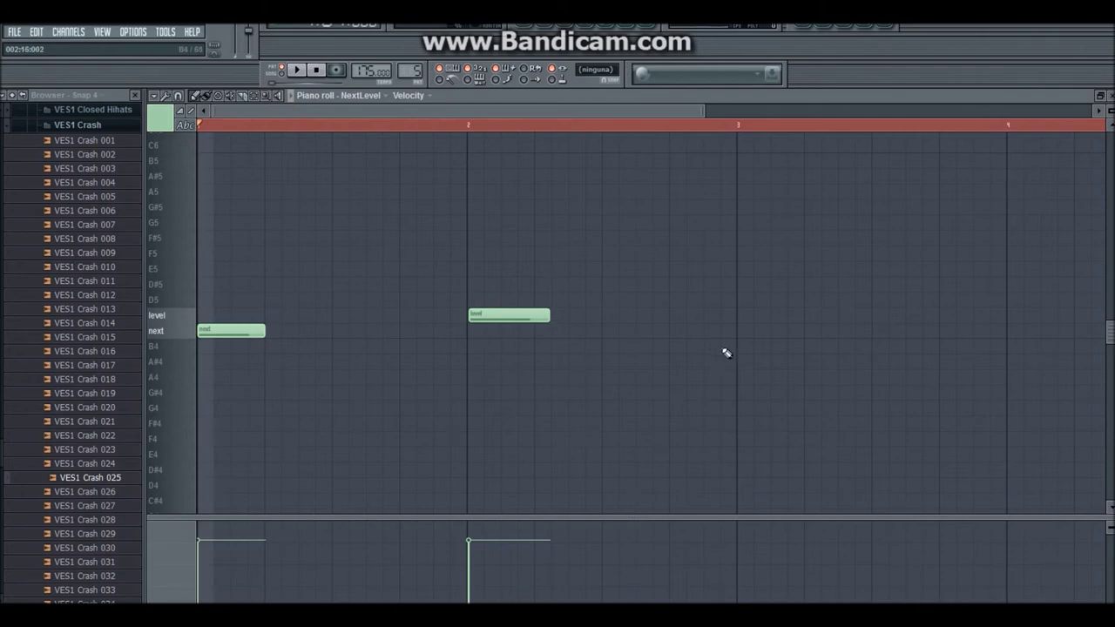
Step: Add a "next" note at bar 3 and a "level" note at bar 4, and play the pattern
left_click(745, 332)
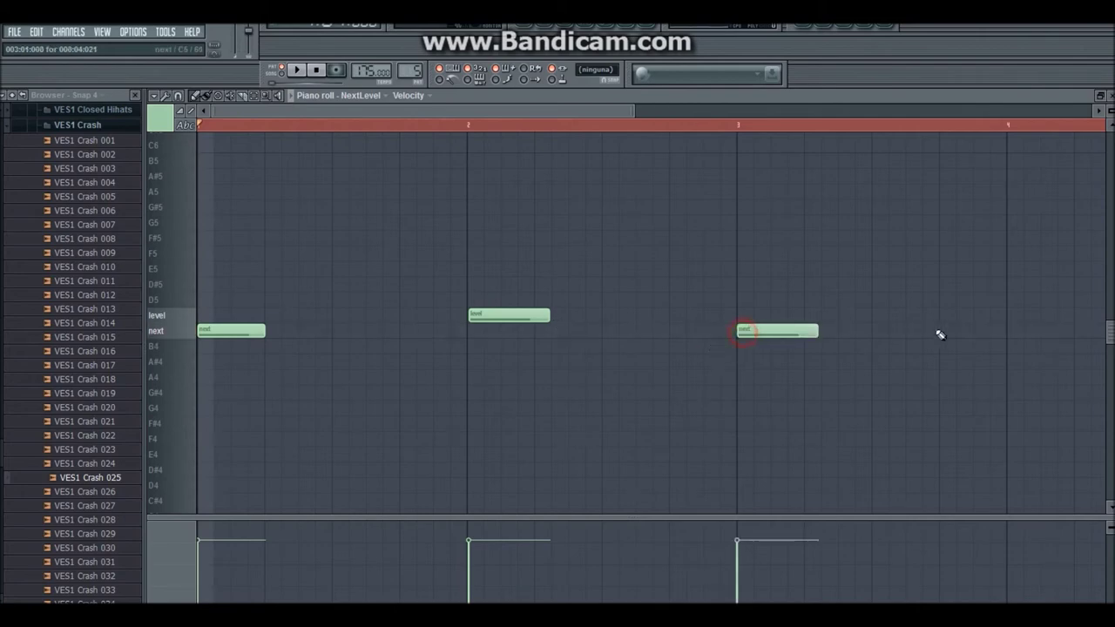
left_click(1008, 315)
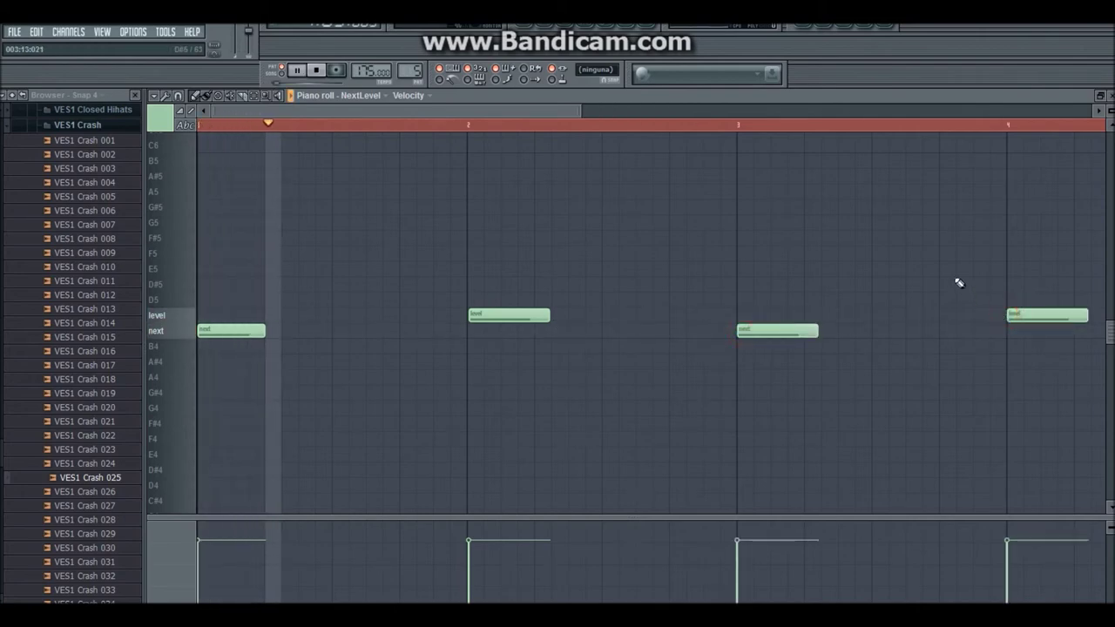
mouse_move(1109, 326)
left_mouse_down()
mouse_move(1108, 293)
mouse_move(1109, 323)
left_mouse_up()
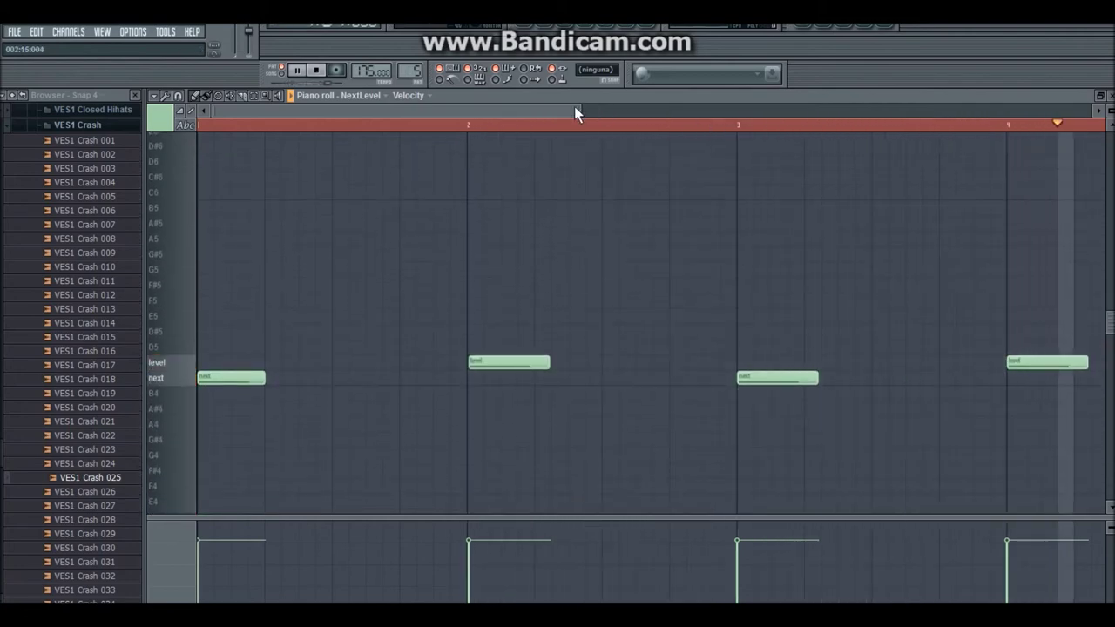
left_click_drag(576, 110, 674, 111)
key("space")
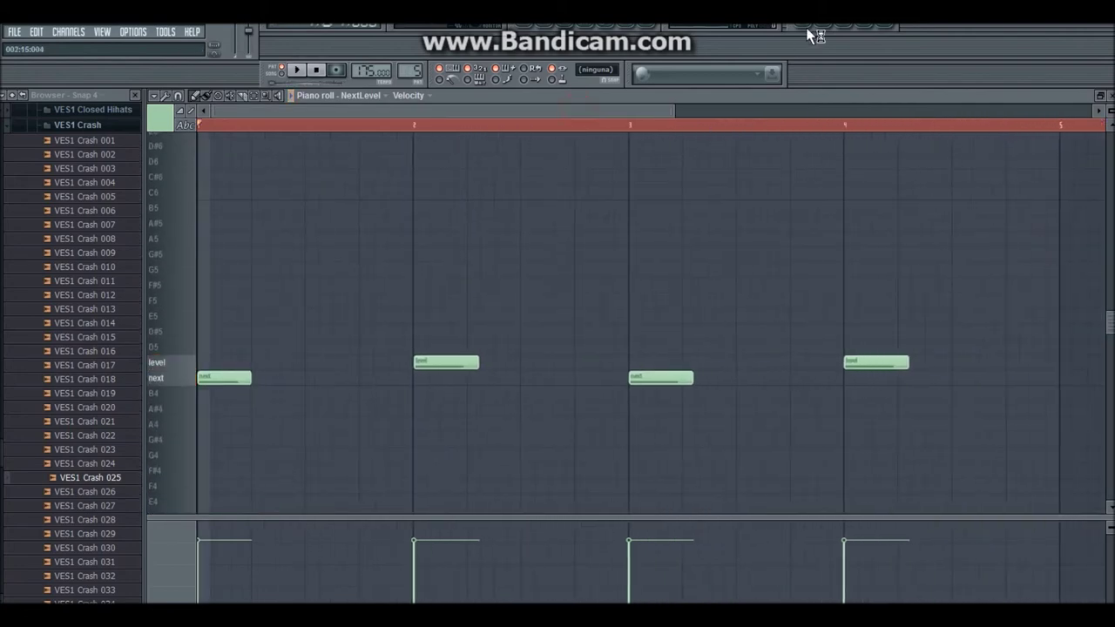
Step: Place a pattern 5 clip at bar 1 on Track 10 of the playlist and play the arrangement
left_click(808, 24)
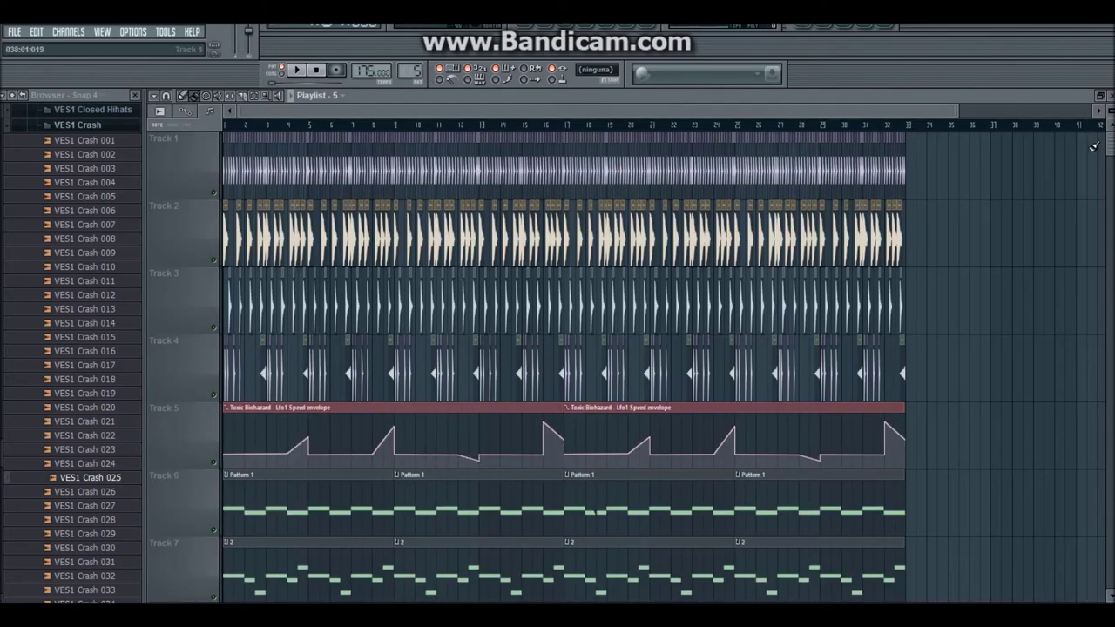
scroll(679, 296, "down", 5)
left_click(251, 451)
left_click_drag(268, 454, 229, 459)
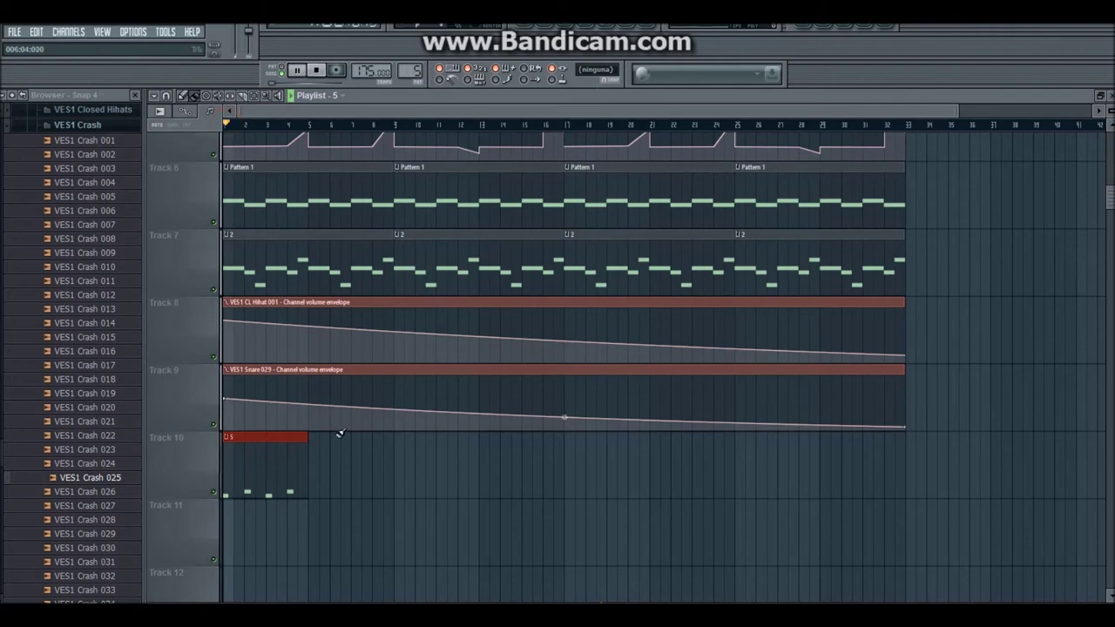
key("space")
Step: Fill Track 10 of the playlist with back-to-back pattern 5 clips starting at bars 5, 9, 13, 17, 21, 25 and 29
left_click(310, 474)
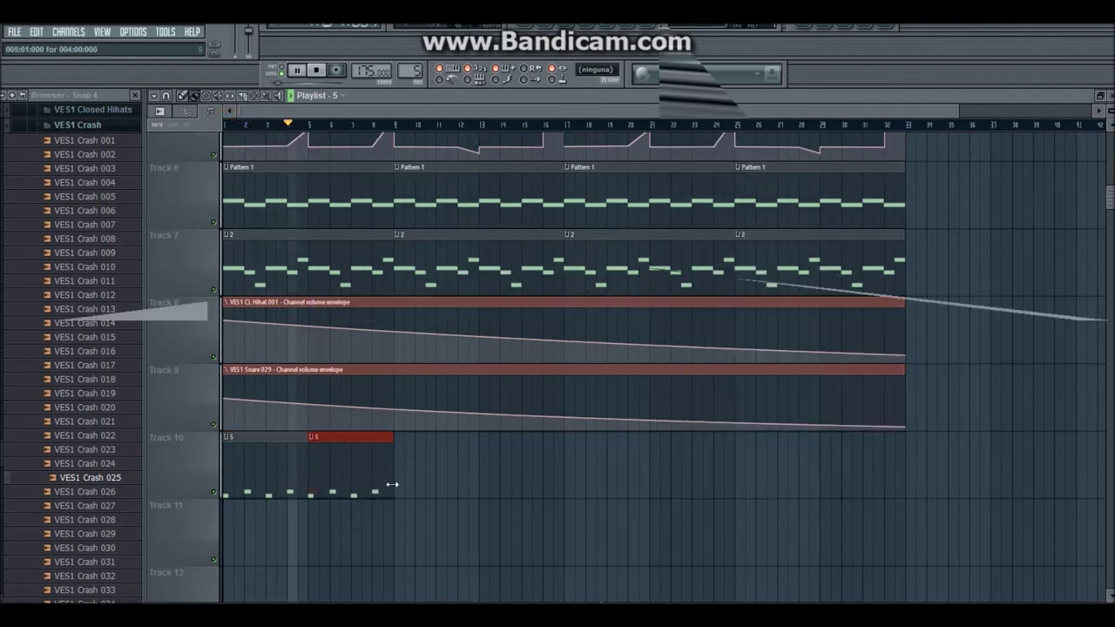
left_click(394, 483)
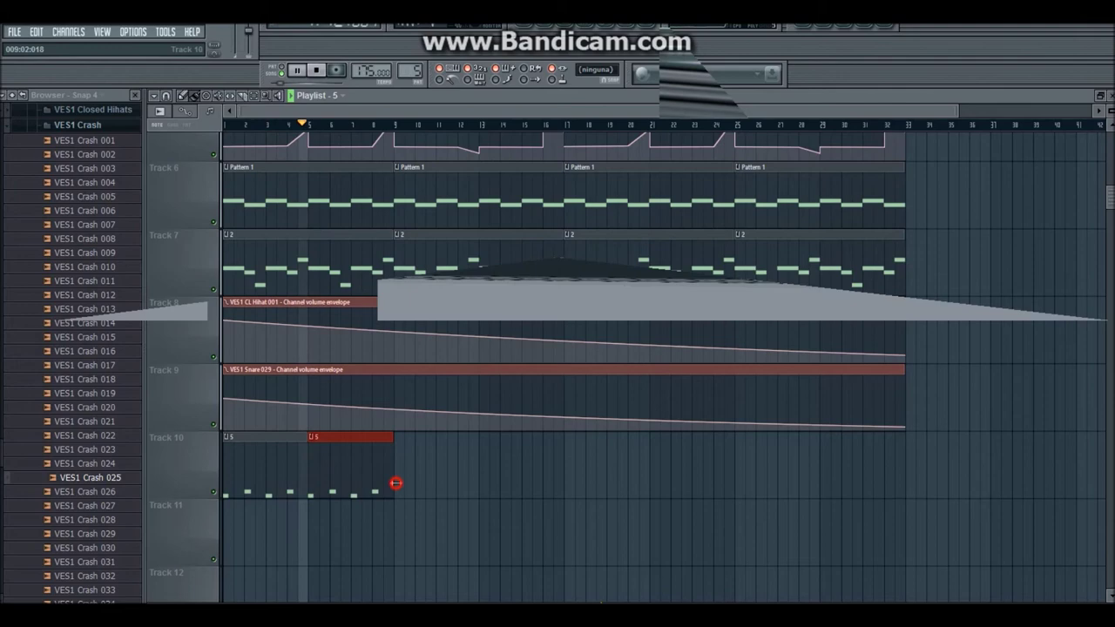
left_click(486, 462)
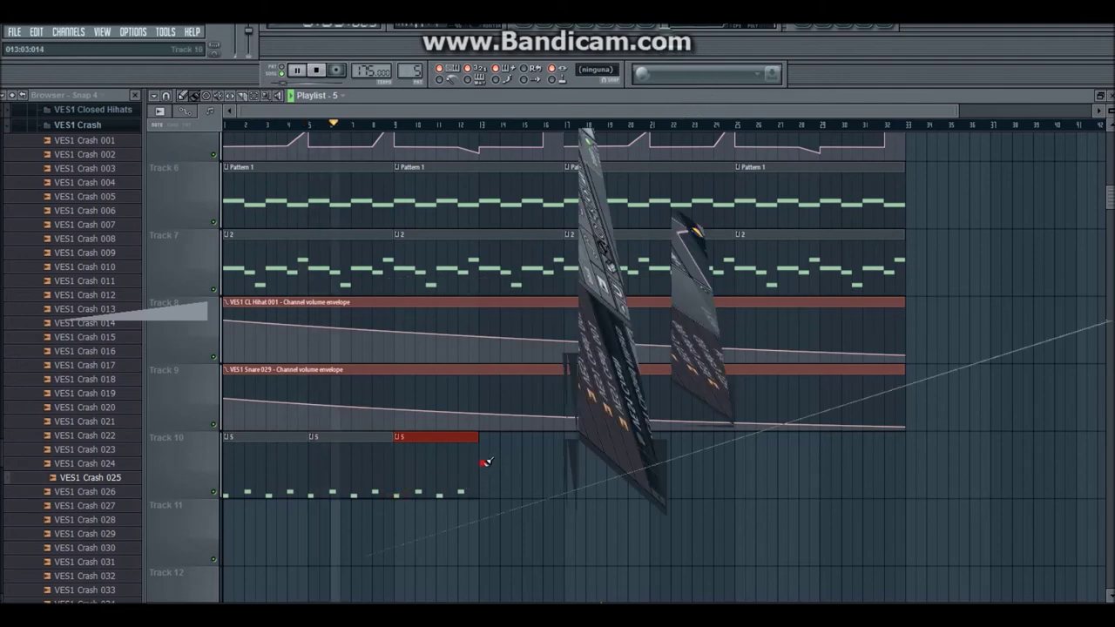
left_click(567, 463)
left_click(653, 468)
left_click(738, 476)
left_click(821, 473)
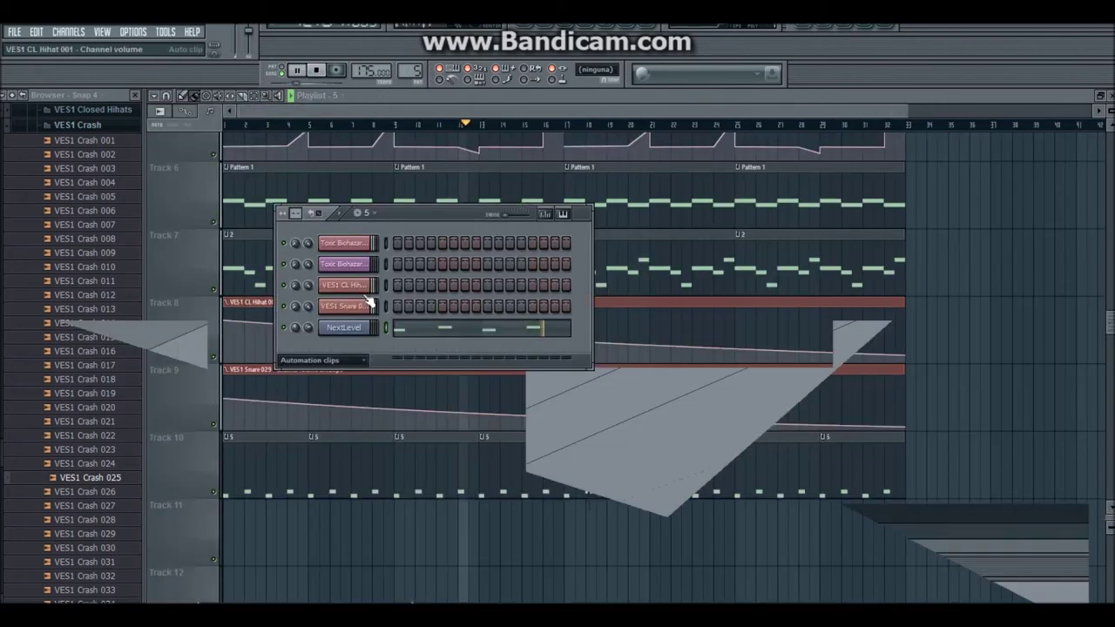
Step: Open the NextLevel channel settings and route the channel to a free mixer track
left_click(359, 329)
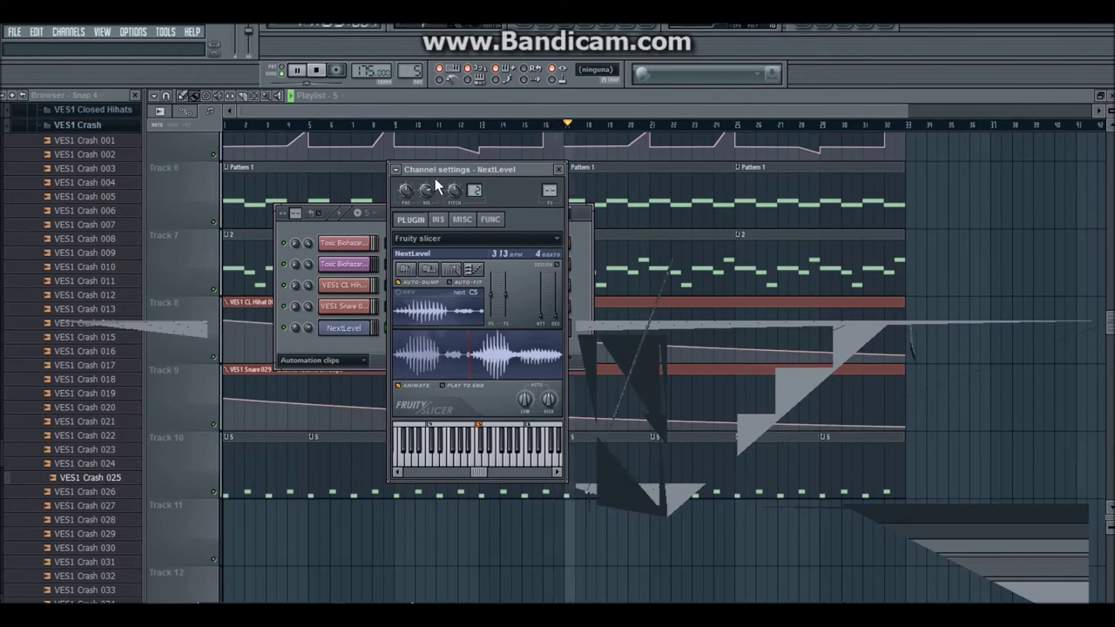
left_click(398, 172)
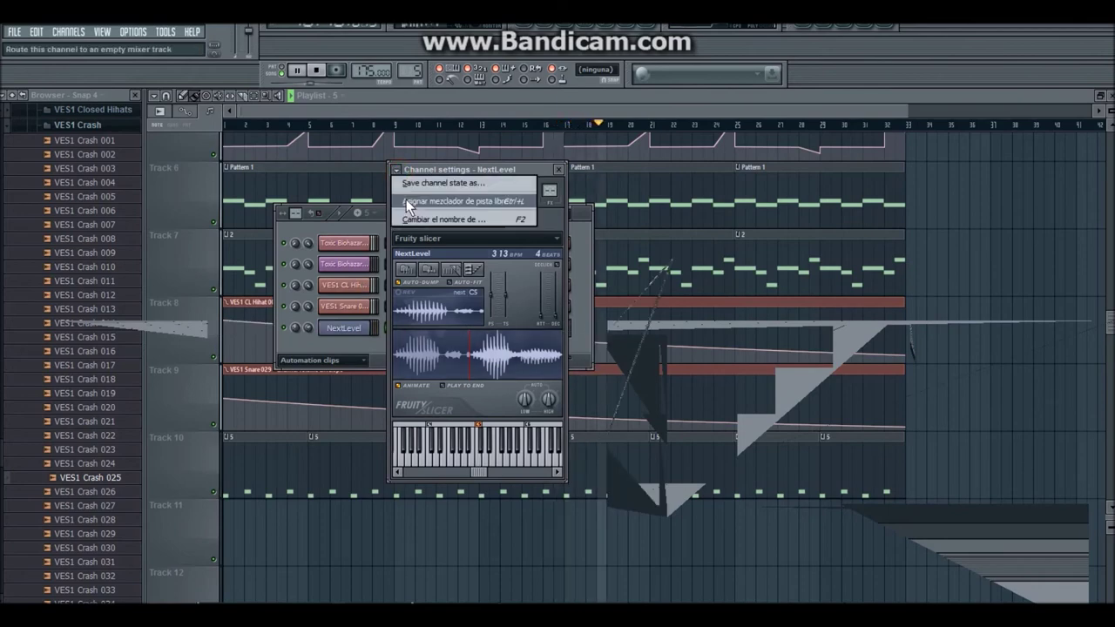
left_click(408, 202)
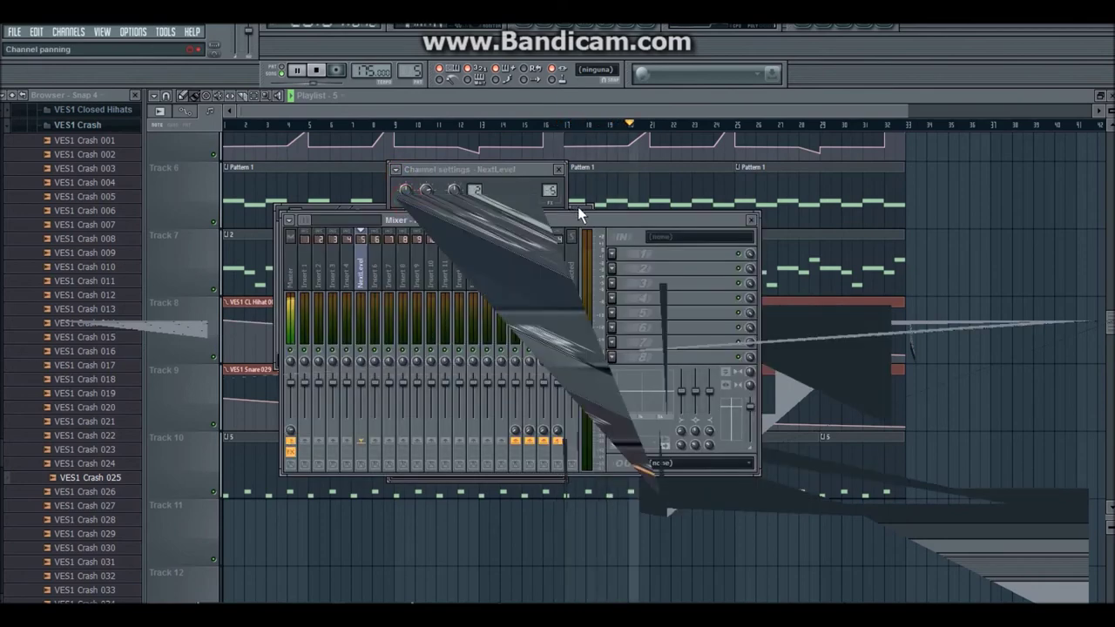
Step: Load Fruity Reeverb 2 in effect slot 1 of the NextLevel mixer track, enlarge its room, and slightly lower the dry and wet levels
left_click(608, 255)
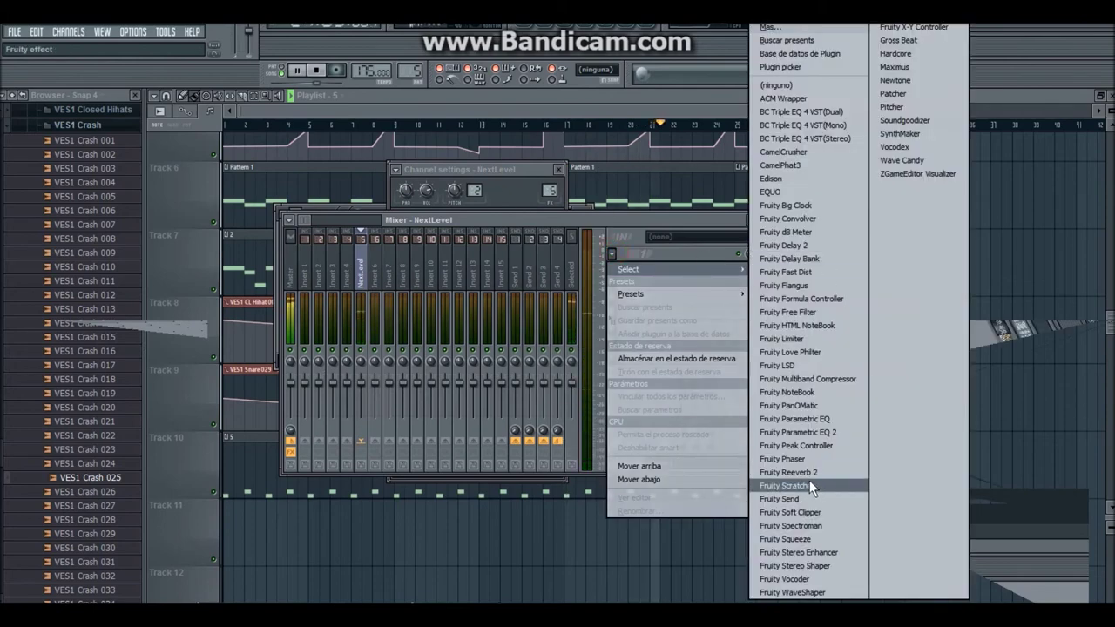
left_click(804, 472)
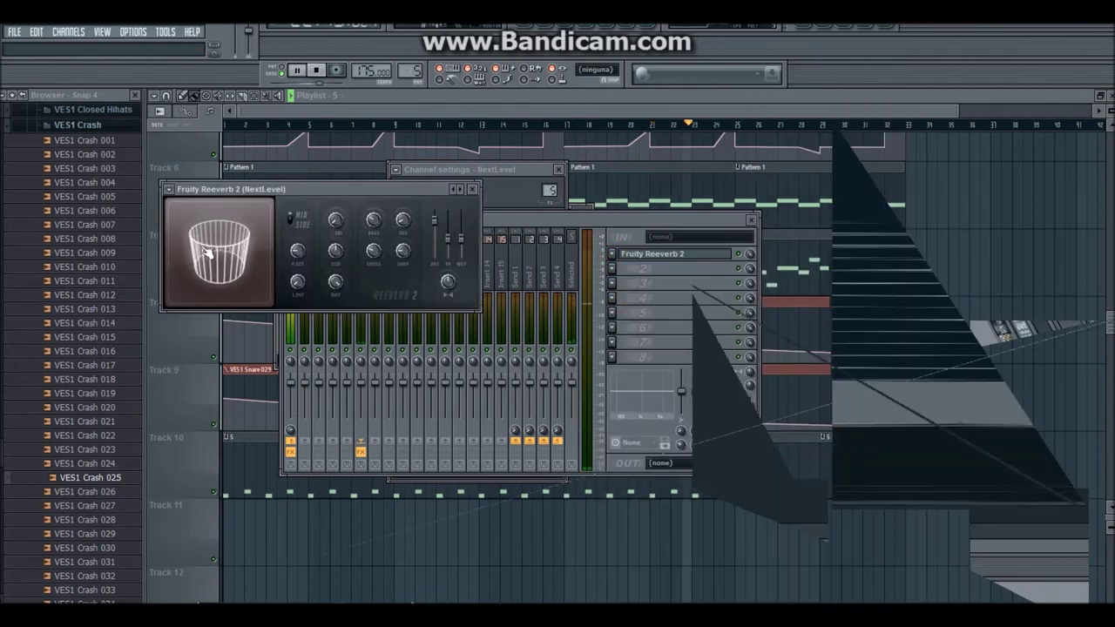
left_click_drag(209, 251, 225, 257)
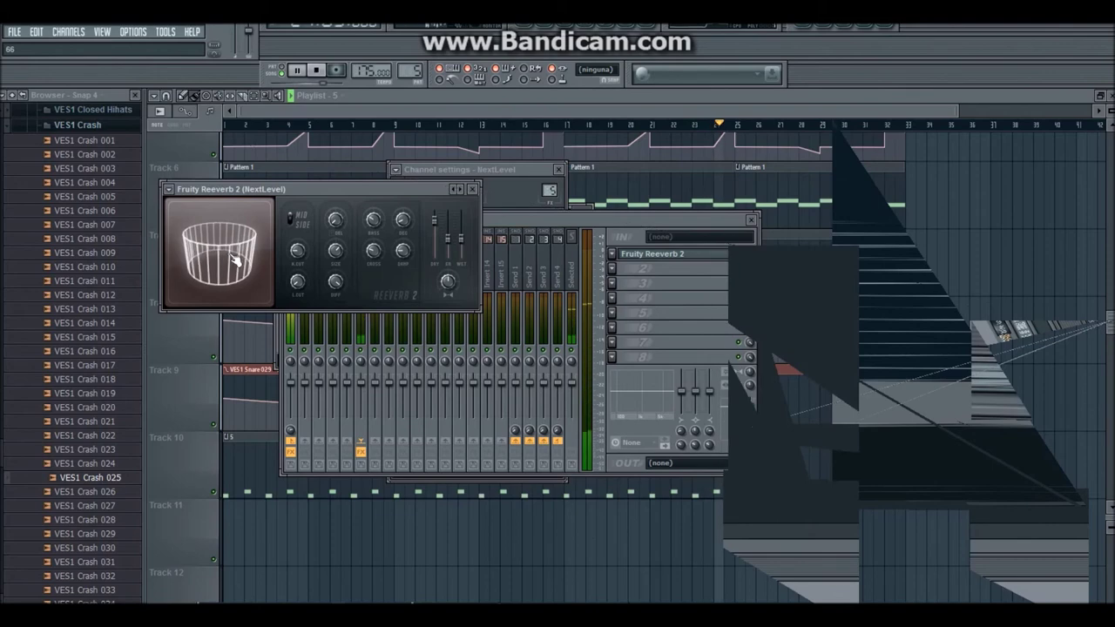
left_click_drag(462, 238, 437, 228)
key("XF86AudioRaiseVolume")
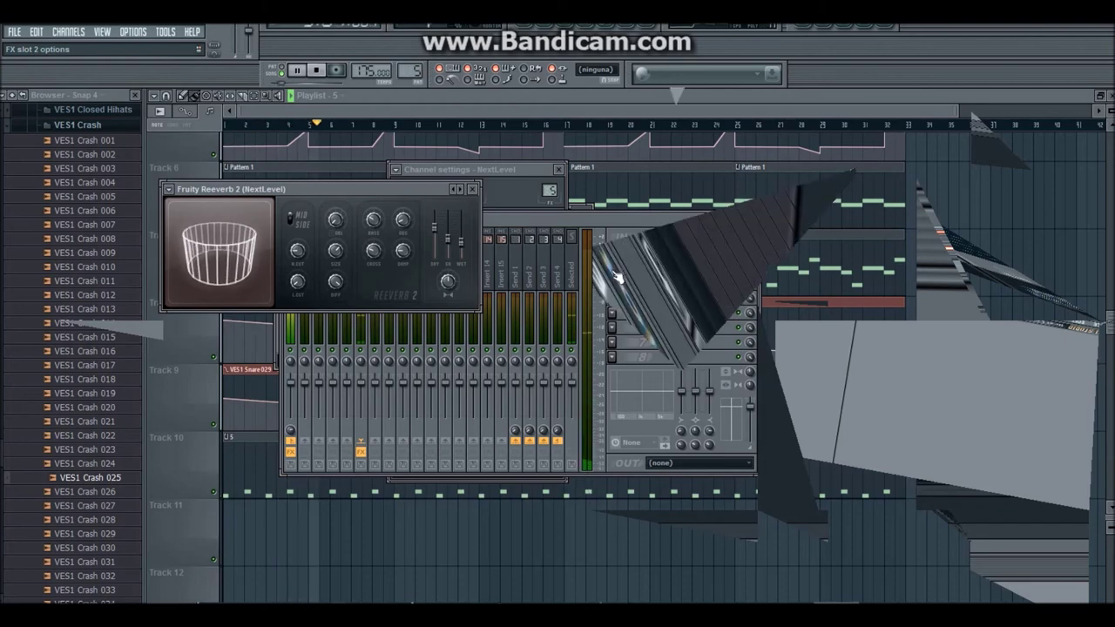
Step: Load Soundgoodizer in effect slot 2 of the NextLevel mixer track, compare its modes, choose mode B, and reduce its mix level
left_click(617, 274)
mouse_move(680, 284)
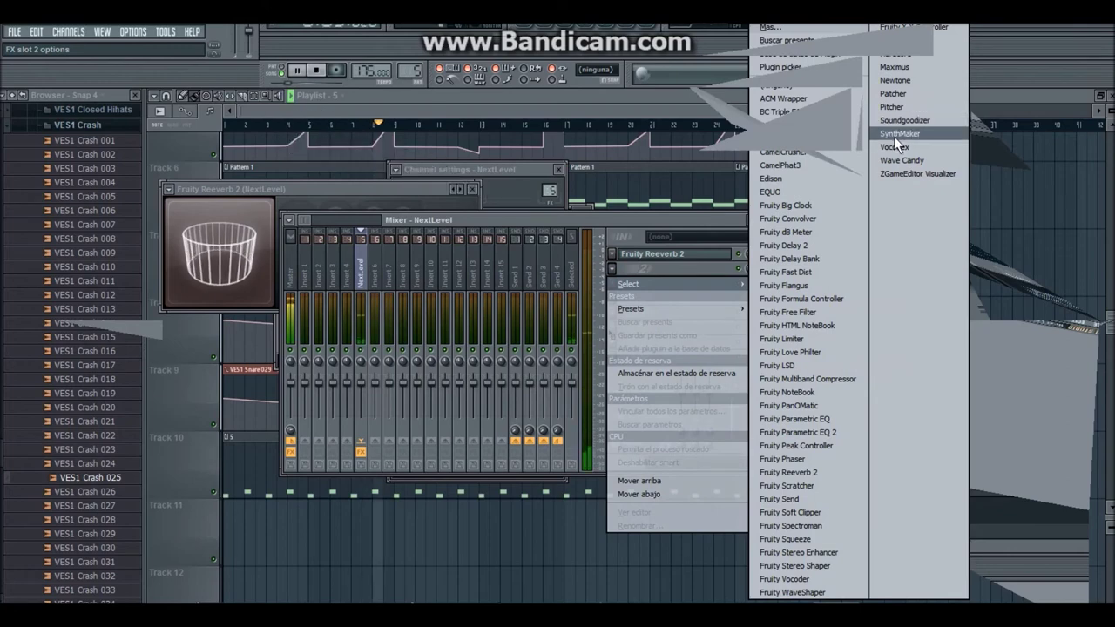
left_click(895, 120)
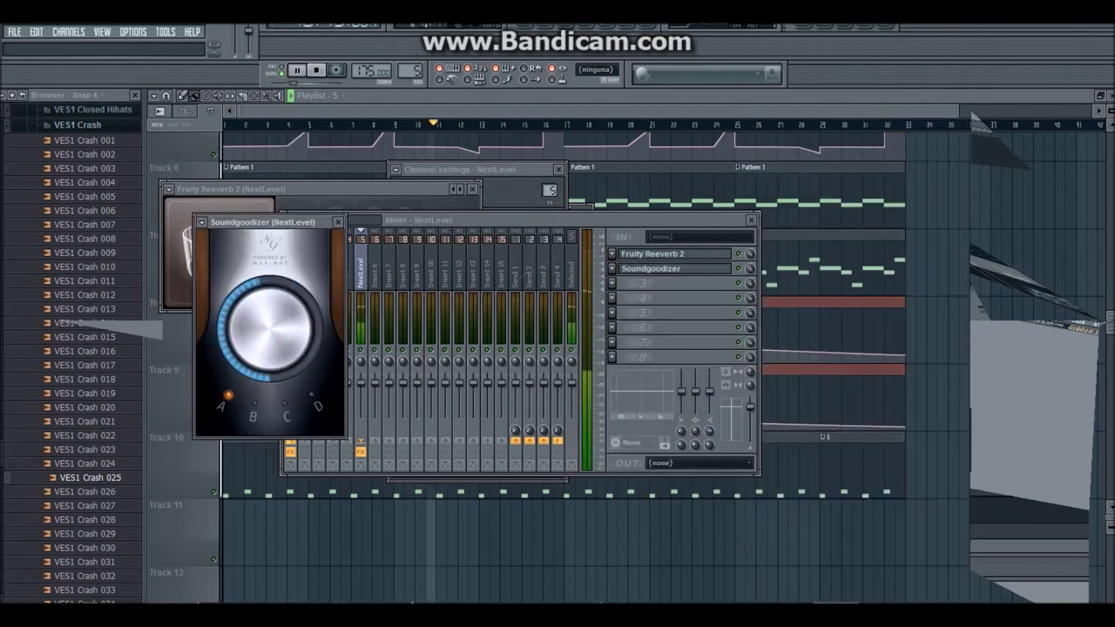
left_click(256, 401)
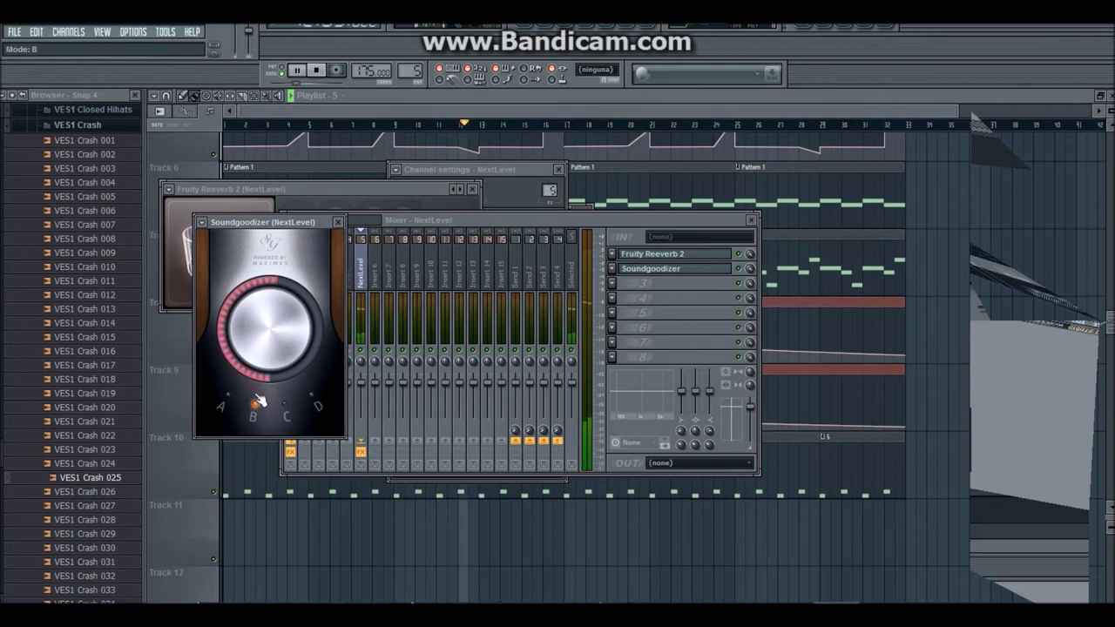
left_click(285, 403)
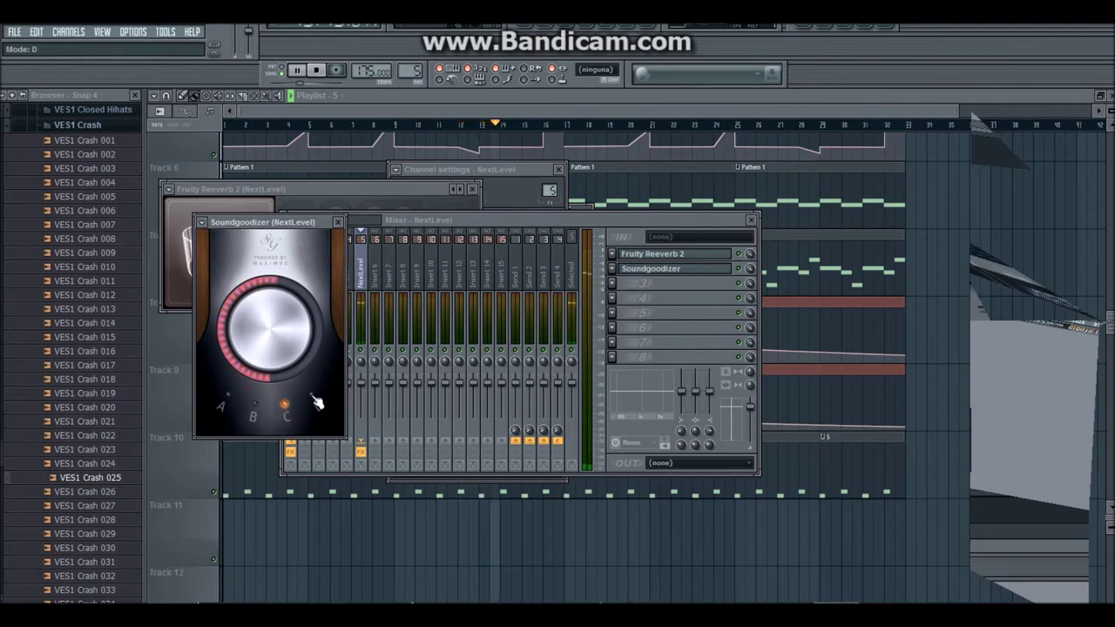
left_click(313, 399)
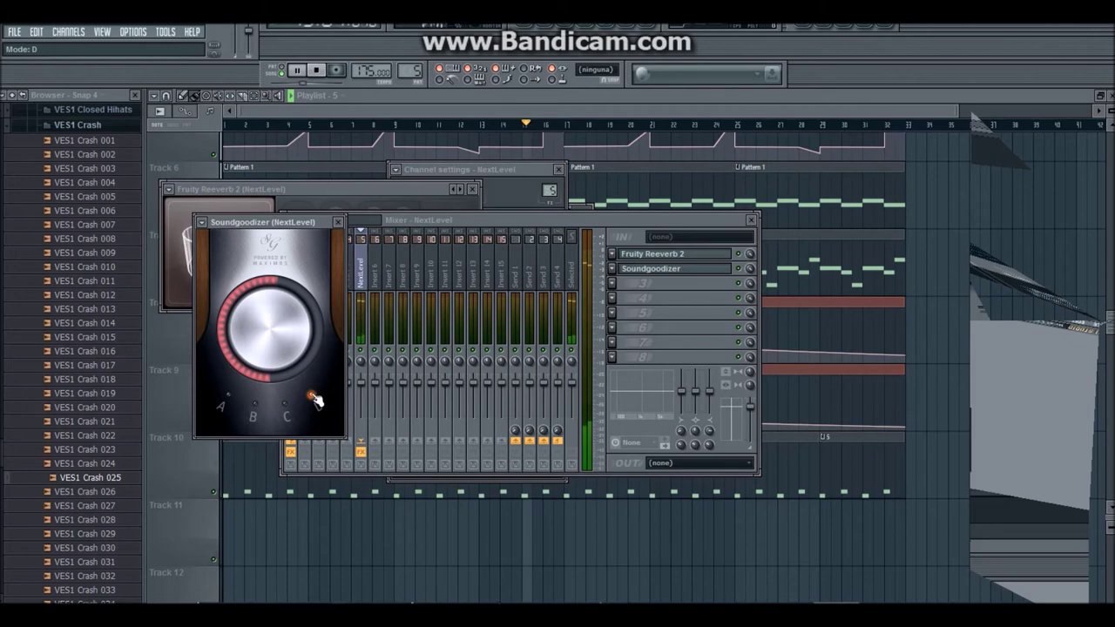
left_click(255, 407)
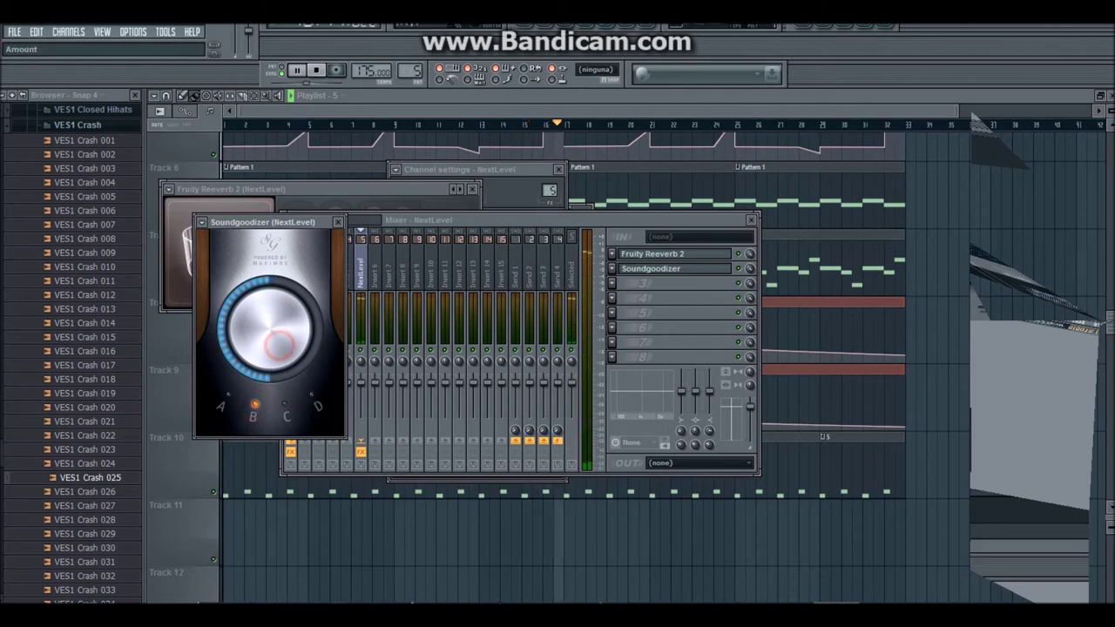
left_click_drag(748, 269, 749, 306)
left_click(641, 107)
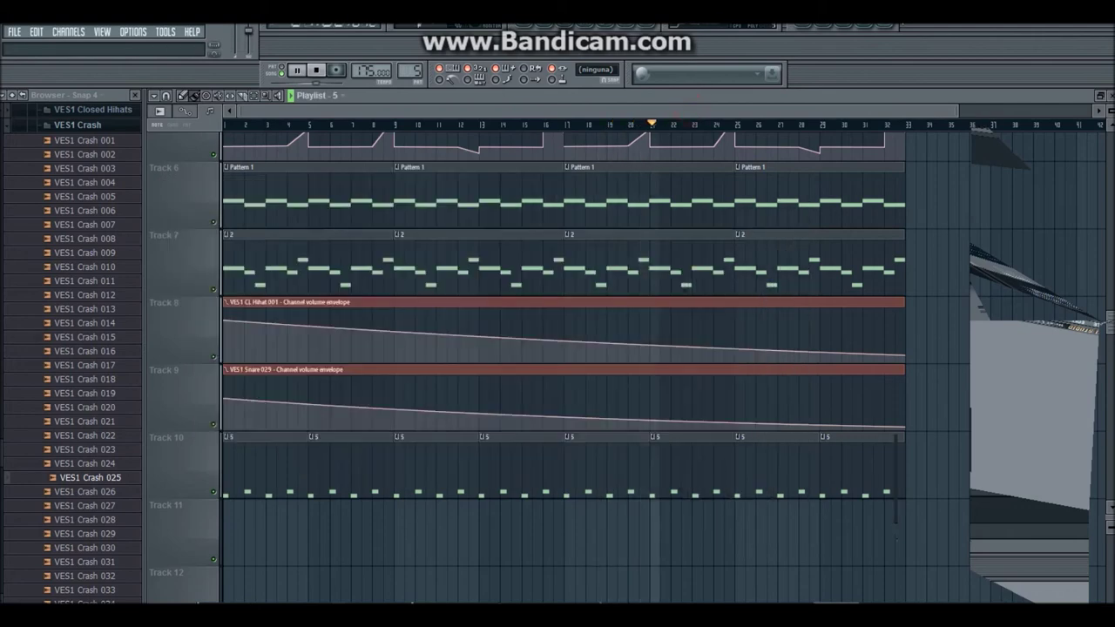
Step: Stop playback and create an automation clip for the NextLevel channel volume
left_click(827, 25)
key("space")
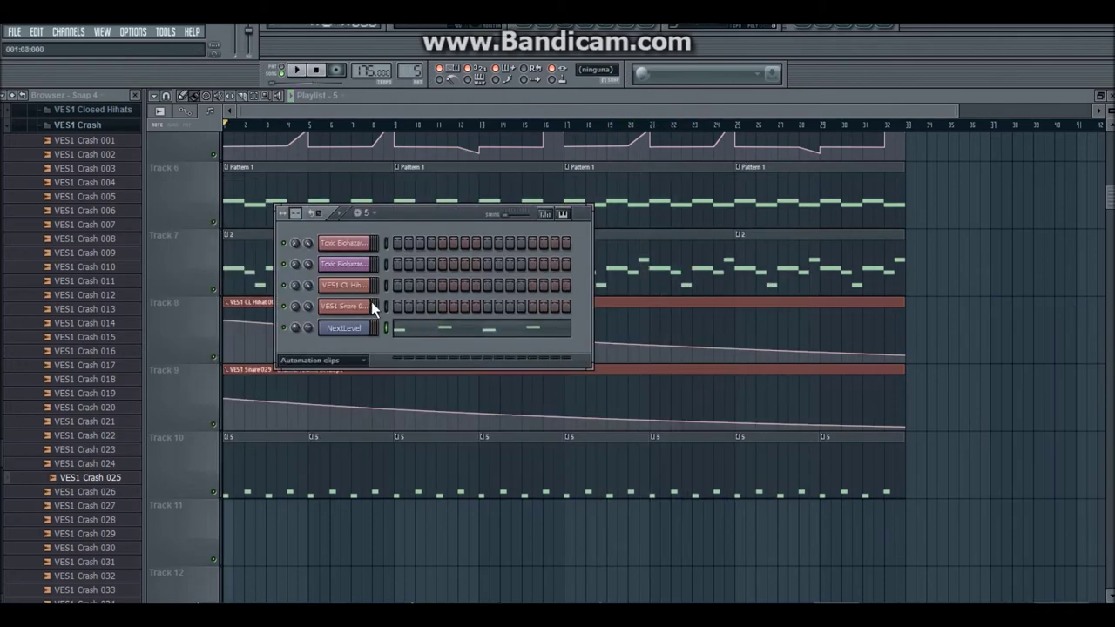
right_click(309, 329)
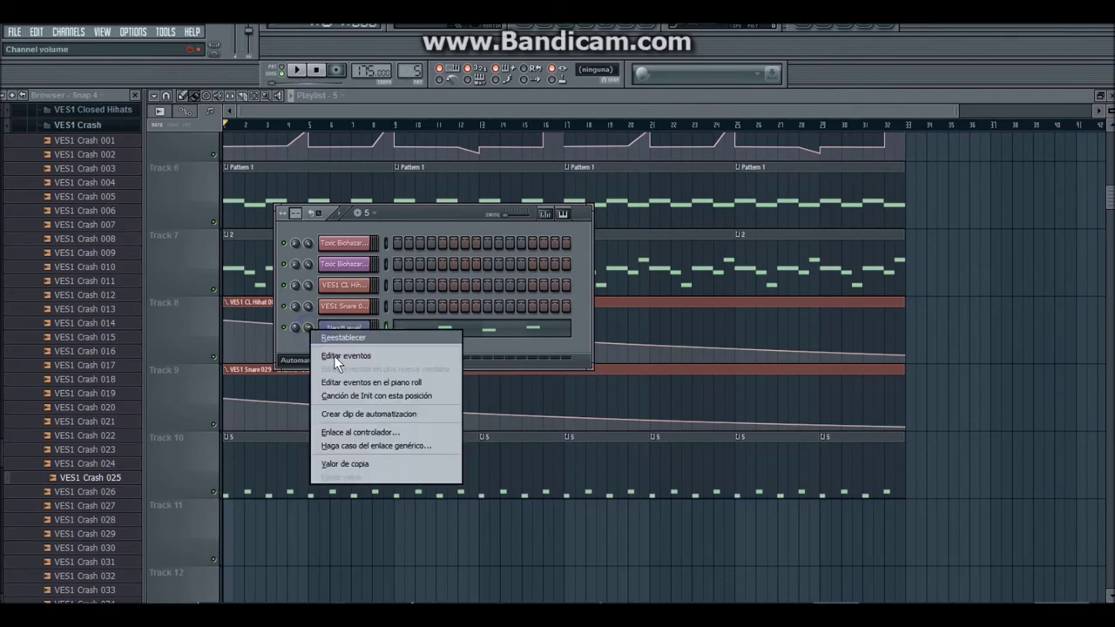
left_click(362, 415)
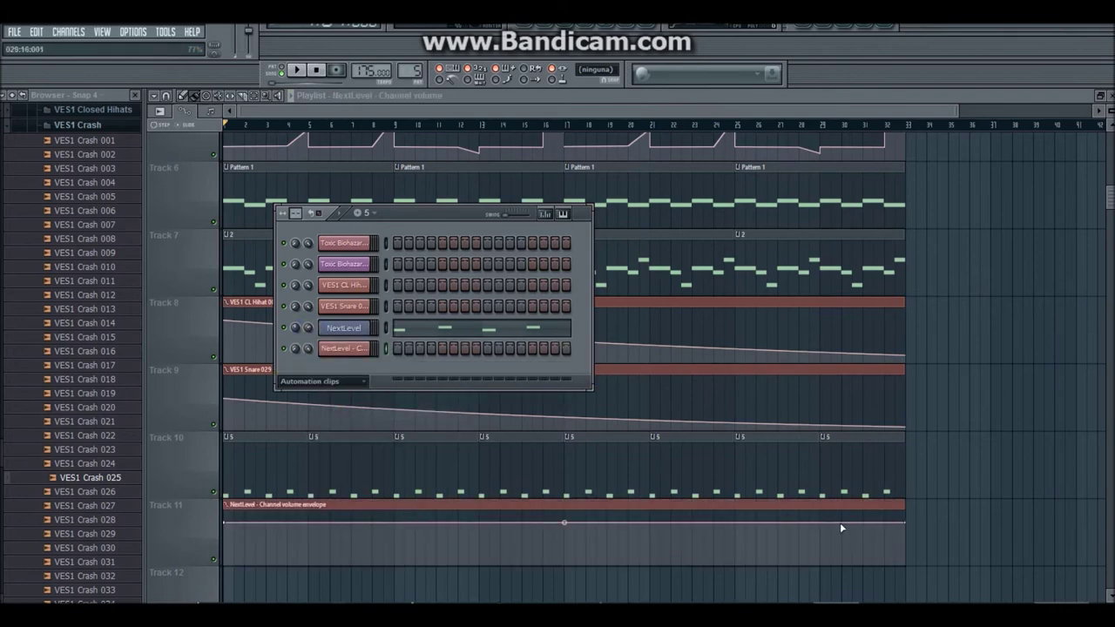
Step: Drop the end of the NextLevel volume envelope to zero, bend its curve downward, and play the arrangement
left_click_drag(908, 526, 911, 573)
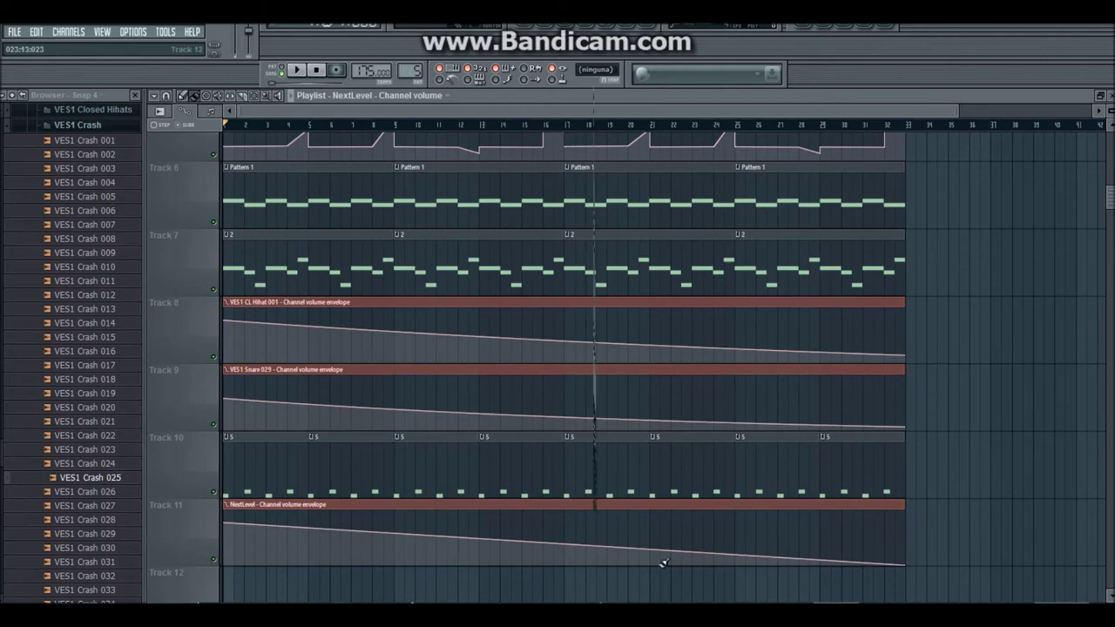
left_click_drag(565, 544, 565, 558)
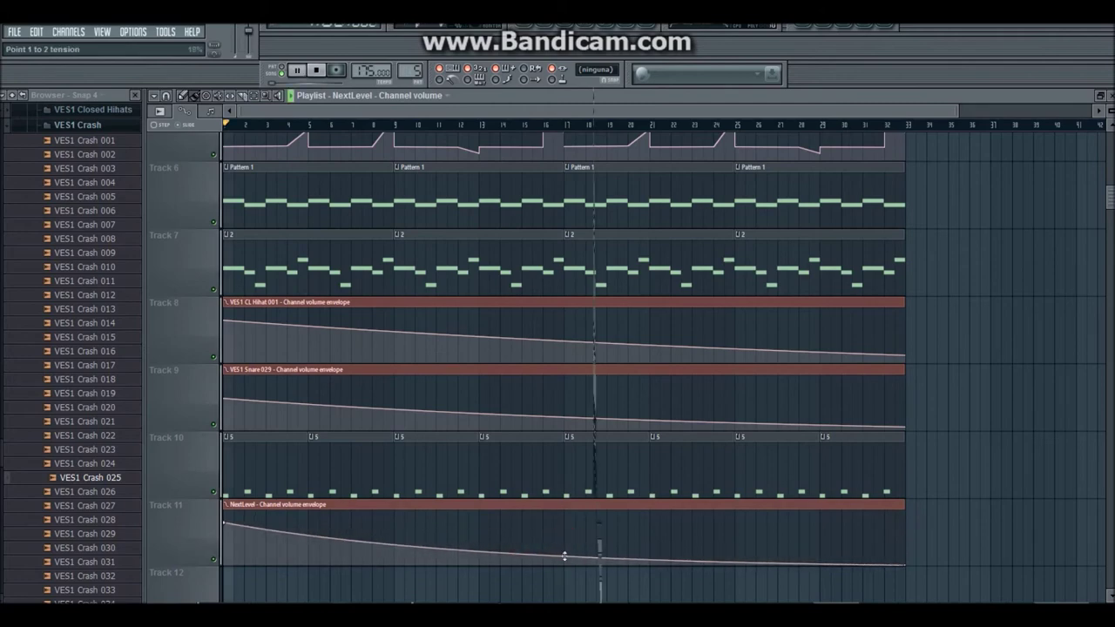
key("space")
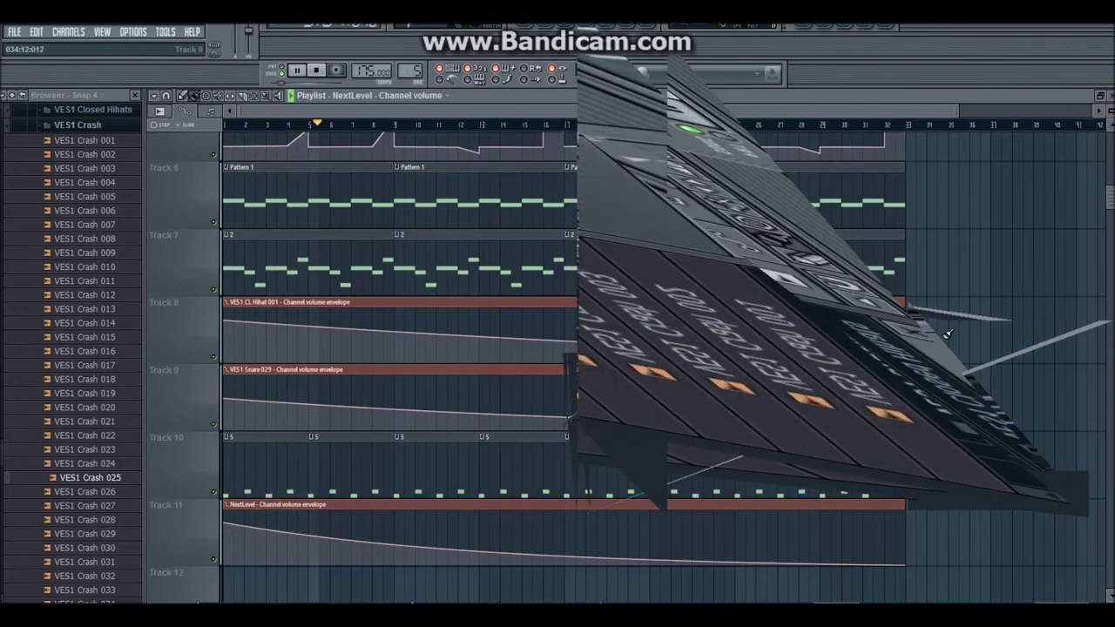
key("XF86AudioRaiseVolume")
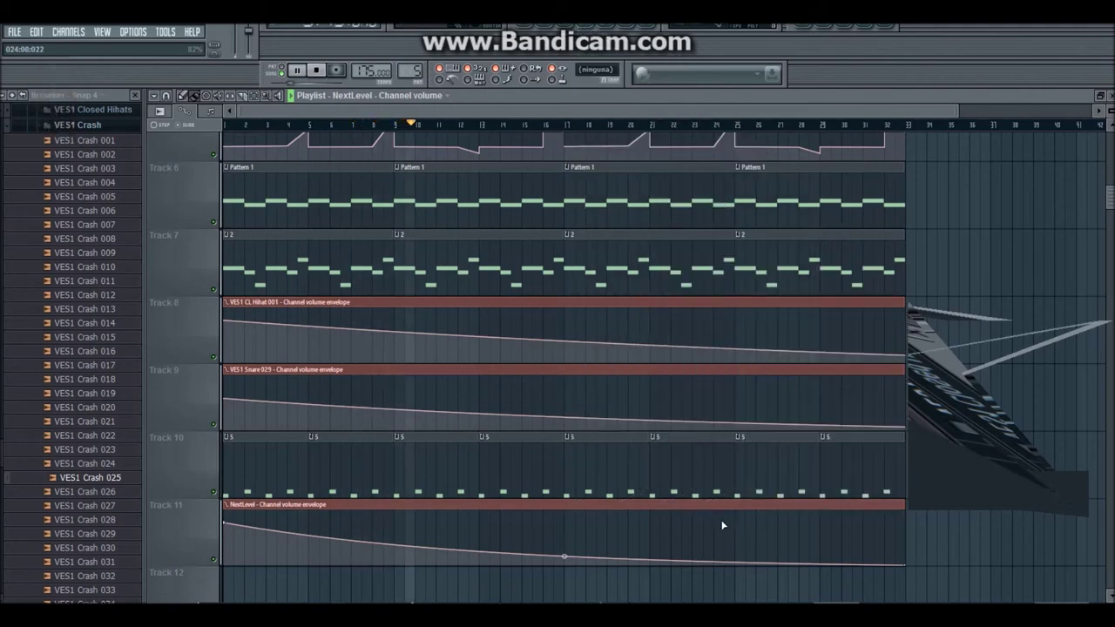
left_click_drag(564, 556, 564, 555)
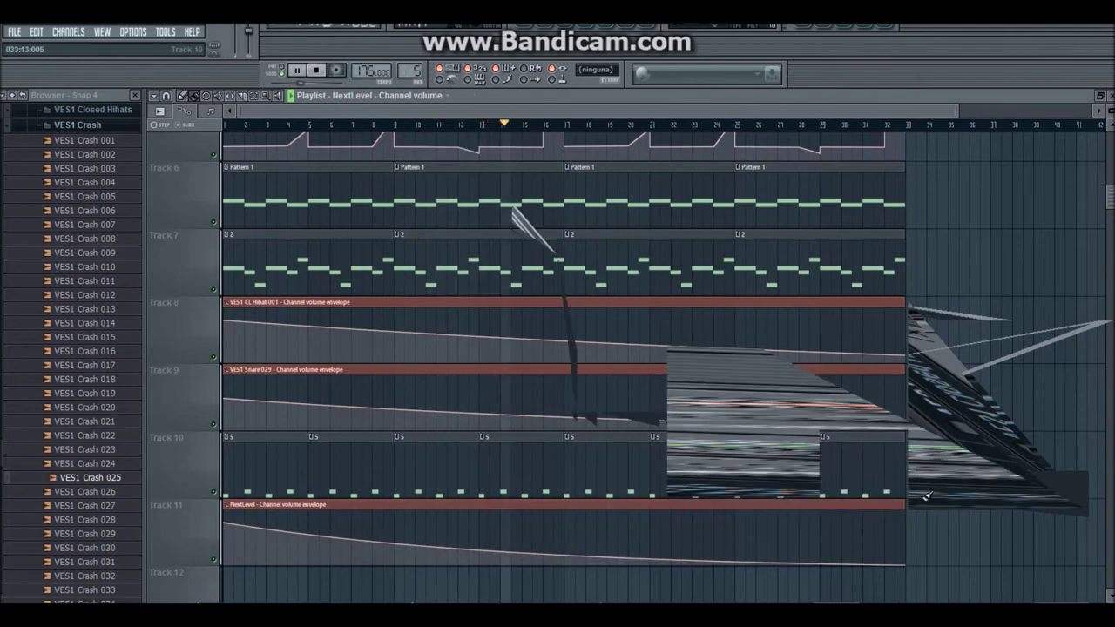
Step: Stop playback, open the Toxic Biohazard channel of Pattern 1, and route it to a free mixer track
scroll(626, 366, "up", 4)
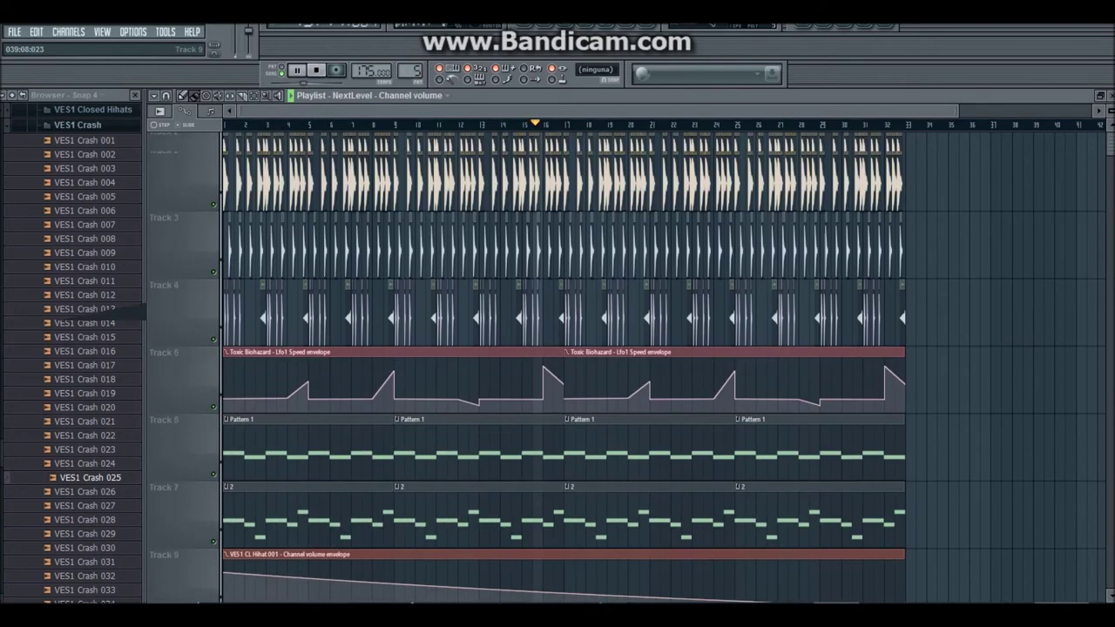
scroll(625, 365, "down", 3)
scroll(564, 357, "down", 1)
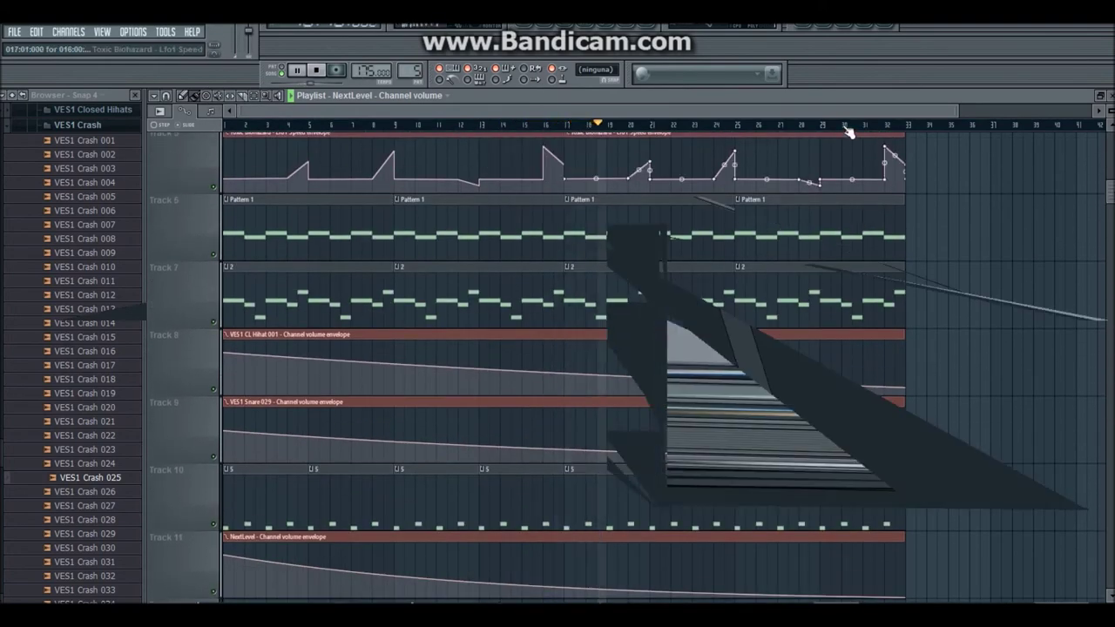
double_click(770, 226)
key("space")
left_click(348, 331)
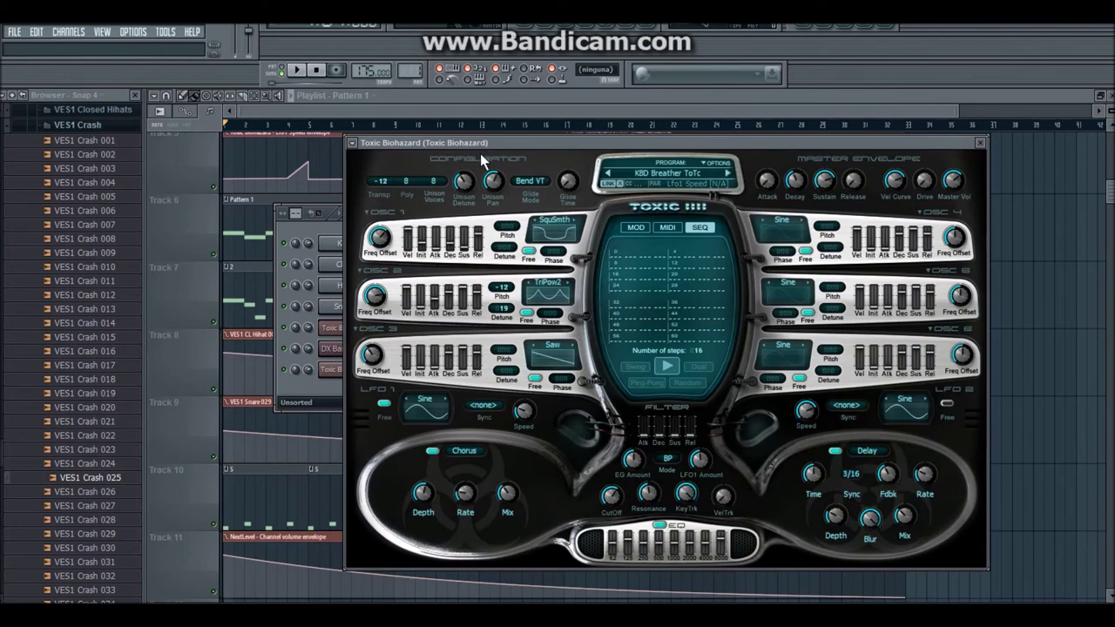
left_click_drag(445, 142, 508, 340)
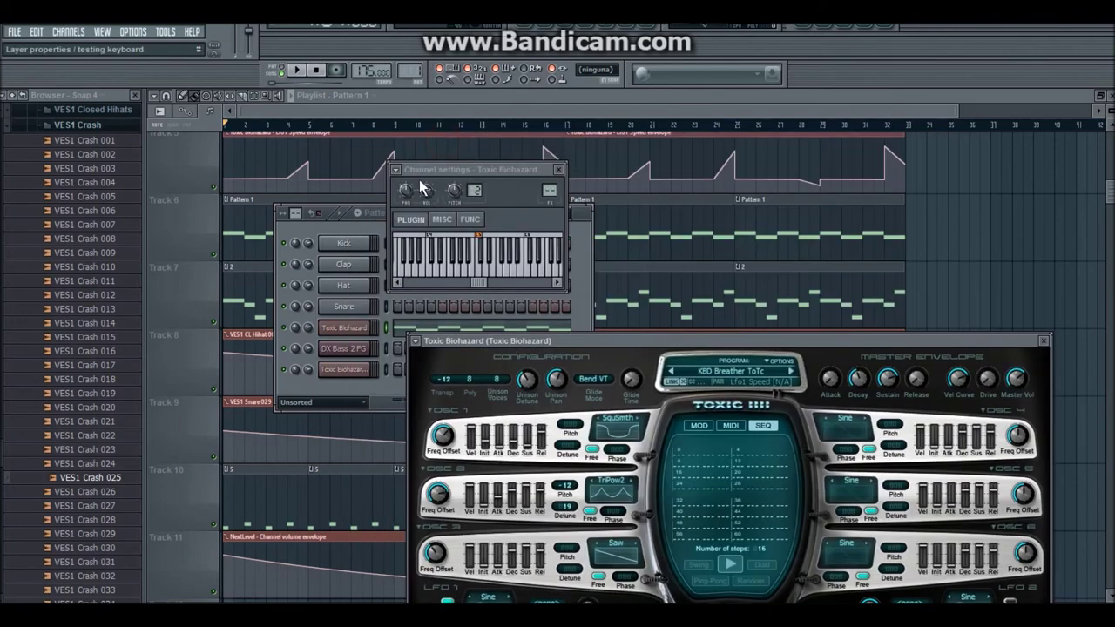
left_click(399, 173)
left_click(418, 200)
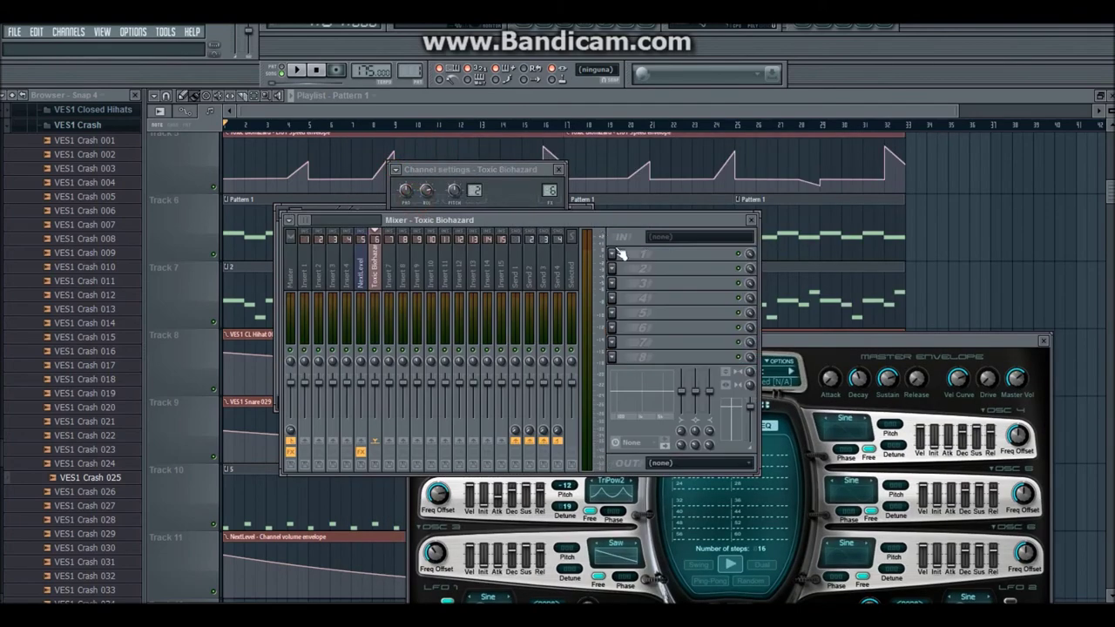
Step: Load Soundgoodizer in effect slot 1 of the Toxic Biohazard mixer track, raise its amount in mode A, and return to the playlist
left_click(612, 251)
mouse_move(662, 269)
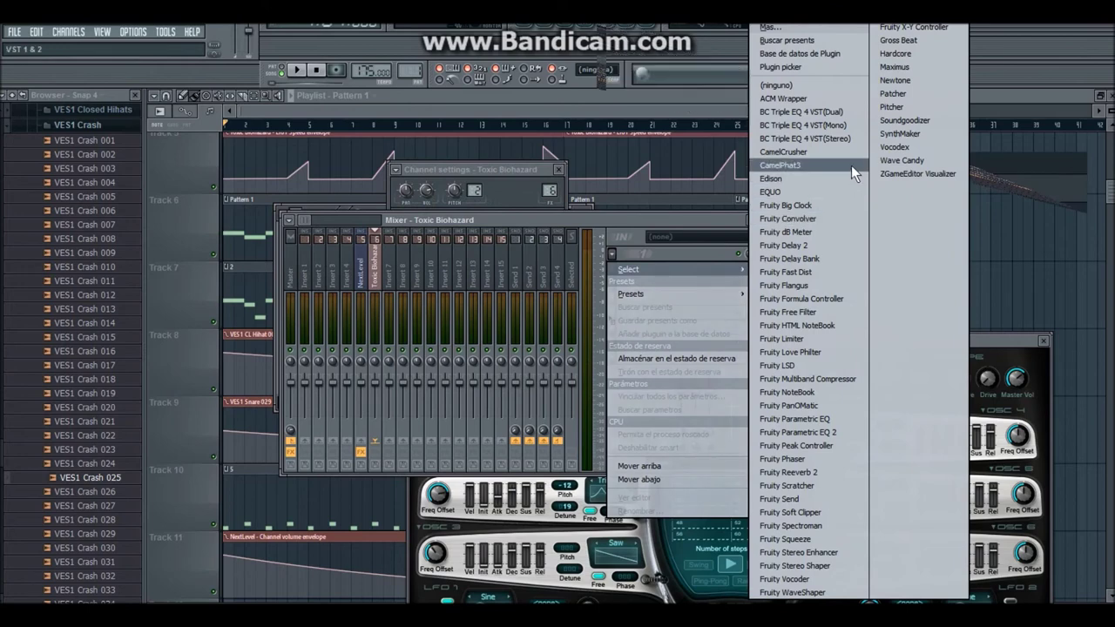
left_click(903, 120)
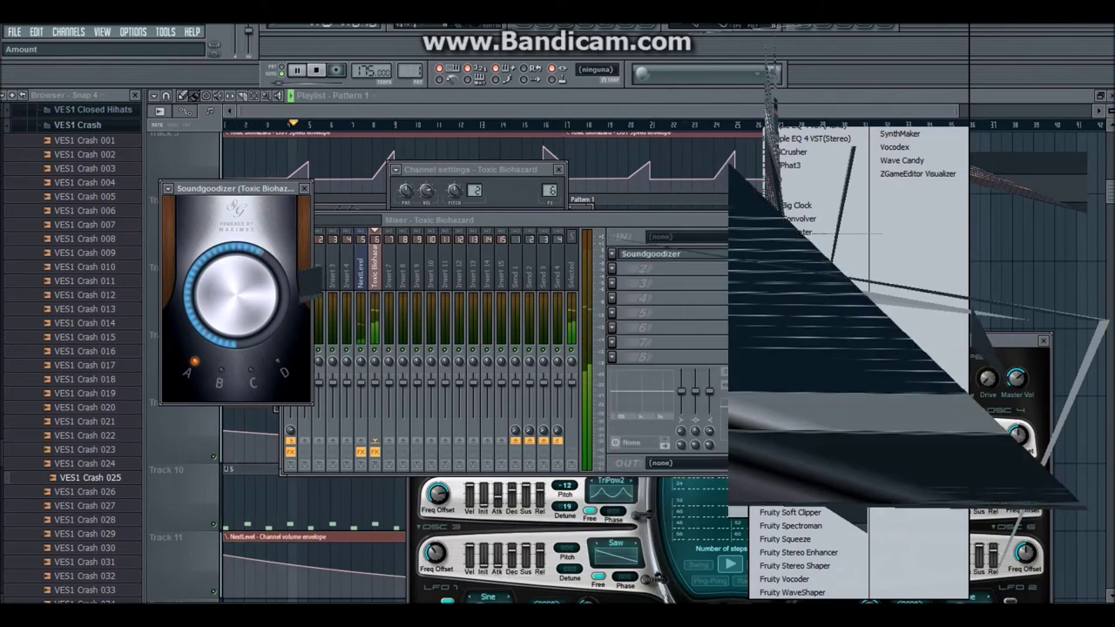
left_click(246, 294)
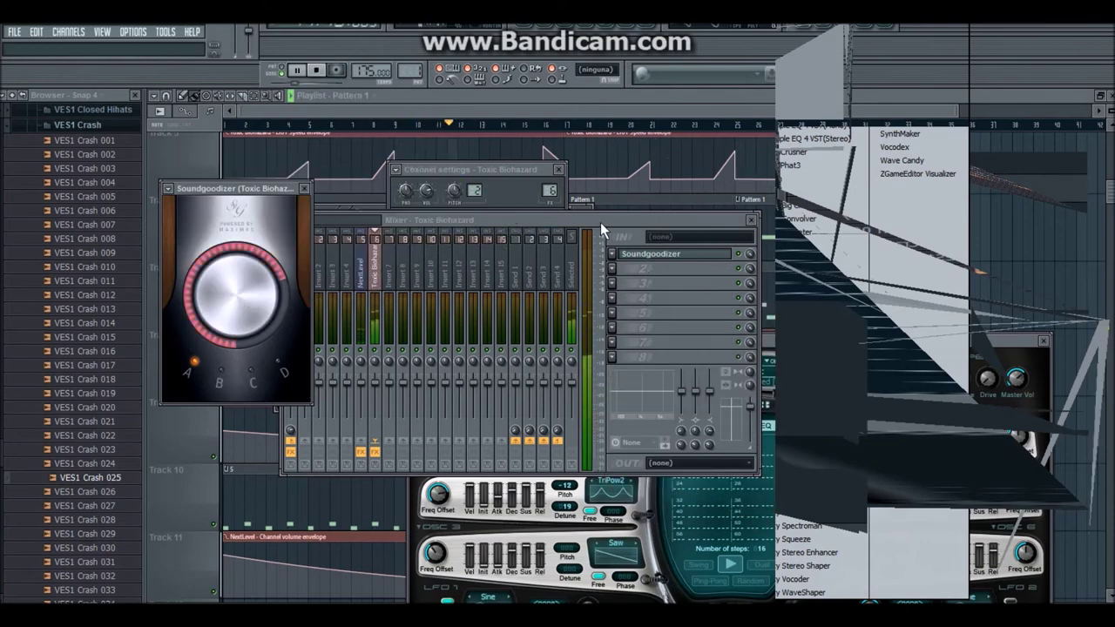
left_click(594, 108)
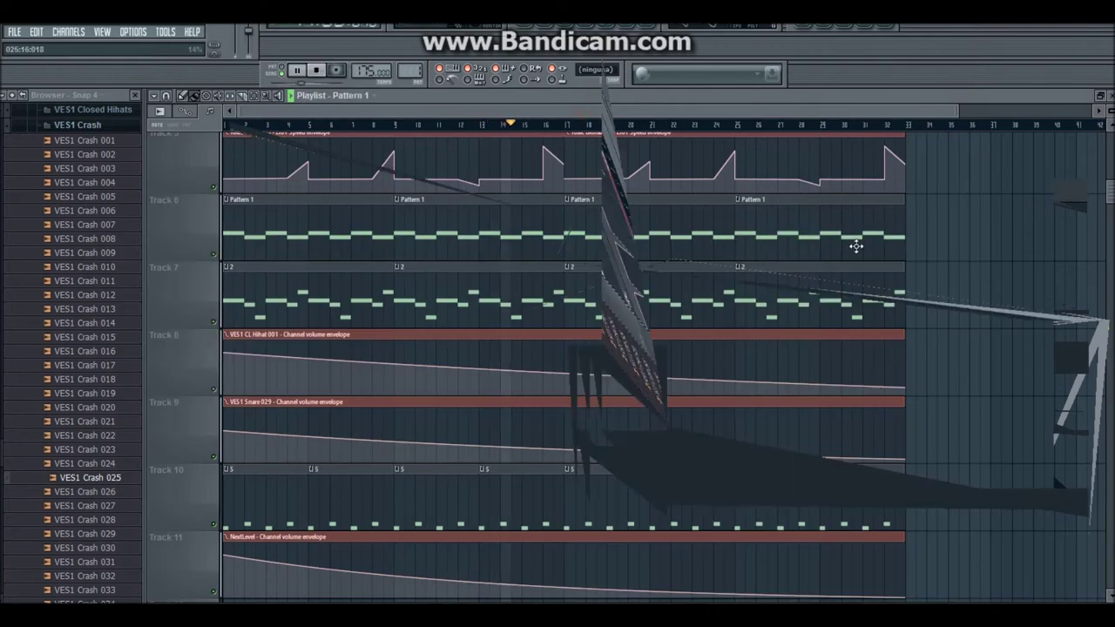
Step: Stop playback, create a new empty pattern named 4, and minimise the recorder window
left_click_drag(958, 111, 1085, 110)
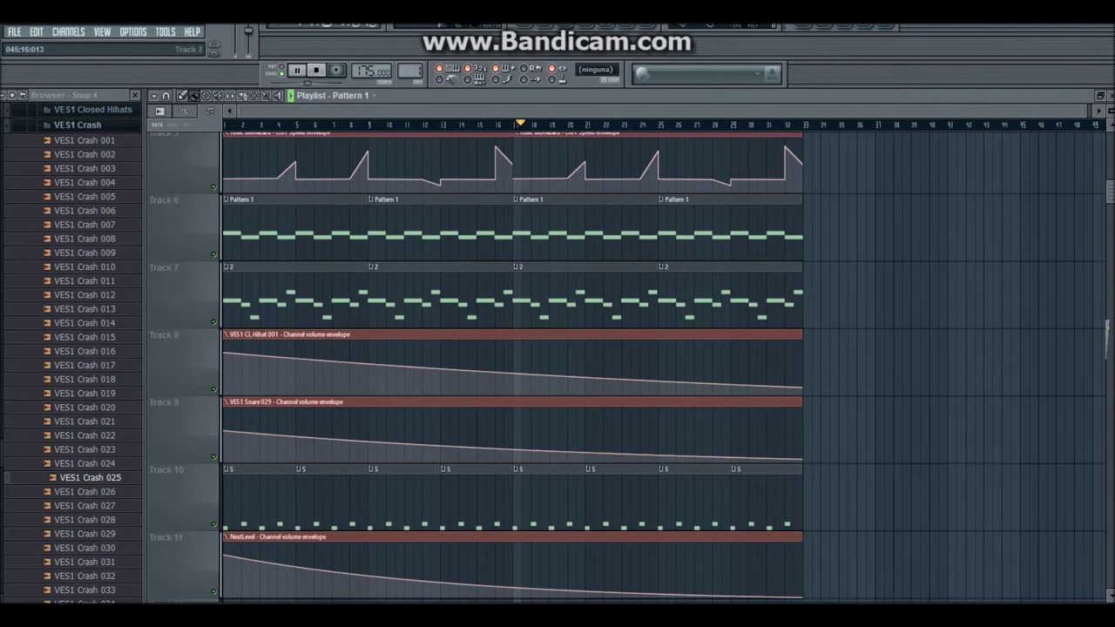
scroll(1086, 114, "up", 4)
left_click_drag(1083, 112, 1096, 112)
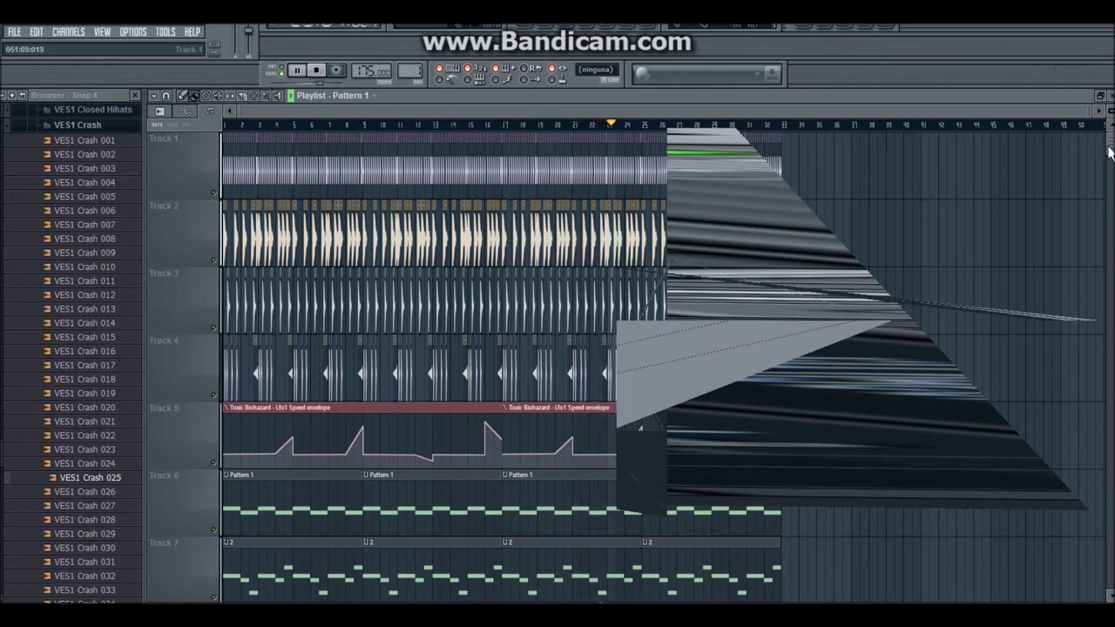
scroll(967, 200, "down", 2)
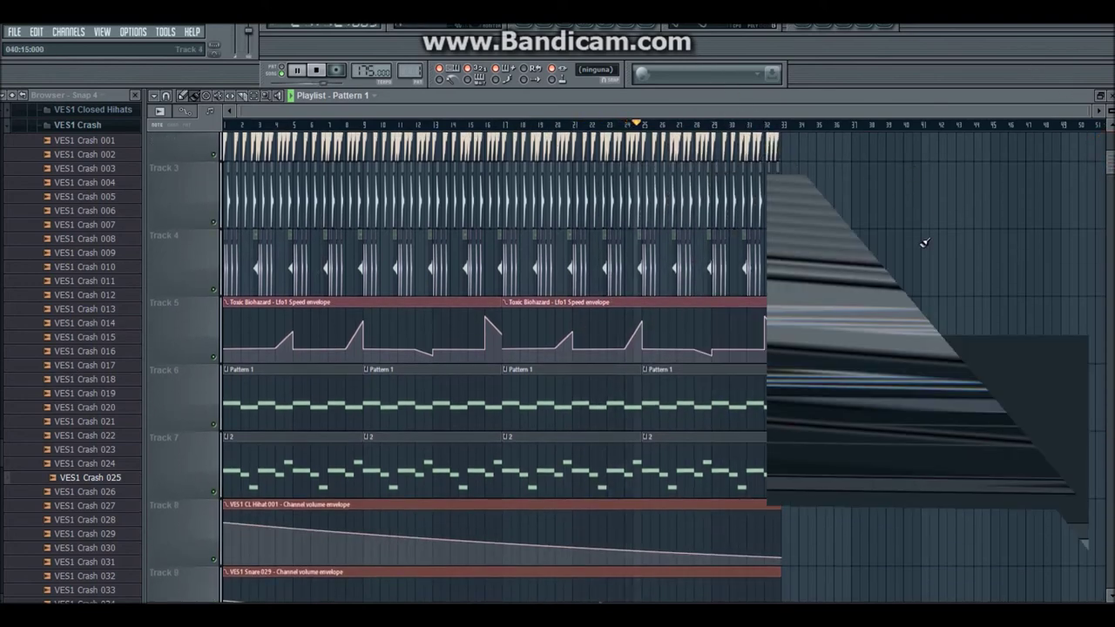
key("space")
left_click(826, 27)
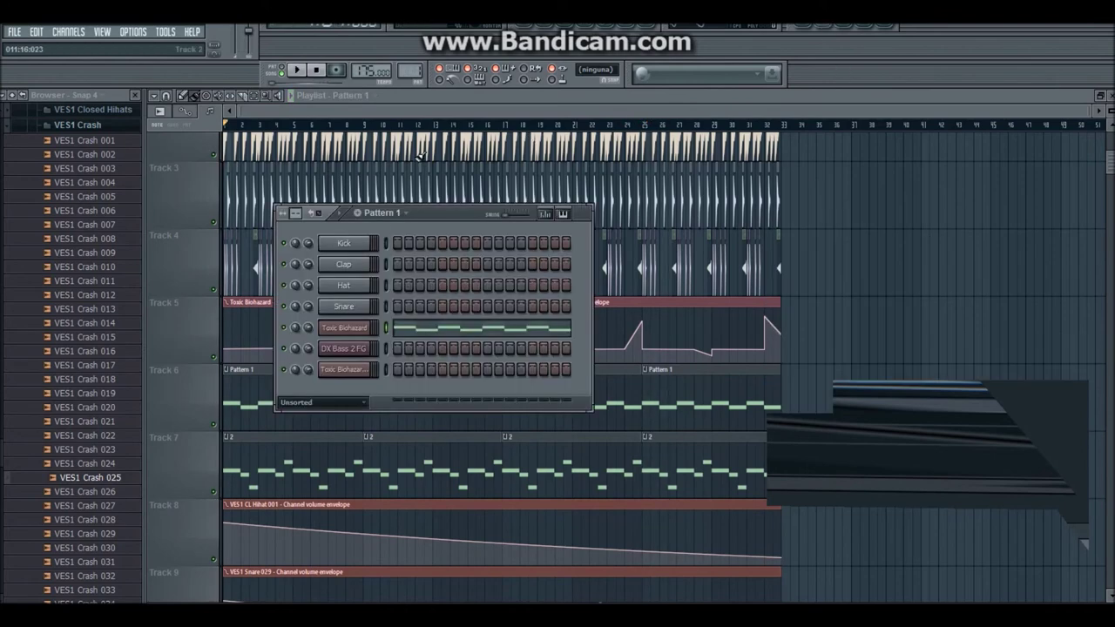
left_click(358, 214)
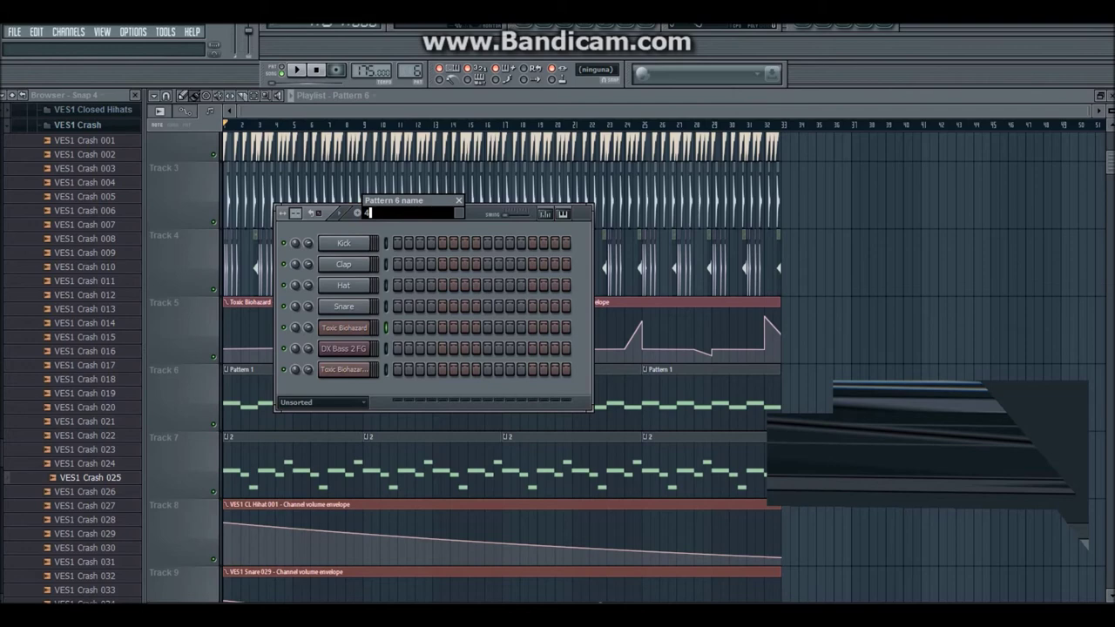
key("Return")
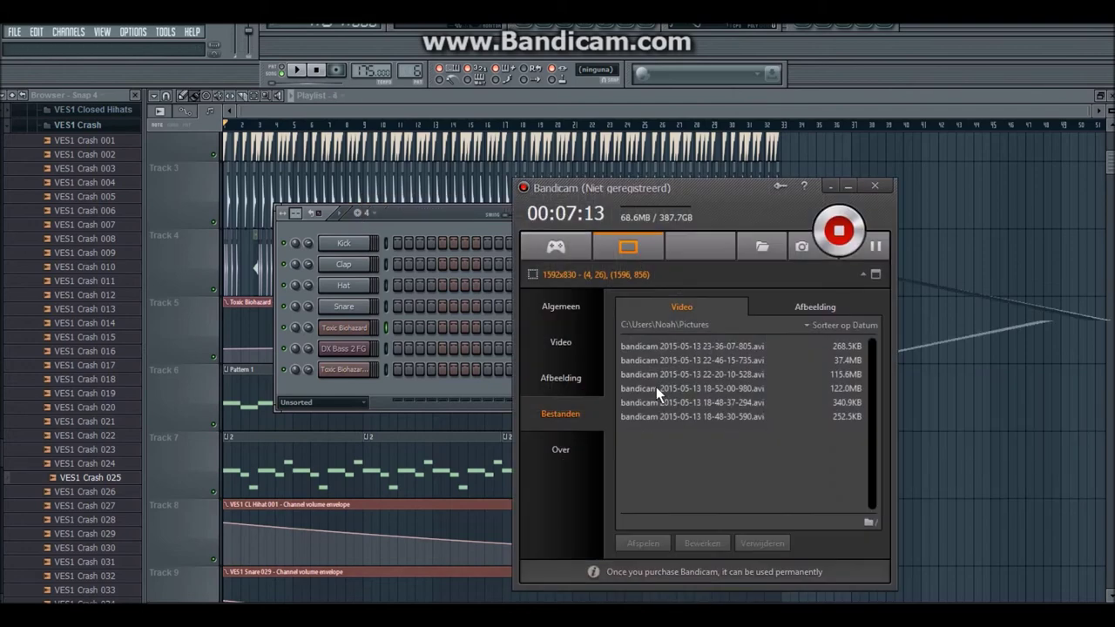
left_click(847, 190)
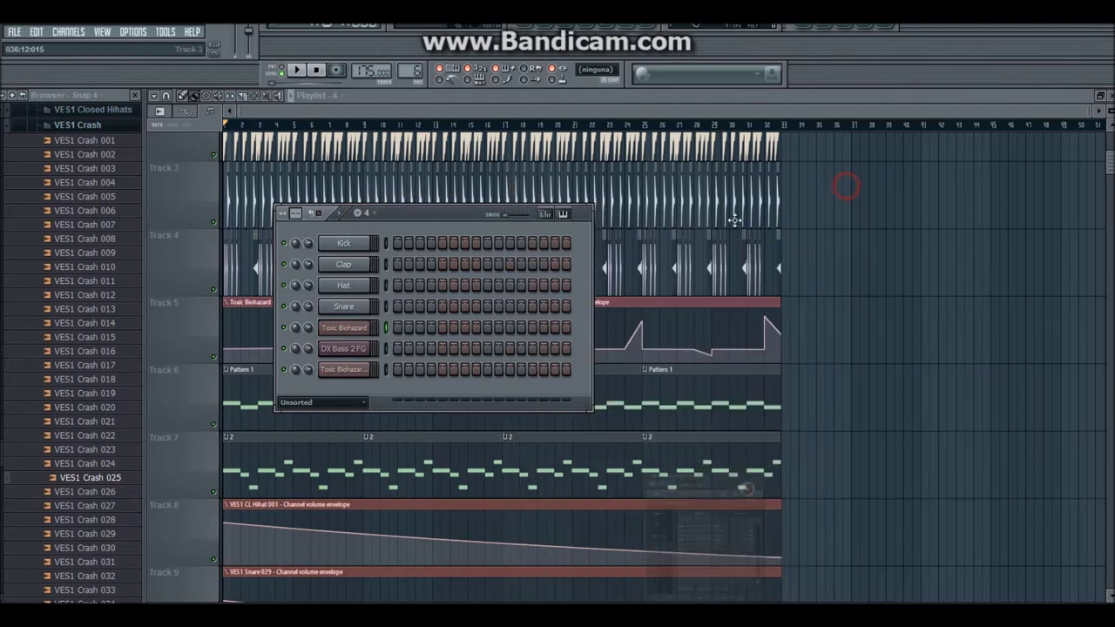
Step: Add an FL Keys channel to pattern 4 and open its piano roll
left_click(70, 31)
mouse_move(81, 45)
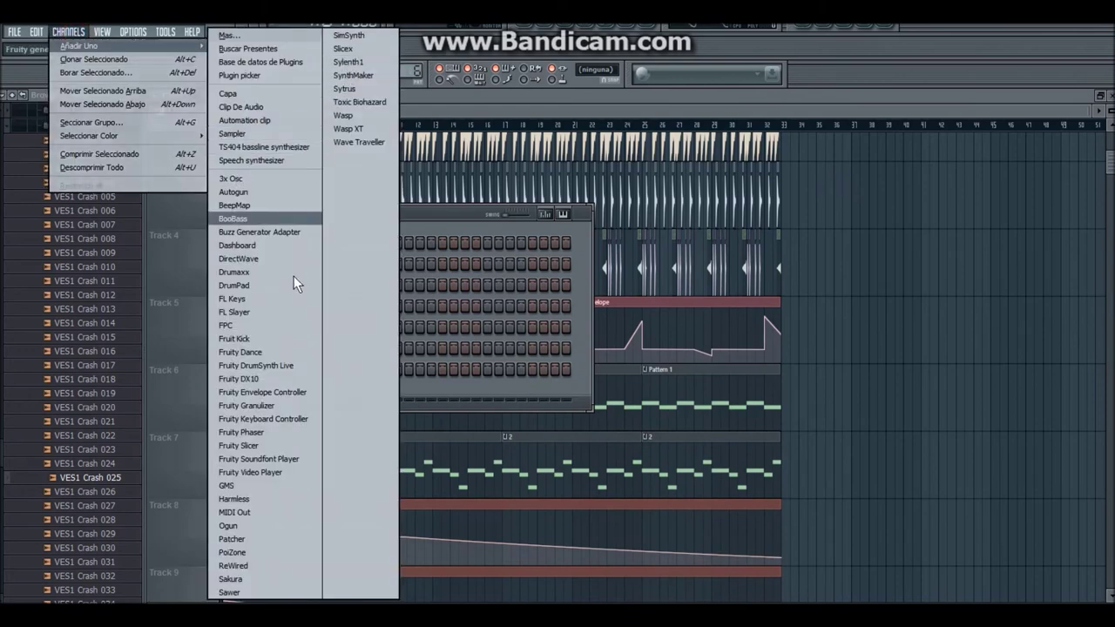
left_click(258, 299)
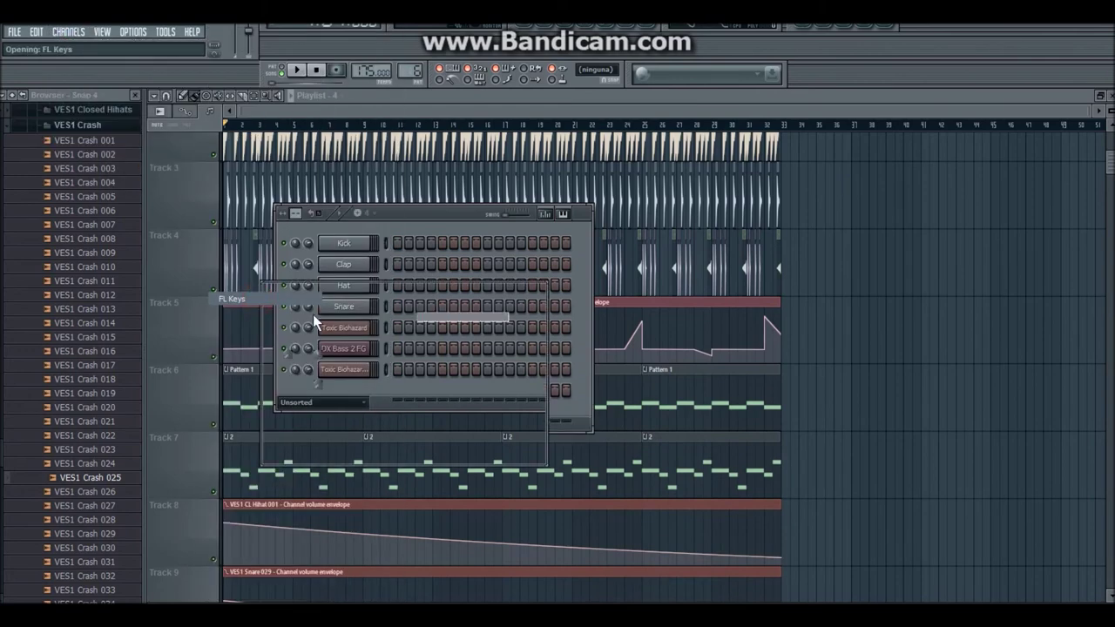
left_click(270, 290)
left_click(278, 301)
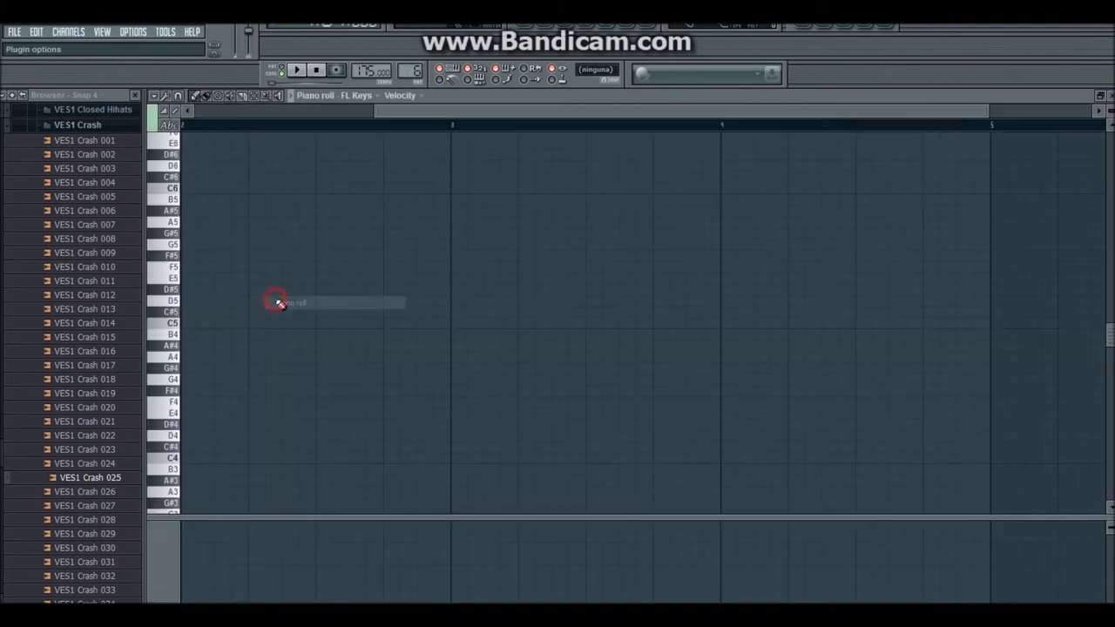
Step: Place an F5 note at the start of bar 1, shorten it to two steps, and audition it in pattern mode
left_click(196, 323)
right_click(207, 322)
left_click(199, 264)
left_click_drag(199, 264, 189, 268)
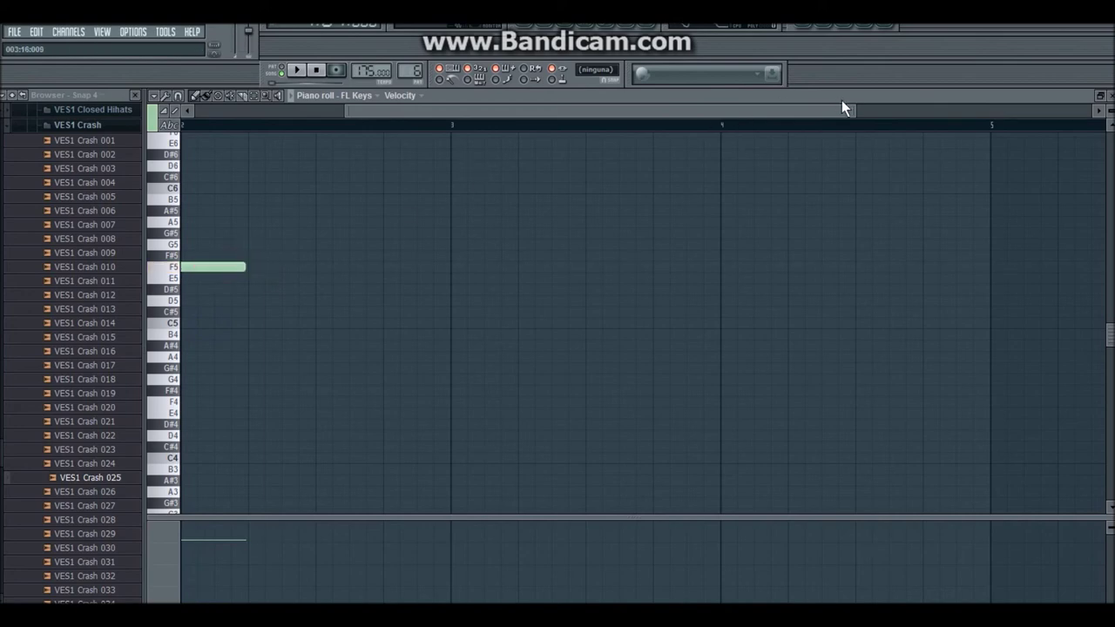
left_click_drag(852, 108, 409, 110)
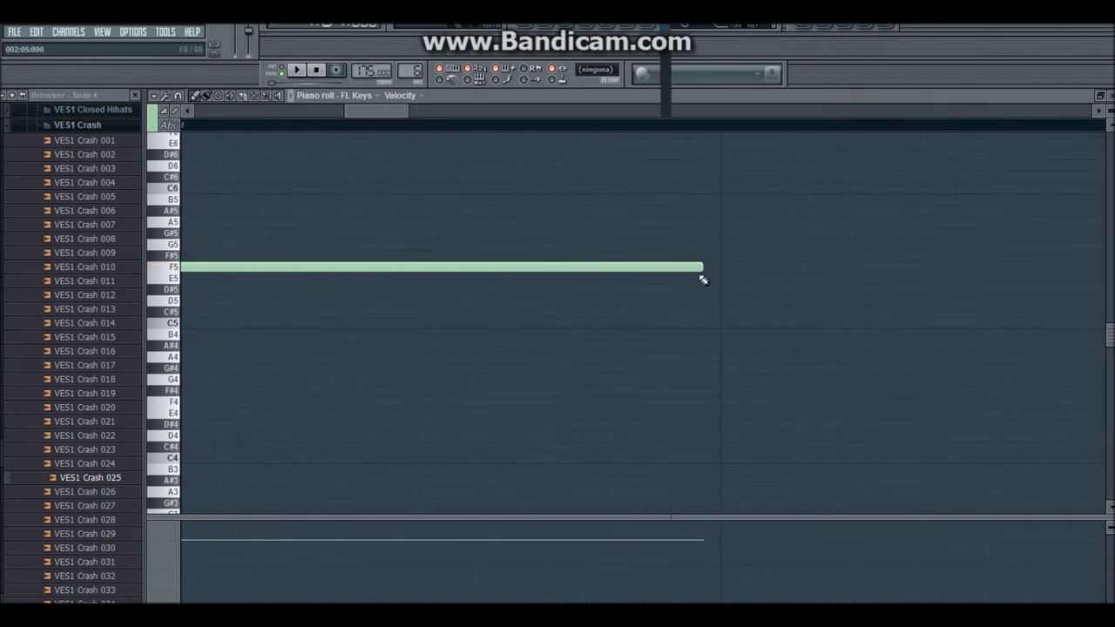
left_click_drag(704, 268, 712, 268)
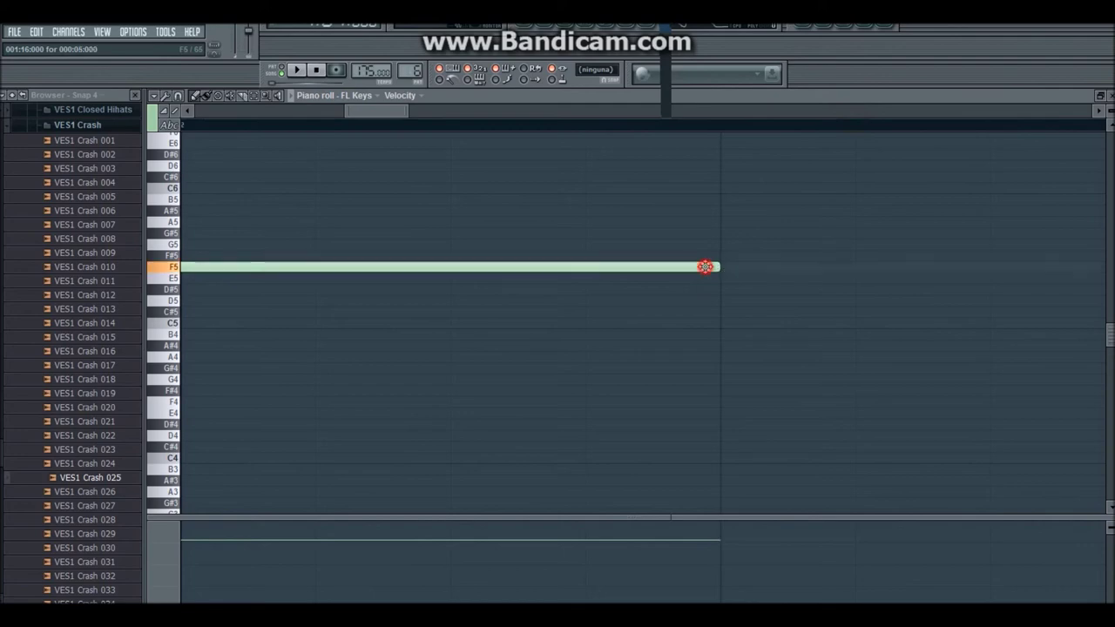
left_click_drag(819, 112, 639, 119)
left_click_drag(423, 262, 75, 270)
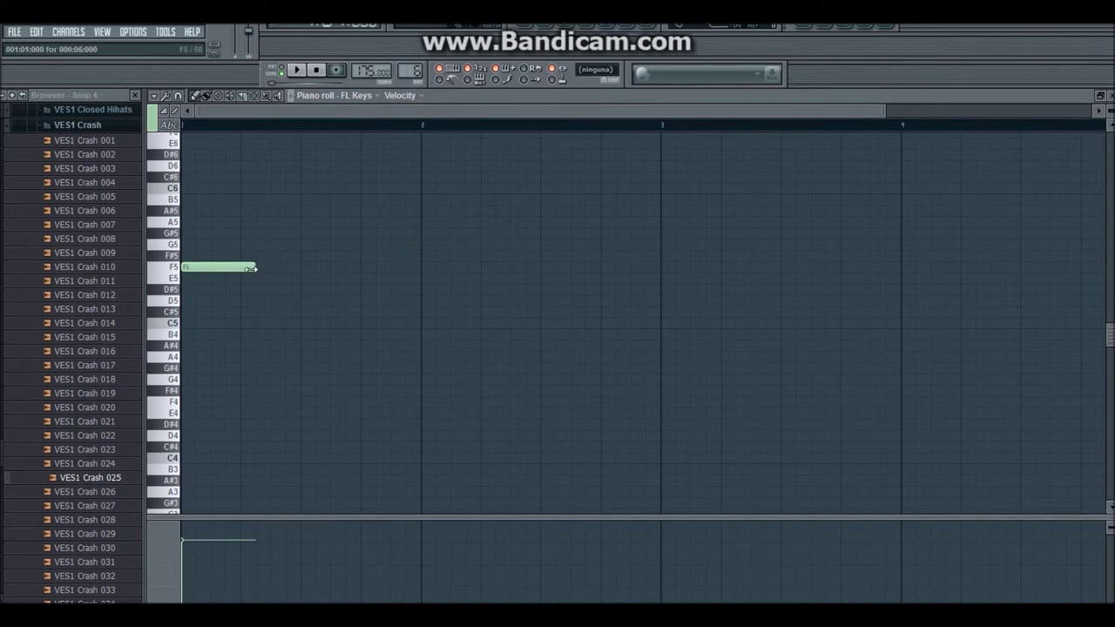
left_click(279, 68)
key("space")
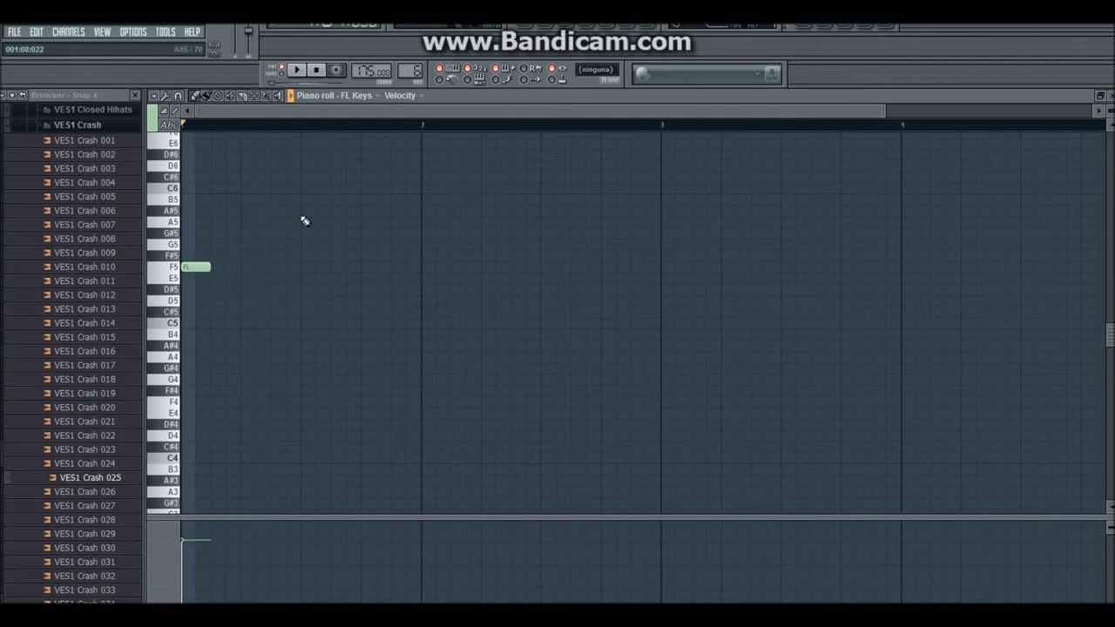
Step: Add a two-step G5 note in bar 1, shift it to step 9, and audition the pattern
left_click_drag(278, 233, 283, 253)
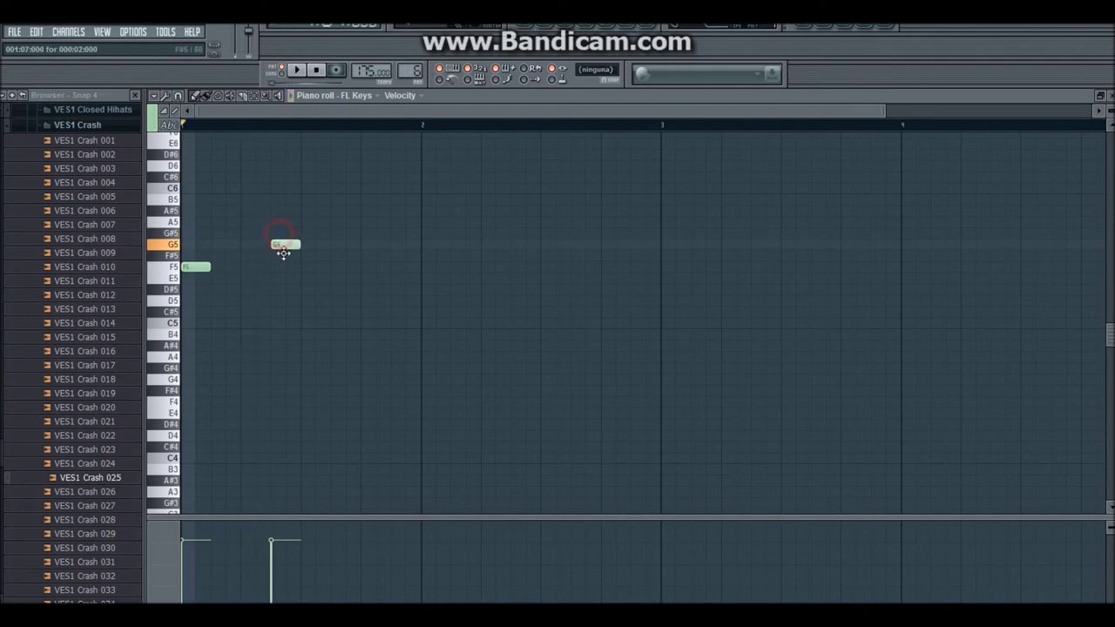
key("space")
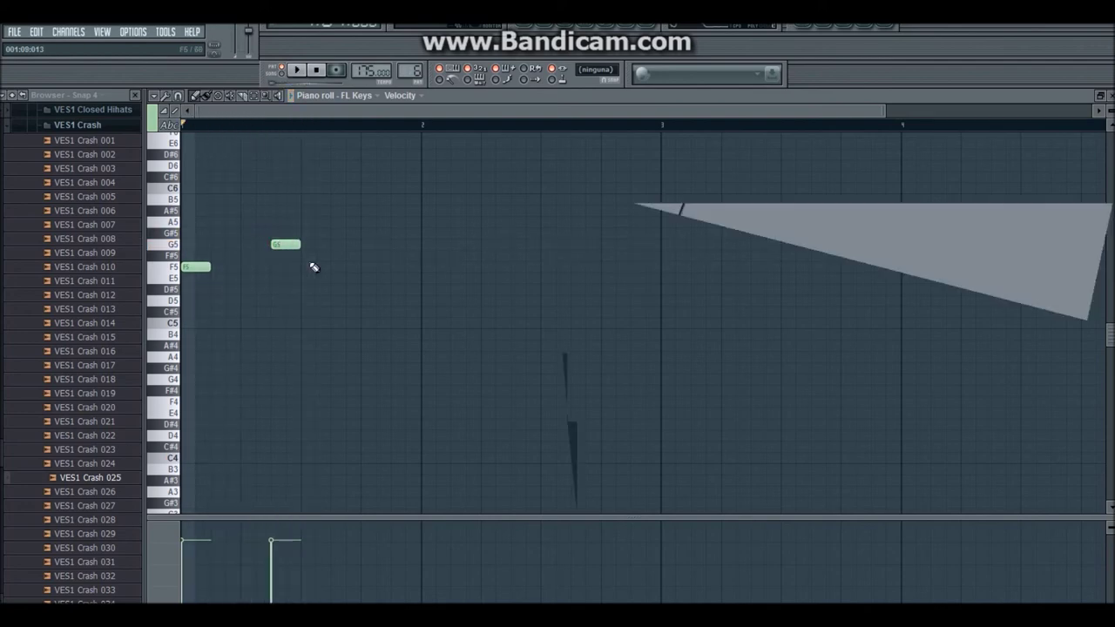
left_click_drag(296, 244, 326, 244)
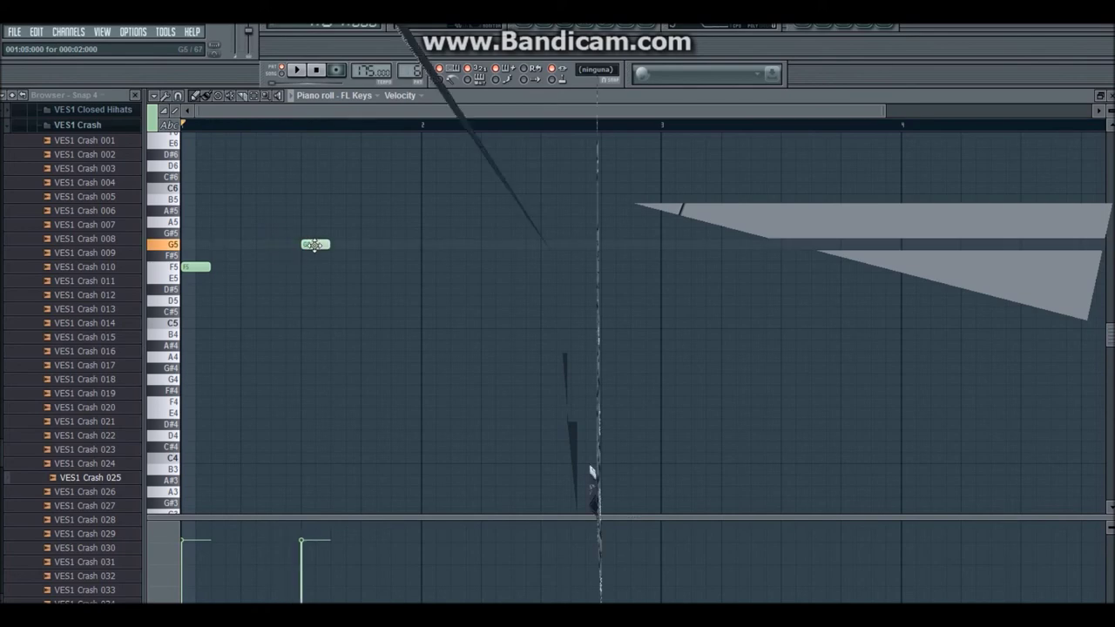
key("space")
key("space")
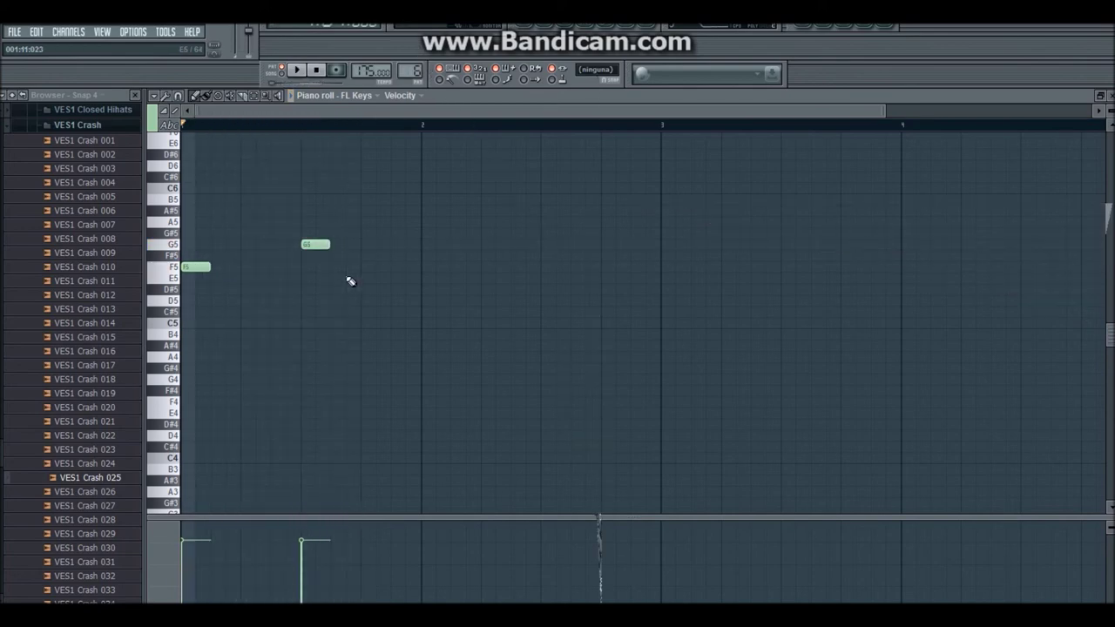
Step: Place a clip of pattern 4 at the start of playlist track 12
key("F5")
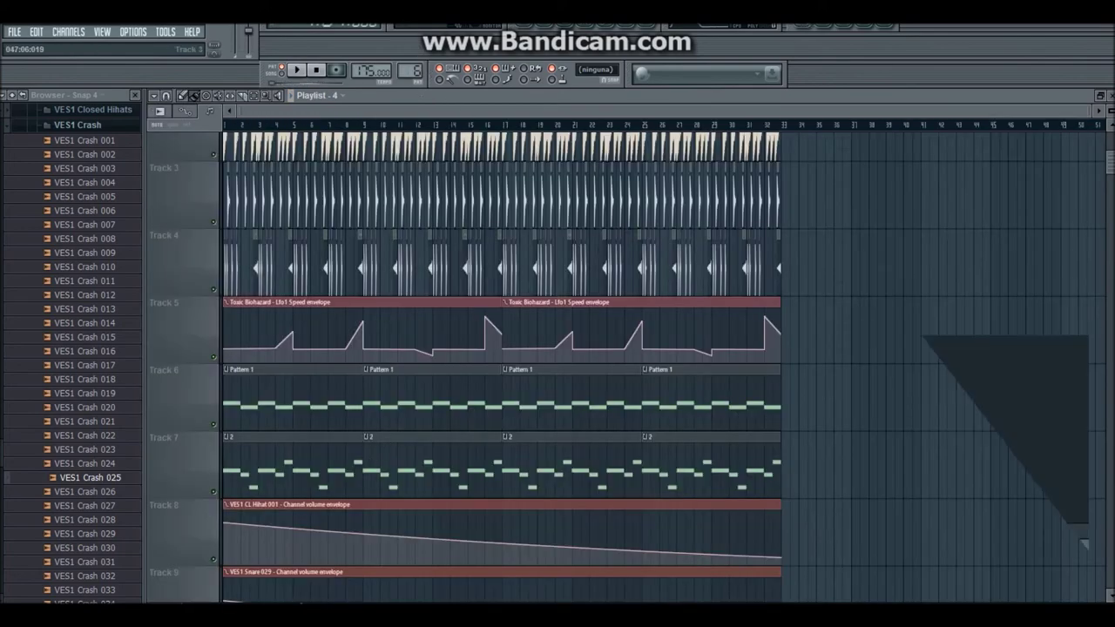
scroll(273, 505, "down", 5)
left_click(272, 501)
left_click_drag(274, 495, 224, 480)
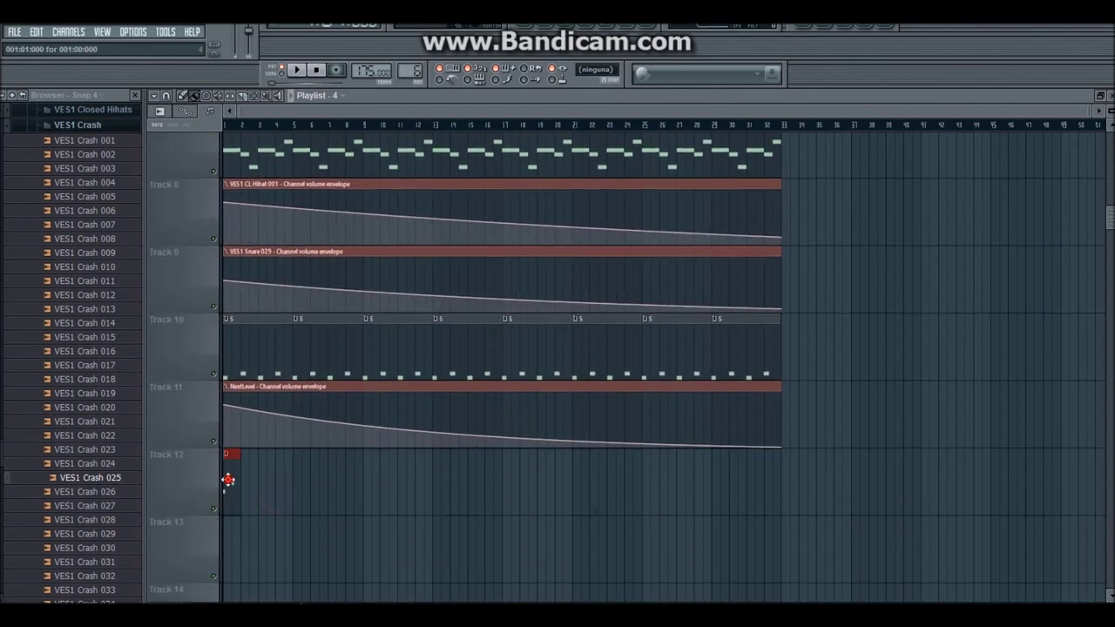
Step: Reopen the FL Keys piano roll, play it in song mode, and move the G5 note to step 7 of bar 1
double_click(227, 480)
key("space")
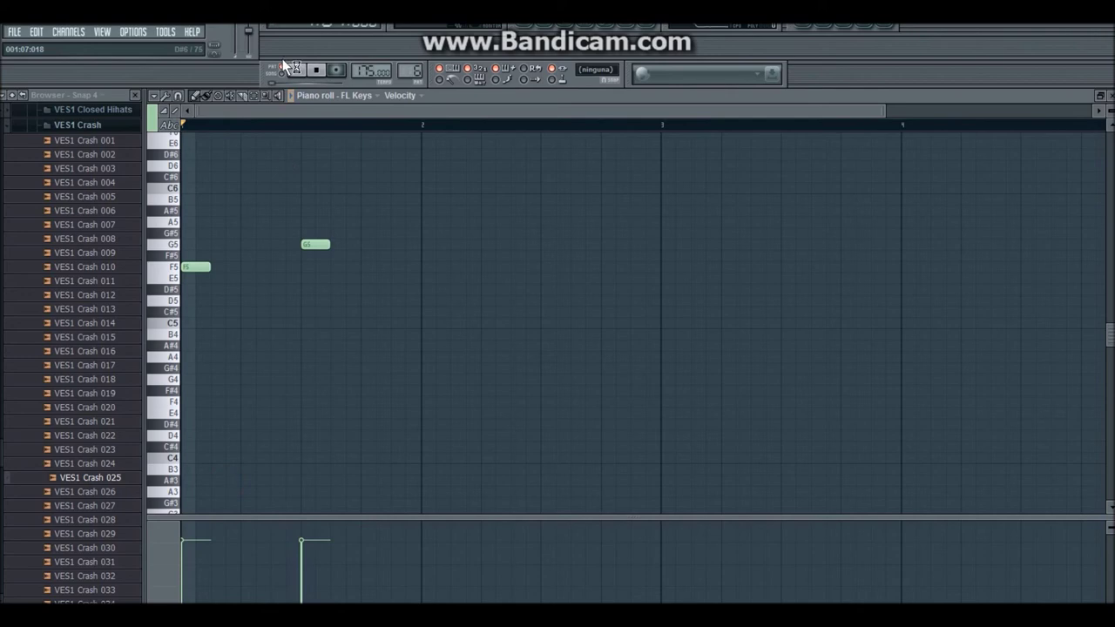
left_click(296, 70)
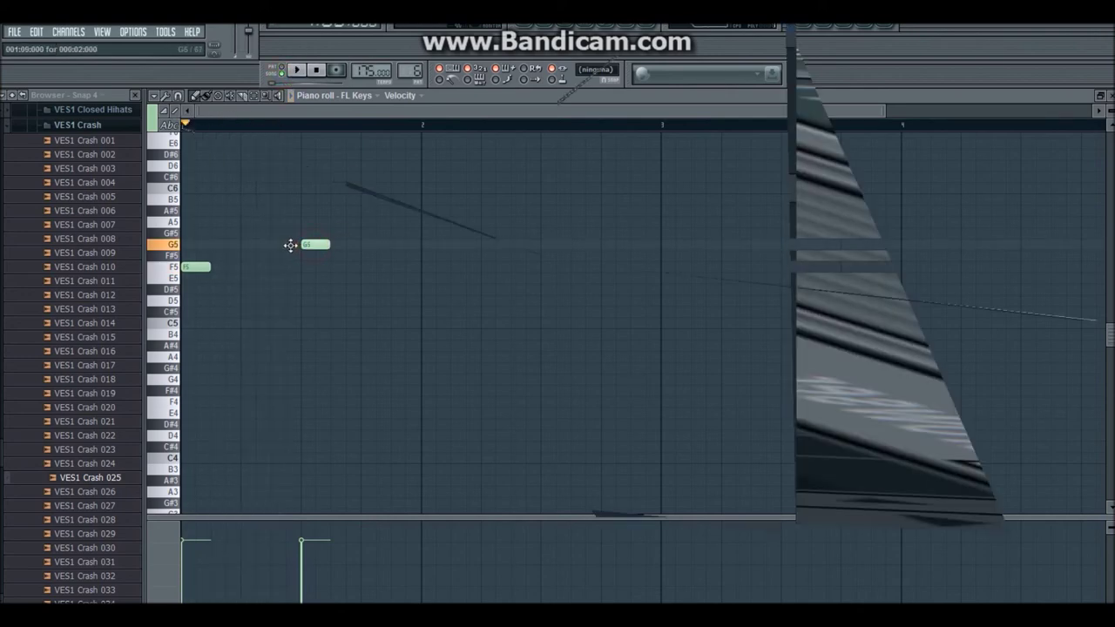
left_click_drag(291, 246, 281, 246)
key("space")
key("space")
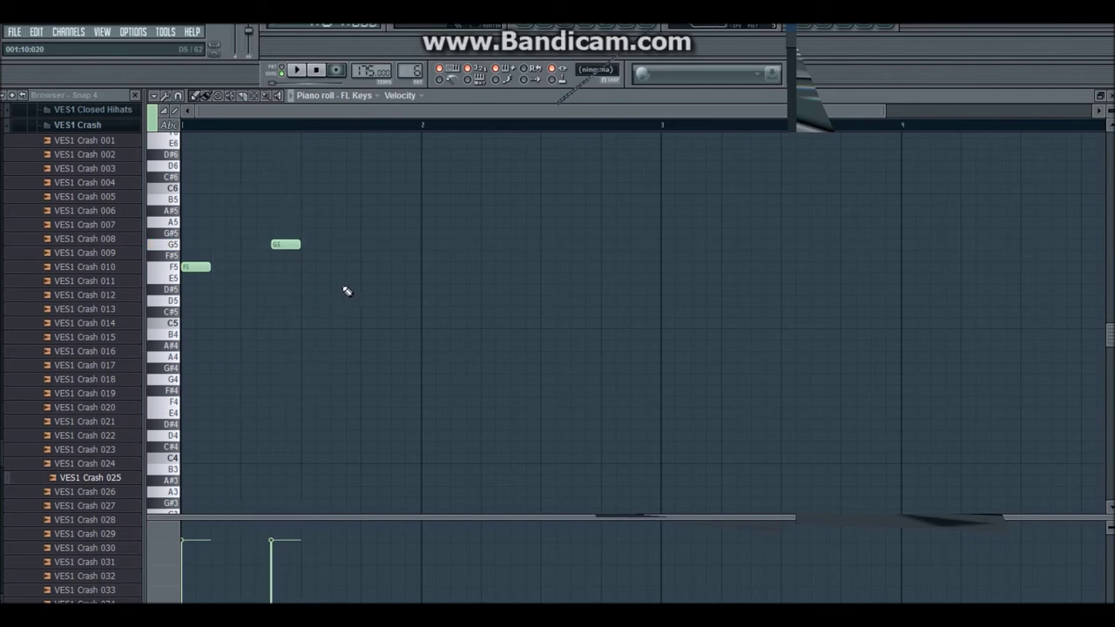
Step: Add F5 at step 13 and G5 at step 15 of bar 1, plus E5 at the start of bar 2, and audition the melody
left_click(362, 267)
left_click(394, 244)
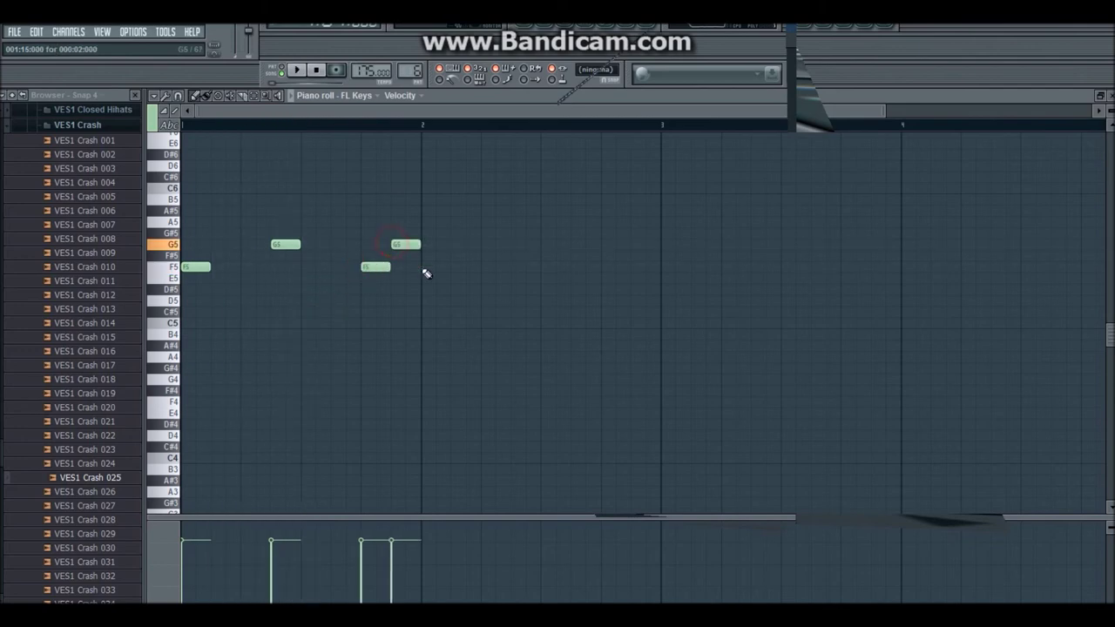
left_click_drag(427, 310, 425, 271)
key("space")
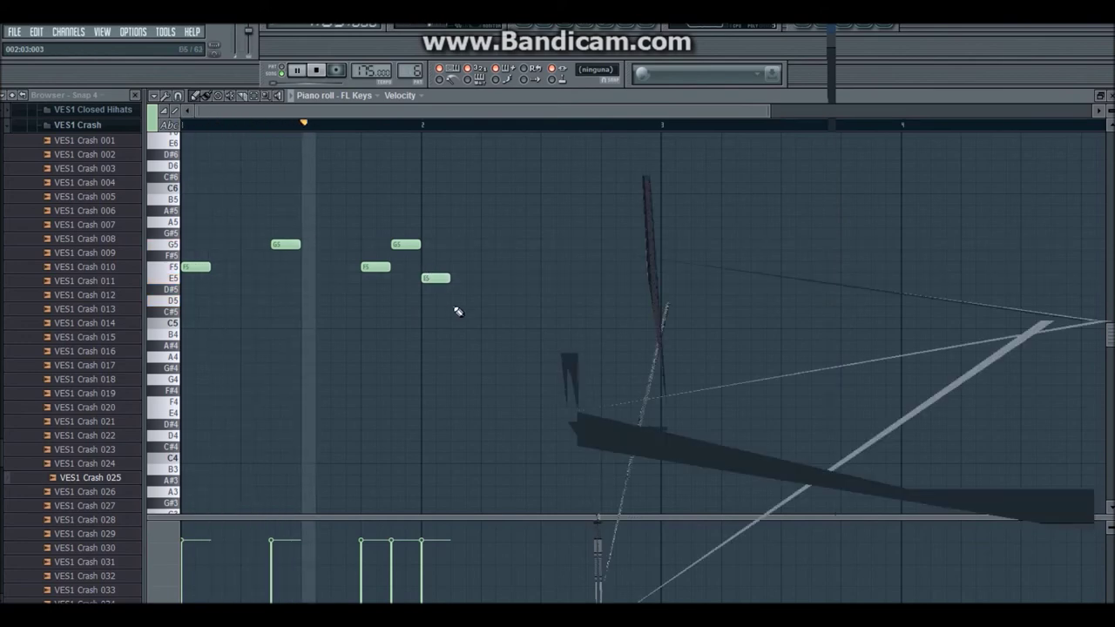
key("space")
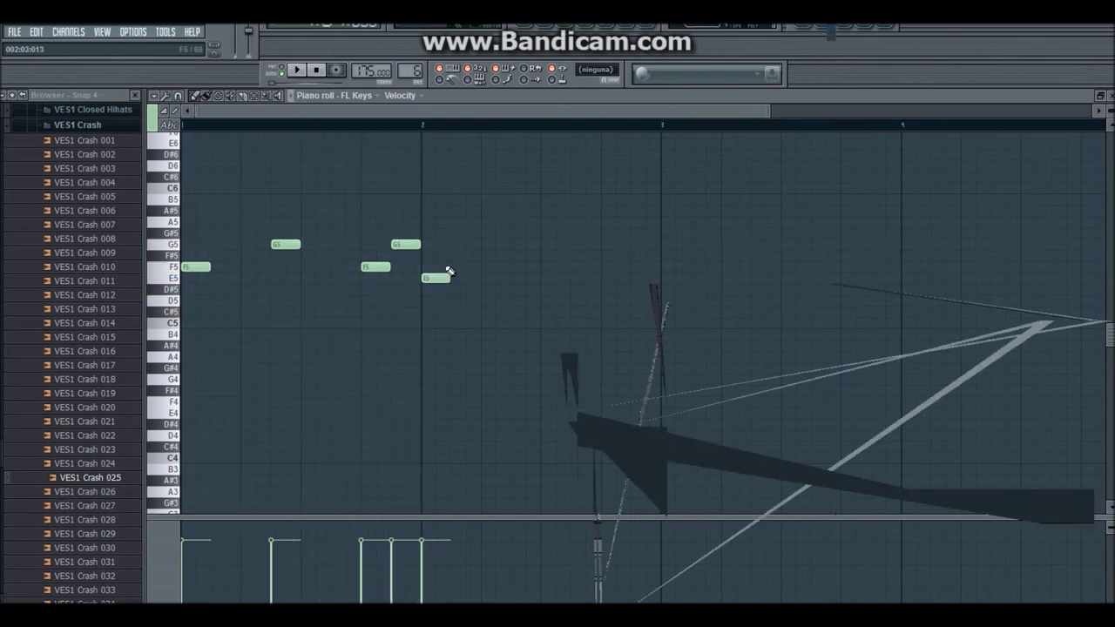
key("space")
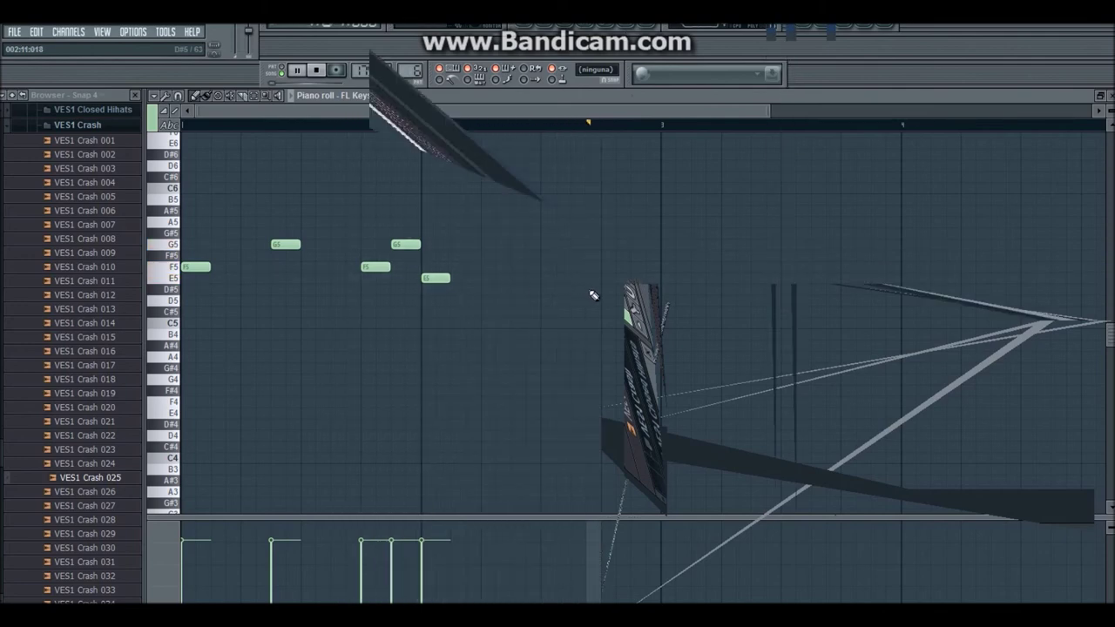
Step: Add D5 at step 13 and E5 at step 15 of bar 2, plus F5 at the start of bar 3, and play the song
left_click_drag(601, 291, 613, 311)
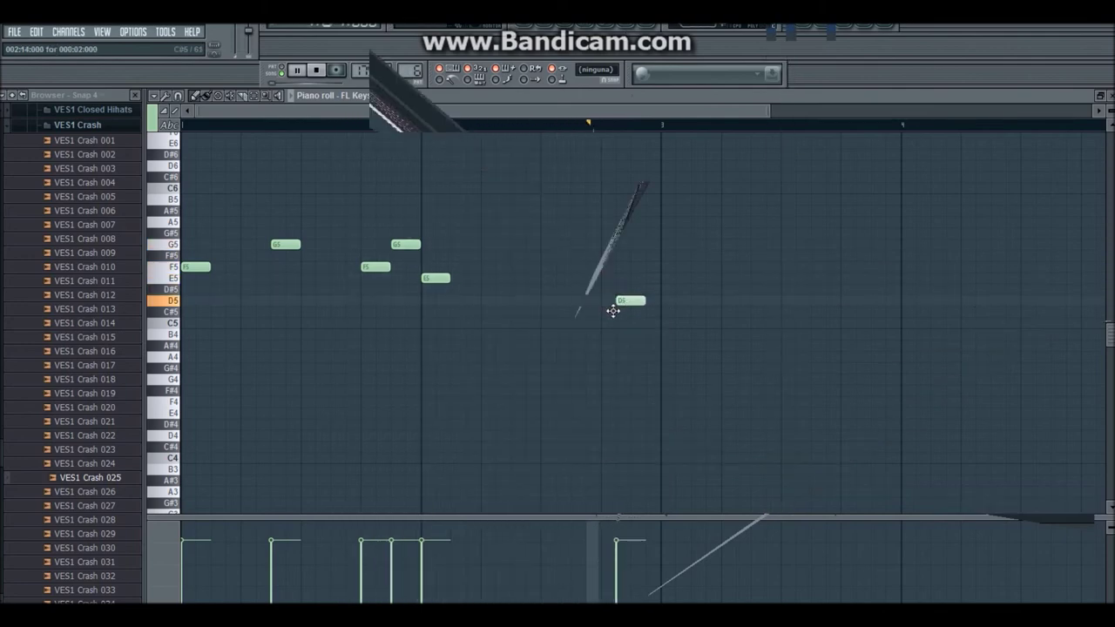
left_click(633, 280)
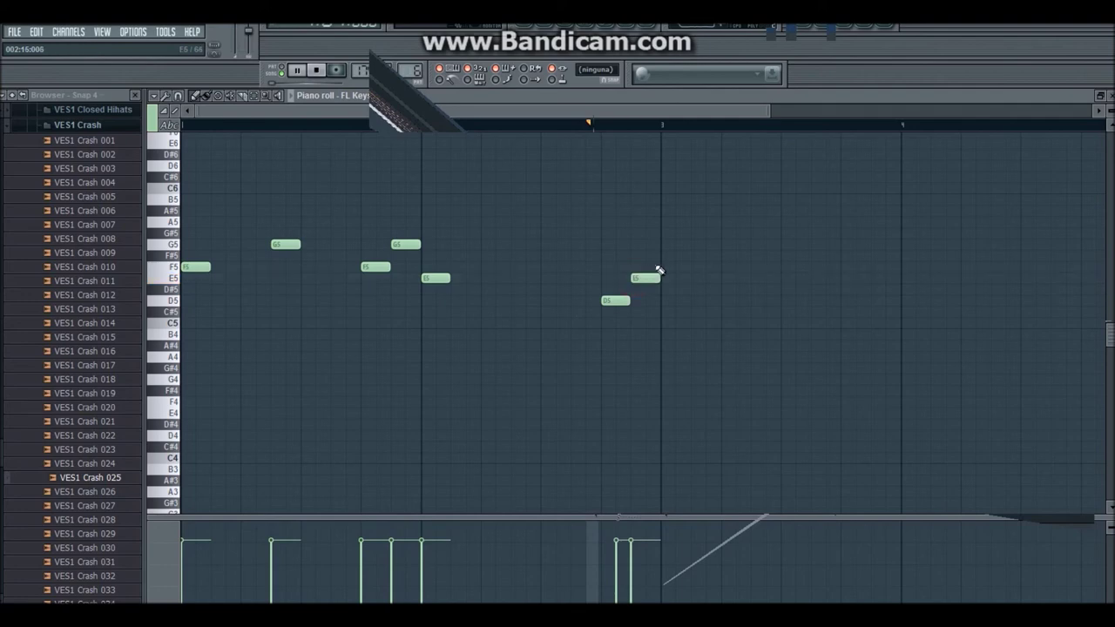
left_click(666, 266)
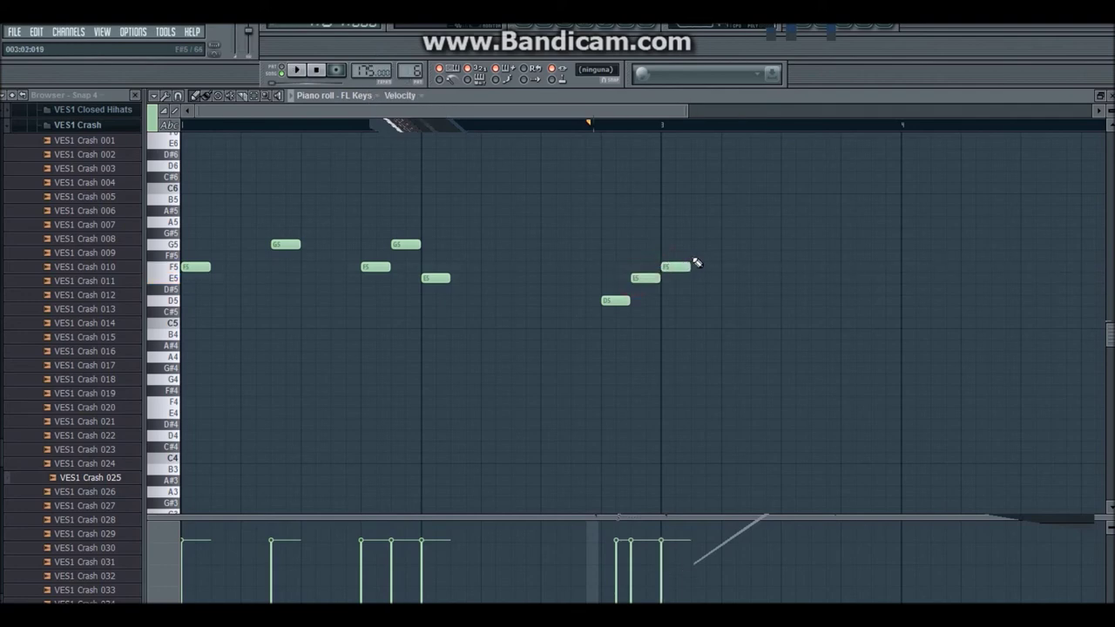
key("space")
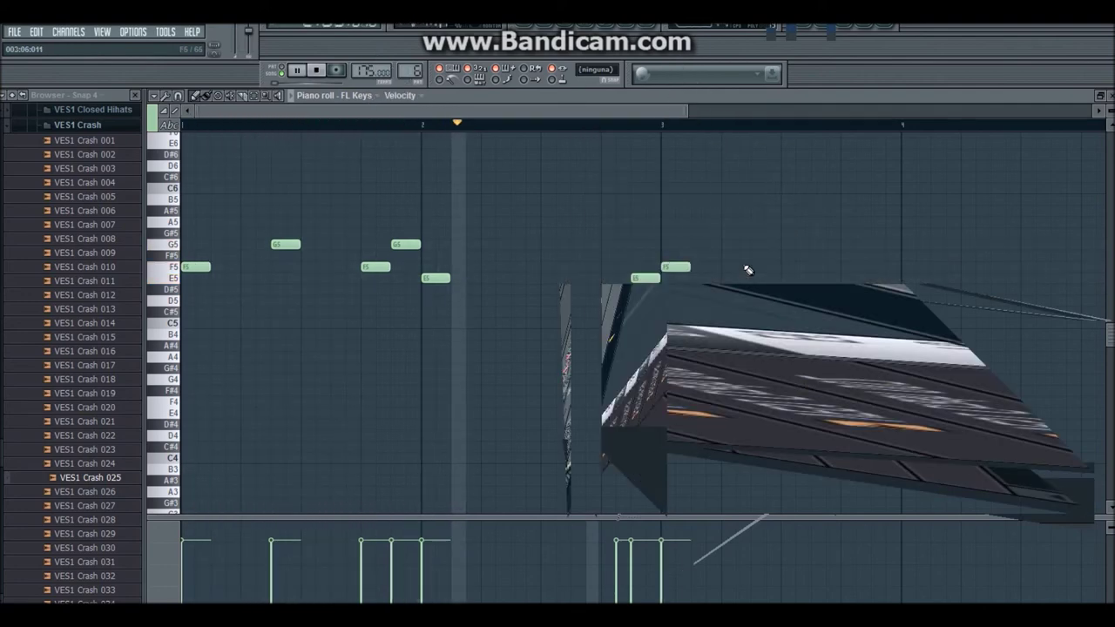
key("space")
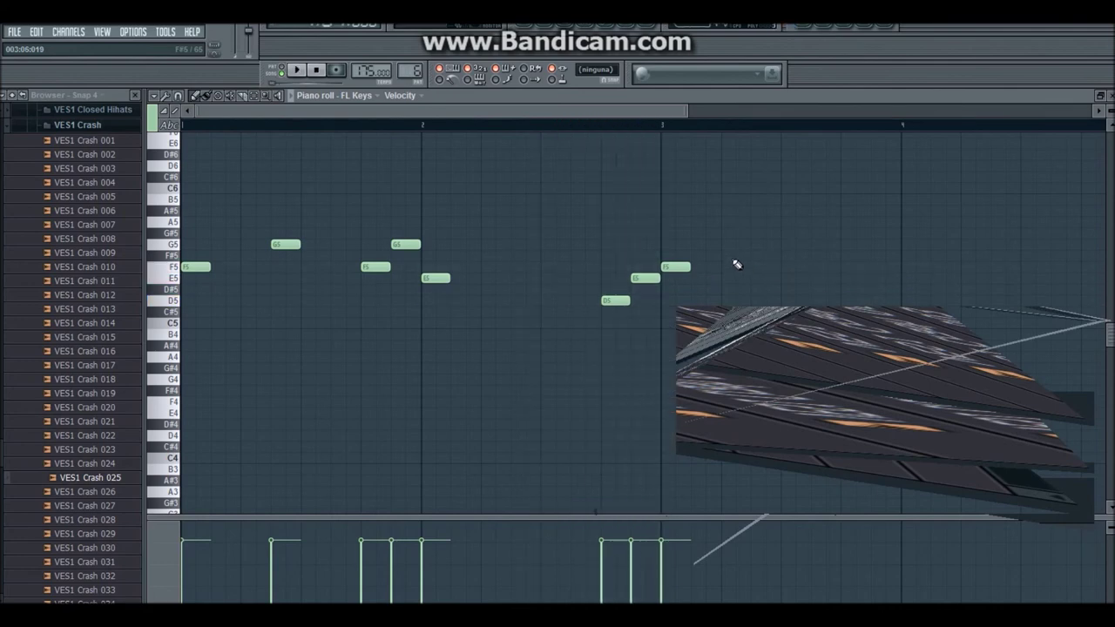
Step: Add G5 notes at steps 5 and 11 of bar 3 and play the melody with the song
left_click(726, 251)
left_click_drag(727, 238, 730, 243)
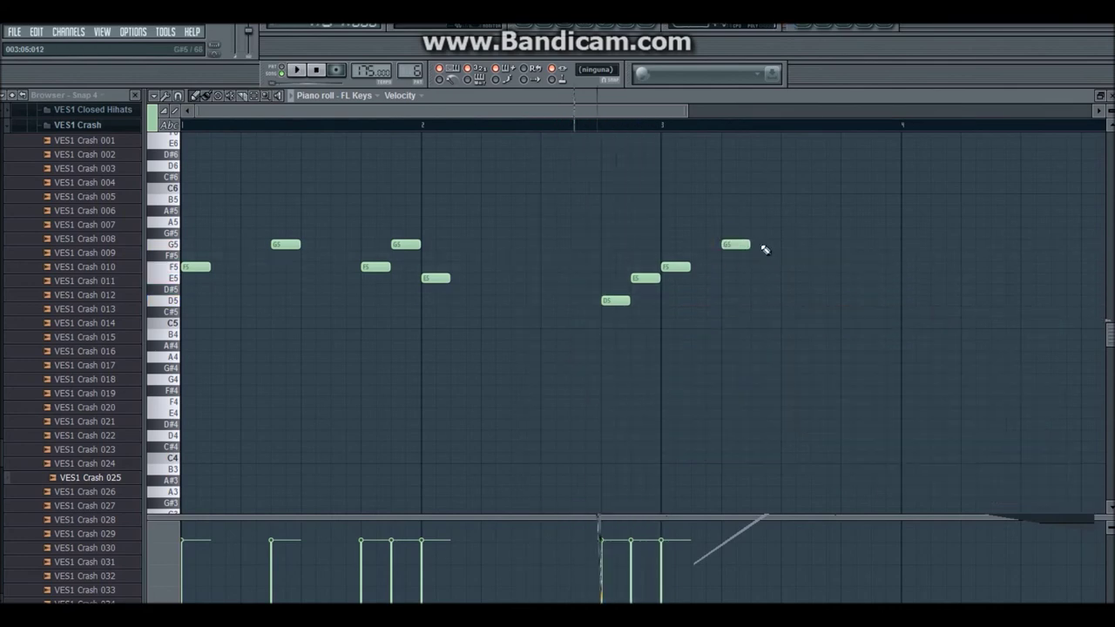
left_click(813, 244)
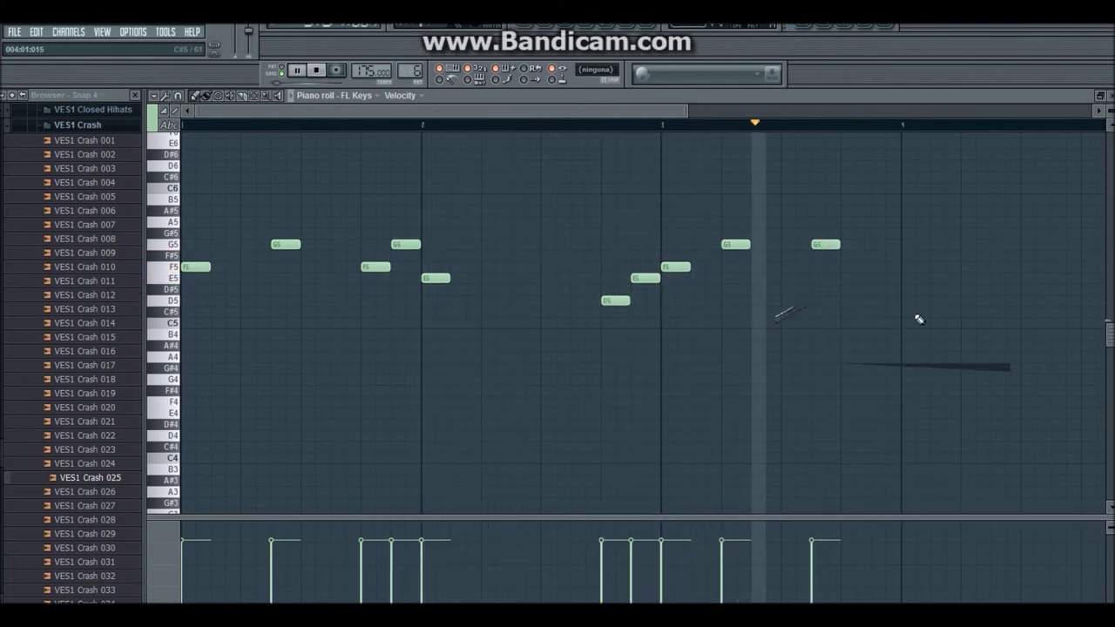
Step: Move the first G5 note of bar 3 to step 7 and play the song to check its timing
key("space")
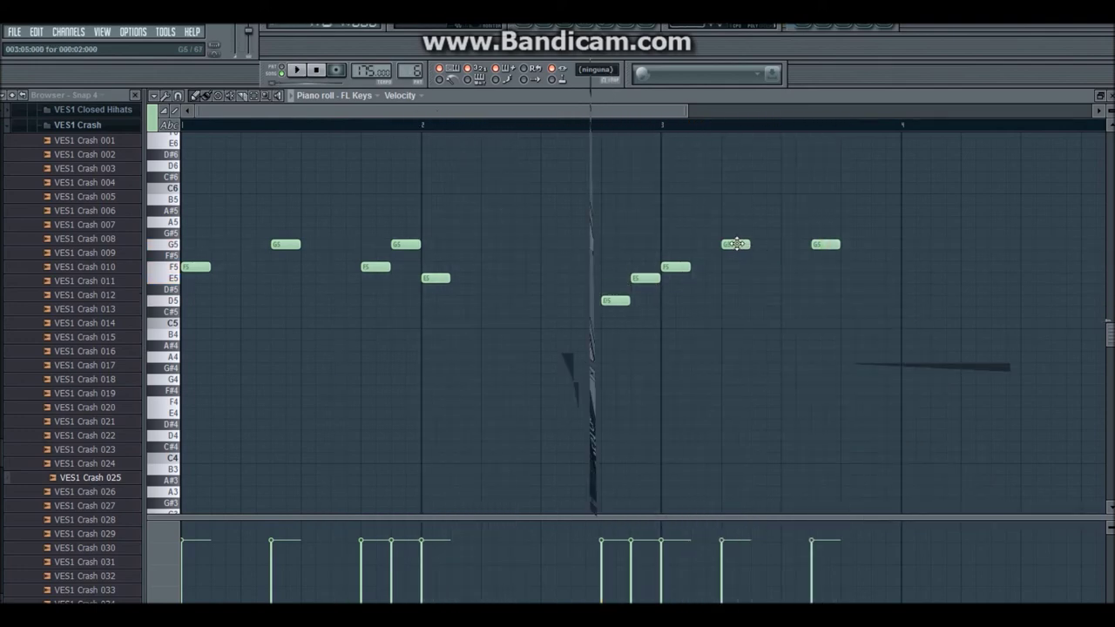
left_click_drag(736, 243, 765, 244)
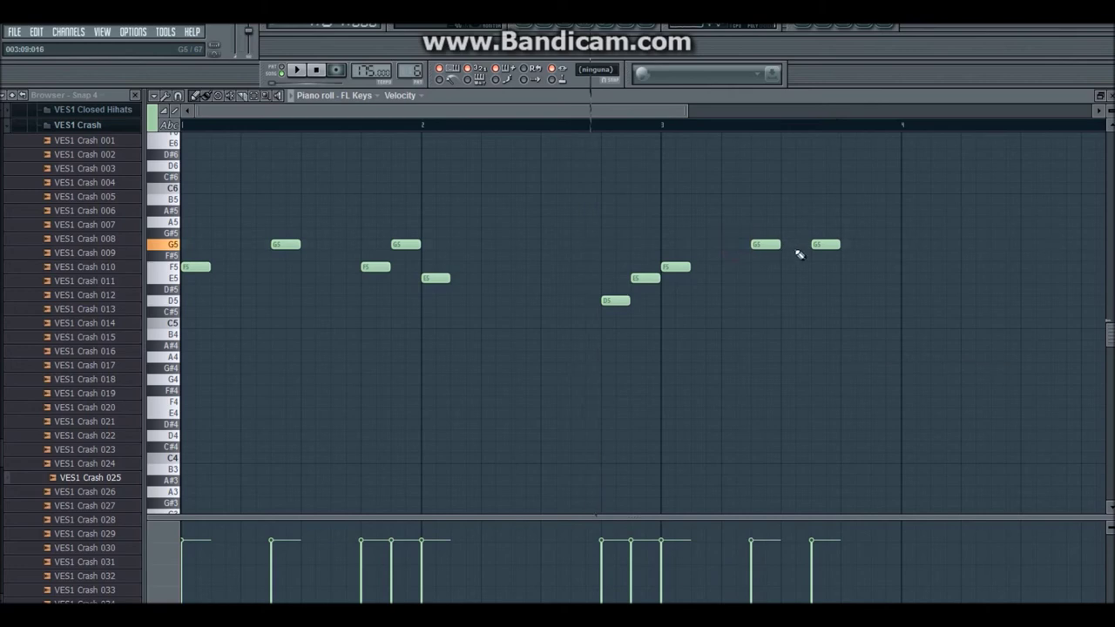
key("space")
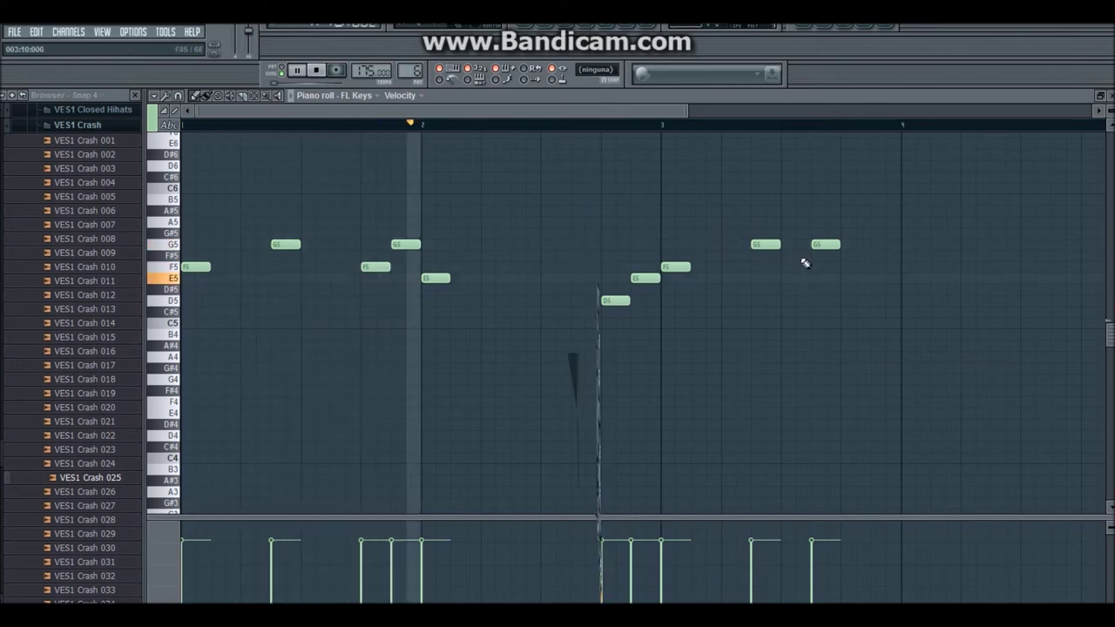
key("space")
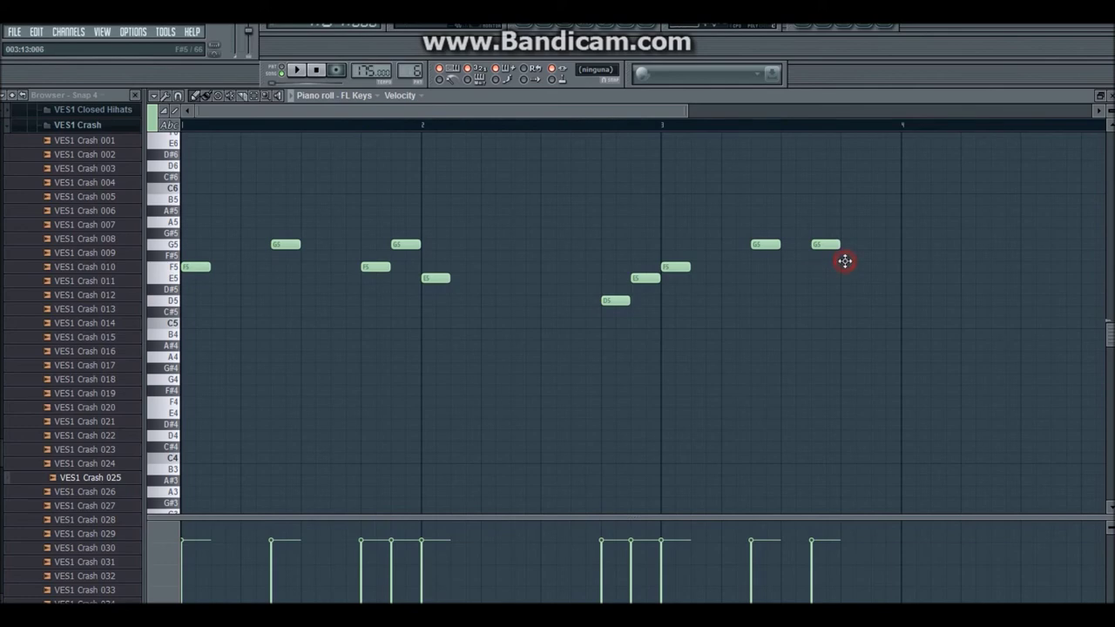
Step: Add F5 at step 13 and C#5 at step 15 of bar 3, plus E5 at the start of bar 4, and audition the melody
left_click(845, 266)
mouse_move(878, 317)
left_mouse_down()
mouse_move(876, 290)
mouse_move(880, 315)
left_mouse_up()
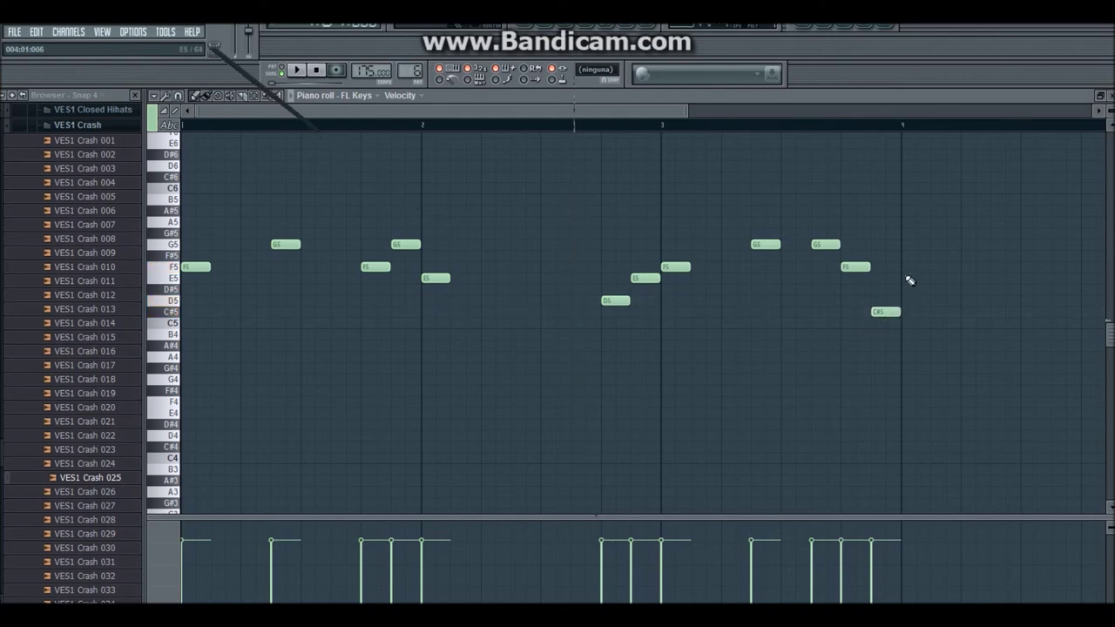
left_click(905, 268)
mouse_move(905, 270)
left_mouse_down()
mouse_move(905, 290)
mouse_move(907, 278)
left_mouse_up()
key("space")
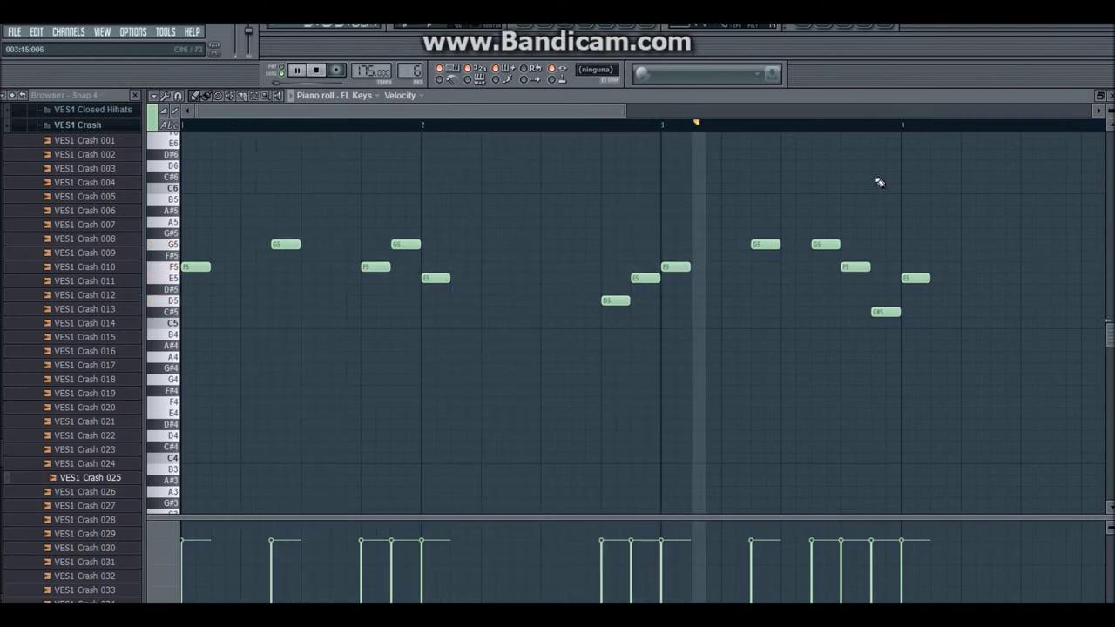
key("space")
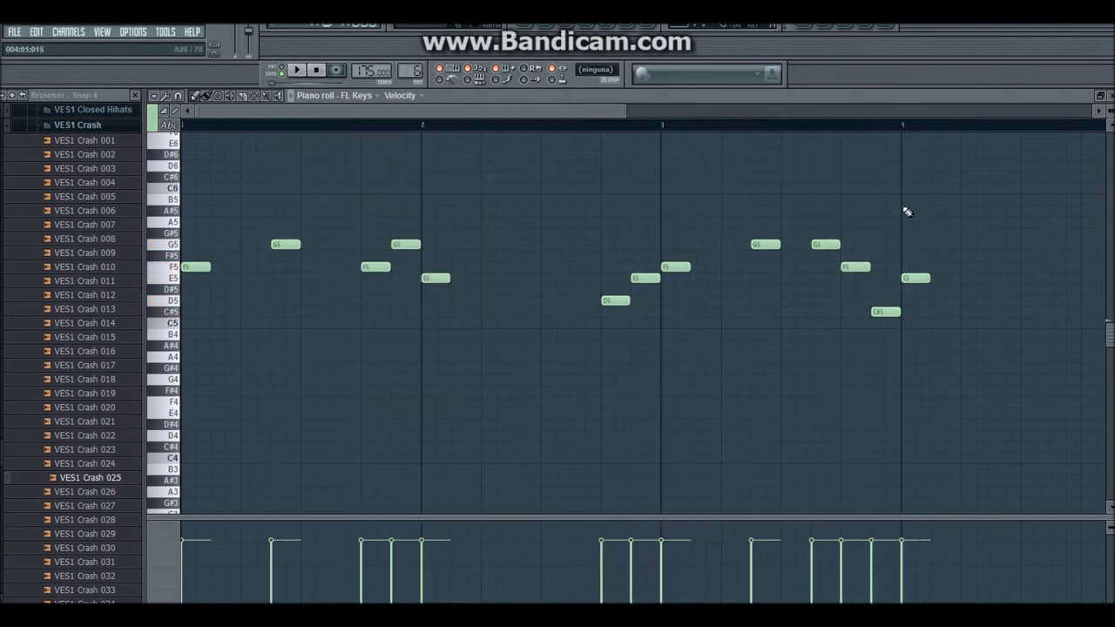
Step: Add E5 at step 9 of bar 4, lower the C#5 at the end of bar 3 to C5, and play the song
left_click(1023, 277)
key("space")
left_click_drag(620, 112, 735, 159)
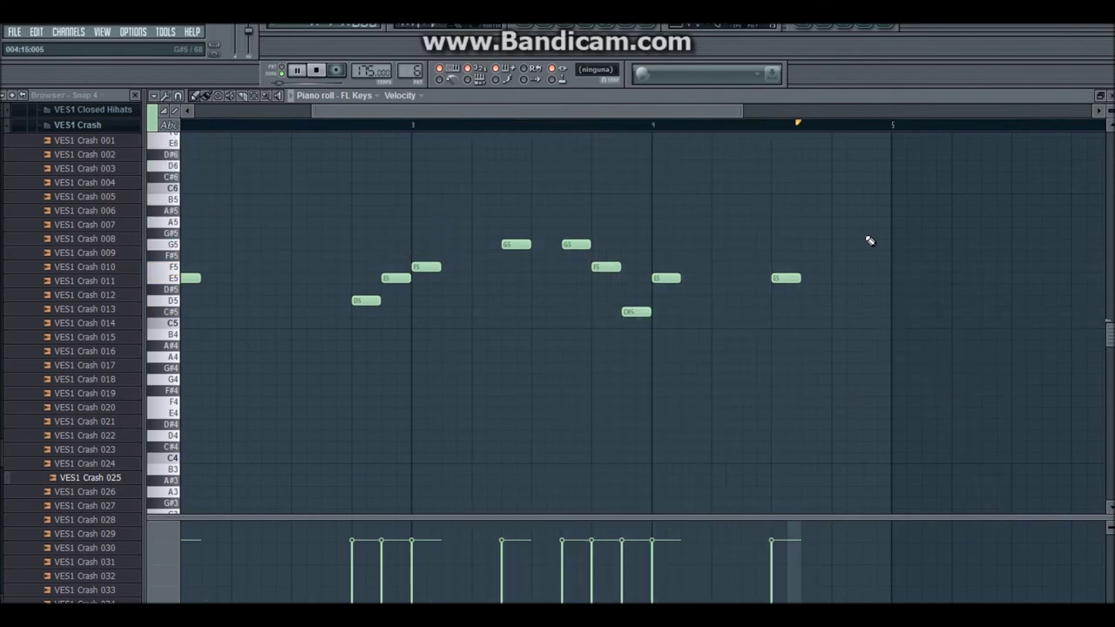
key("space")
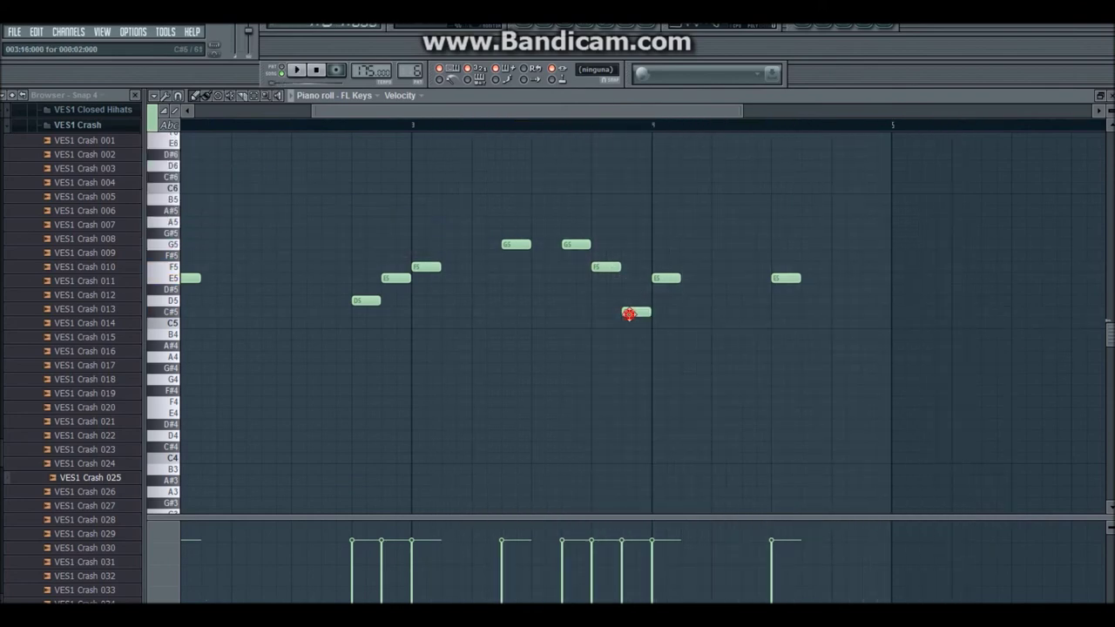
left_click_drag(629, 315, 632, 327)
key("space")
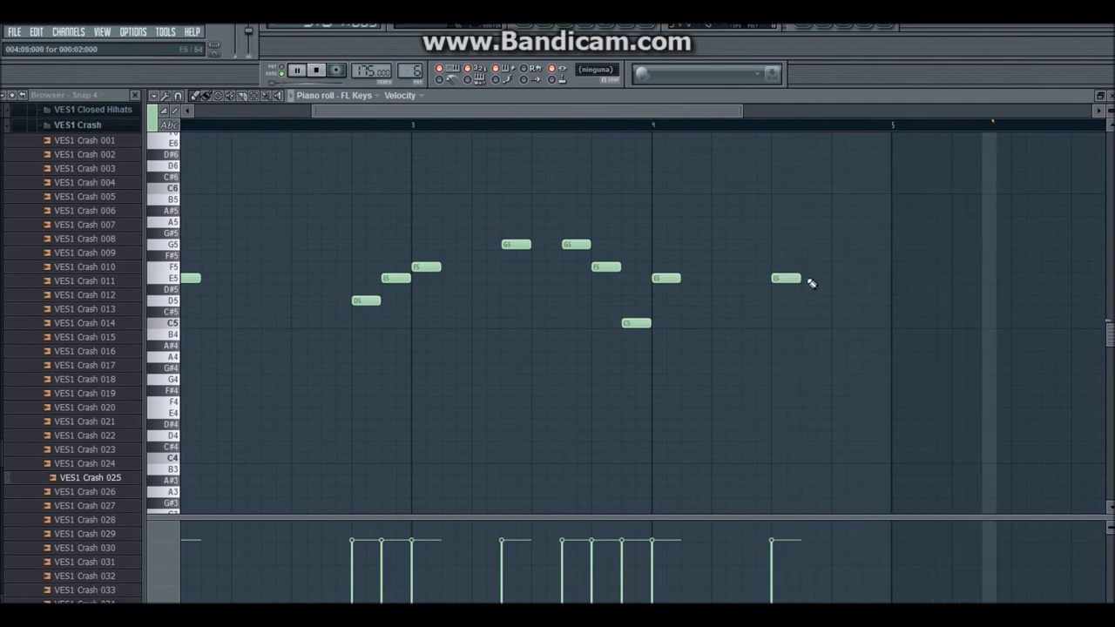
Step: Add an A5 note at step 15 of bar 4 and replay the melody with the song
left_click(866, 164)
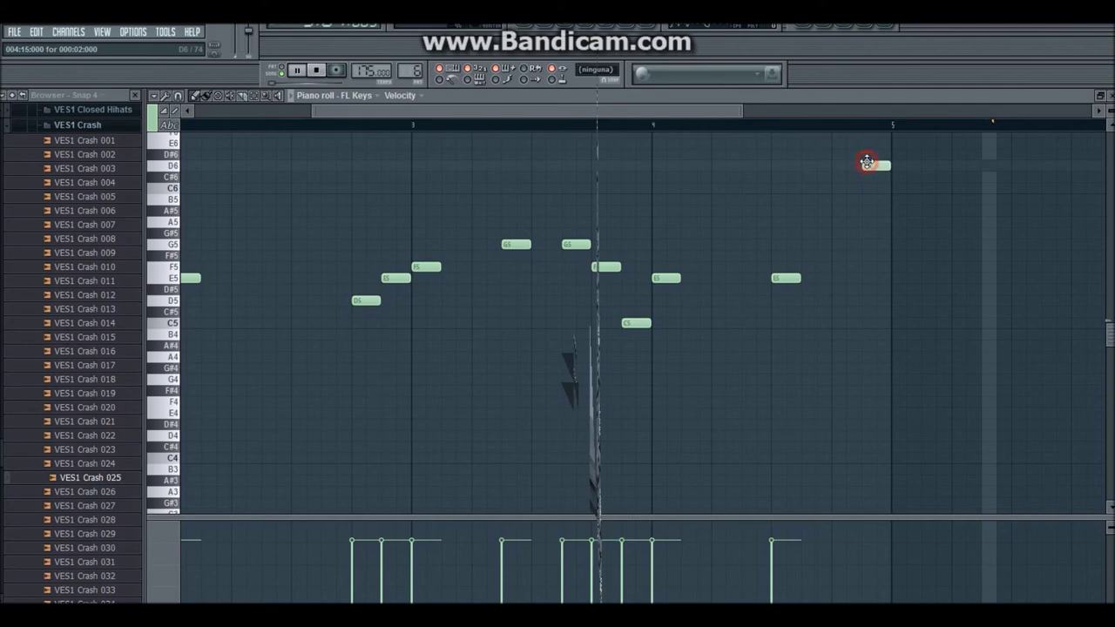
mouse_move(868, 182)
left_mouse_down()
mouse_move(869, 233)
mouse_move(874, 221)
left_mouse_up()
key("space")
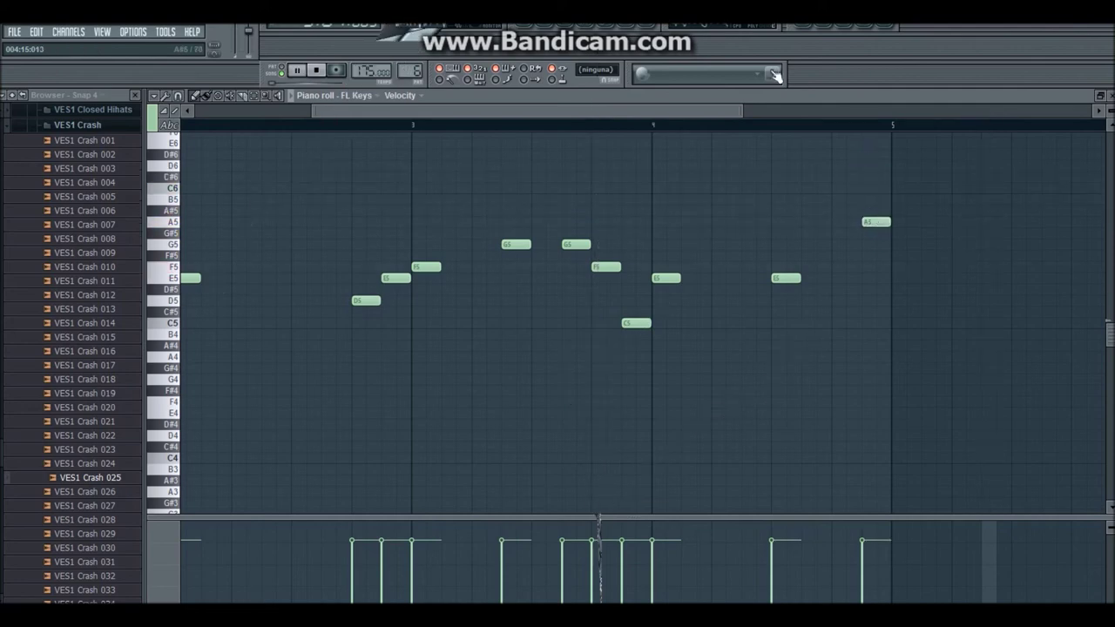
key("space")
left_click(705, 113)
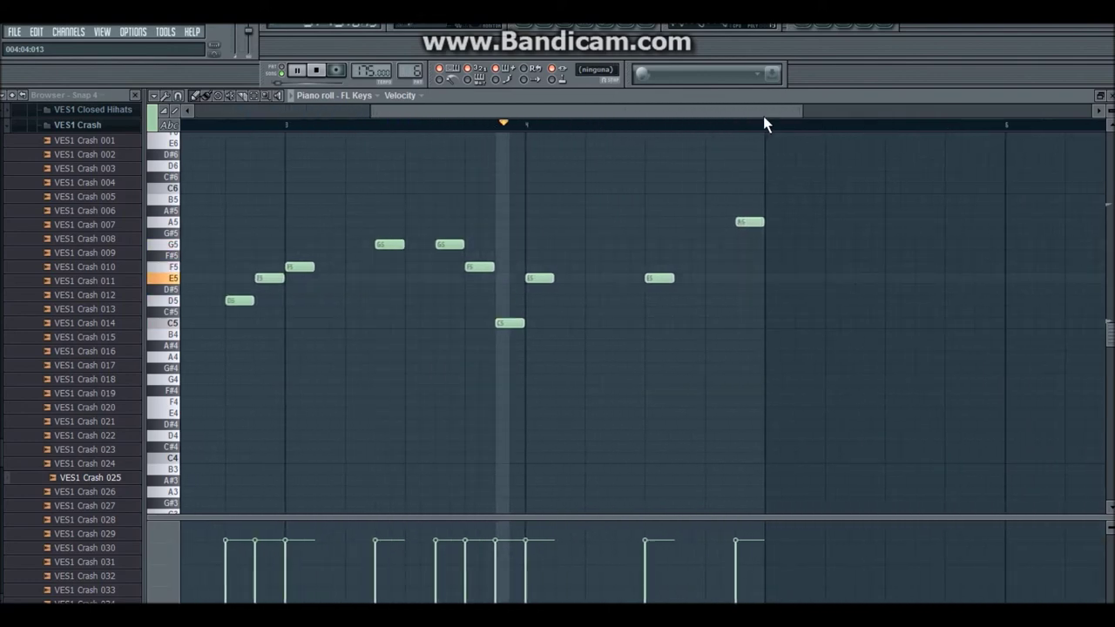
Step: Stop playback, select the whole four-bar melody and duplicate it from the start of bar 5
key("space")
left_click_drag(763, 116, 16, 466)
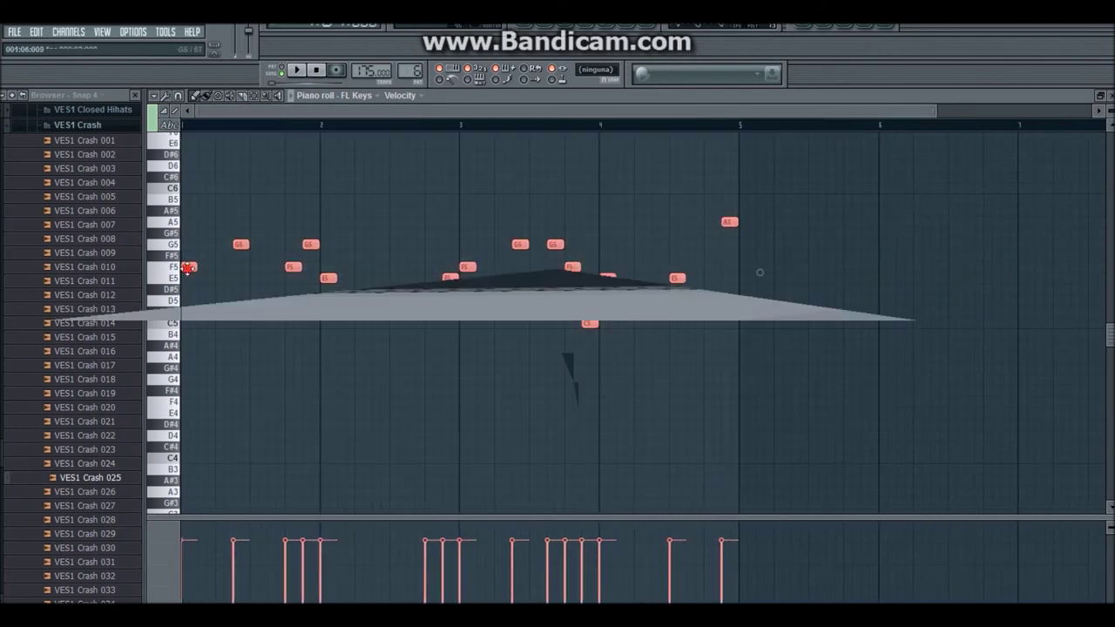
left_click_drag(187, 267, 739, 266)
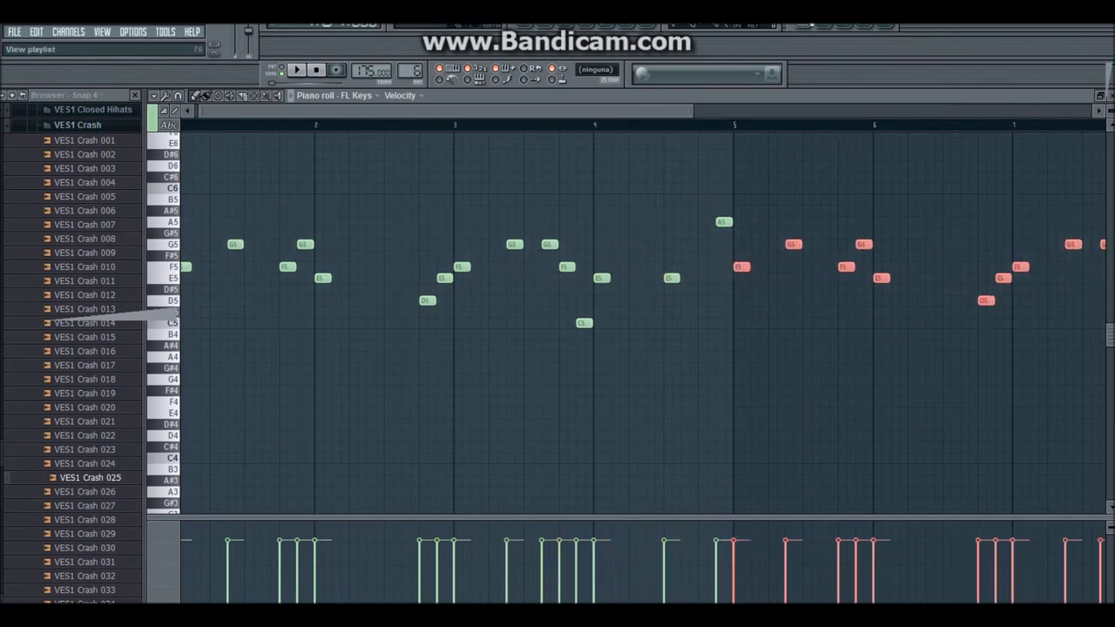
Step: In the playlist, copy the pattern 4 clip along Track 12 so it repeats through bar 32, checking it with playback
left_click(801, 25)
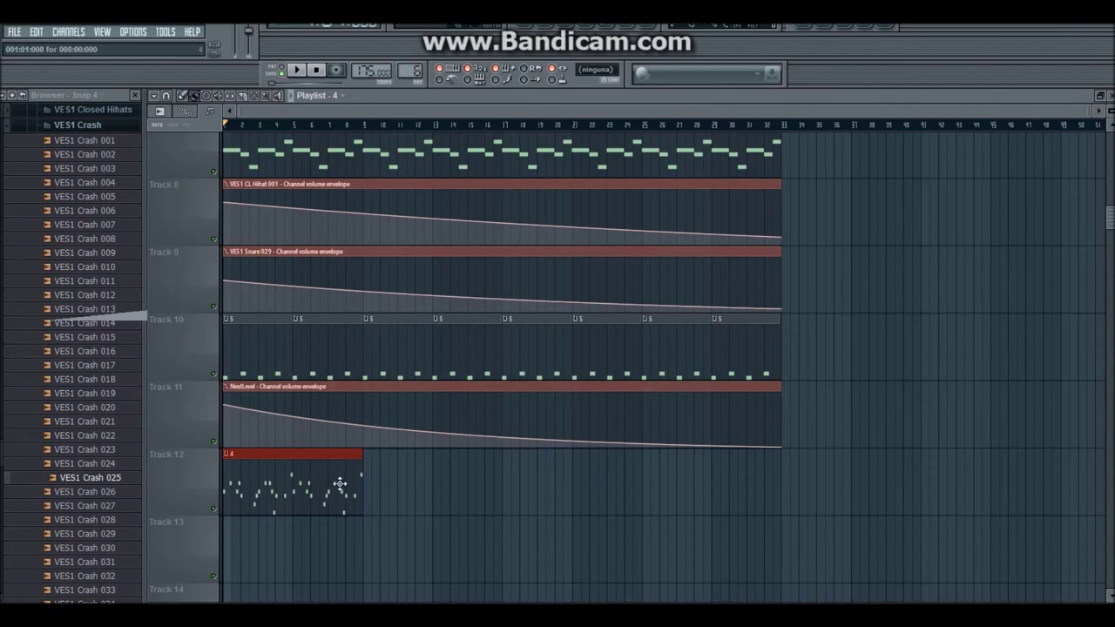
left_click(369, 485)
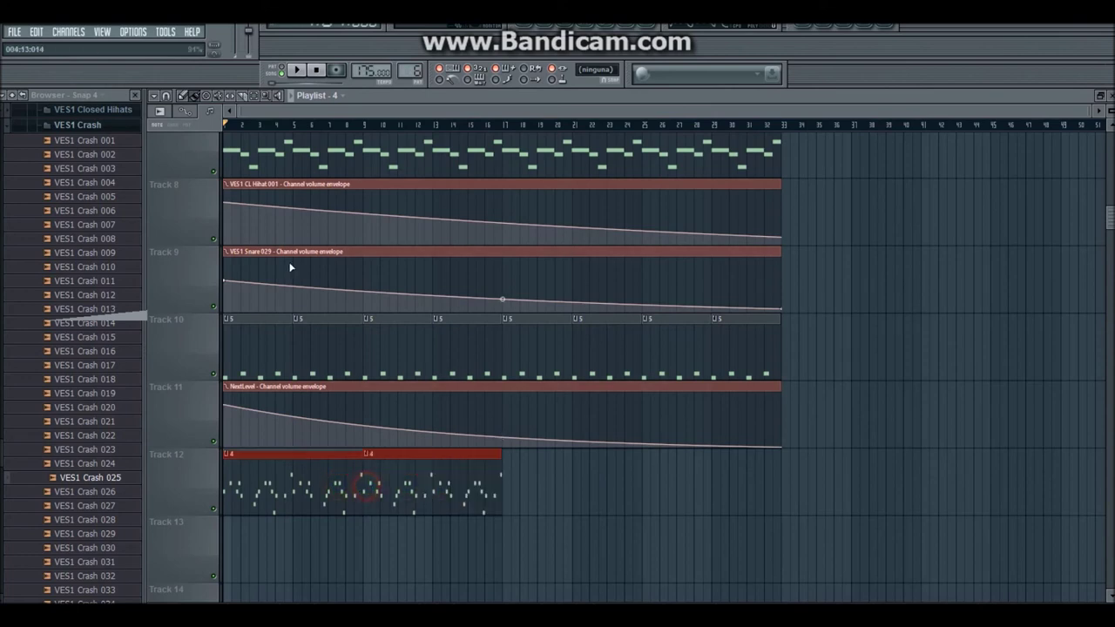
key("space")
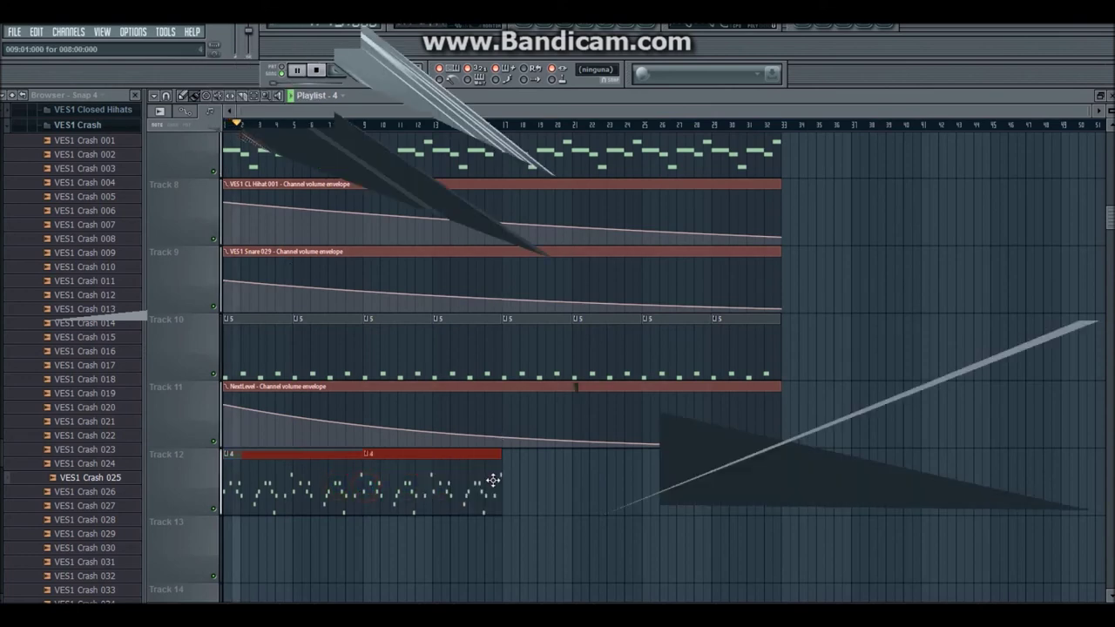
left_click_drag(310, 492, 582, 475)
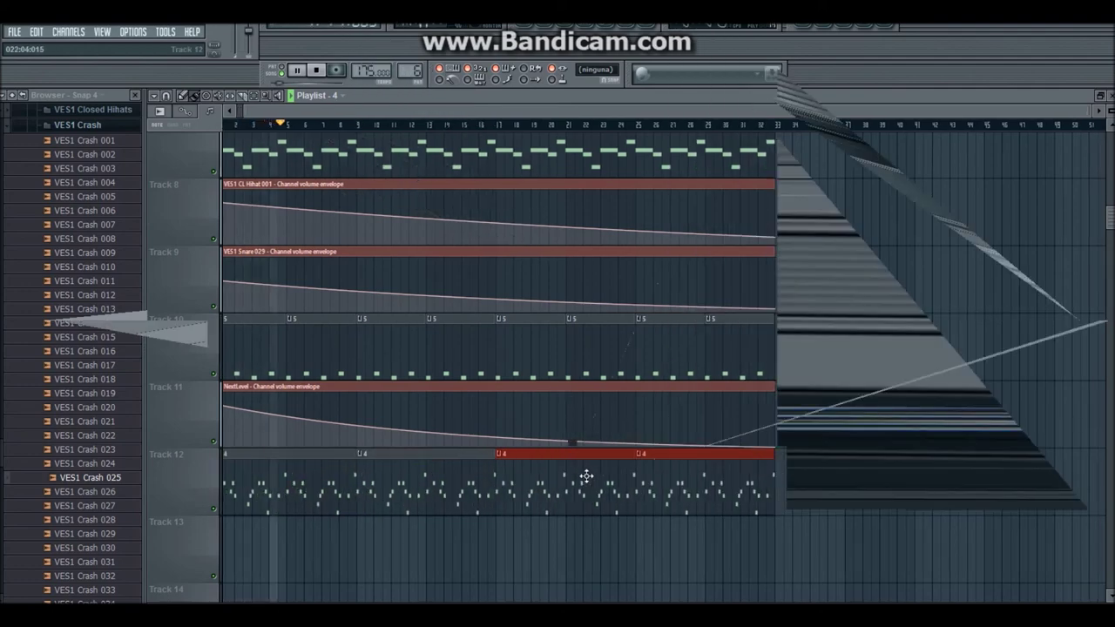
key("space")
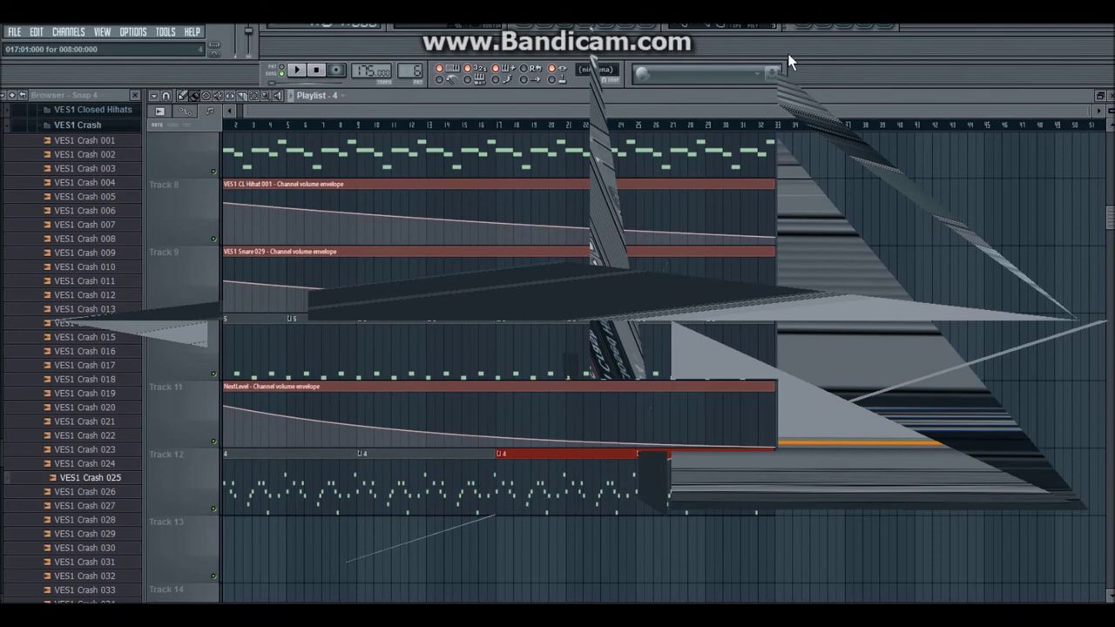
Step: Show the step sequencer and bring up the channel options of FL Keys, going to its replacement choices
key("F6")
right_click(365, 396)
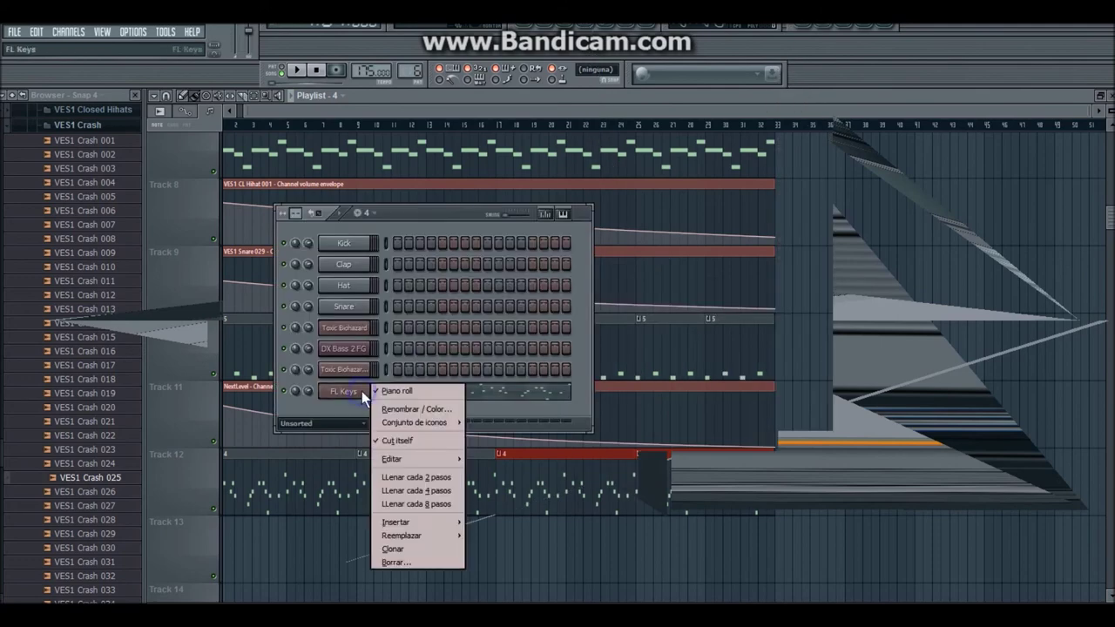
mouse_move(435, 535)
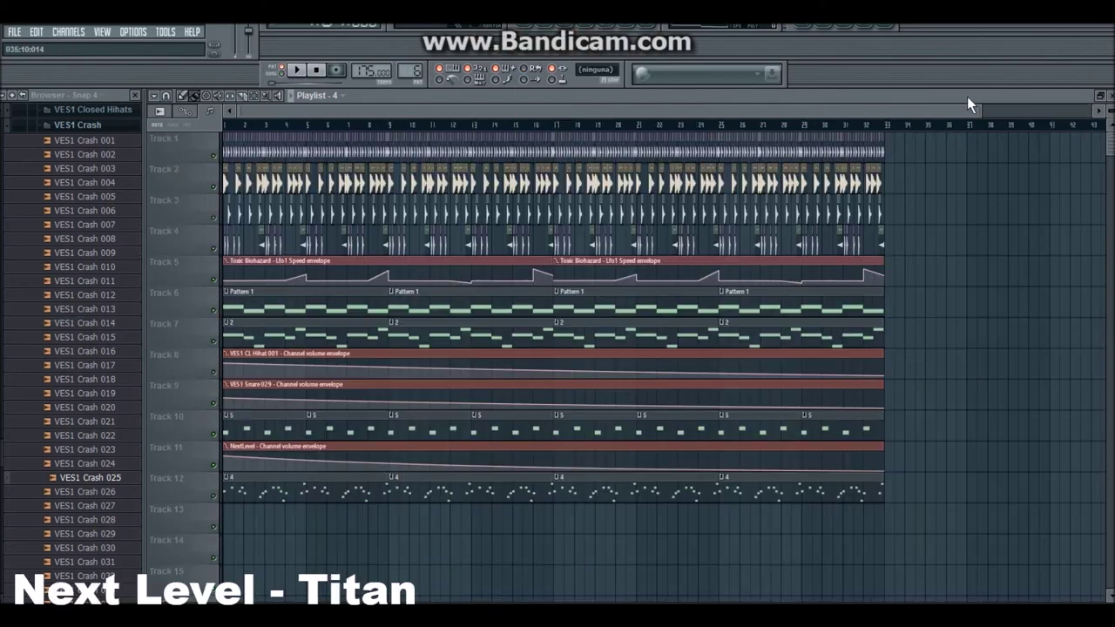
Step: Play the full arrangement from the start and lower the system volume to 90
key("space")
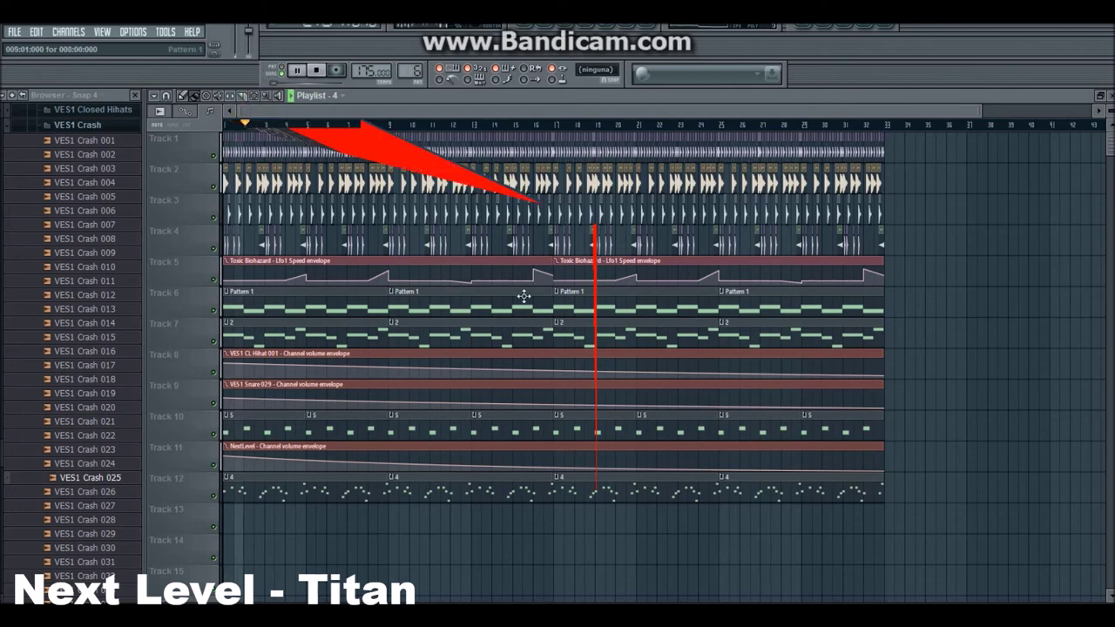
key("XF86AudioLowerVolume")
key("XF86AudioLowerVolume")
key("XF86AudioLowerVolume")
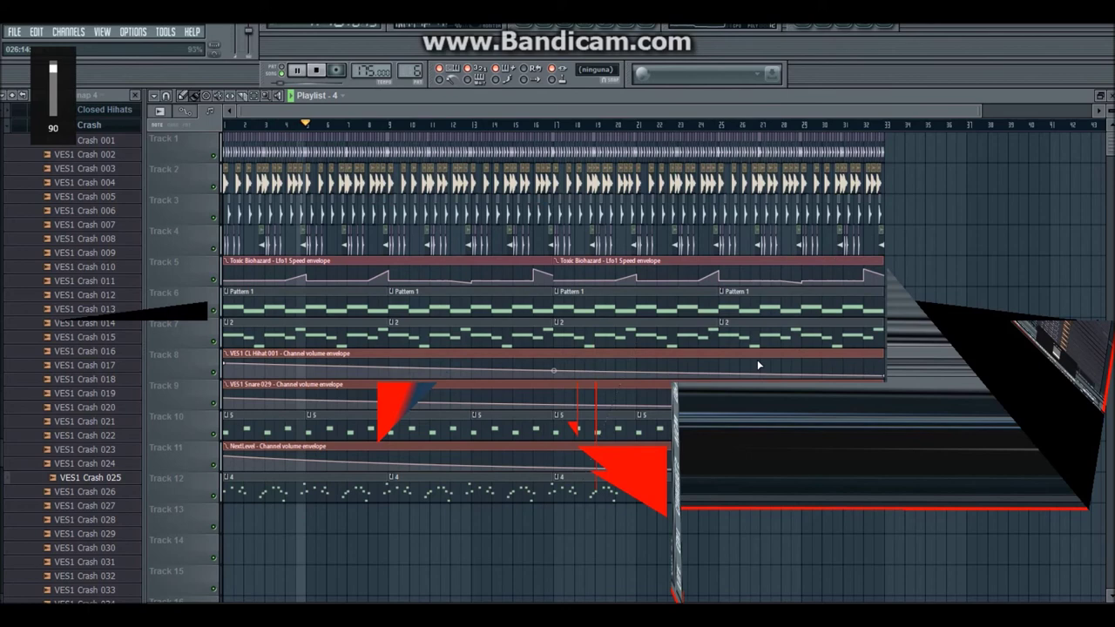
left_click(489, 114)
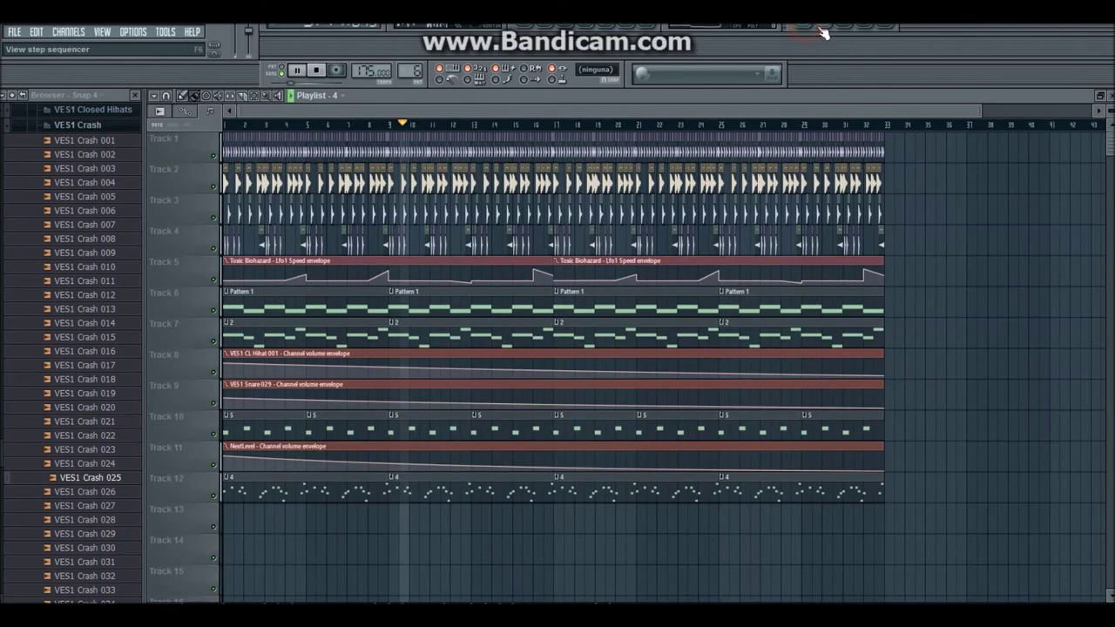
Step: Open the Harmless synth with the DX Bass 2 FG preset, move its window up into full view and stop playback
key("F6")
left_click(349, 392)
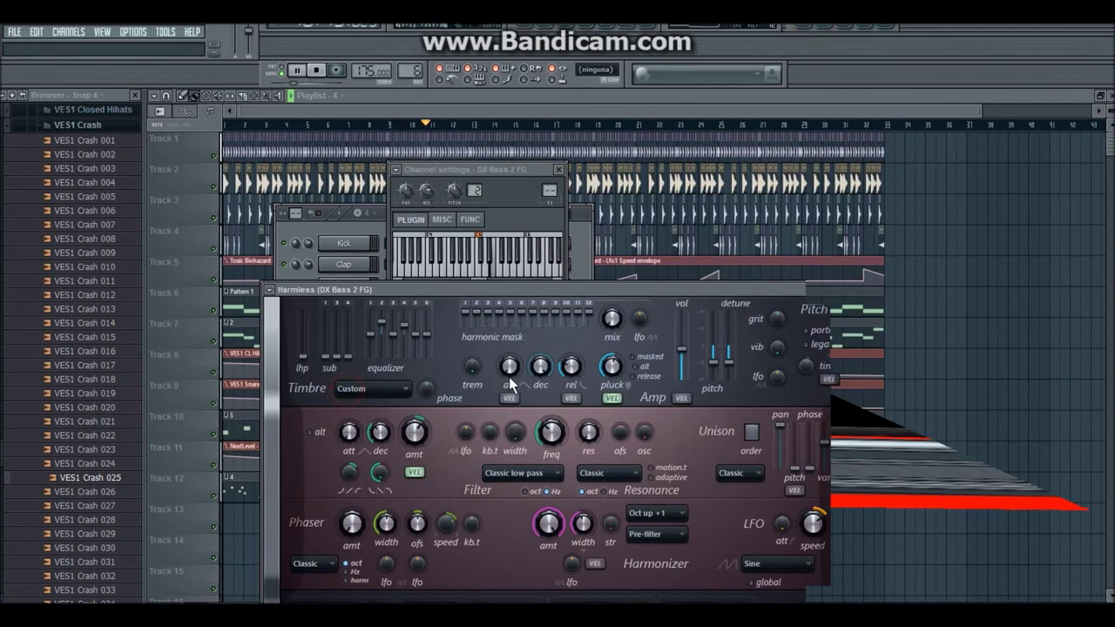
mouse_move(634, 298)
left_mouse_down()
mouse_move(604, 151)
mouse_move(590, 152)
left_mouse_up()
key("space")
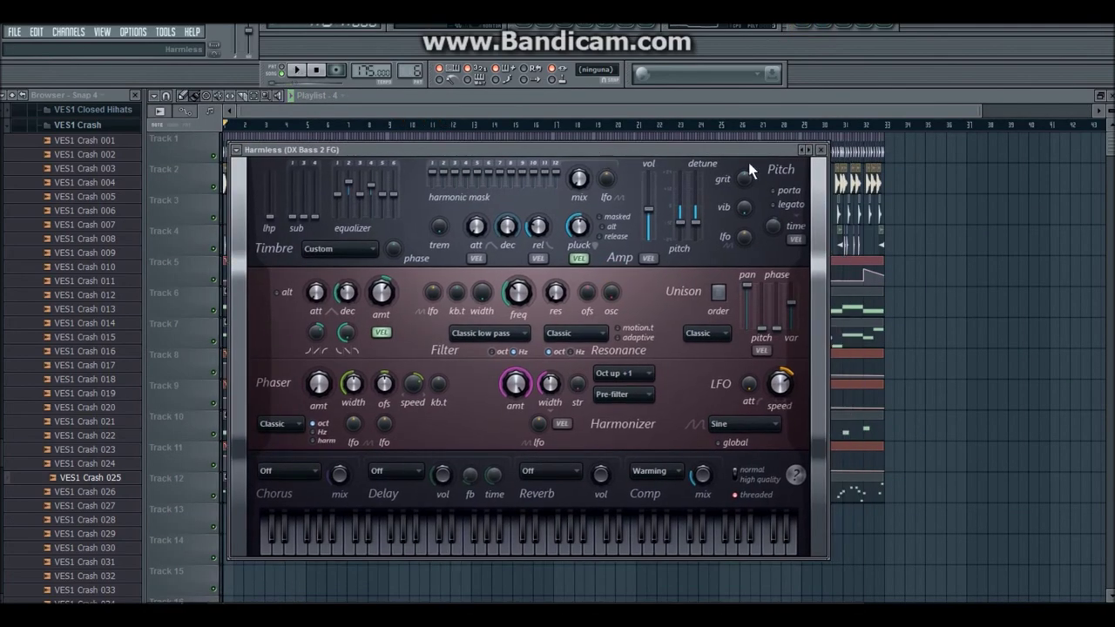
Step: Step through the Harmless presets, auditioning them, up to Bassline GOL
left_click(810, 150)
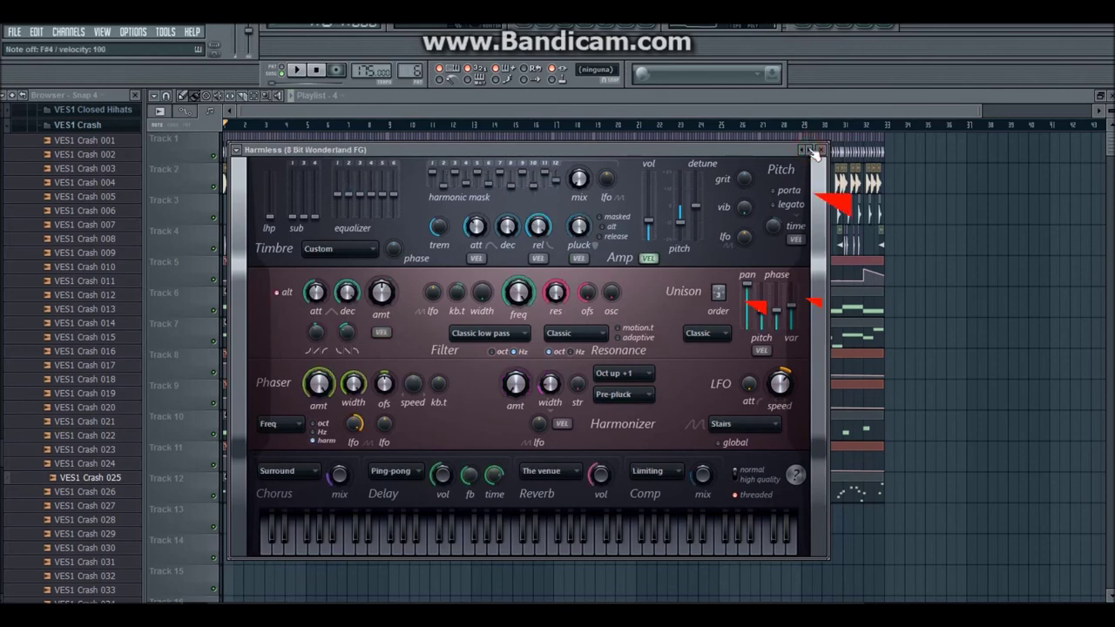
left_click(810, 150)
left_click(810, 150)
left_click(811, 152)
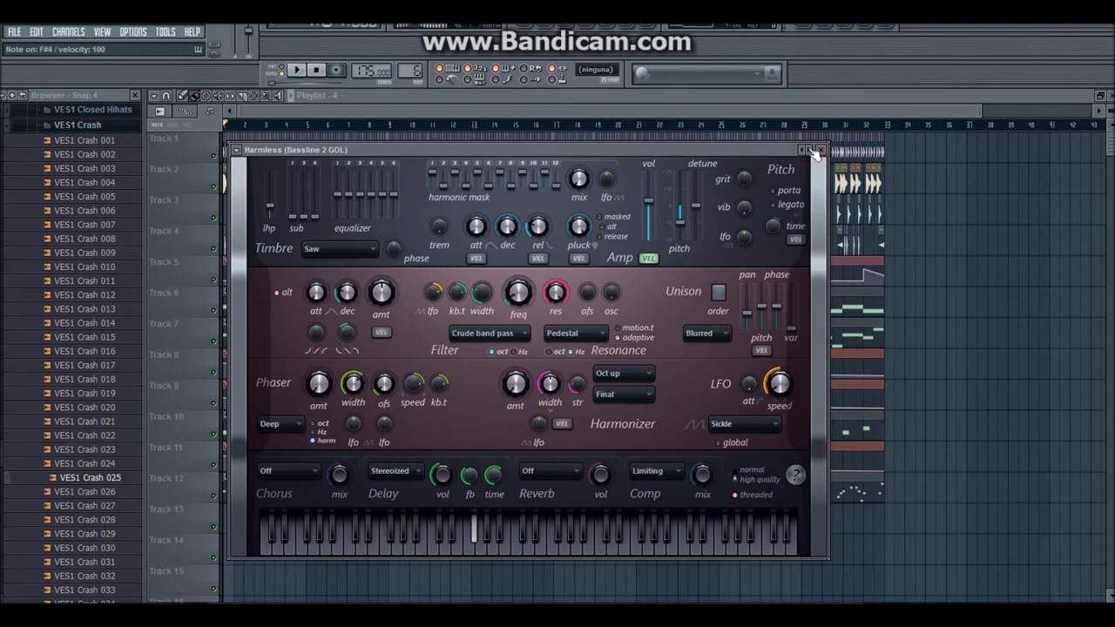
left_click(810, 150)
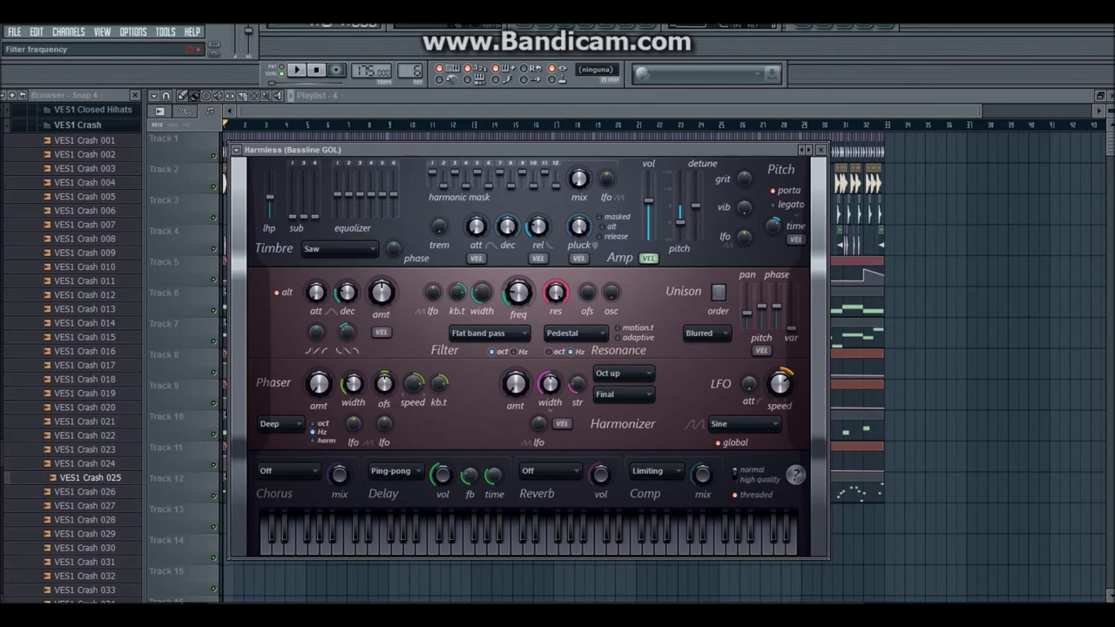
Step: Adjust the filter frequency of the Bassline GOL preset and play the song with it
left_click(524, 293)
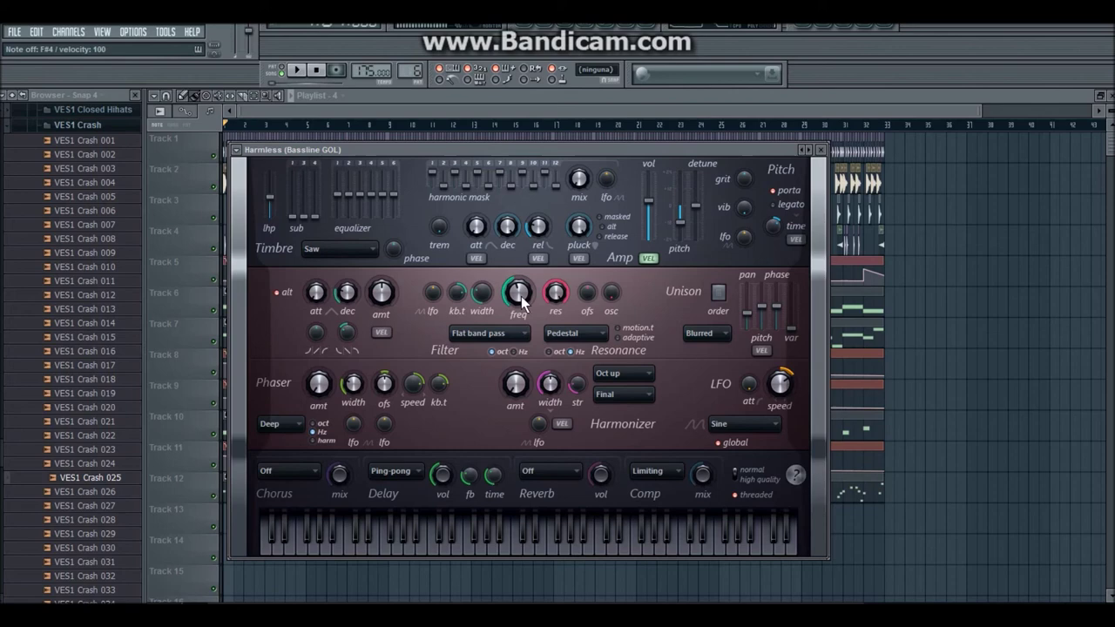
key("space")
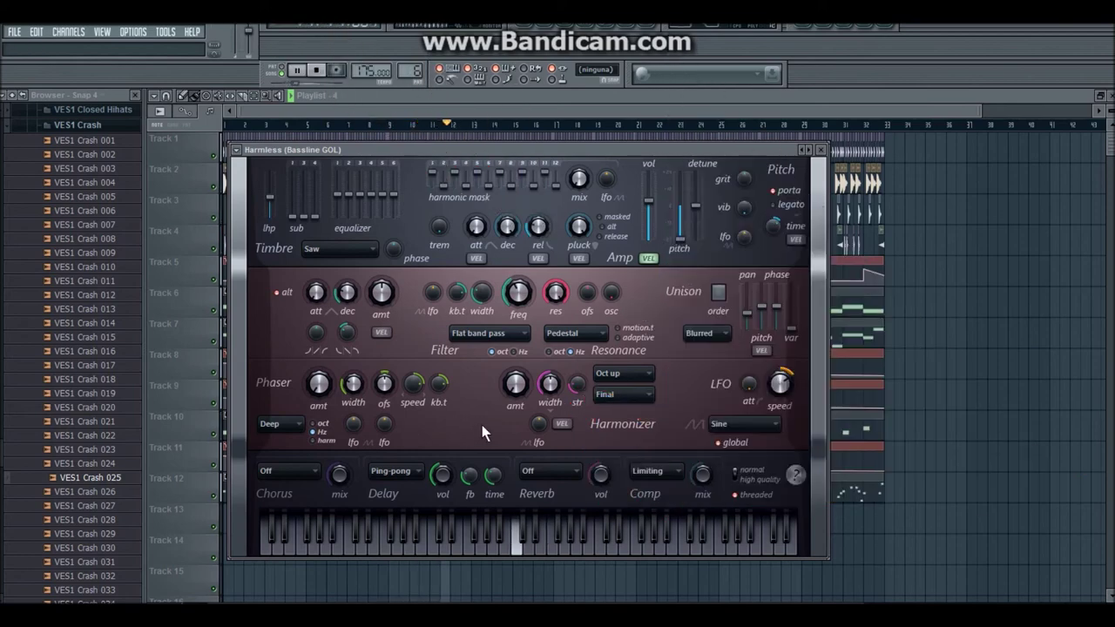
Step: Set the reverb of the Bassline GOL preset to Cathedral at 21% volume and audition it in the song
left_click(670, 472)
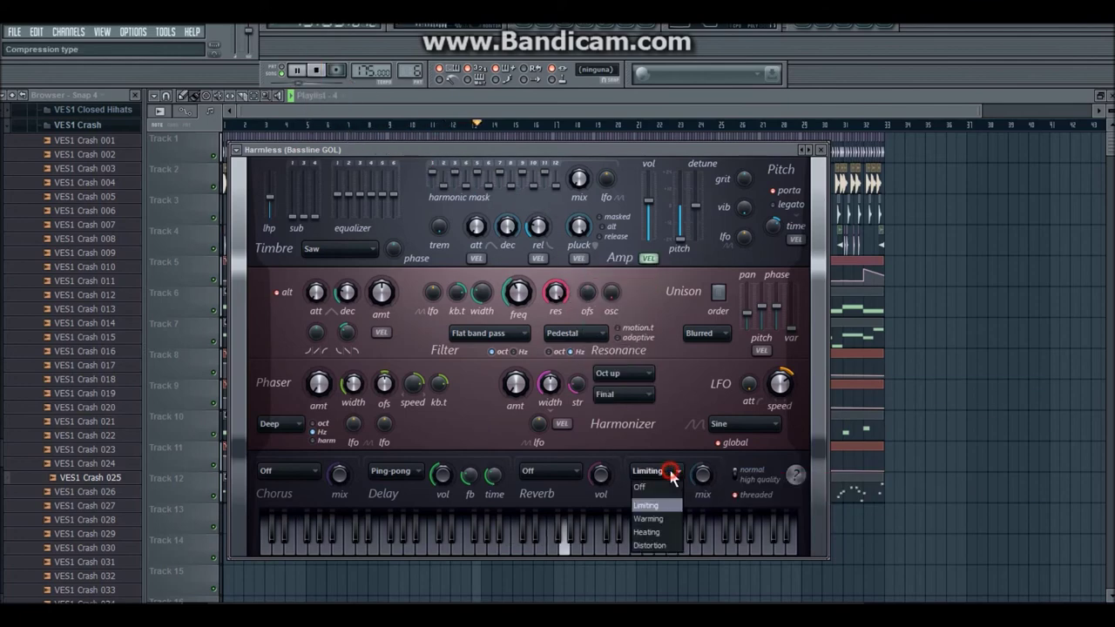
left_click(668, 467)
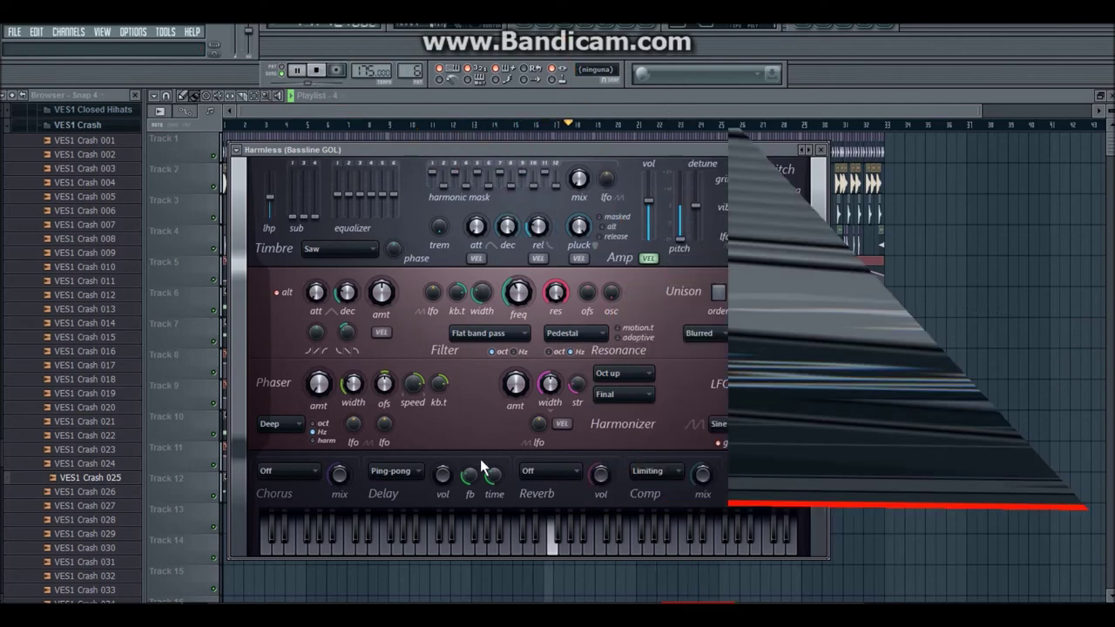
left_click(559, 473)
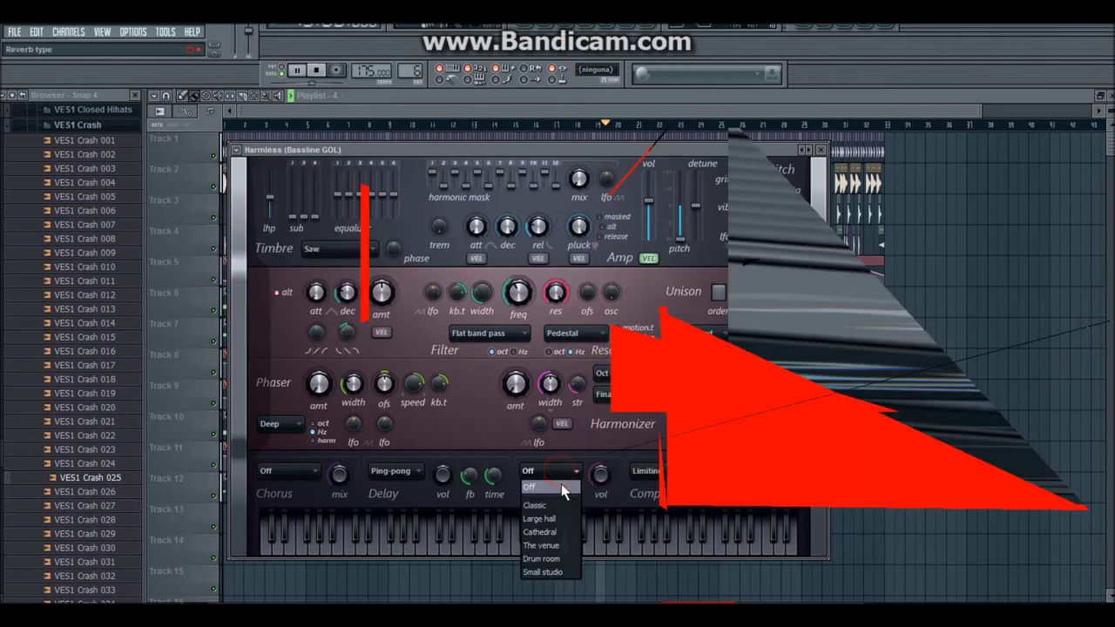
left_click(542, 532)
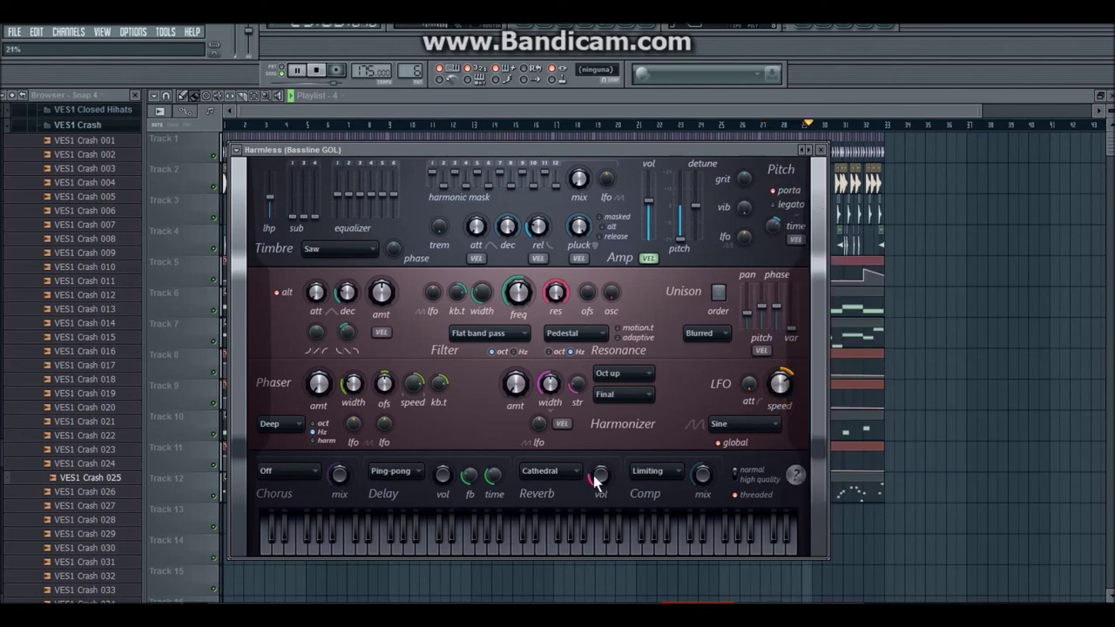
key("space")
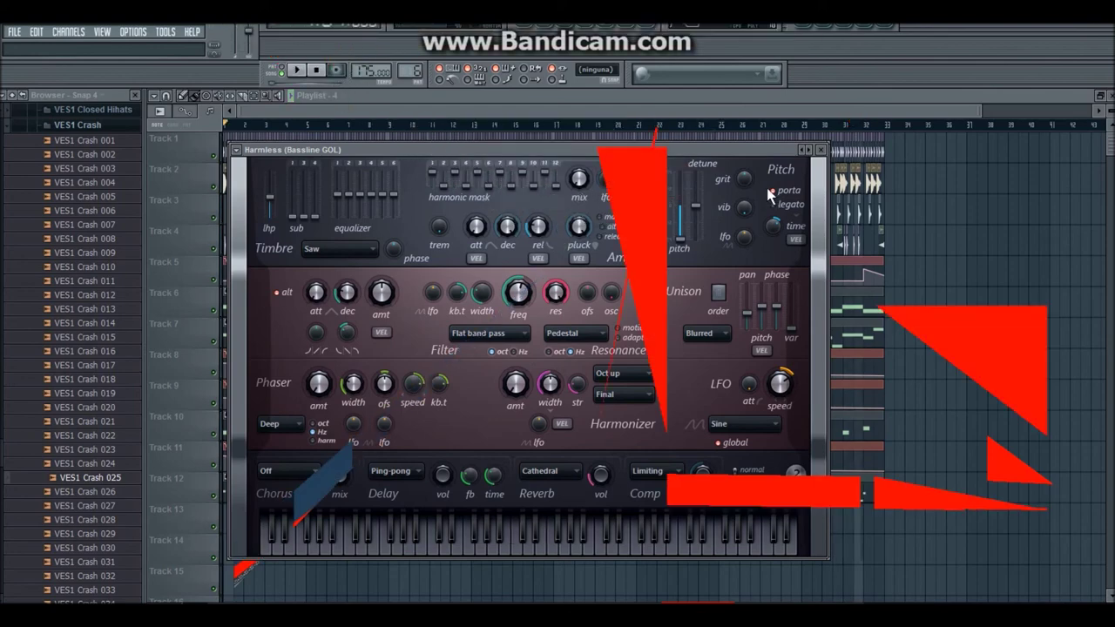
Step: Switch Harmless to the Bit Wobbly AG preset and set its filter envelope amount to -100% while the song plays
left_click(807, 151)
key("space")
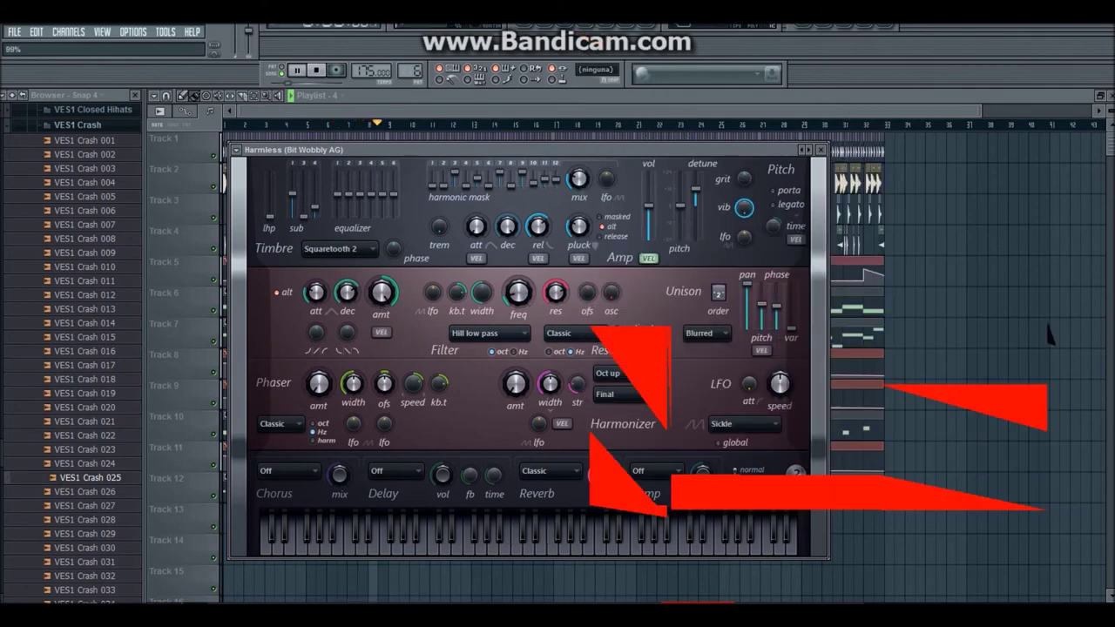
left_click_drag(381, 296, 382, 397)
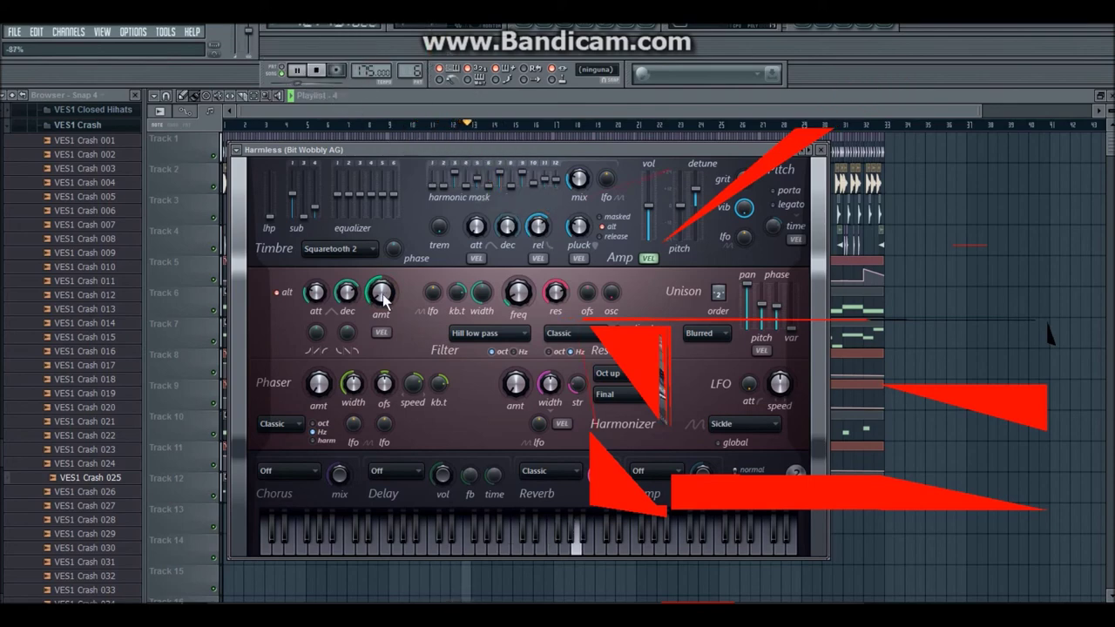
left_click_drag(383, 296, 384, 303)
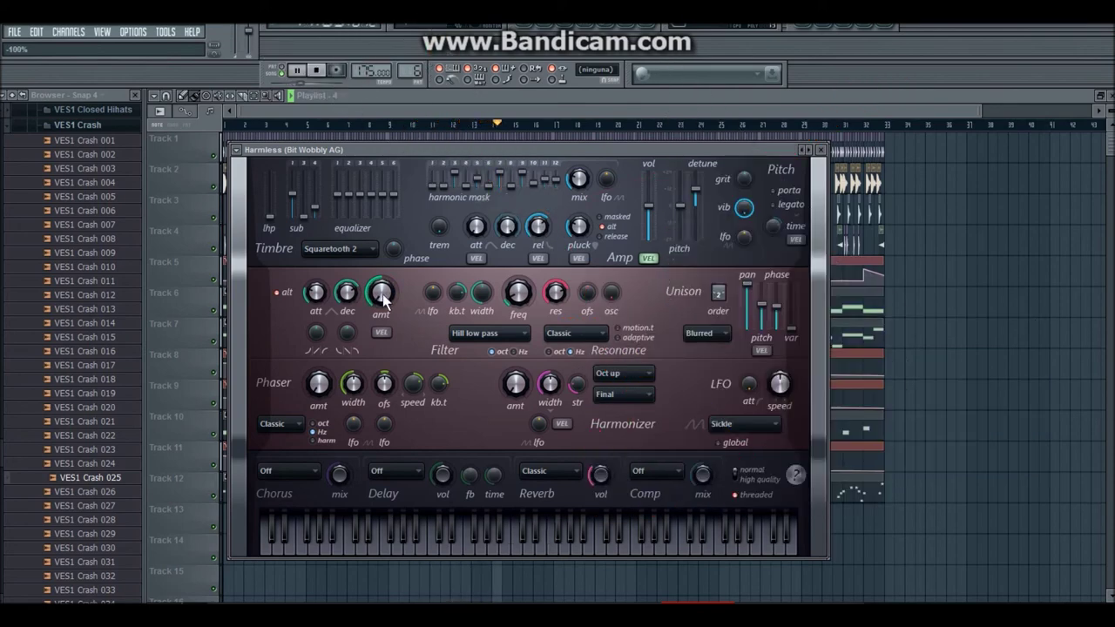
Step: Slightly lower the Harmless amp volume and raise the system volume to 100
key("XF86AudioRaiseVolume")
key("XF86AudioRaiseVolume")
key("XF86AudioRaiseVolume")
key("XF86AudioRaiseVolume")
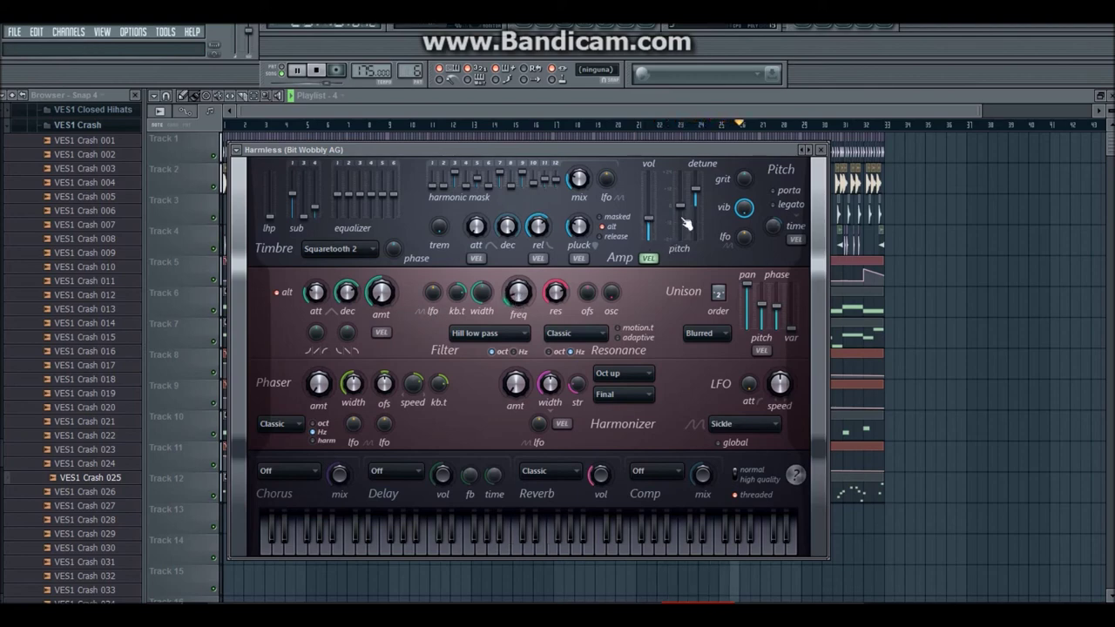
left_click_drag(649, 218, 649, 221)
key("XF86AudioRaiseVolume")
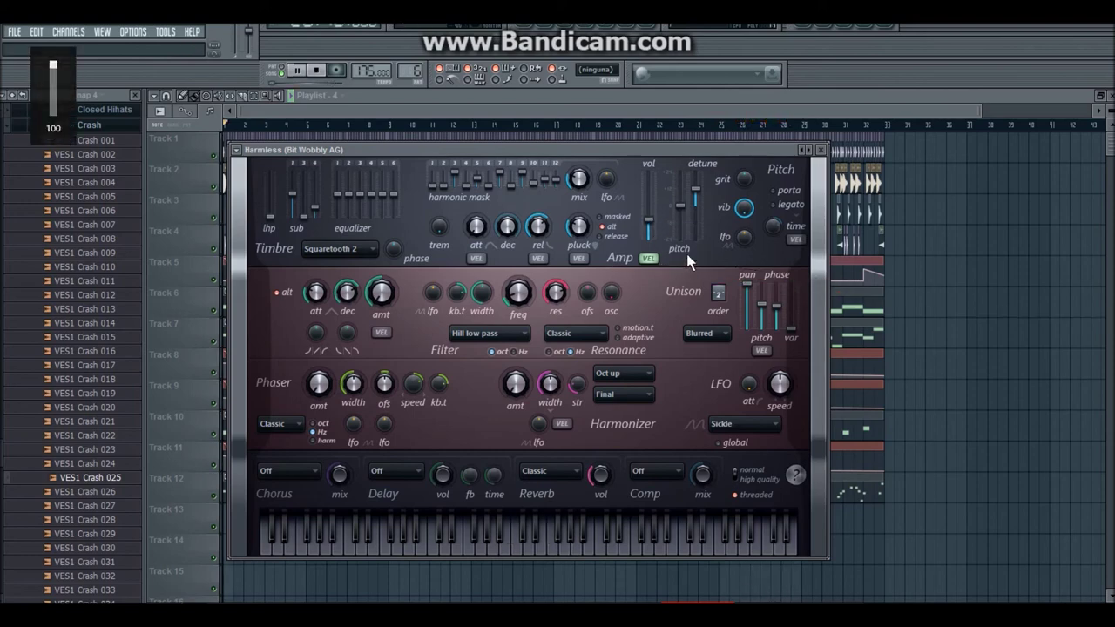
Step: Close the Harmless window, hide the browser and listen to the arrangement in the playlist from the start
left_click_drag(593, 148, 605, 203)
left_click(548, 111)
key("space")
left_click_drag(231, 128, 209, 127)
left_click_drag(980, 113, 406, 112)
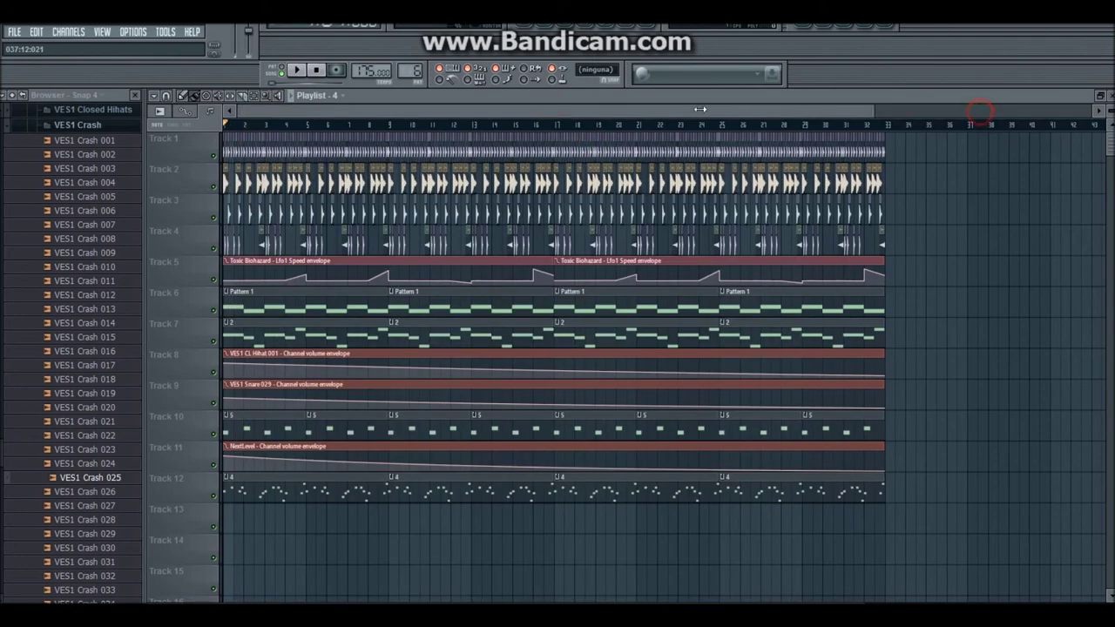
key("space")
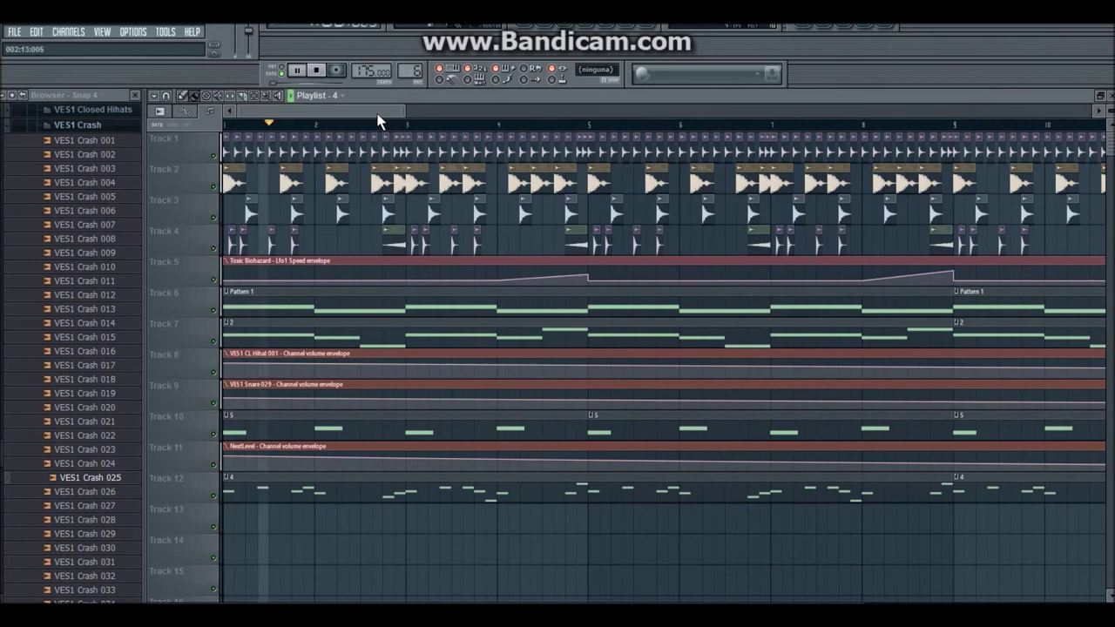
left_click(870, 29)
left_click_drag(262, 113, 325, 109)
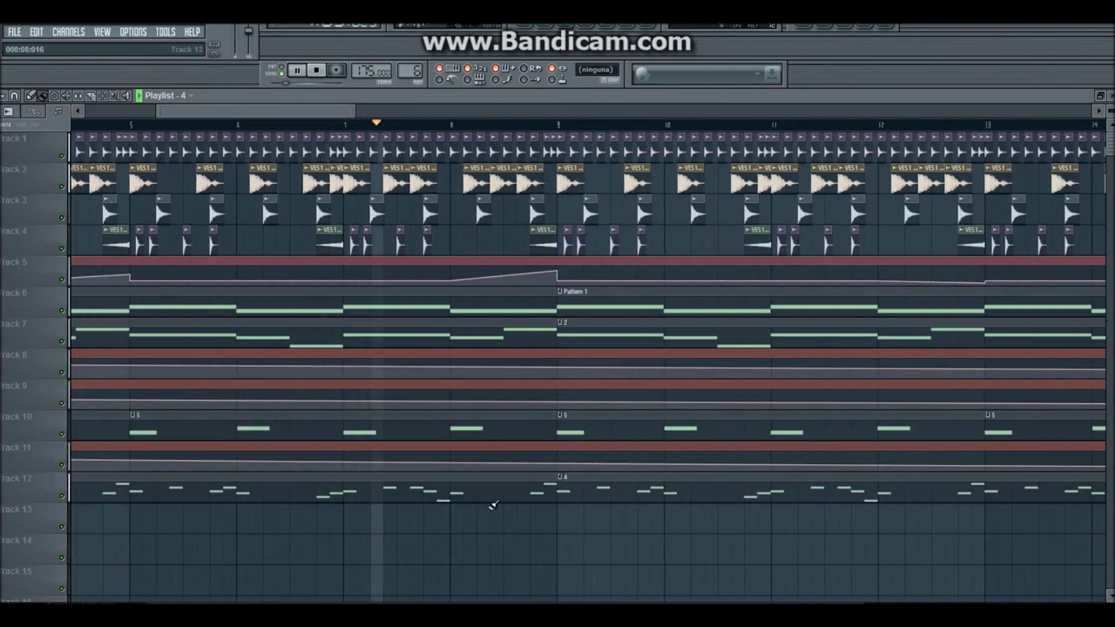
left_click_drag(322, 113, 376, 129)
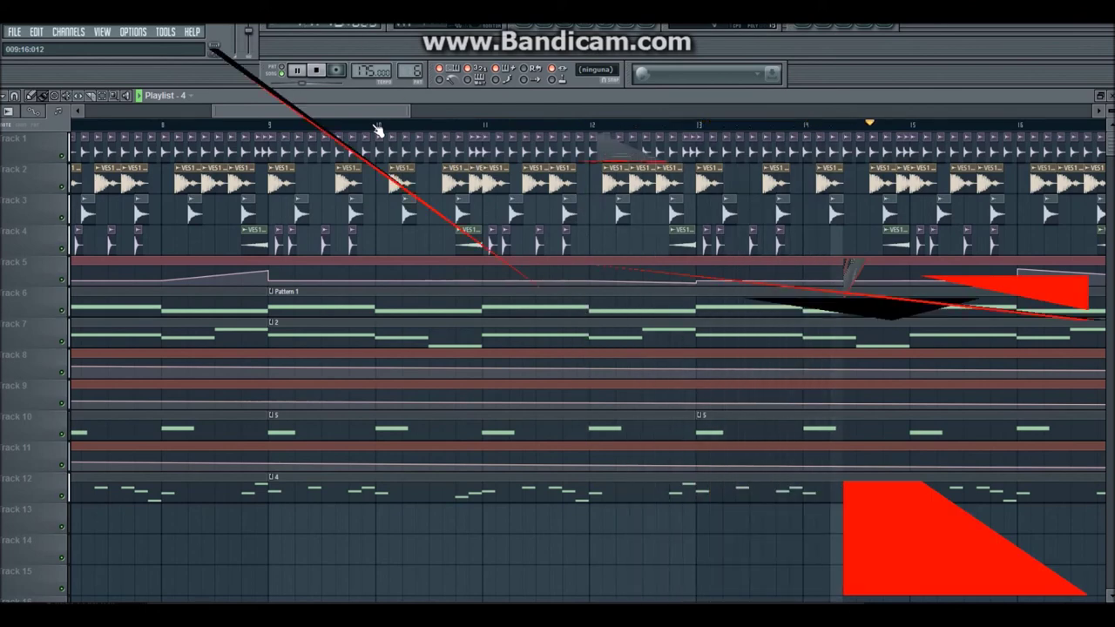
left_click_drag(408, 112, 911, 128)
key("space")
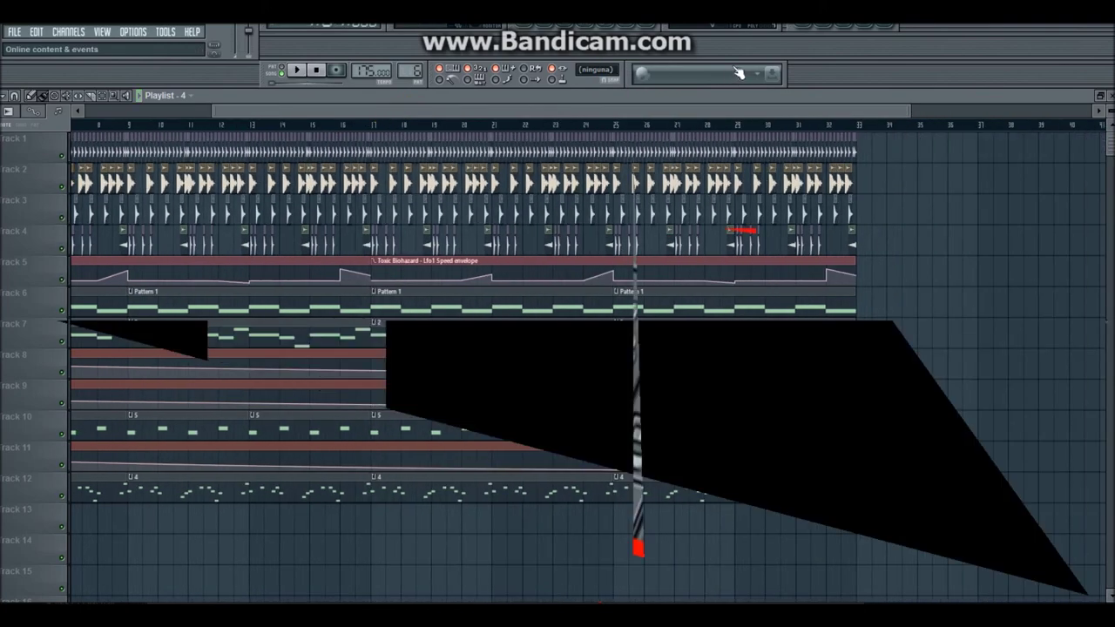
Step: Create a new empty pattern named 7
key("F6")
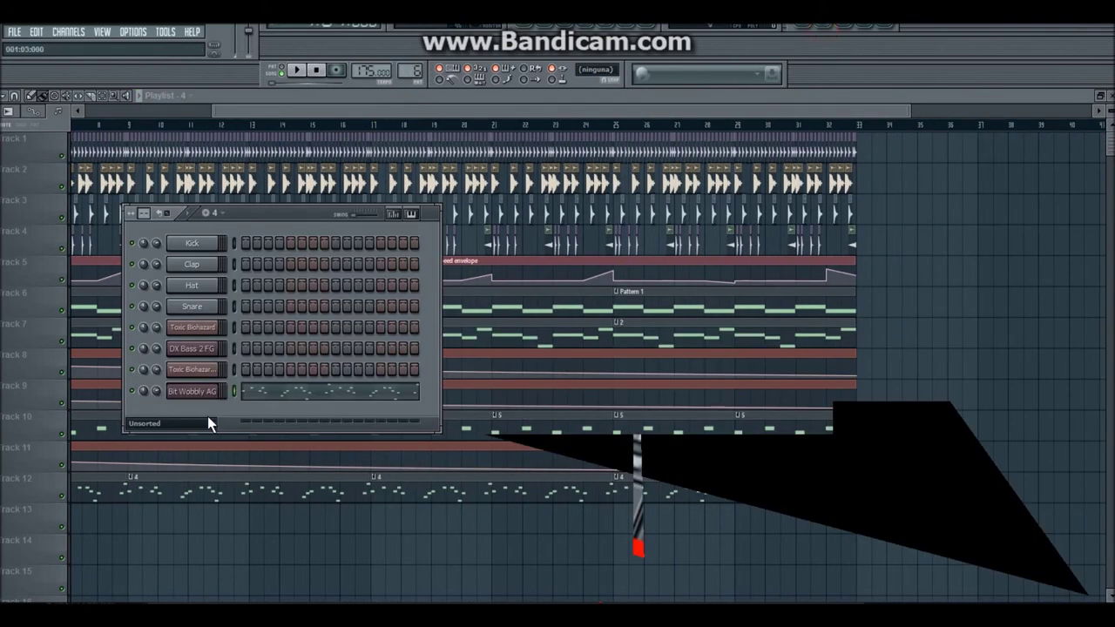
left_click(206, 214)
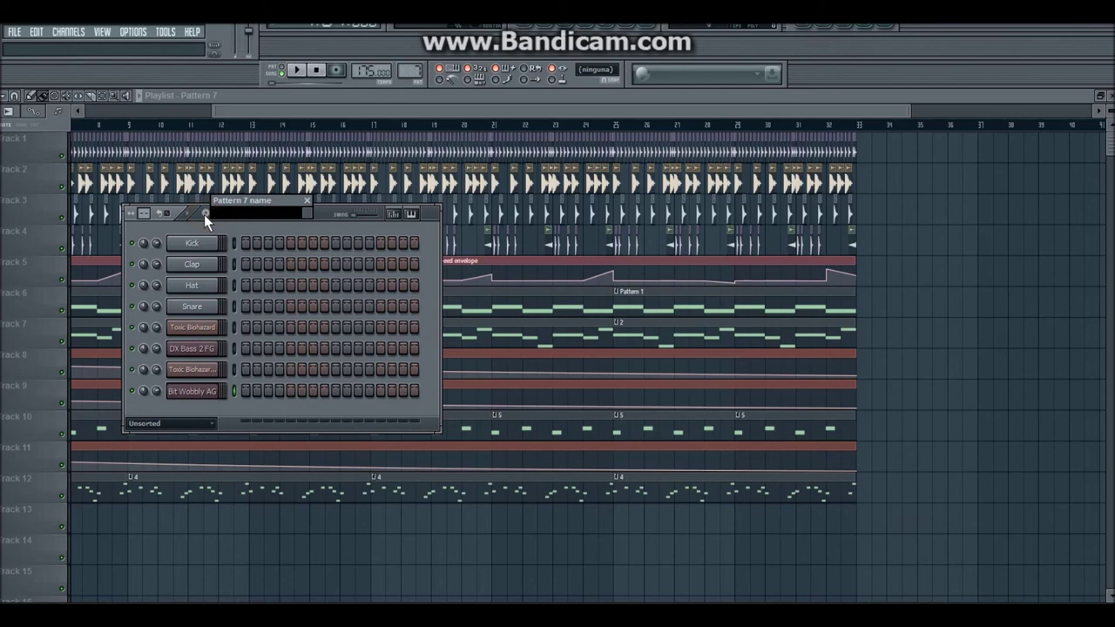
type("7")
key("Return")
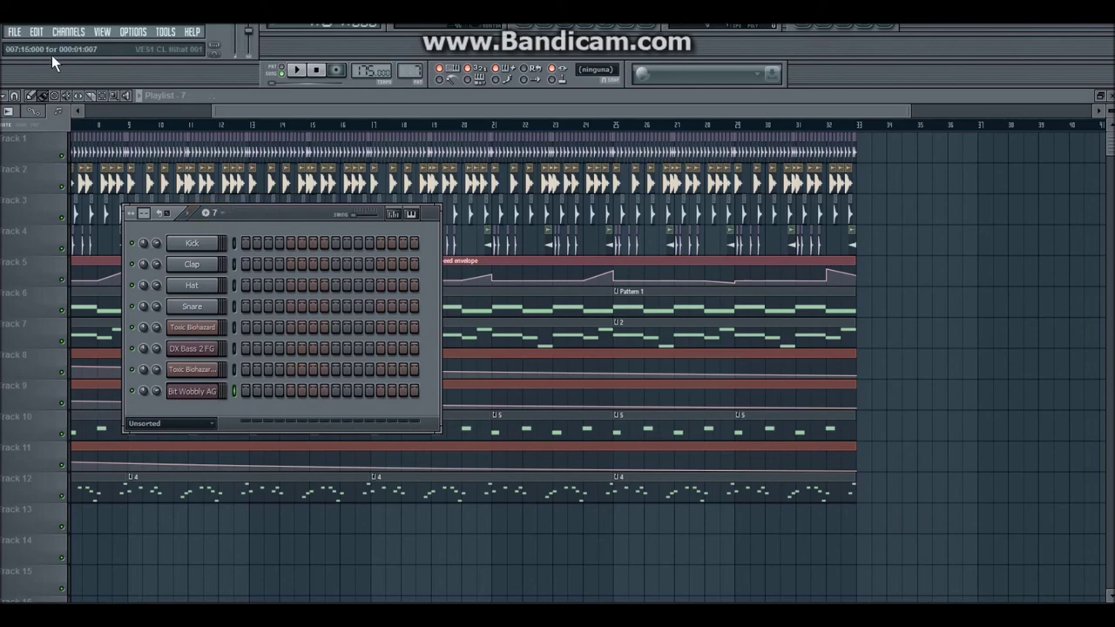
Step: Add a Sytrus channel and load its FX preset Growling
left_click(68, 33)
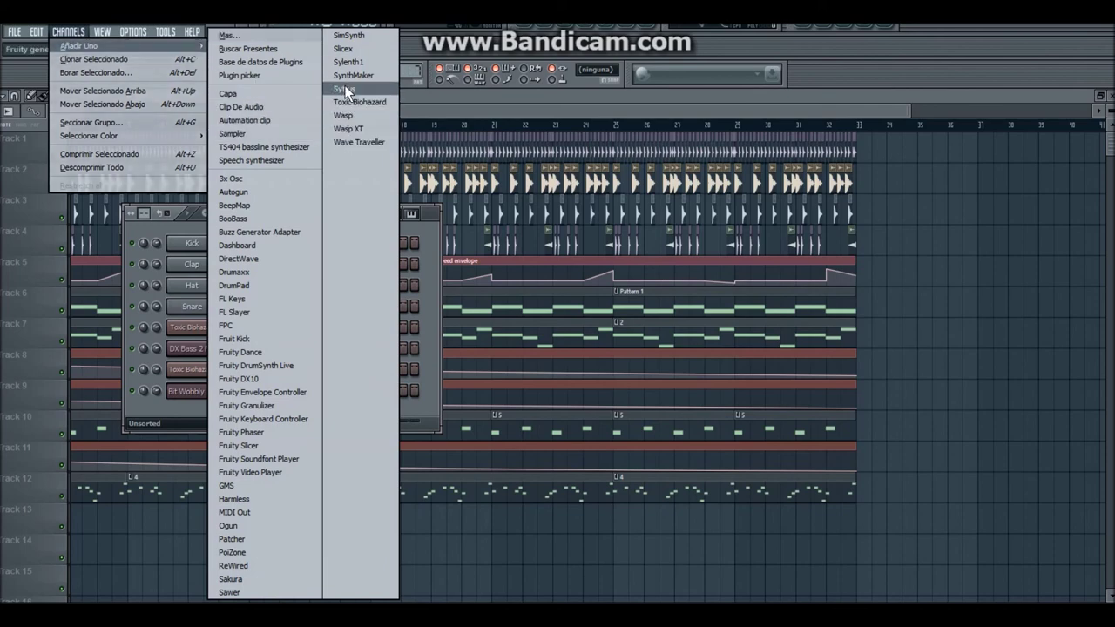
left_click(344, 88)
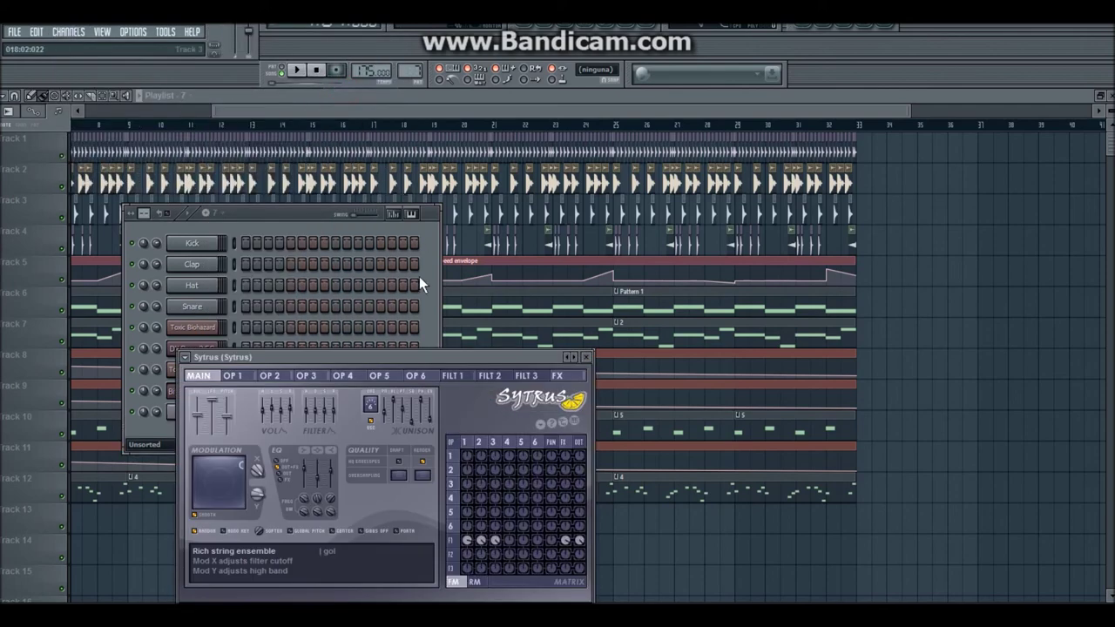
left_click_drag(420, 355, 467, 220)
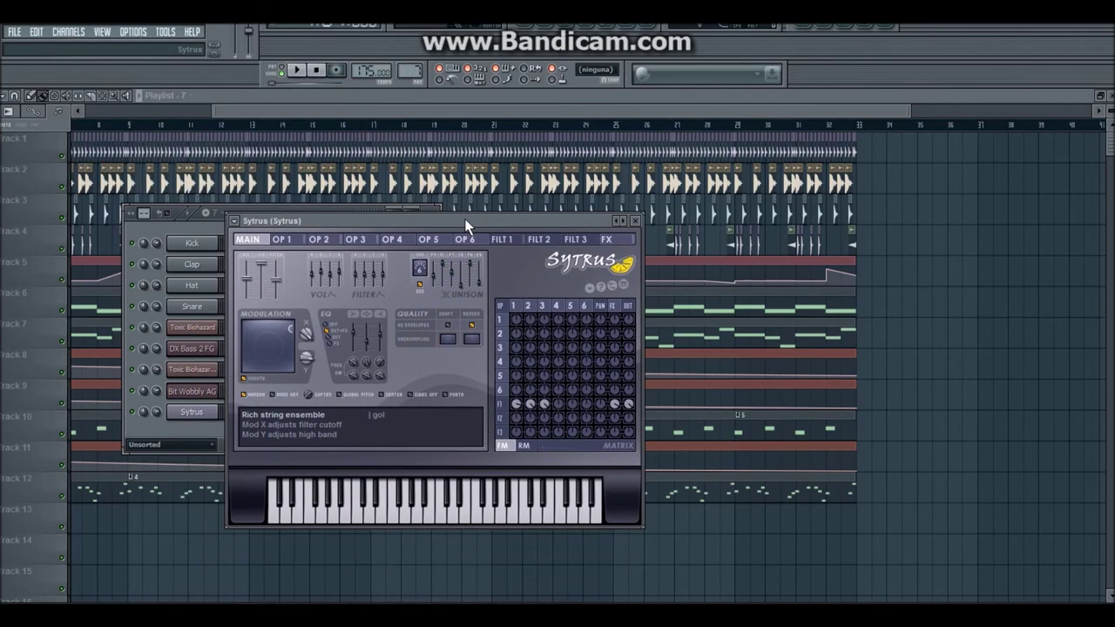
left_click(233, 220)
mouse_move(272, 263)
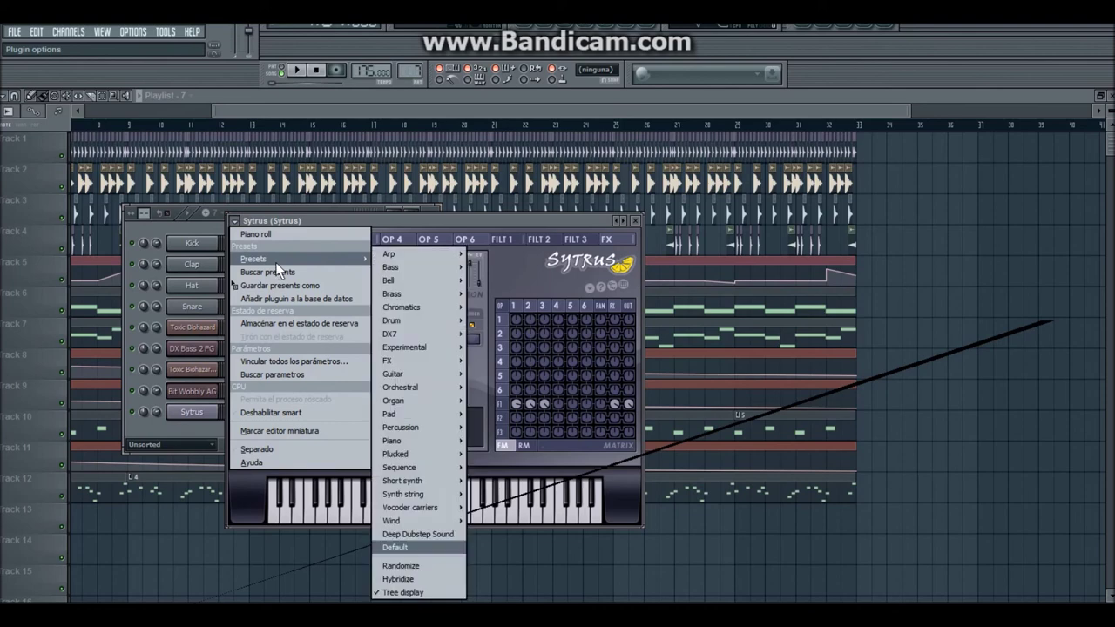
mouse_move(401, 305)
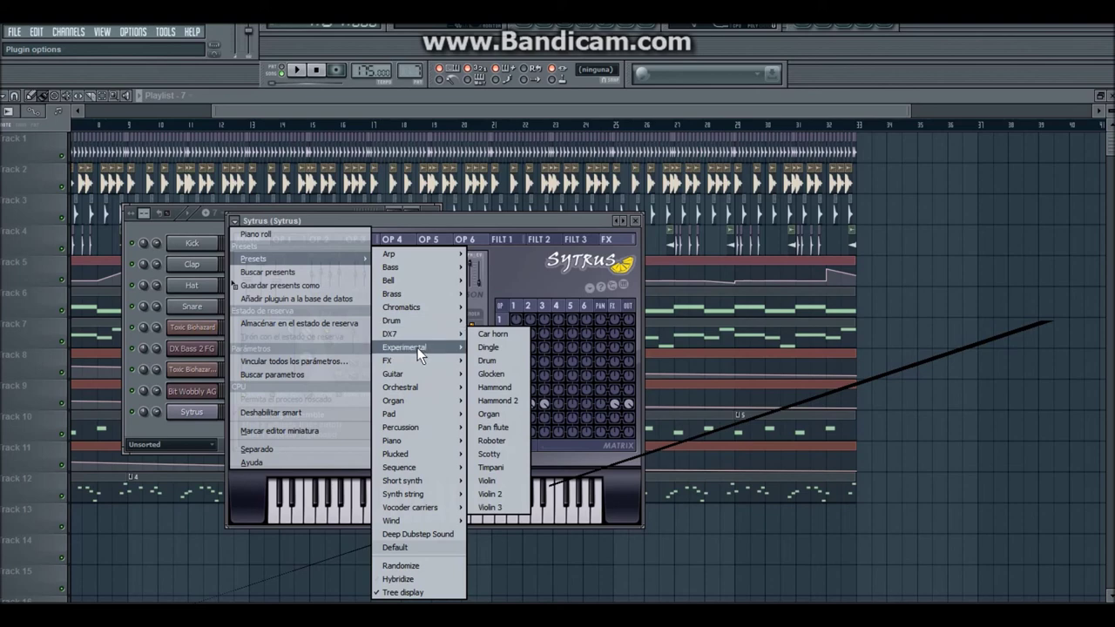
mouse_move(417, 349)
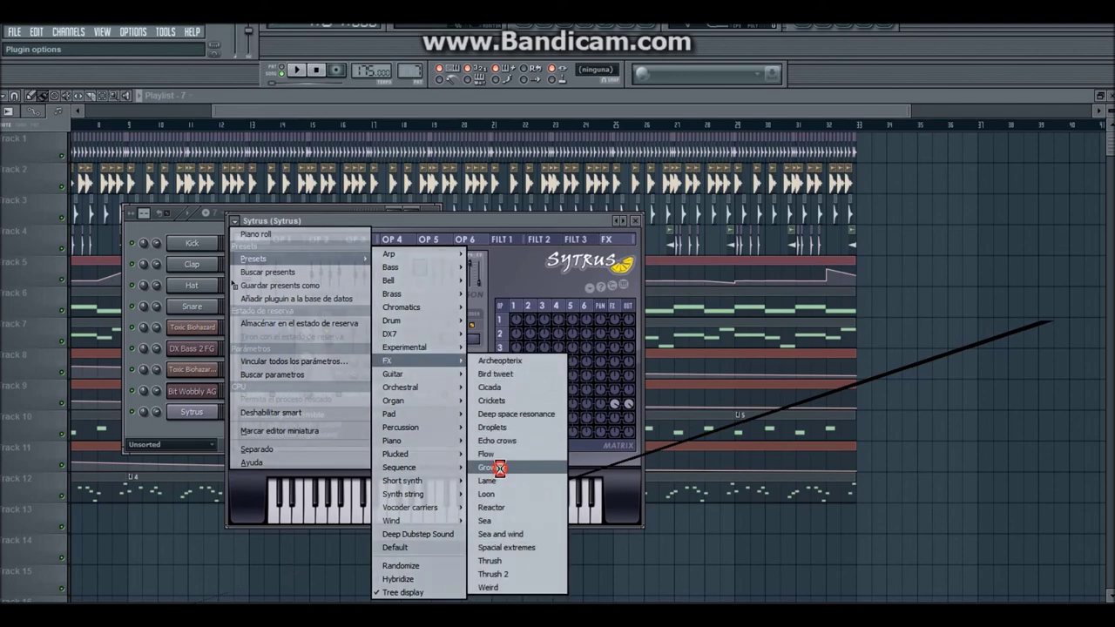
left_click(495, 467)
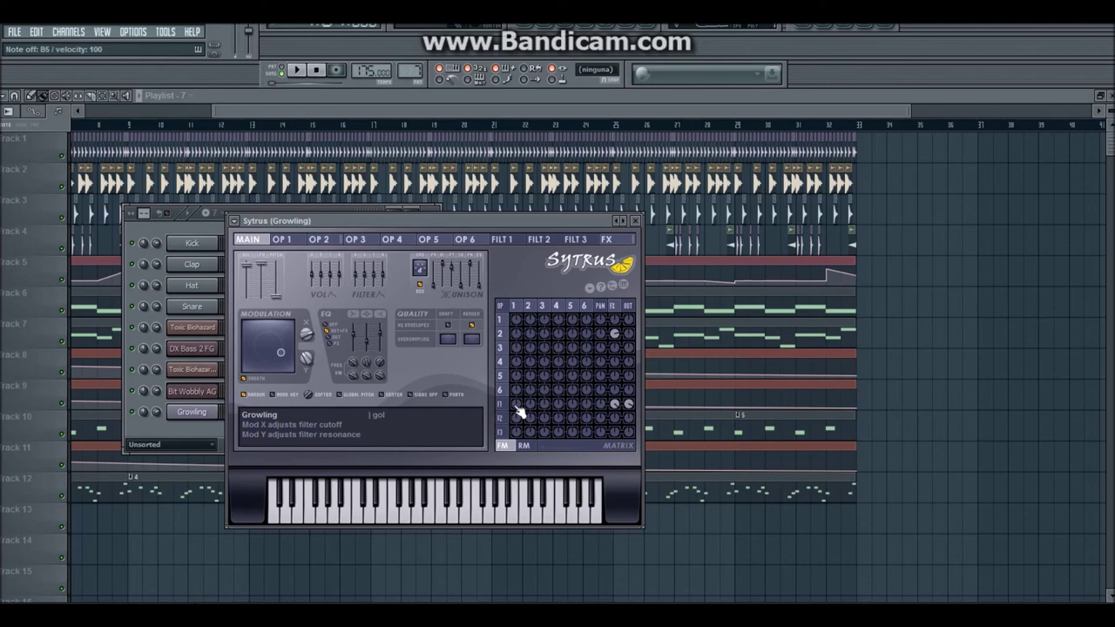
Step: Adjust the X/Y modulation point of the Growling sound and check the operator 1 settings
left_click_drag(282, 351, 280, 340)
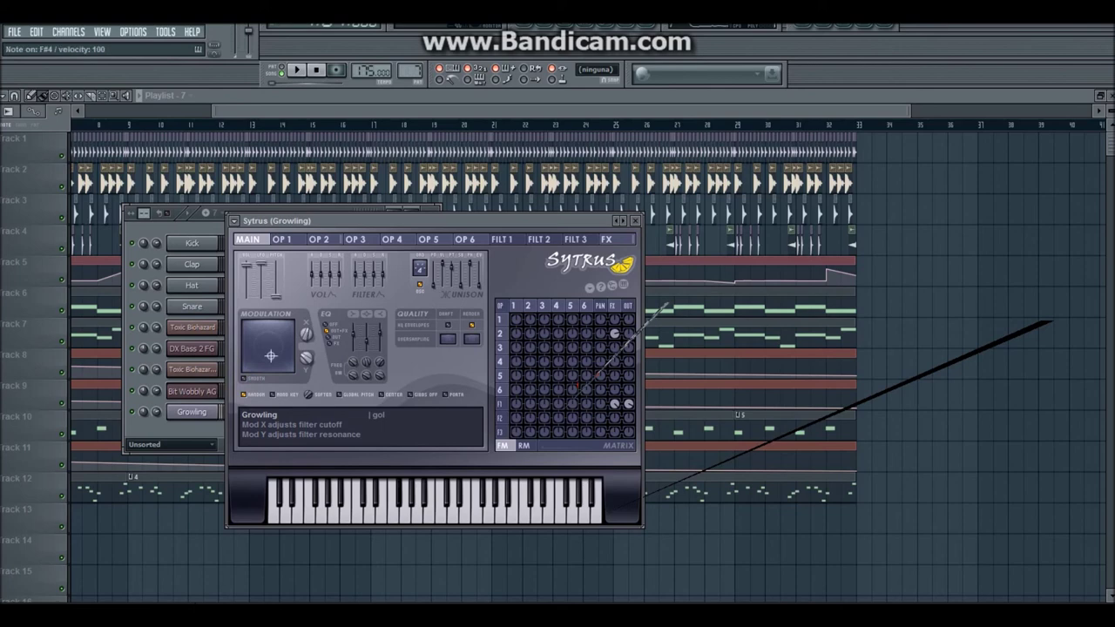
left_click(287, 240)
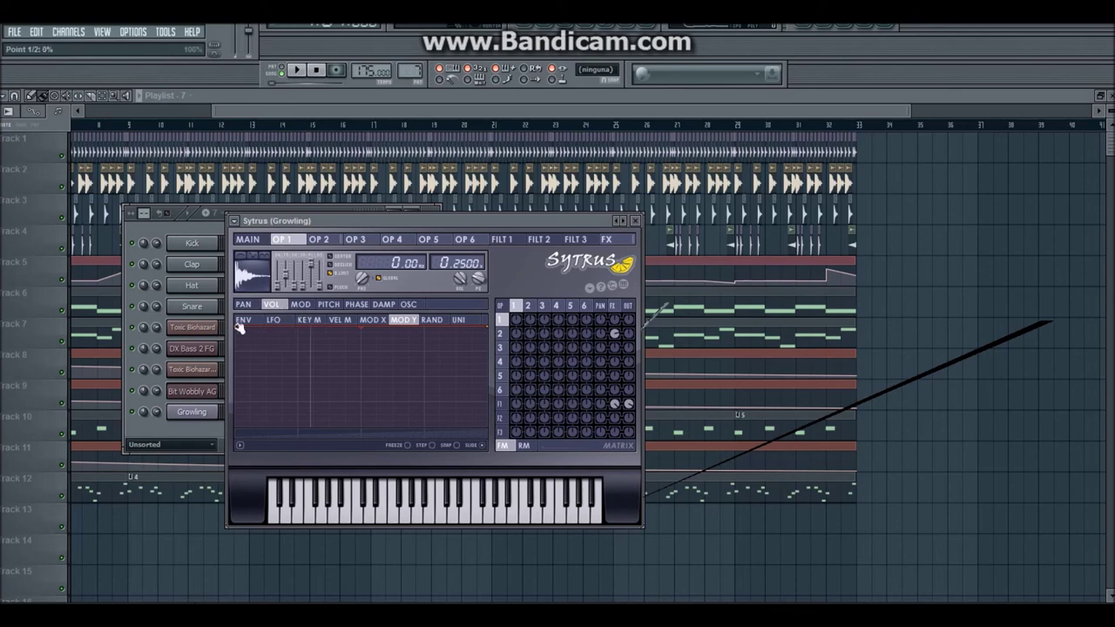
left_click(248, 238)
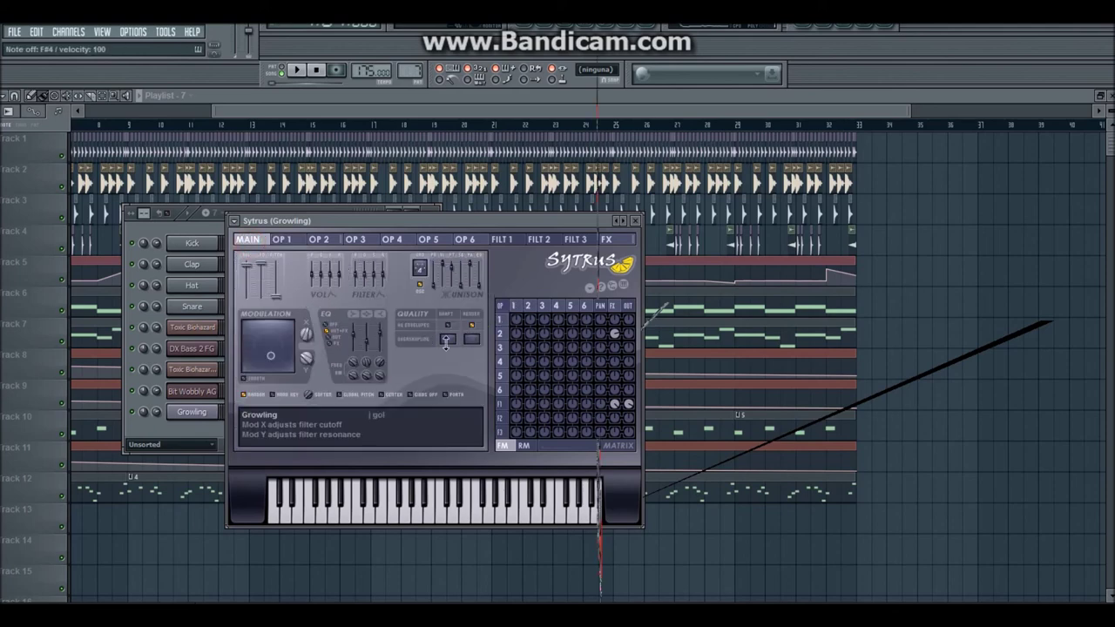
Step: Draw a C5 note about four bars long from bar 5 in the Growling channel's piano roll
left_click(237, 222)
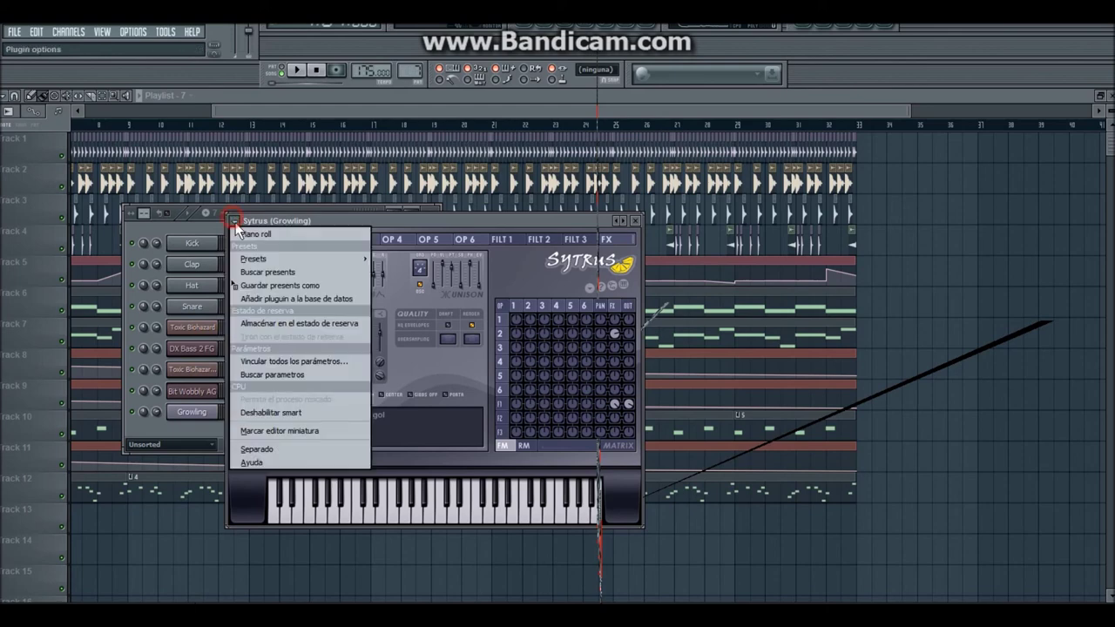
left_click(287, 234)
left_click(52, 434)
right_click(57, 437)
left_click(36, 325)
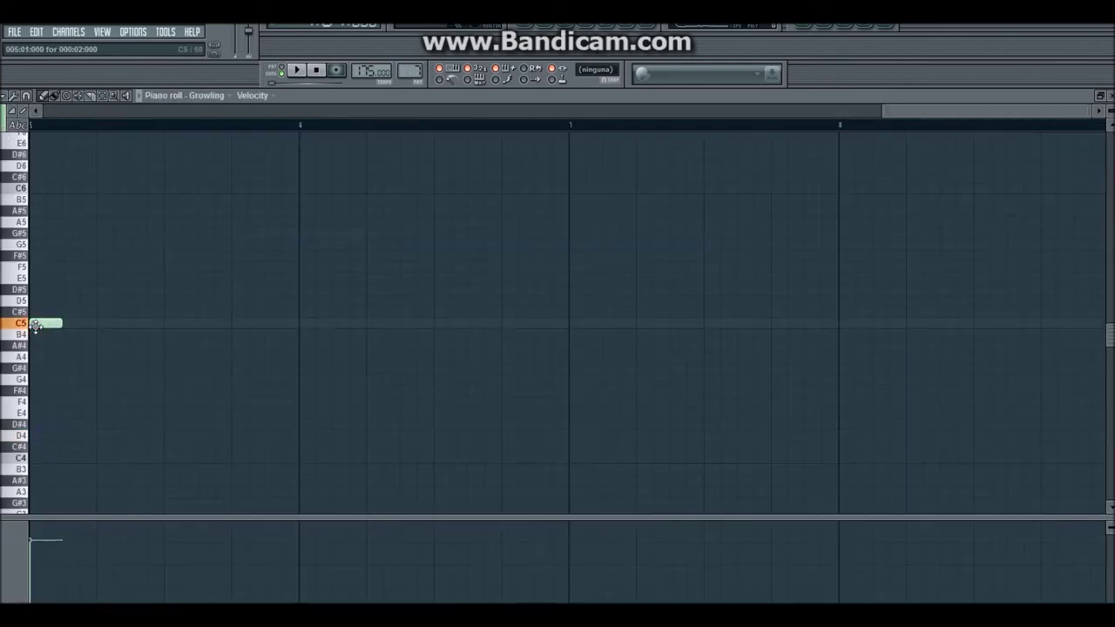
left_click_drag(60, 325, 1014, 337)
Step: Move the long C5 note so that it starts at bar 1
left_click_drag(729, 112, 258, 131)
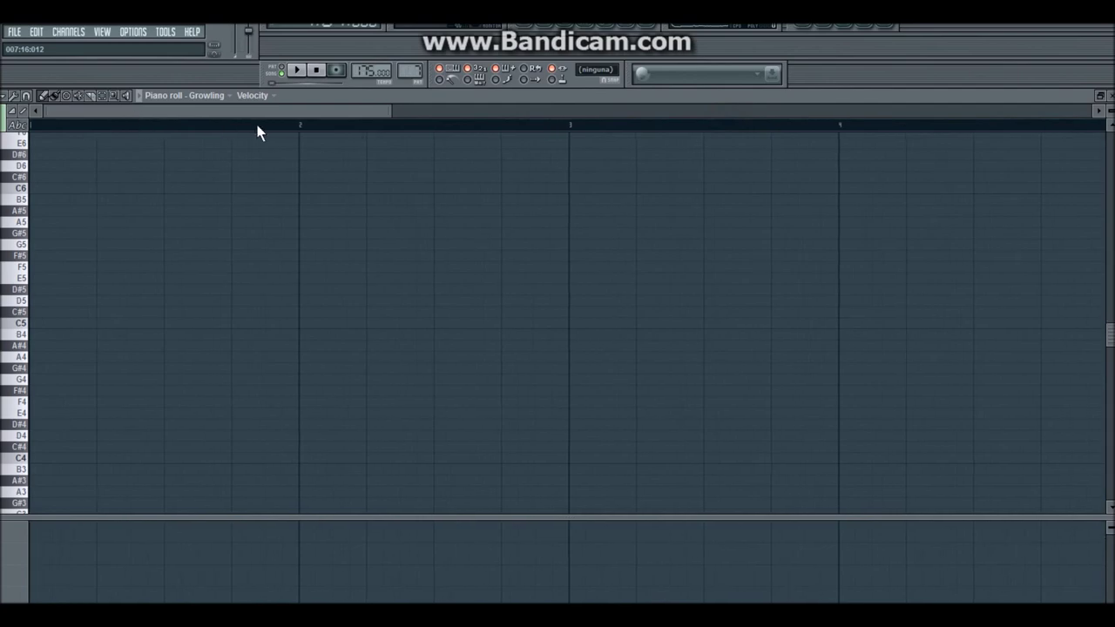
left_click_drag(323, 116, 415, 118)
left_click_drag(843, 321, 26, 323)
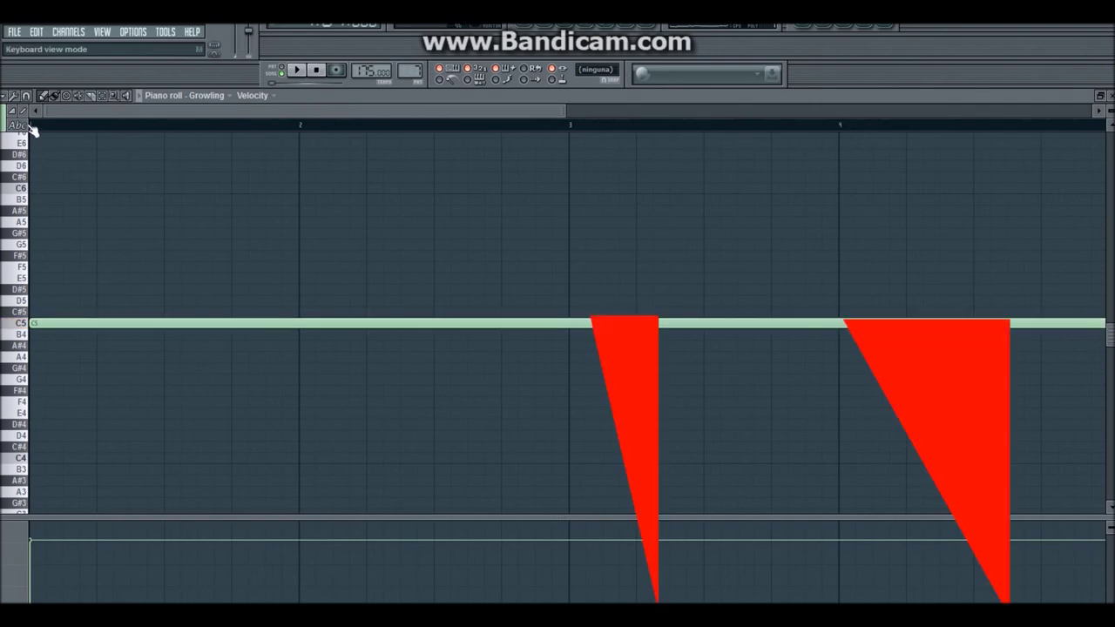
Step: Switch playback to pattern mode and listen to the Growling note over its full length
key("space")
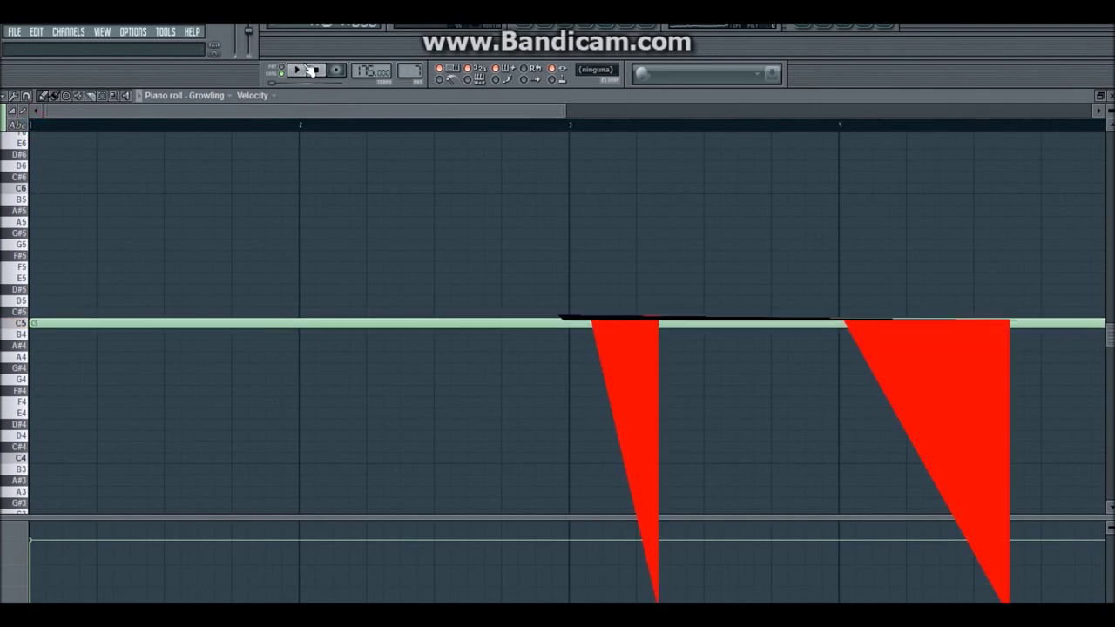
left_click(283, 69)
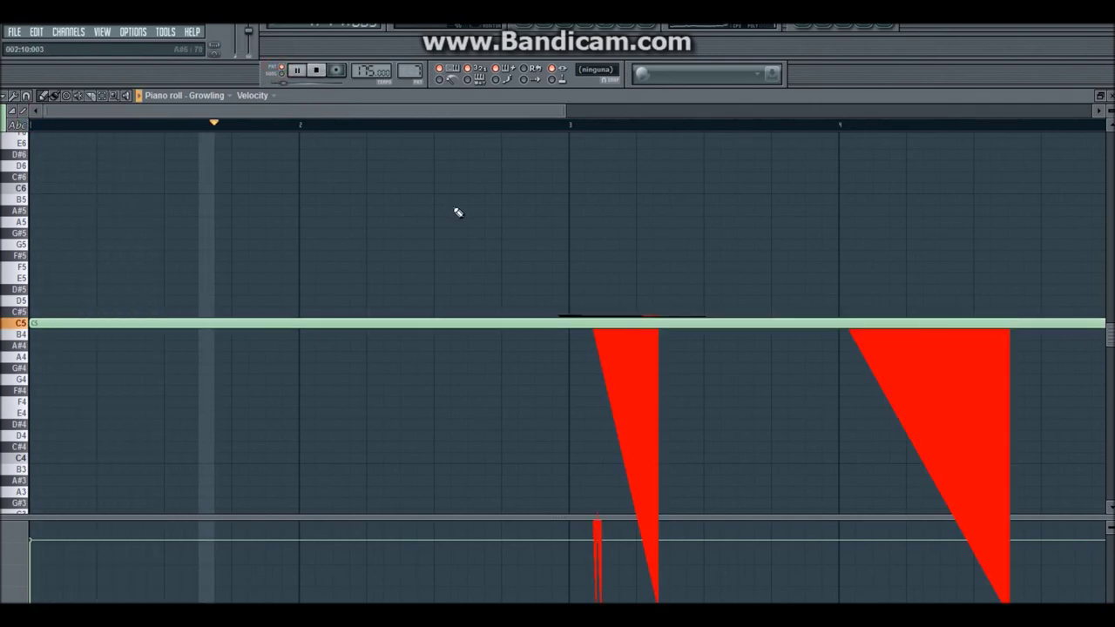
left_click_drag(566, 110, 908, 111)
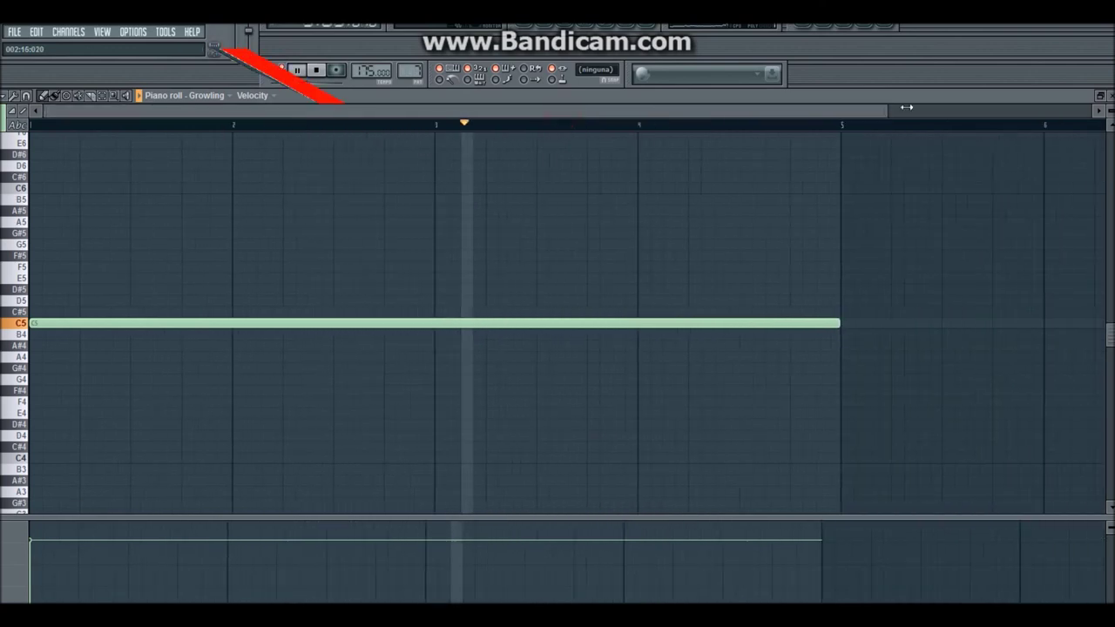
Step: Place pattern 7 on track 13 of the playlist at bar 1 and play the arrangement
key("space")
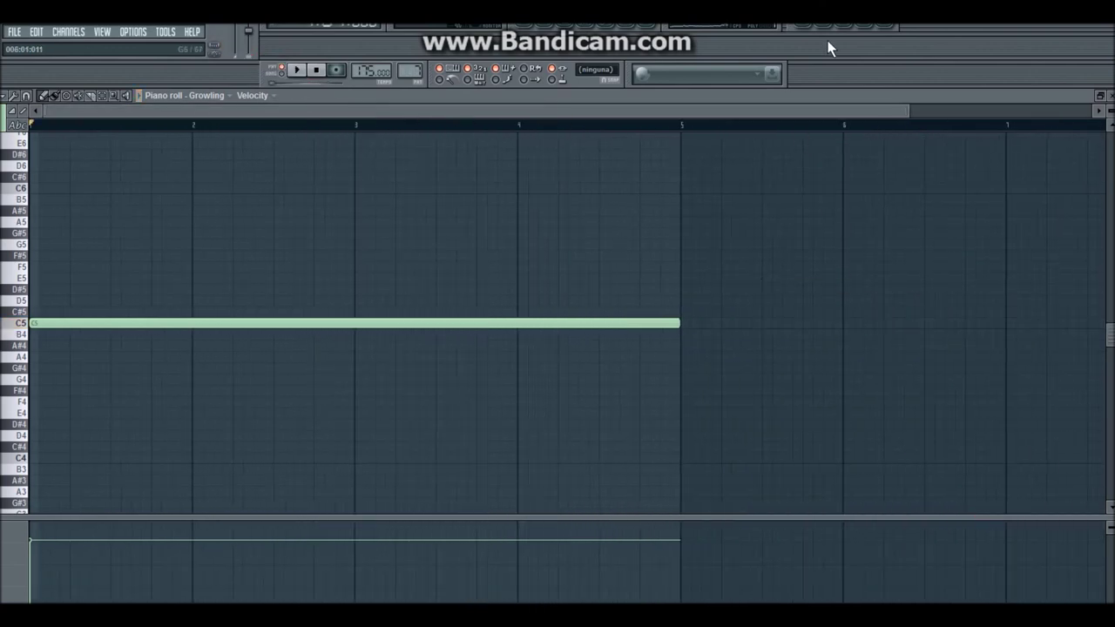
left_click(805, 29)
left_click(112, 533)
left_click_drag(128, 545, 4, 485)
key("space")
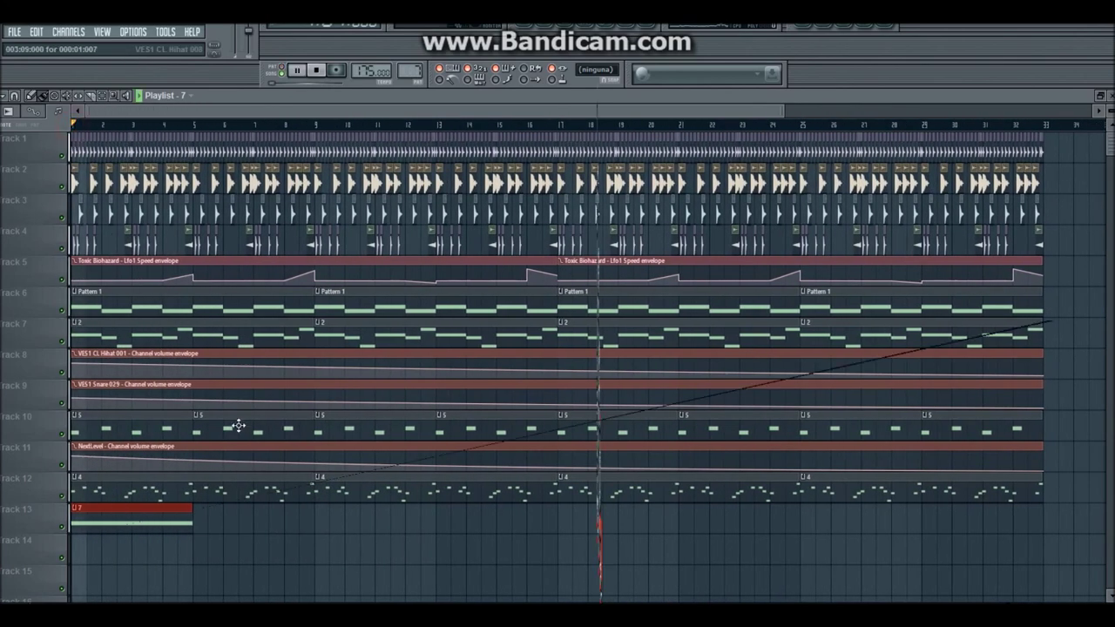
Step: Repeat the pattern 7 clip back to back along track 13 from bar 5 up to bar 33
left_click(185, 526)
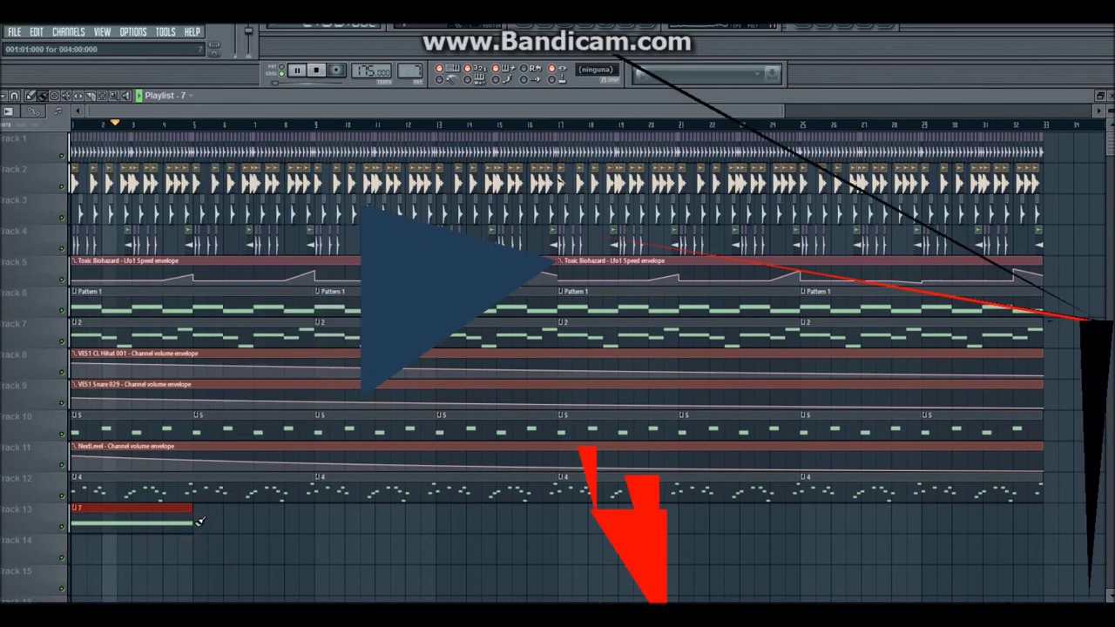
left_click(195, 523)
left_click(318, 525)
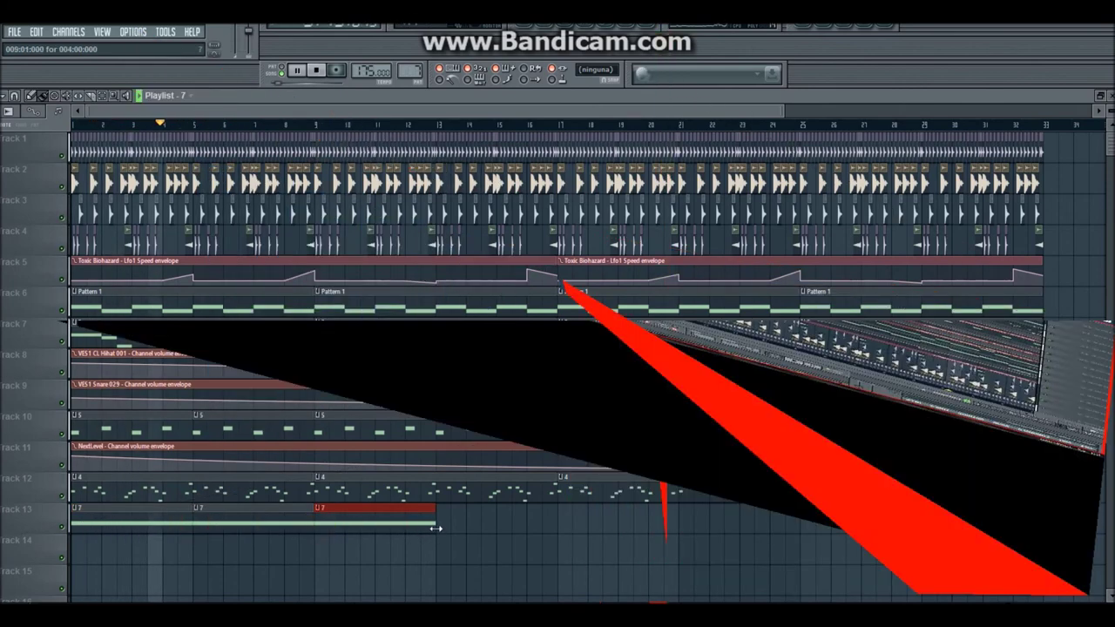
left_click(437, 523)
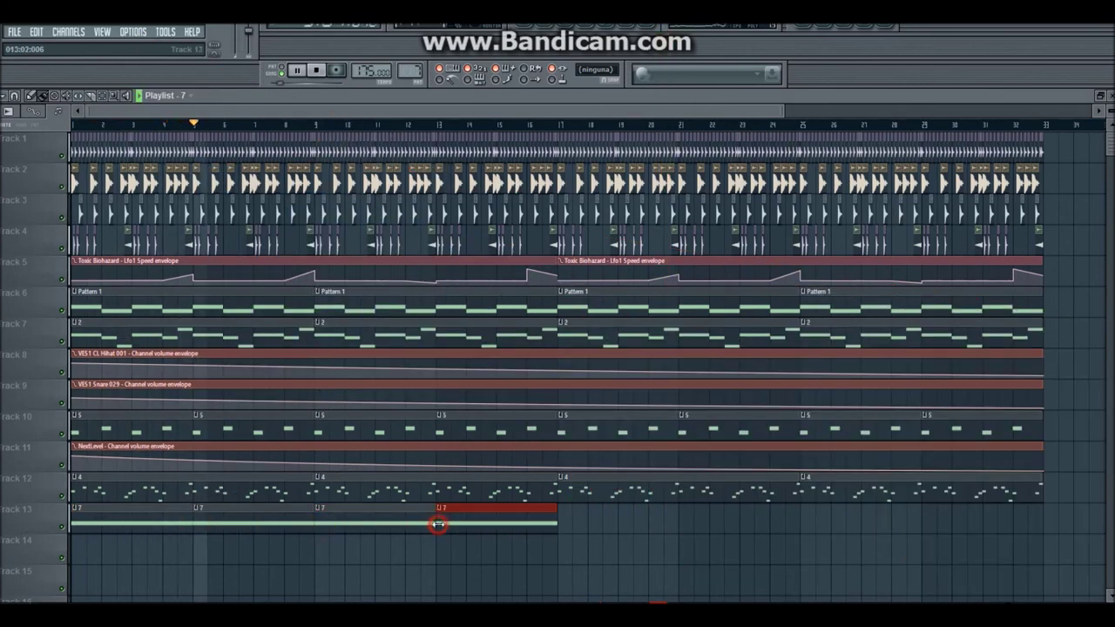
left_click(561, 525)
left_click(684, 524)
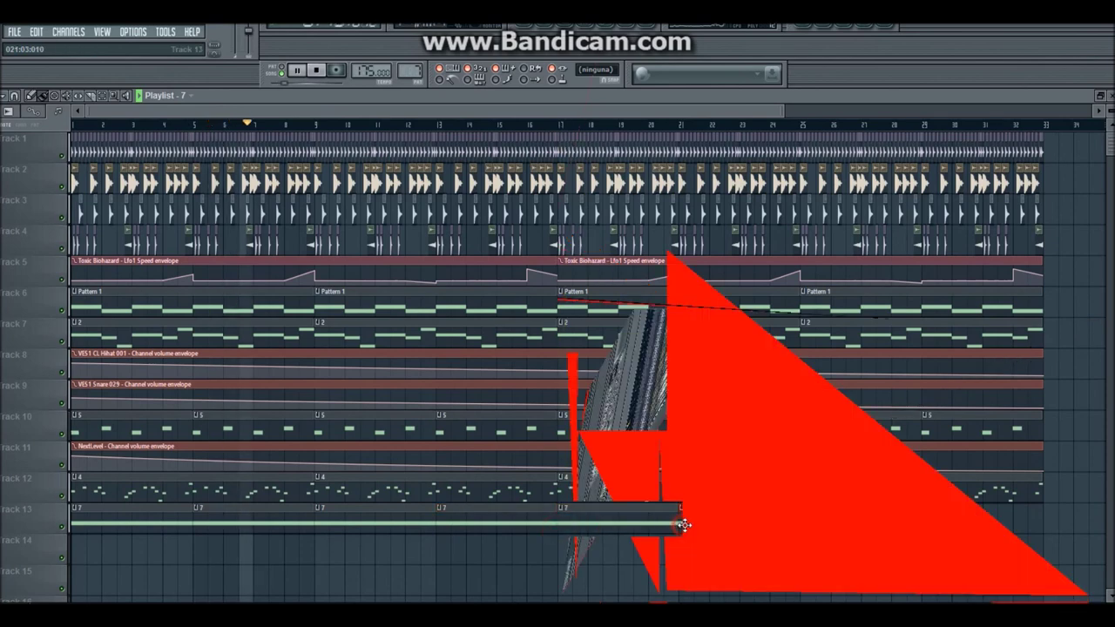
left_click(803, 522)
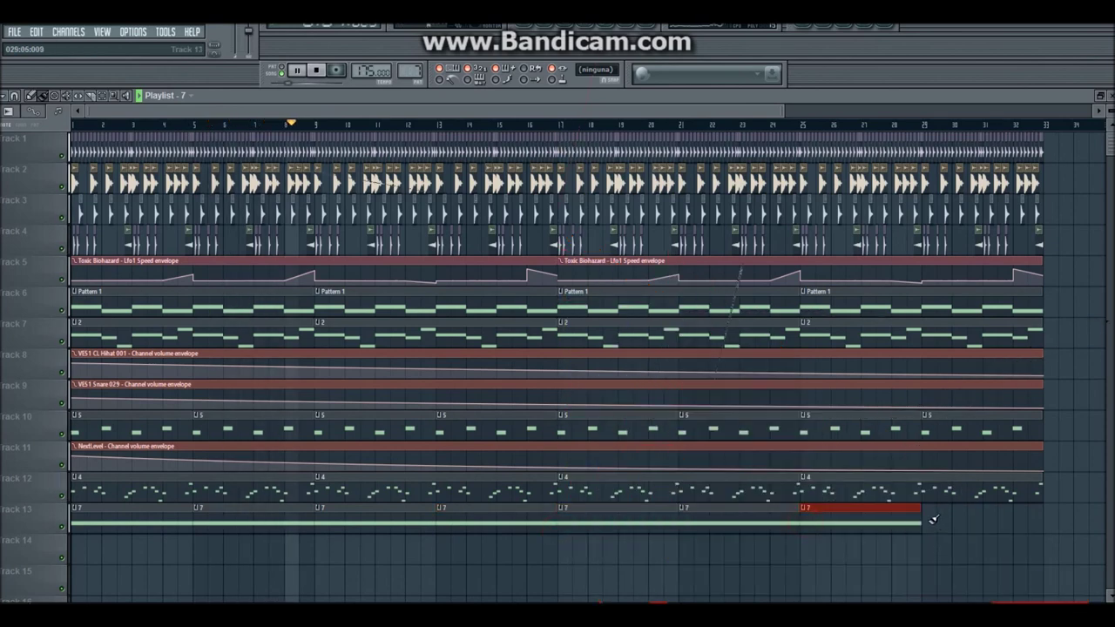
left_click(925, 522)
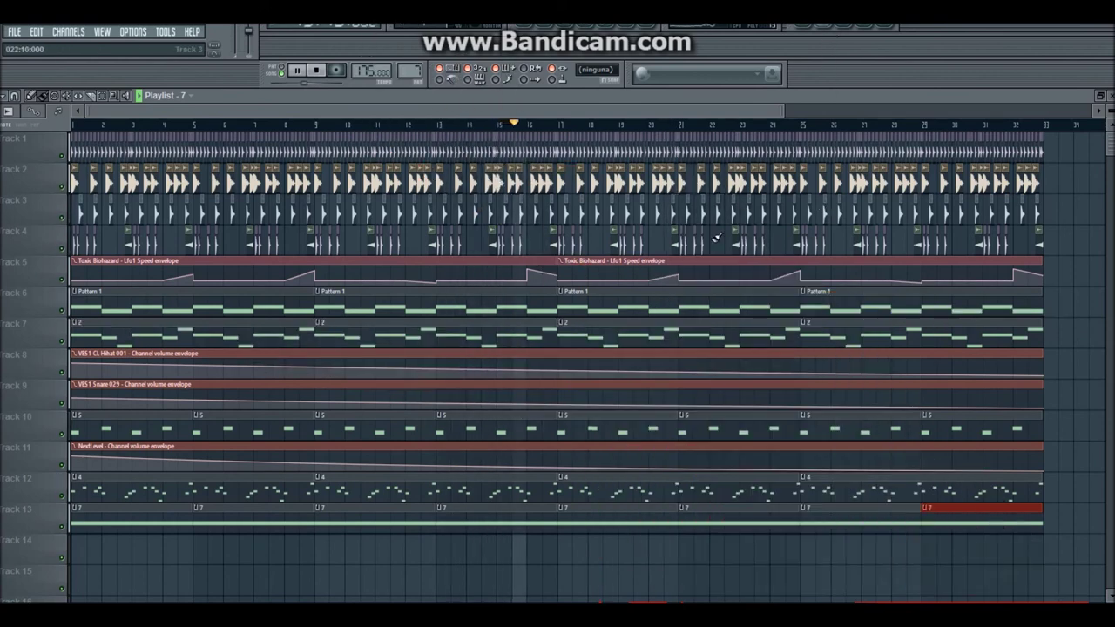
Step: Play pattern 7 on its own and route the Growling channel to mixer insert 7, naming the insert after it
key("space")
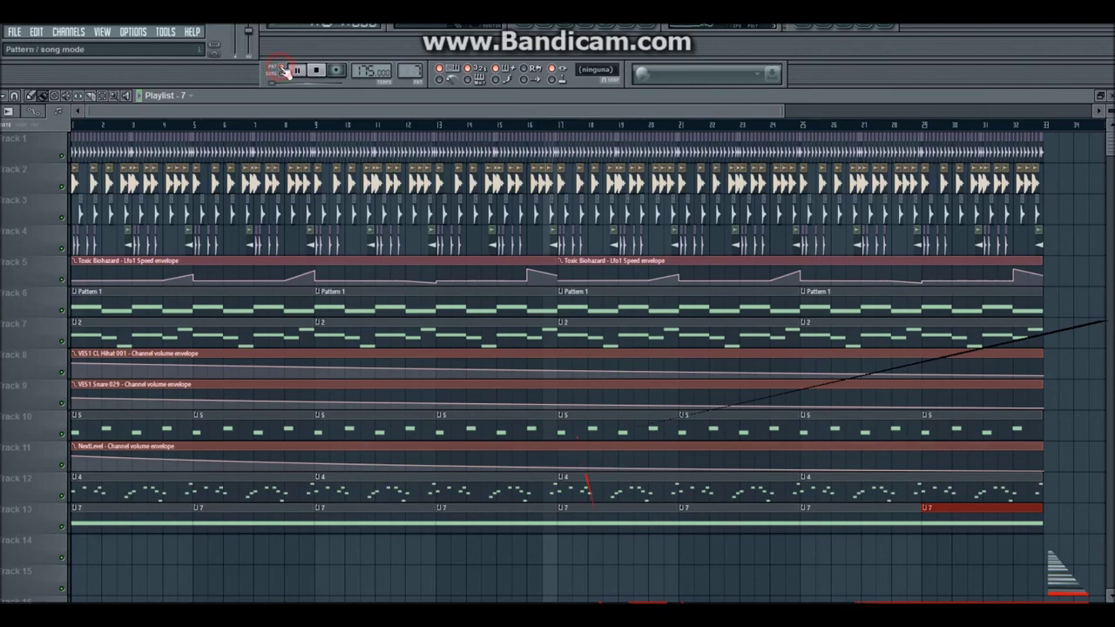
left_click(826, 31)
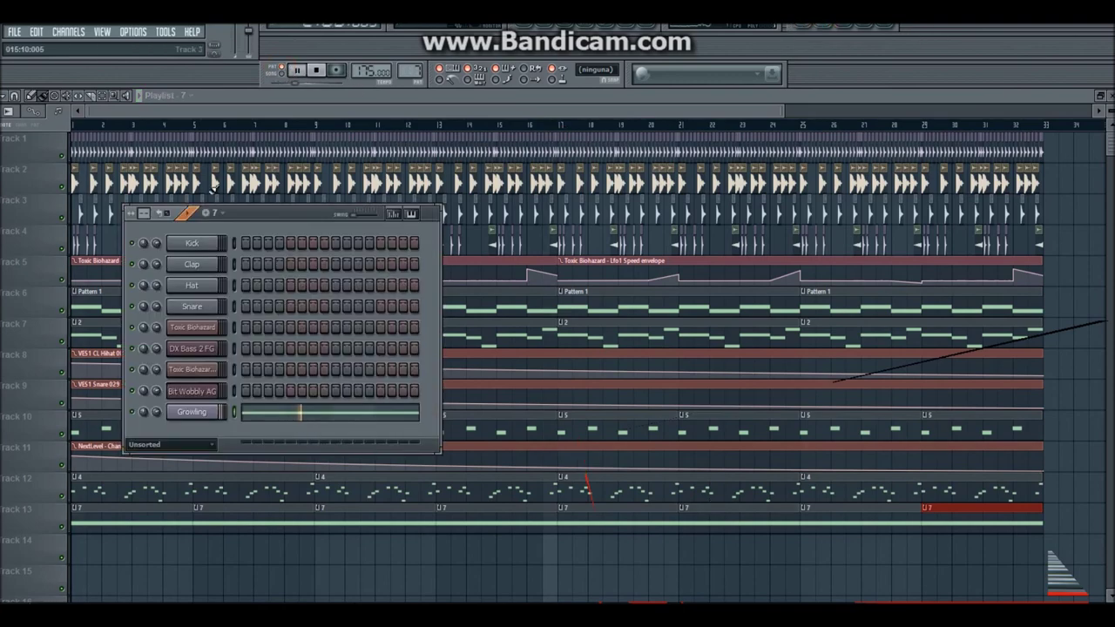
left_click(193, 412)
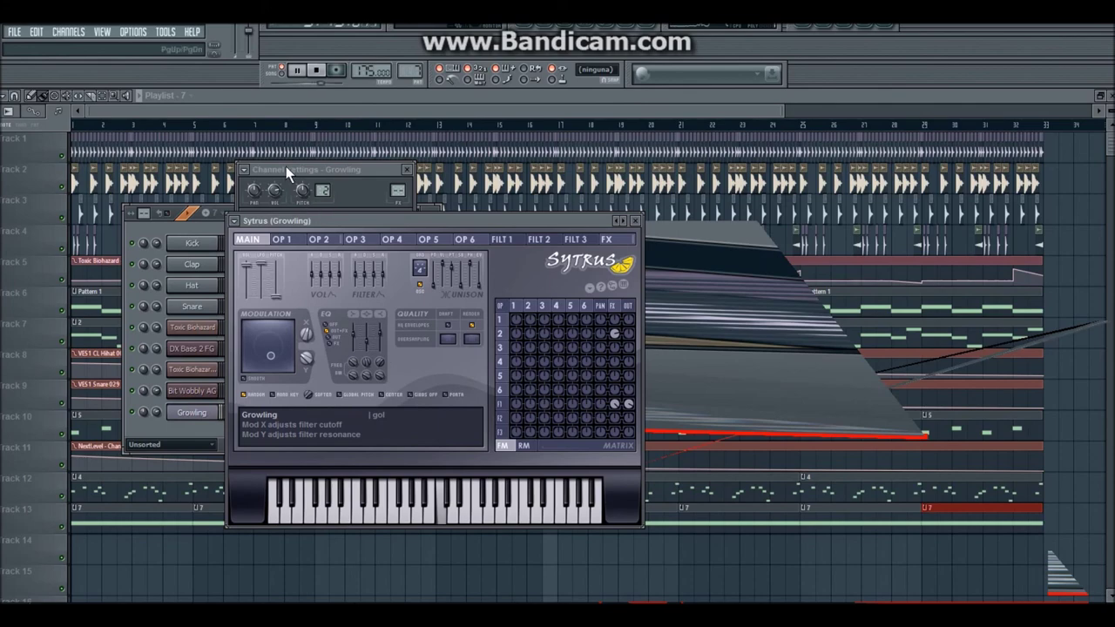
left_click(286, 168)
left_click(240, 170)
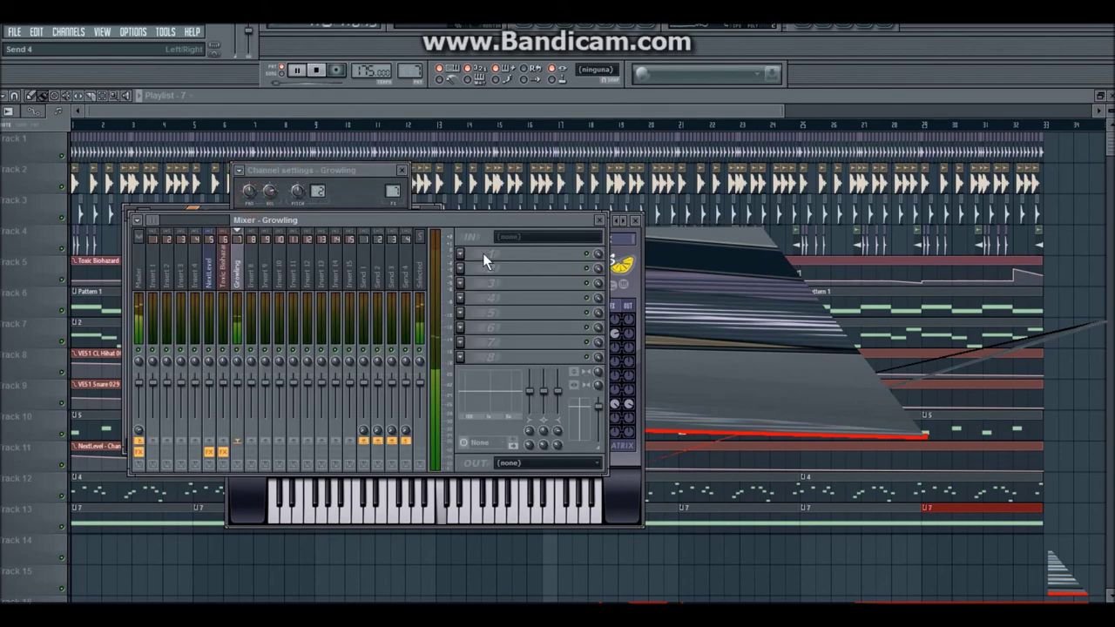
Step: Load BC Triple EQ 4 VST(Stereo) on the Growling mixer track and cut the mid band by about 15 dB near 150 Hz
left_click(462, 253)
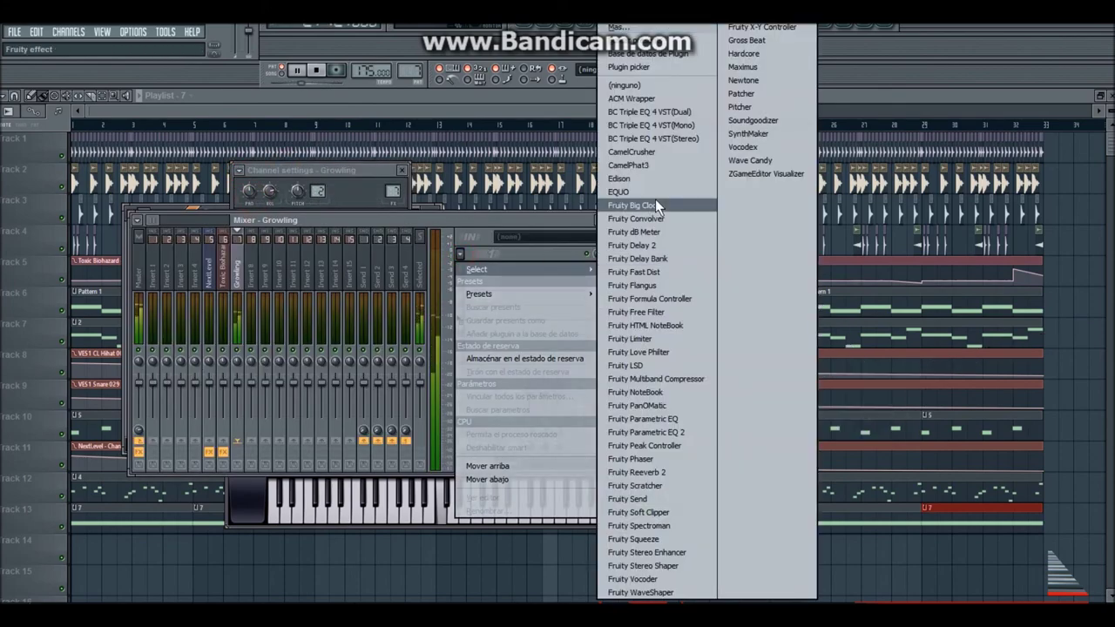
left_click(653, 139)
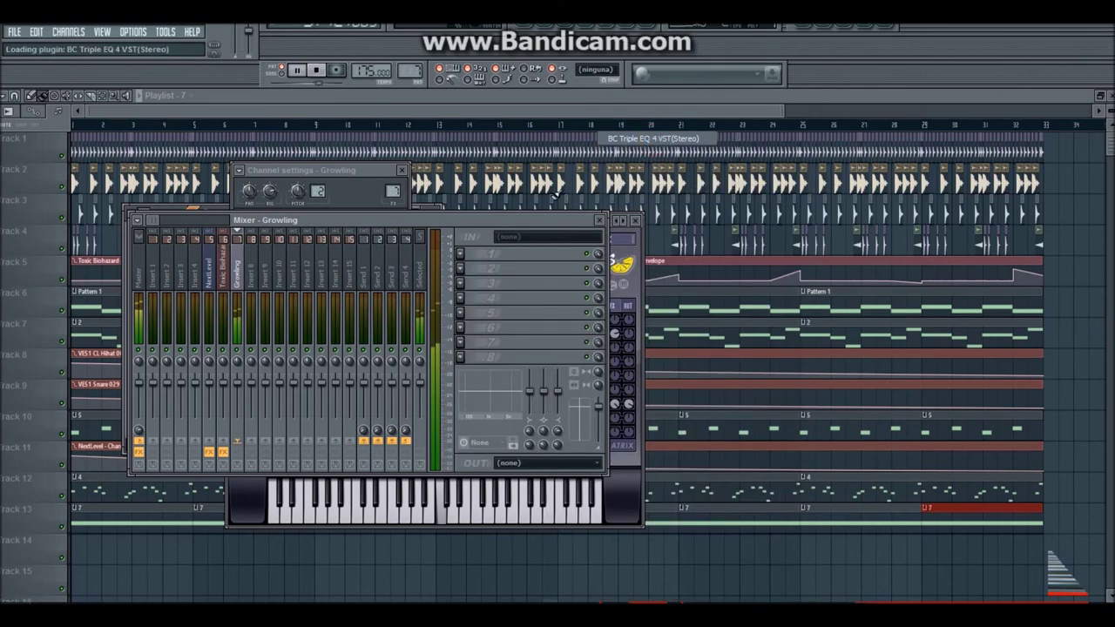
left_click_drag(336, 190, 465, 202)
left_click_drag(335, 317, 301, 383)
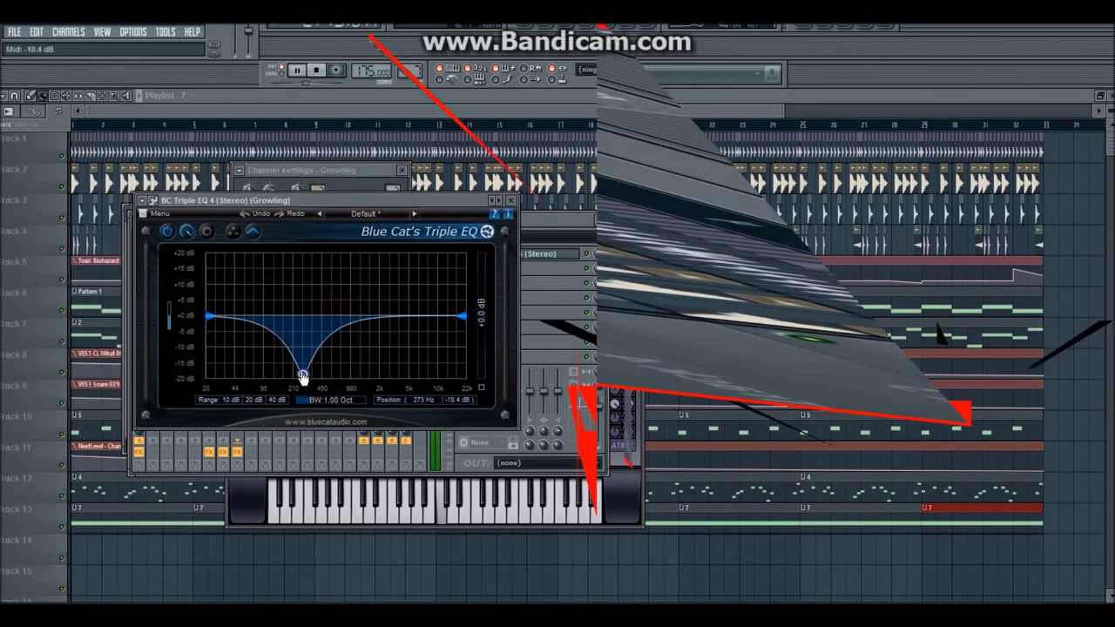
left_click_drag(302, 376, 281, 366)
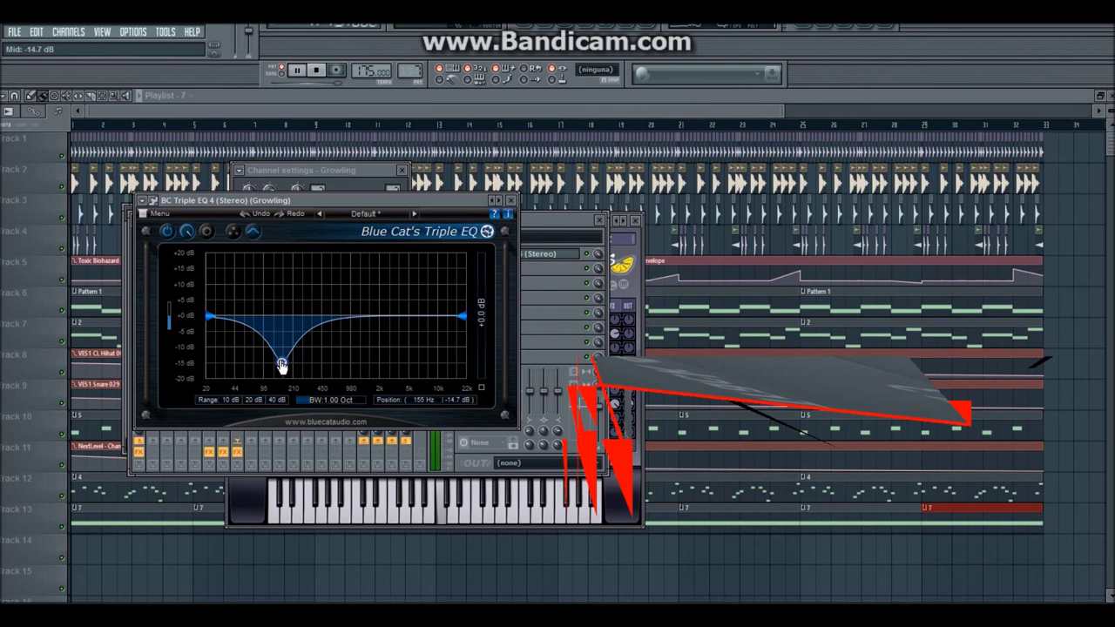
left_click_drag(280, 368, 278, 368)
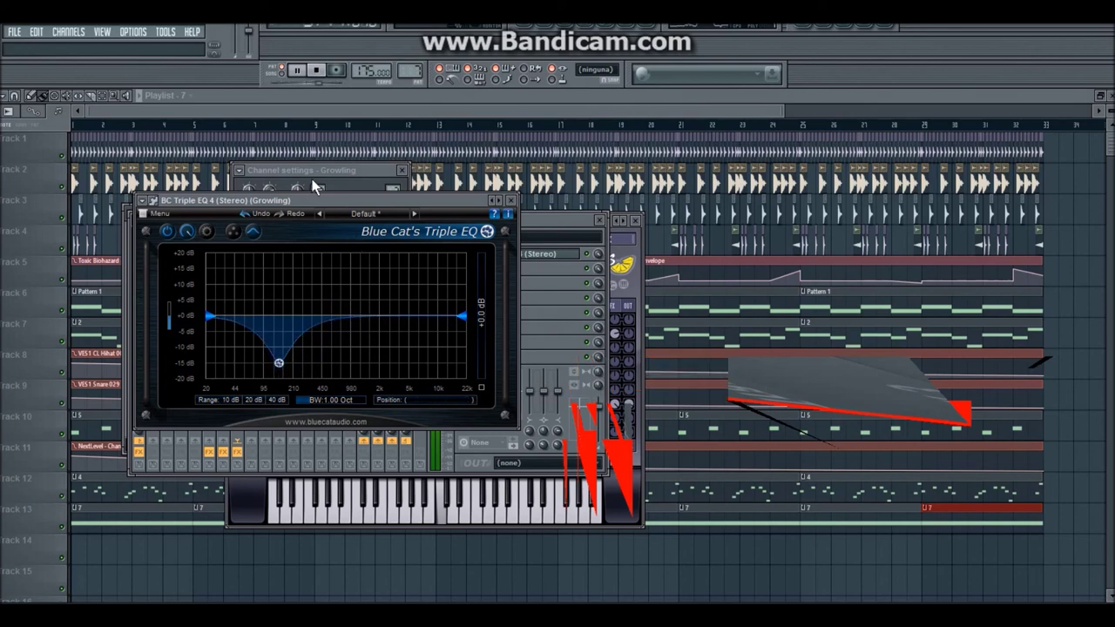
left_click(555, 219)
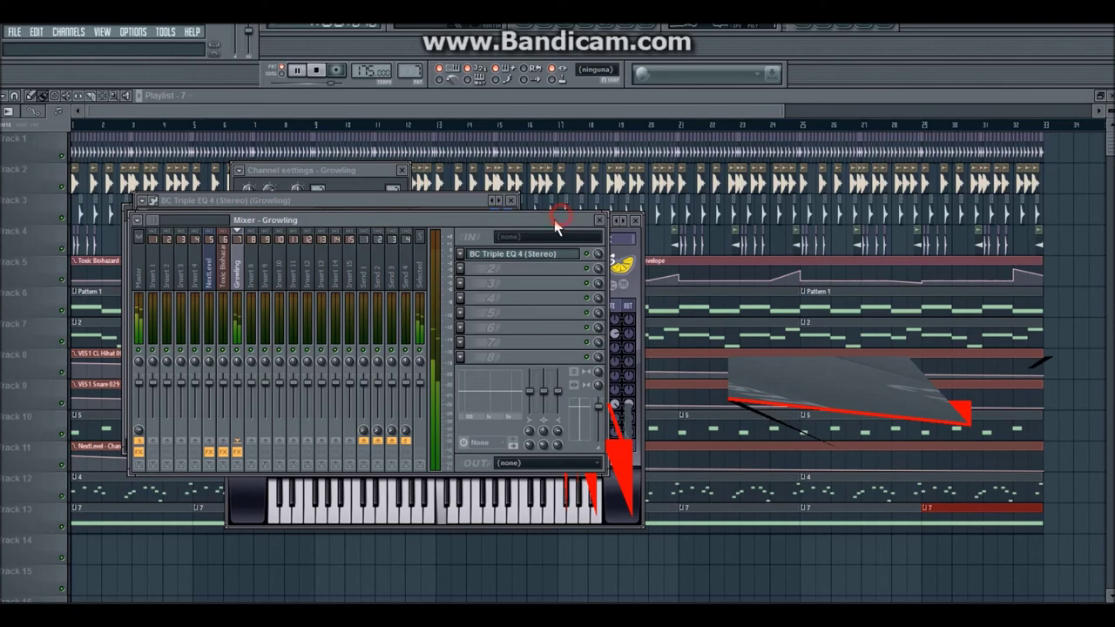
left_click(460, 269)
left_click(460, 269)
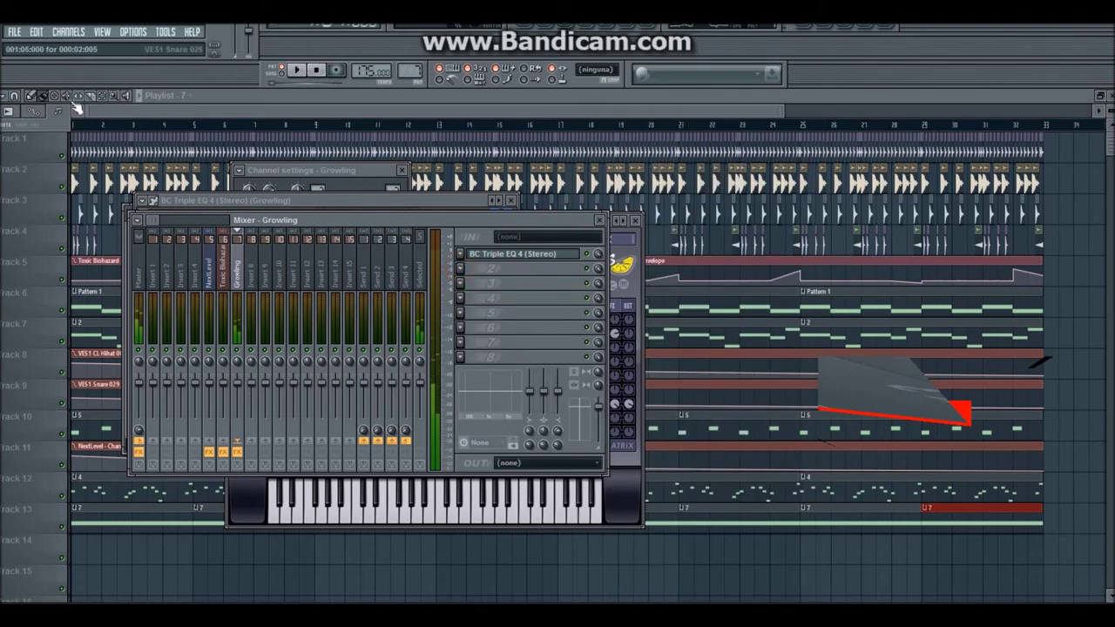
Step: Play the song from bar 1 and set the Growling channel's volume to about 81%
left_click(76, 128)
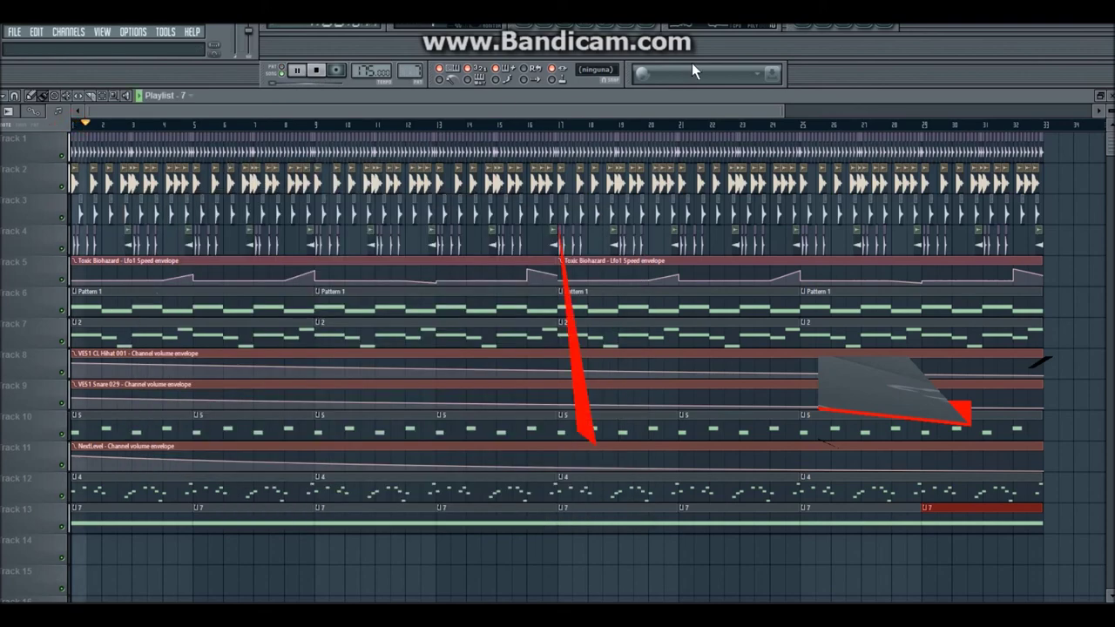
left_click(827, 30)
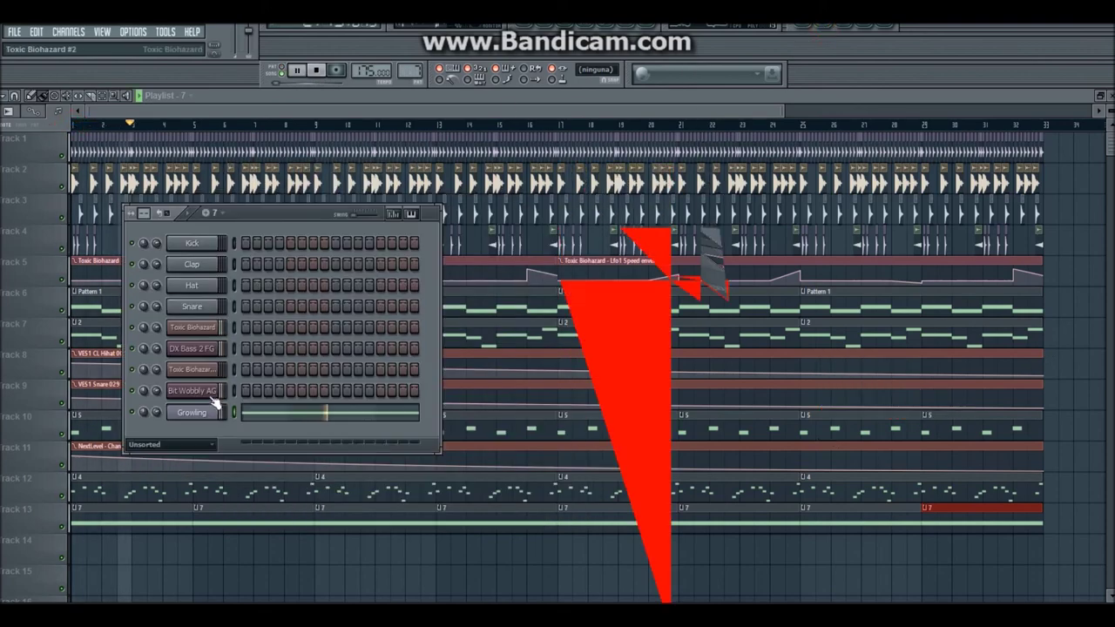
left_click_drag(154, 413, 154, 411)
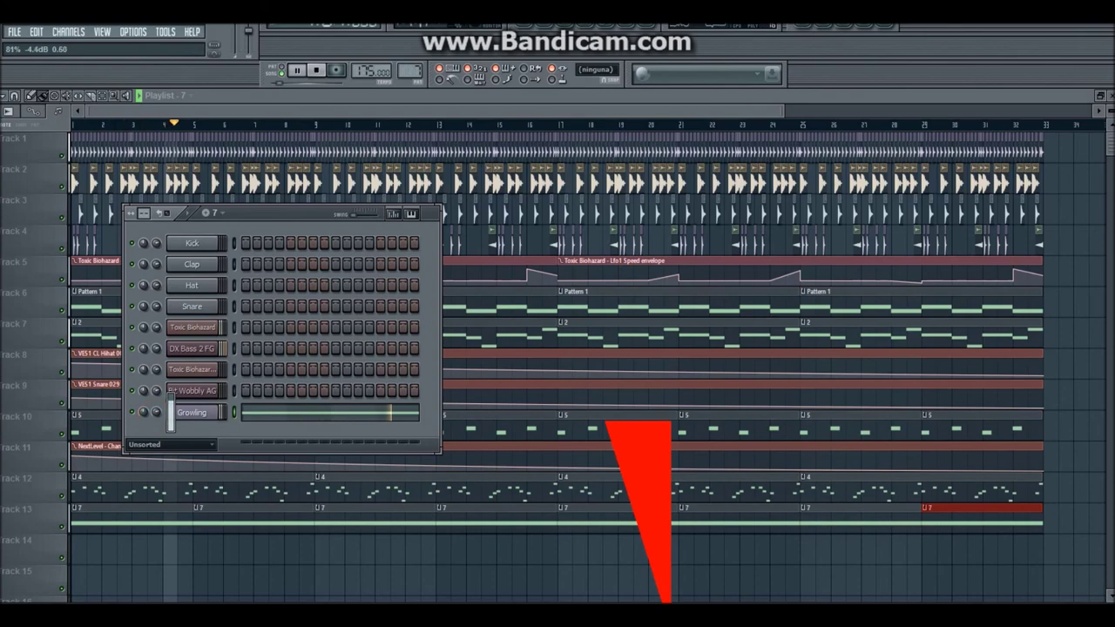
Step: Check the operator 1 and effects settings of the Growling Sytrus during playback and return to the playlist
left_click(189, 415)
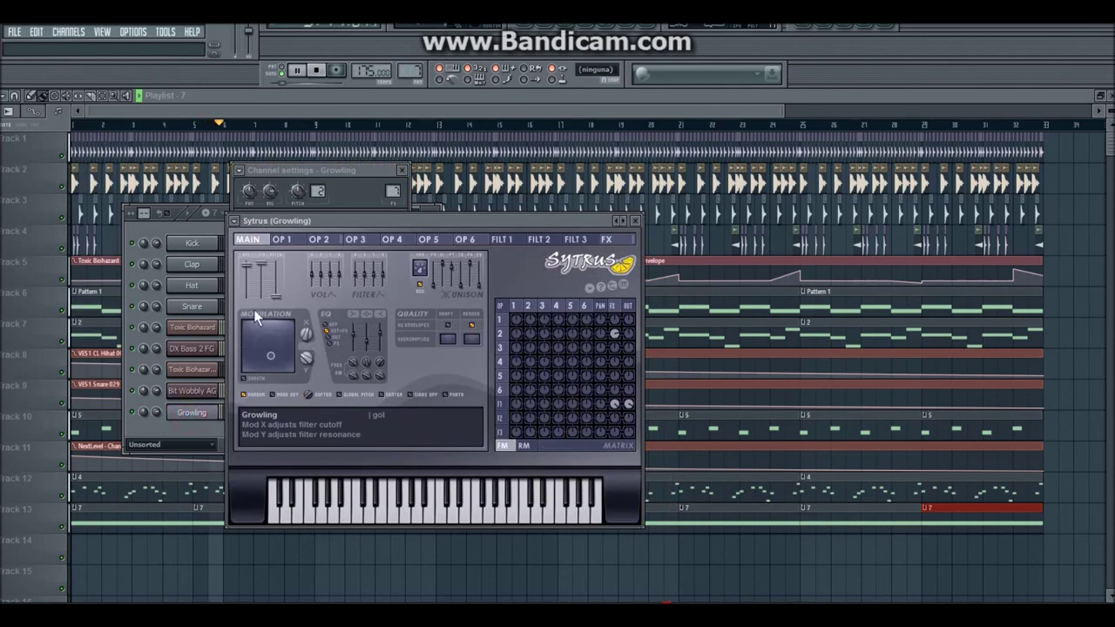
left_click(279, 239)
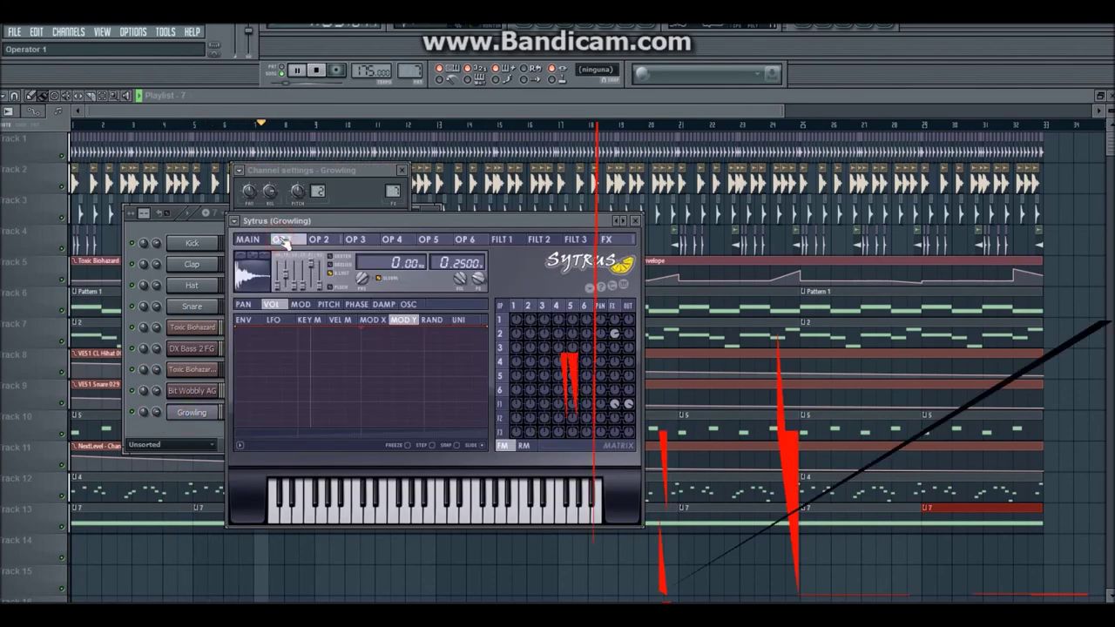
left_click(626, 241)
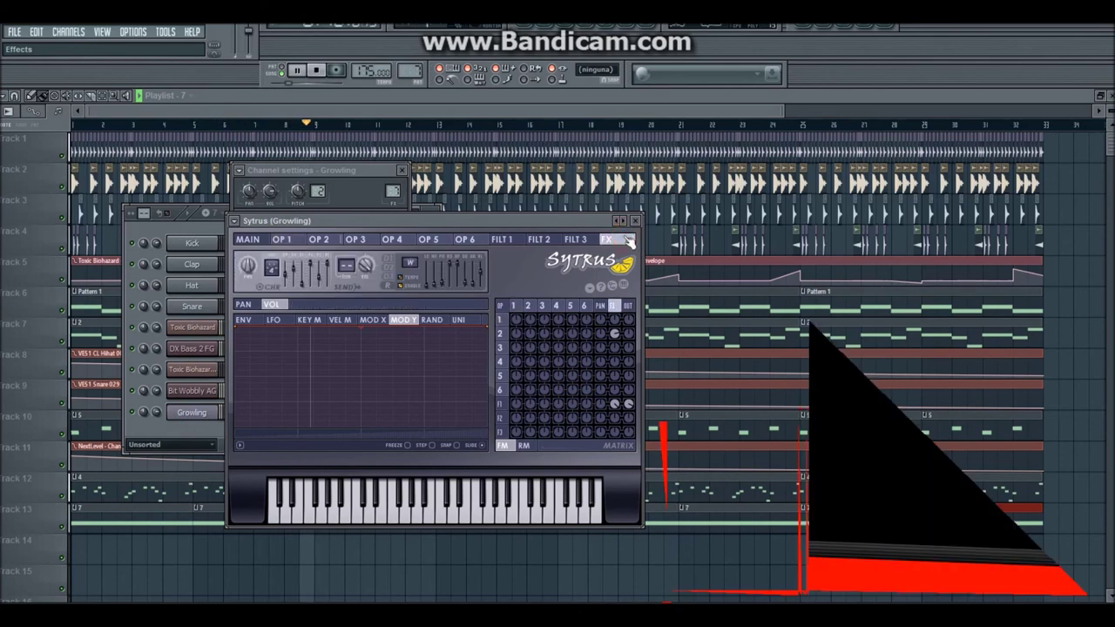
left_click(422, 113)
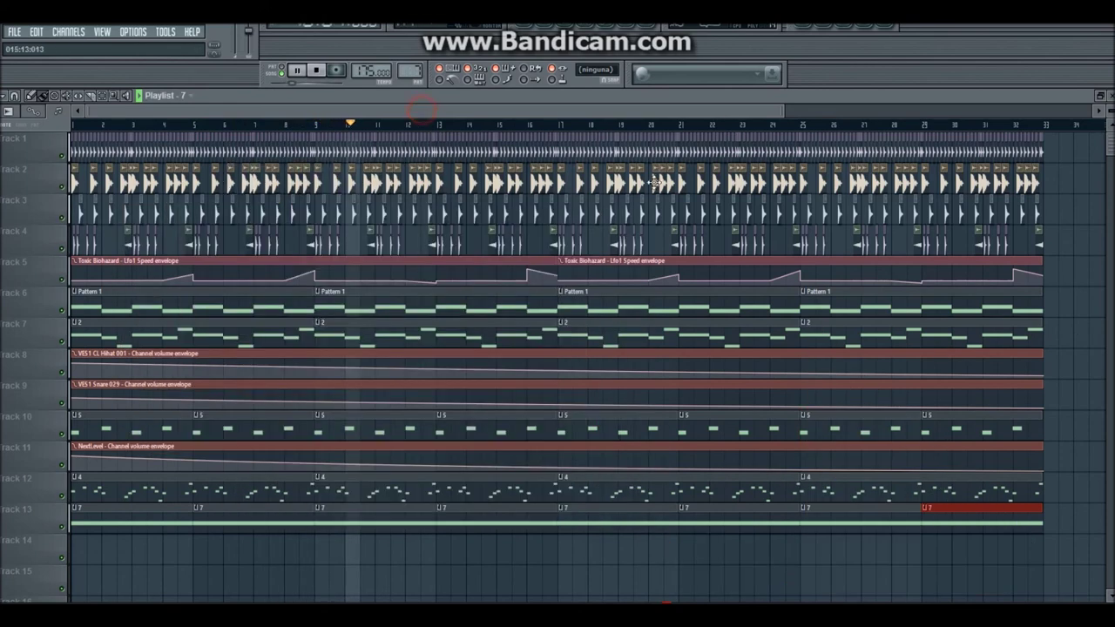
Step: Try the section from bar 9 without its pattern 7 clip on track 13, and put the clip back
key("space")
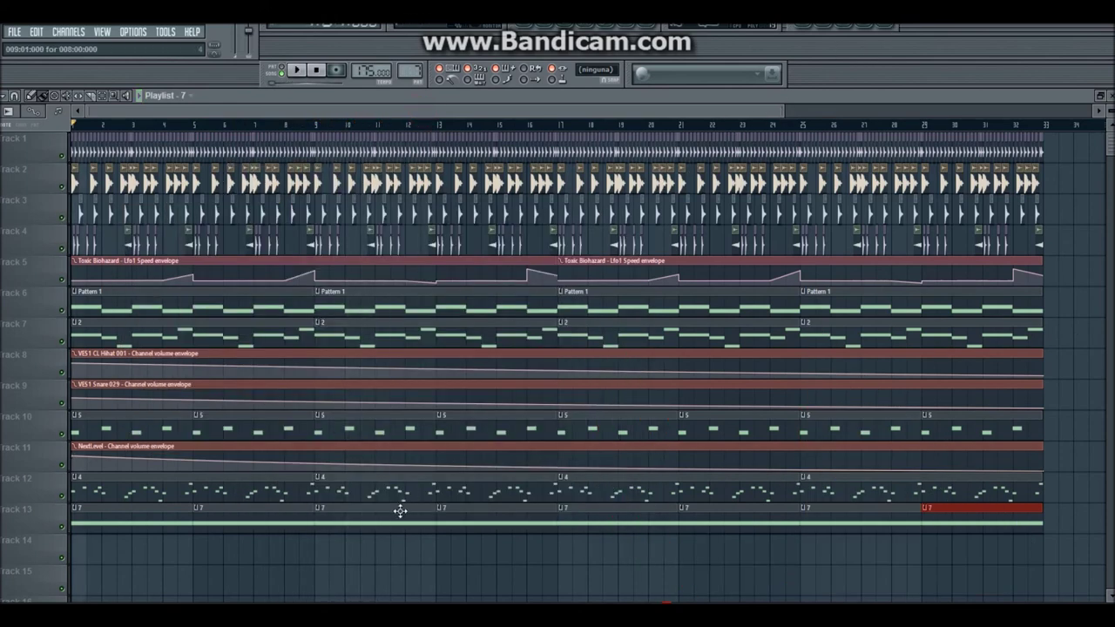
right_click(383, 515)
left_click(318, 130)
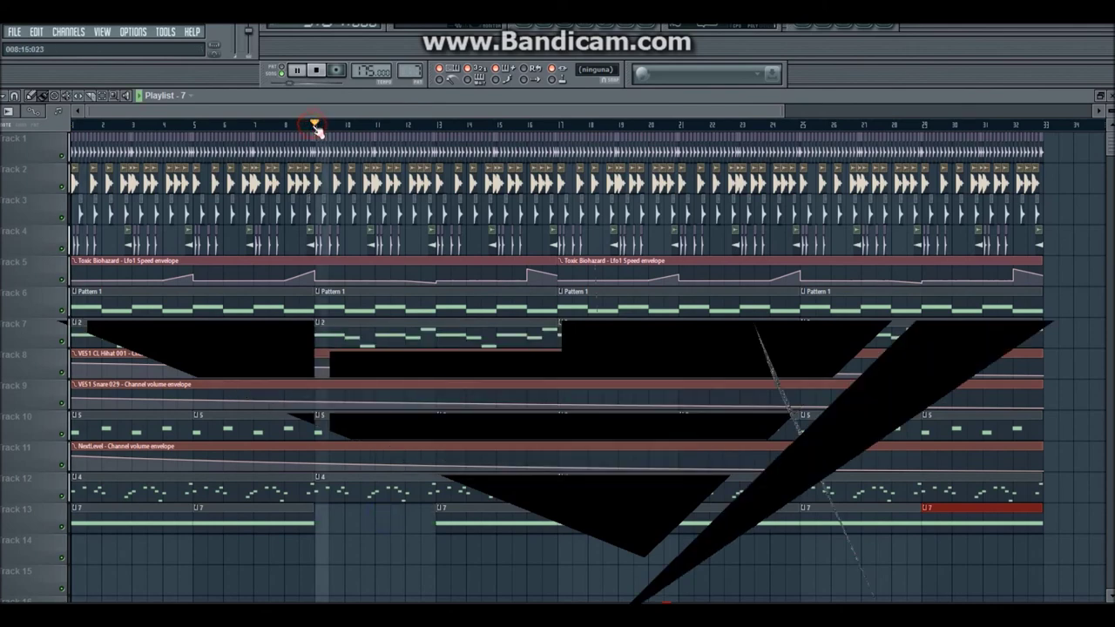
key("space")
left_click(322, 521)
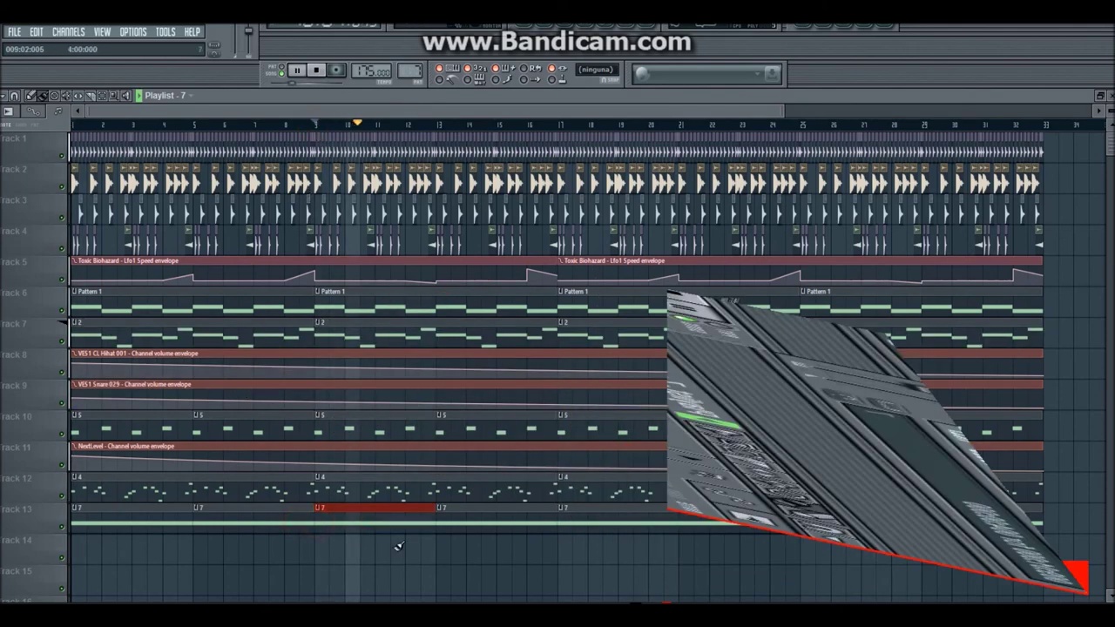
Step: Play the arrangement from bar 9 with all tracks to check the mix, raising the system volume
key("space")
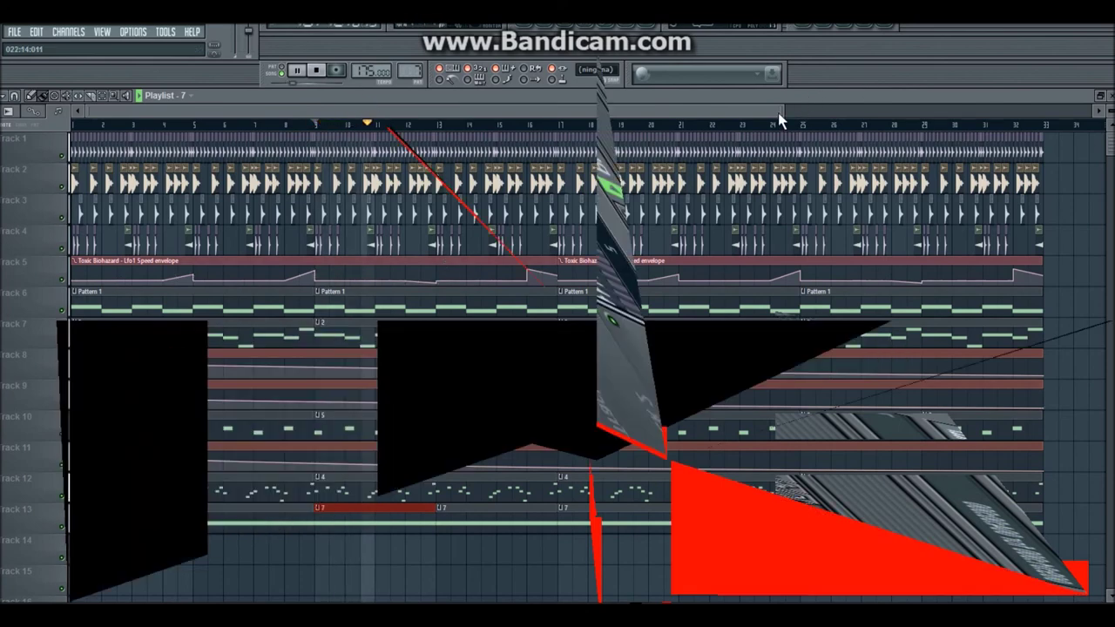
left_click_drag(896, 117, 925, 116)
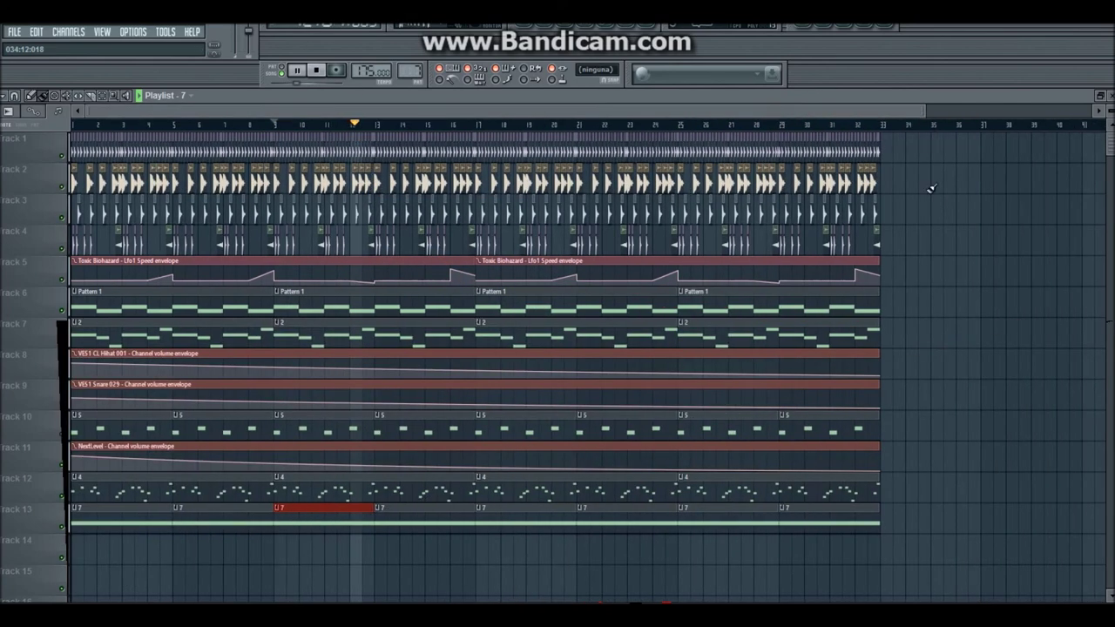
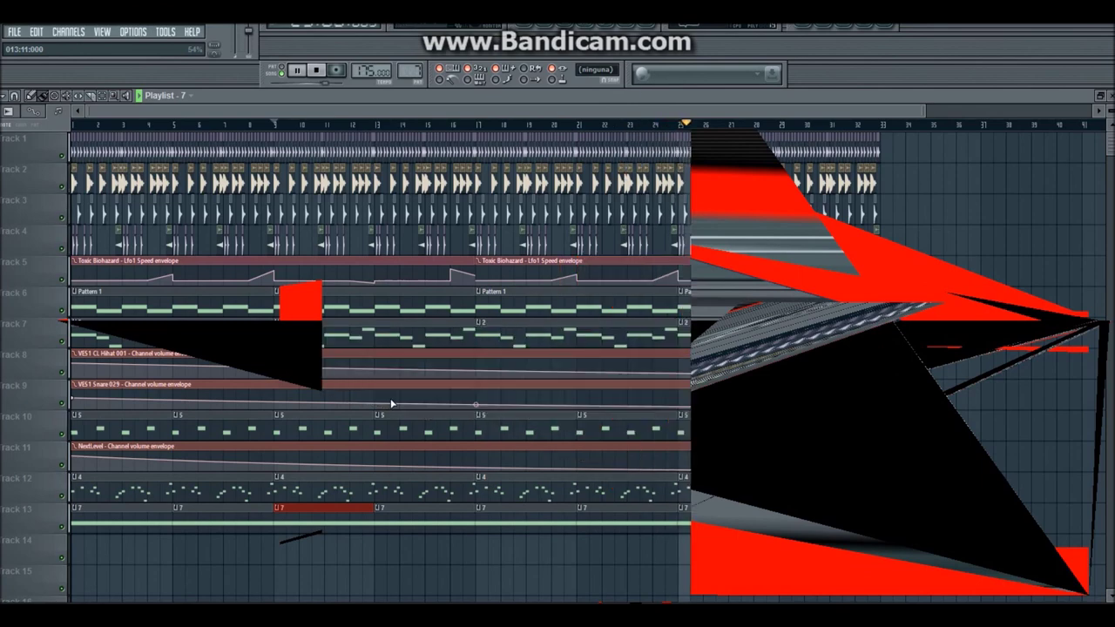
key("XF86AudioRaiseVolume")
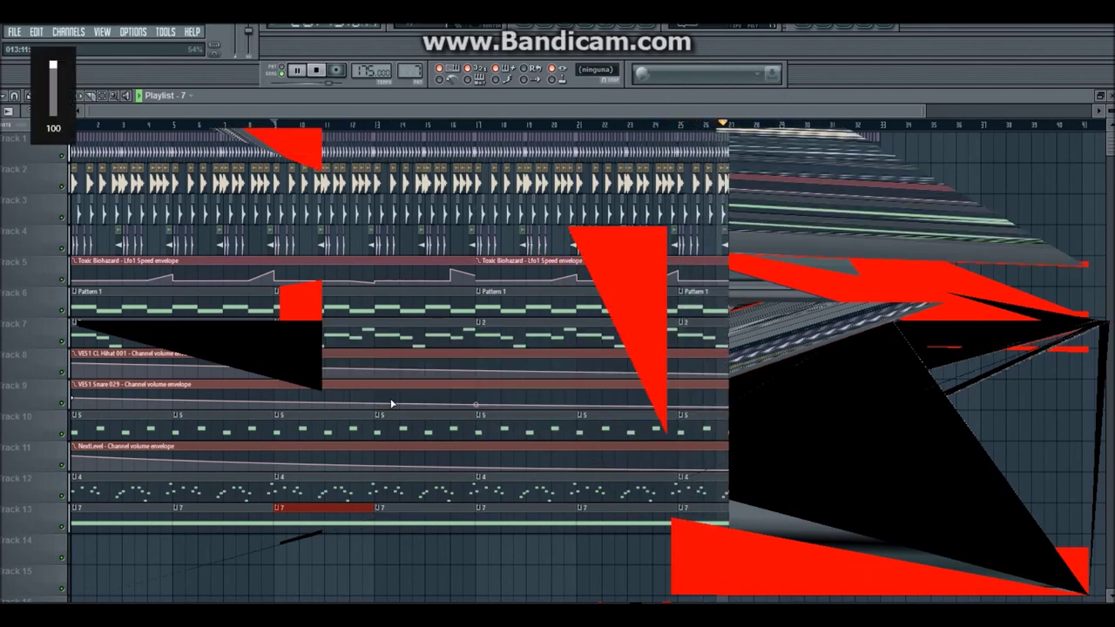
Step: Extend the song from bar 33 with two consecutive pattern 7 clips on track 13 and one Pattern 1 clip on track 6
left_click_drag(741, 110, 755, 109)
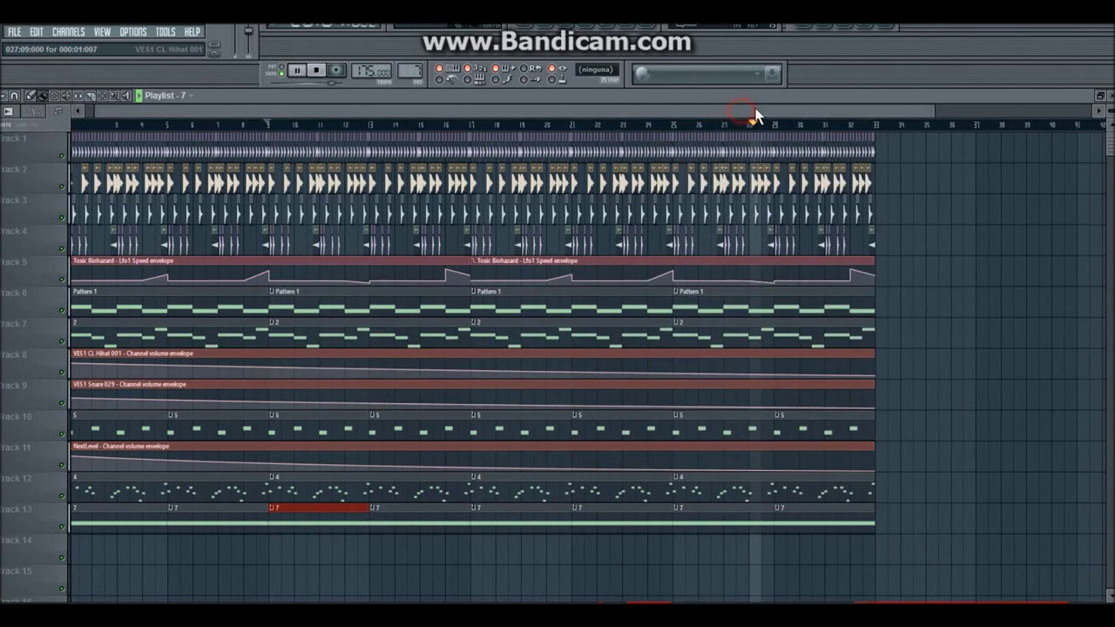
left_click(645, 520)
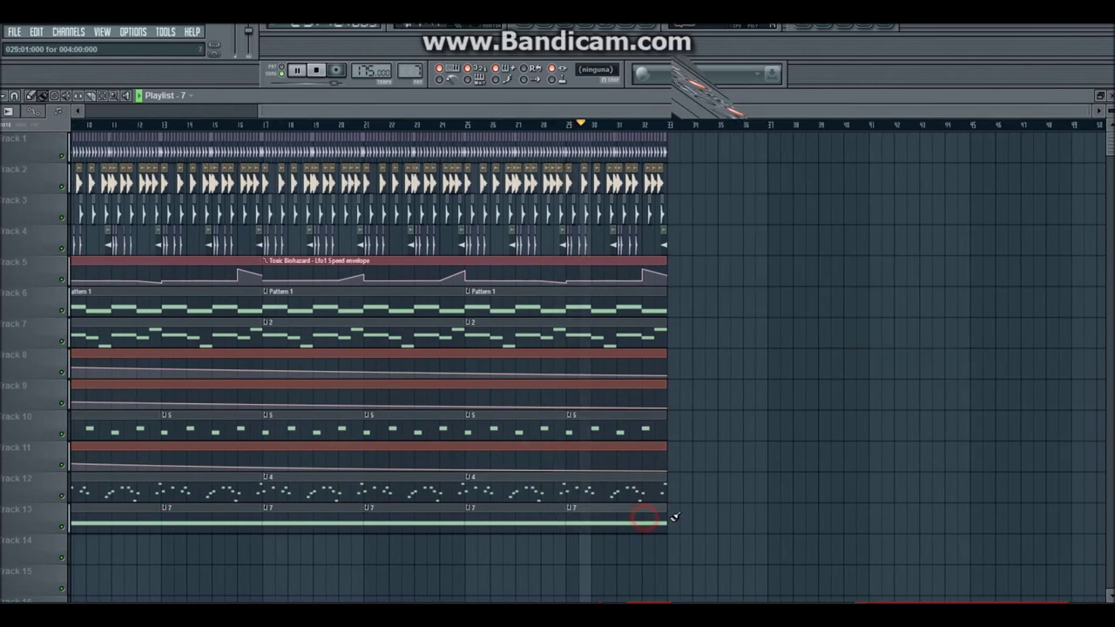
left_click(672, 518)
key("space")
left_click(637, 308)
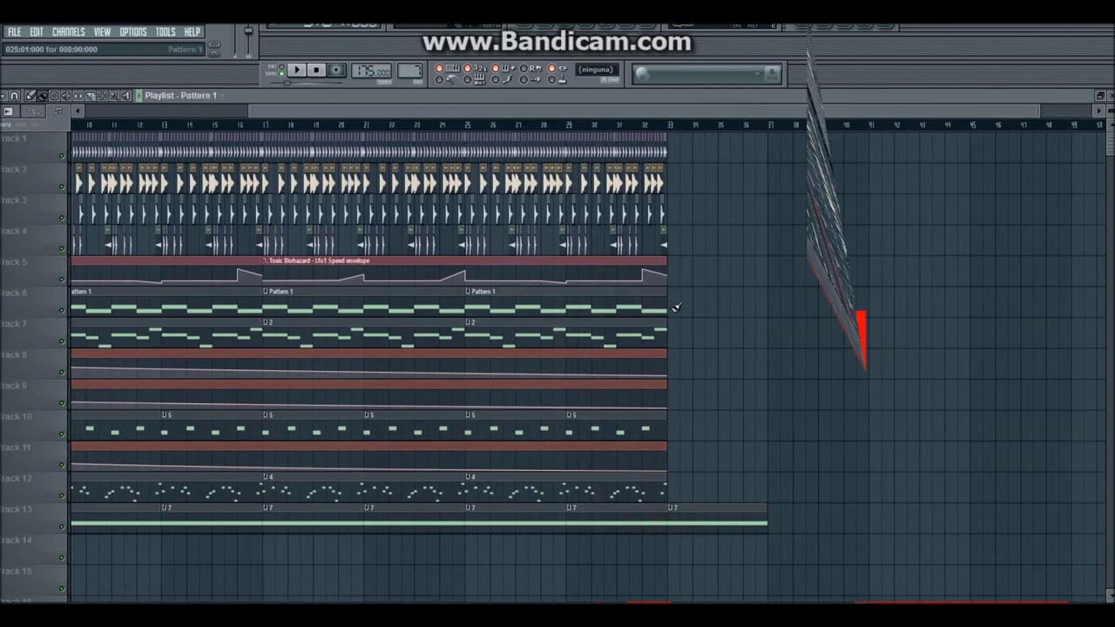
left_click(675, 308)
key("space")
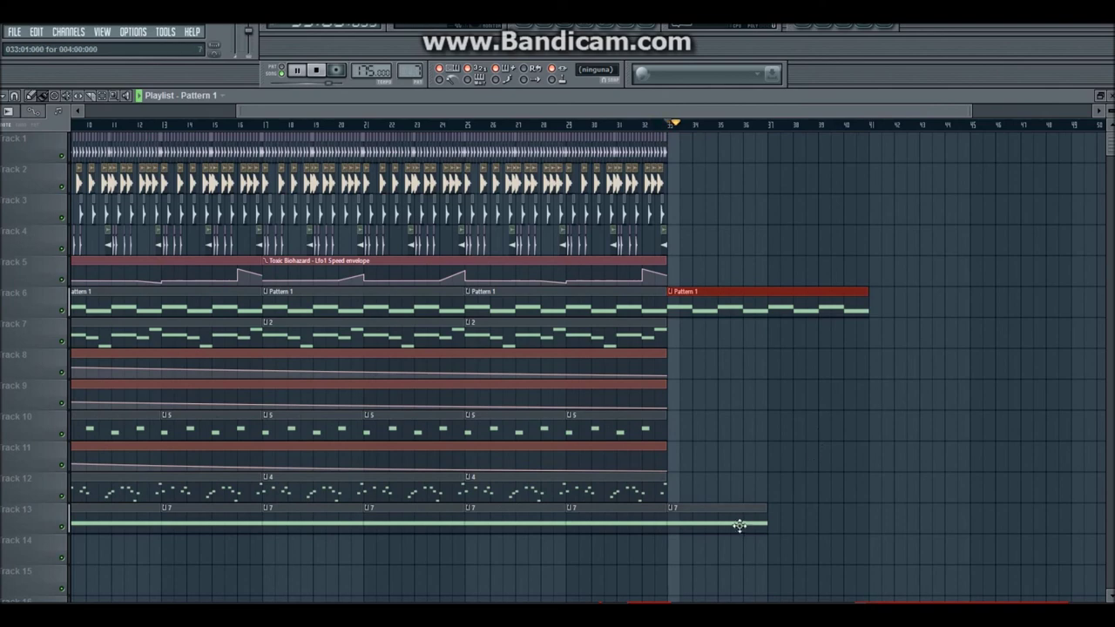
left_click(758, 524)
left_click(772, 523)
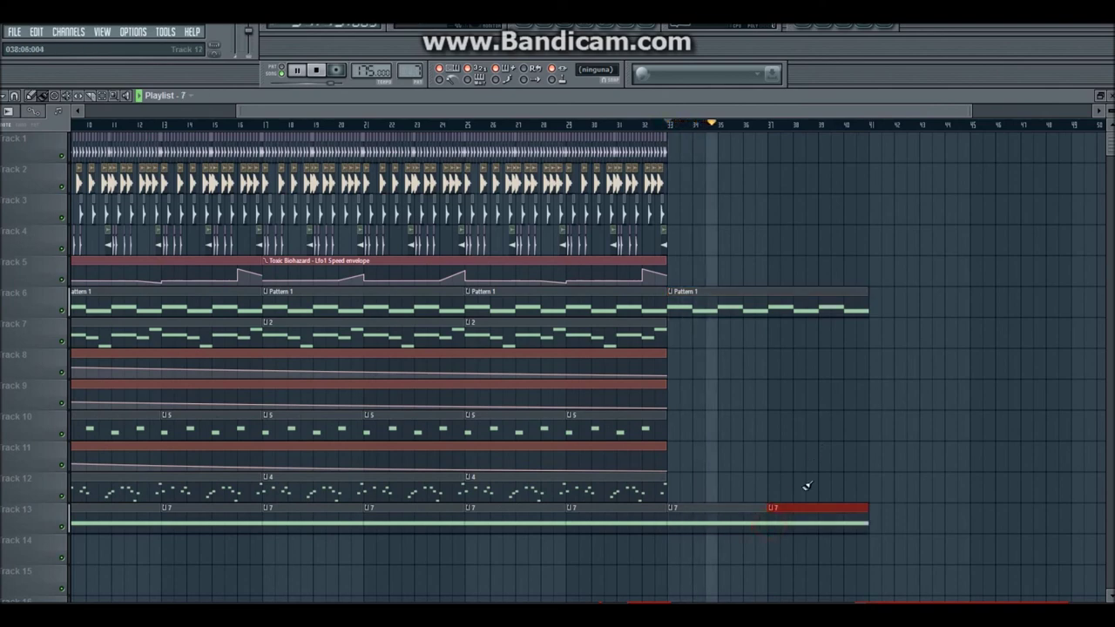
Step: Duplicate the Pattern 1 and pattern 7 clips of bars 33 to 41 so the copies start at bar 41
left_click_drag(756, 111, 883, 182)
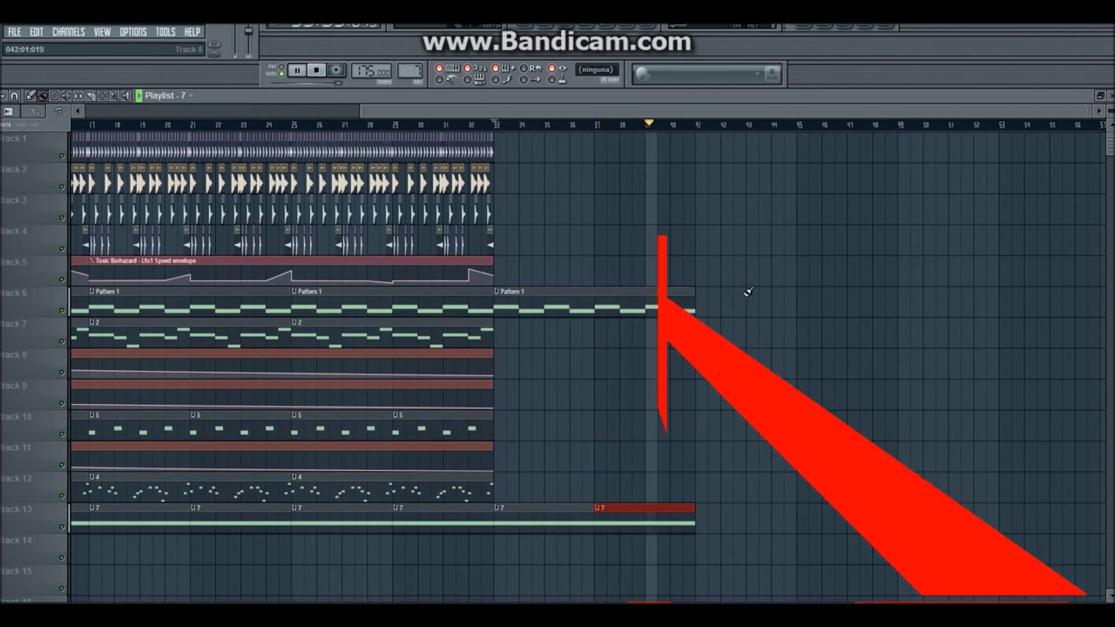
key("space")
left_click_drag(736, 292, 570, 561)
left_click_drag(591, 296, 783, 293)
key("space")
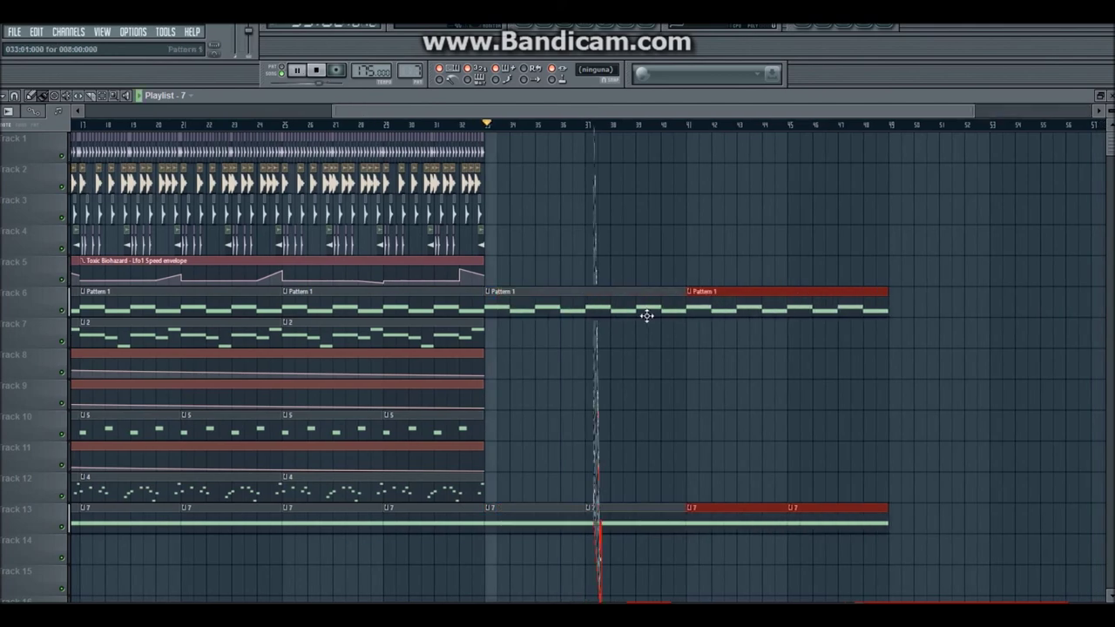
Step: Place two pattern 2 clips on track 7 at bars 33 and 41, removing the stray pattern 7 clip there
key("space")
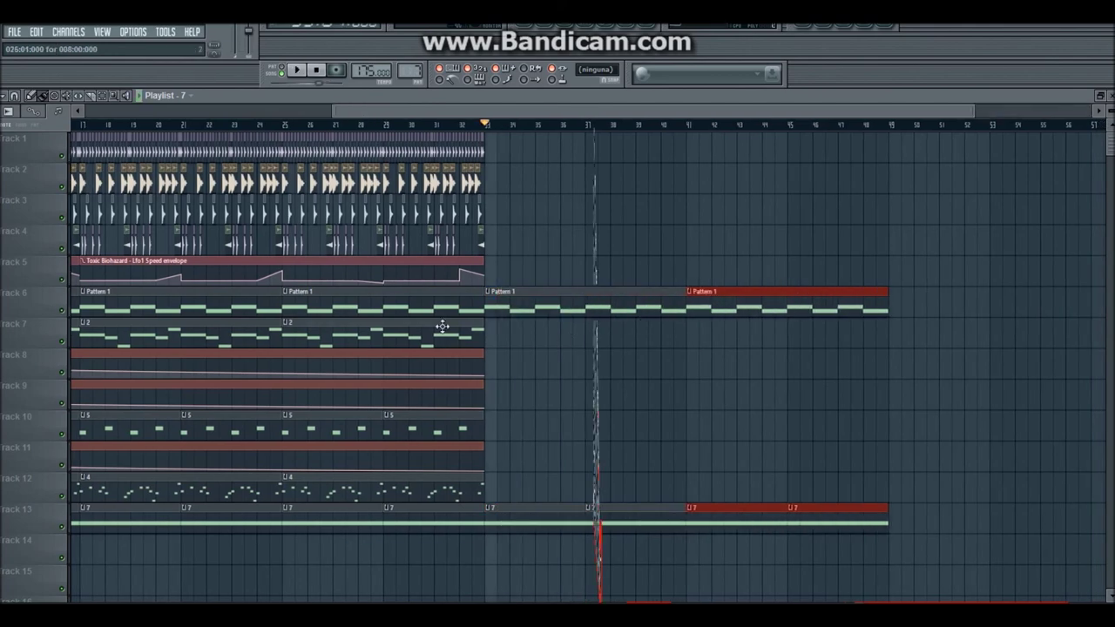
left_click(490, 335)
key("space")
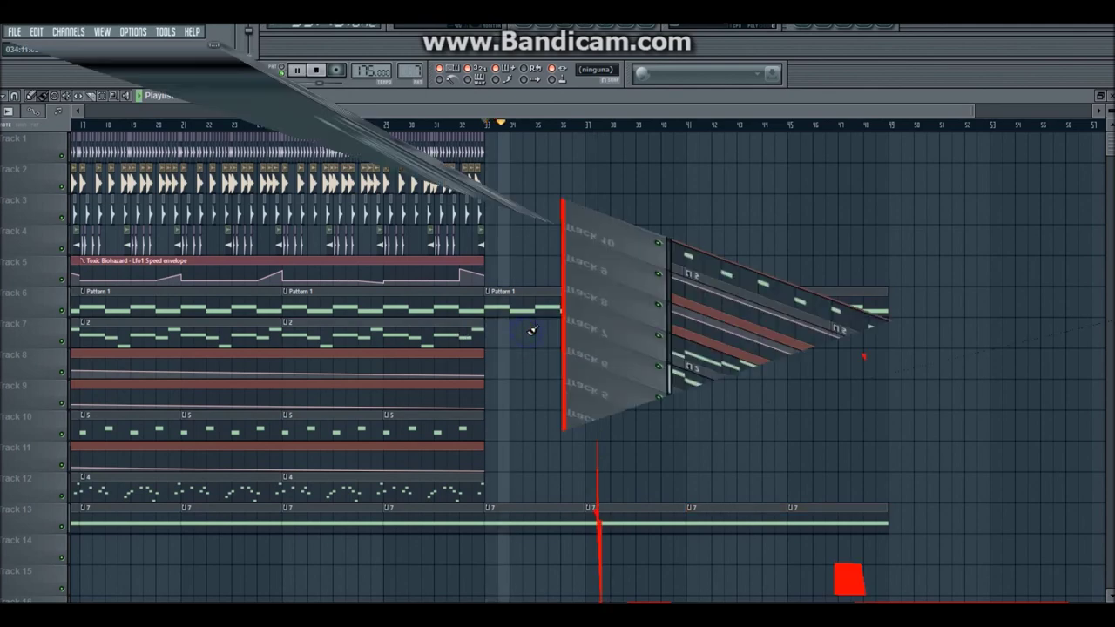
left_click(490, 336)
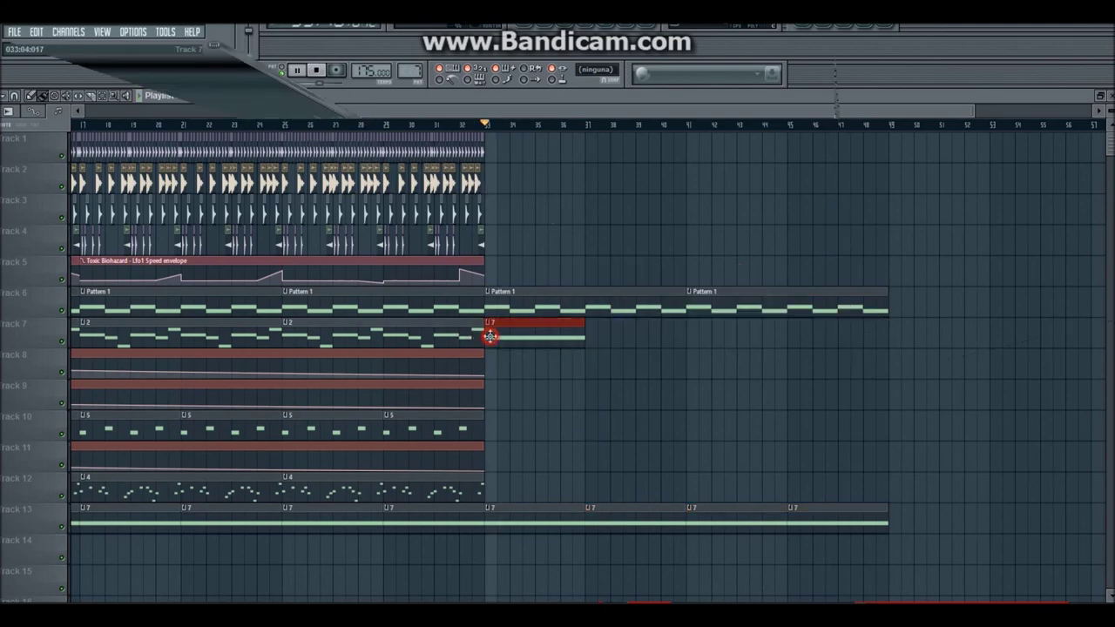
right_click(545, 331)
left_click_drag(557, 332, 517, 335)
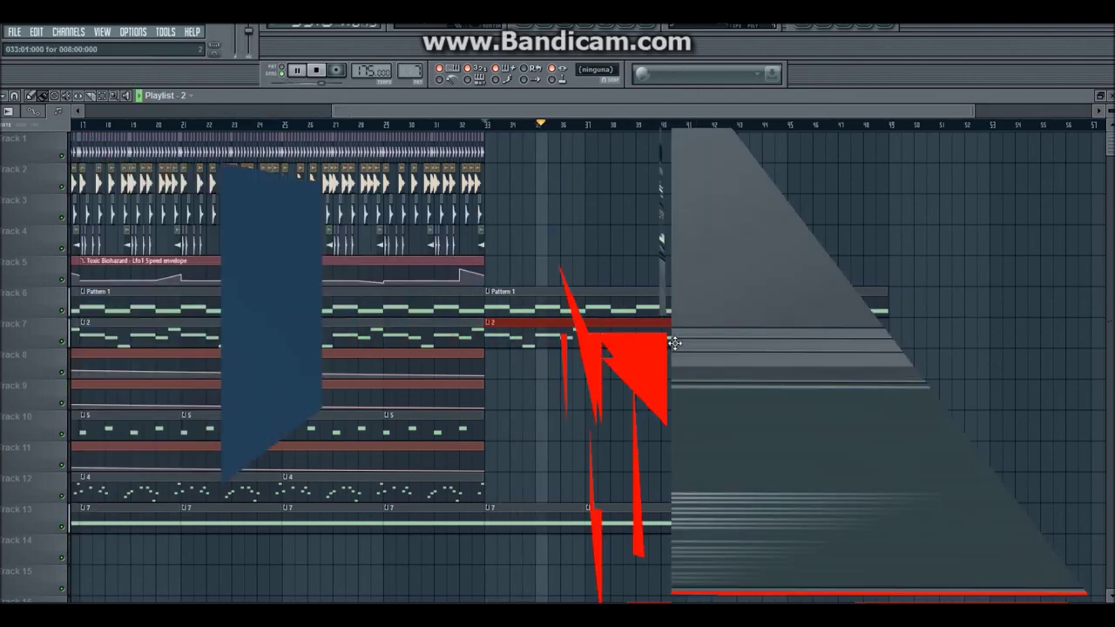
left_click(694, 343)
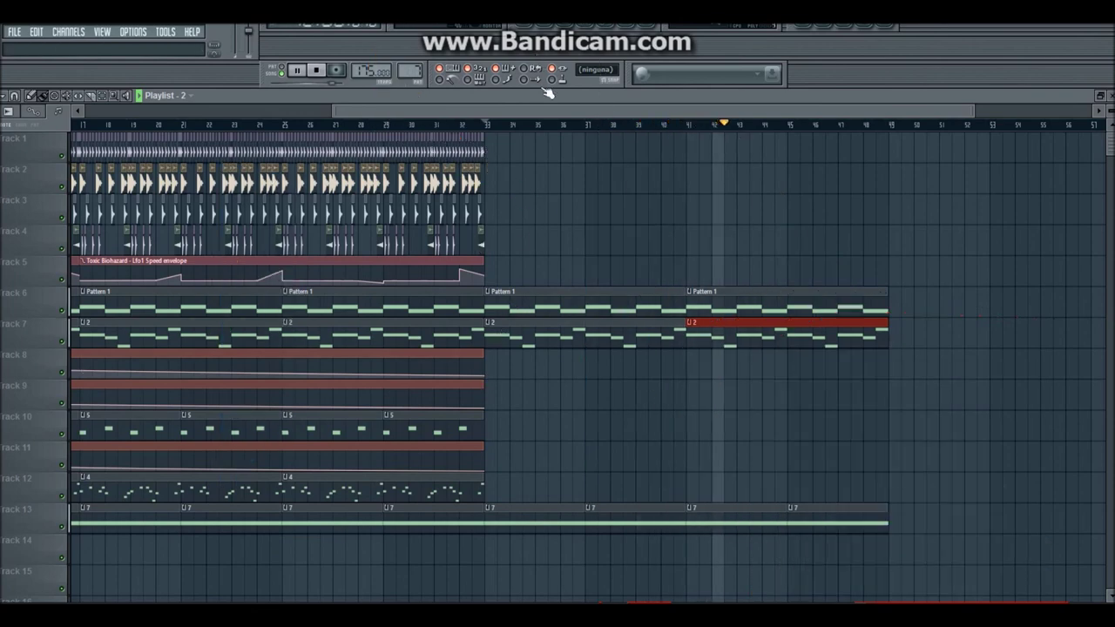
Step: Review the extended section up to bar 49 during playback, stop, and return to the start of the playlist
left_click_drag(545, 112, 580, 111)
left_click_drag(629, 111, 735, 123)
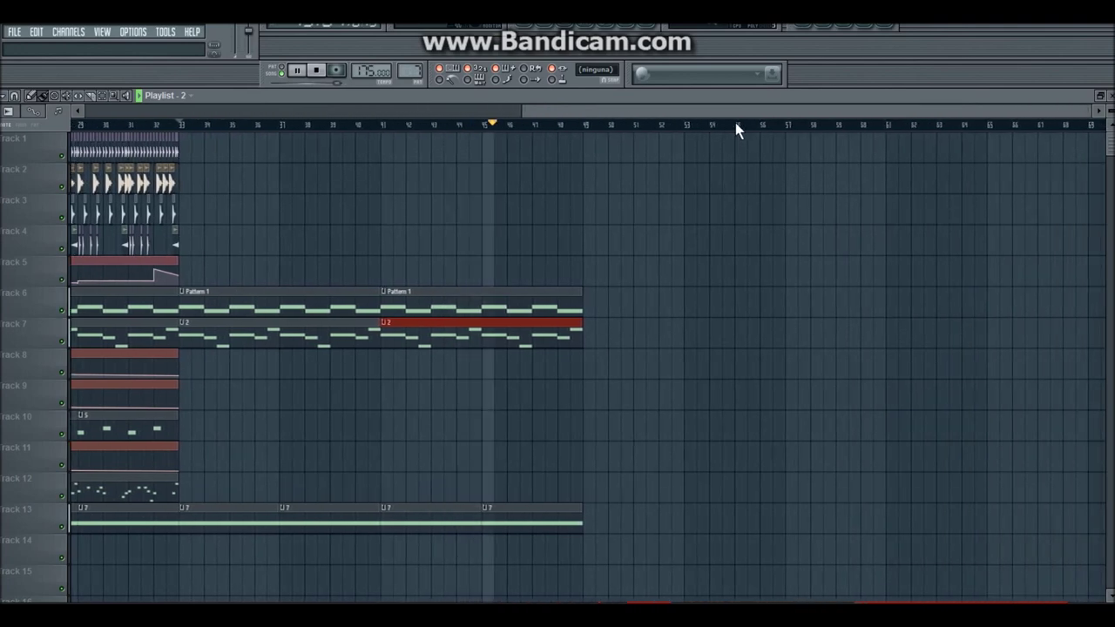
mouse_move(735, 122)
left_mouse_down()
mouse_move(772, 121)
mouse_move(415, 162)
left_mouse_up()
key("space")
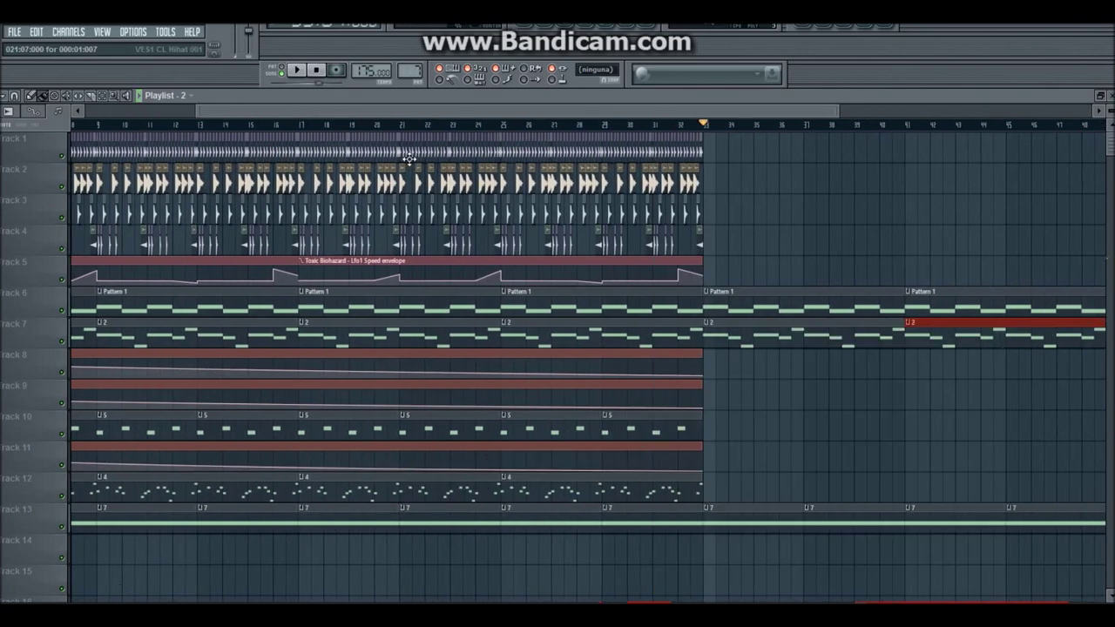
left_click_drag(354, 110, 94, 122)
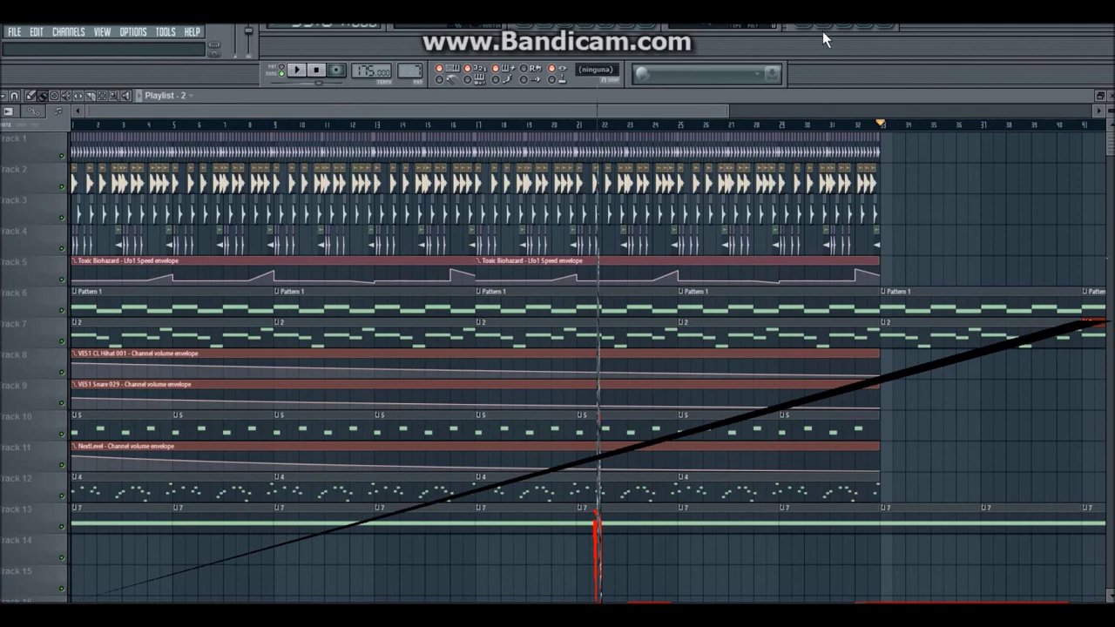
Step: Create the new pattern 8 and add an FL Keys channel
key("F6")
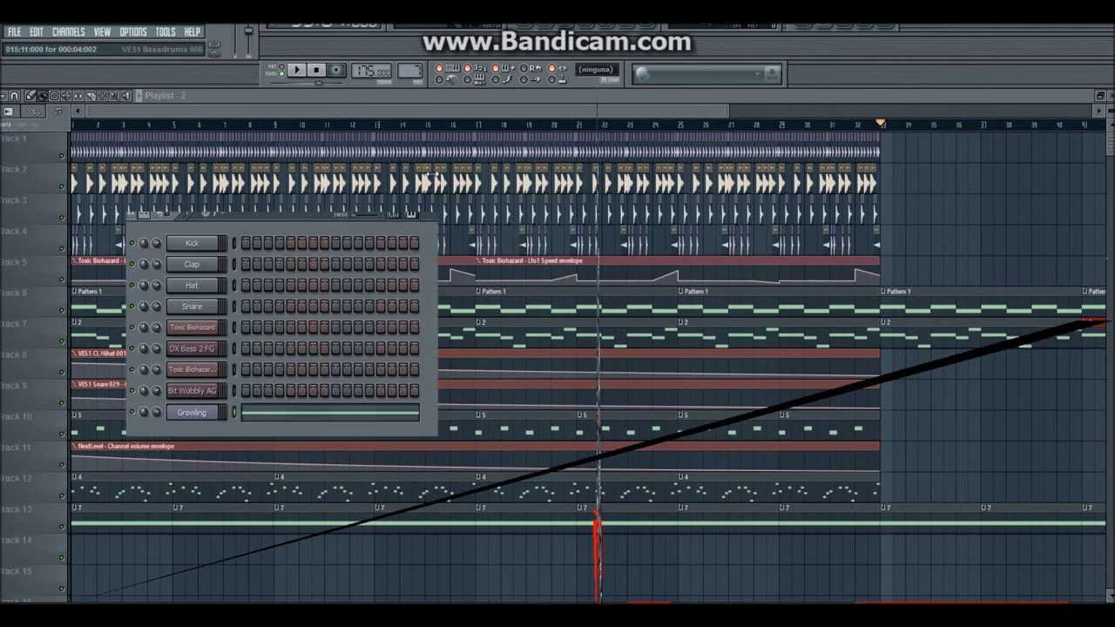
left_click(207, 215)
key("Return")
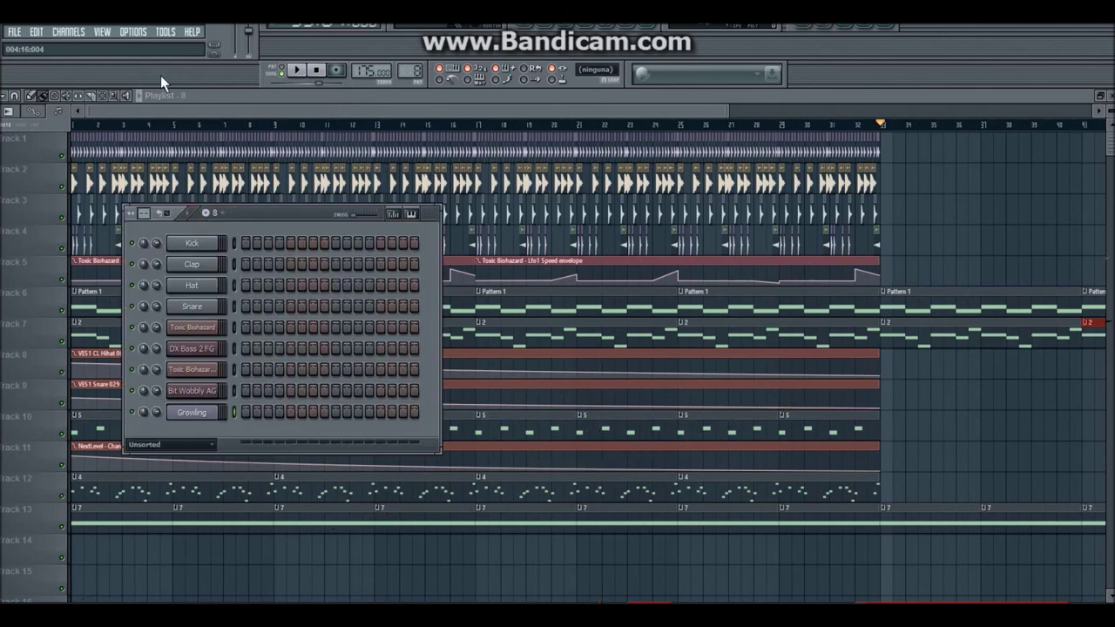
left_click(86, 33)
mouse_move(80, 45)
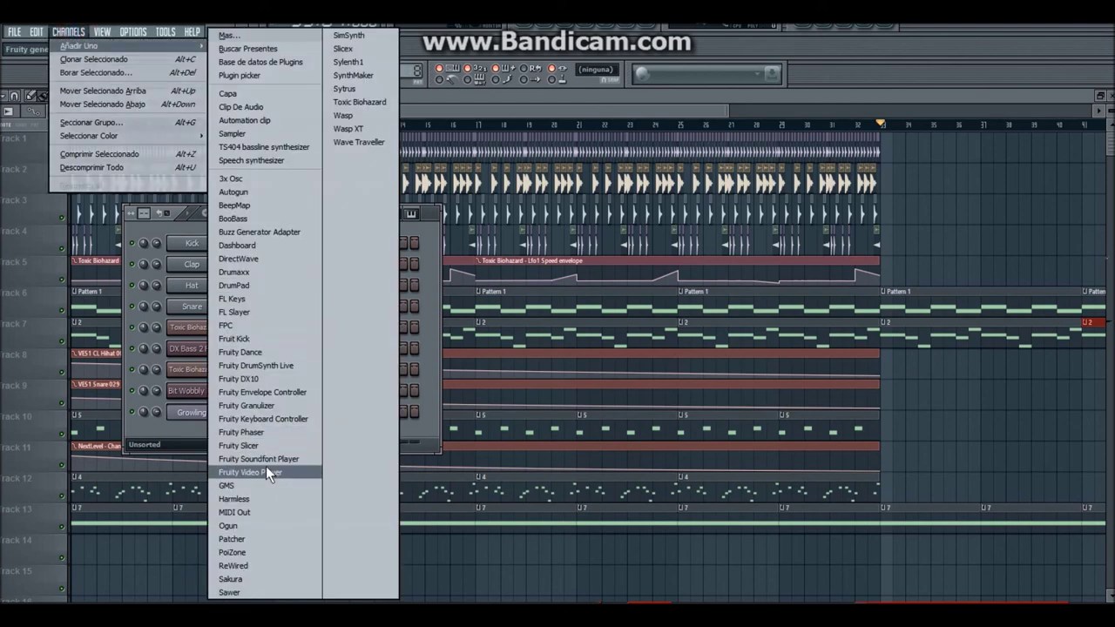
left_click(256, 298)
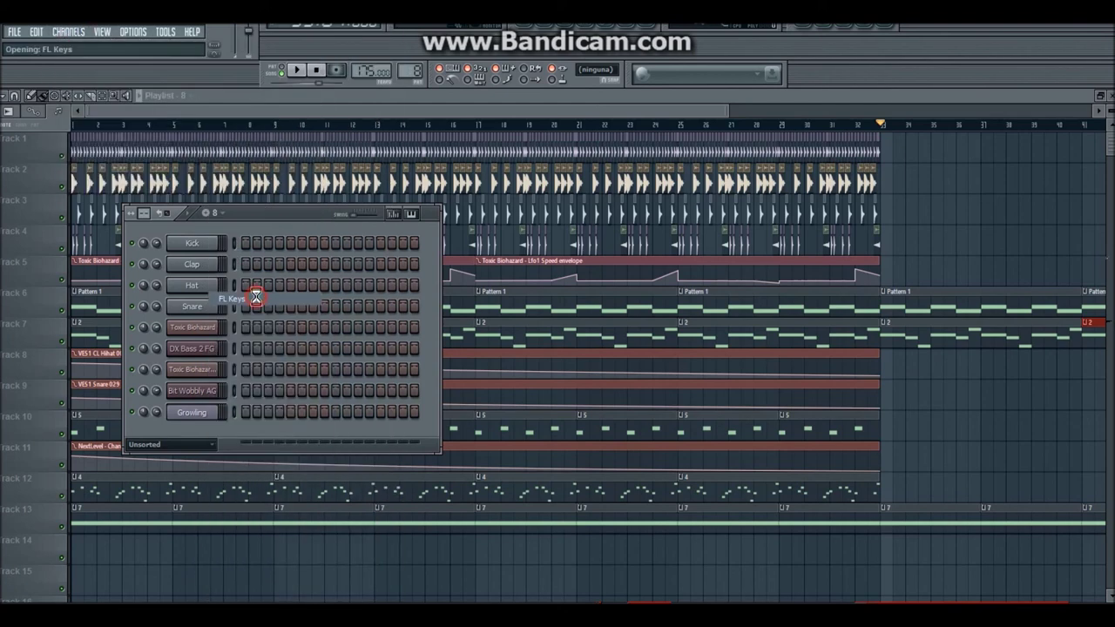
Step: Open the FL Keys piano roll and place a C5 note at the start of bar 1, shortened to two steps
left_click(219, 391)
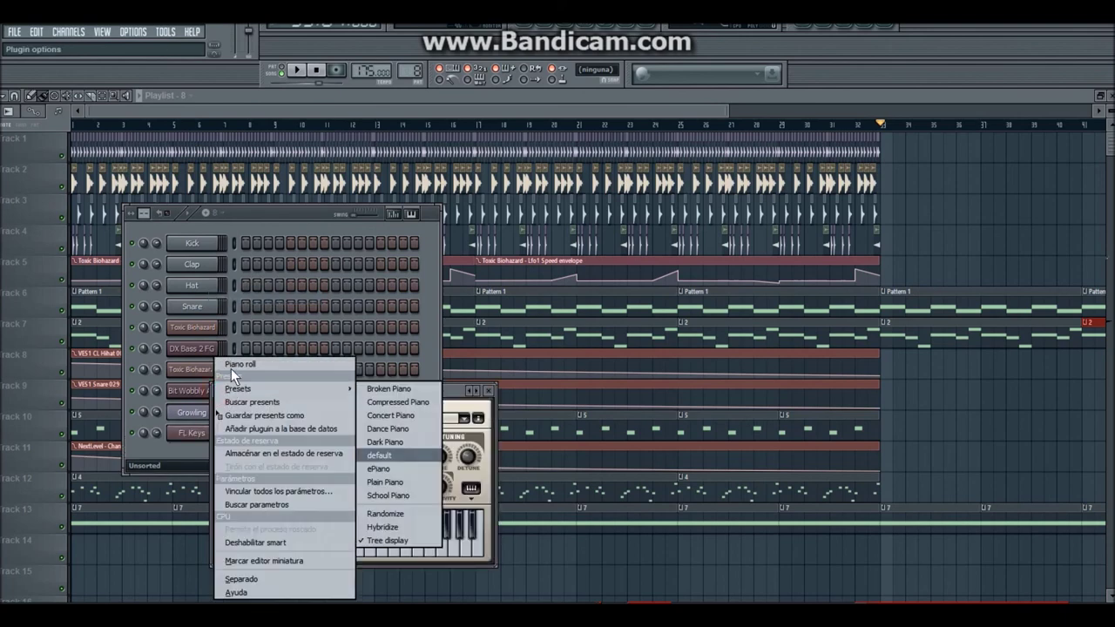
left_click(232, 366)
left_click(48, 325)
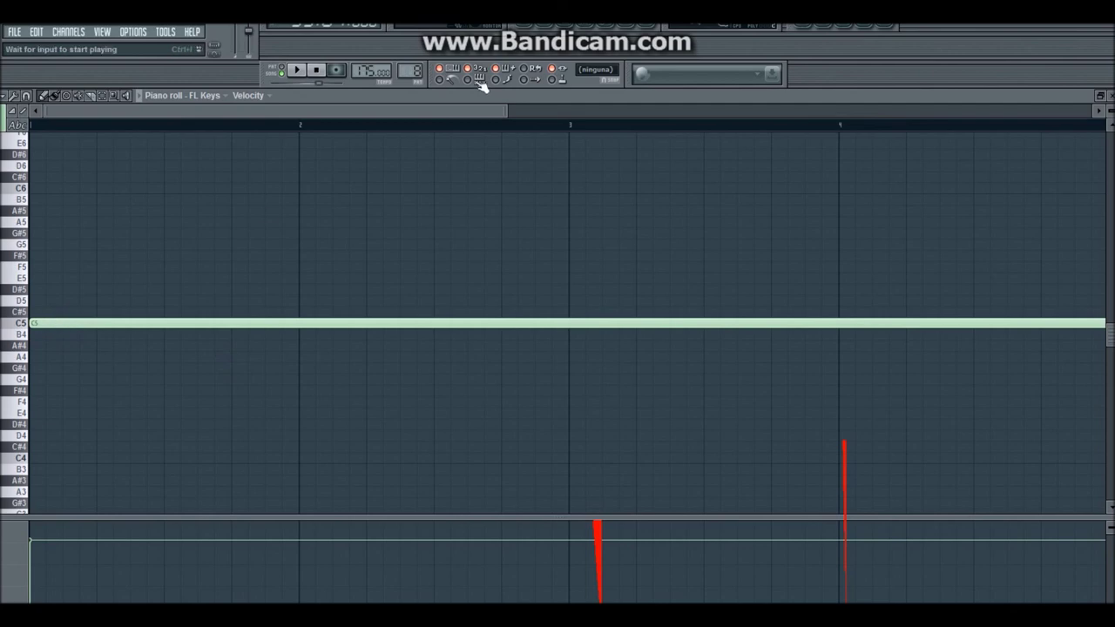
left_click_drag(566, 110, 863, 111)
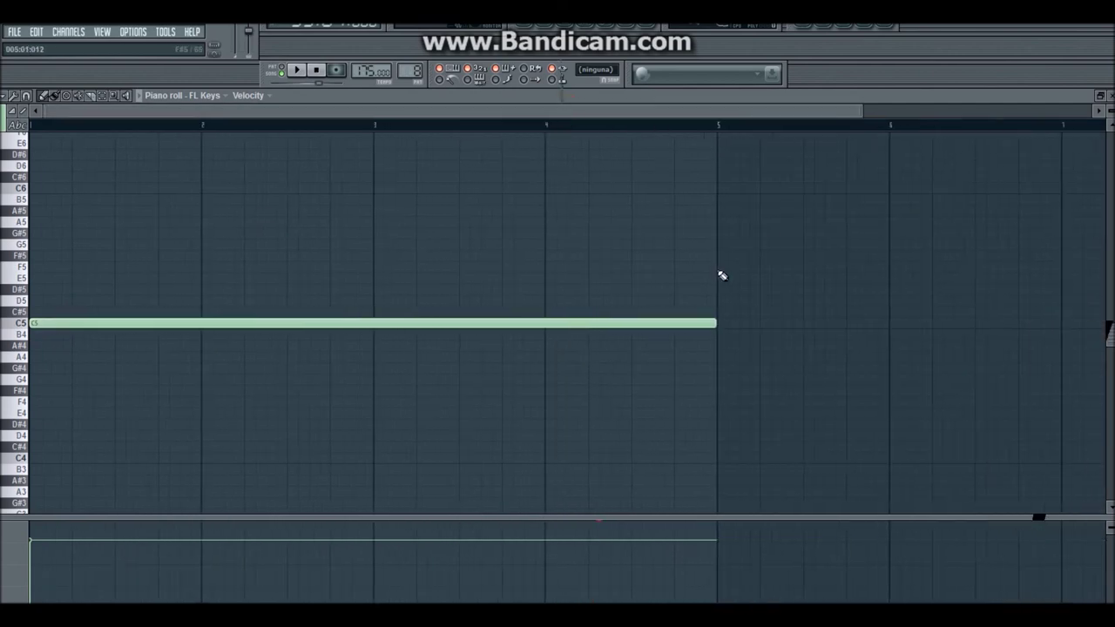
mouse_move(714, 320)
left_mouse_down()
mouse_move(159, 258)
mouse_move(54, 284)
mouse_move(63, 301)
left_mouse_up()
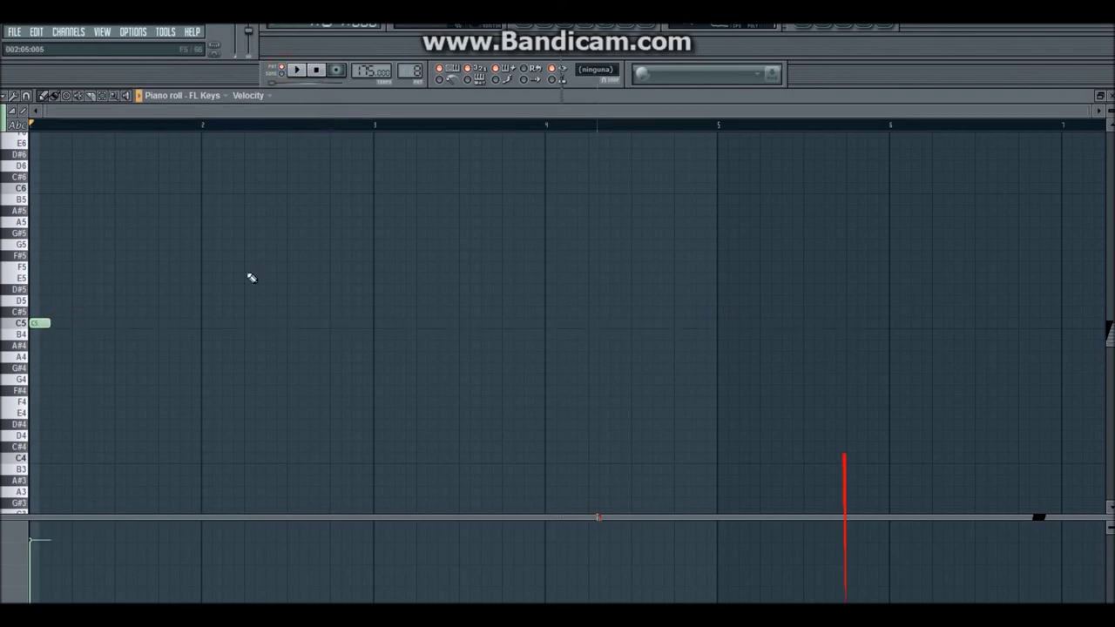
Step: Add a two-step A4 note, move it to step 5 of bar 1, and audition the phrase
left_click_drag(50, 346, 52, 357)
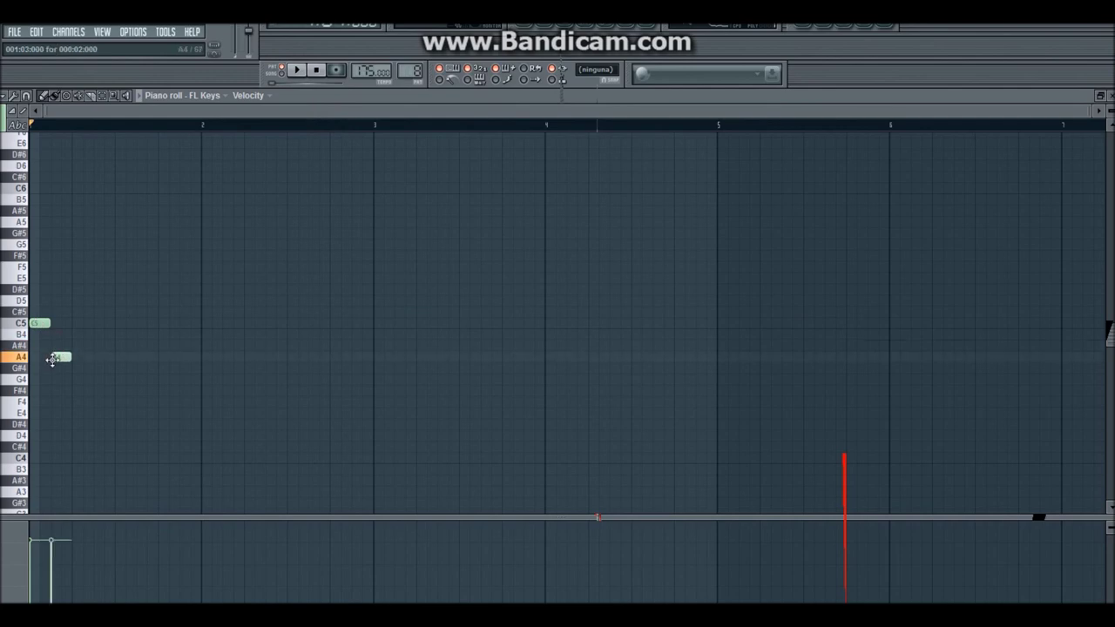
key("space")
key("space")
left_click_drag(60, 357, 78, 358)
key("space")
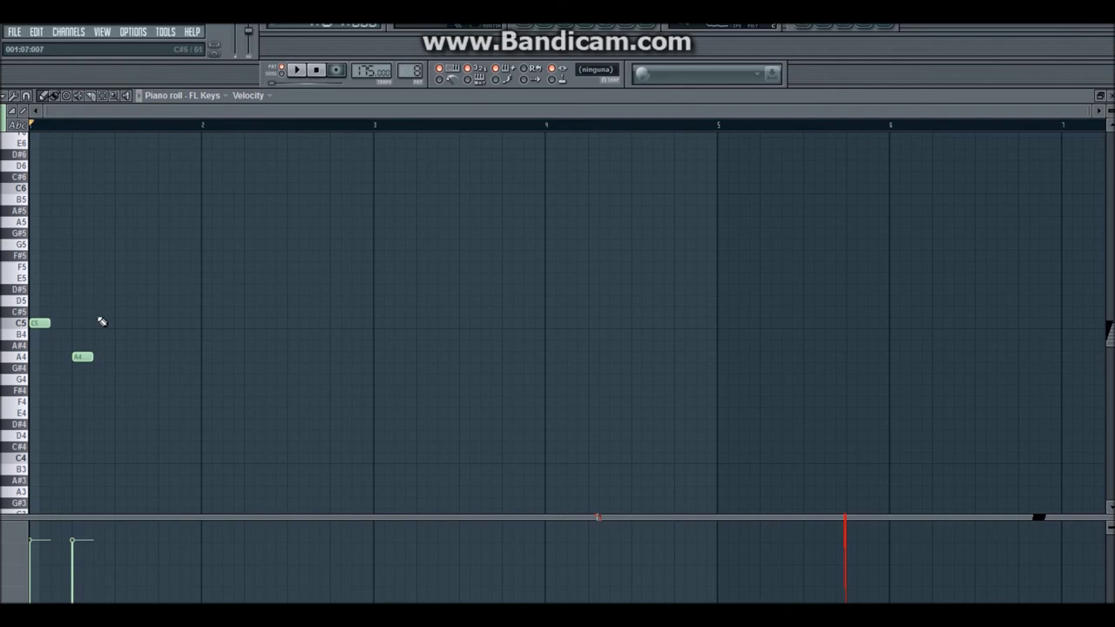
Step: Try two more two-step A4 notes at steps 9 and 11 of bar 1 and audition them
left_click(126, 357)
left_click(142, 357)
key("space")
key("space")
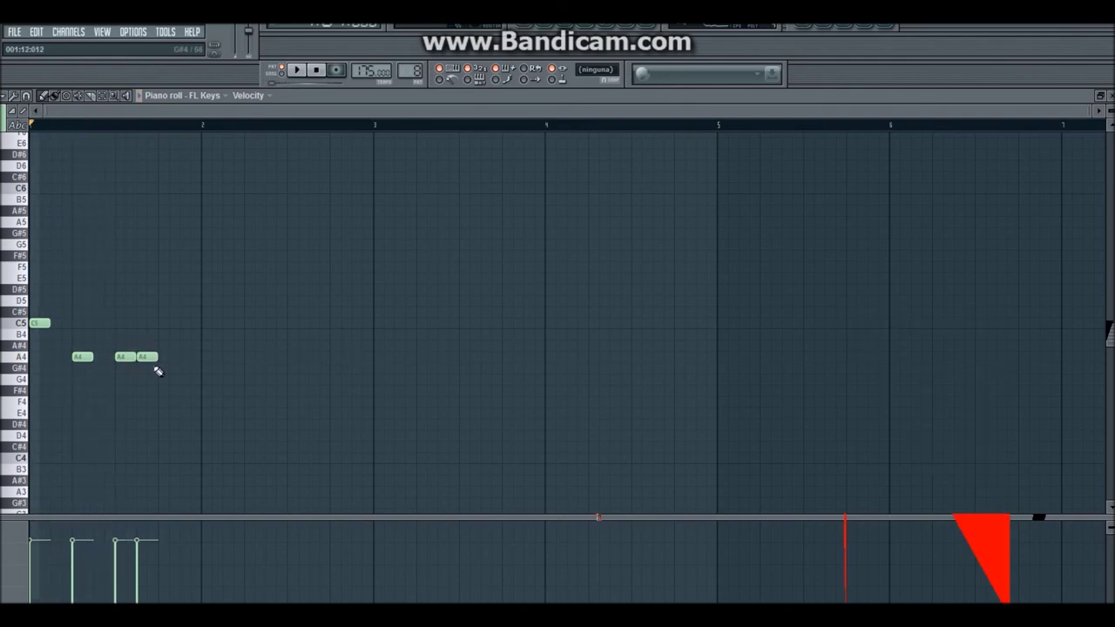
Step: Try shortening the last two A4 notes to one step each and placing them back to back from step 9
key("space")
key("space")
key("space")
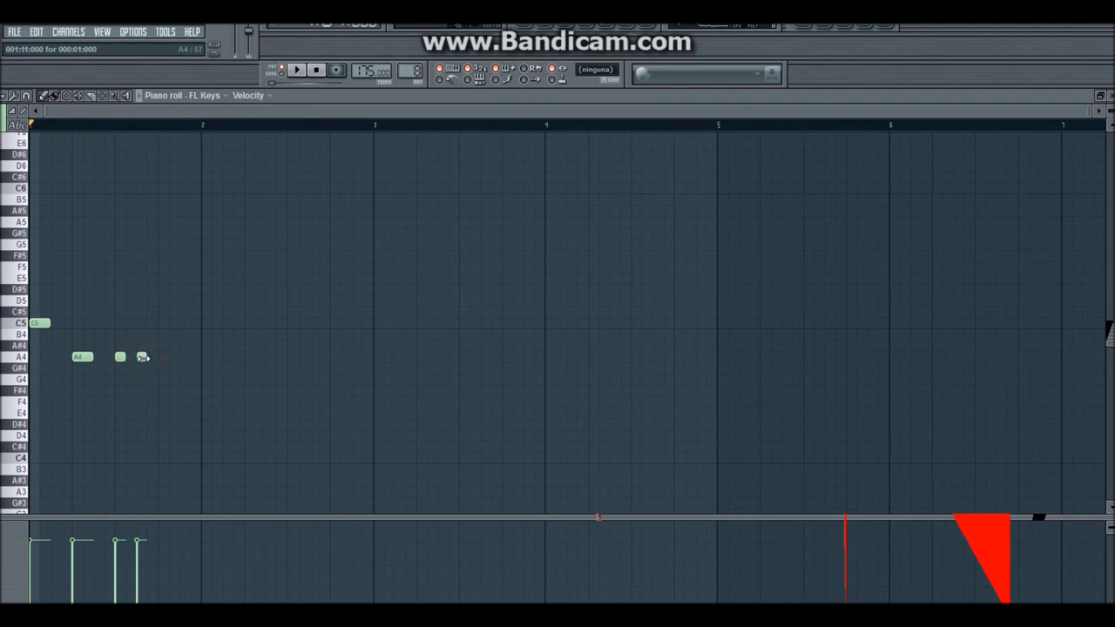
left_click_drag(136, 358, 126, 357)
key("space")
key("space")
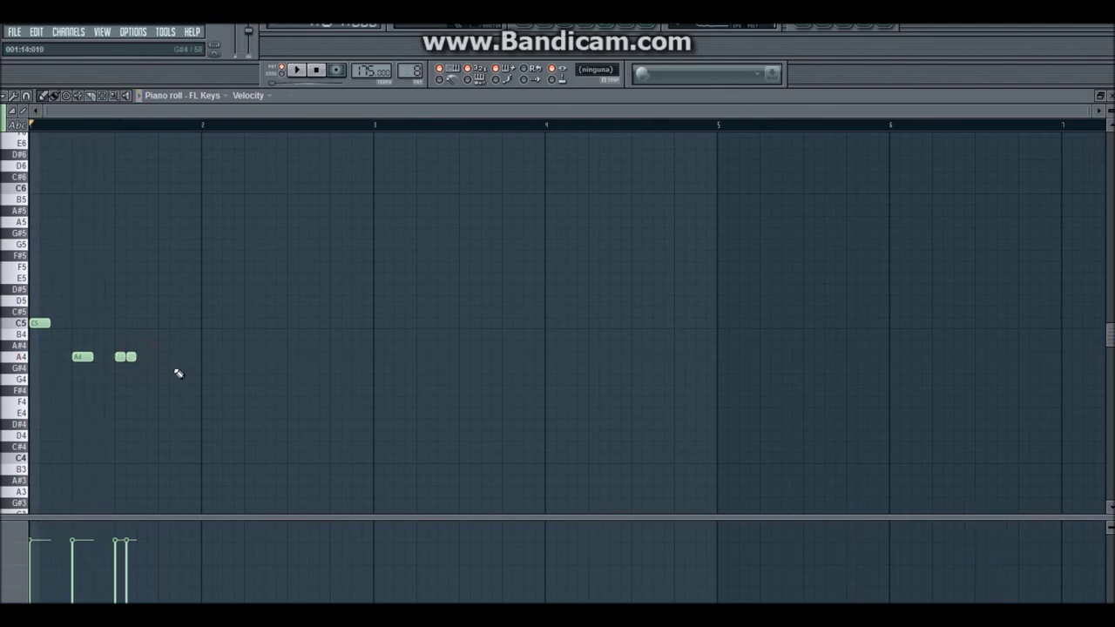
Step: Replace the short A4 pair with two-step A4 notes at steps 7 and 9, and add a two-step G4 at step 13
right_click(128, 356)
key("space")
key("space")
mouse_move(114, 358)
left_mouse_down()
mouse_move(99, 358)
mouse_move(114, 358)
left_mouse_up()
key("space")
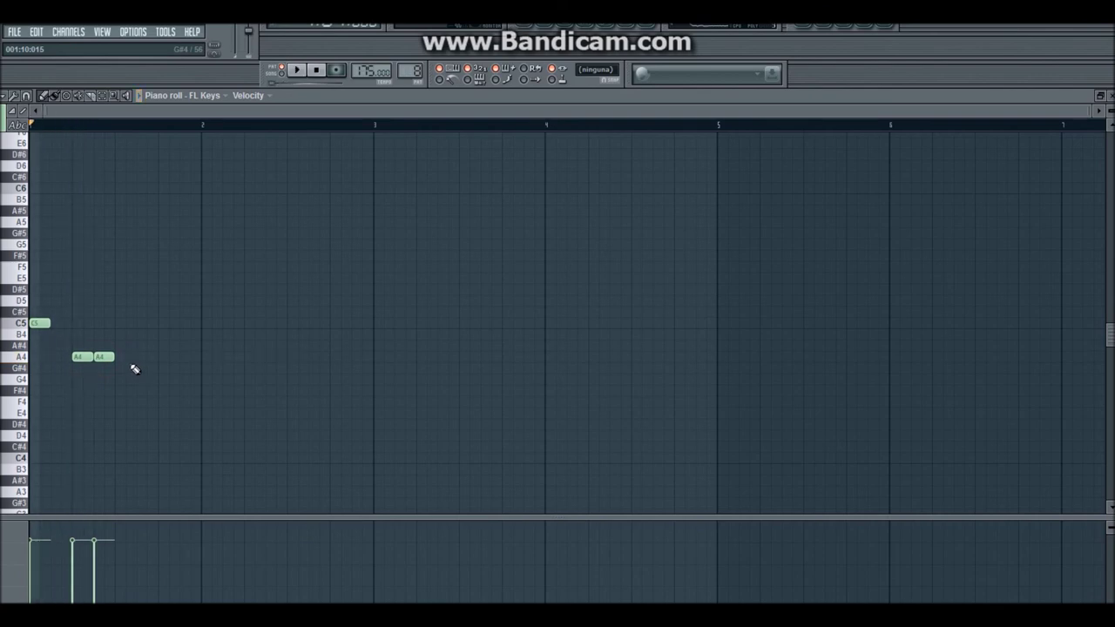
left_click(122, 357)
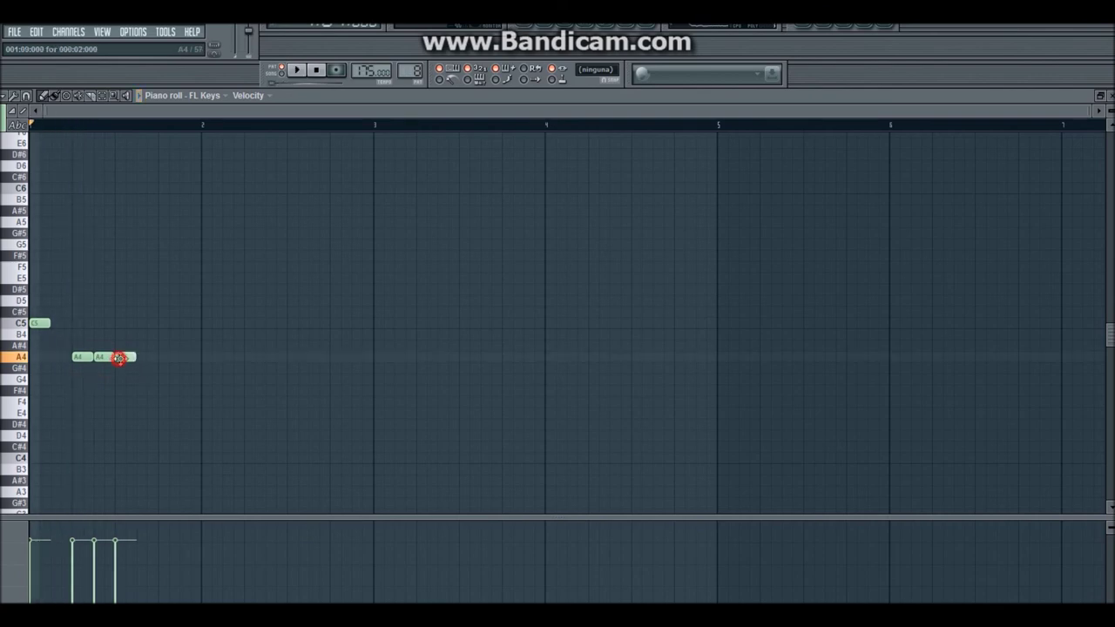
left_click(161, 377)
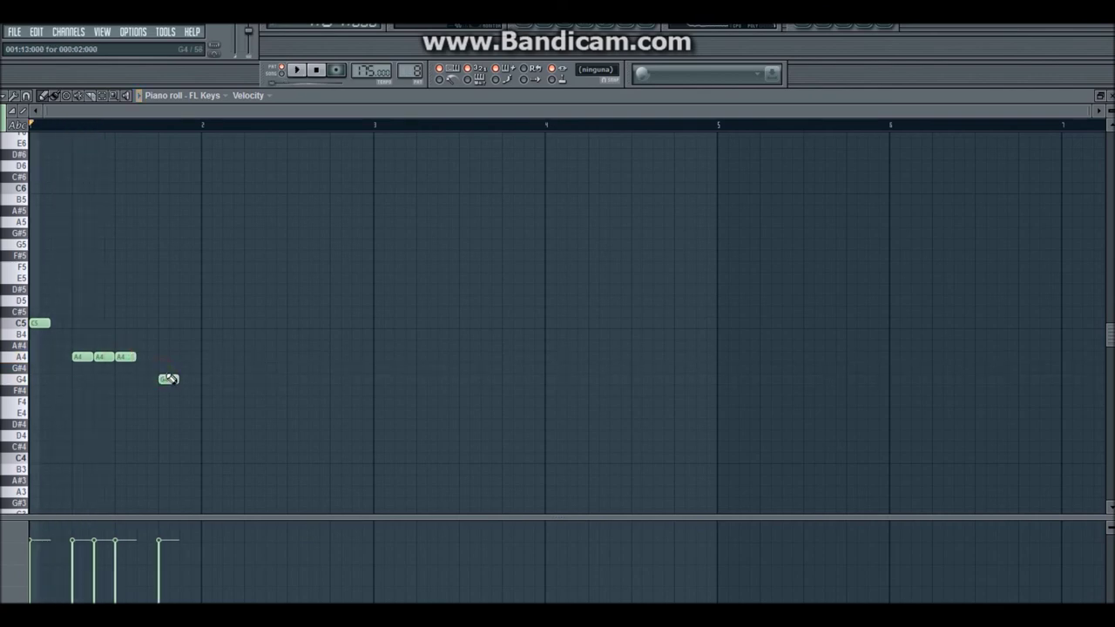
Step: Add a two-step A#4 at step 15 of bar 1 and a two-step G4 at step 5 of bar 2, and audition them
left_click(184, 335)
left_click_drag(184, 347, 186, 357)
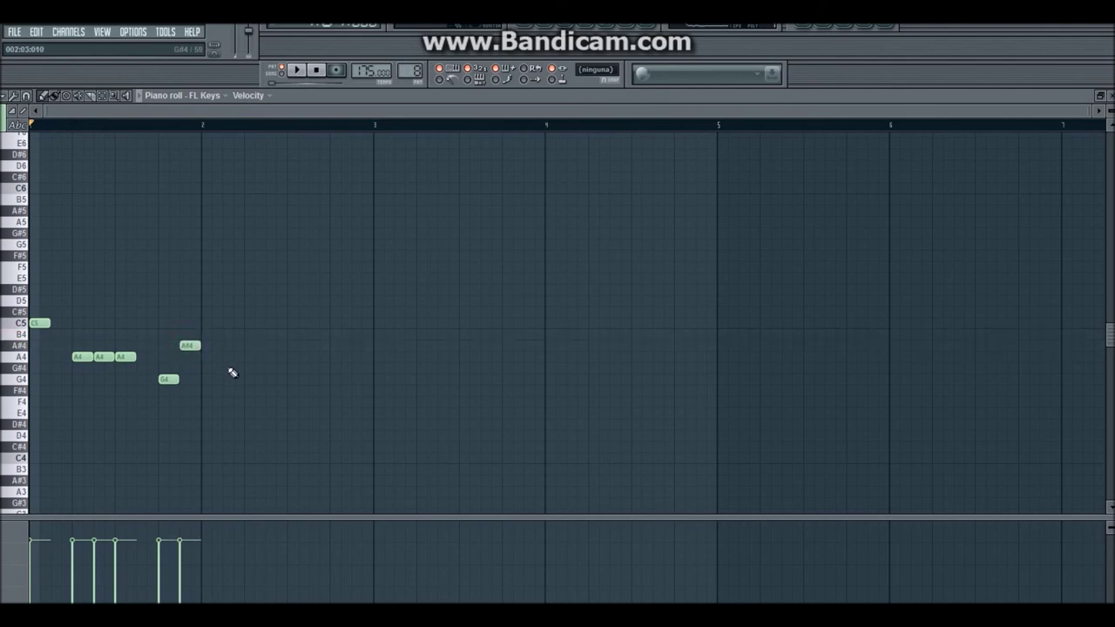
key("space")
left_click(251, 377)
key("space")
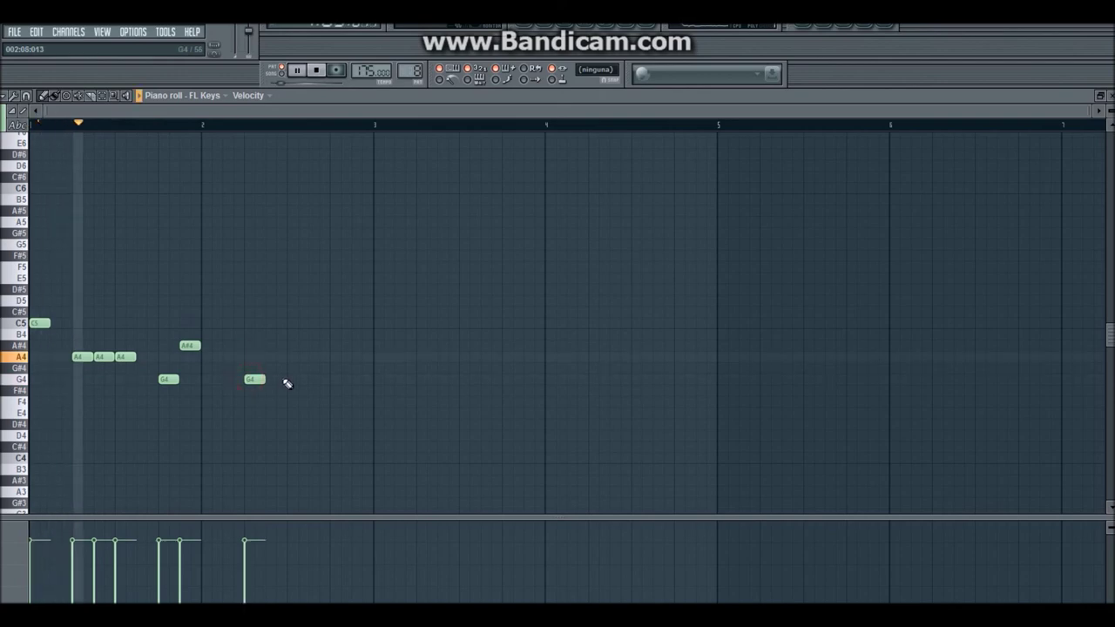
key("space")
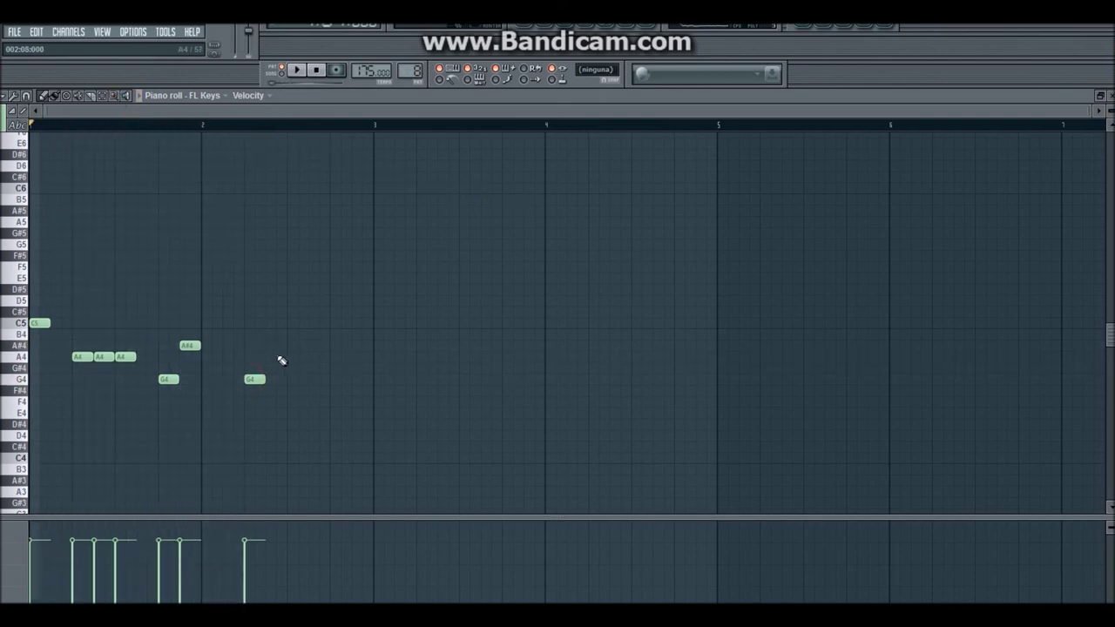
Step: Add two-step A4, G4 and A#4 notes at steps 9, 11 and 13 of bar 2 and audition the phrase
left_click(290, 367)
left_click_drag(290, 353, 290, 356)
left_click(313, 379)
left_click(330, 345)
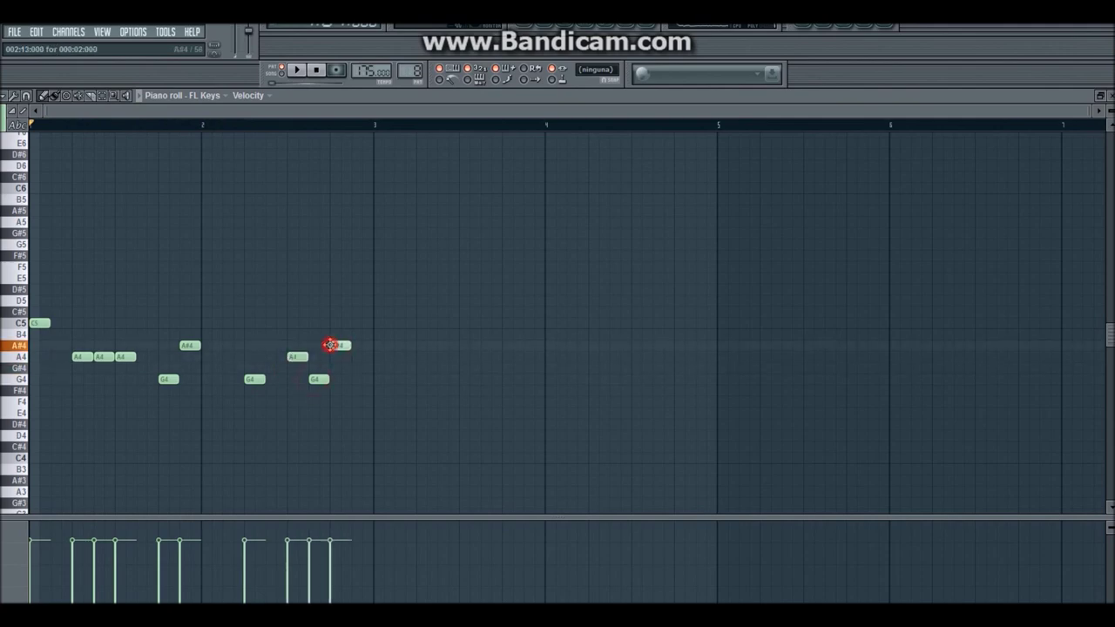
key("space")
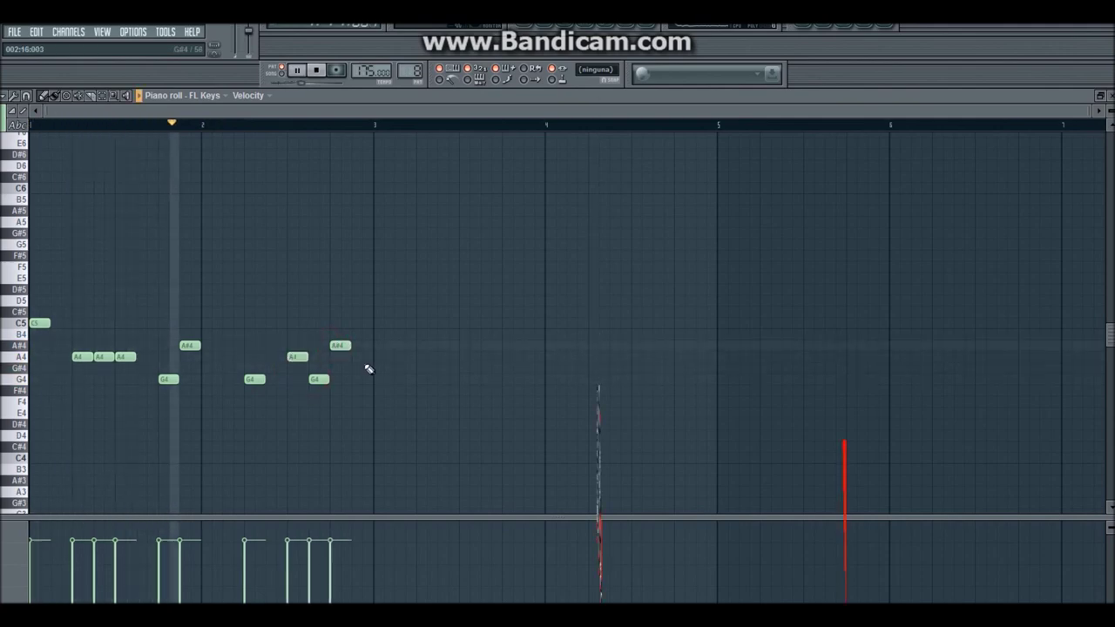
key("space")
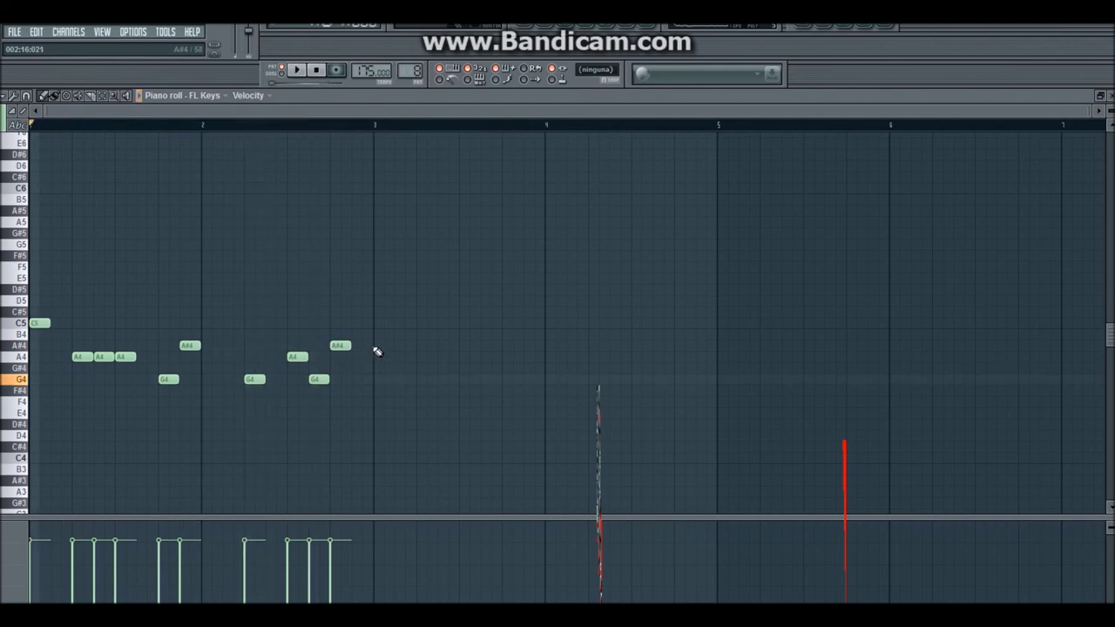
Step: Add two-step C5, D5 and A4 notes at steps 1, 3 and 5 of bar 3 and audition the phrase
left_click(399, 301)
left_click(417, 344)
left_click_drag(417, 357, 419, 358)
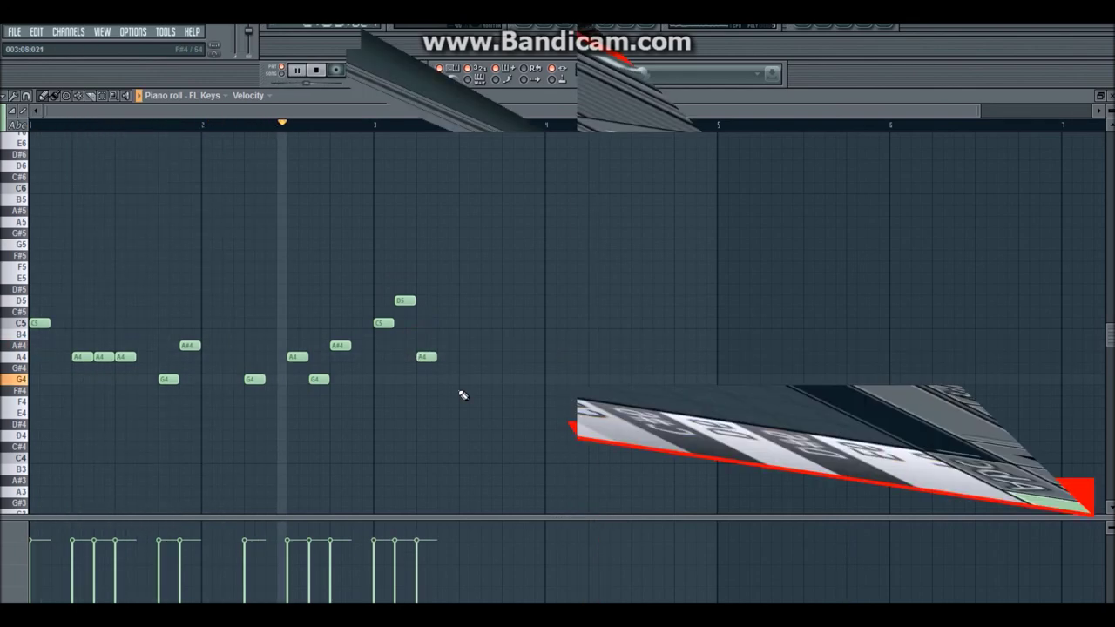
key("space")
Step: Continue bar 3 with two-step G4, A#4 and G4 notes at steps 7, 9 and 11
left_click(442, 379)
left_click(460, 357)
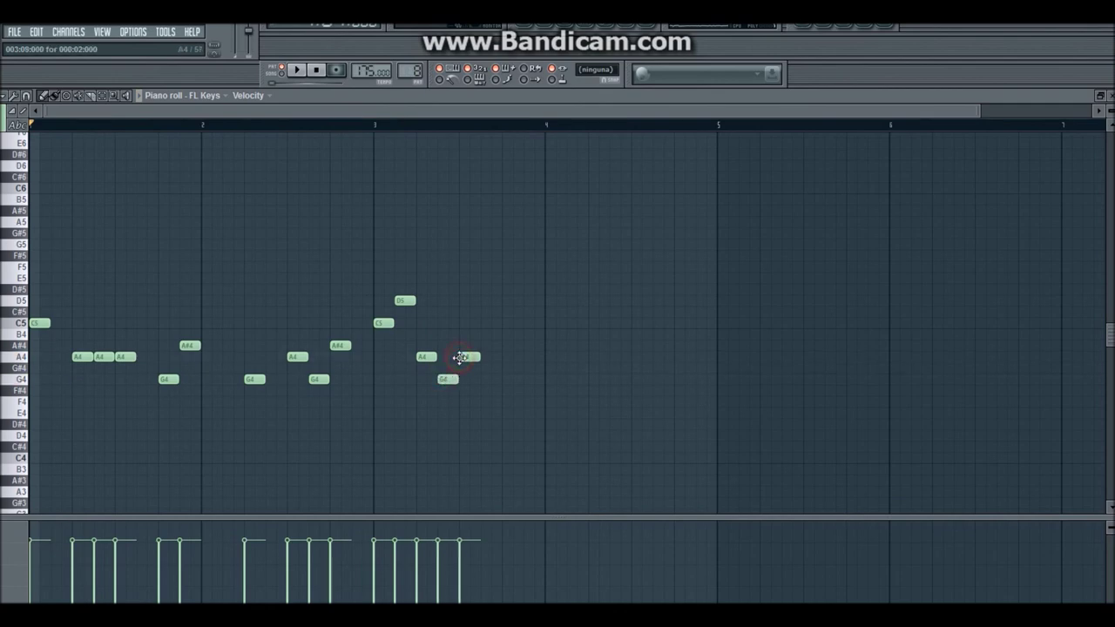
left_click_drag(465, 355, 467, 344)
left_click(483, 356)
left_click_drag(491, 362, 495, 383)
Step: Add two-step C5 and A4 notes at steps 13 and 15 of bar 3 and an A4 at step 13 of bar 4, and audition
left_click(507, 321)
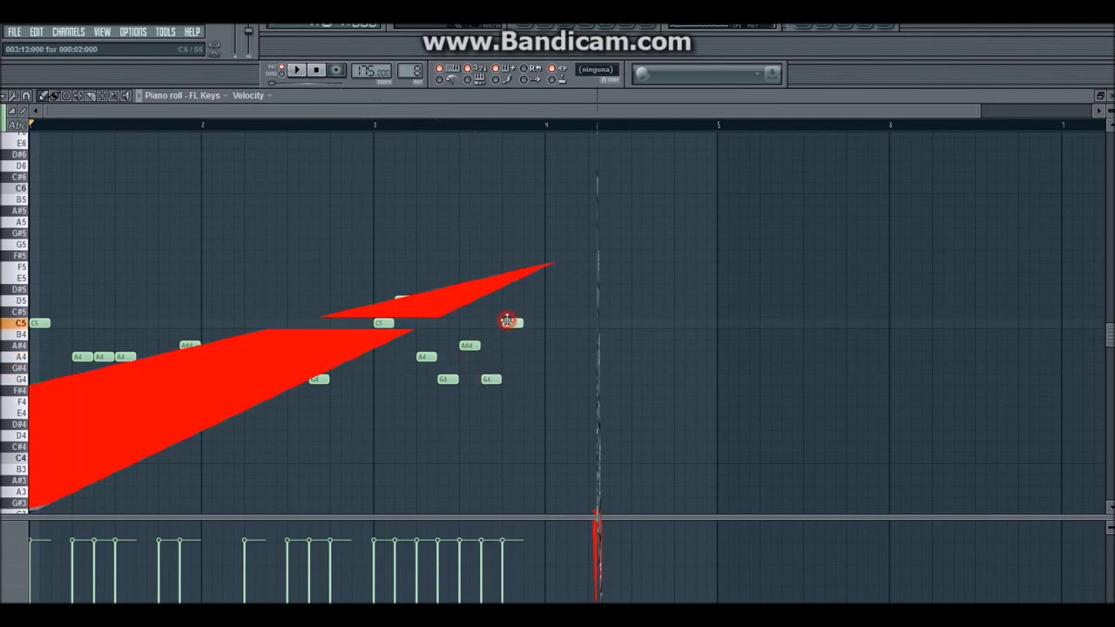
left_click(528, 346)
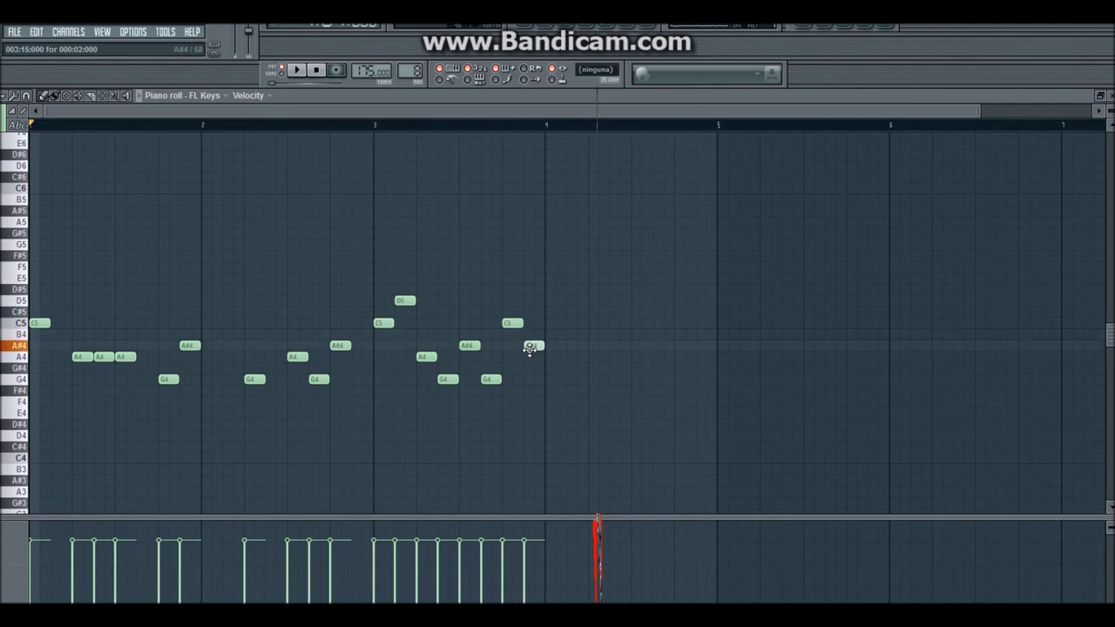
left_click_drag(530, 359, 532, 364)
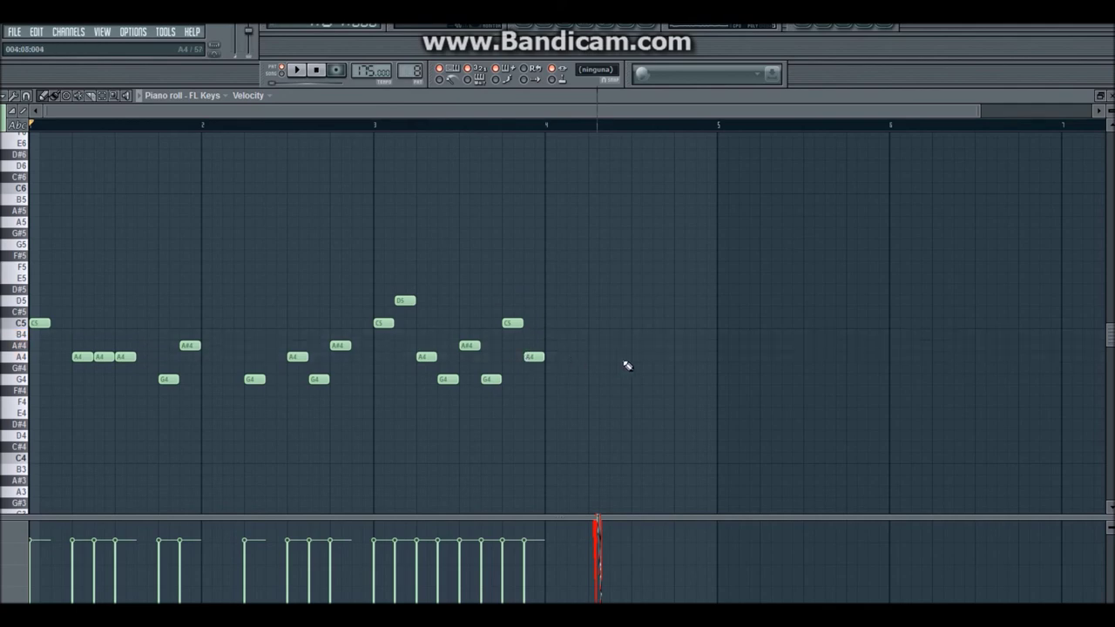
left_click(676, 357)
key("space")
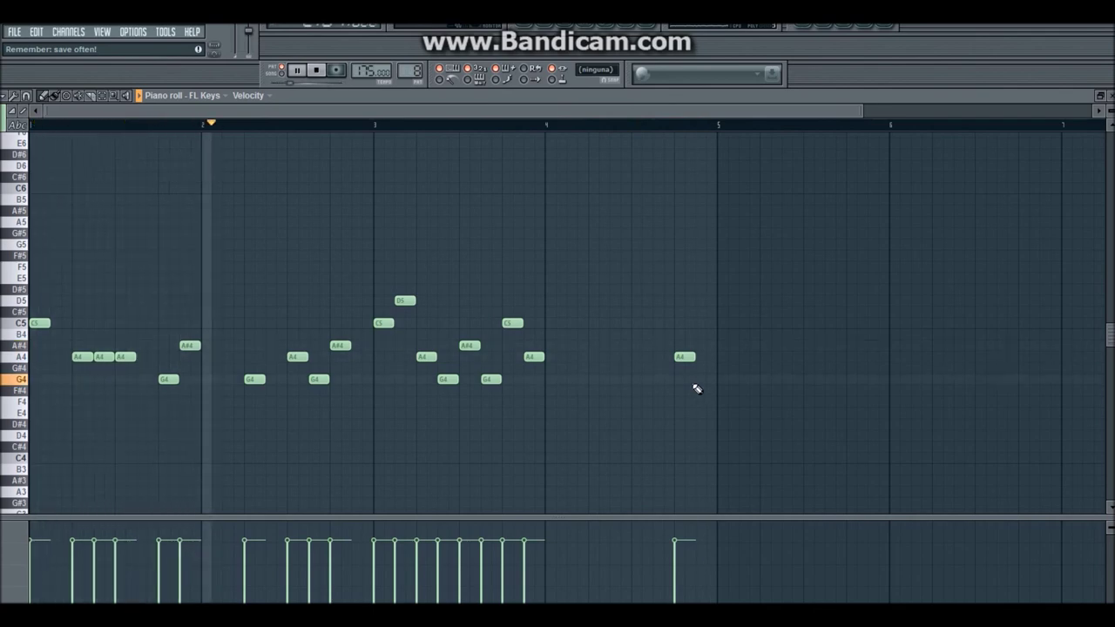
Step: Select all notes of the four-bar melody and duplicate them starting at bar 5
left_click_drag(824, 207, 34, 388)
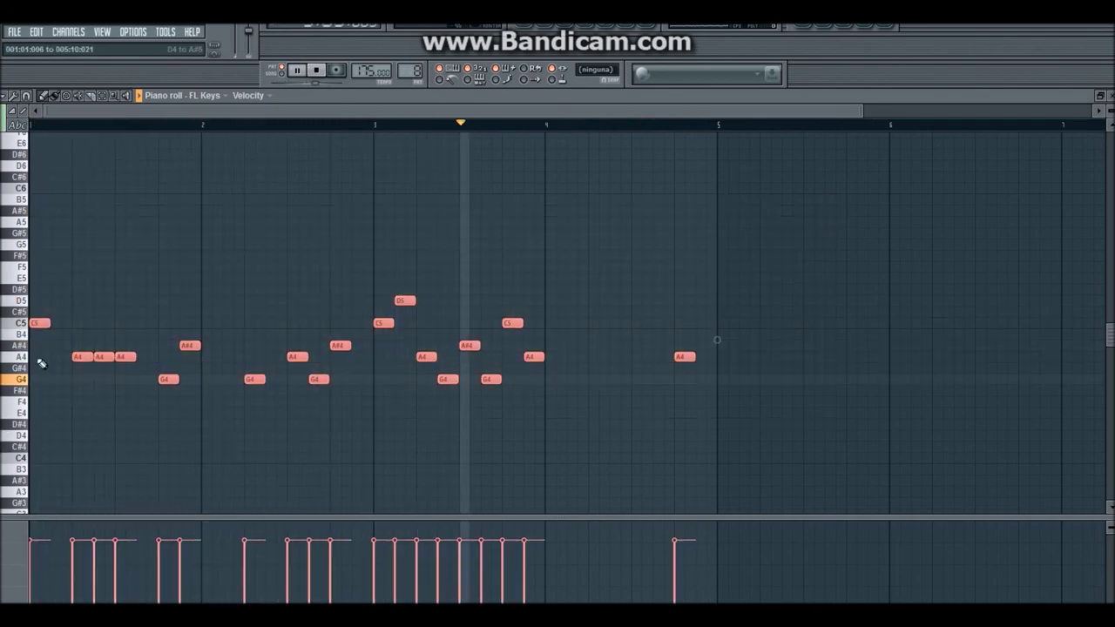
left_click_drag(40, 324, 726, 322, "shift")
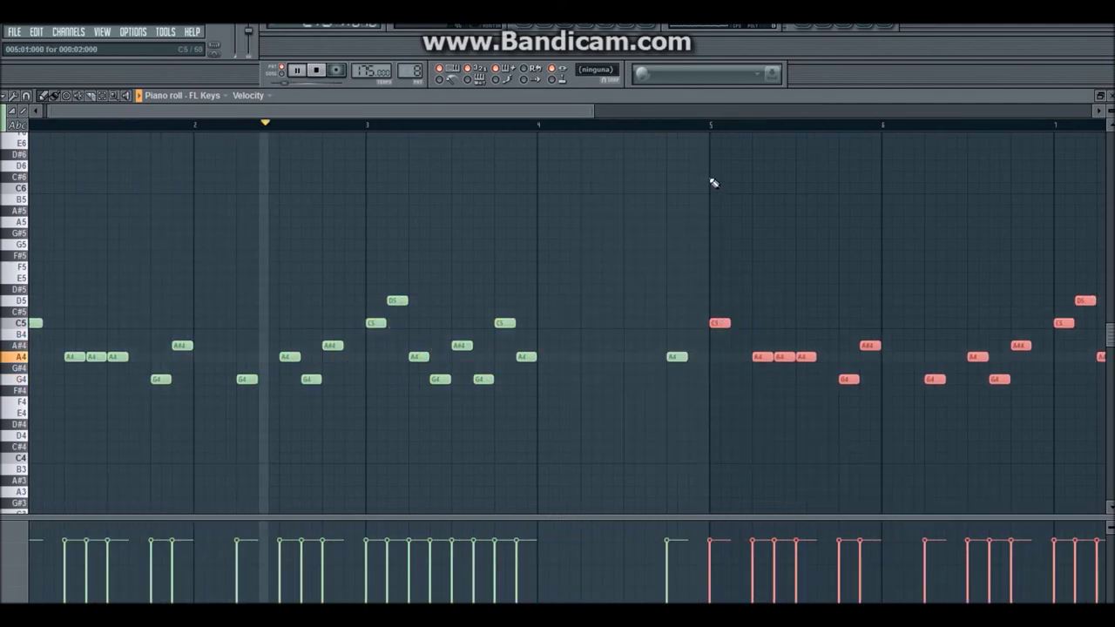
key("space")
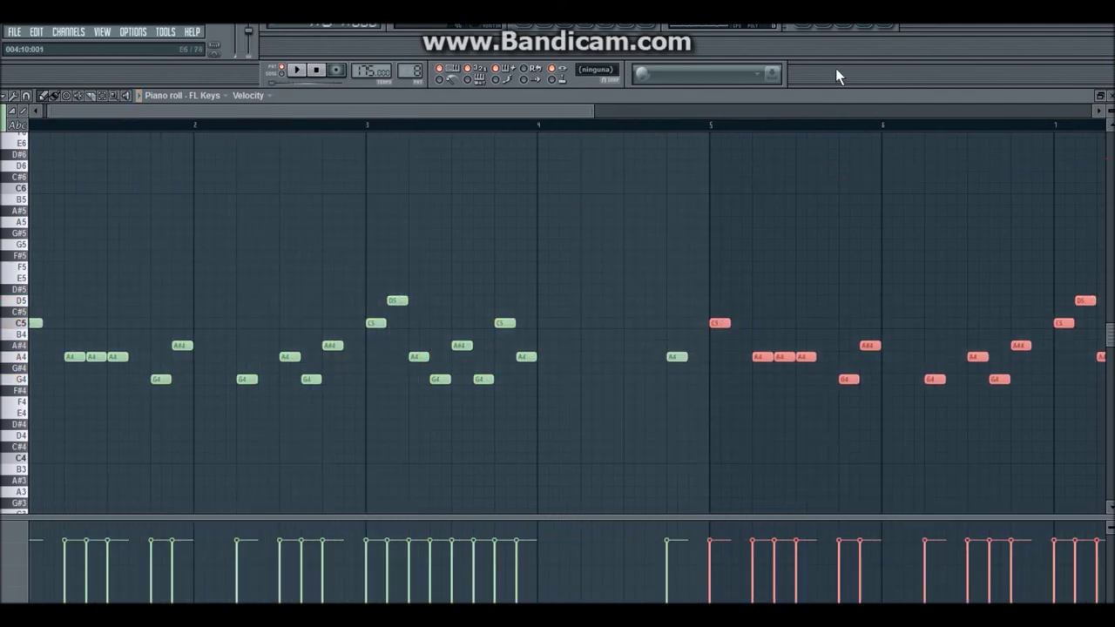
Step: Place pattern 8 on track 14 at bar 33 of the playlist and play the song from there
left_click(803, 31)
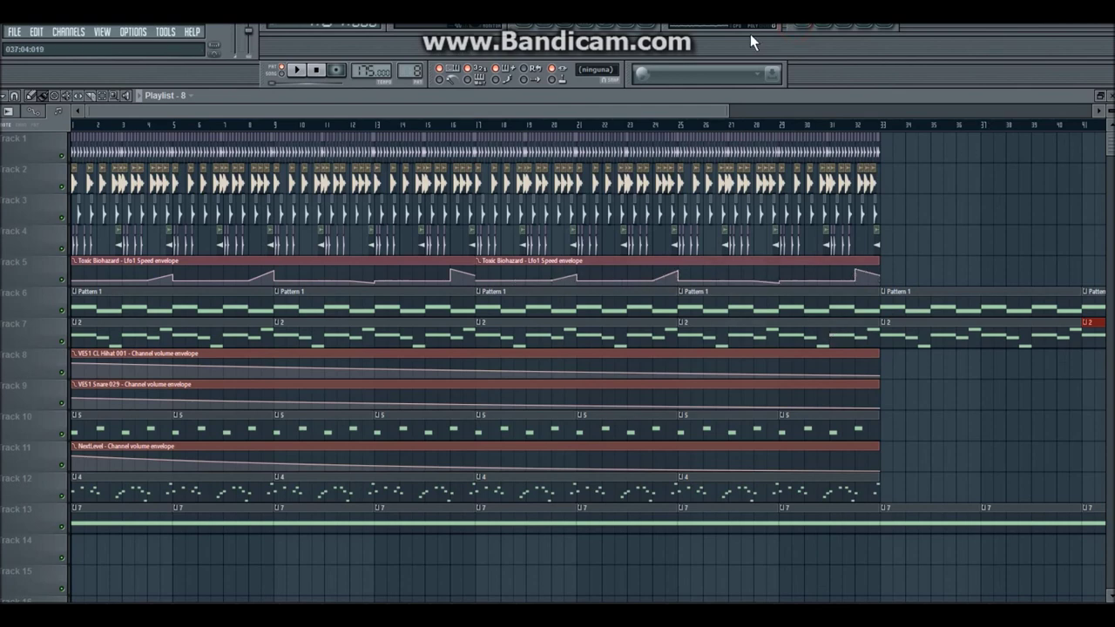
left_click_drag(651, 110, 729, 117)
left_click(759, 544)
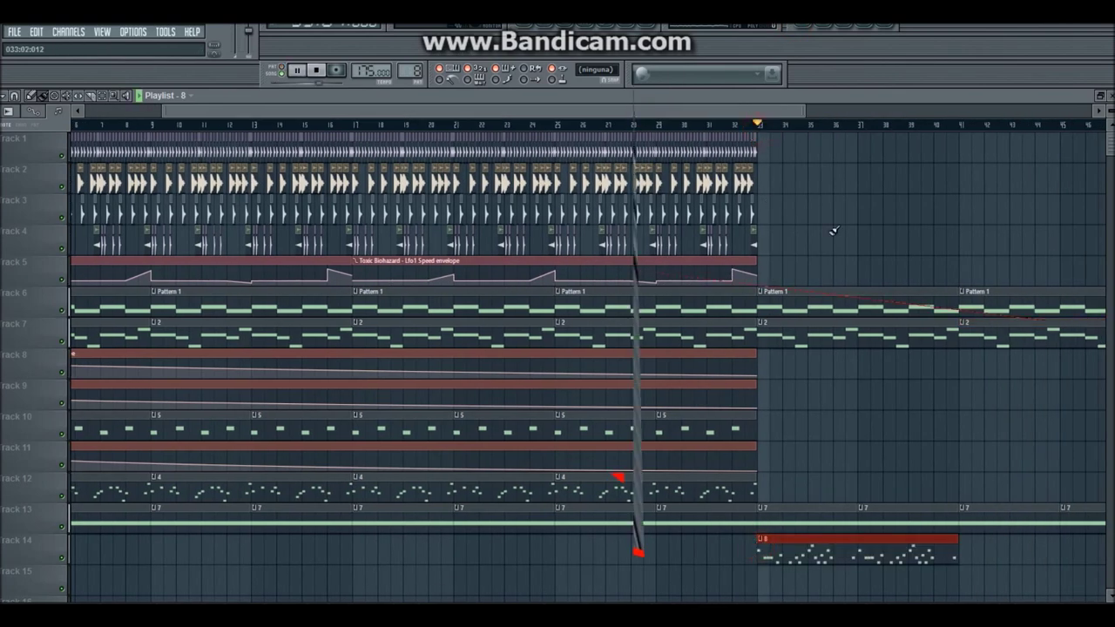
key("space")
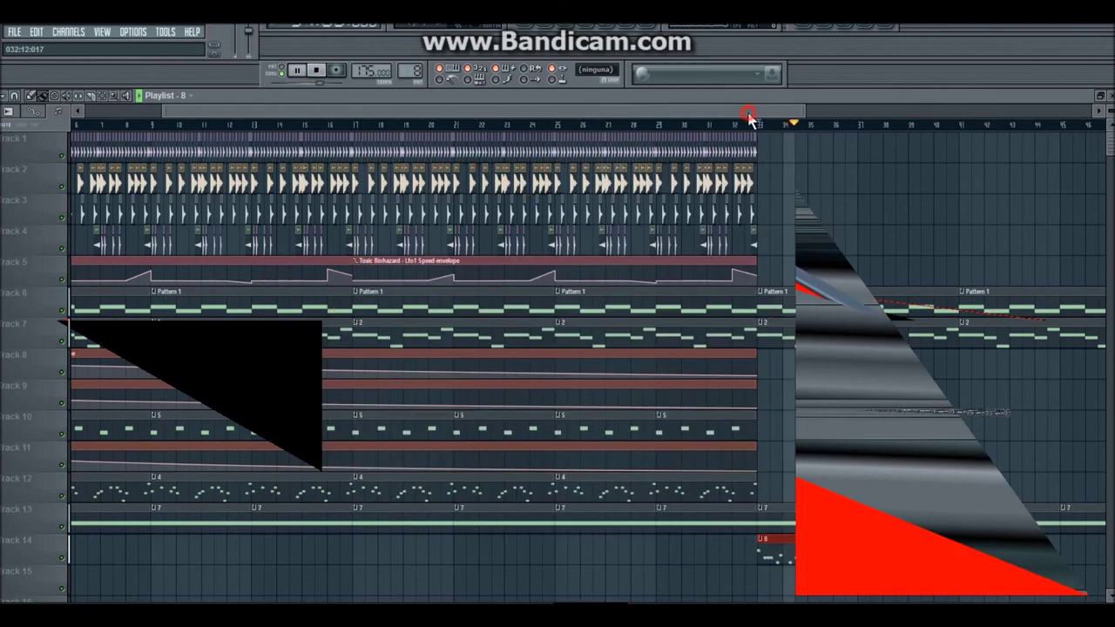
left_click_drag(749, 116, 884, 137)
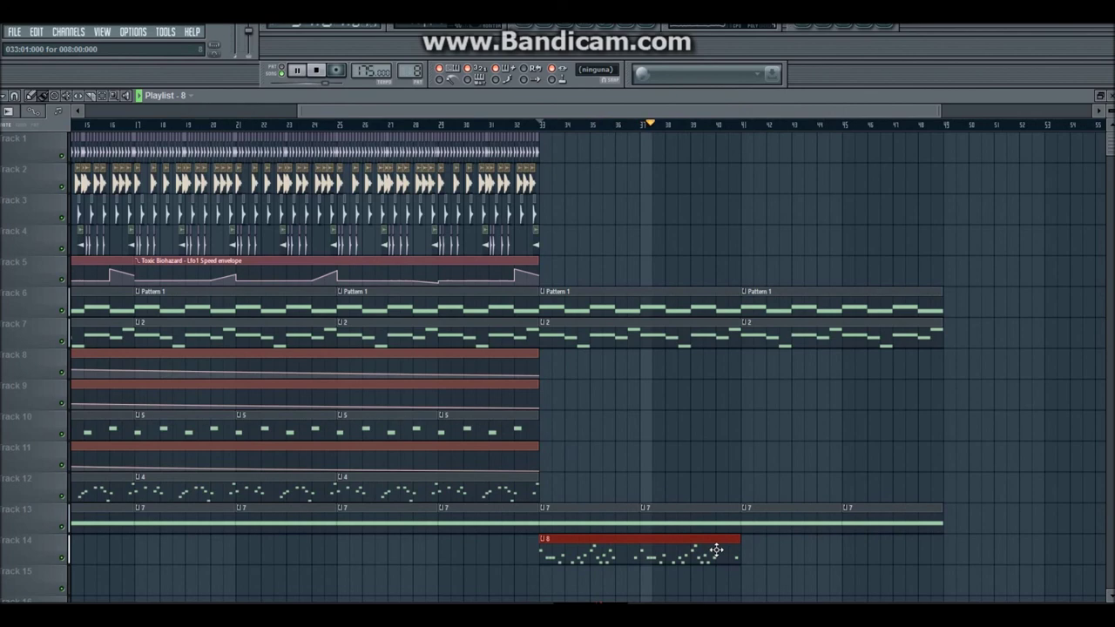
Step: Open the piano roll of the pattern 8 clip and audition its melody within the song
left_click(716, 550)
left_click_drag(268, 84, 218, 88)
key("space")
key("space")
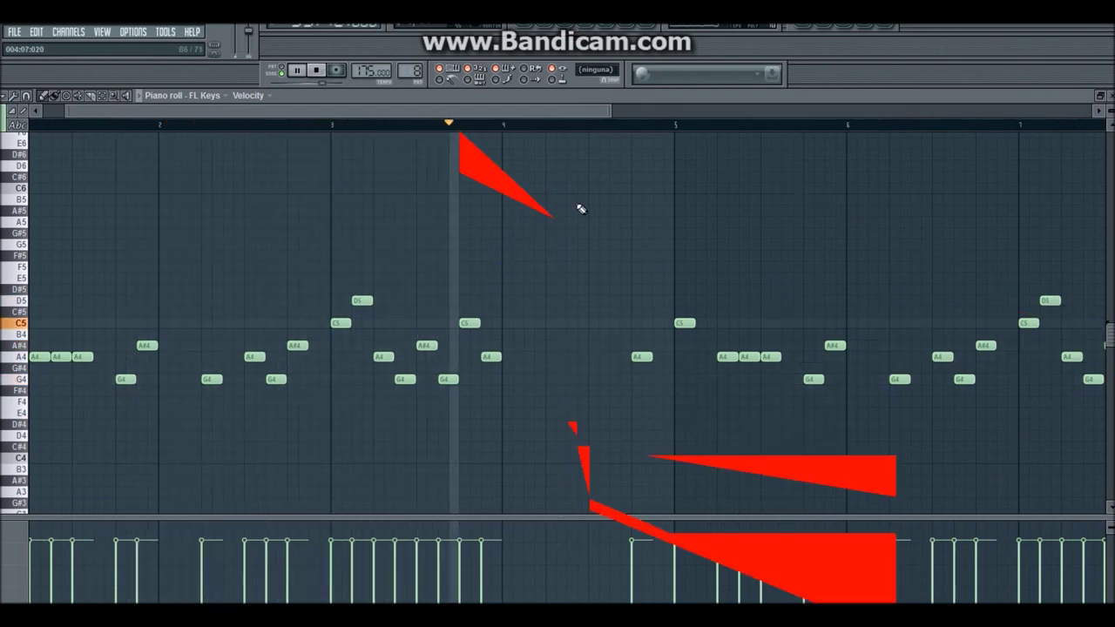
Step: Delete the G4 notes at steps 11 and 7 of bar 3 and audition the thinned phrase
key("space")
mouse_move(453, 390)
left_mouse_down()
mouse_move(434, 368)
mouse_move(433, 387)
left_mouse_up()
right_click(449, 383)
key("space")
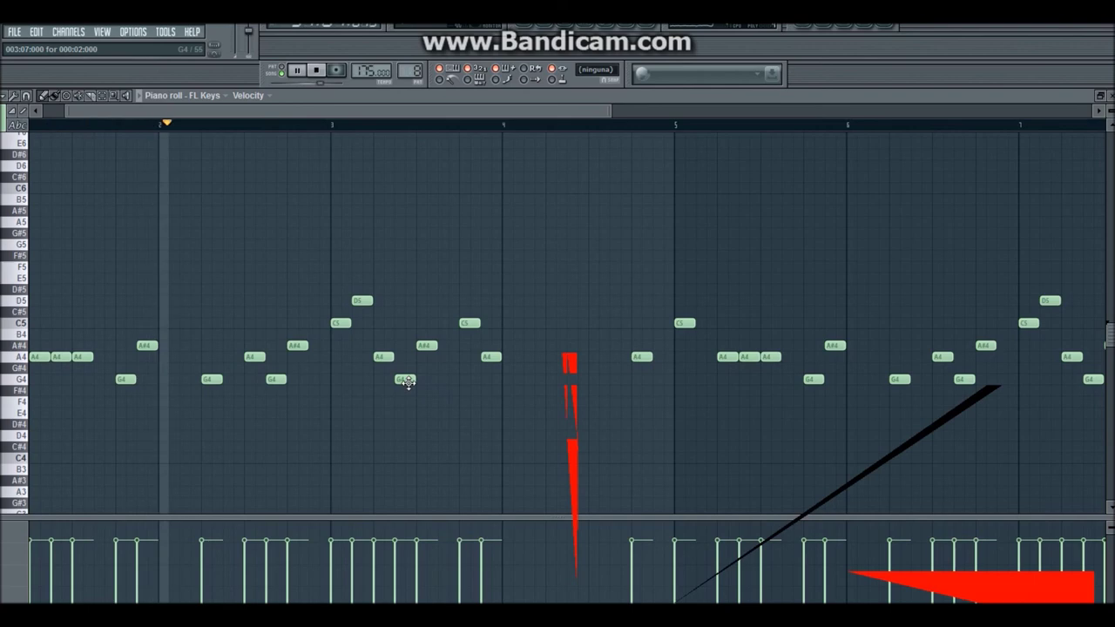
right_click(407, 382)
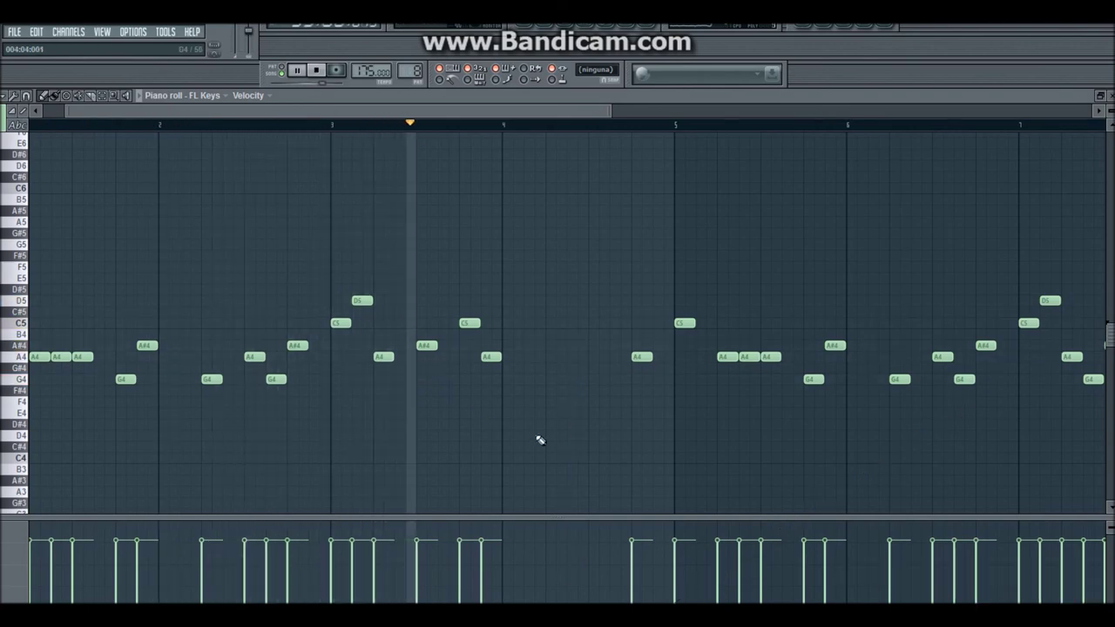
key("space")
Step: Try the A4 at step 15 of bar 3 as a D4, audition it, and delete that note
mouse_move(491, 371)
left_mouse_down()
mouse_move(485, 465)
mouse_move(482, 439)
left_mouse_up()
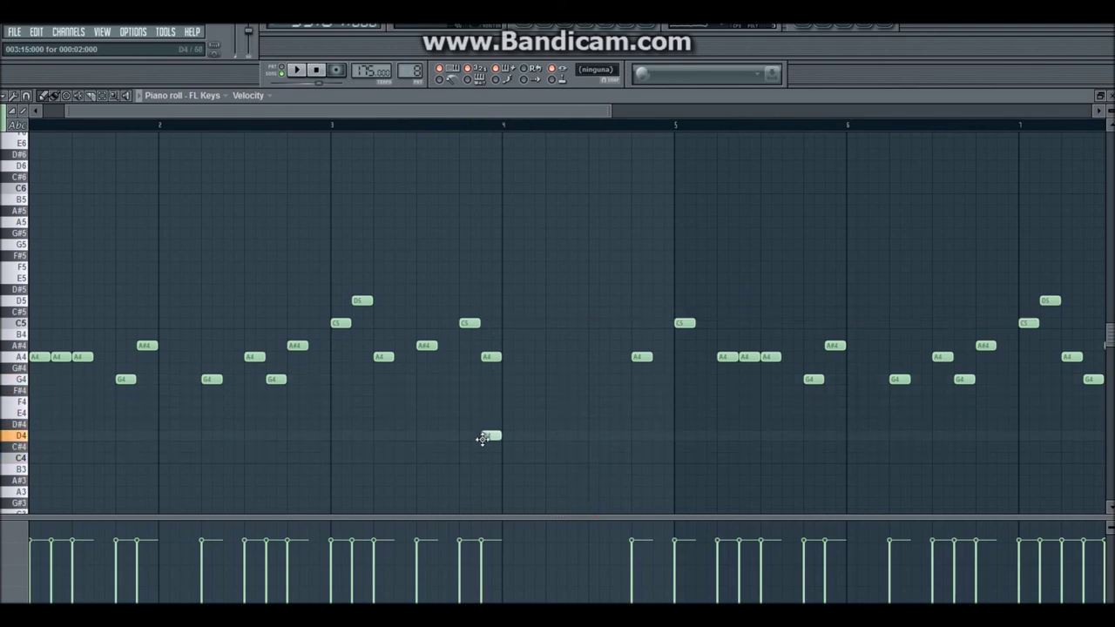
key("space")
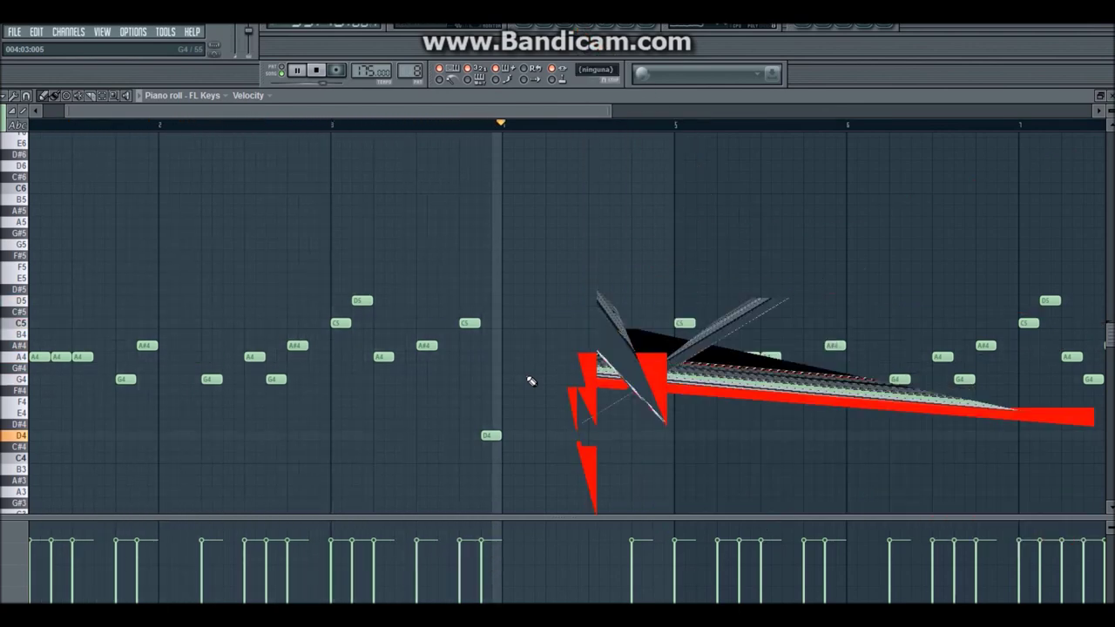
right_click(492, 436)
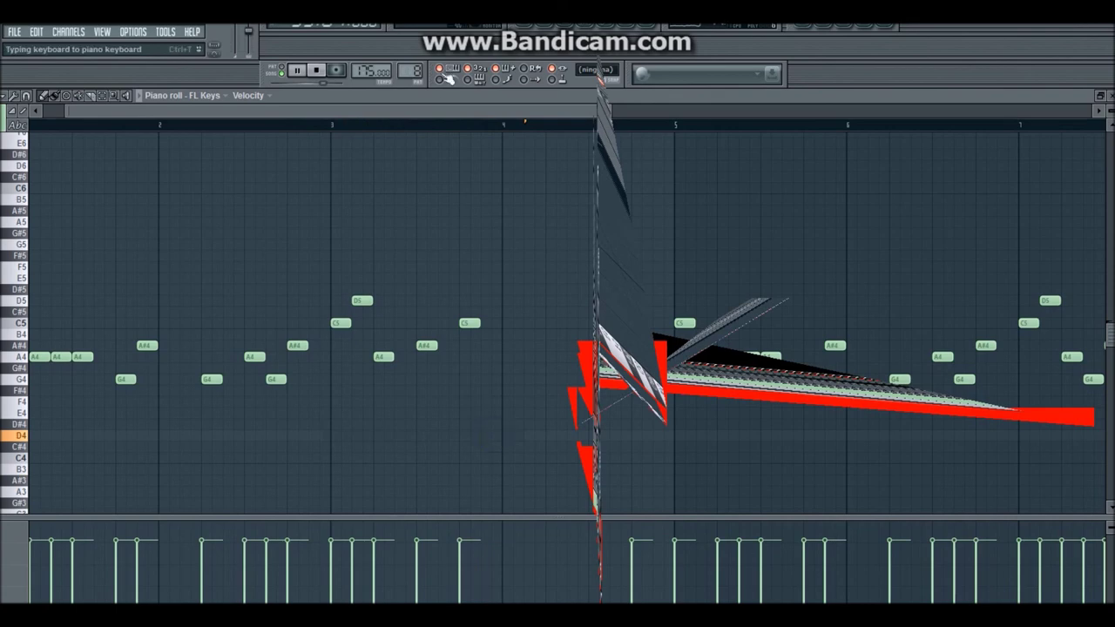
Step: Lengthen the C5 at step 13 of bar 3 to 16 steps, reaching the A4 in bar 4
left_click_drag(607, 112, 694, 114)
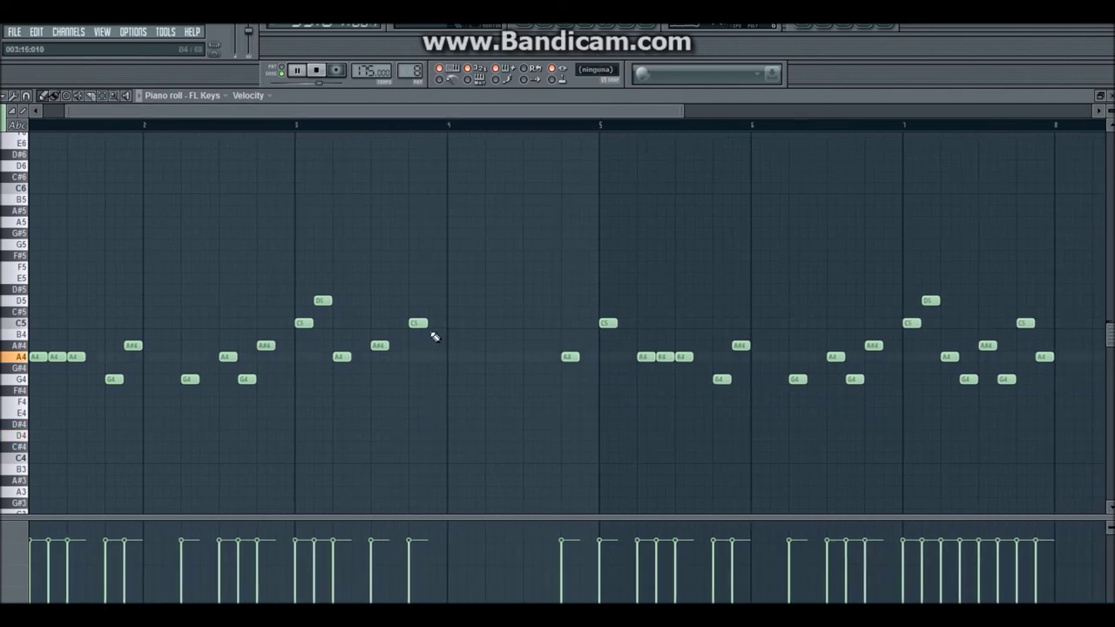
left_click_drag(425, 324, 562, 326)
key("space")
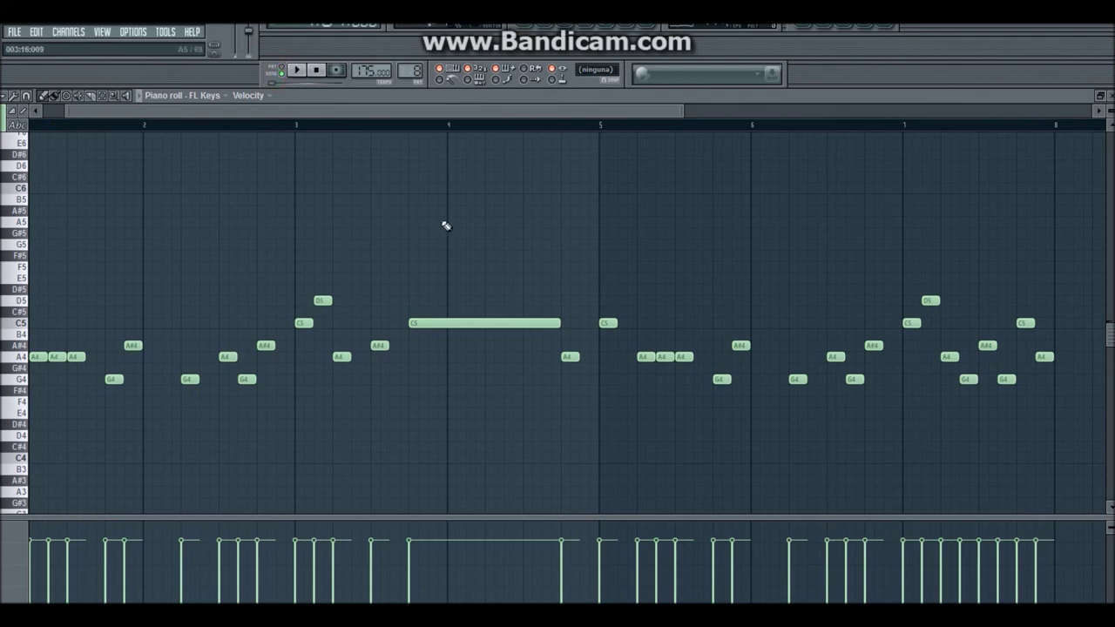
Step: Select playlist bars 33 to 49 as the playback range, play it, and reopen the pattern 8 clip's piano roll
left_click(808, 31)
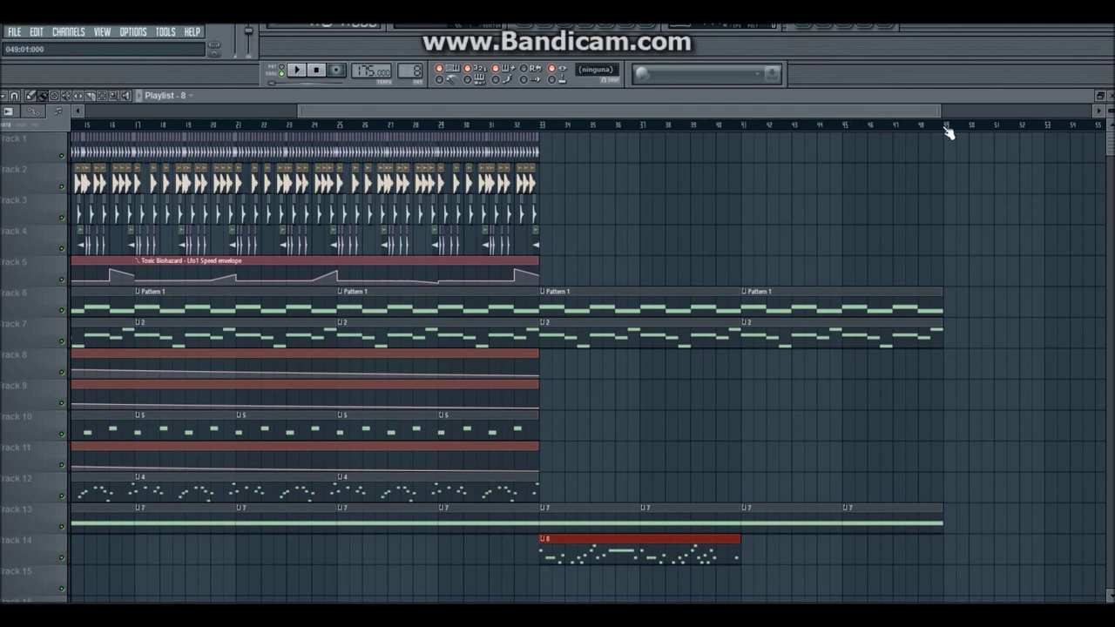
left_click_drag(943, 128, 541, 127)
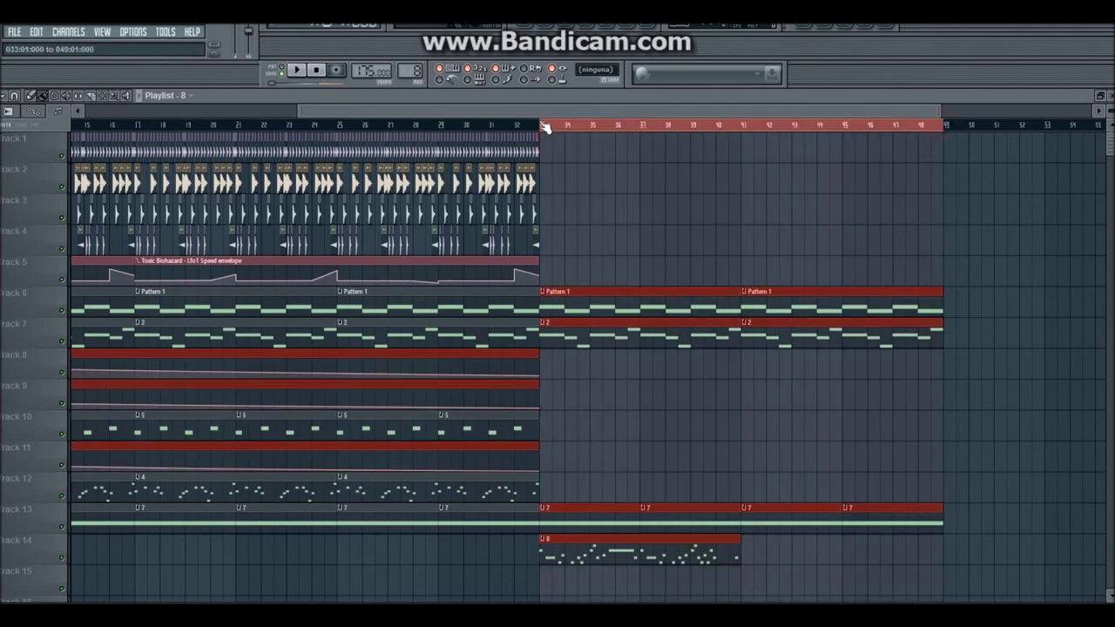
key("space")
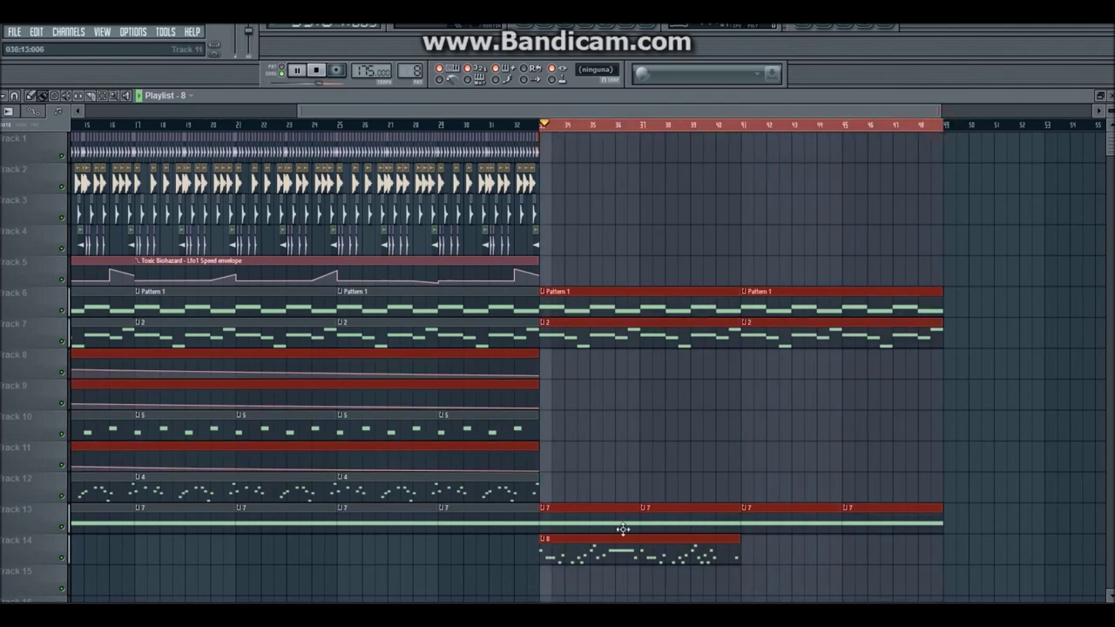
left_click(491, 545)
double_click(580, 552)
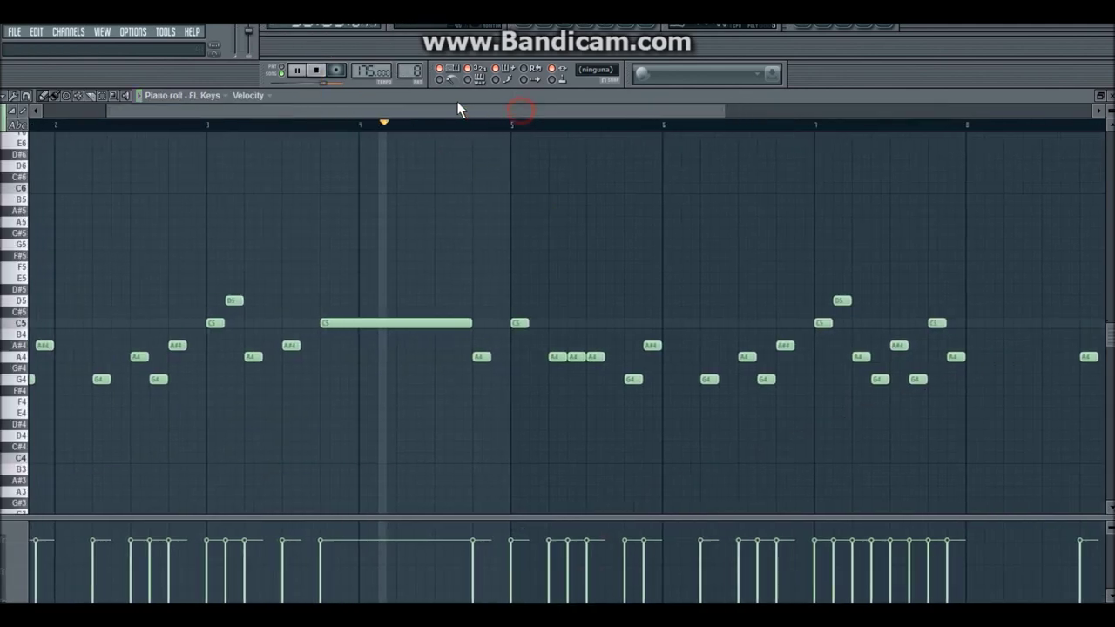